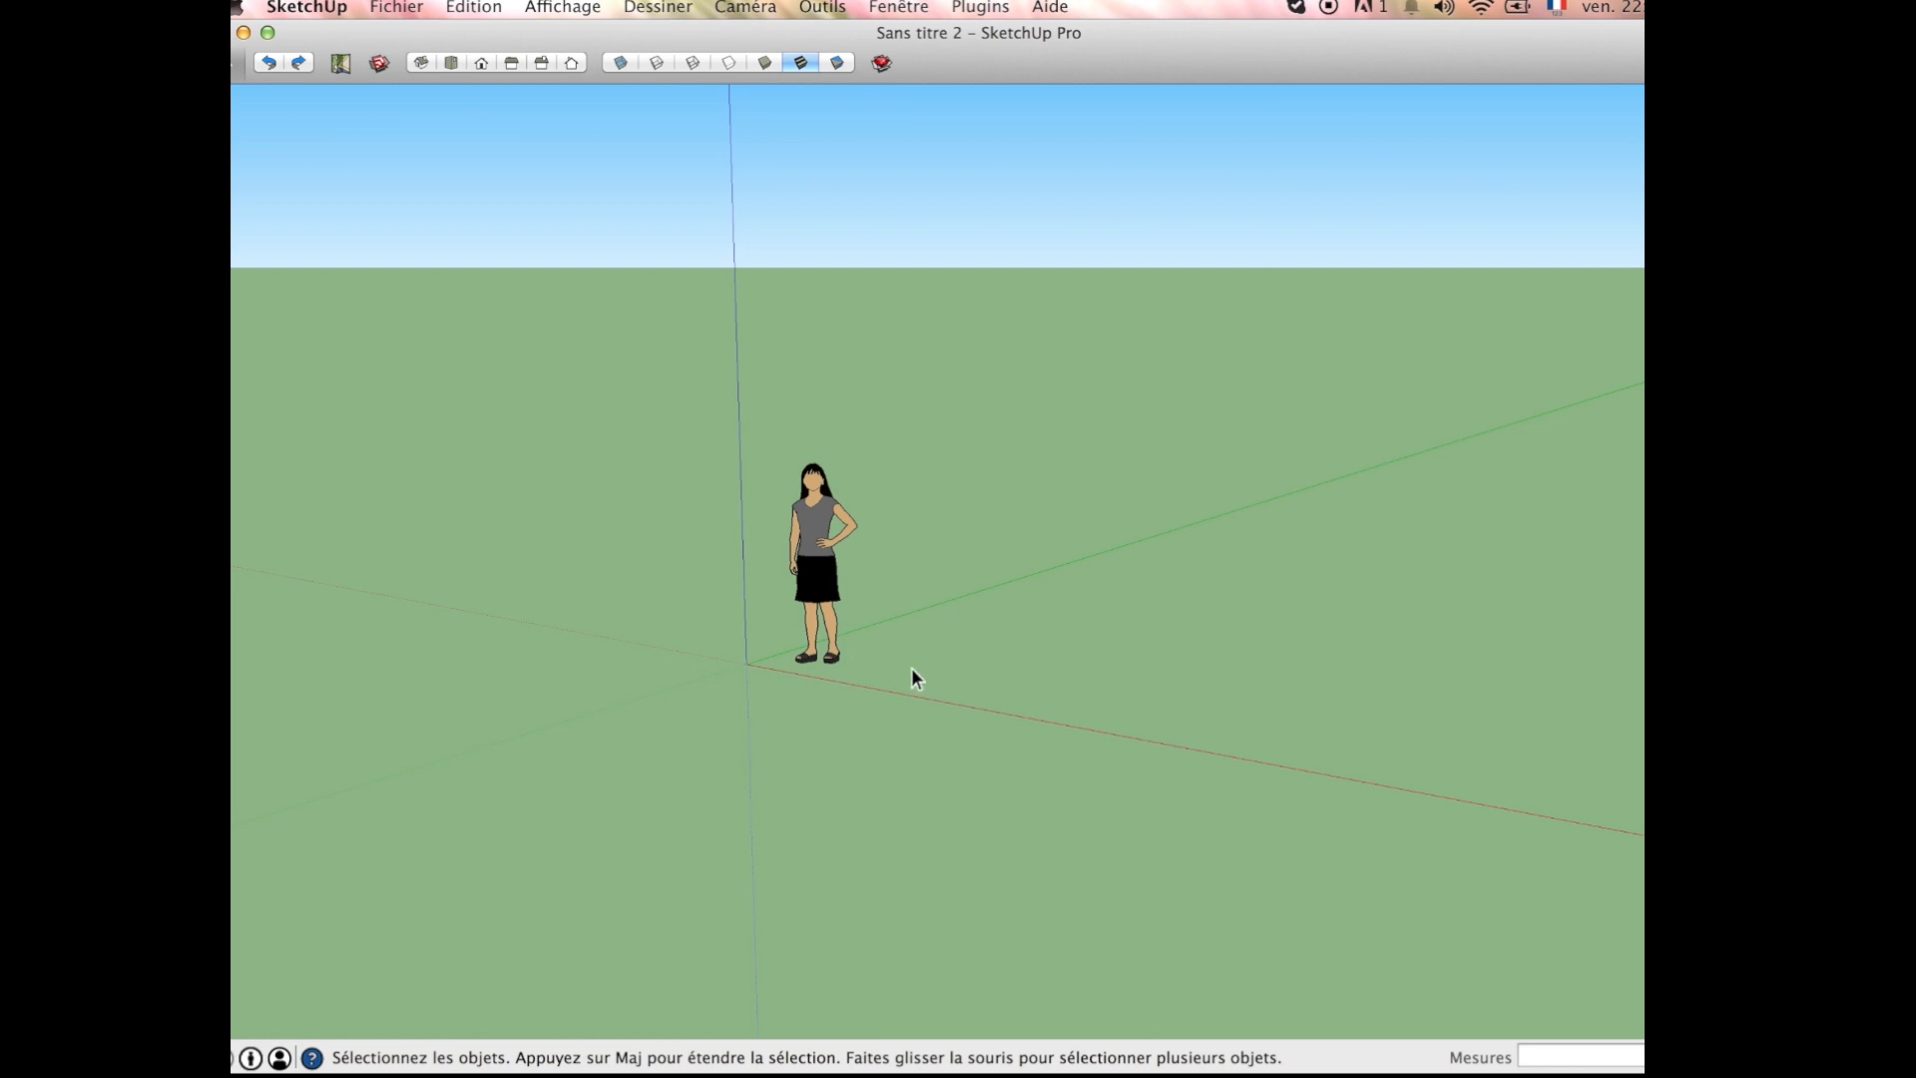
# Step: Switch to the Finder window of the Tutot arbre folder and open the reference photo magnolia.jpg, moving its window aside
pyautogui.scroll(3, 908, 669)
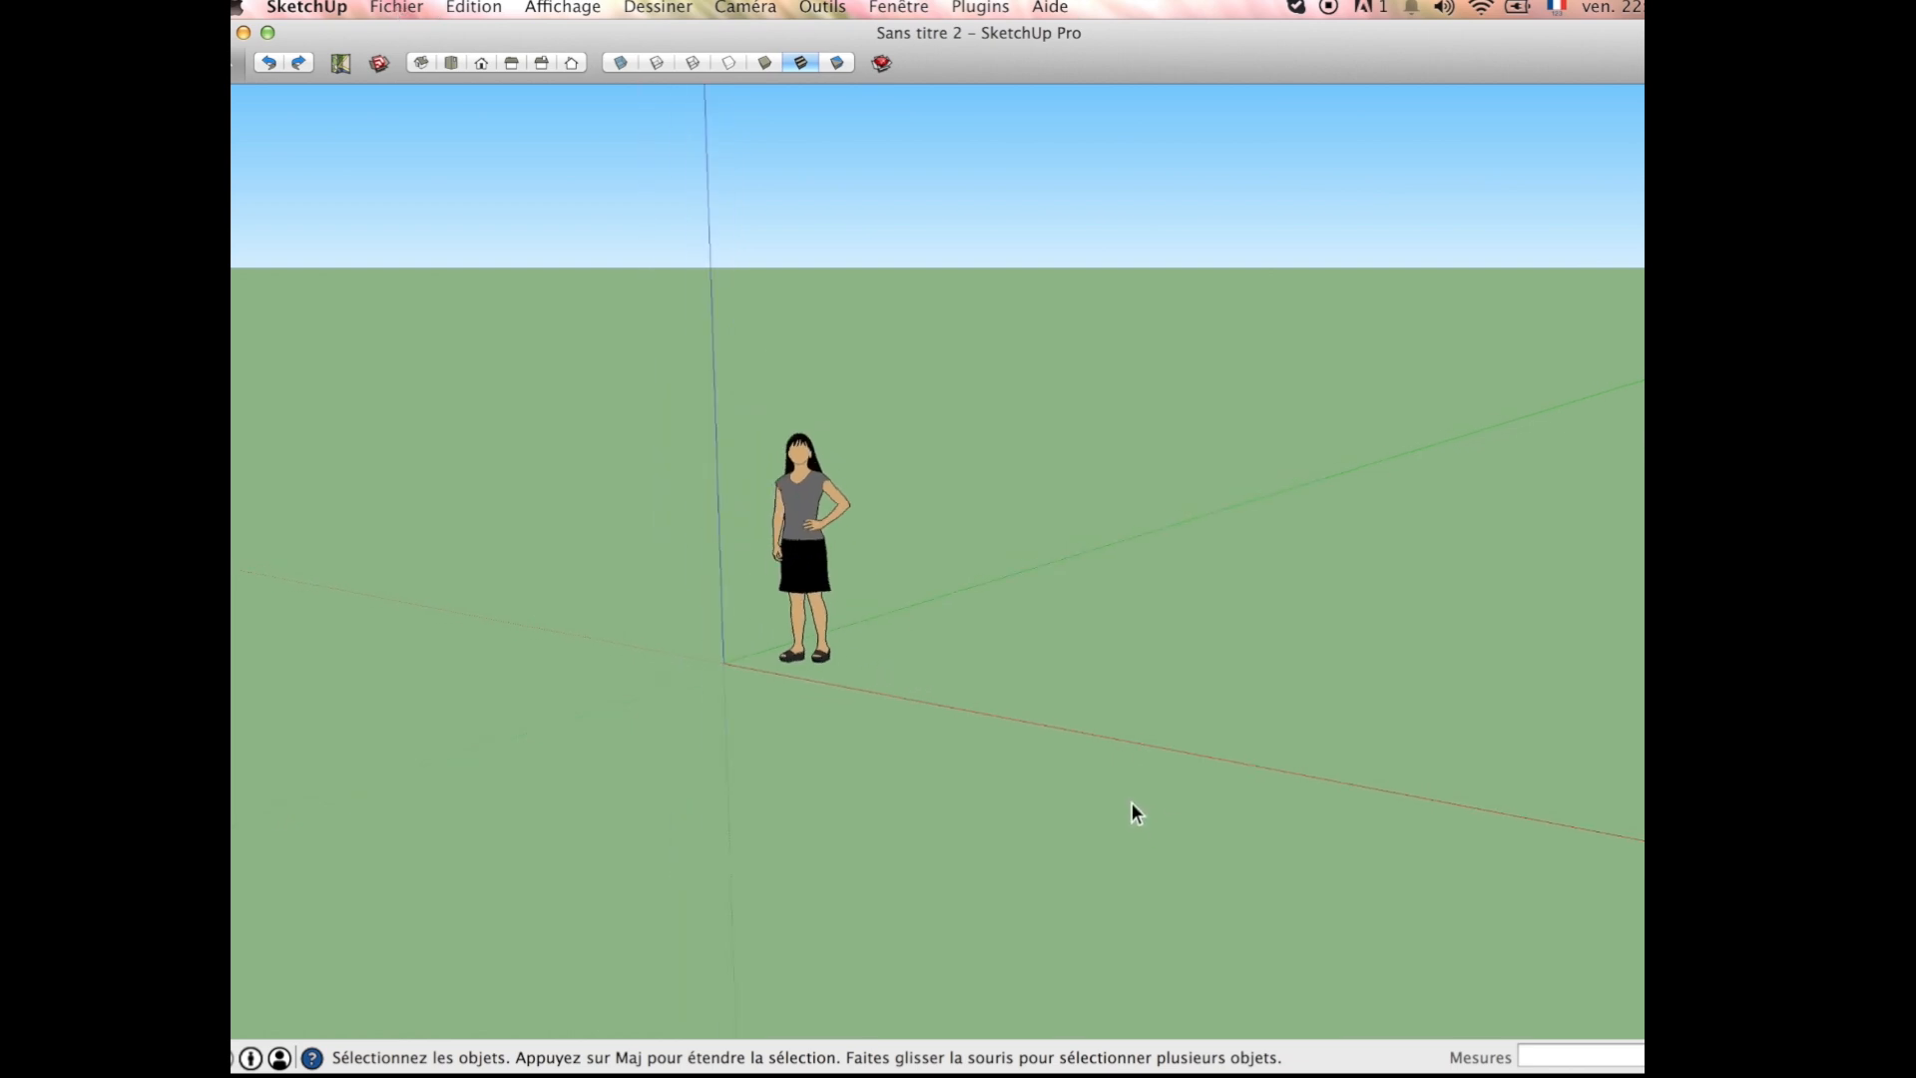
pyautogui.press('F11')
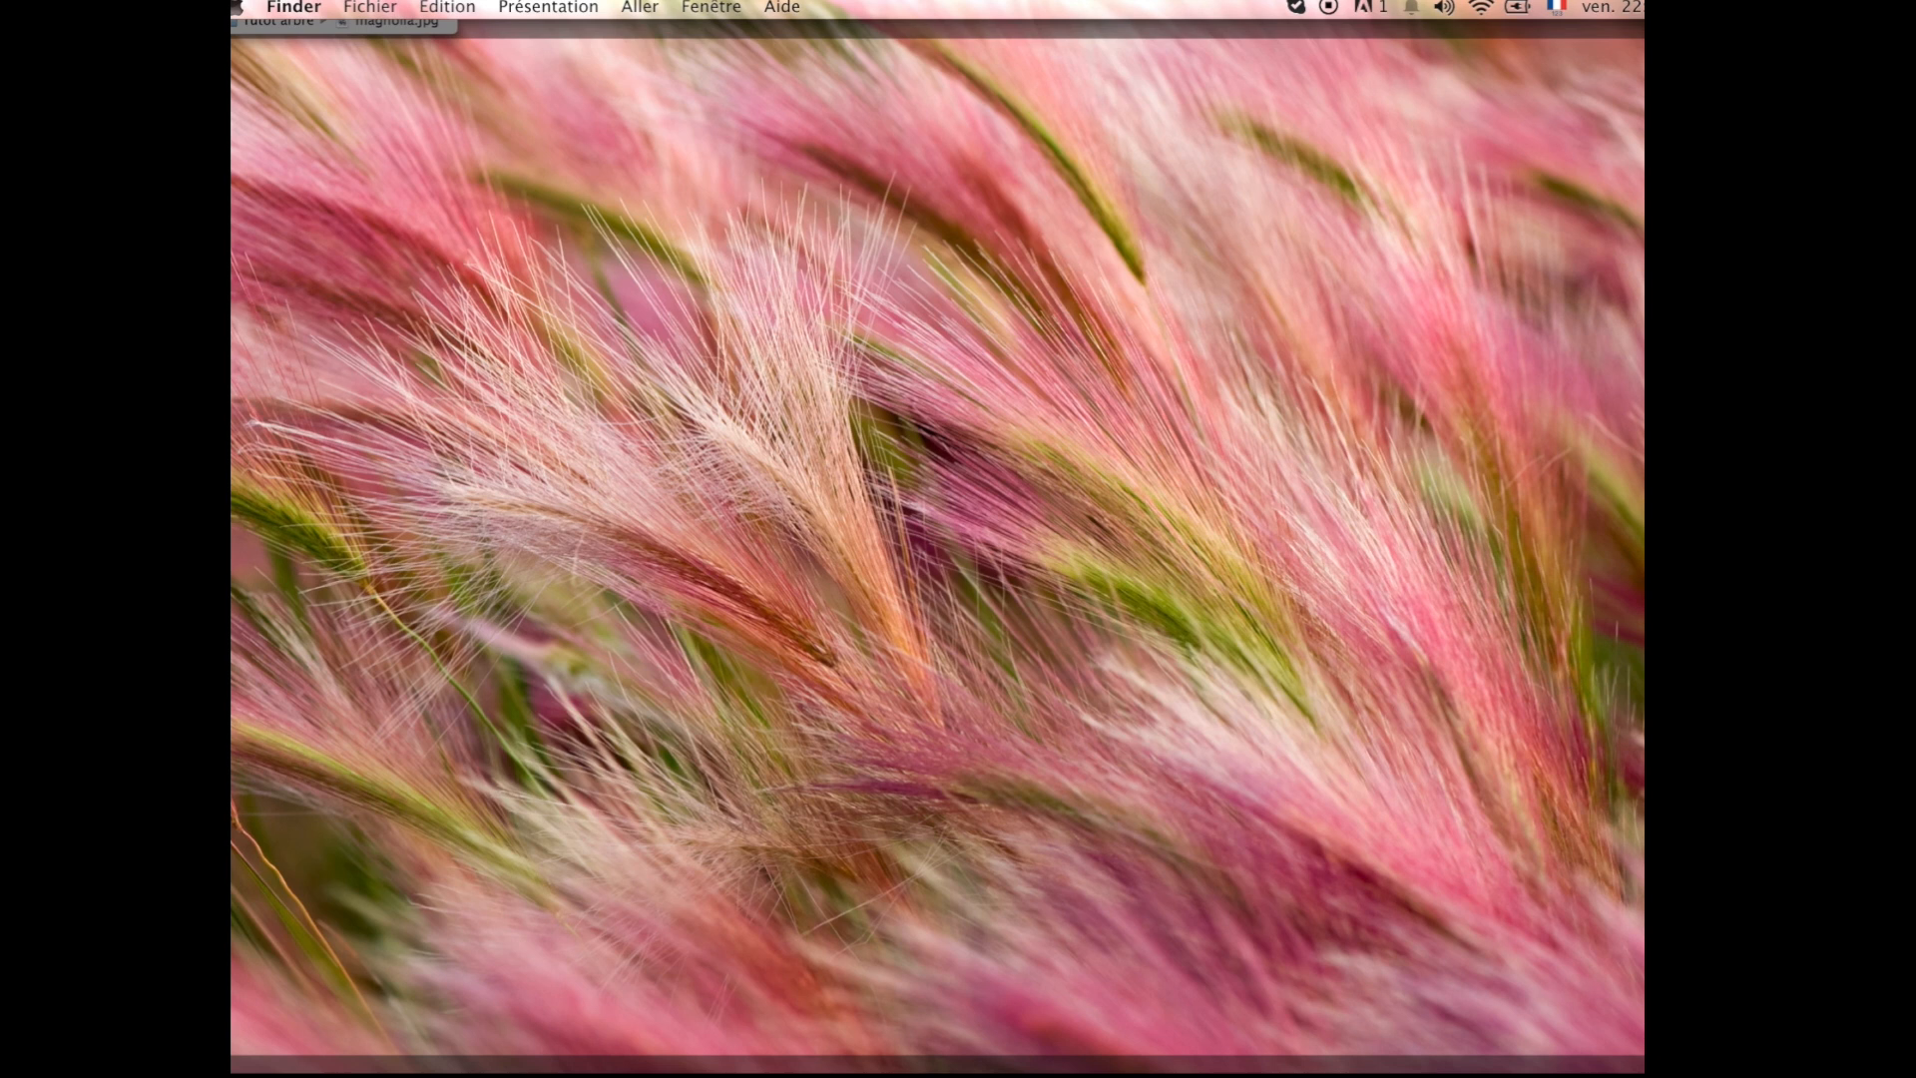
pyautogui.press('F11')
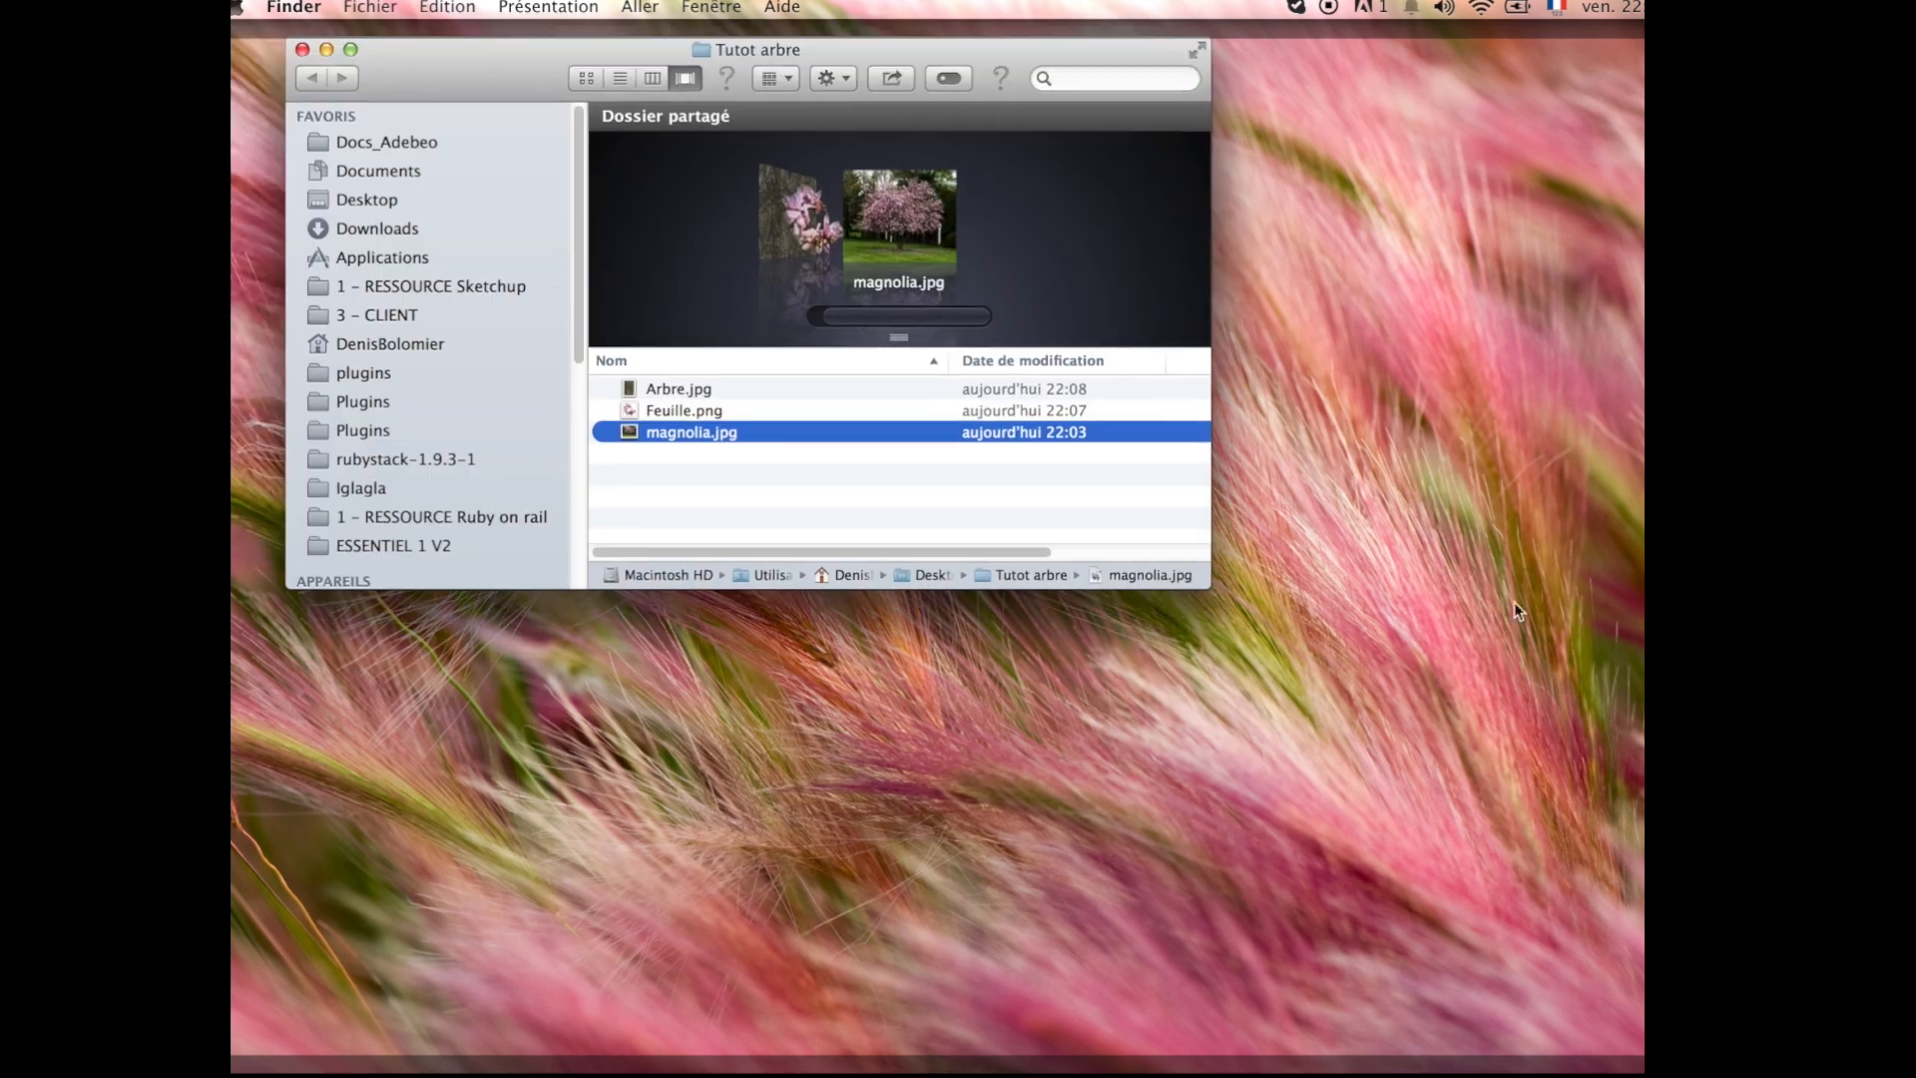
pyautogui.doubleClick(706, 431)
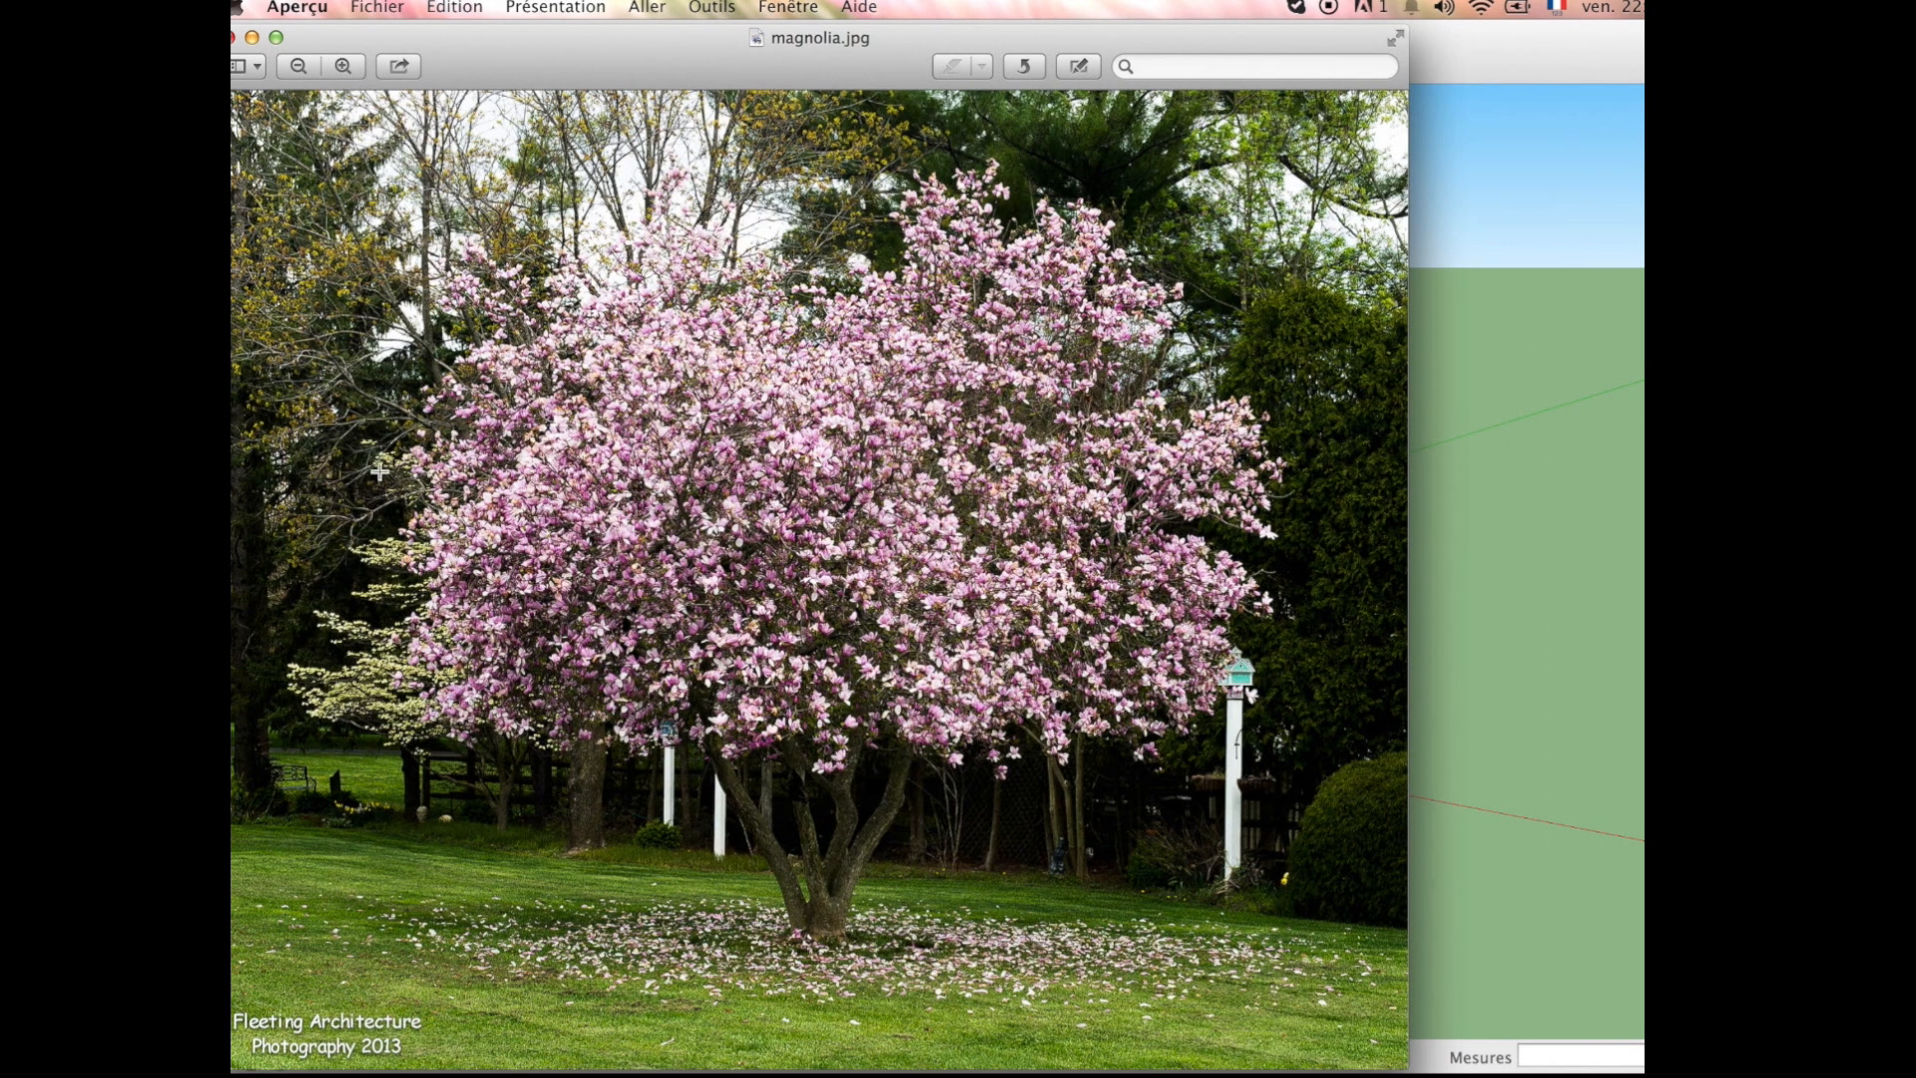
pyautogui.moveTo(664, 73)
pyautogui.mouseDown()
pyautogui.moveTo(1341, 75)
pyautogui.moveTo(1212, 68)
pyautogui.mouseUp()
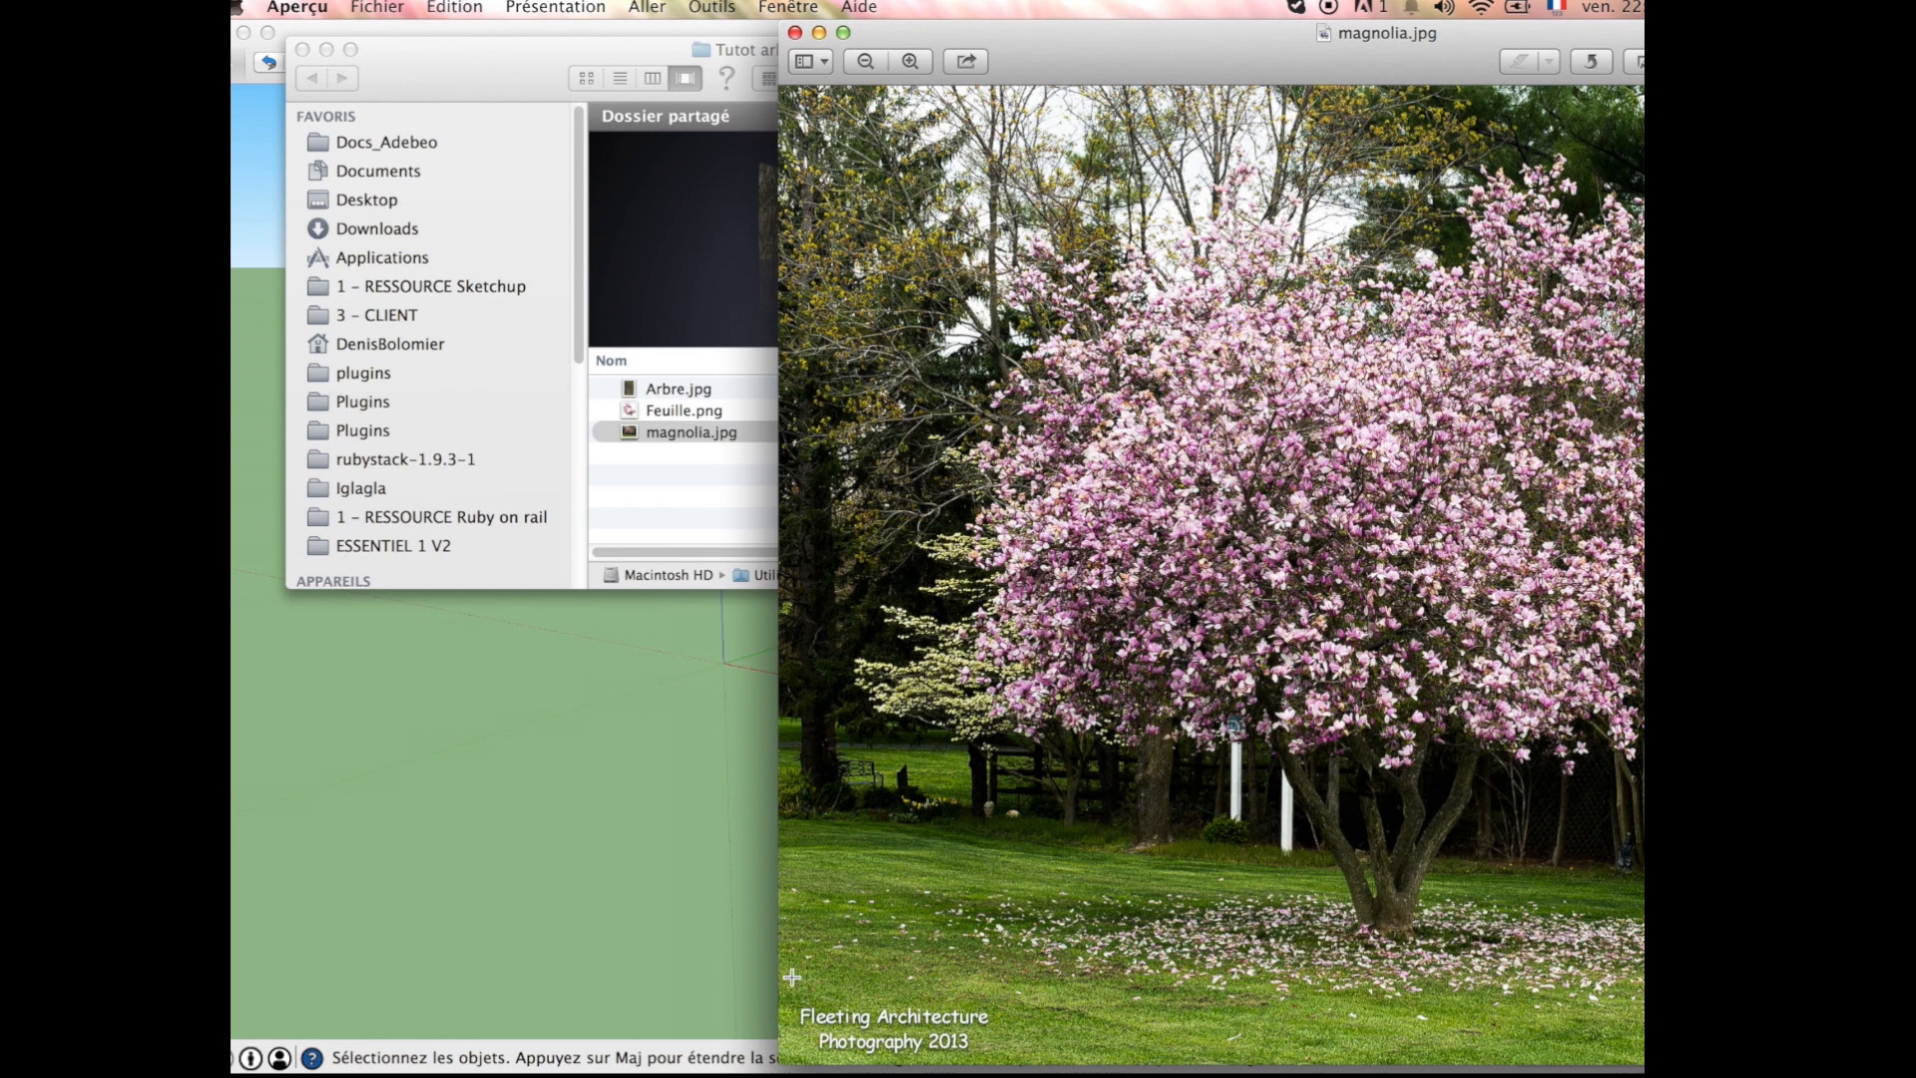
# Step: Preview Arbre.jpg and Feuille.png in the Tutot arbre folder, and close the image and folder windows
pyautogui.click(683, 459)
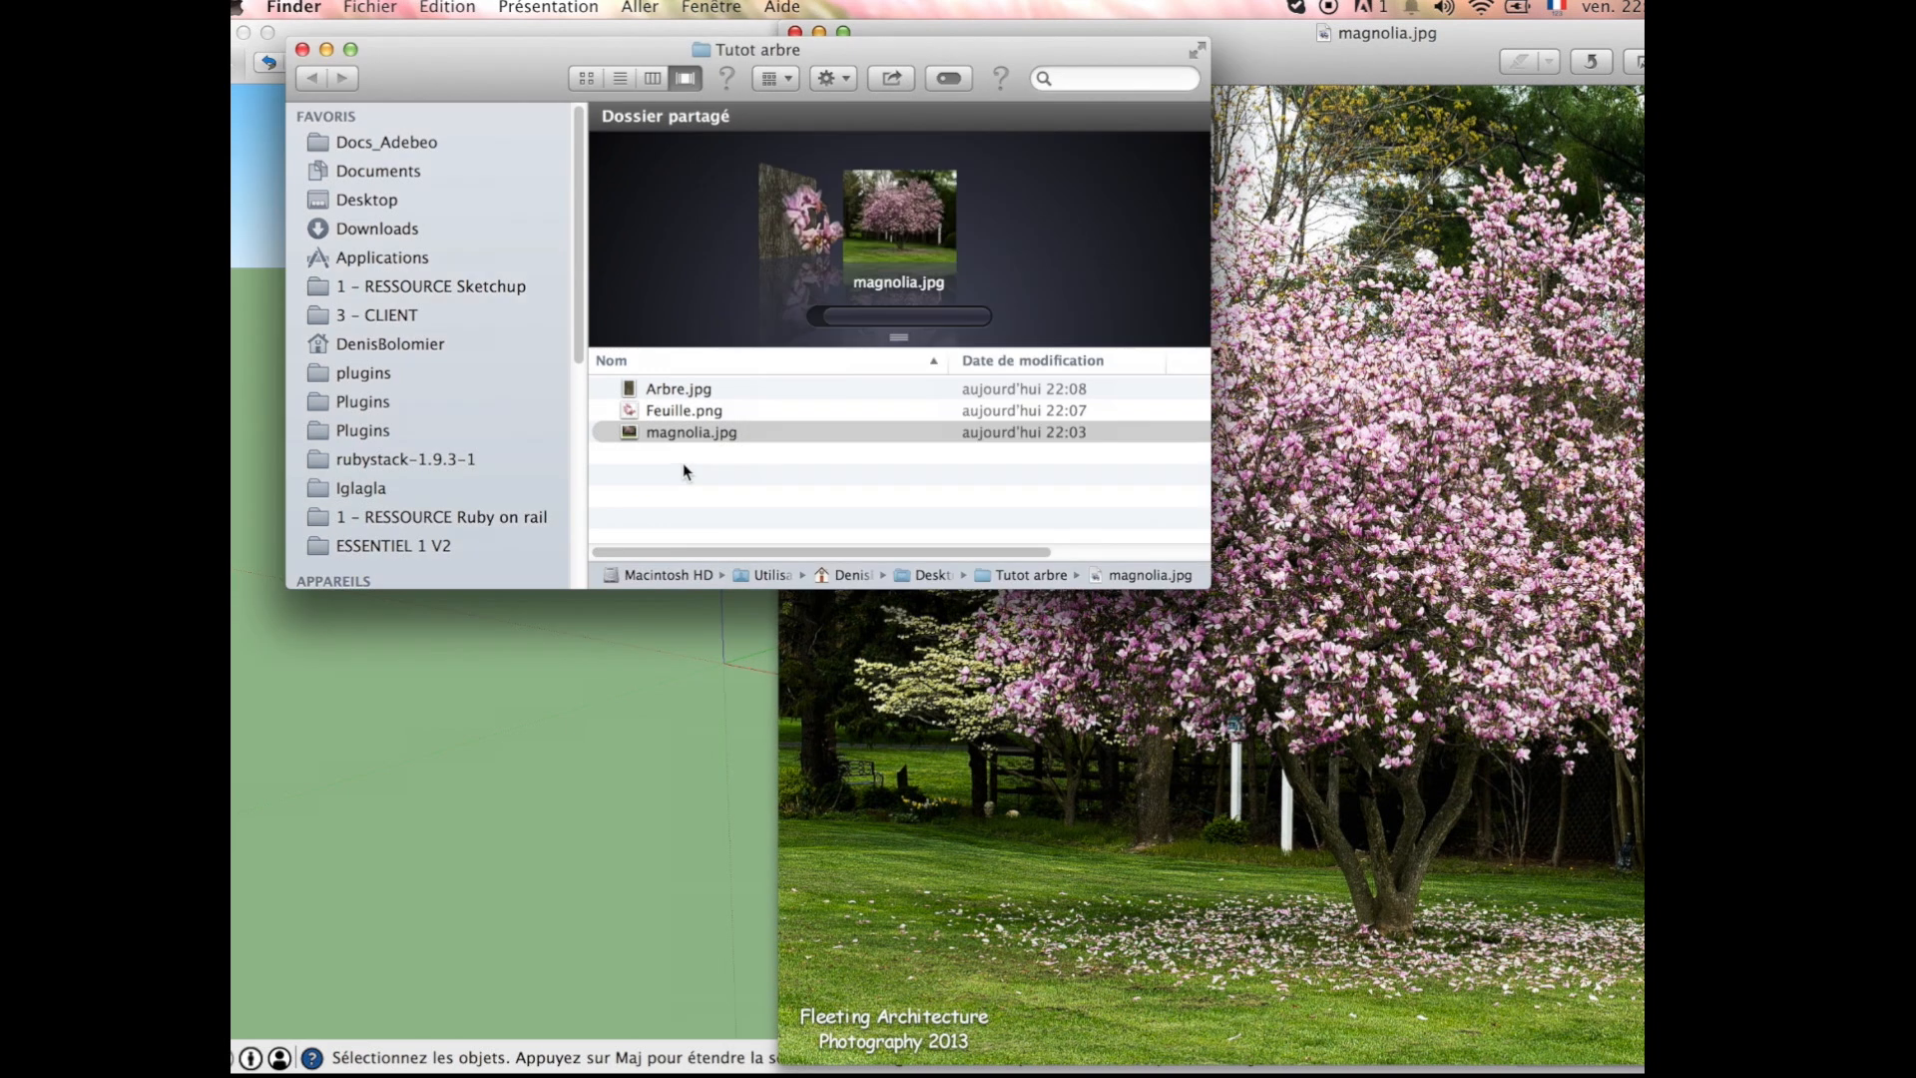
pyautogui.click(670, 395)
pyautogui.click(673, 407)
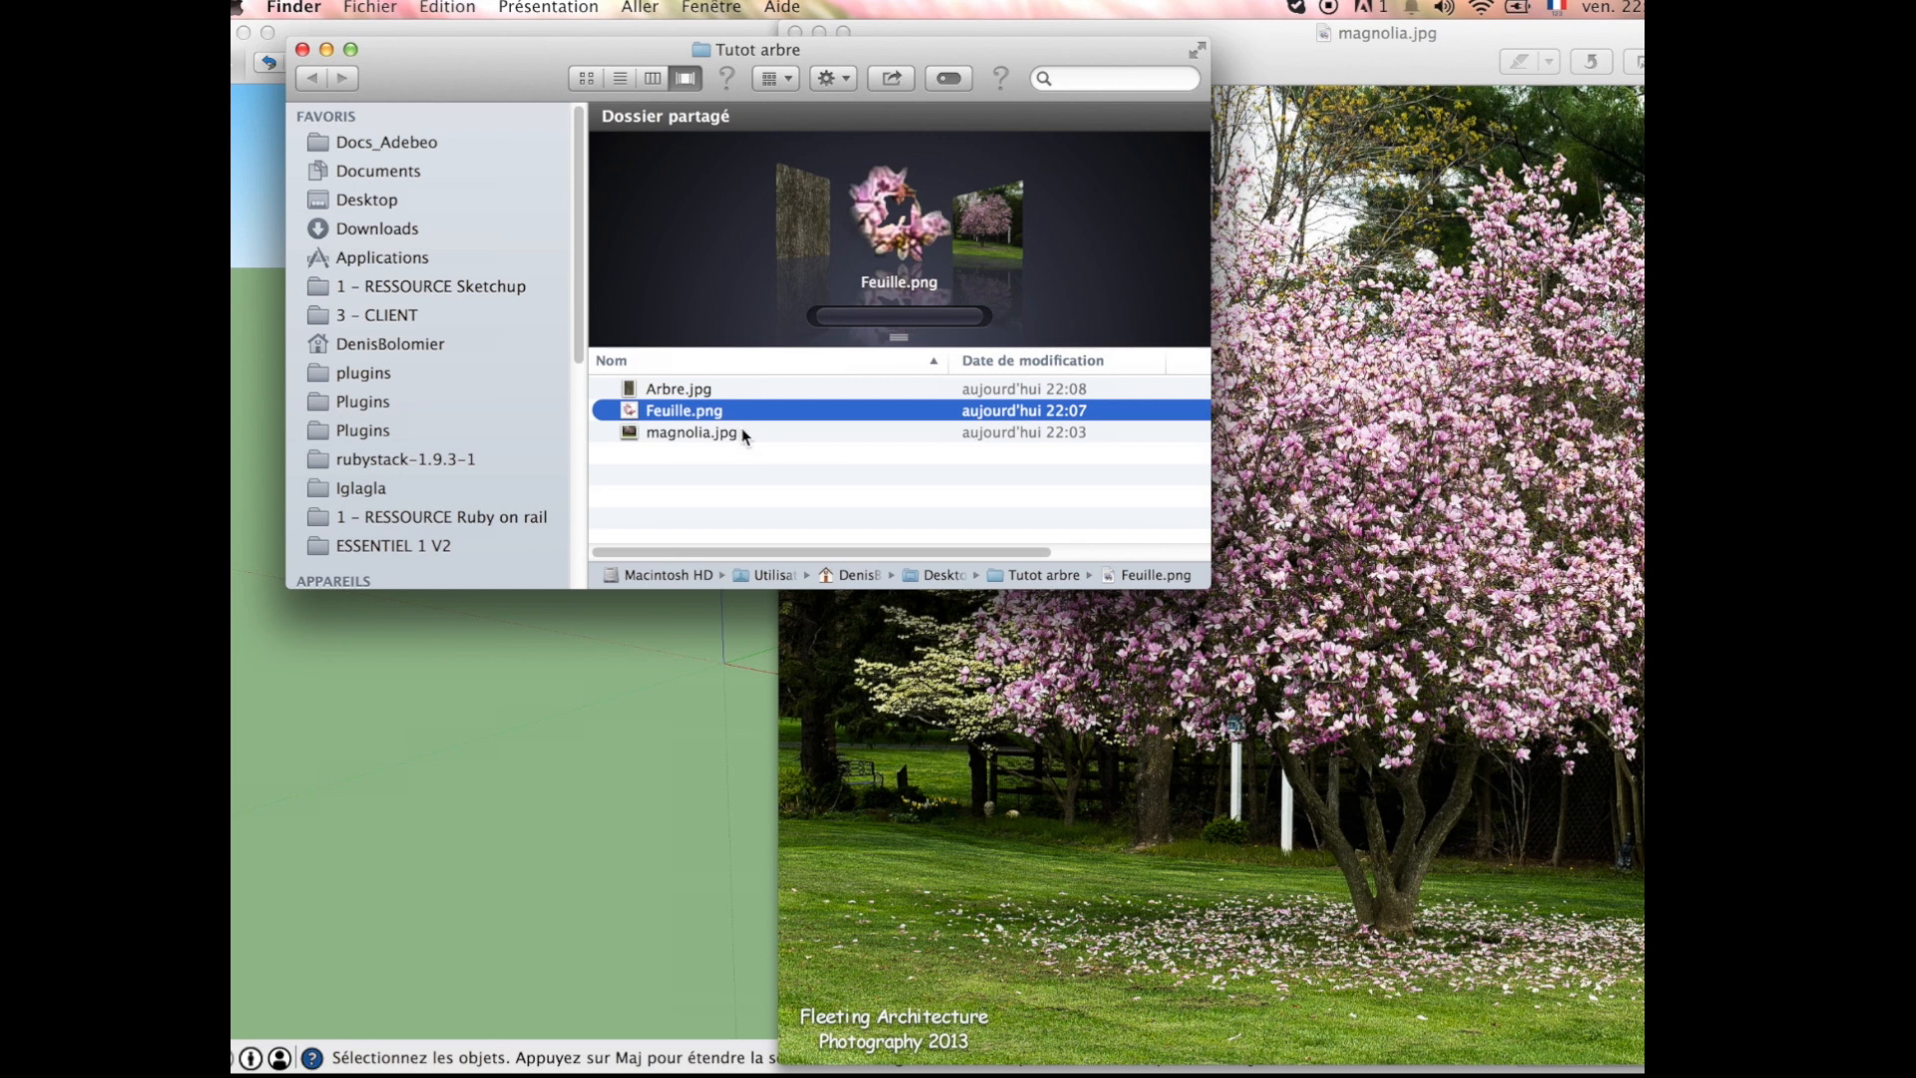
pyautogui.doubleClick(697, 413)
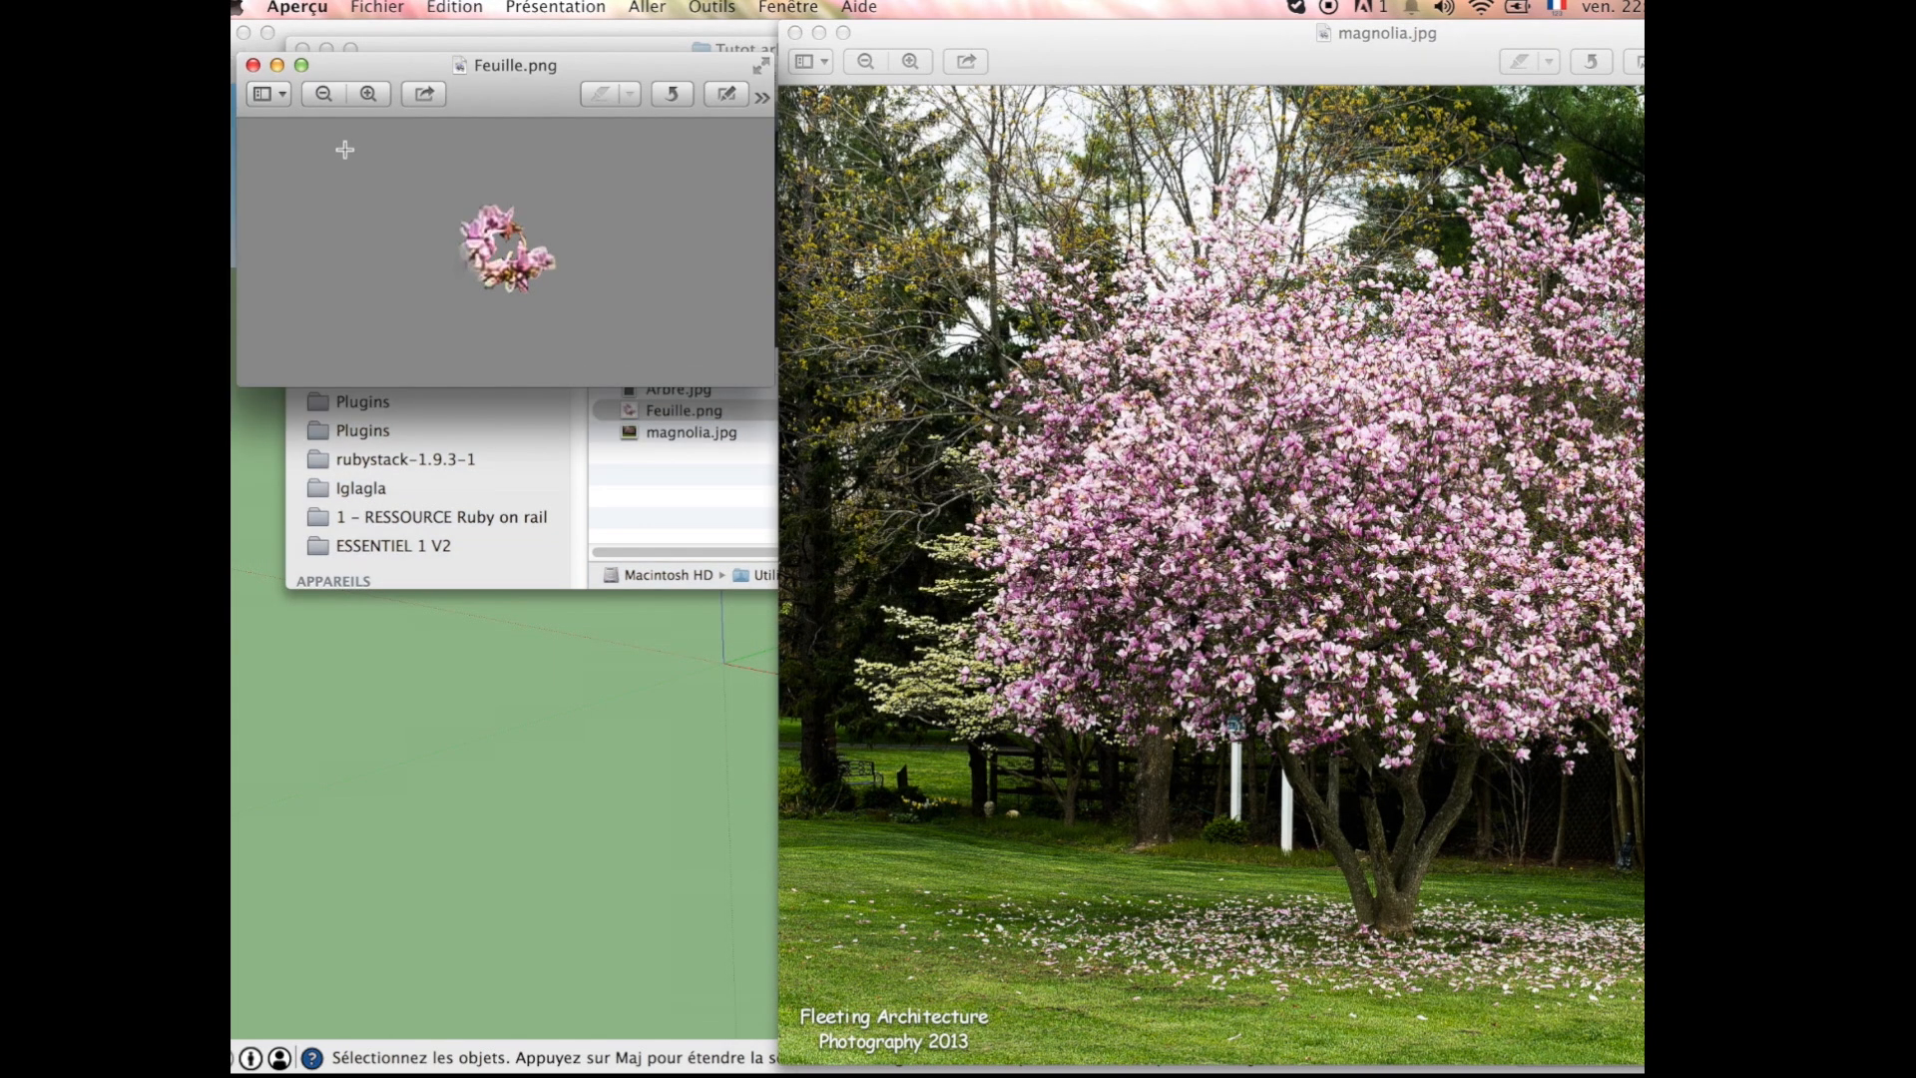
pyautogui.click(254, 66)
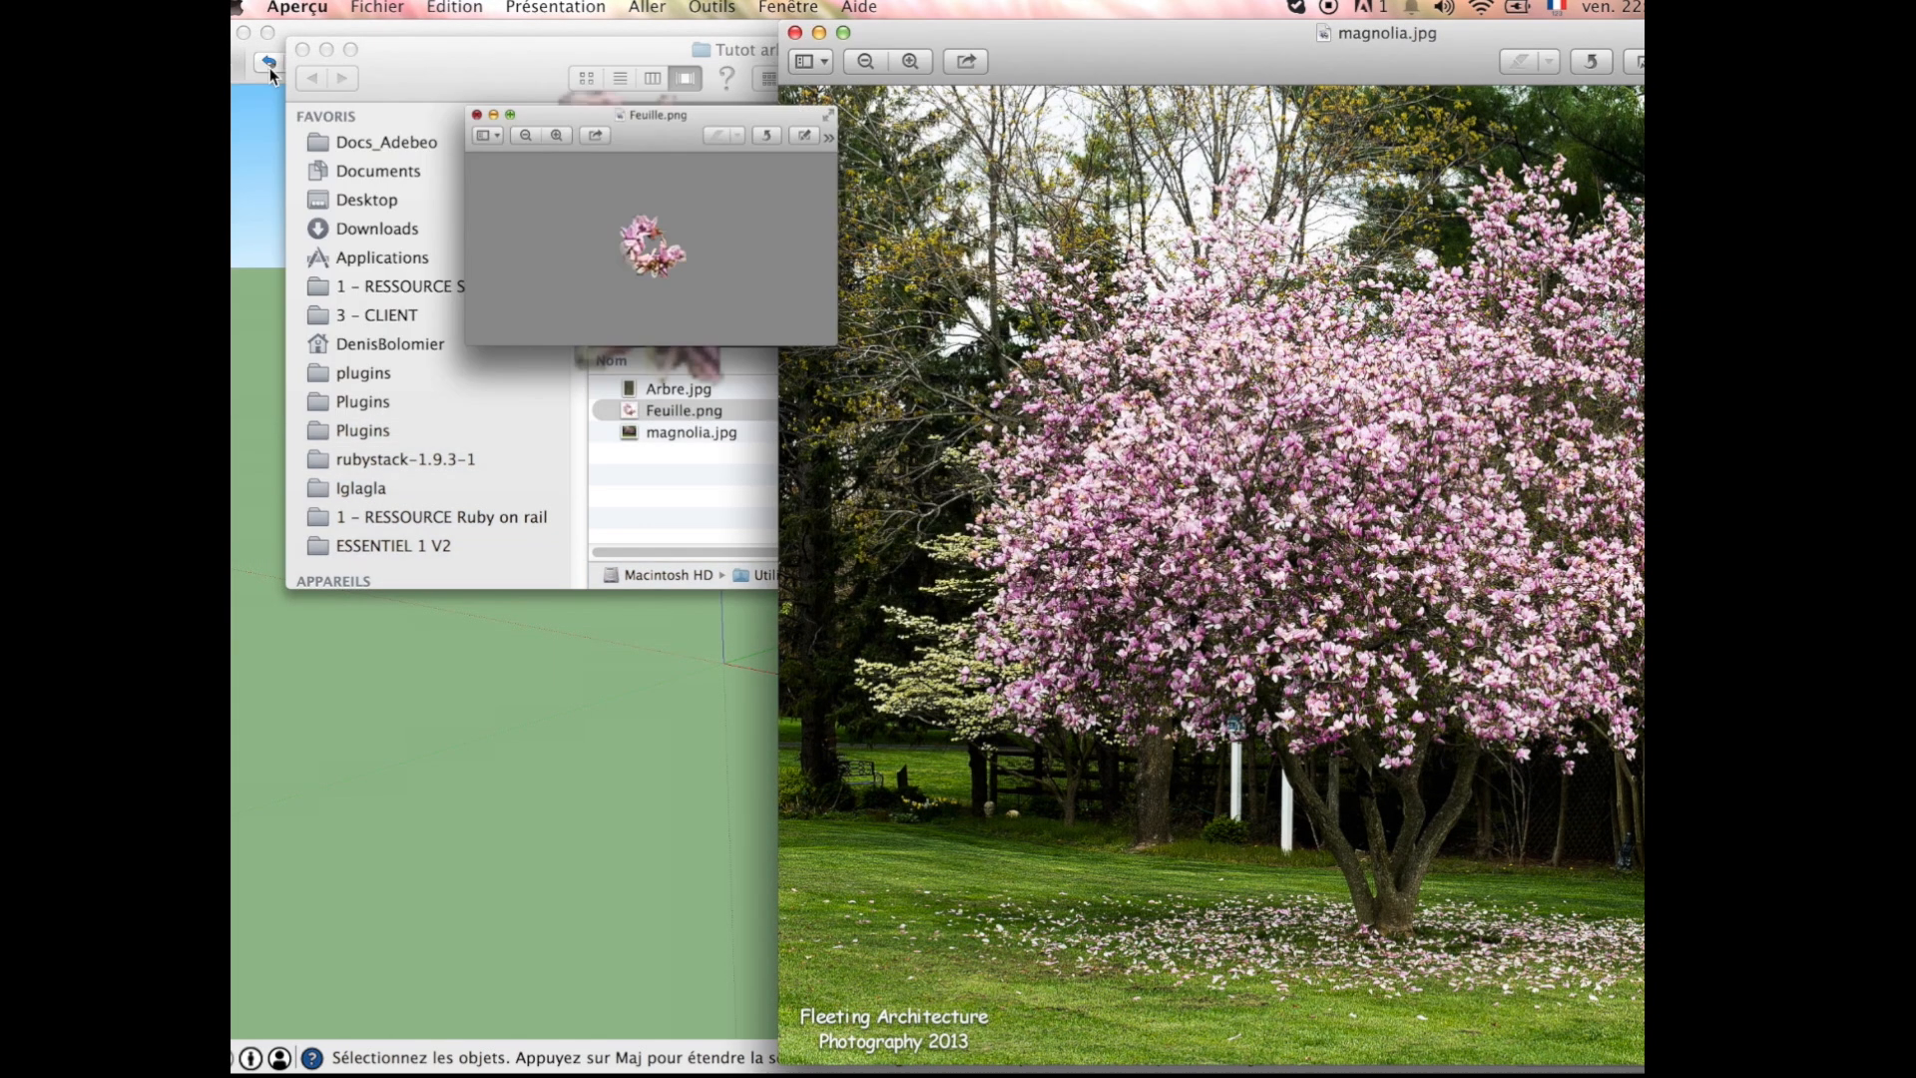
pyautogui.click(795, 33)
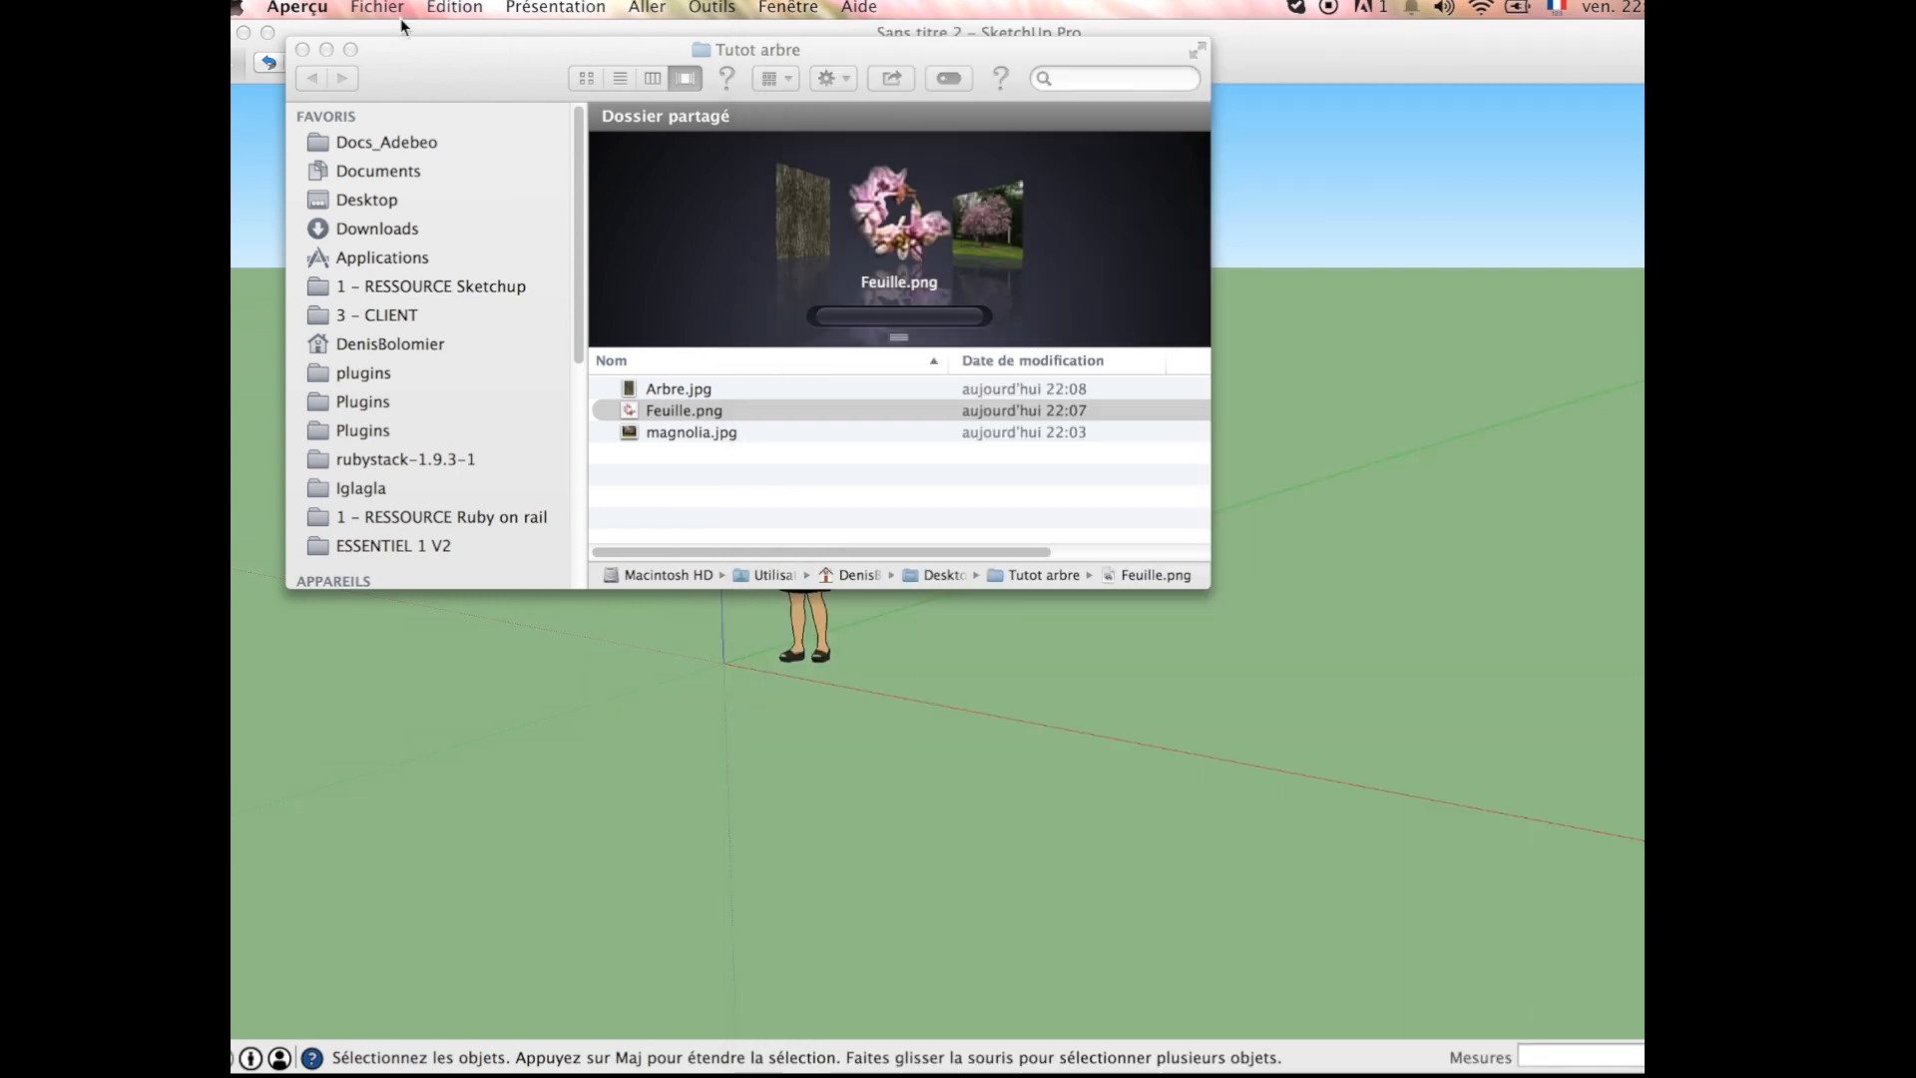
pyautogui.click(302, 50)
# Step: Start a file import in SketchUp from the Desktop's Tutot arbre folder, with the format set to all supported image files
pyautogui.click(391, 7)
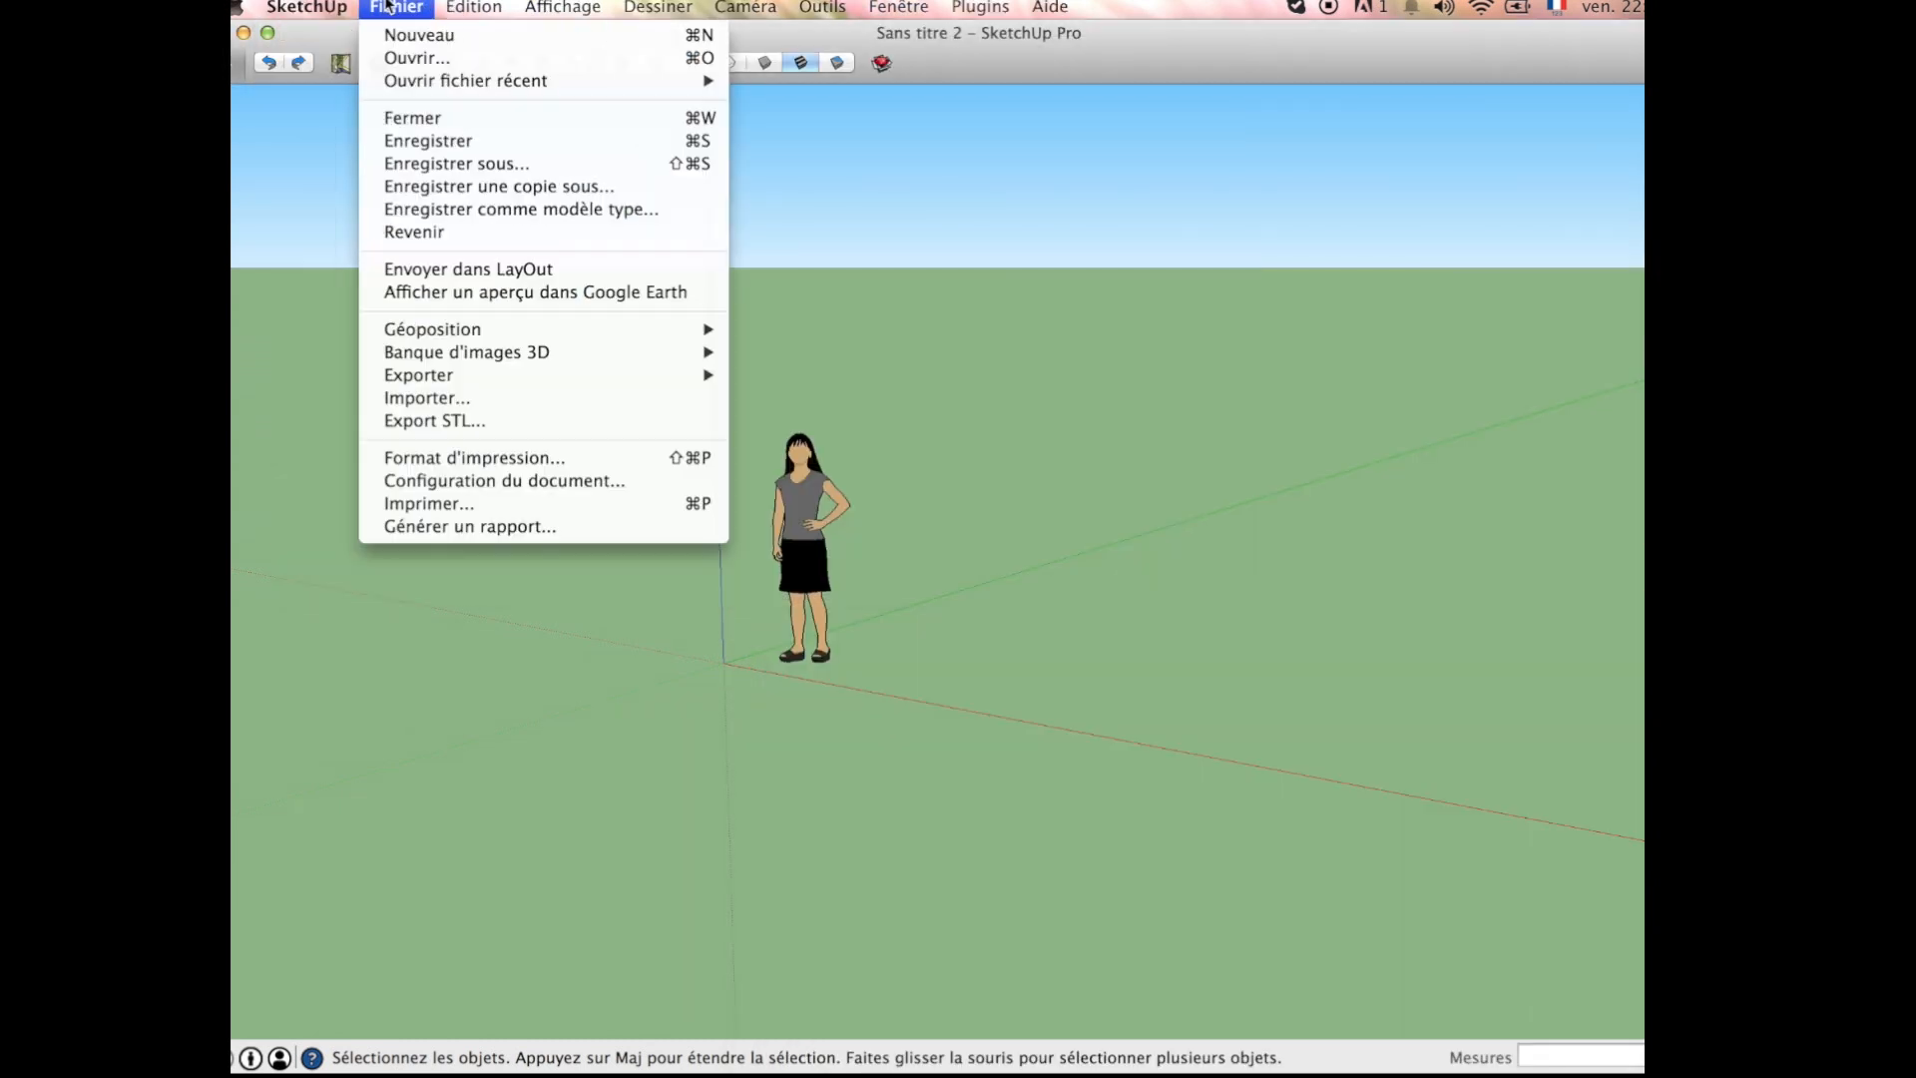
pyautogui.click(469, 399)
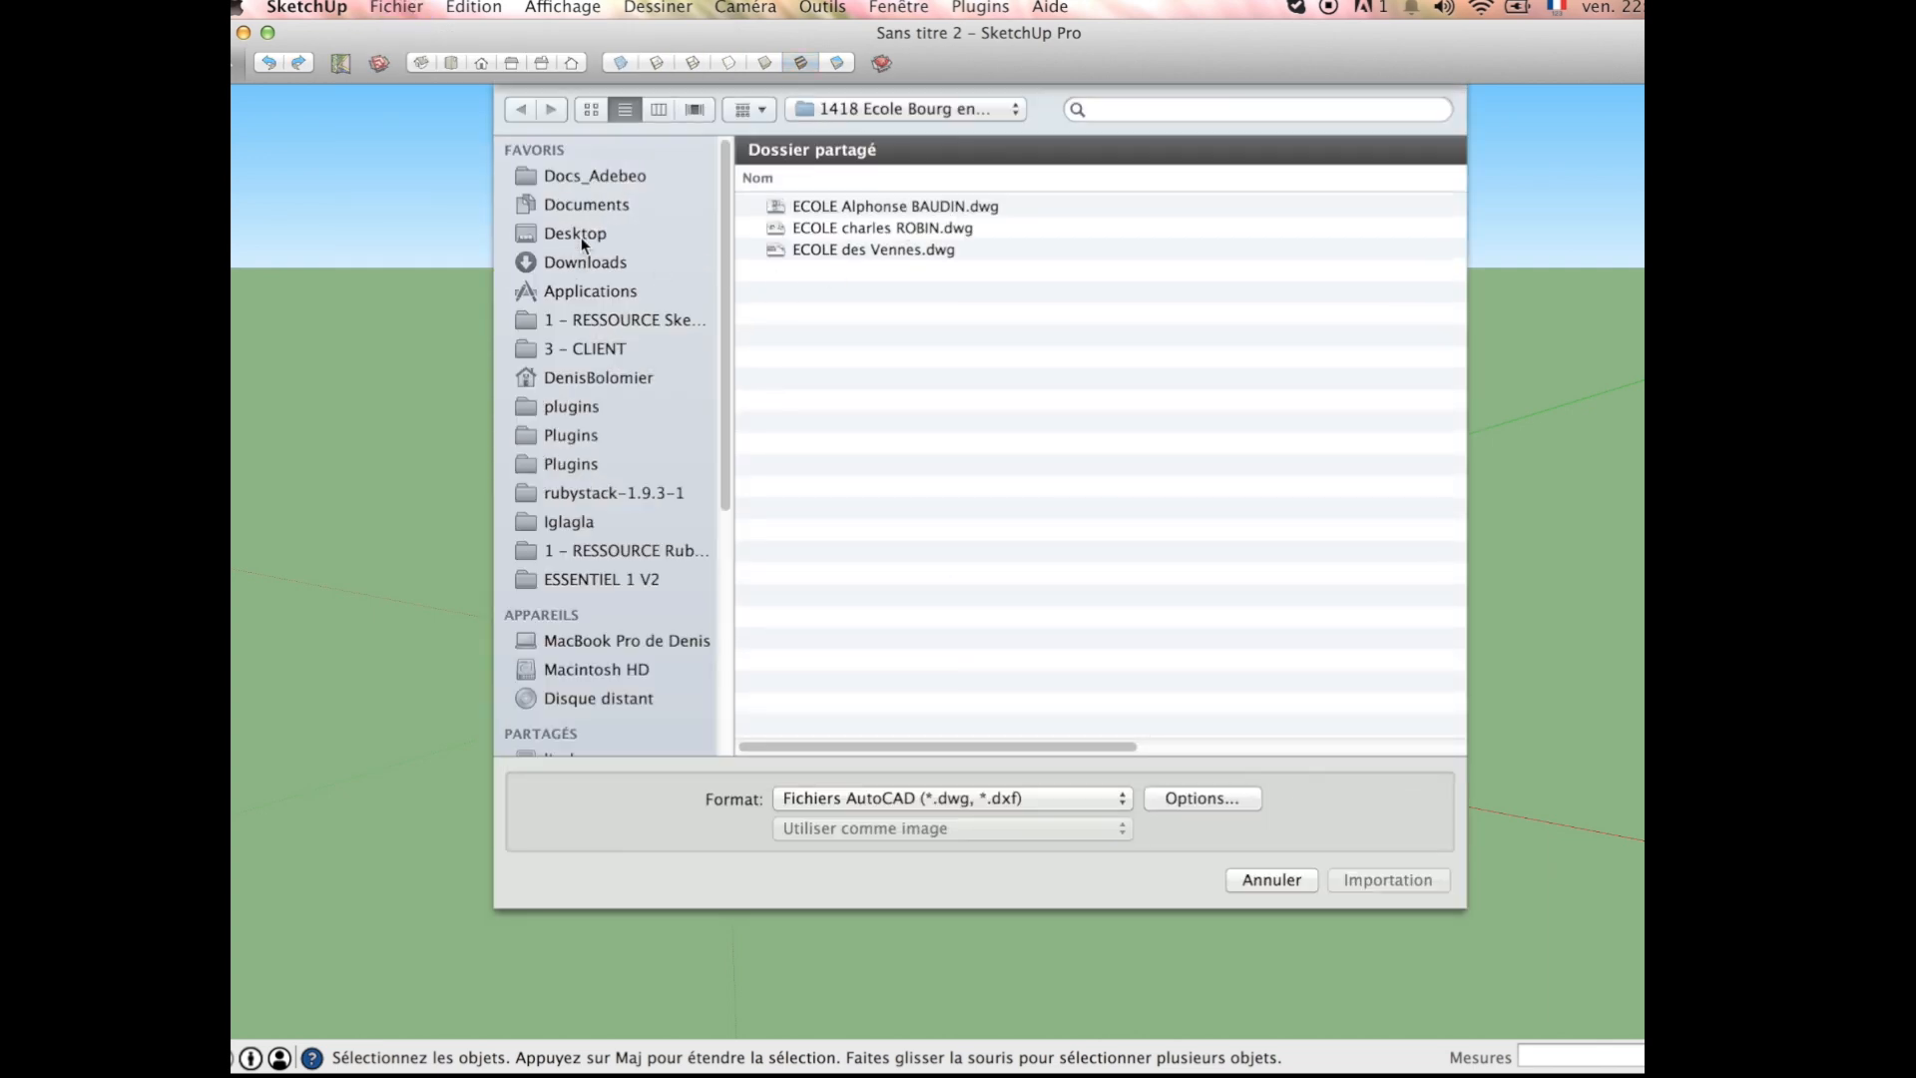
pyautogui.click(577, 236)
pyautogui.doubleClick(839, 404)
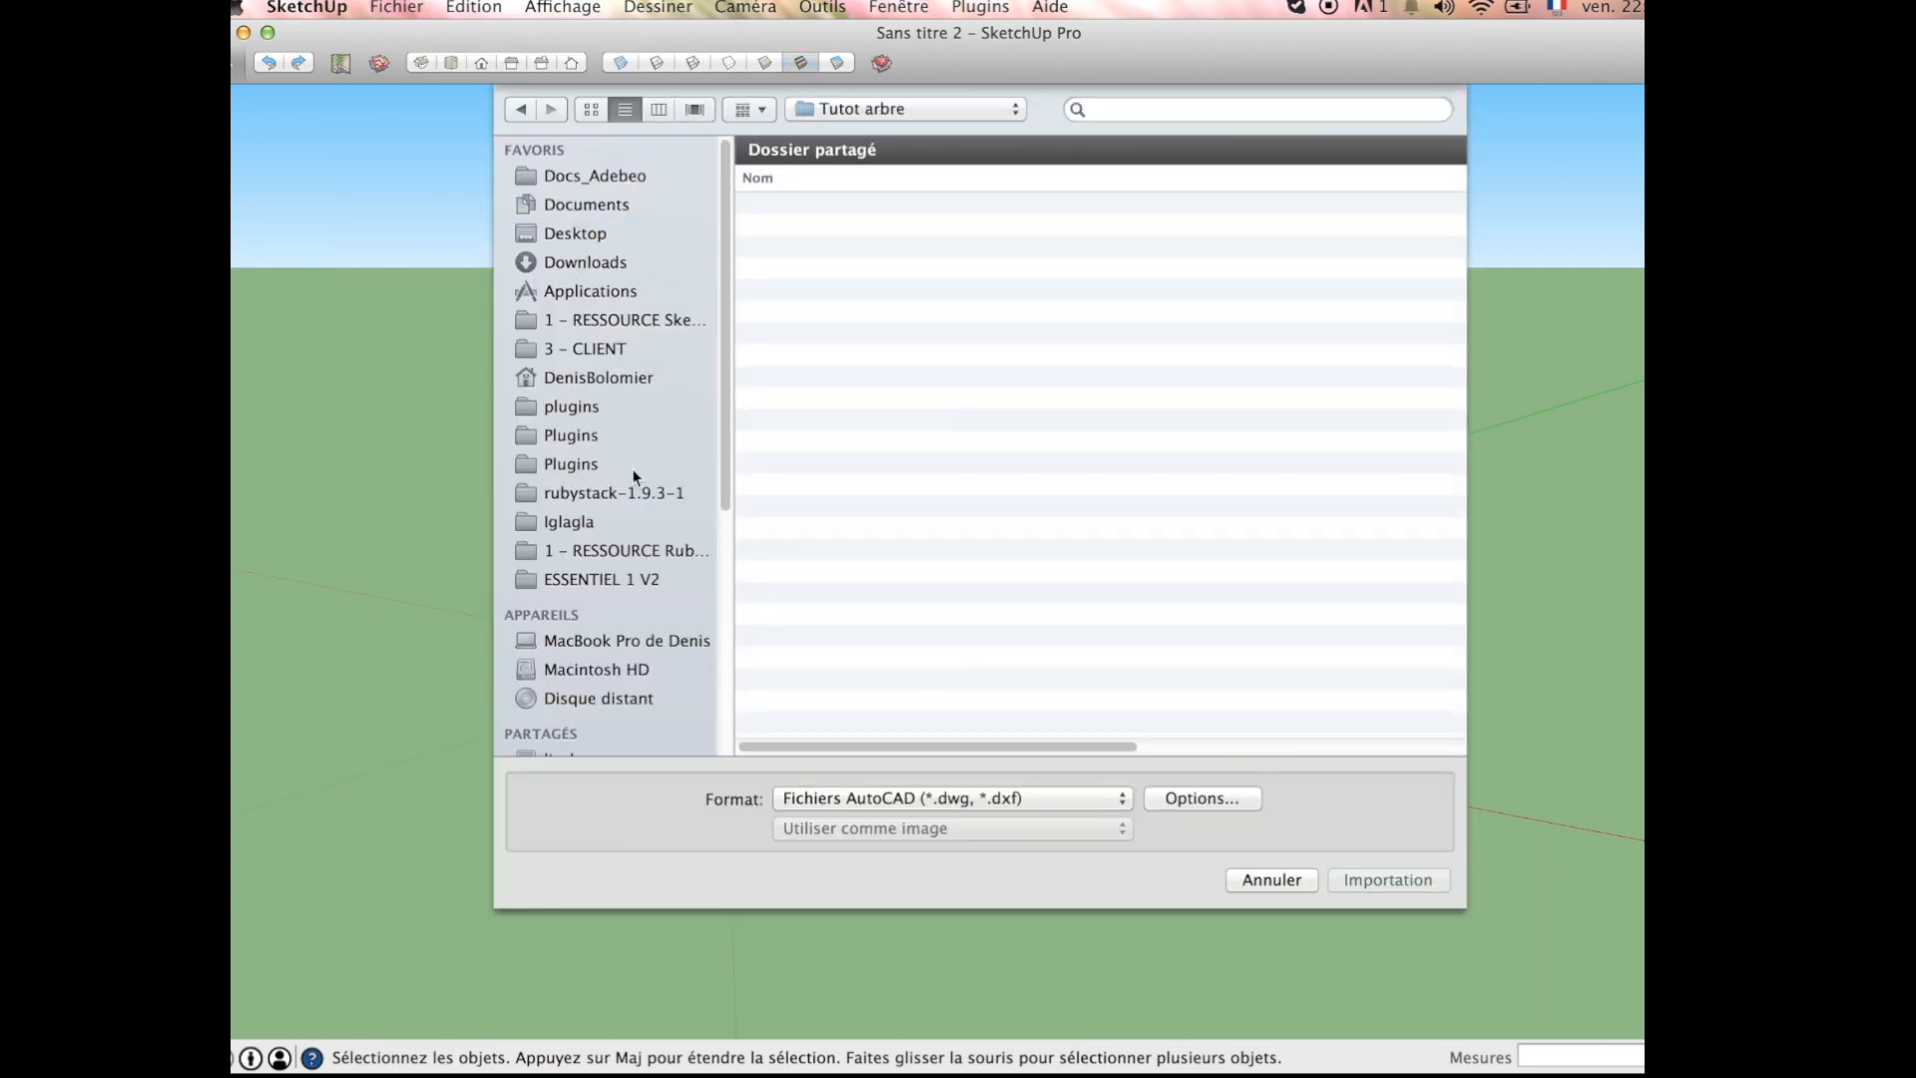
pyautogui.click(1013, 799)
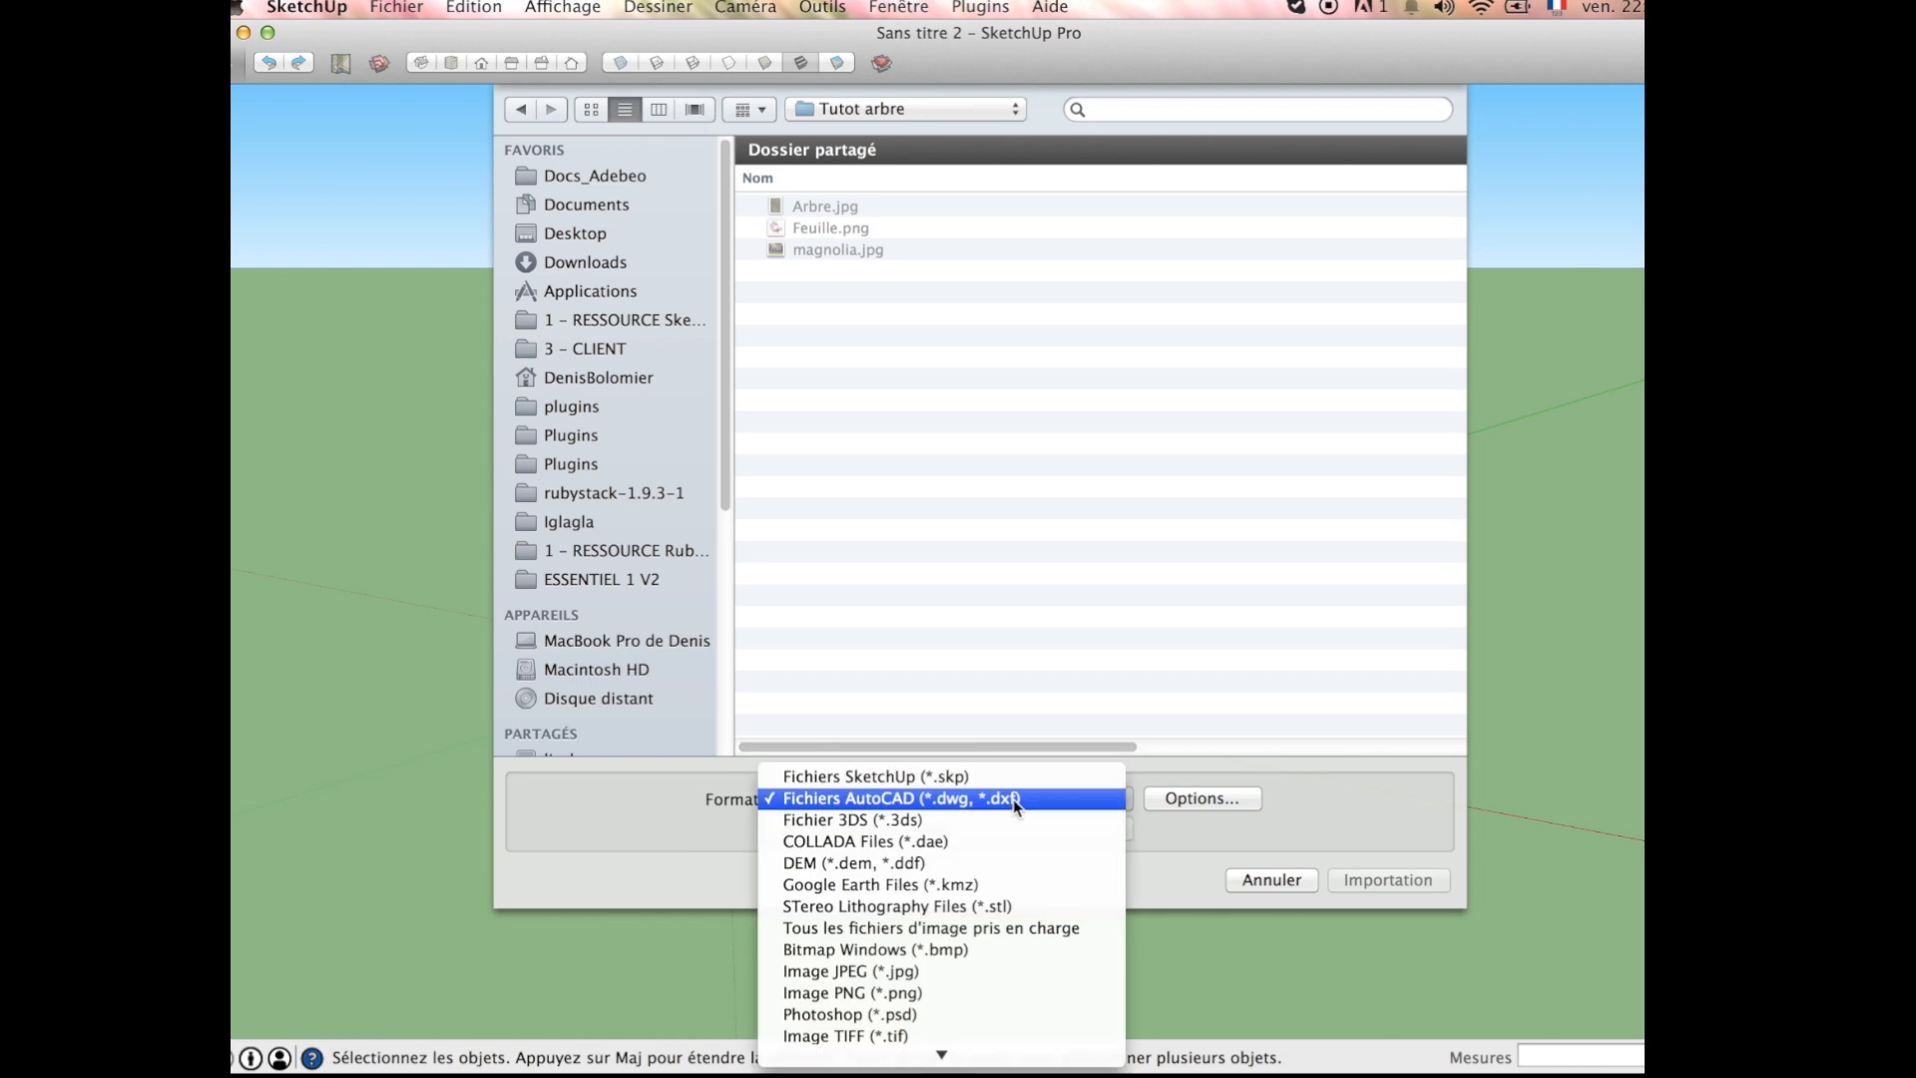
pyautogui.click(1026, 928)
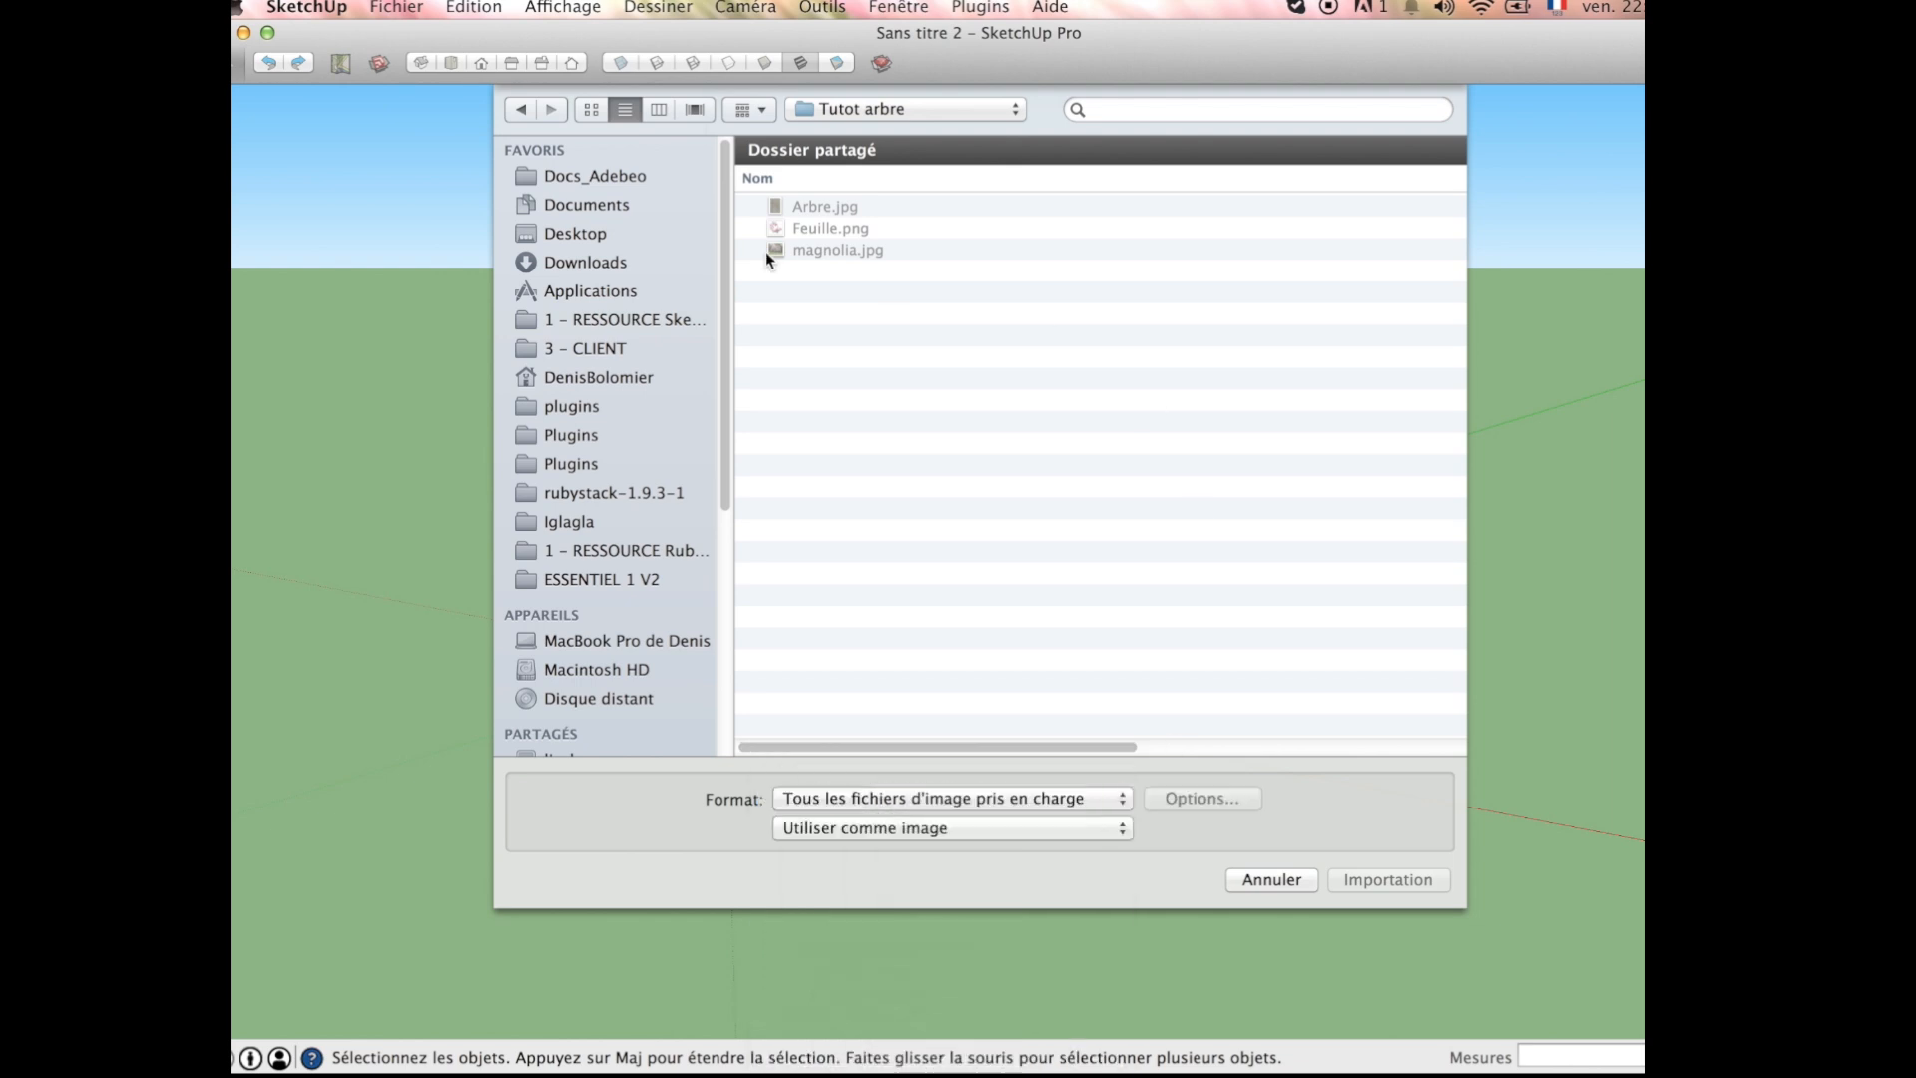
# Step: Import magnolia.jpg as an image and place it flat on the ground beside the human figure
pyautogui.click(833, 250)
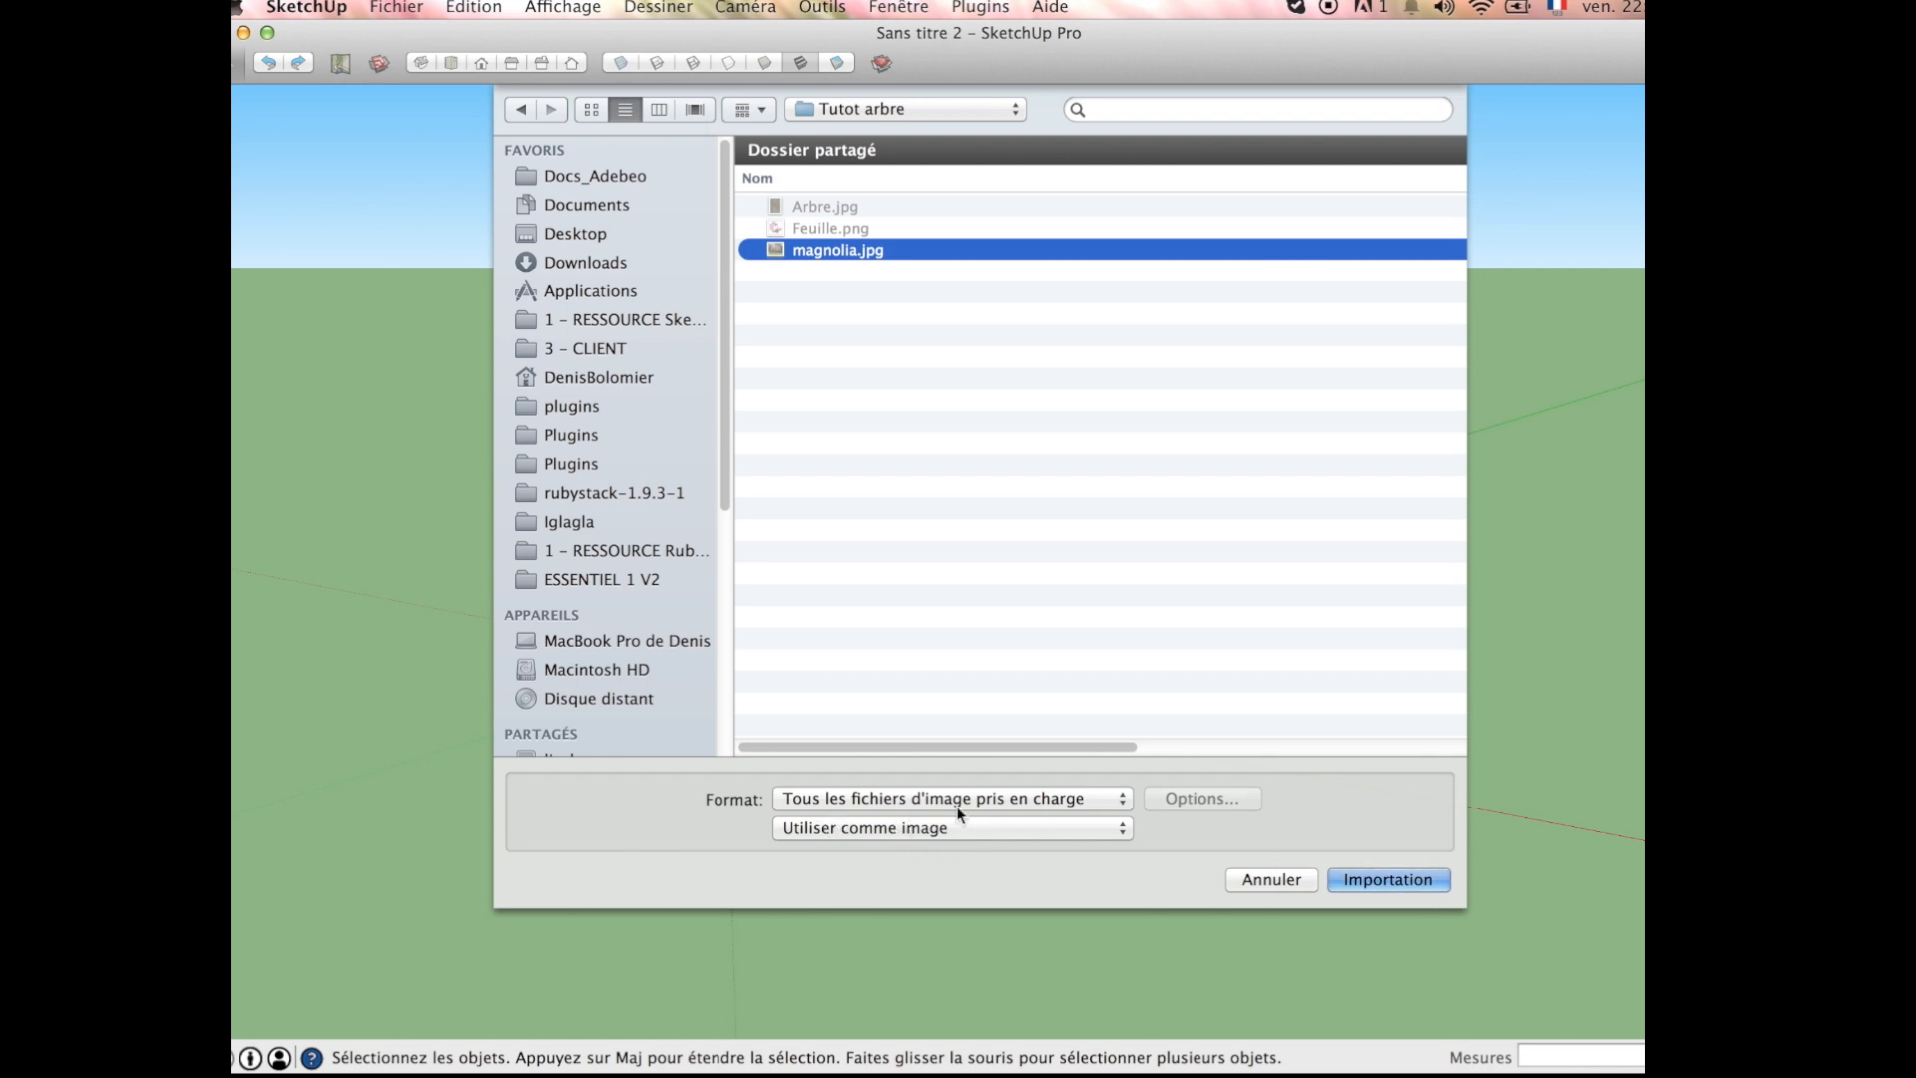
pyautogui.click(1388, 878)
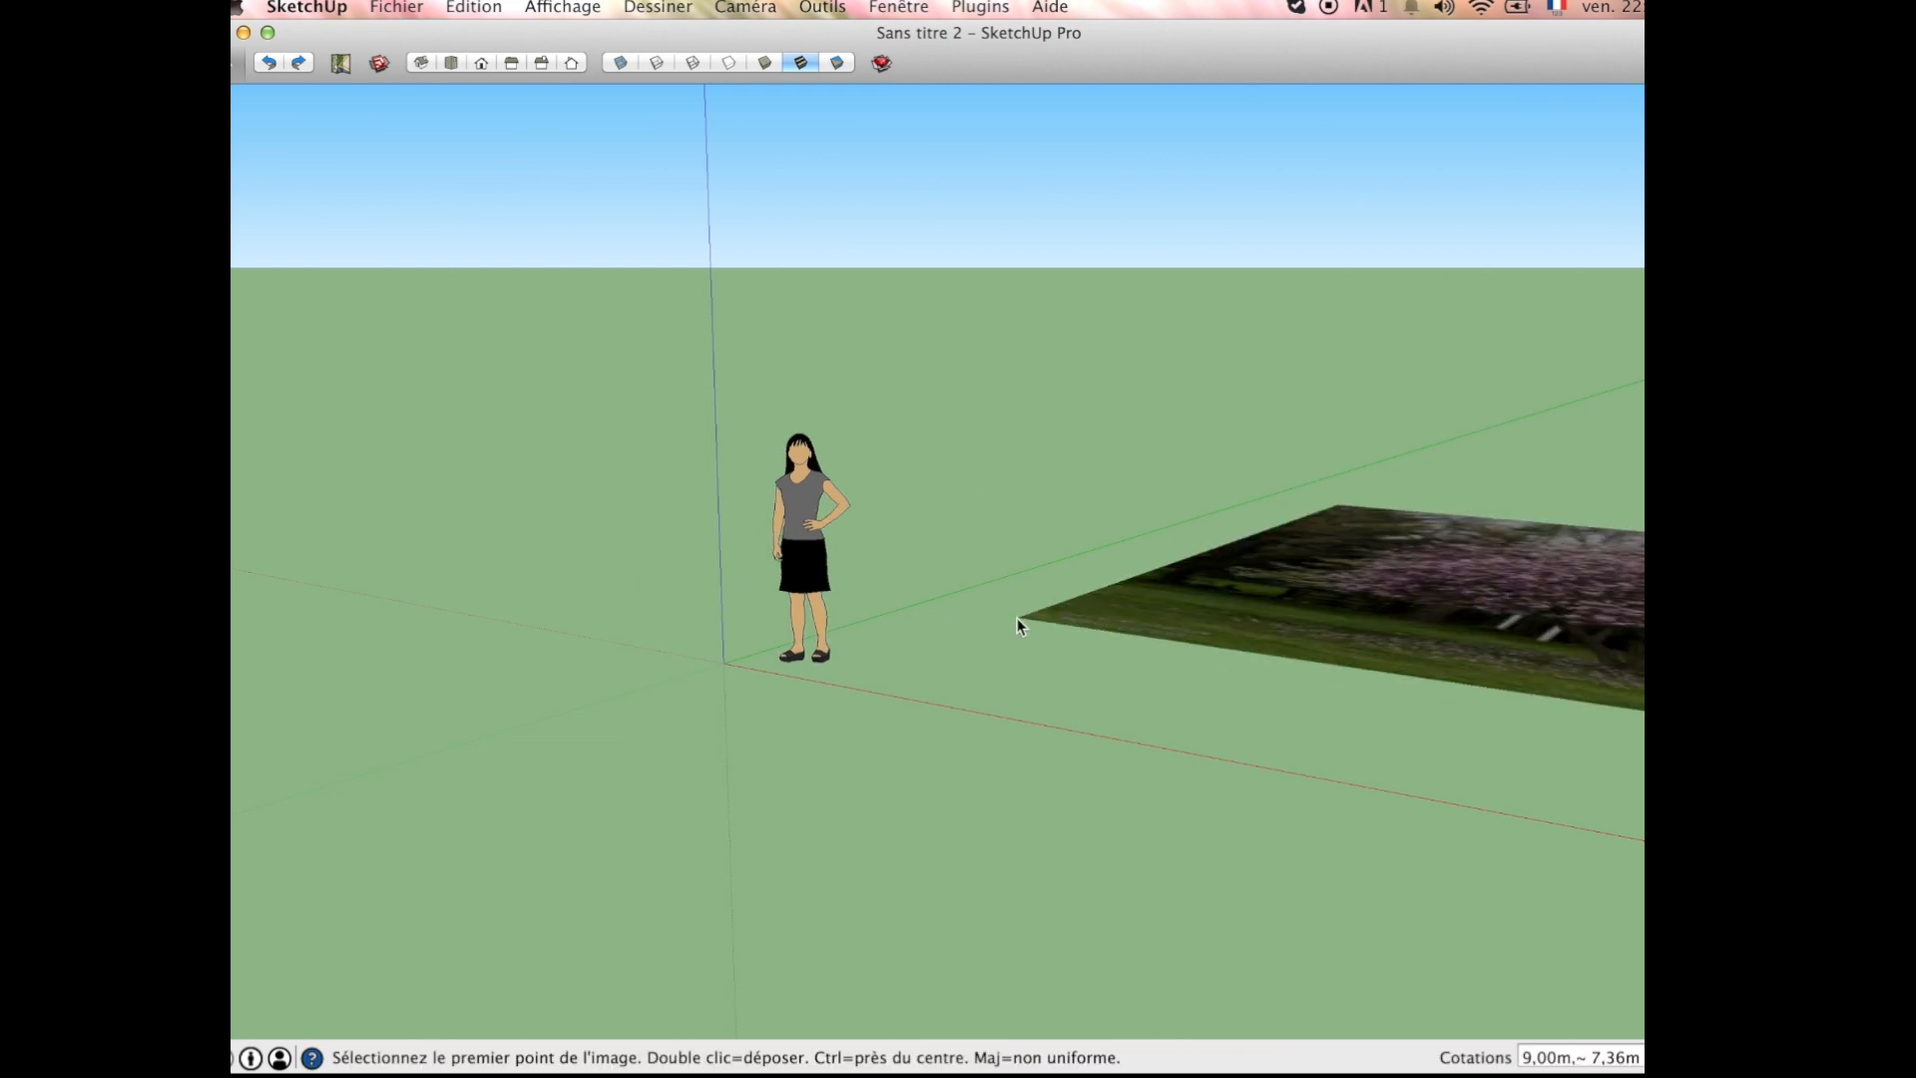
pyautogui.click(843, 666)
pyautogui.scroll(-4, 634, 720)
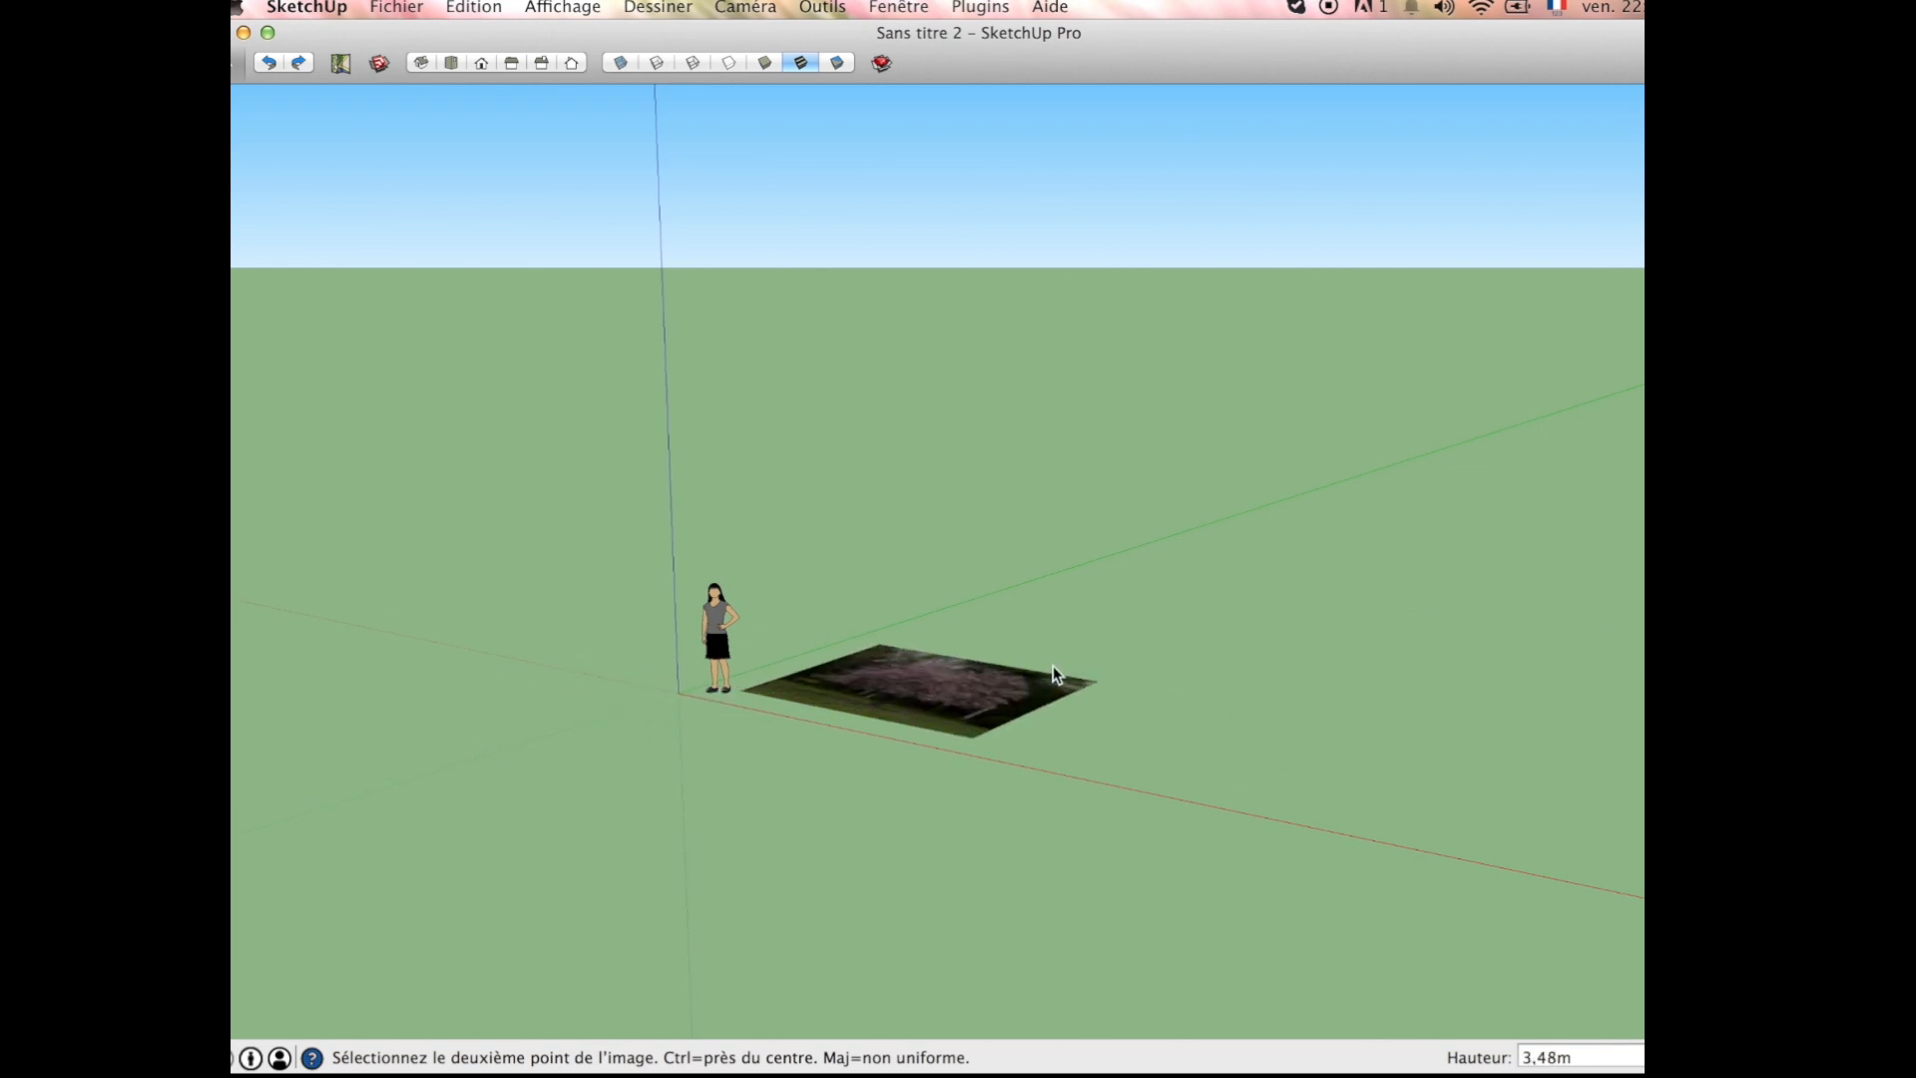
pyautogui.click(1229, 667)
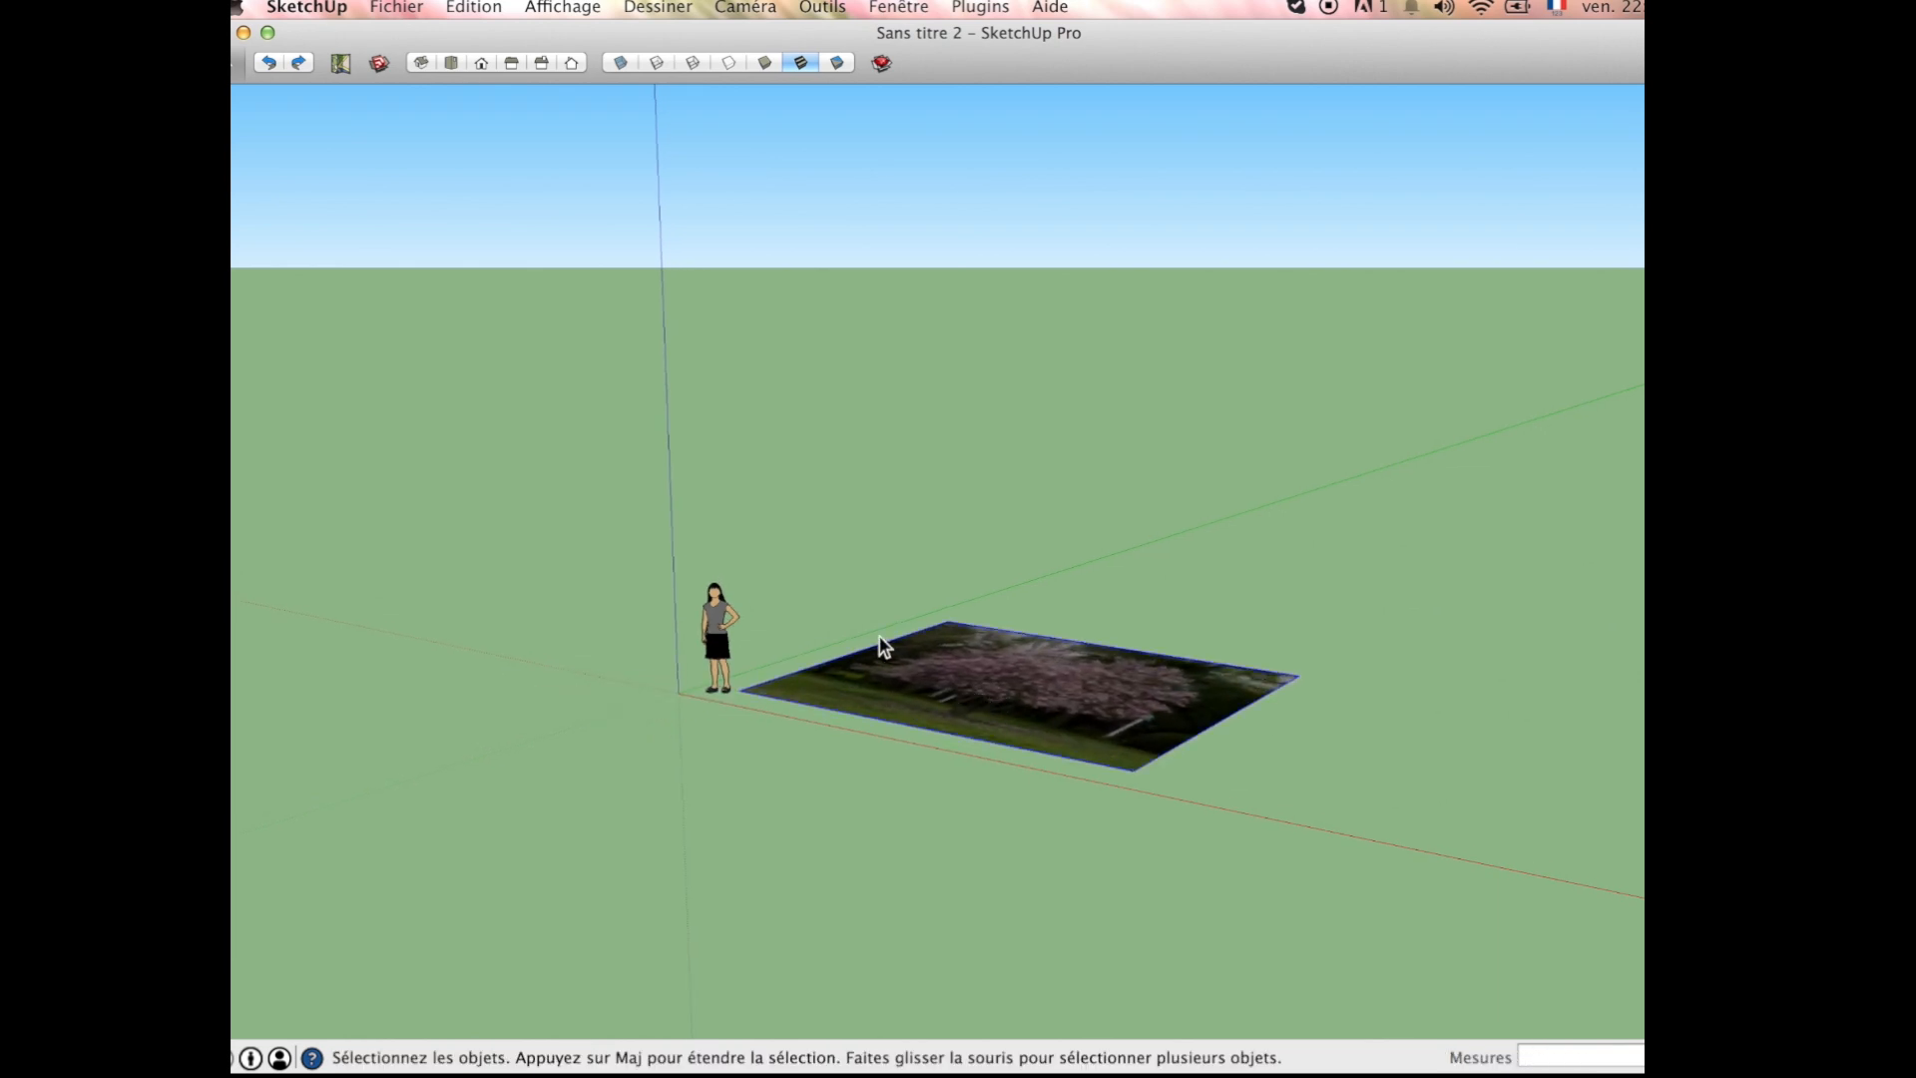
# Step: Rotate the magnolia image about its lower edge, parallel to the red axis, until it stands upright
pyautogui.moveTo(884, 647); pyautogui.dragTo(948, 680, button='middle')
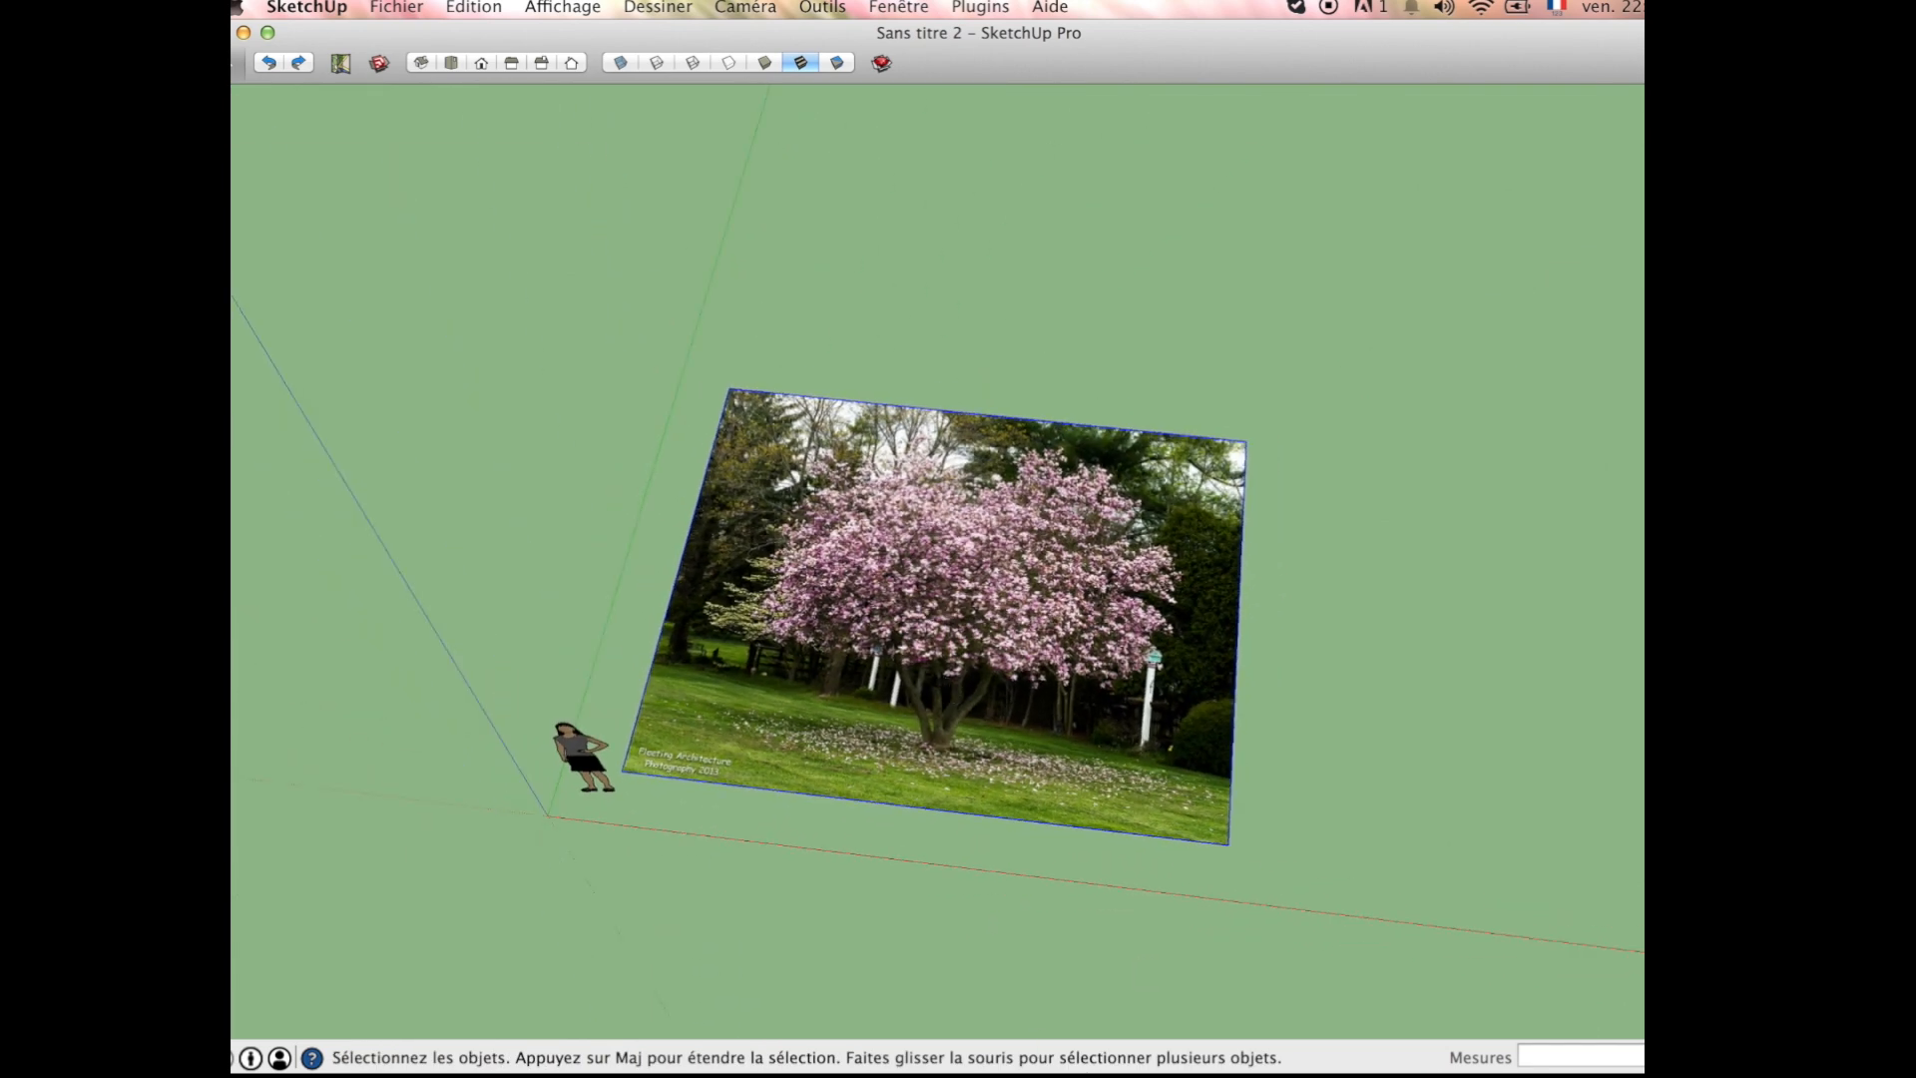
pyautogui.press('q')
pyautogui.moveTo(1360, 727); pyautogui.dragTo(1108, 449, button='middle')
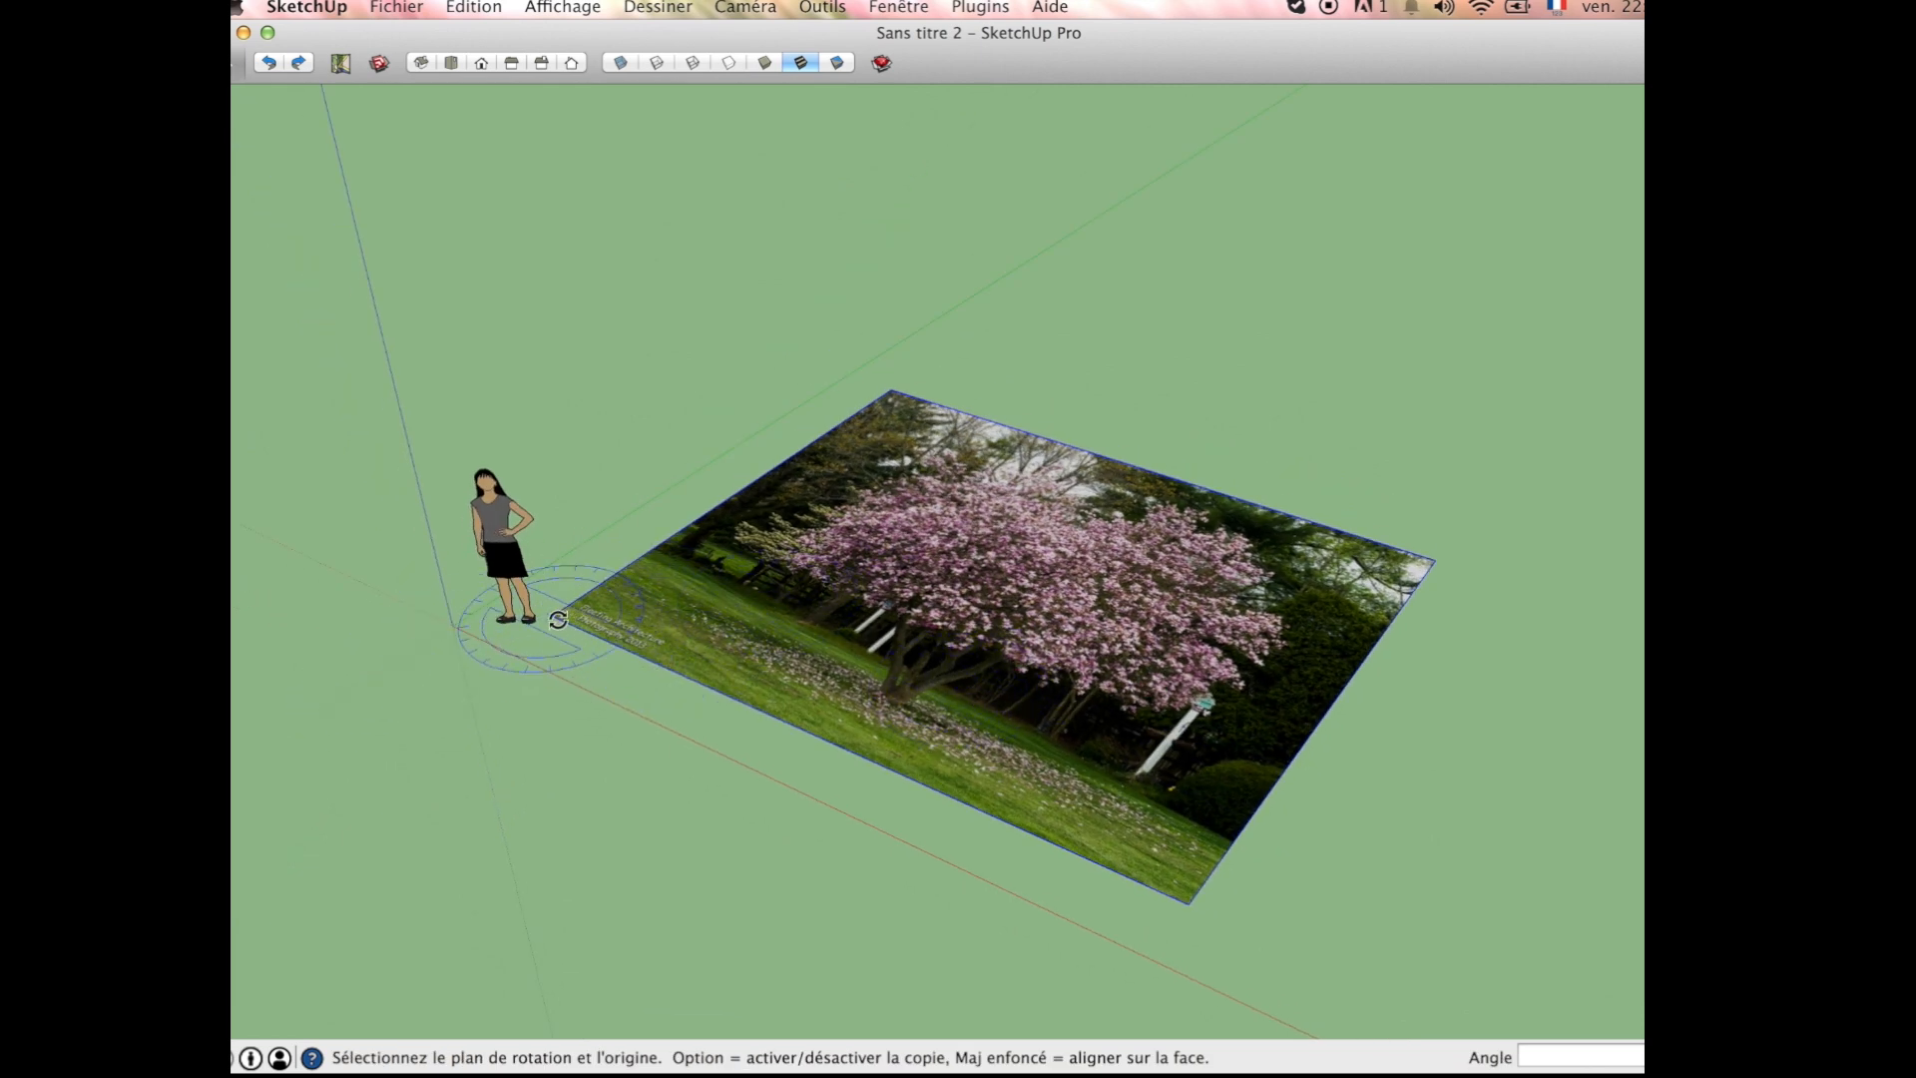
pyautogui.moveTo(557, 620); pyautogui.dragTo(612, 654)
pyautogui.moveTo(814, 730); pyautogui.dragTo(833, 743)
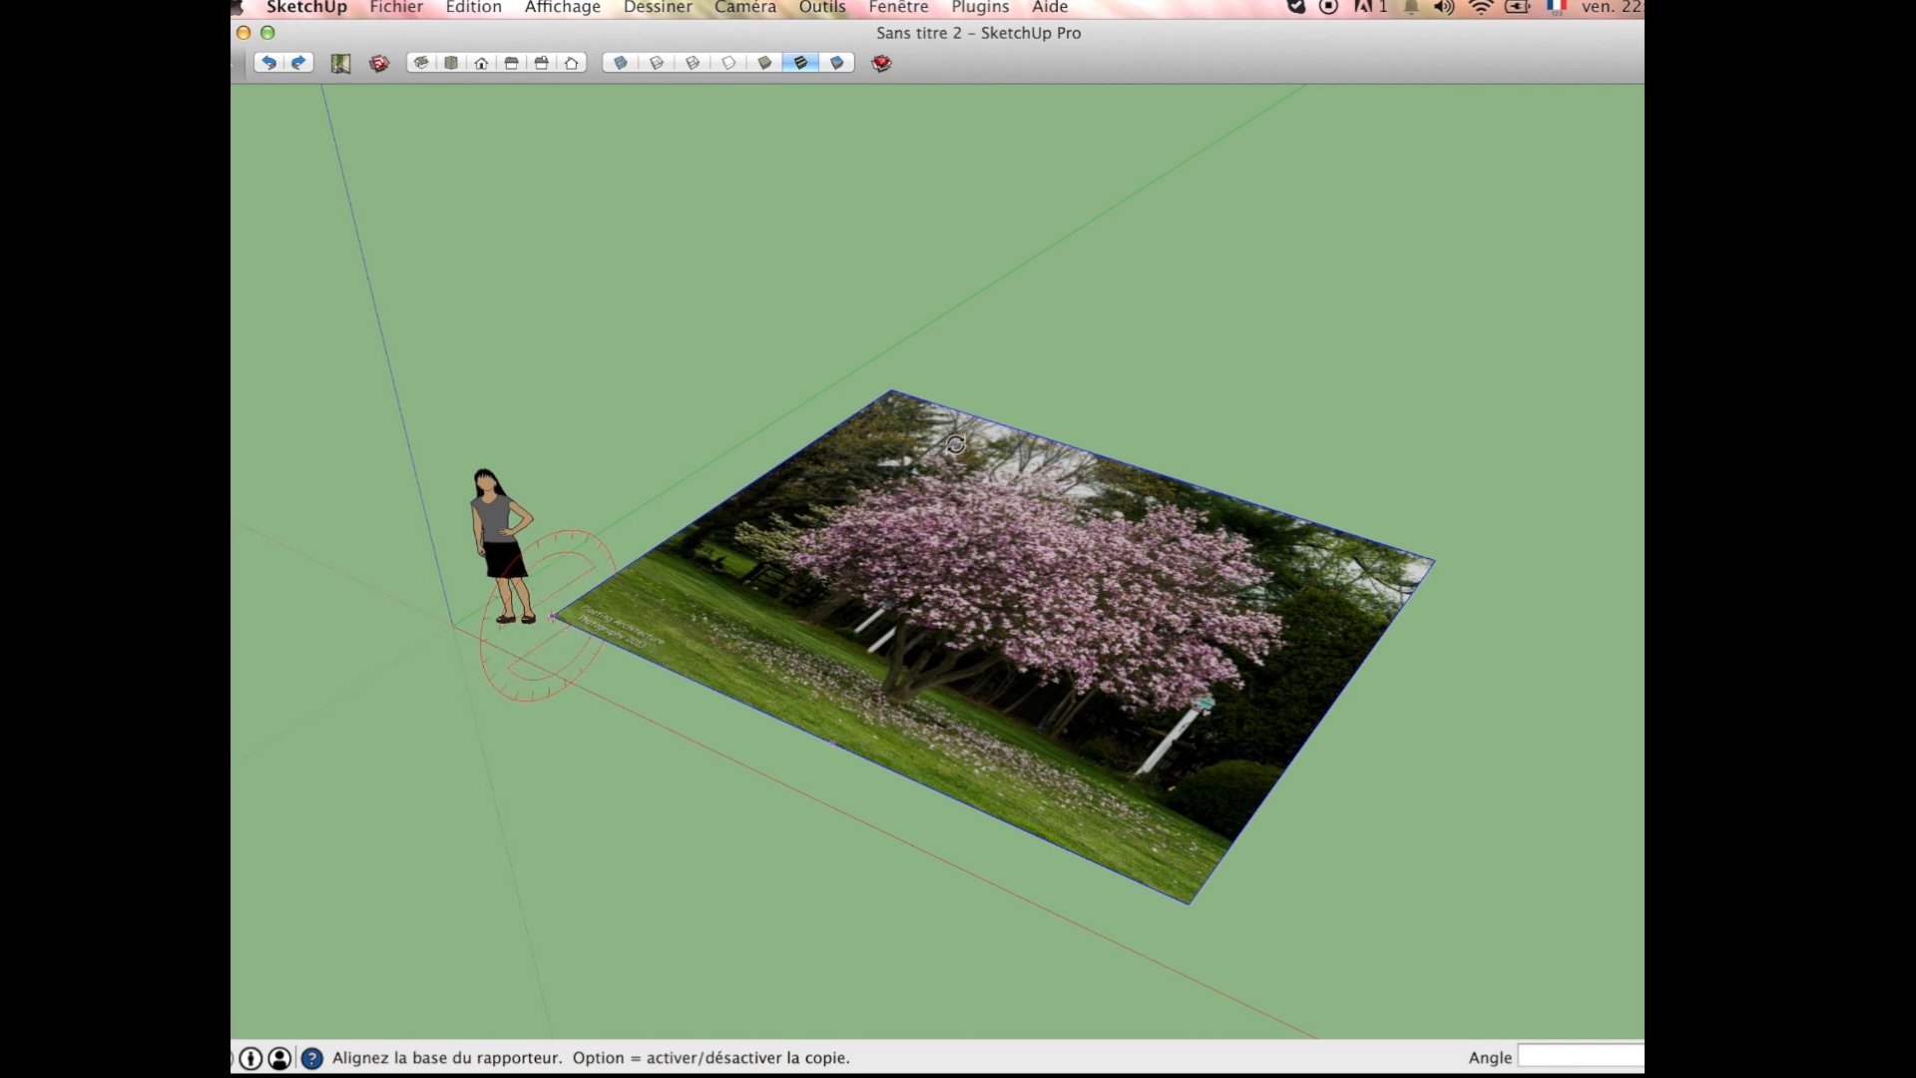
pyautogui.click(896, 395)
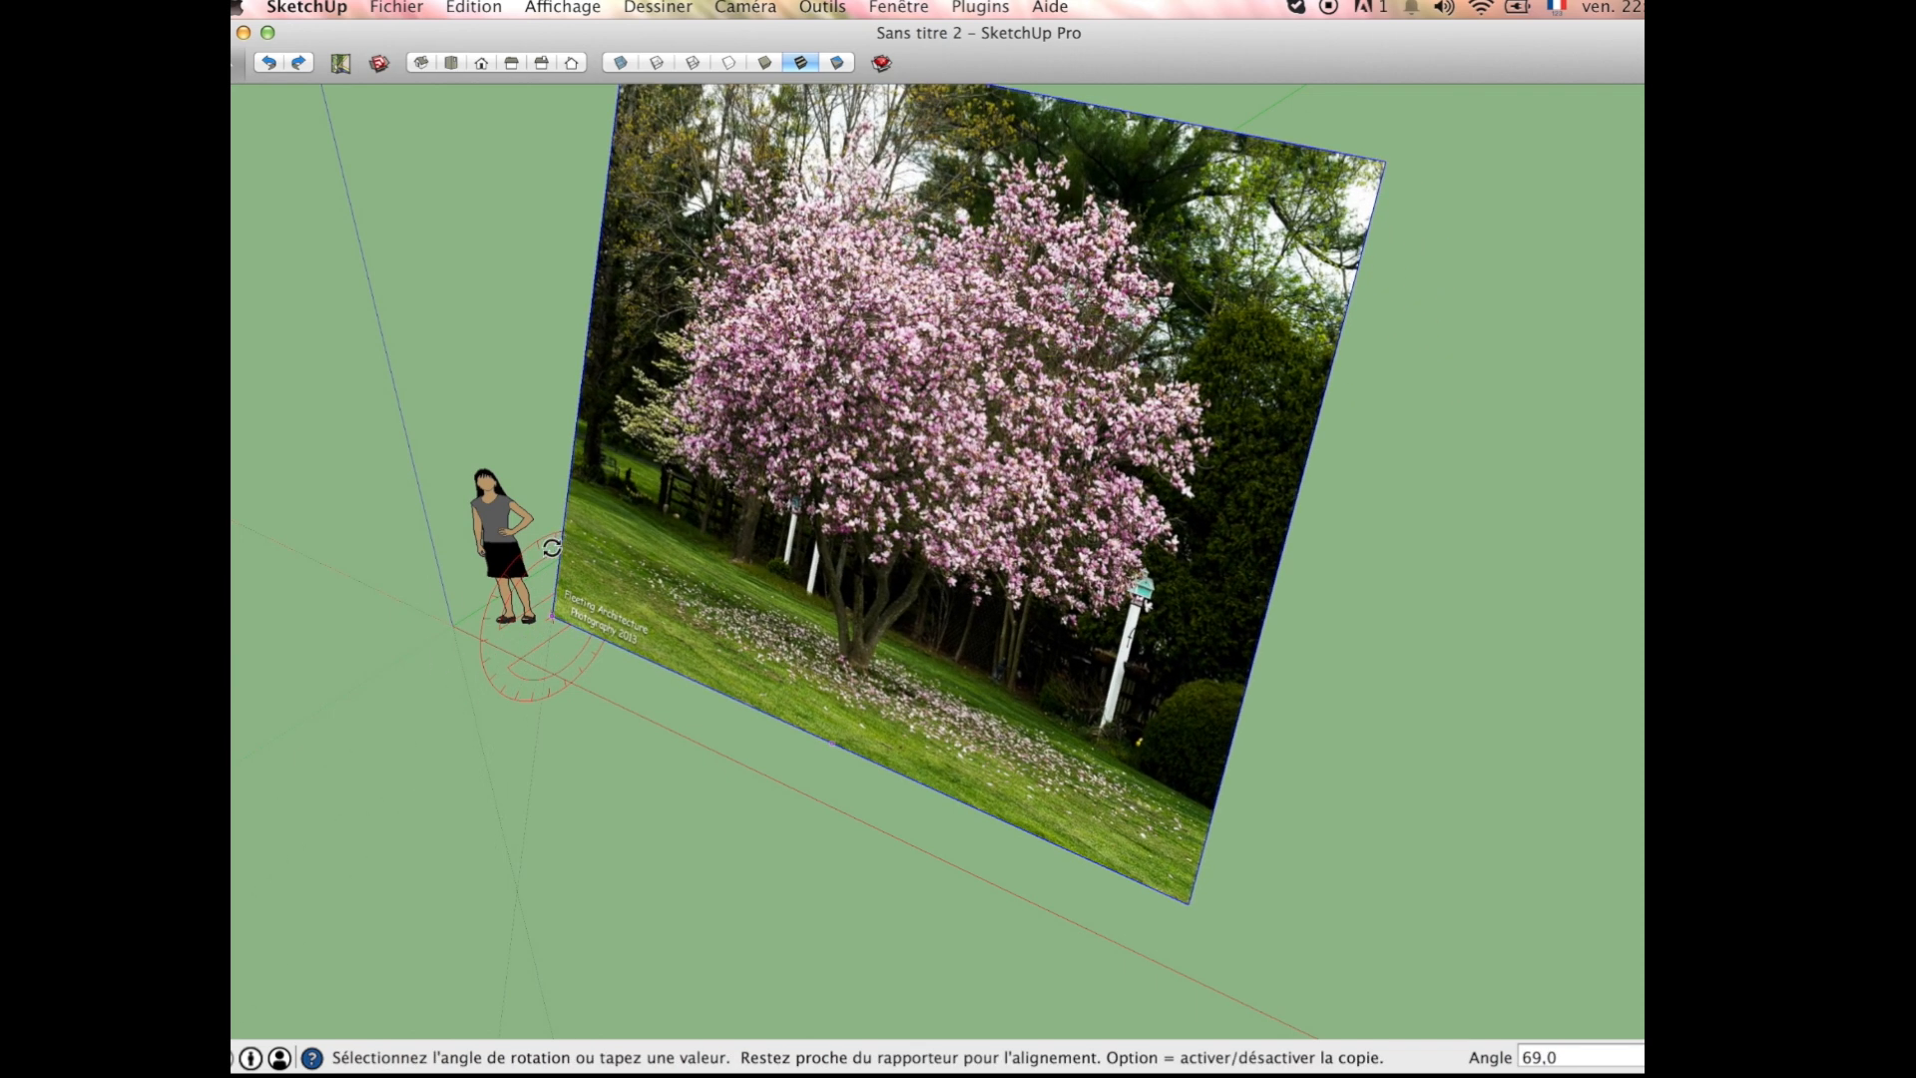
pyautogui.click(535, 547)
# Step: Examine the upright magnolia image from several angles and compare its size with the human figure
pyautogui.moveTo(585, 641); pyautogui.dragTo(499, 429, button='middle')
pyautogui.moveTo(232, 334); pyautogui.dragTo(868, 619, button='middle')
pyautogui.scroll(-3, 889, 642)
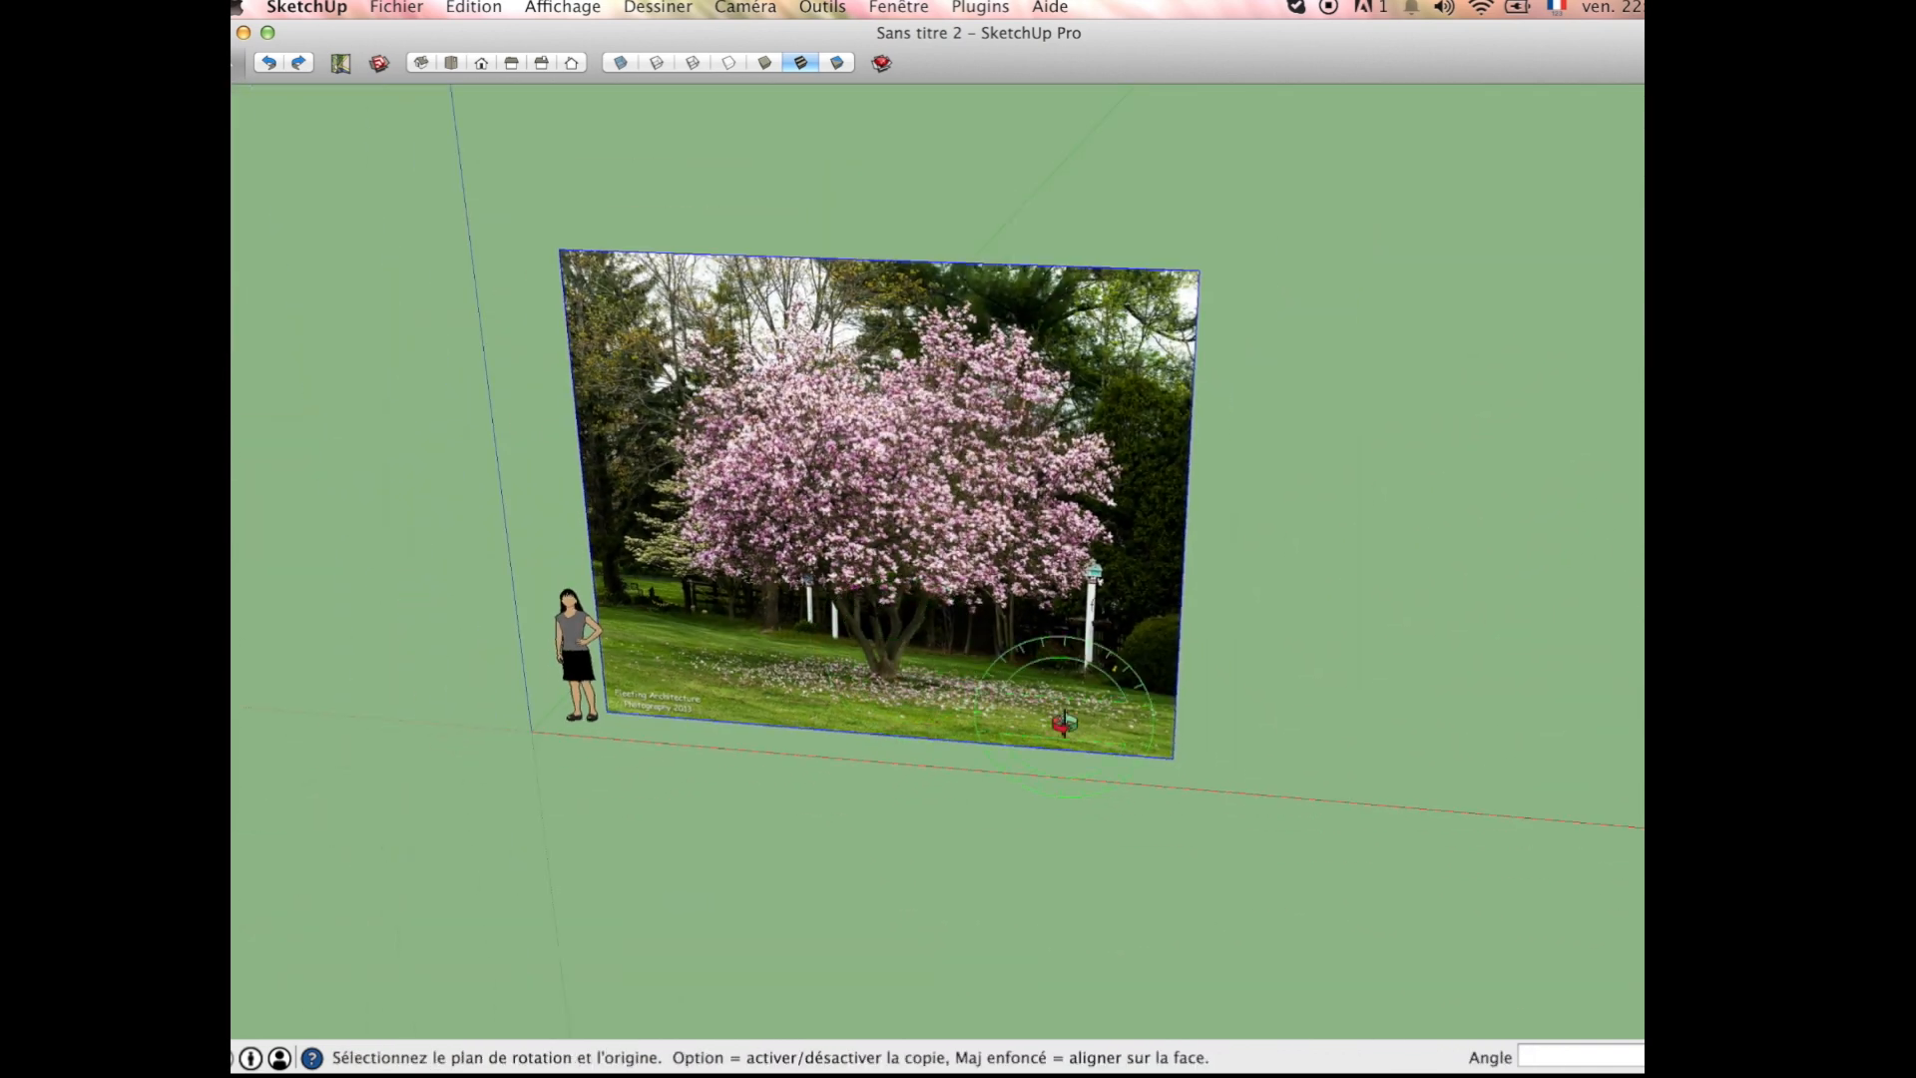
pyautogui.moveTo(1083, 659); pyautogui.dragTo(820, 521, button='middle')
pyautogui.scroll(7, 821, 523)
pyautogui.scroll(-3, 822, 524)
pyautogui.scroll(-2, 821, 523)
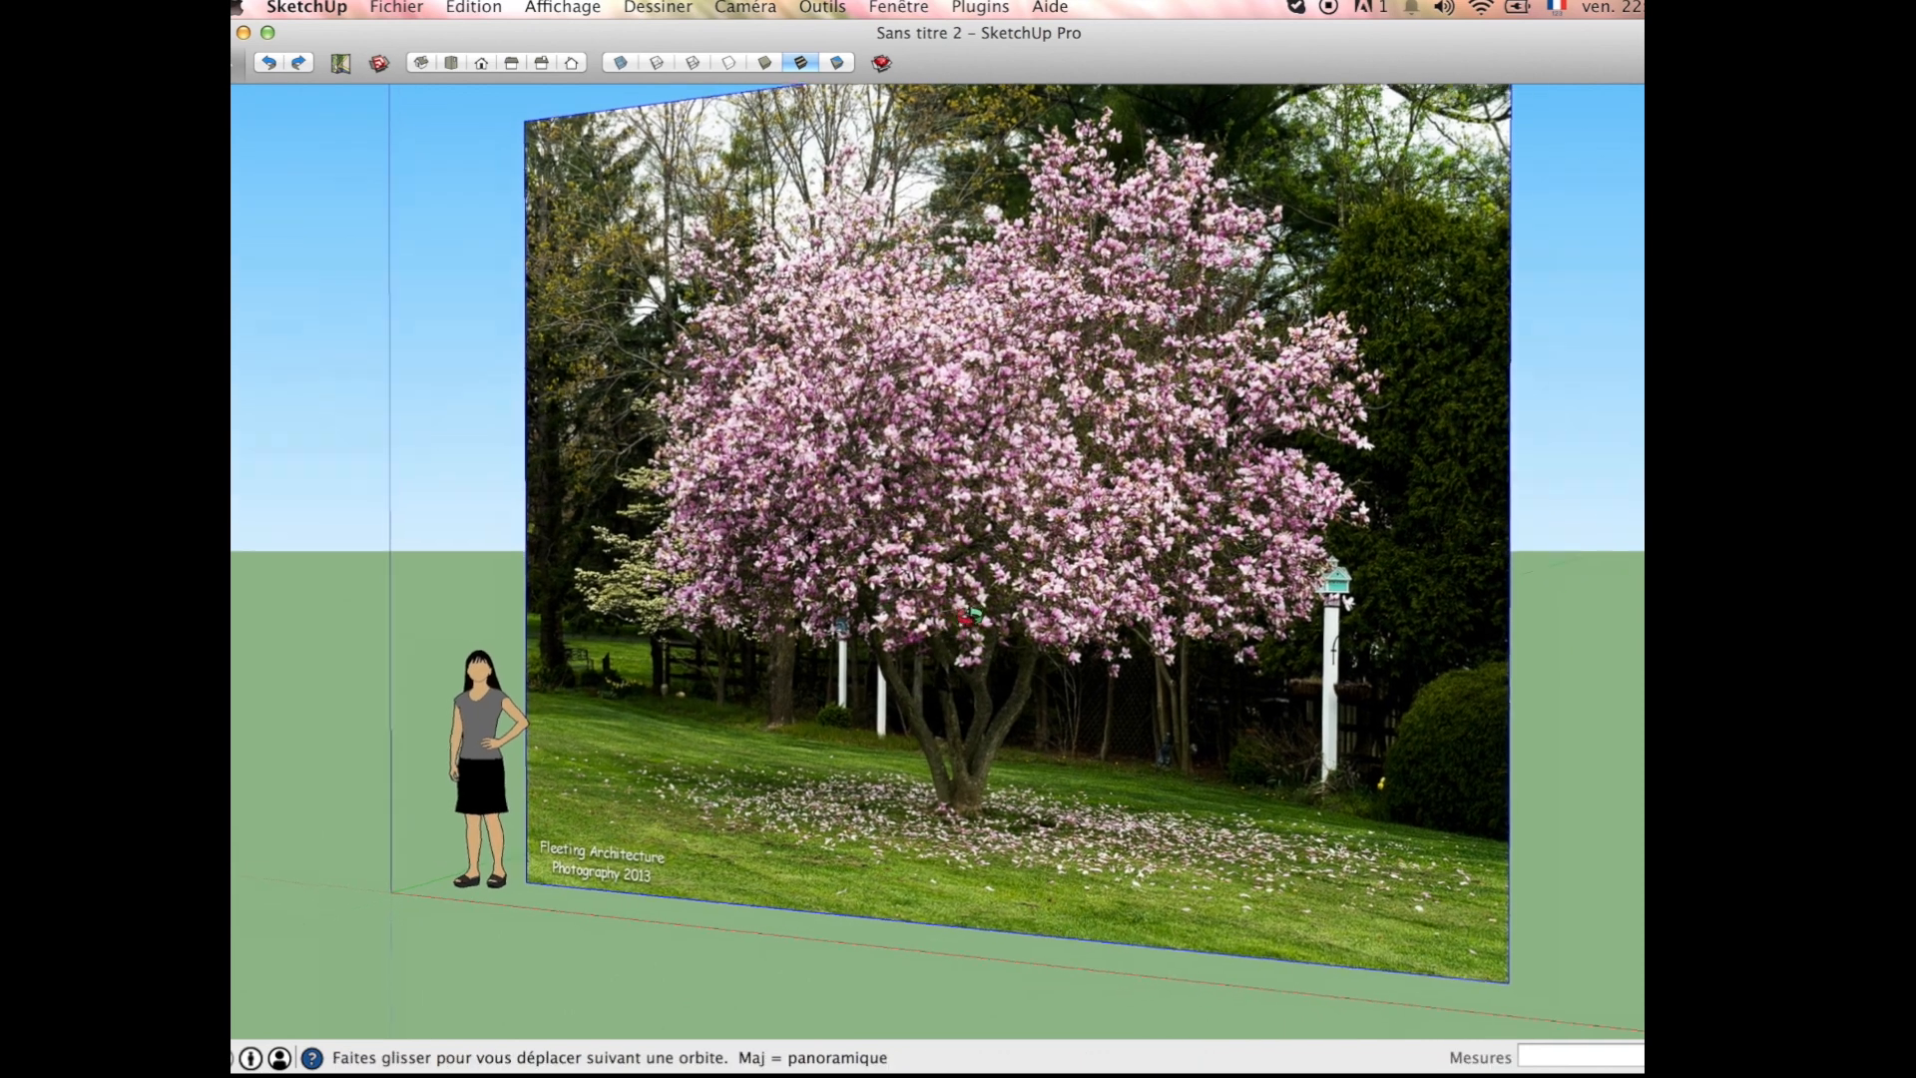
pyautogui.scroll(10, 813, 784)
pyautogui.scroll(-10, 813, 783)
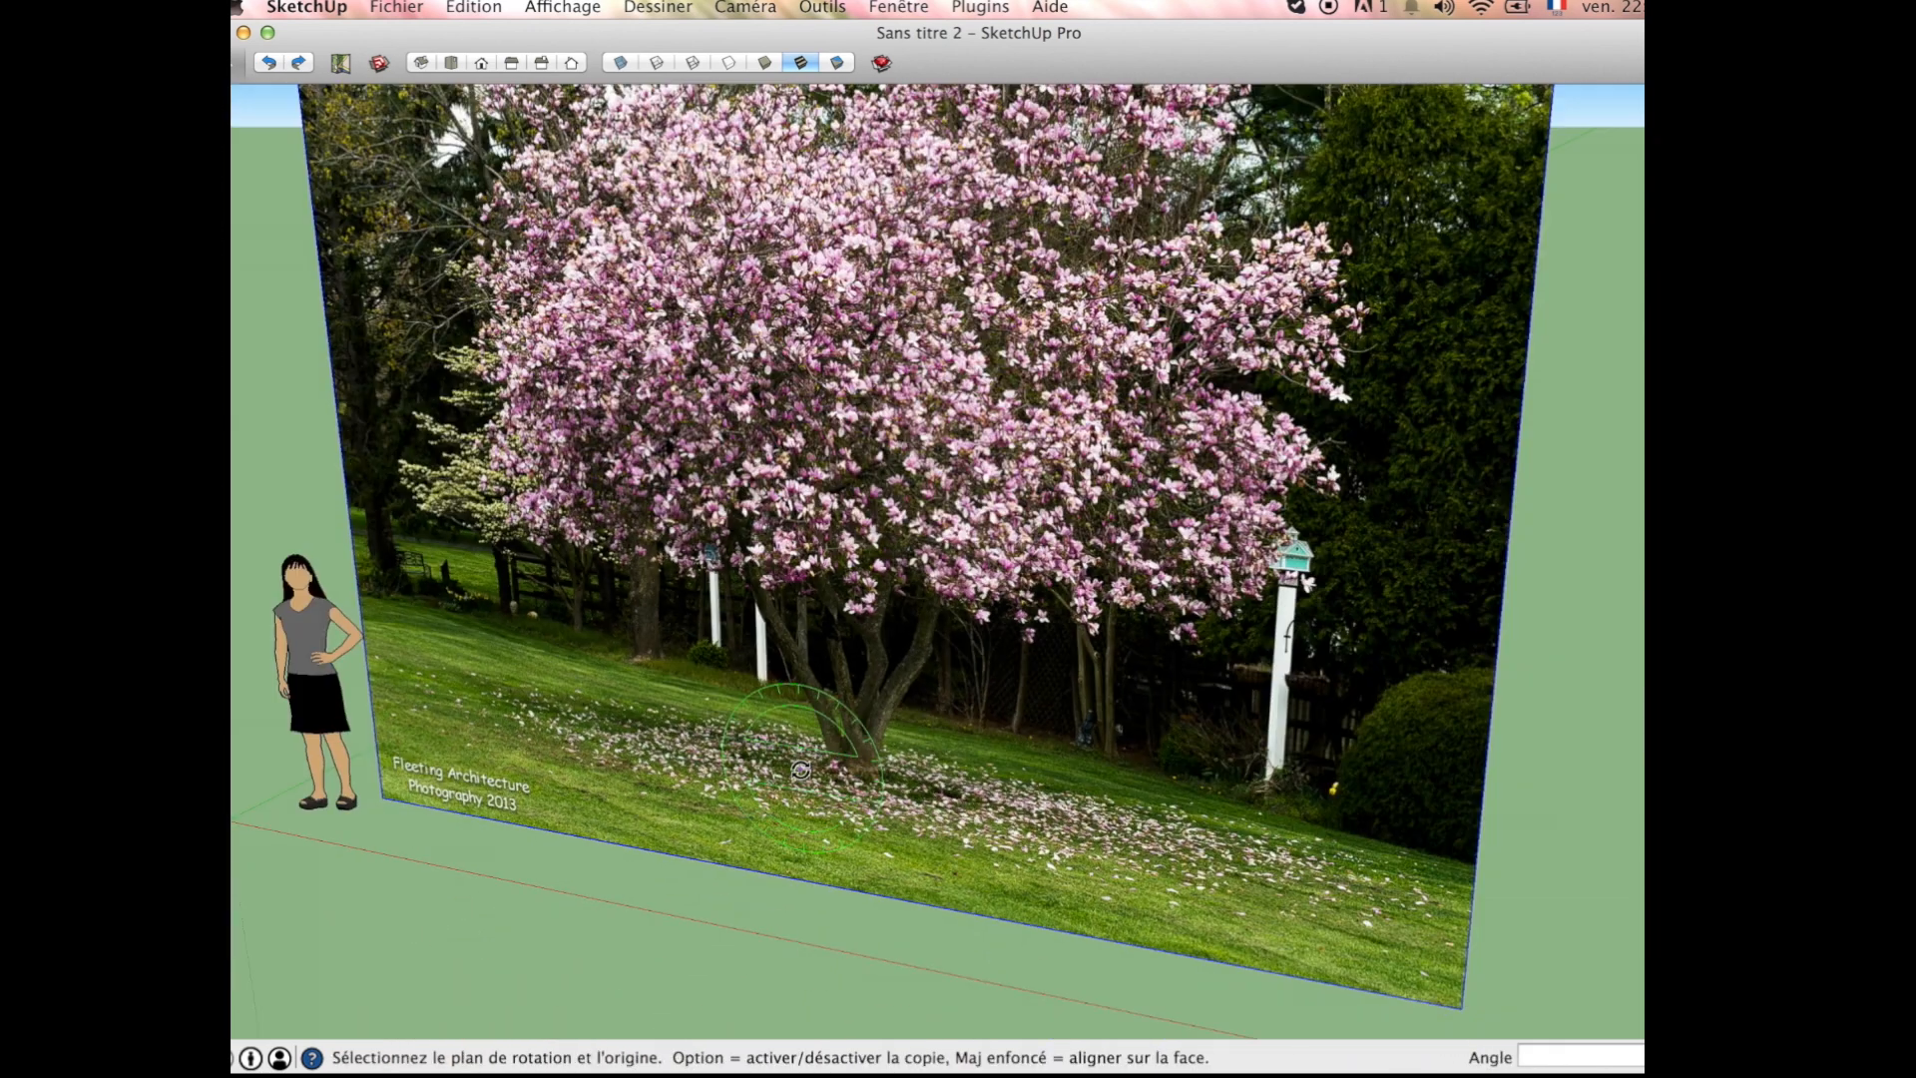
pyautogui.moveTo(833, 749); pyautogui.dragTo(946, 746, button='middle')
pyautogui.press('q')
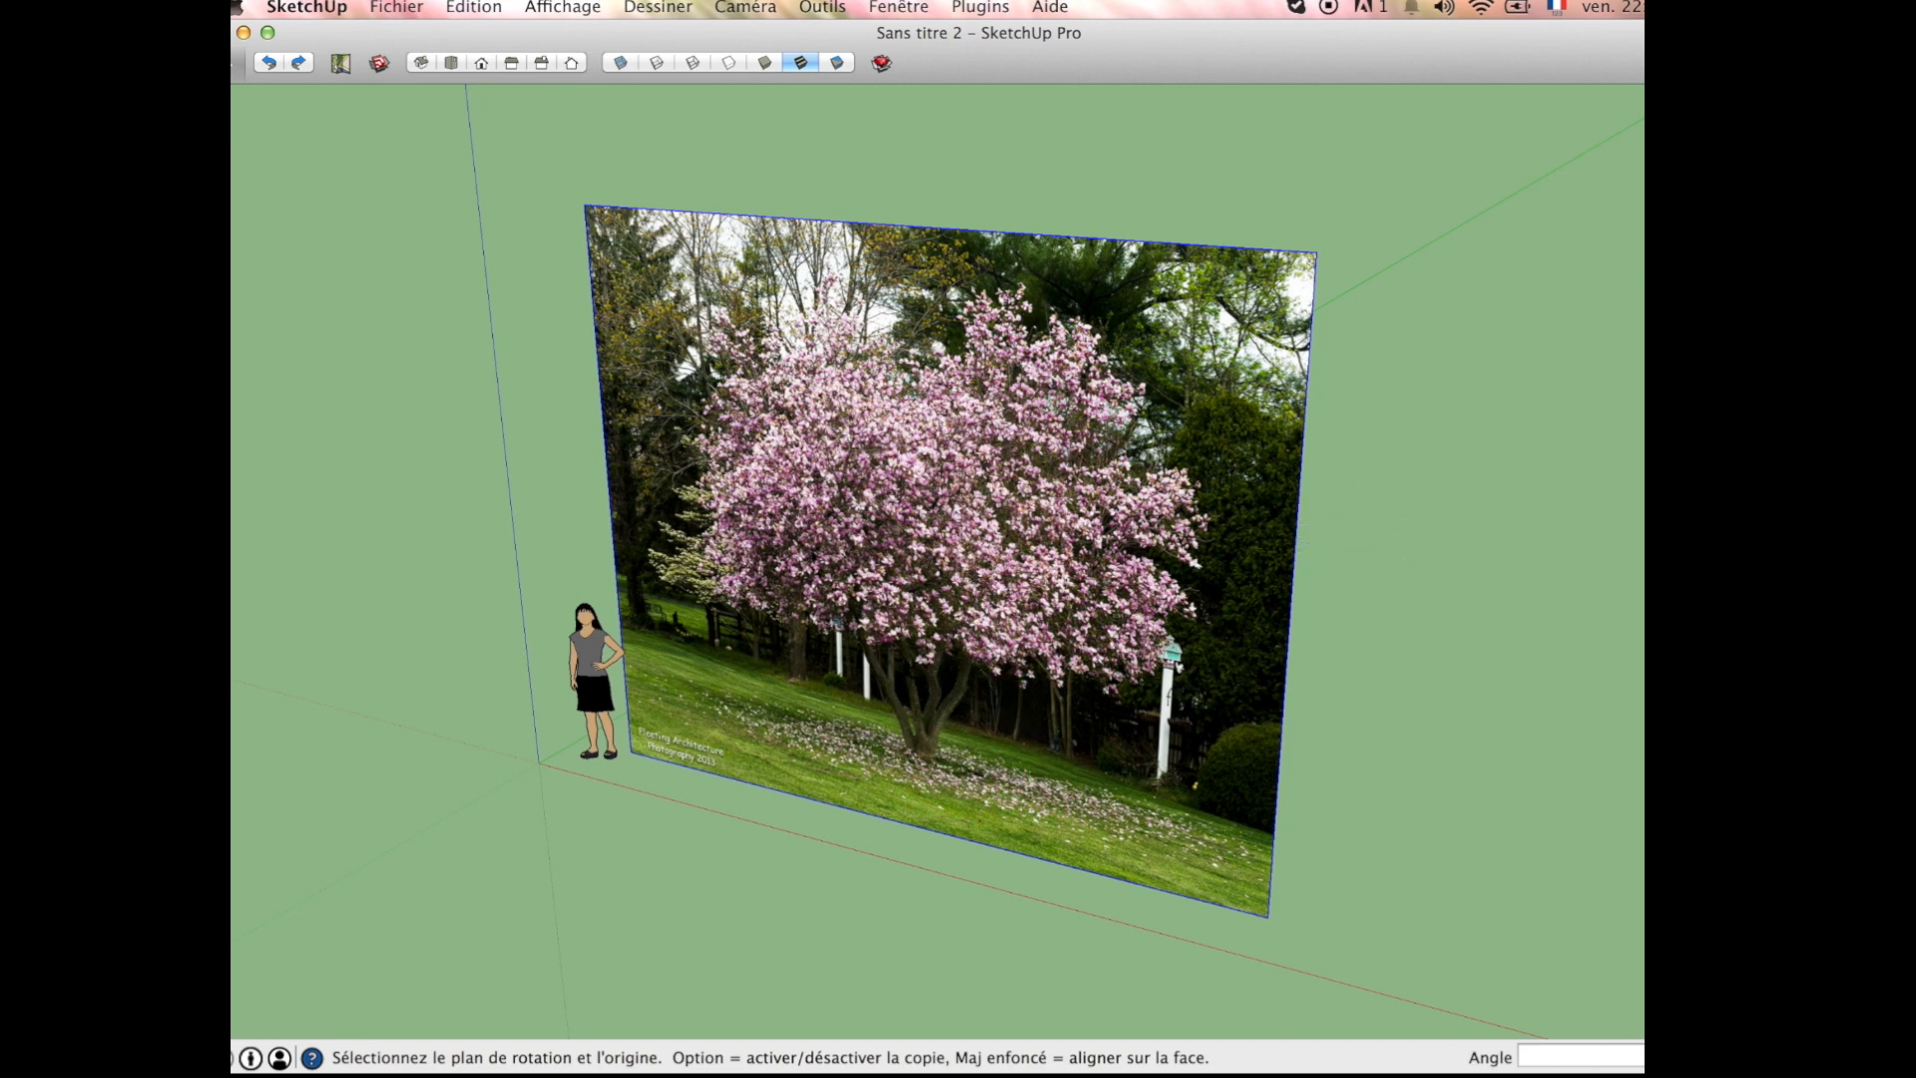
# Step: Scale the magnolia image up uniformly from its upper corner by a factor of about 1.81
pyautogui.scroll(-2, 1097, 654)
pyautogui.press('s')
pyautogui.click(1274, 332)
pyautogui.scroll(-4, 812, 778)
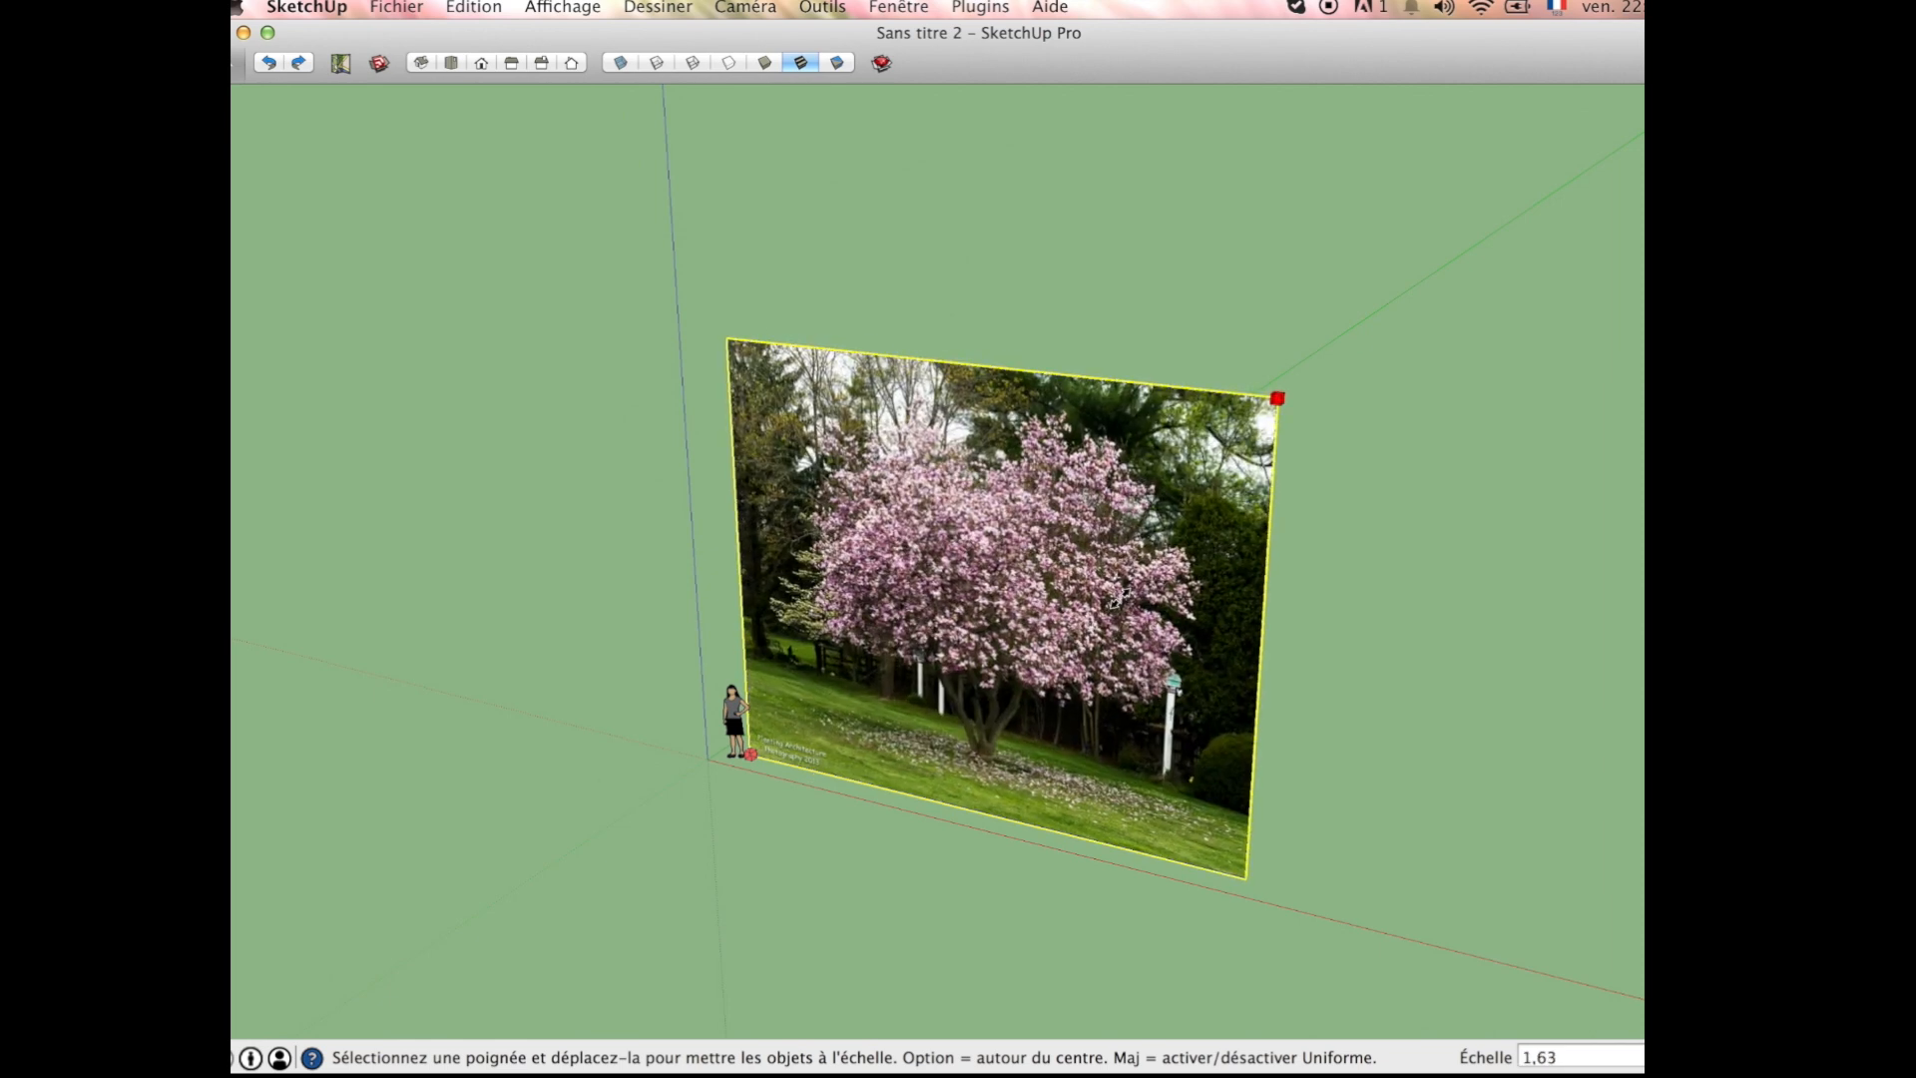
pyautogui.click(1088, 688)
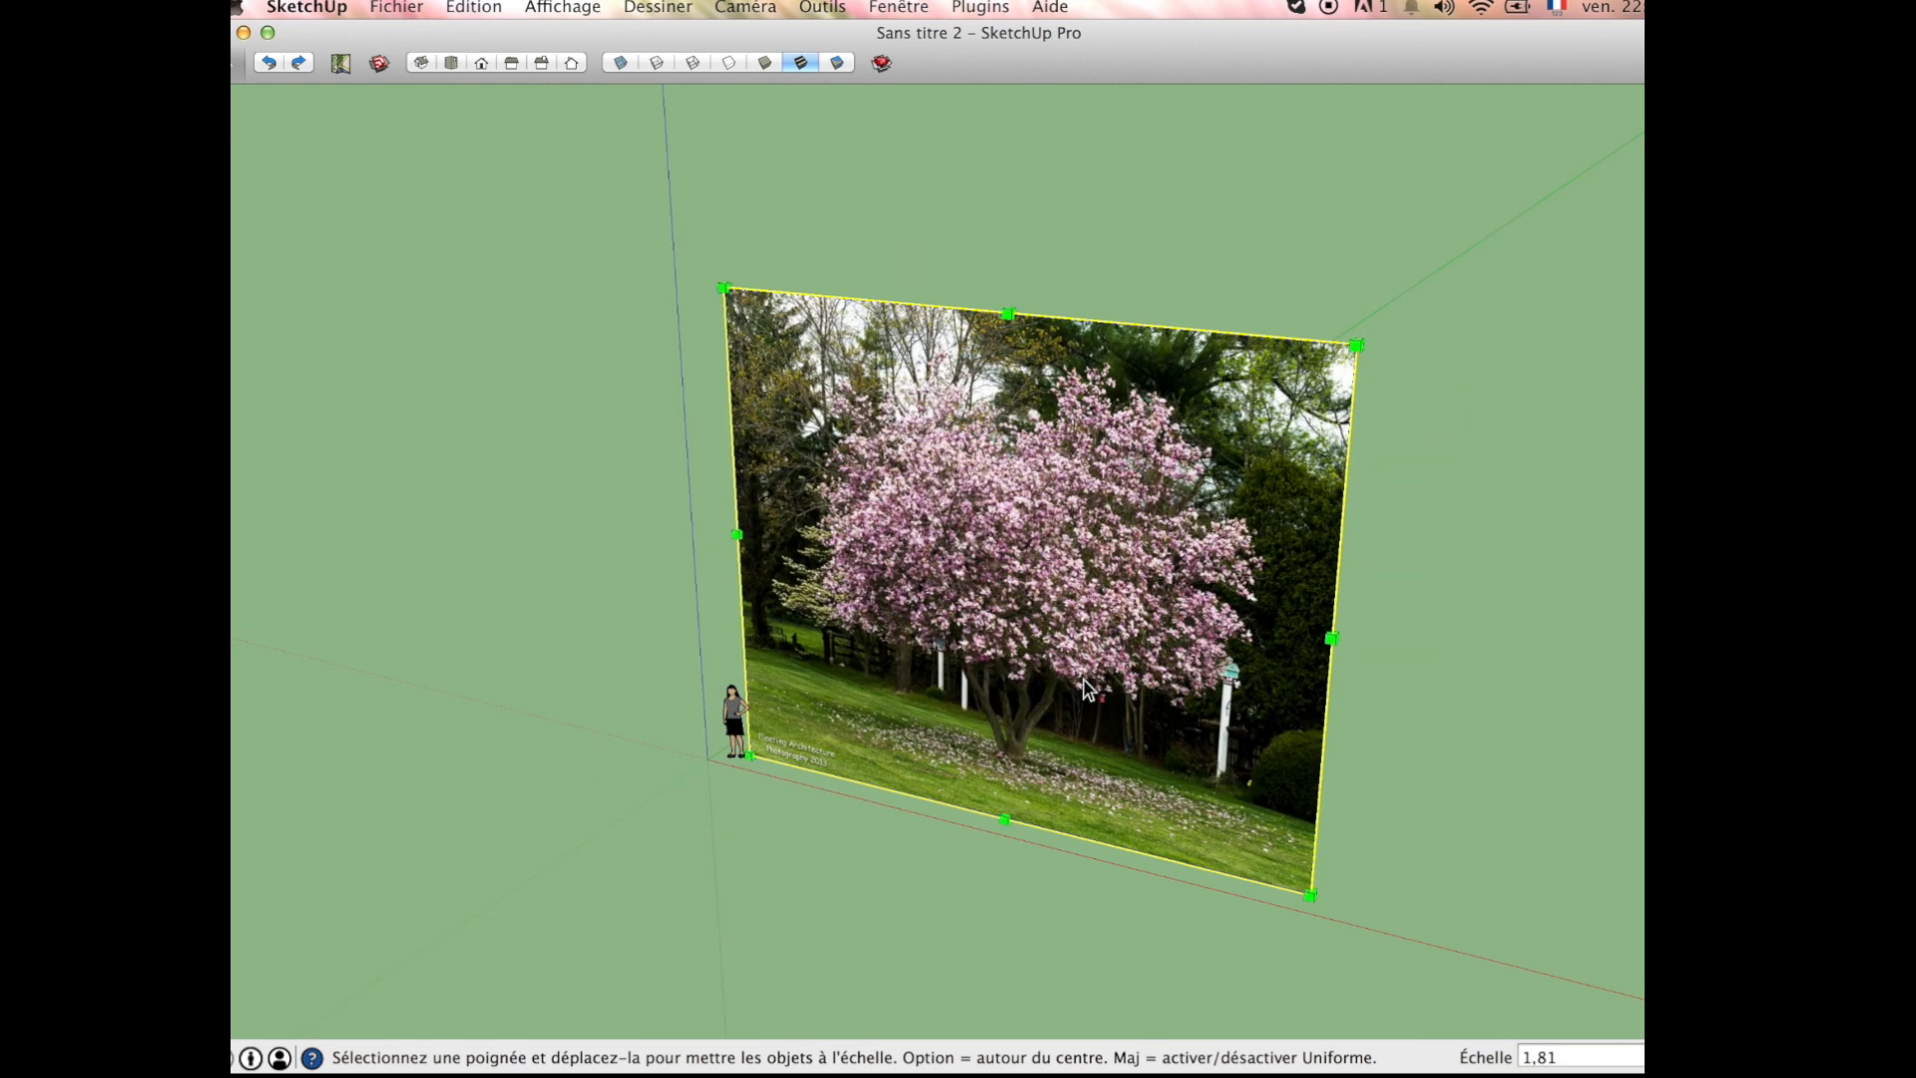
# Step: Scale the magnolia image down uniformly from its upper corner by about 0.91 and deselect it
pyautogui.scroll(3, 1025, 751)
pyautogui.scroll(-2, 1025, 751)
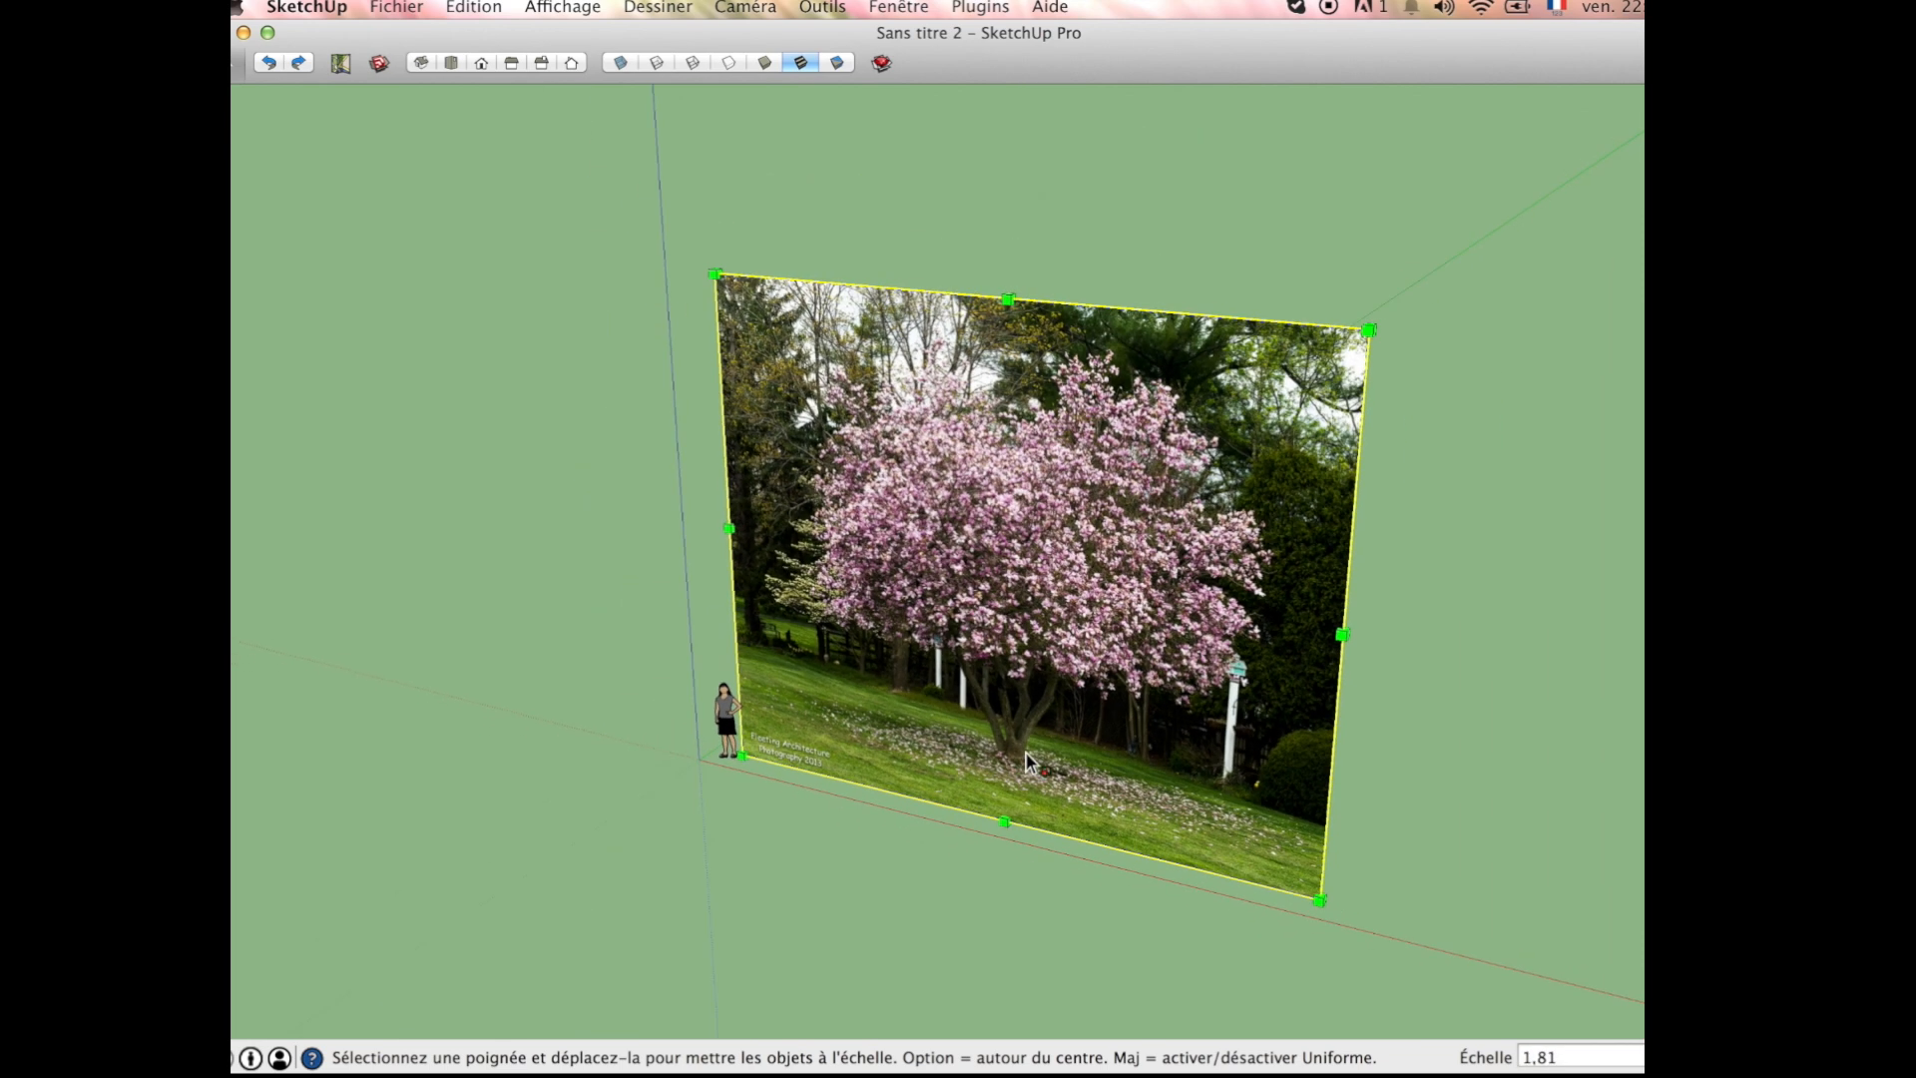
pyautogui.click(1367, 329)
pyautogui.click(1307, 384)
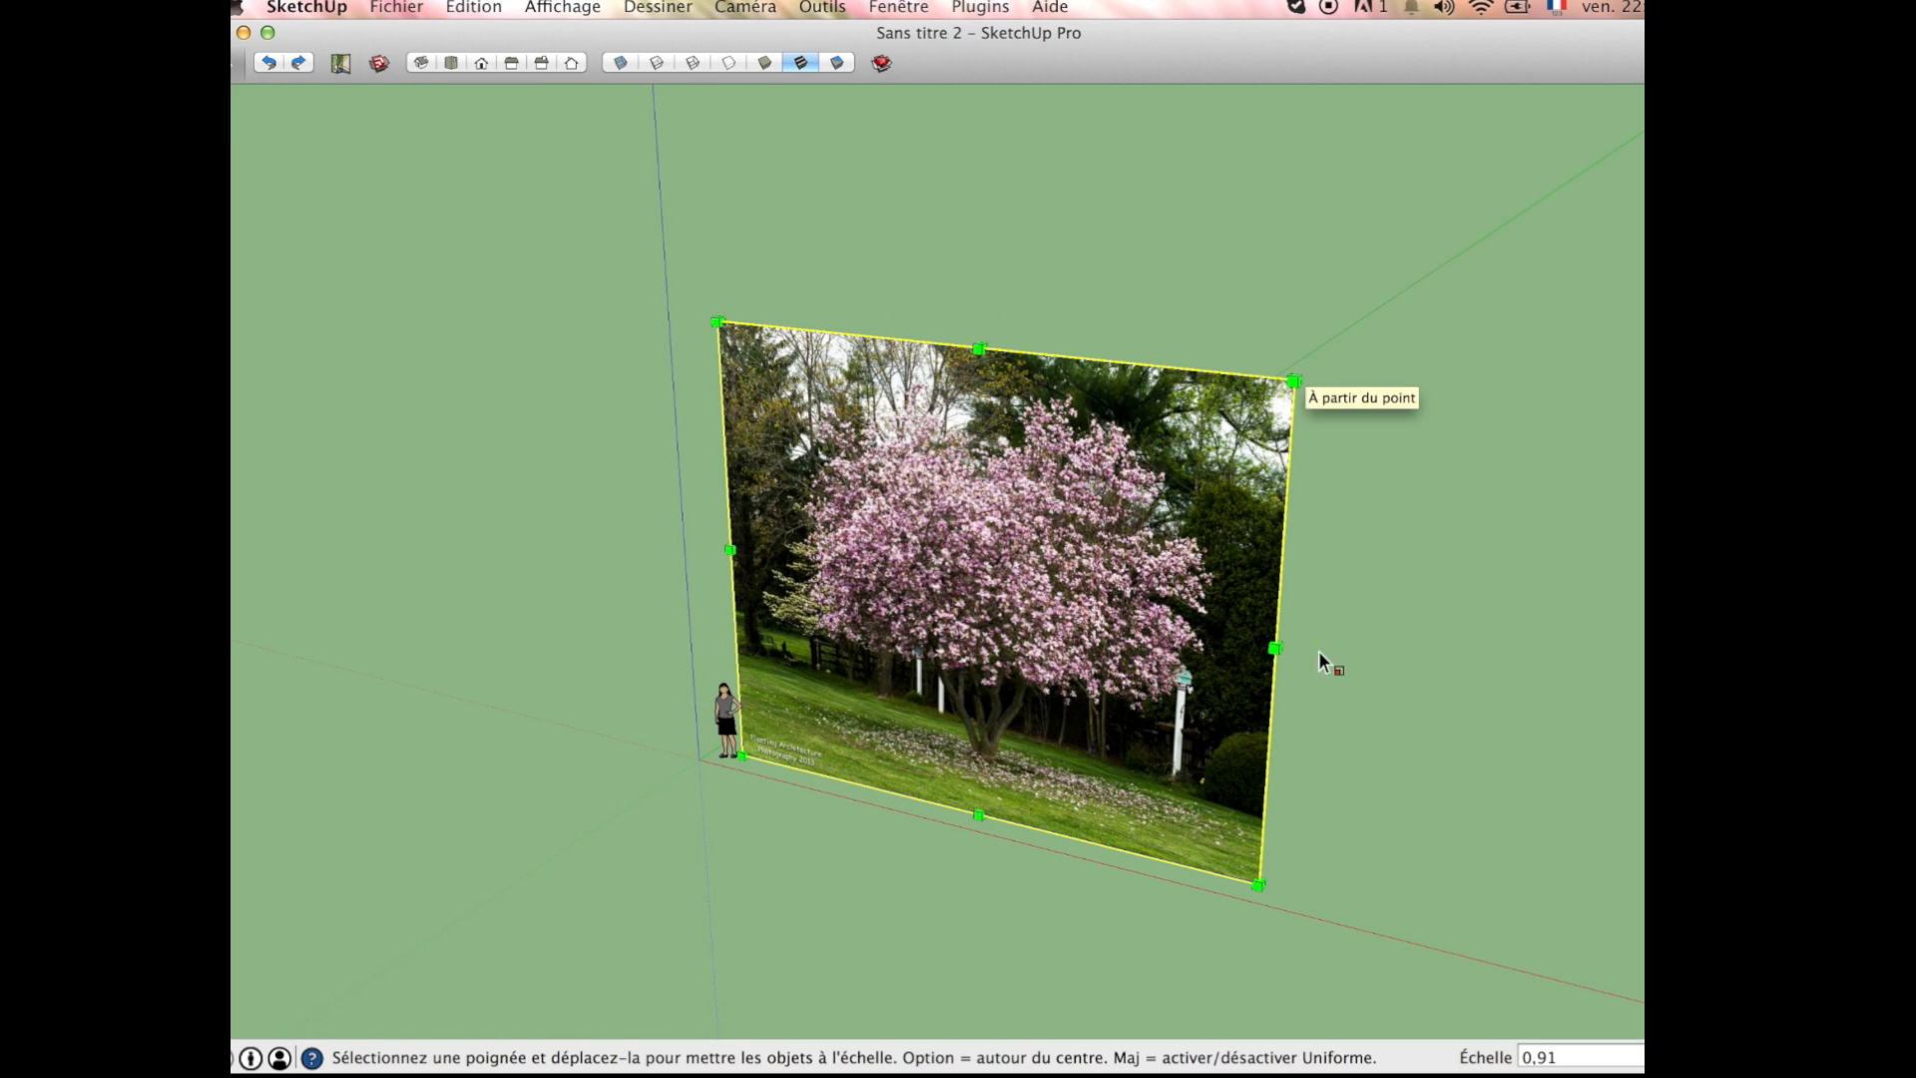
pyautogui.moveTo(1317, 713); pyautogui.dragTo(1313, 699, button='middle')
pyautogui.press('space')
pyautogui.click(1313, 701)
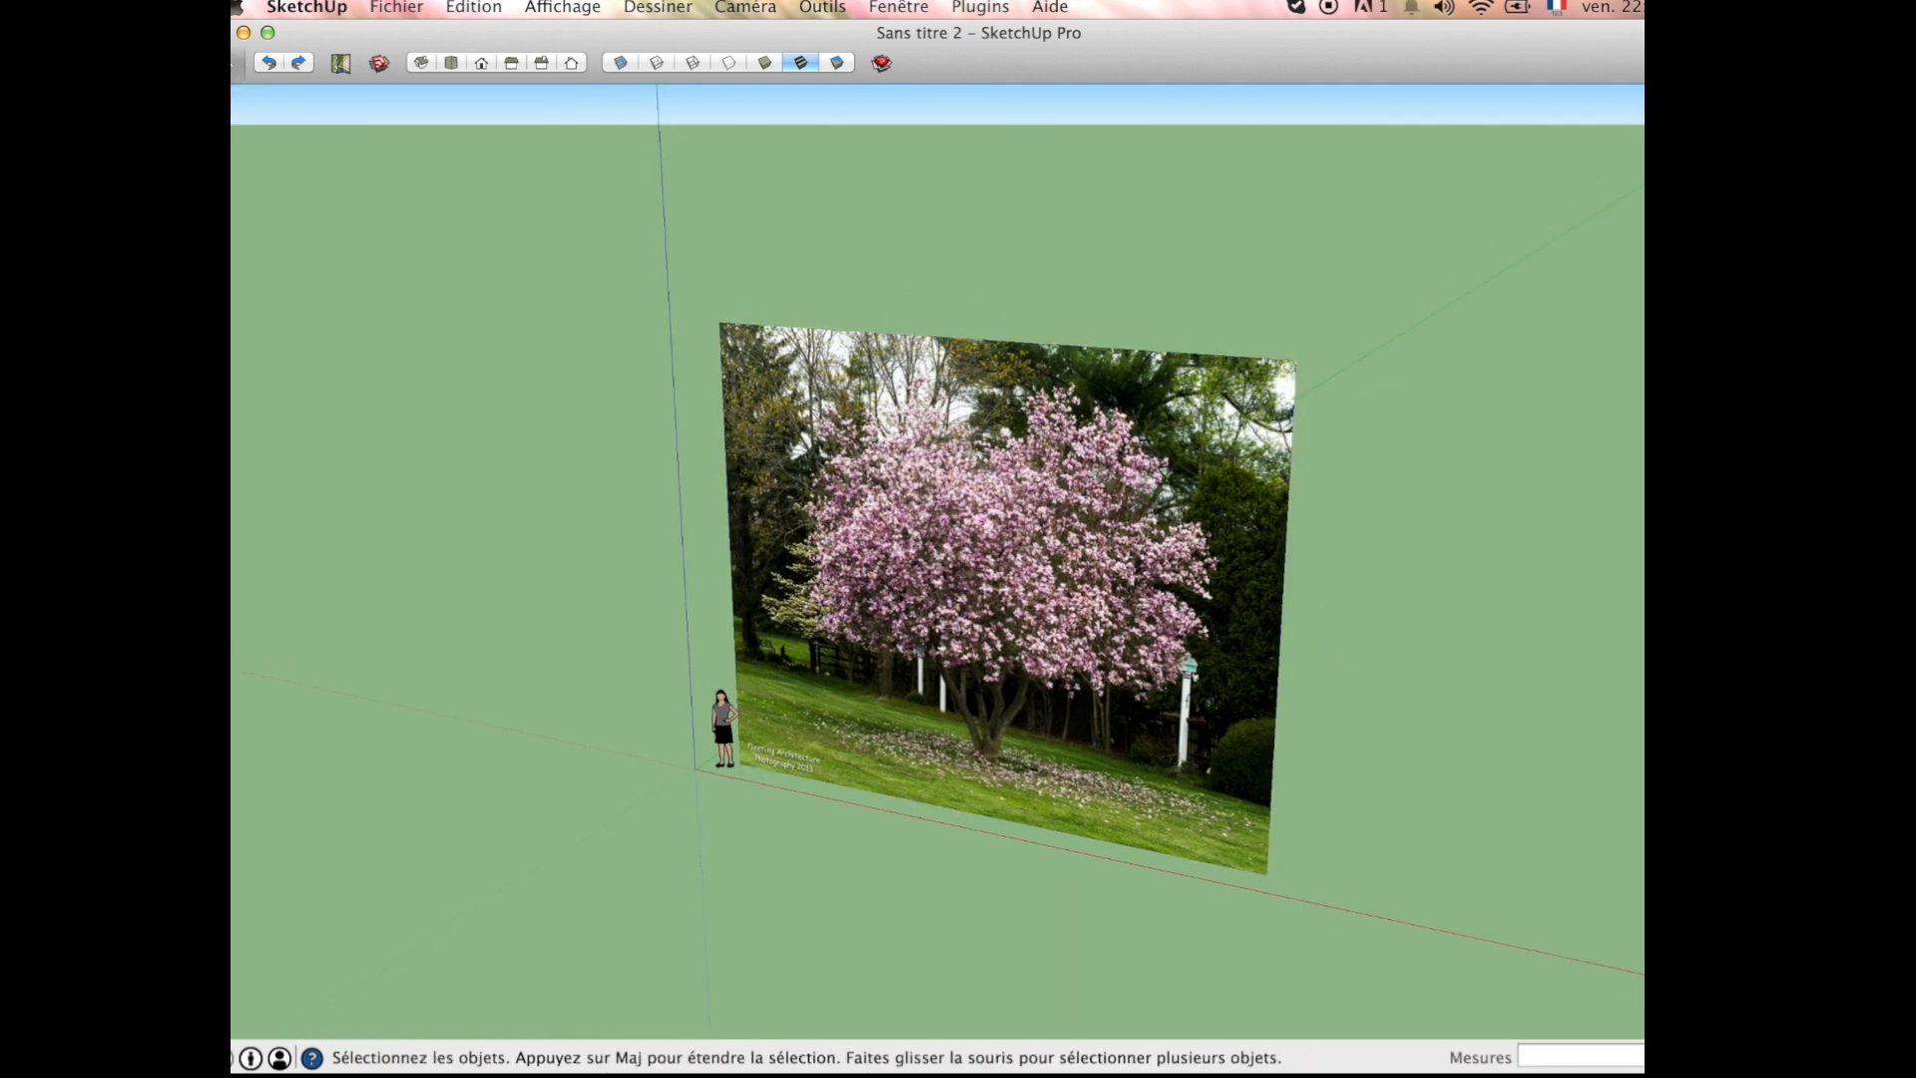
# Step: Draw a horizontal 24-sided circle with a radius of about 0.18 m at the base of the magnolia's trunk
pyautogui.press('c')
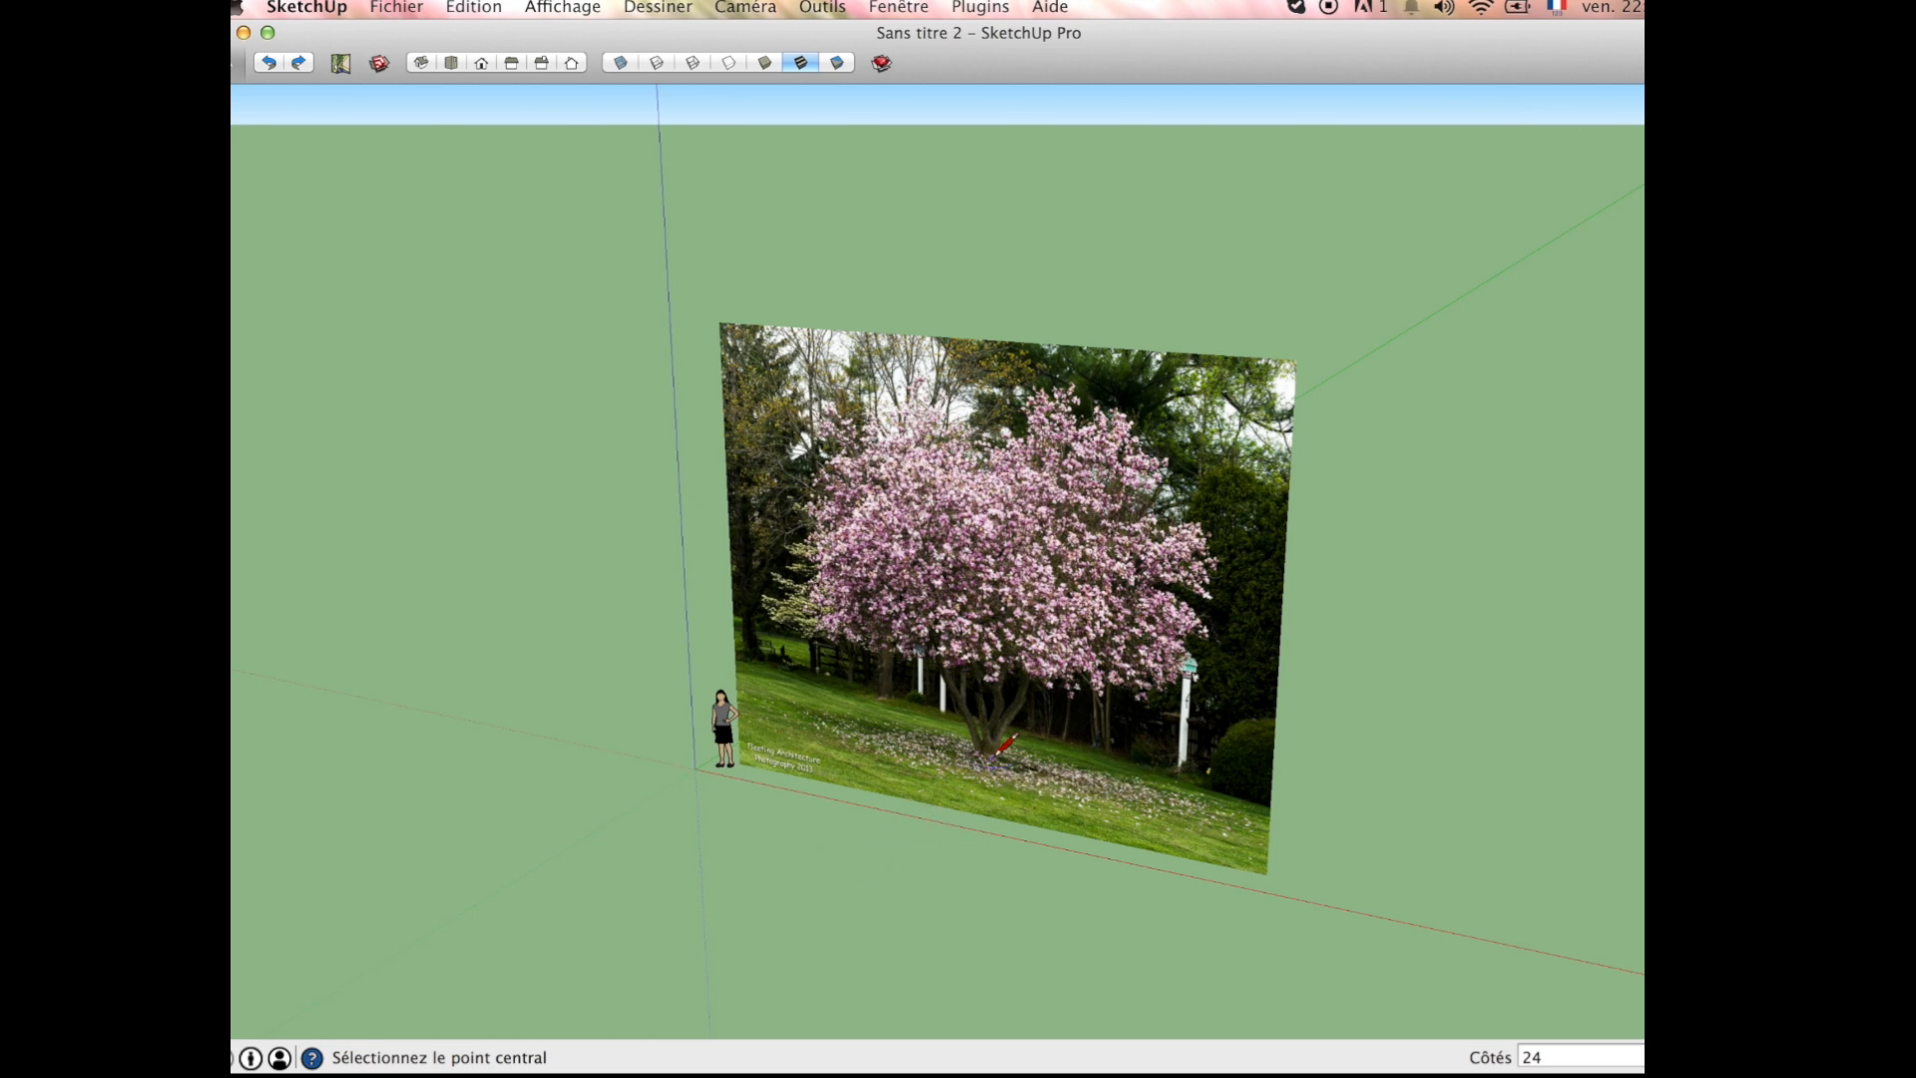
pyautogui.scroll(5, 997, 748)
pyautogui.scroll(2, 991, 750)
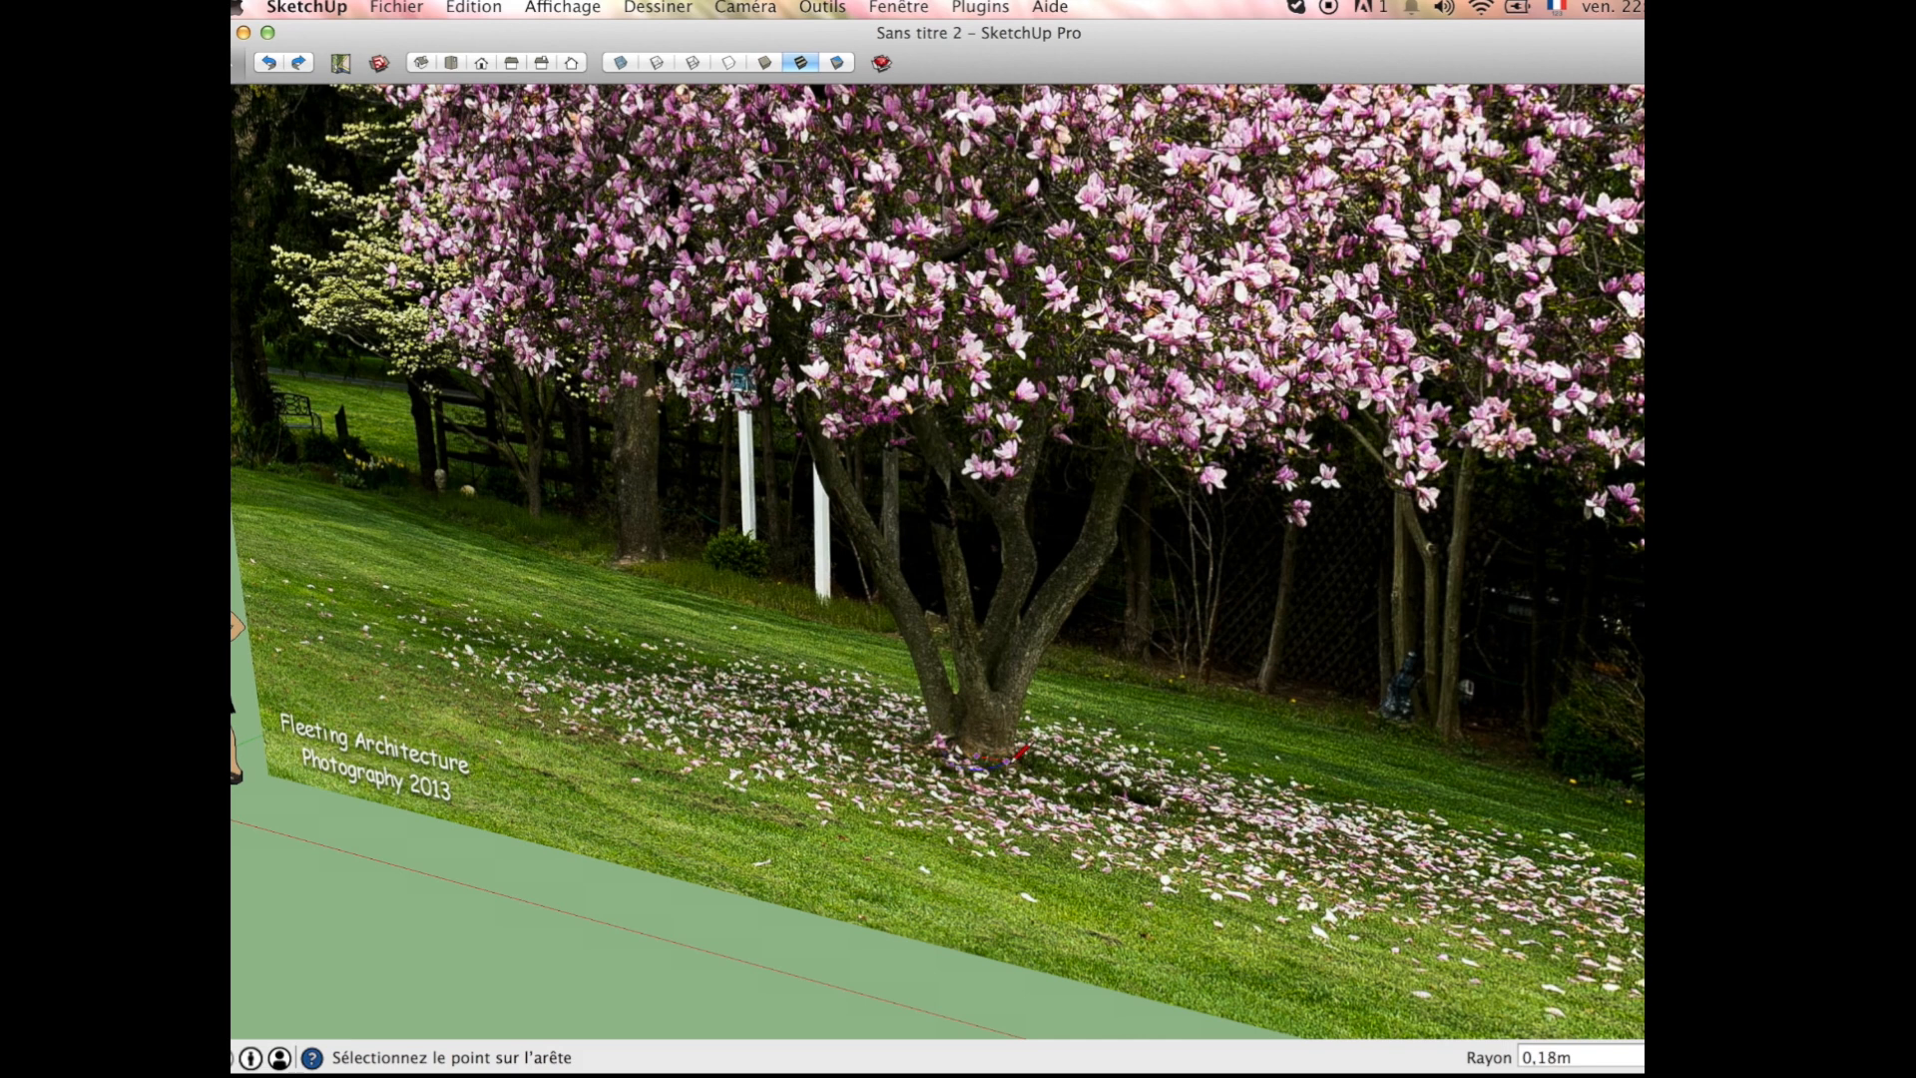
pyautogui.click(1006, 769)
# Step: Extrude the semicircular face at the foot of the magnolia's trunk upward by about 0.26 m
pyautogui.moveTo(1006, 769); pyautogui.dragTo(1039, 911, button='middle')
pyautogui.scroll(3, 1001, 749)
pyautogui.scroll(3, 1001, 748)
pyautogui.moveTo(994, 708); pyautogui.dragTo(955, 659, button='middle')
pyautogui.press('p')
pyautogui.click(959, 658)
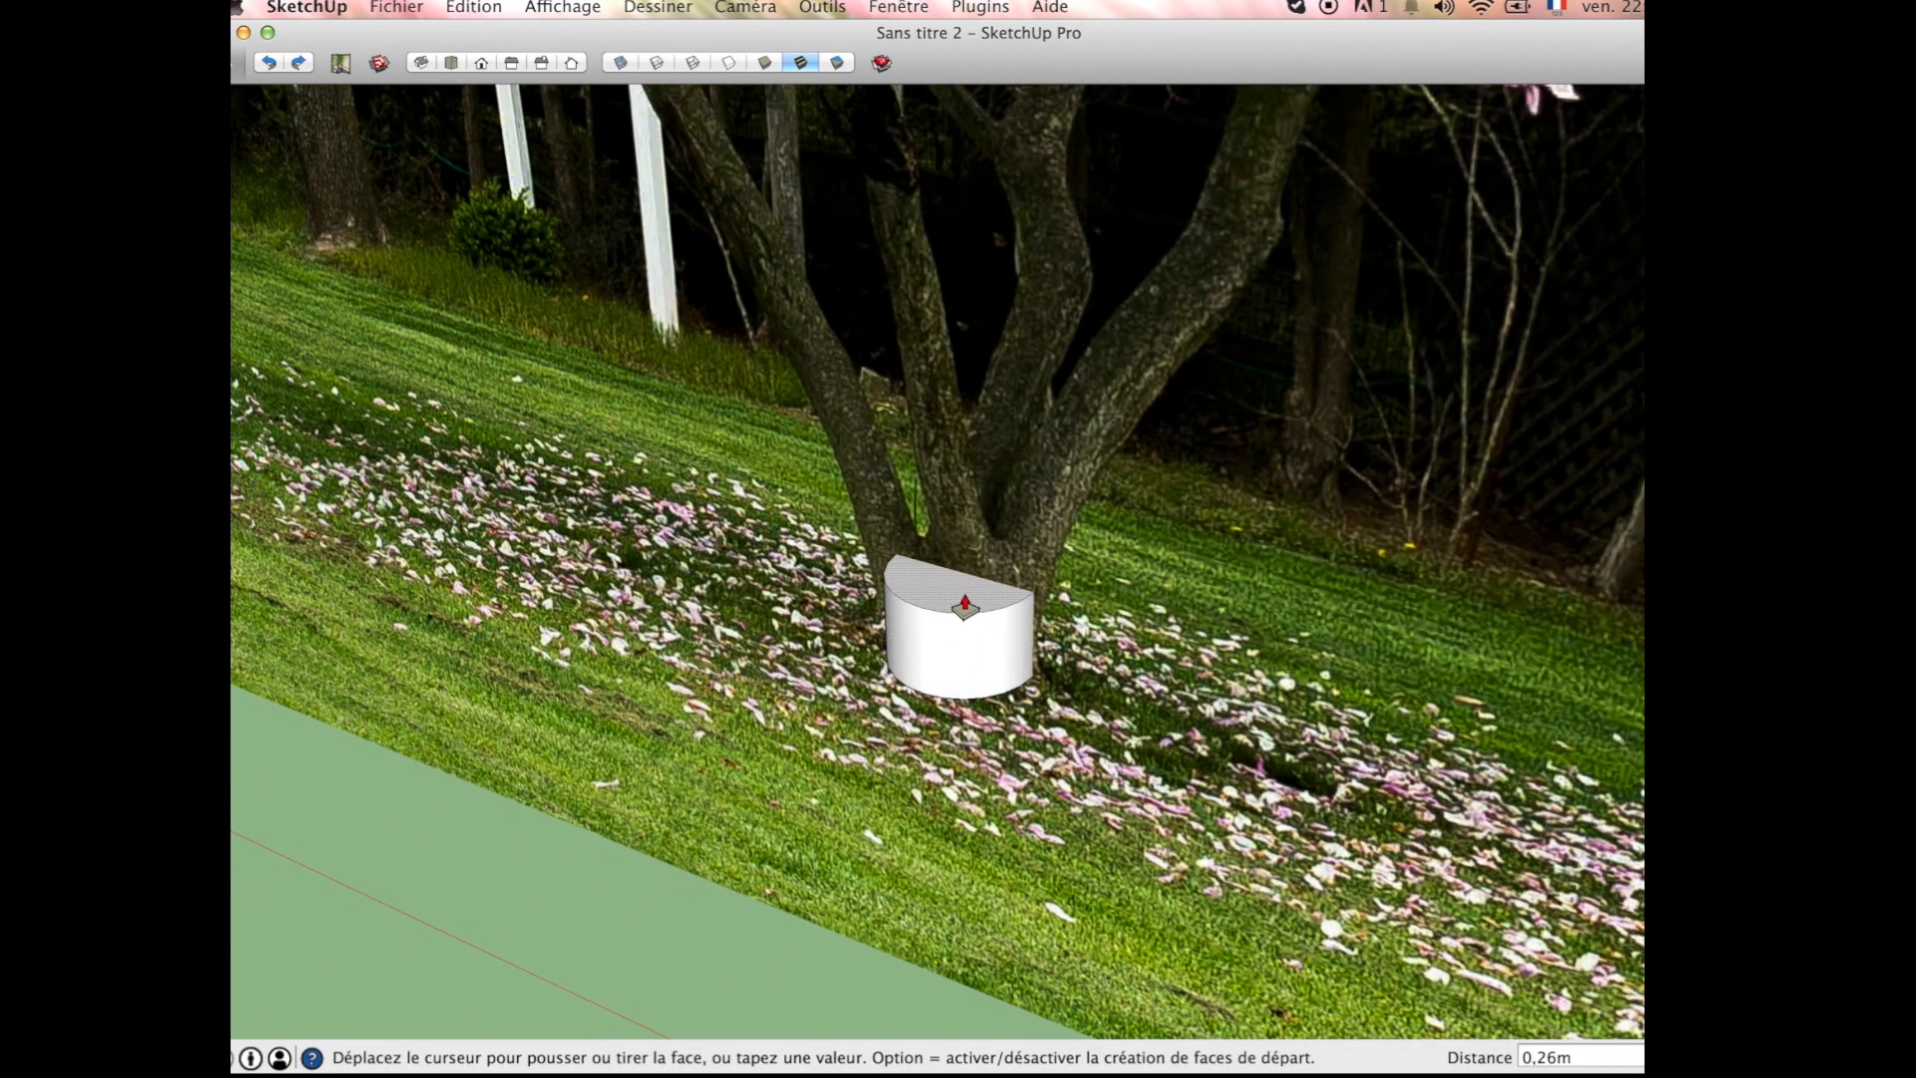
pyautogui.click(958, 601)
# Step: Taper the trunk base by scaling its top face to about 0.86 around its centre and again by about 0.97
pyautogui.scroll(3, 953, 603)
pyautogui.press('s')
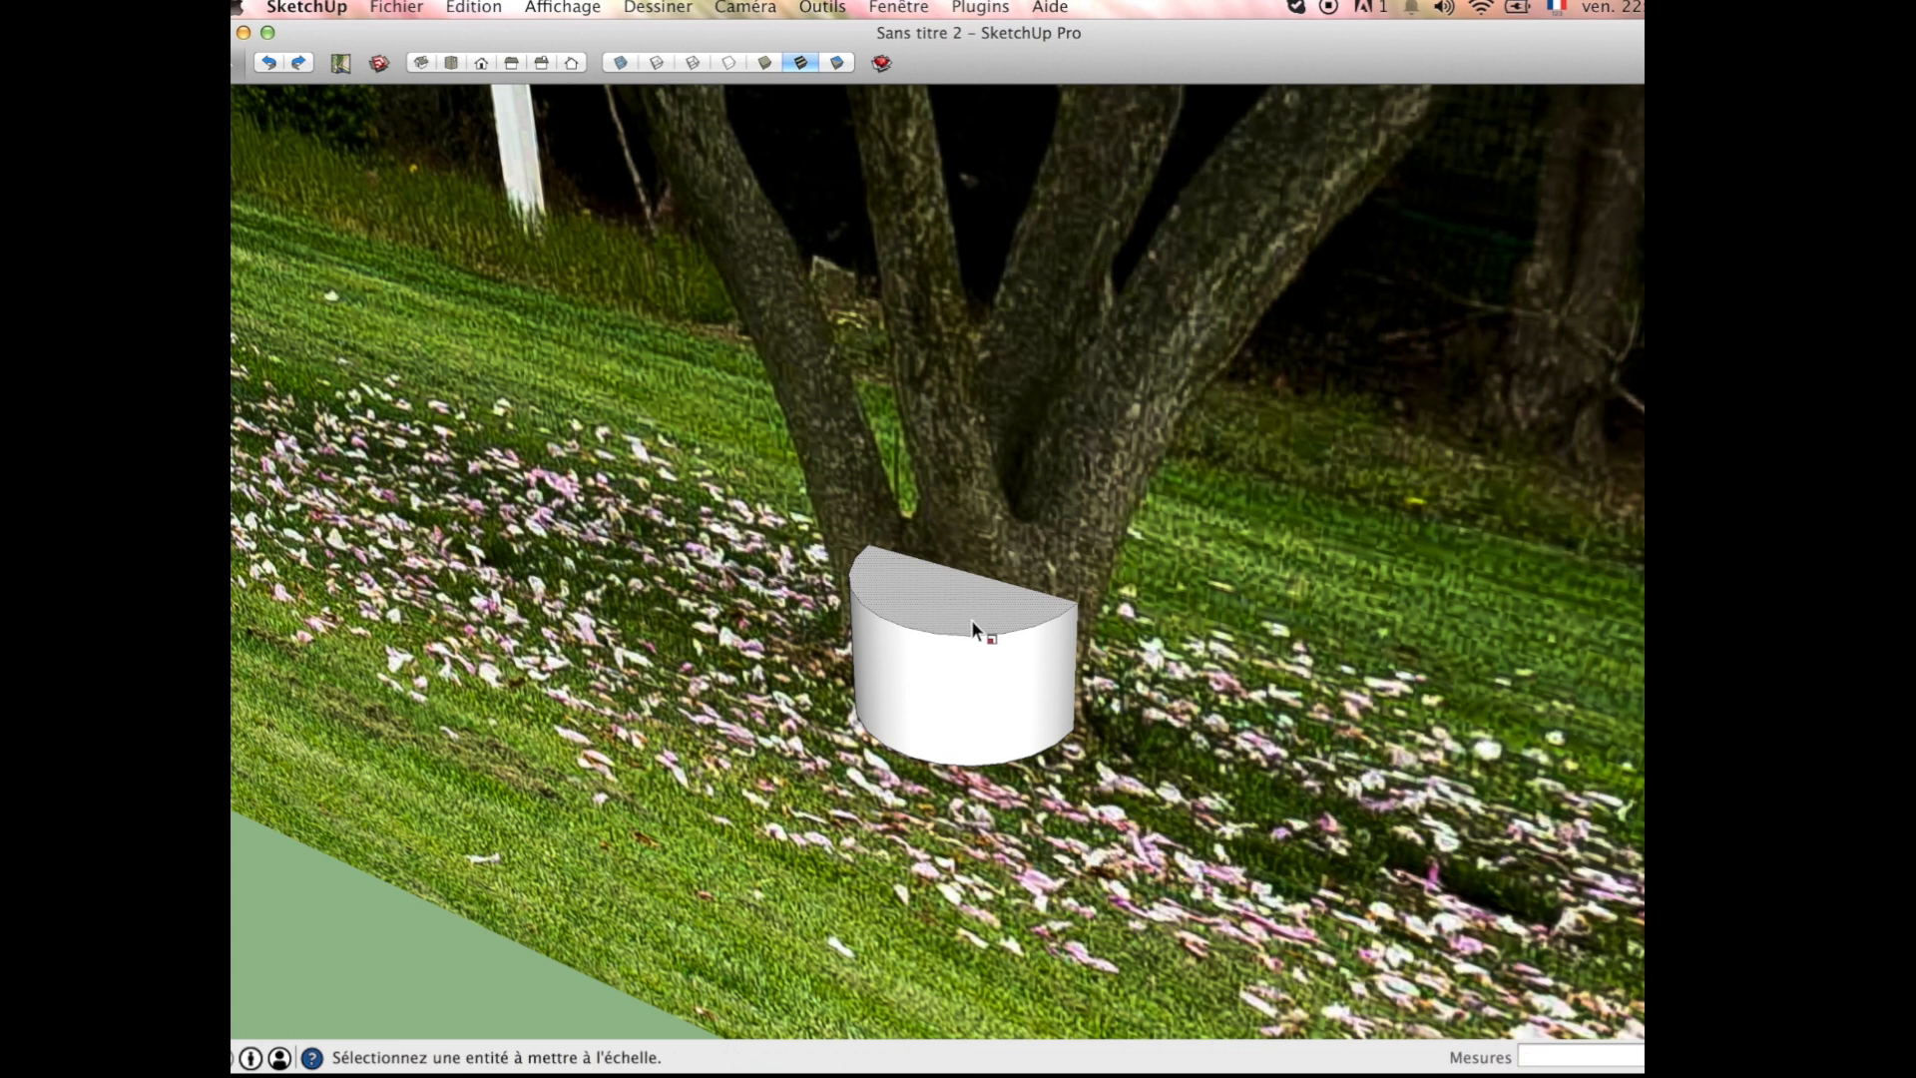
pyautogui.click(950, 607)
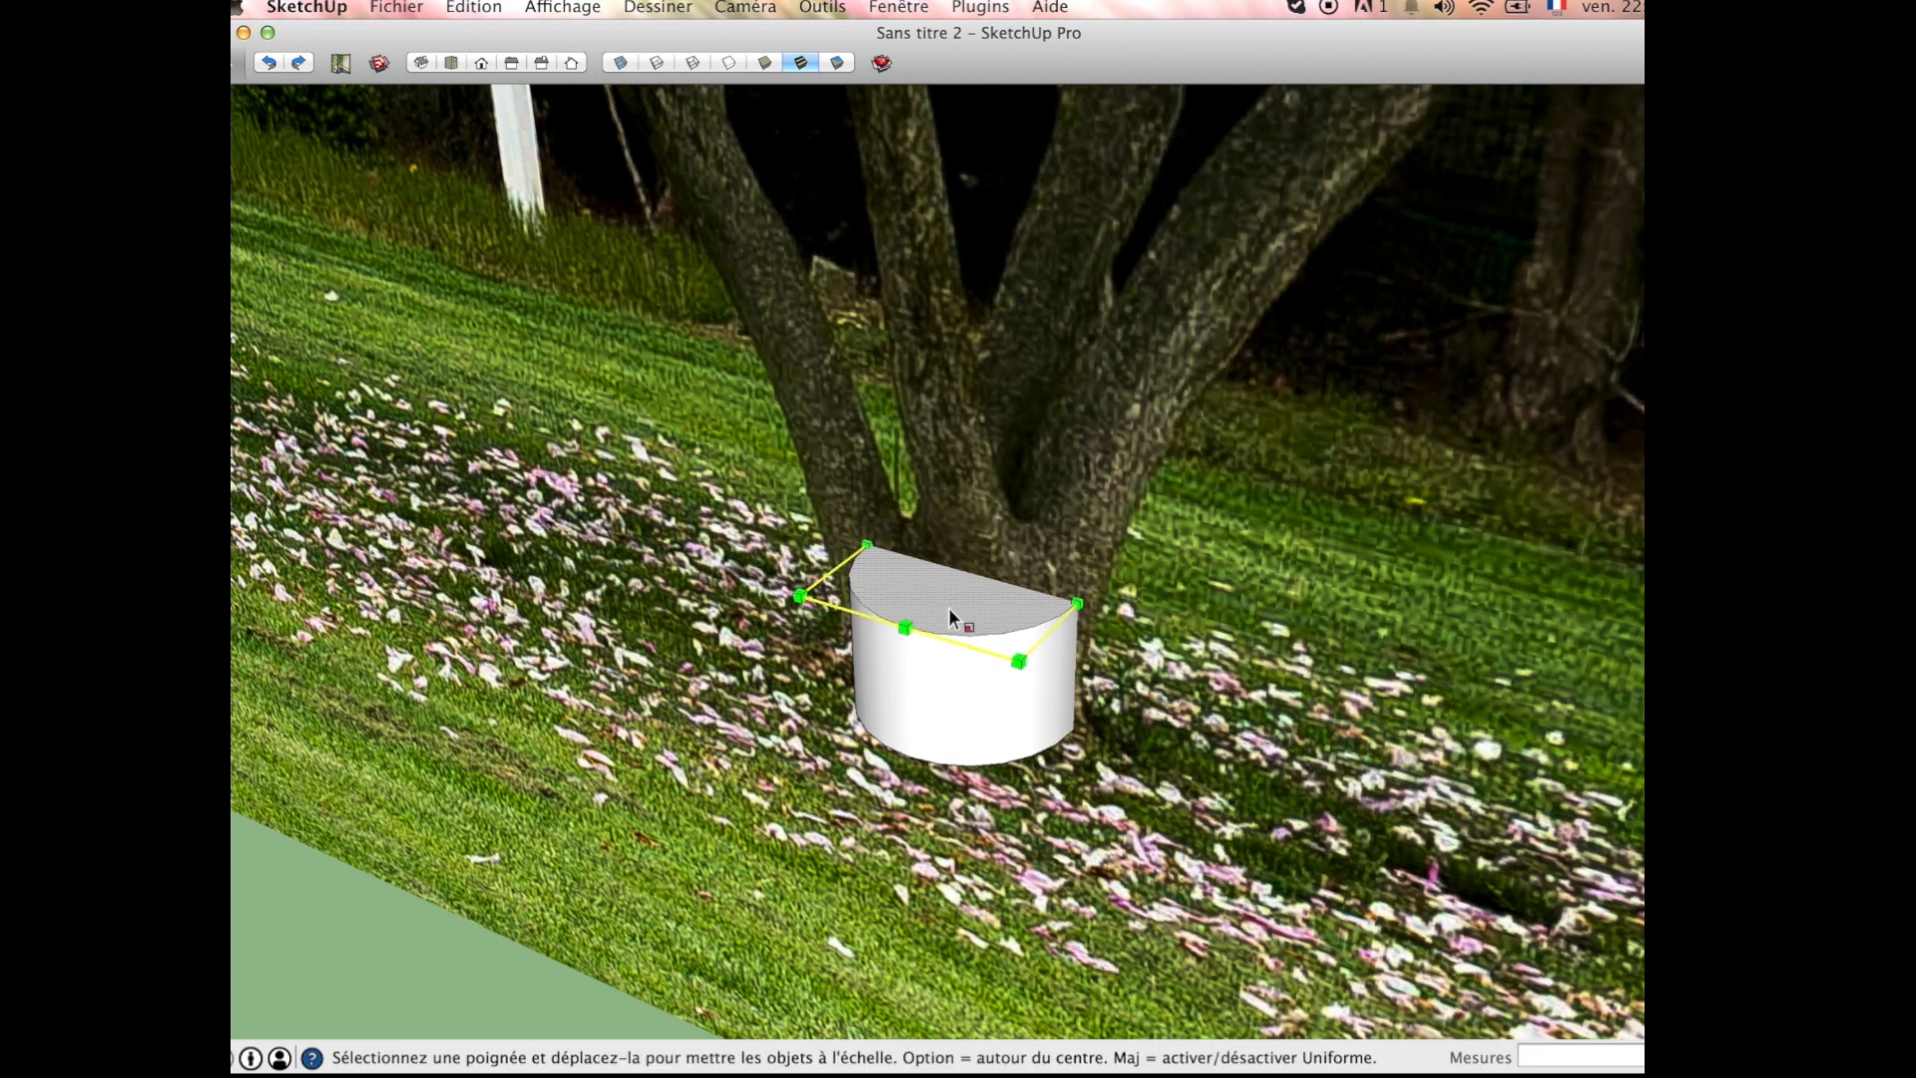
pyautogui.click(1077, 601)
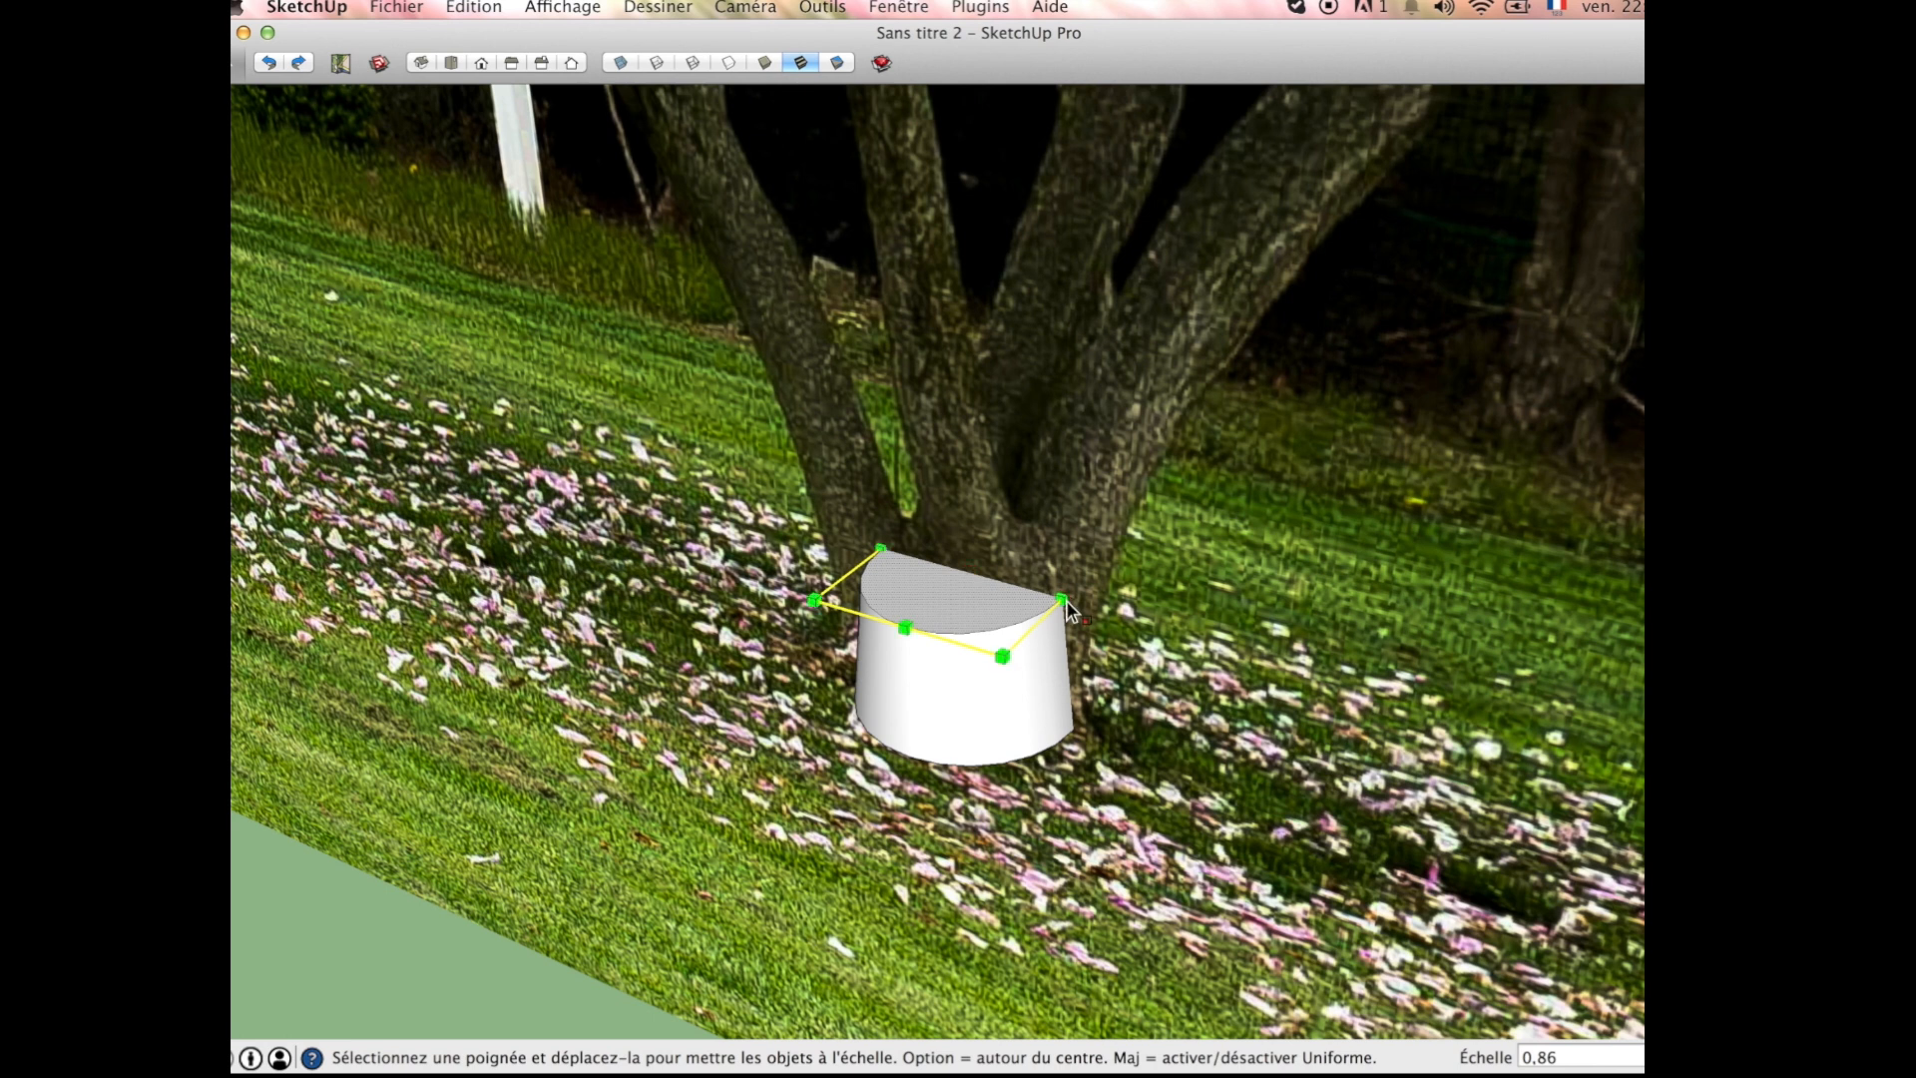
pyautogui.click(1002, 656)
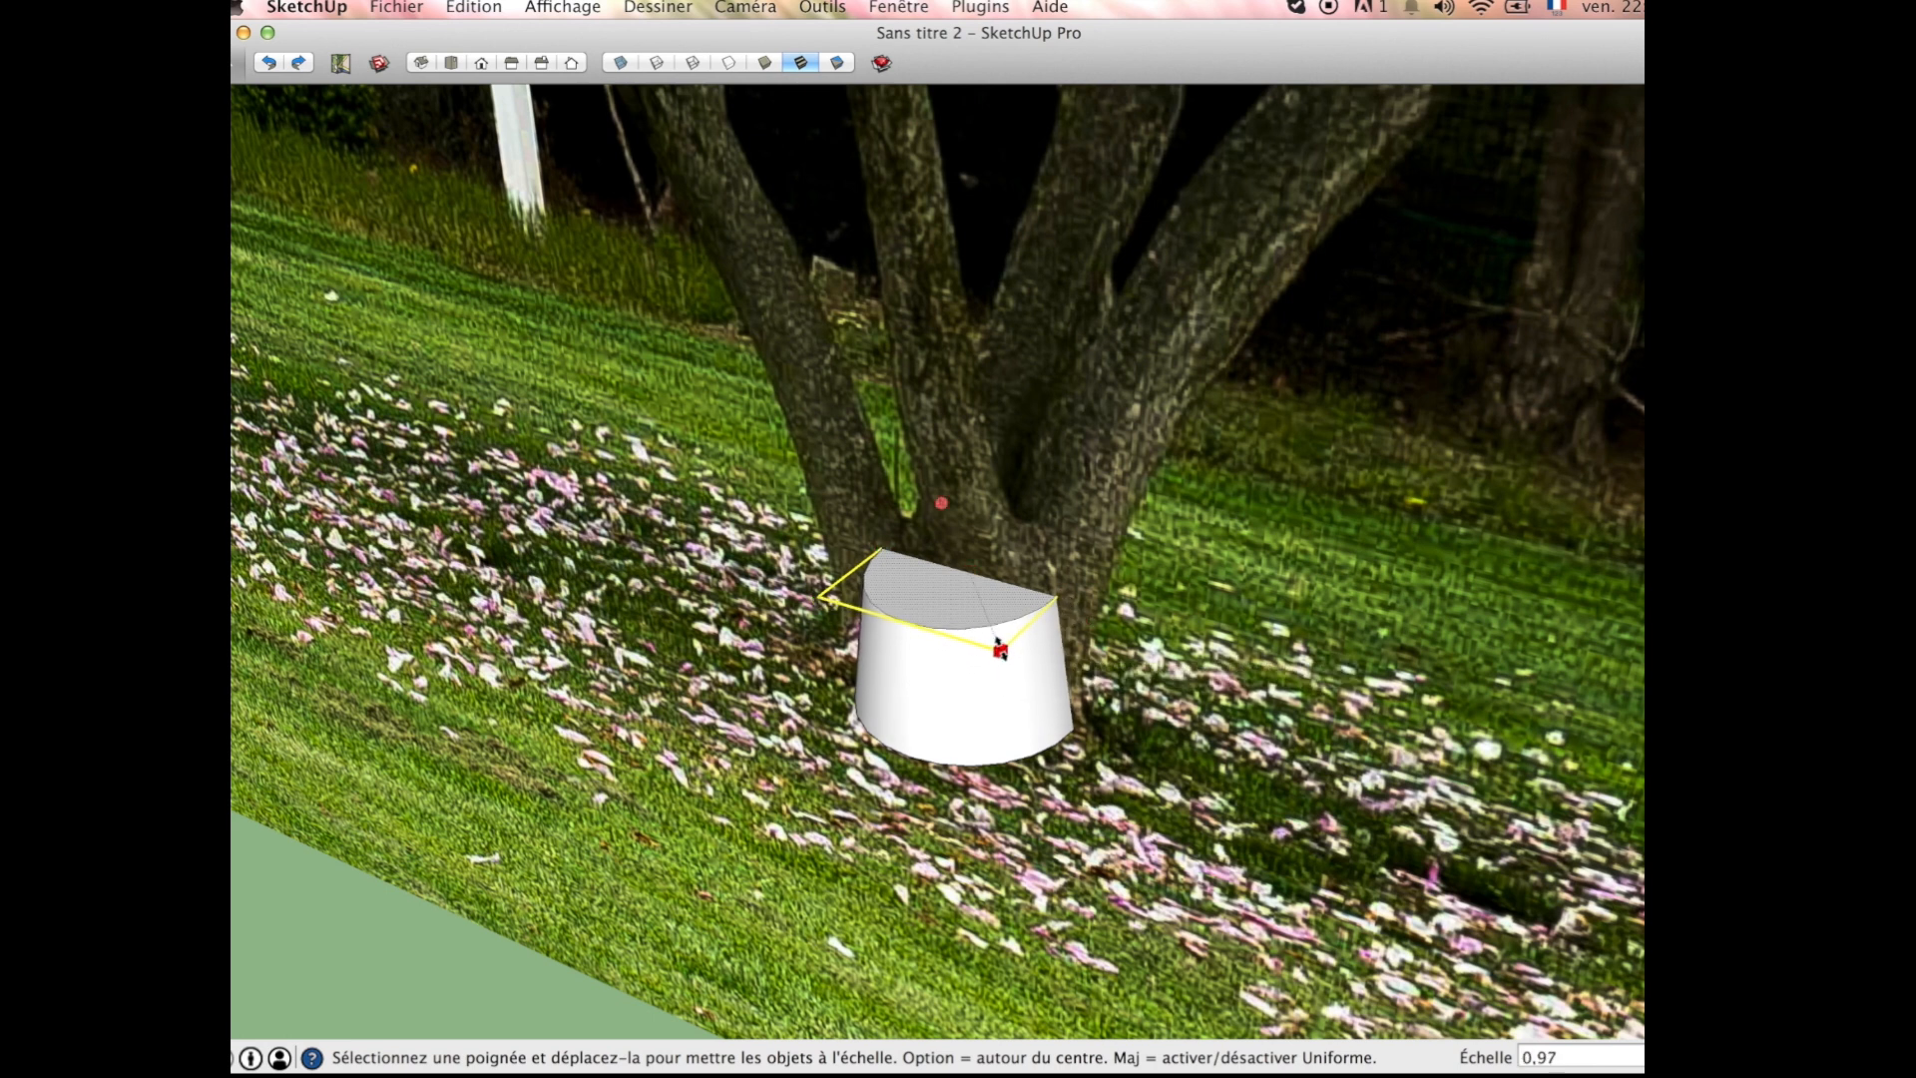
pyautogui.click(1000, 650)
# Step: Widen the trunk base's top face toward the leftmost limb by a factor of about 1.22
pyautogui.moveTo(998, 643); pyautogui.dragTo(1007, 672, button='middle')
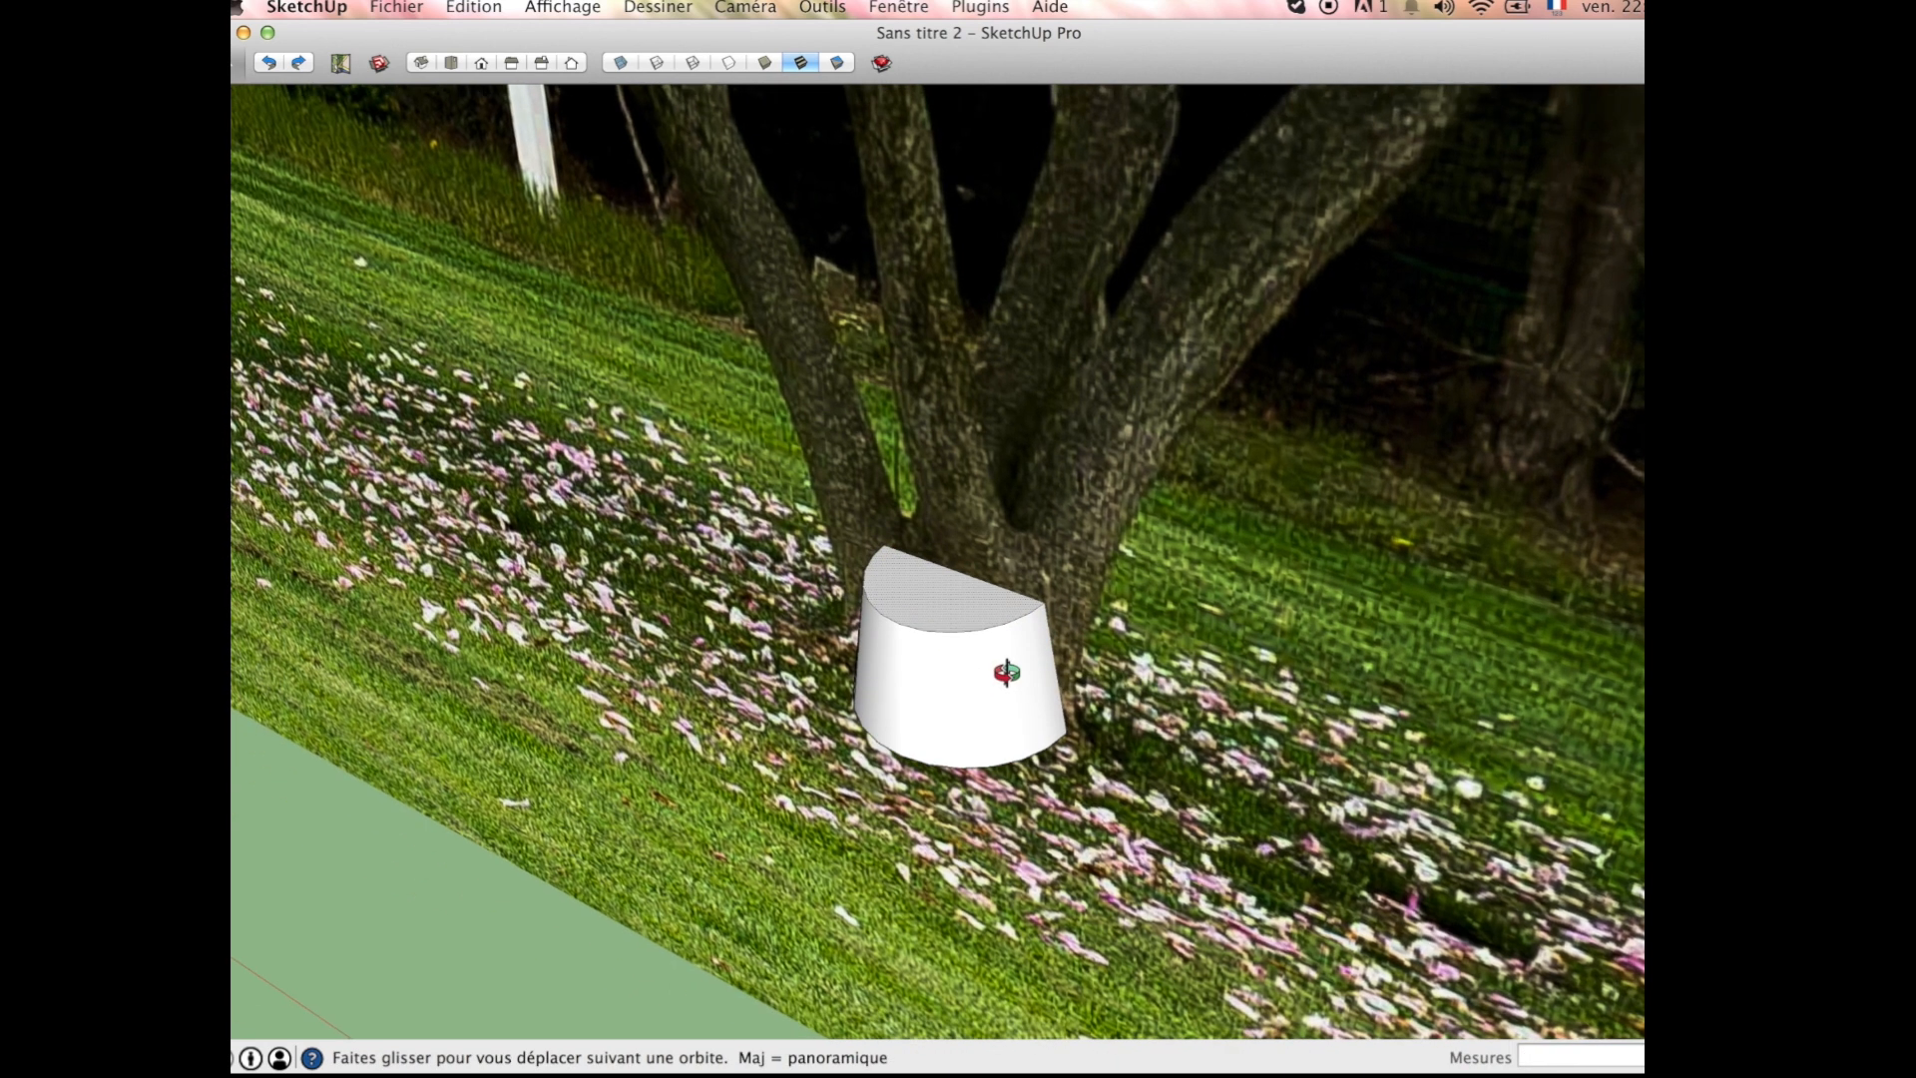
pyautogui.scroll(5, 950, 572)
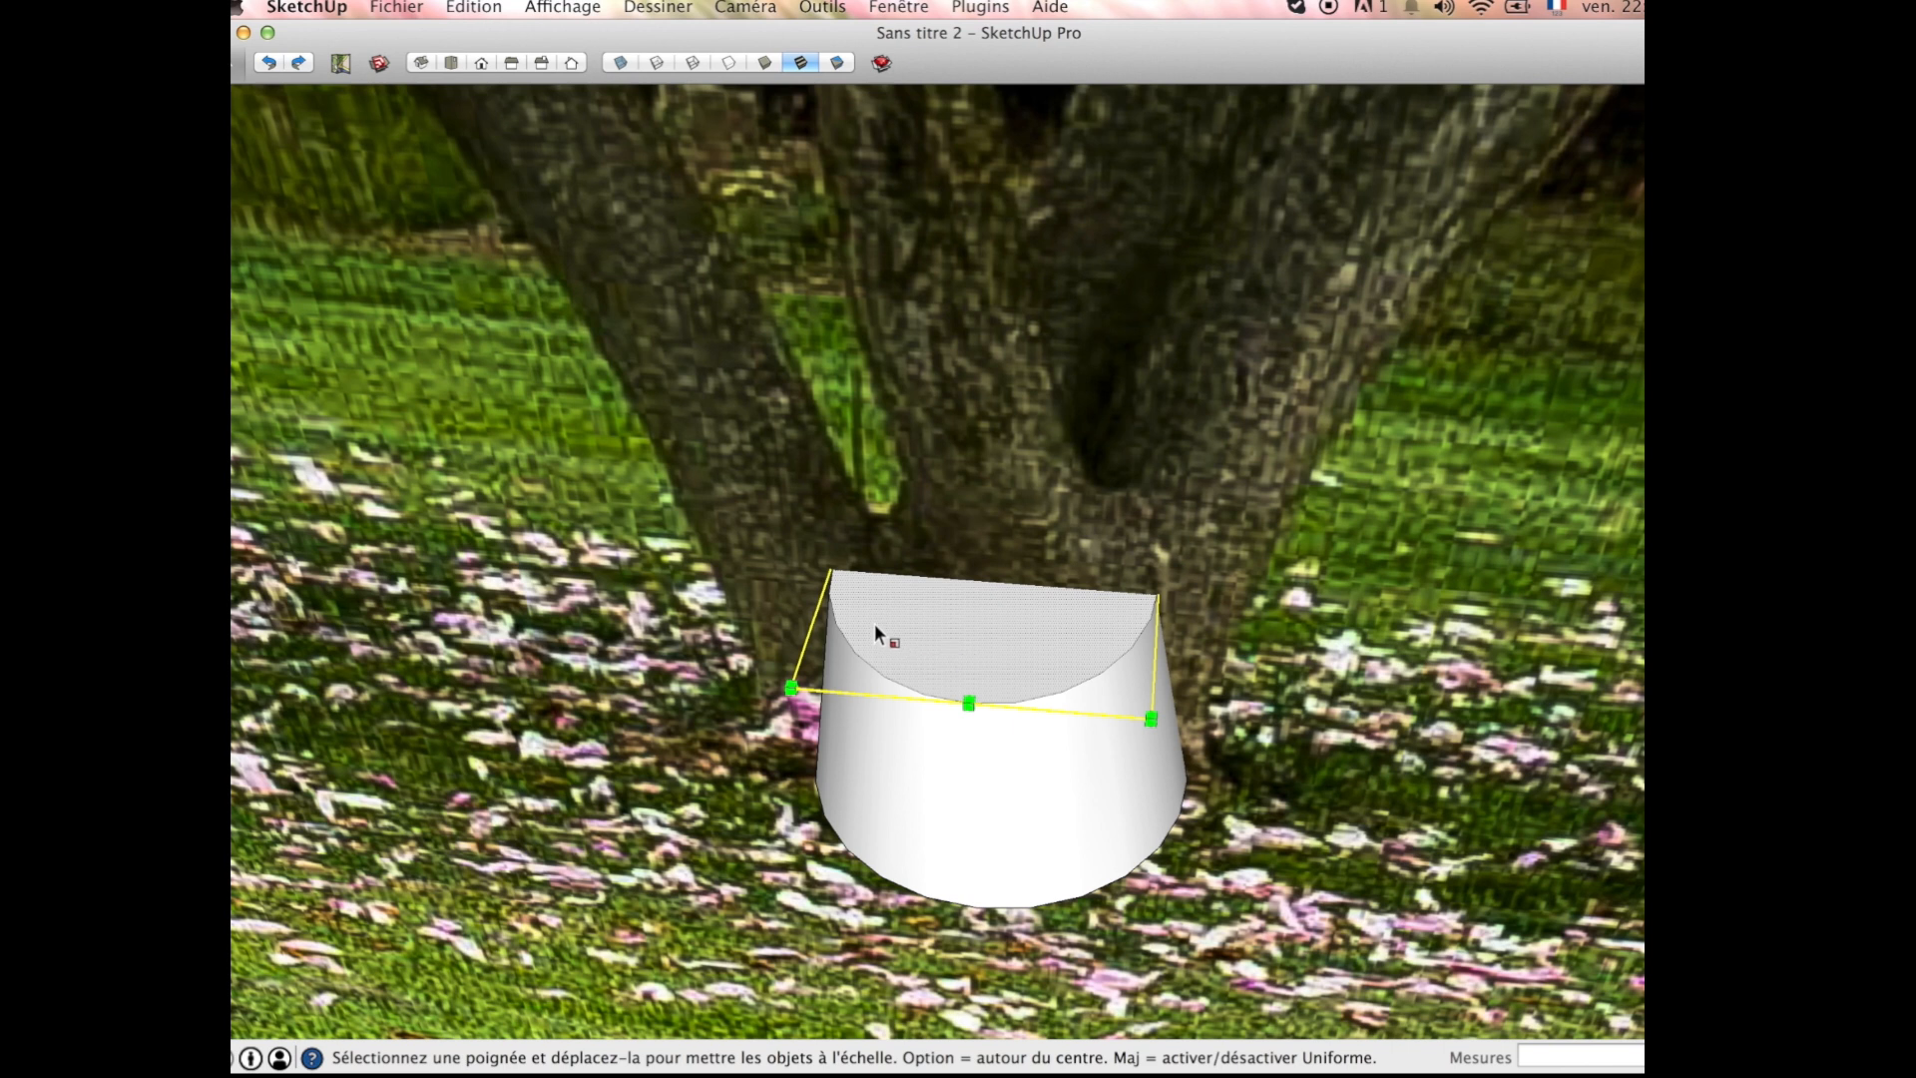
pyautogui.click(835, 564)
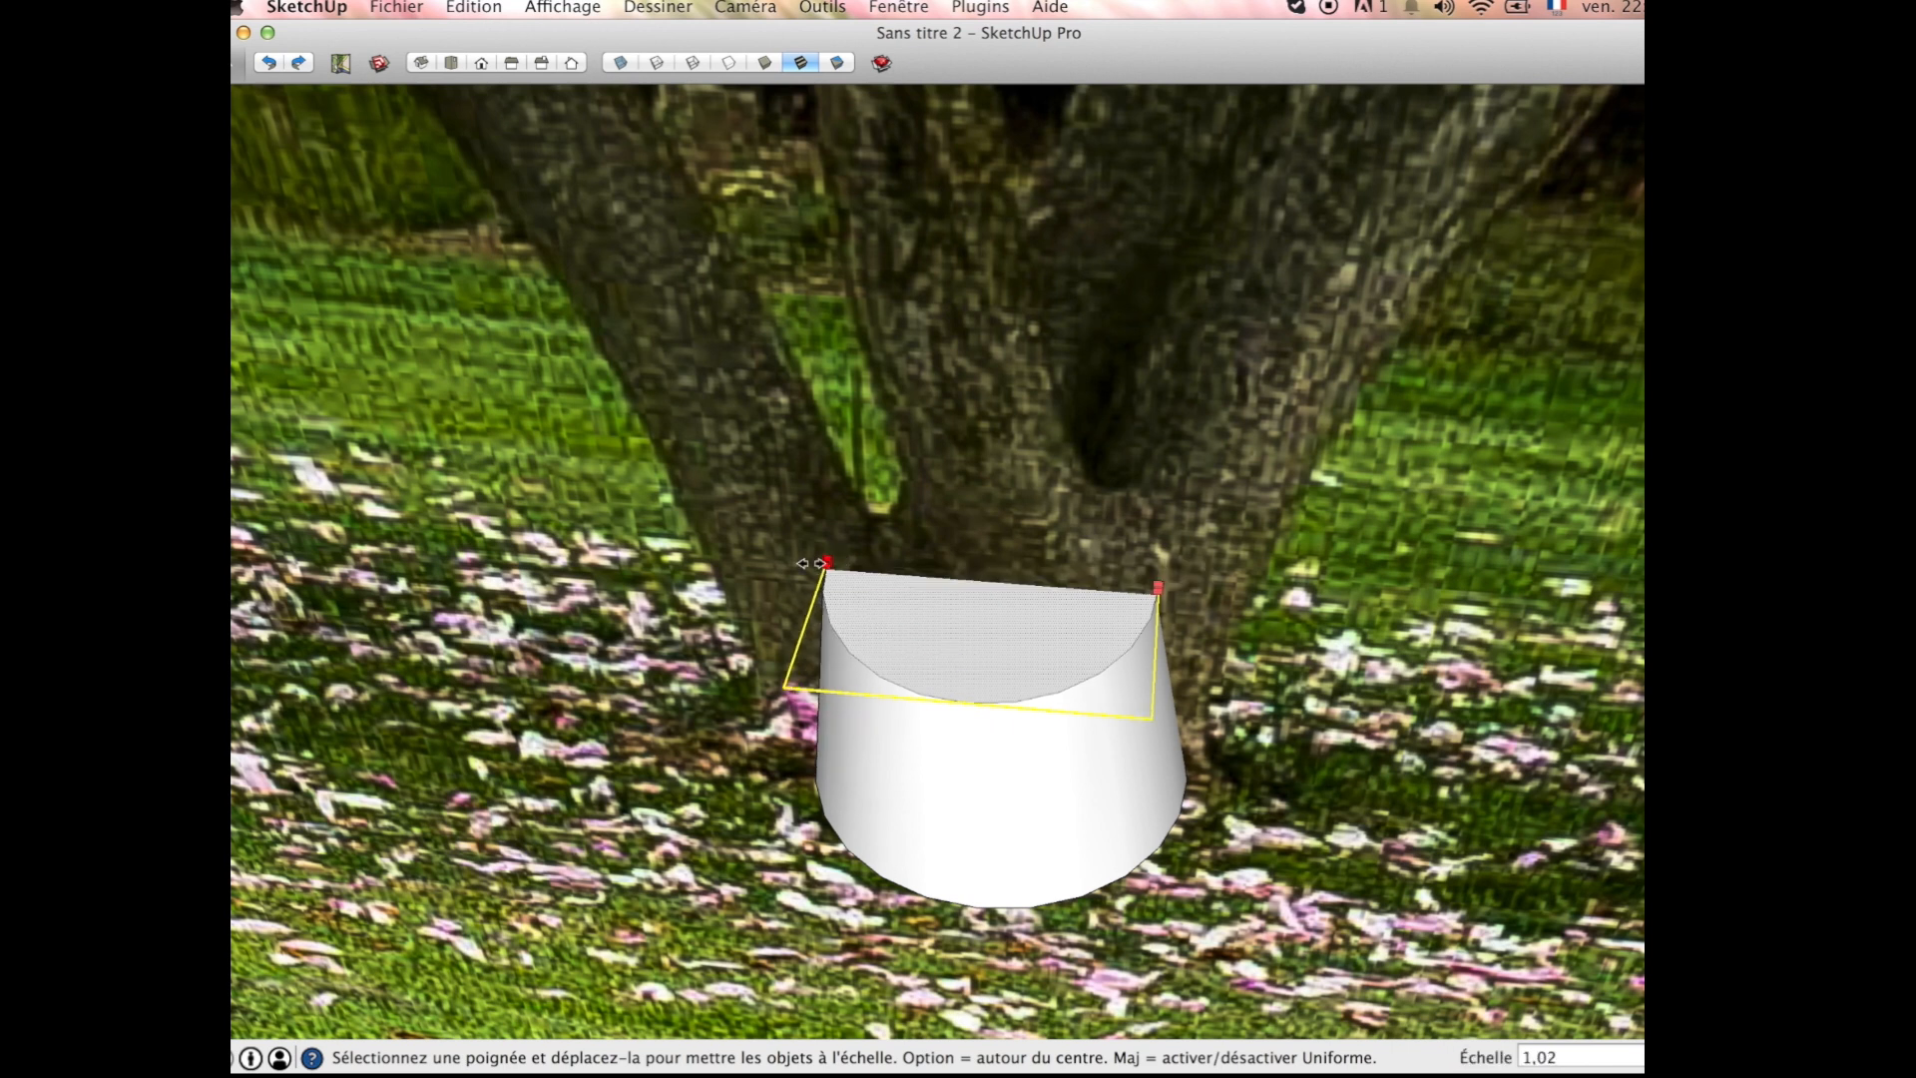
pyautogui.click(764, 563)
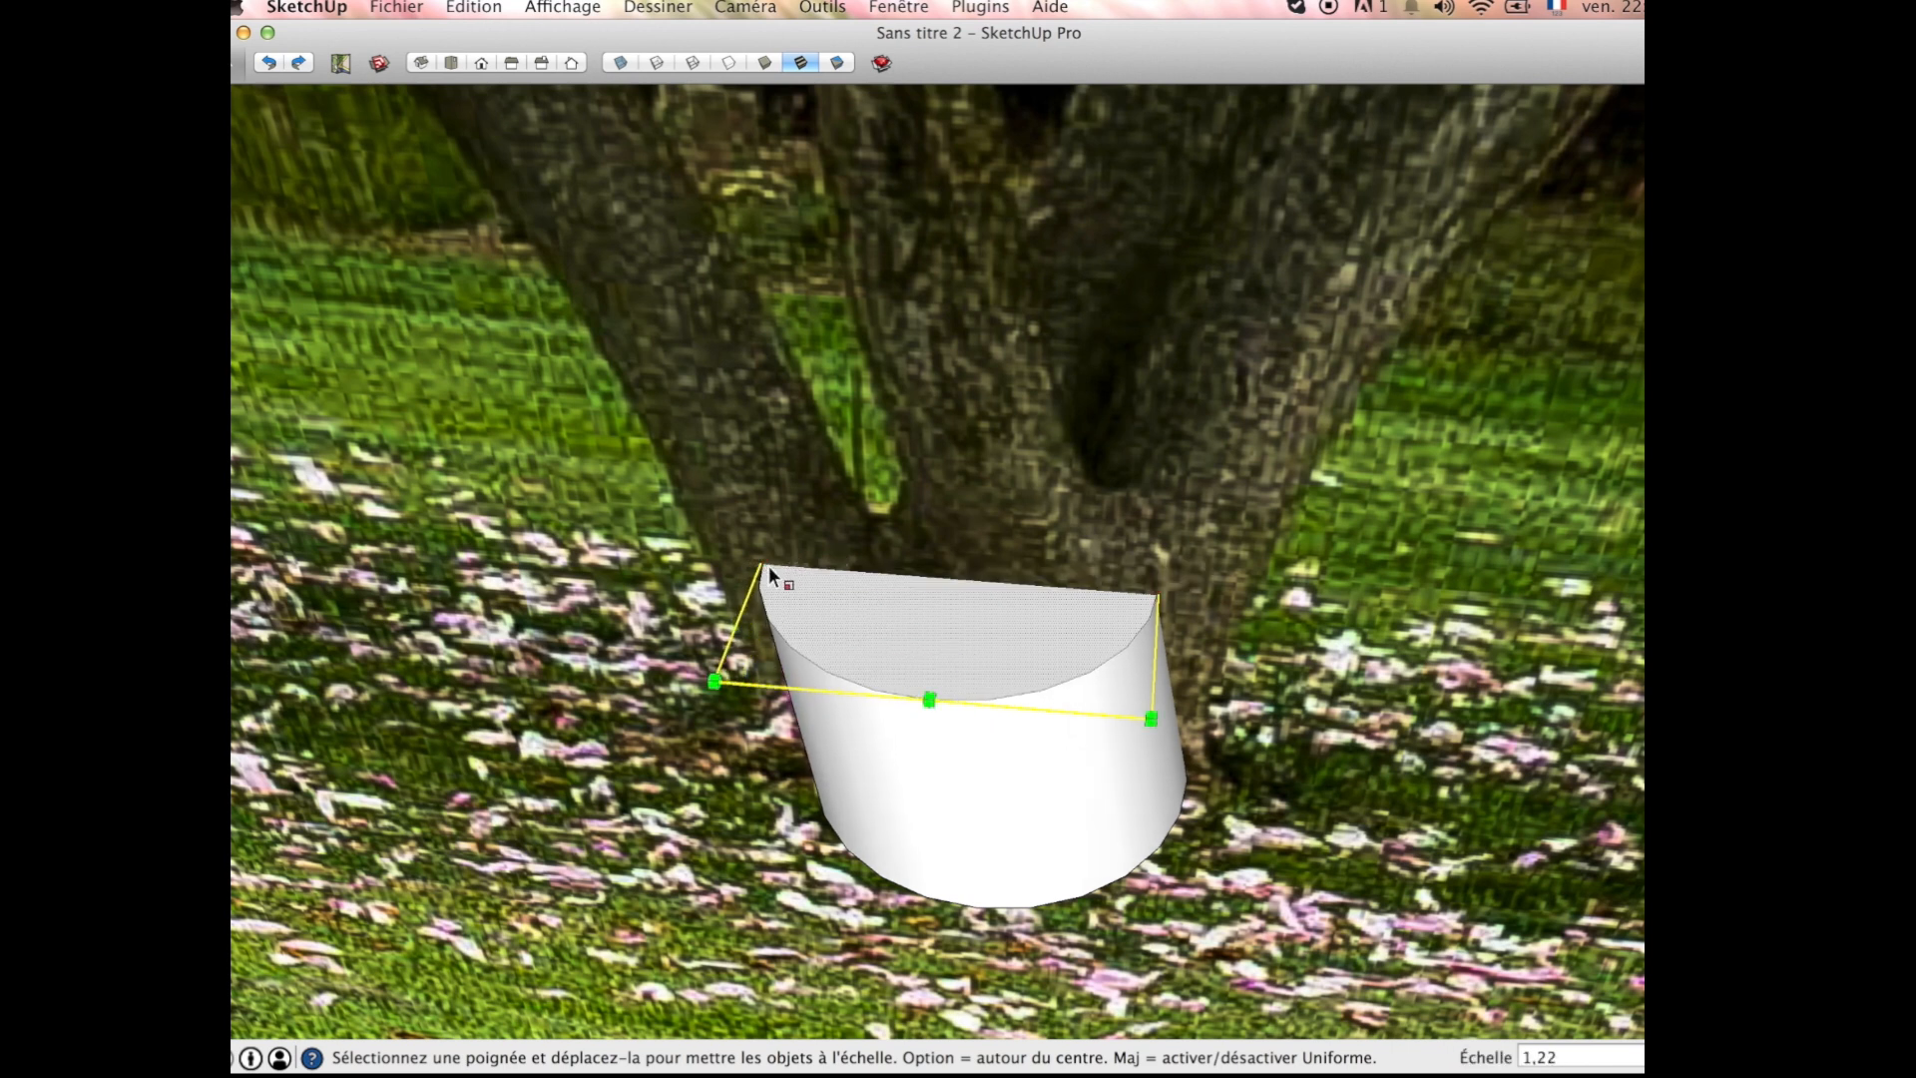
# Step: Draw a straight dividing line across the trunk base's top face from the photo-side edge to the curved edge
pyautogui.scroll(-3, 880, 614)
pyautogui.scroll(-2, 912, 637)
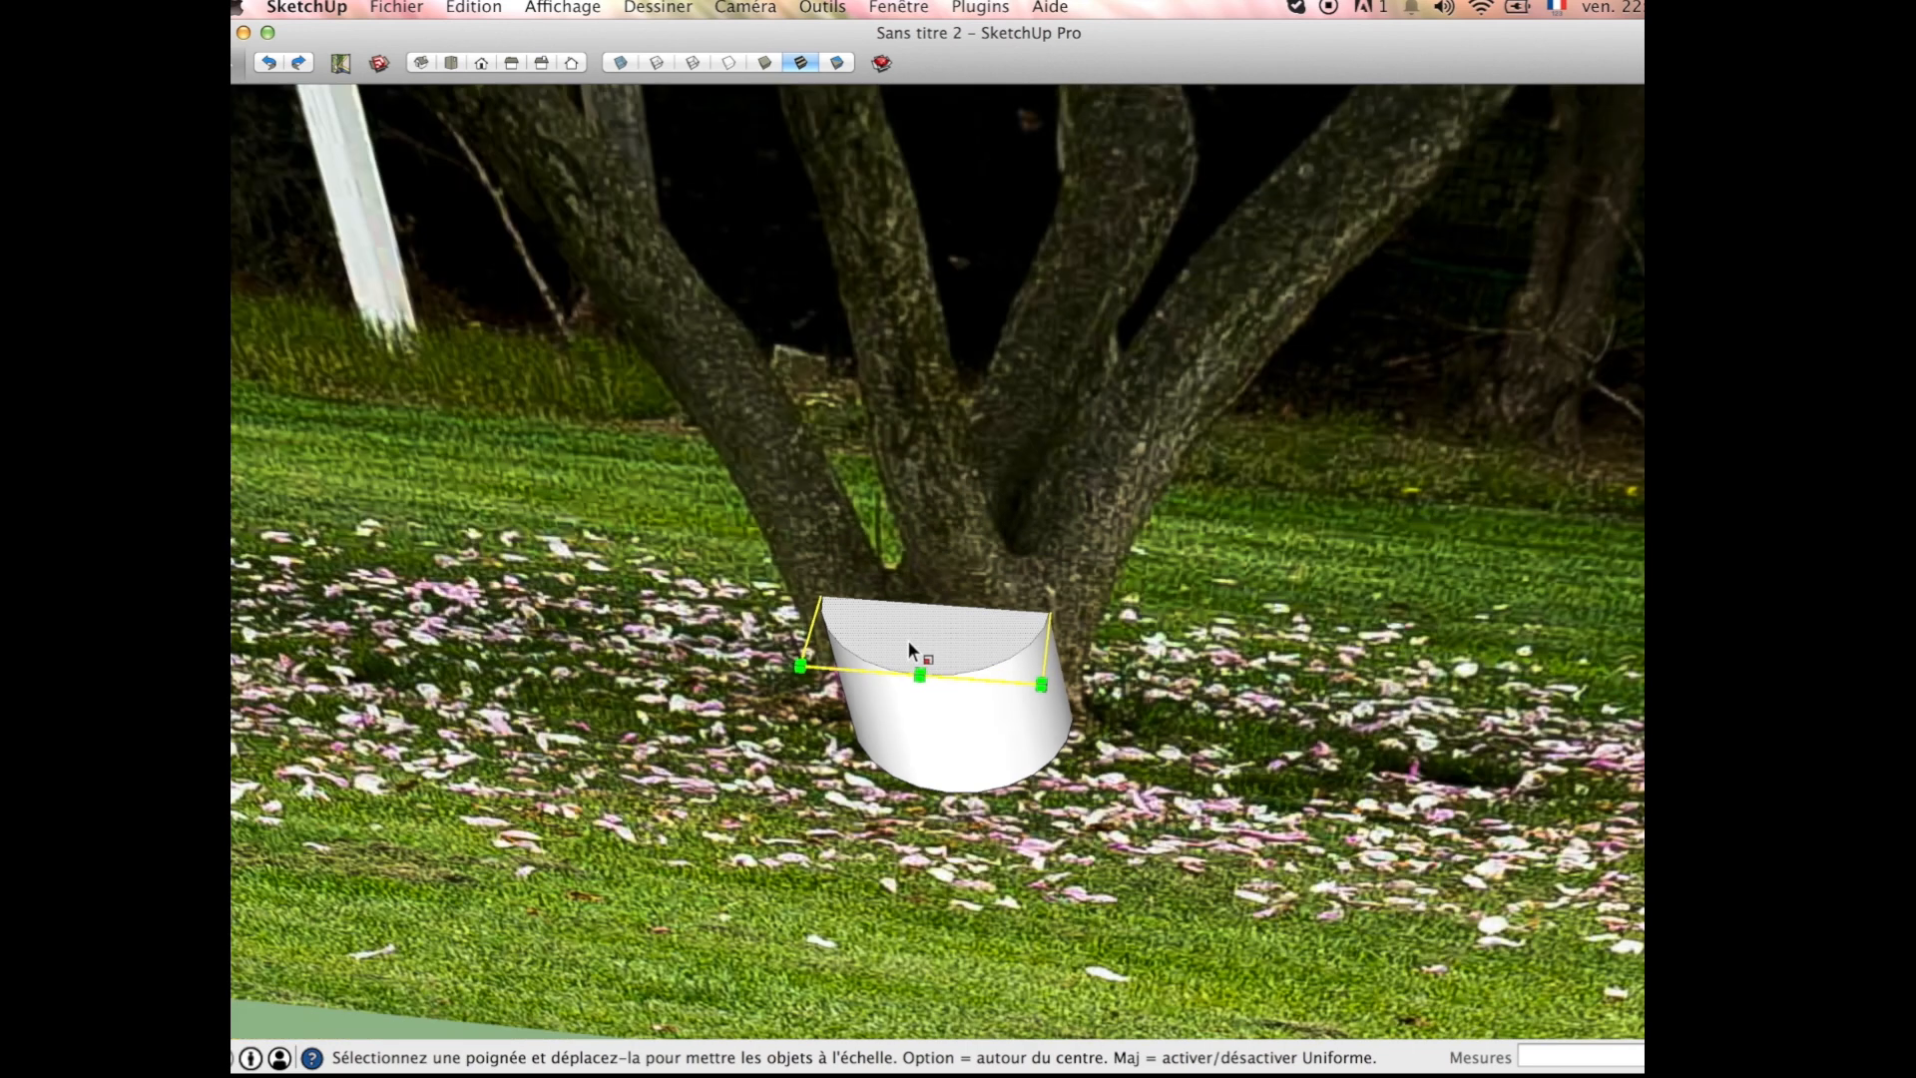
pyautogui.press('l')
pyautogui.click(865, 654)
pyautogui.moveTo(864, 654); pyautogui.dragTo(643, 620, button='middle')
pyautogui.moveTo(995, 615); pyautogui.dragTo(1038, 544, button='middle')
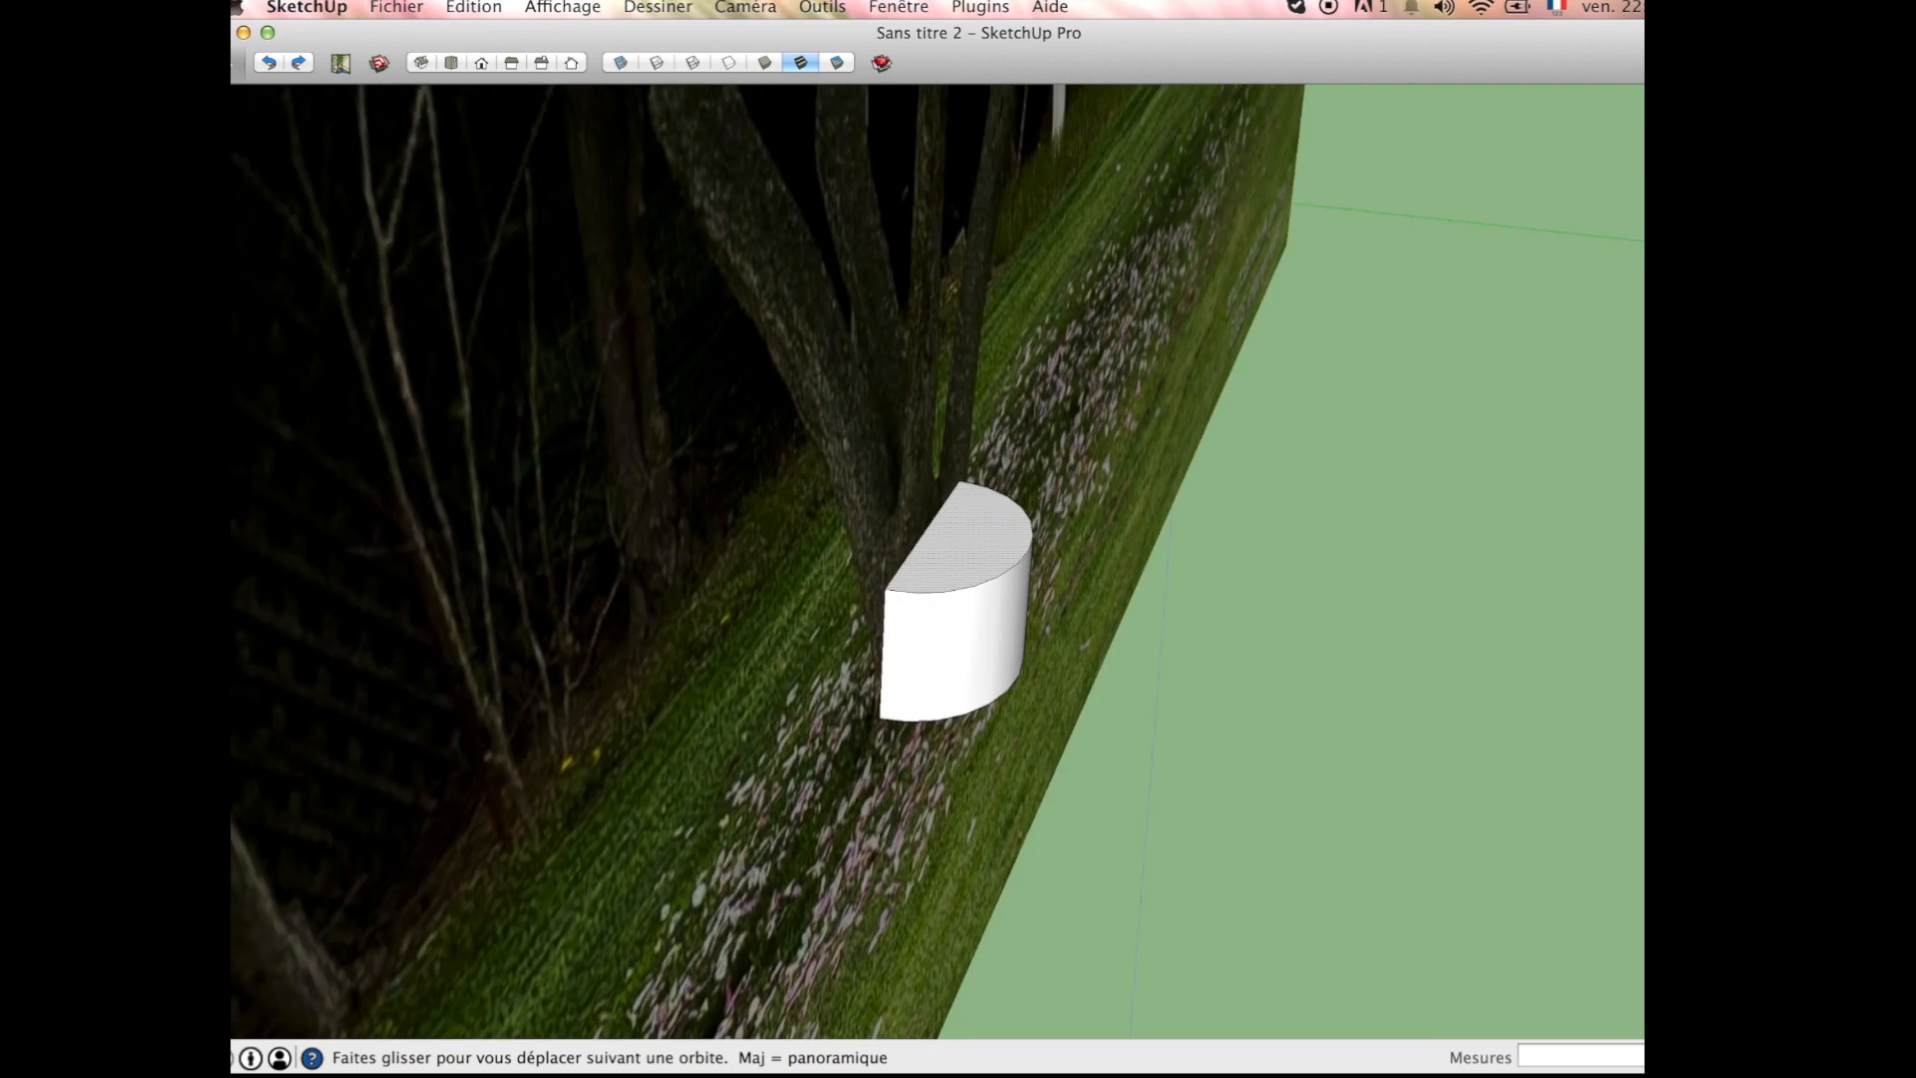
pyautogui.click(1028, 524)
# Step: Draw further lines from the photo-side edge across the trunk base's top face to split it into sections for the limbs
pyautogui.moveTo(934, 564); pyautogui.dragTo(815, 507, button='middle')
pyautogui.click(916, 546)
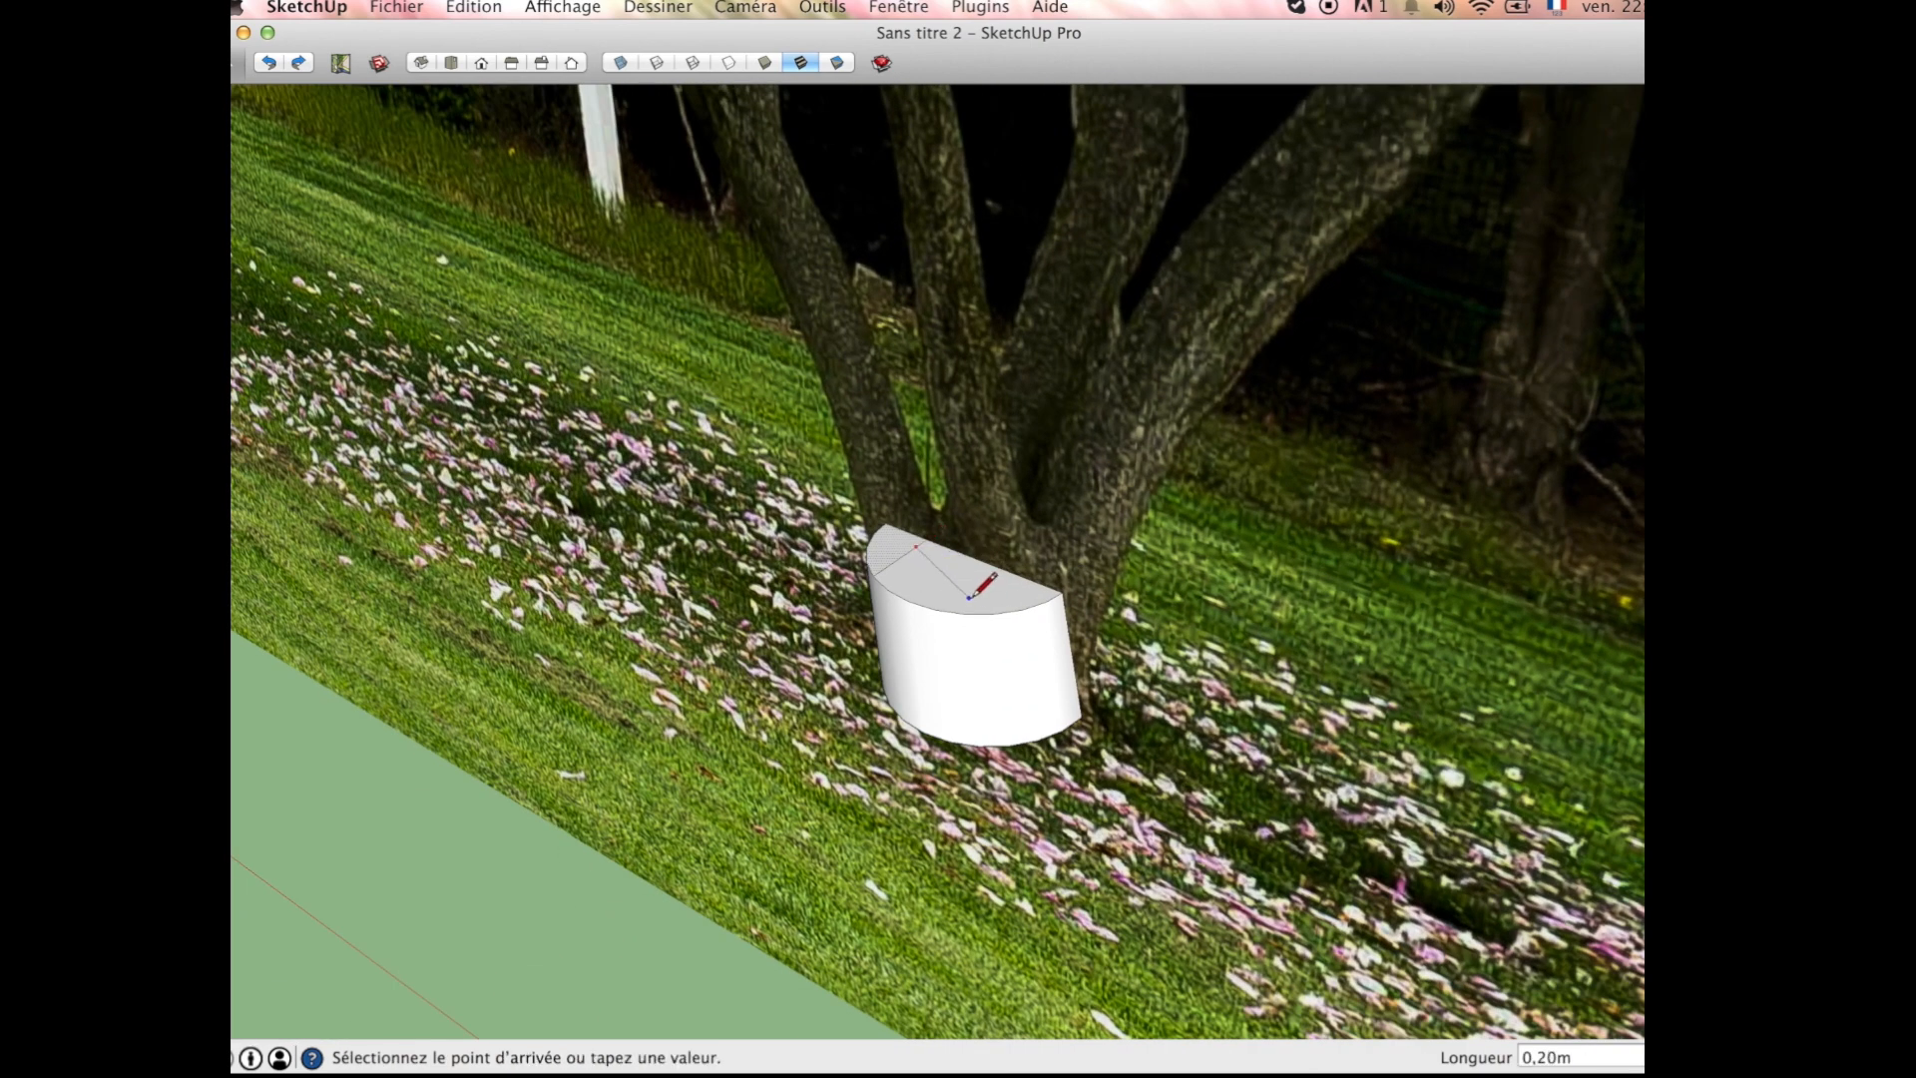
pyautogui.click(991, 613)
pyautogui.click(955, 582)
pyautogui.moveTo(1039, 626); pyautogui.dragTo(975, 556, button='middle')
pyautogui.click(964, 594)
pyautogui.click(943, 567)
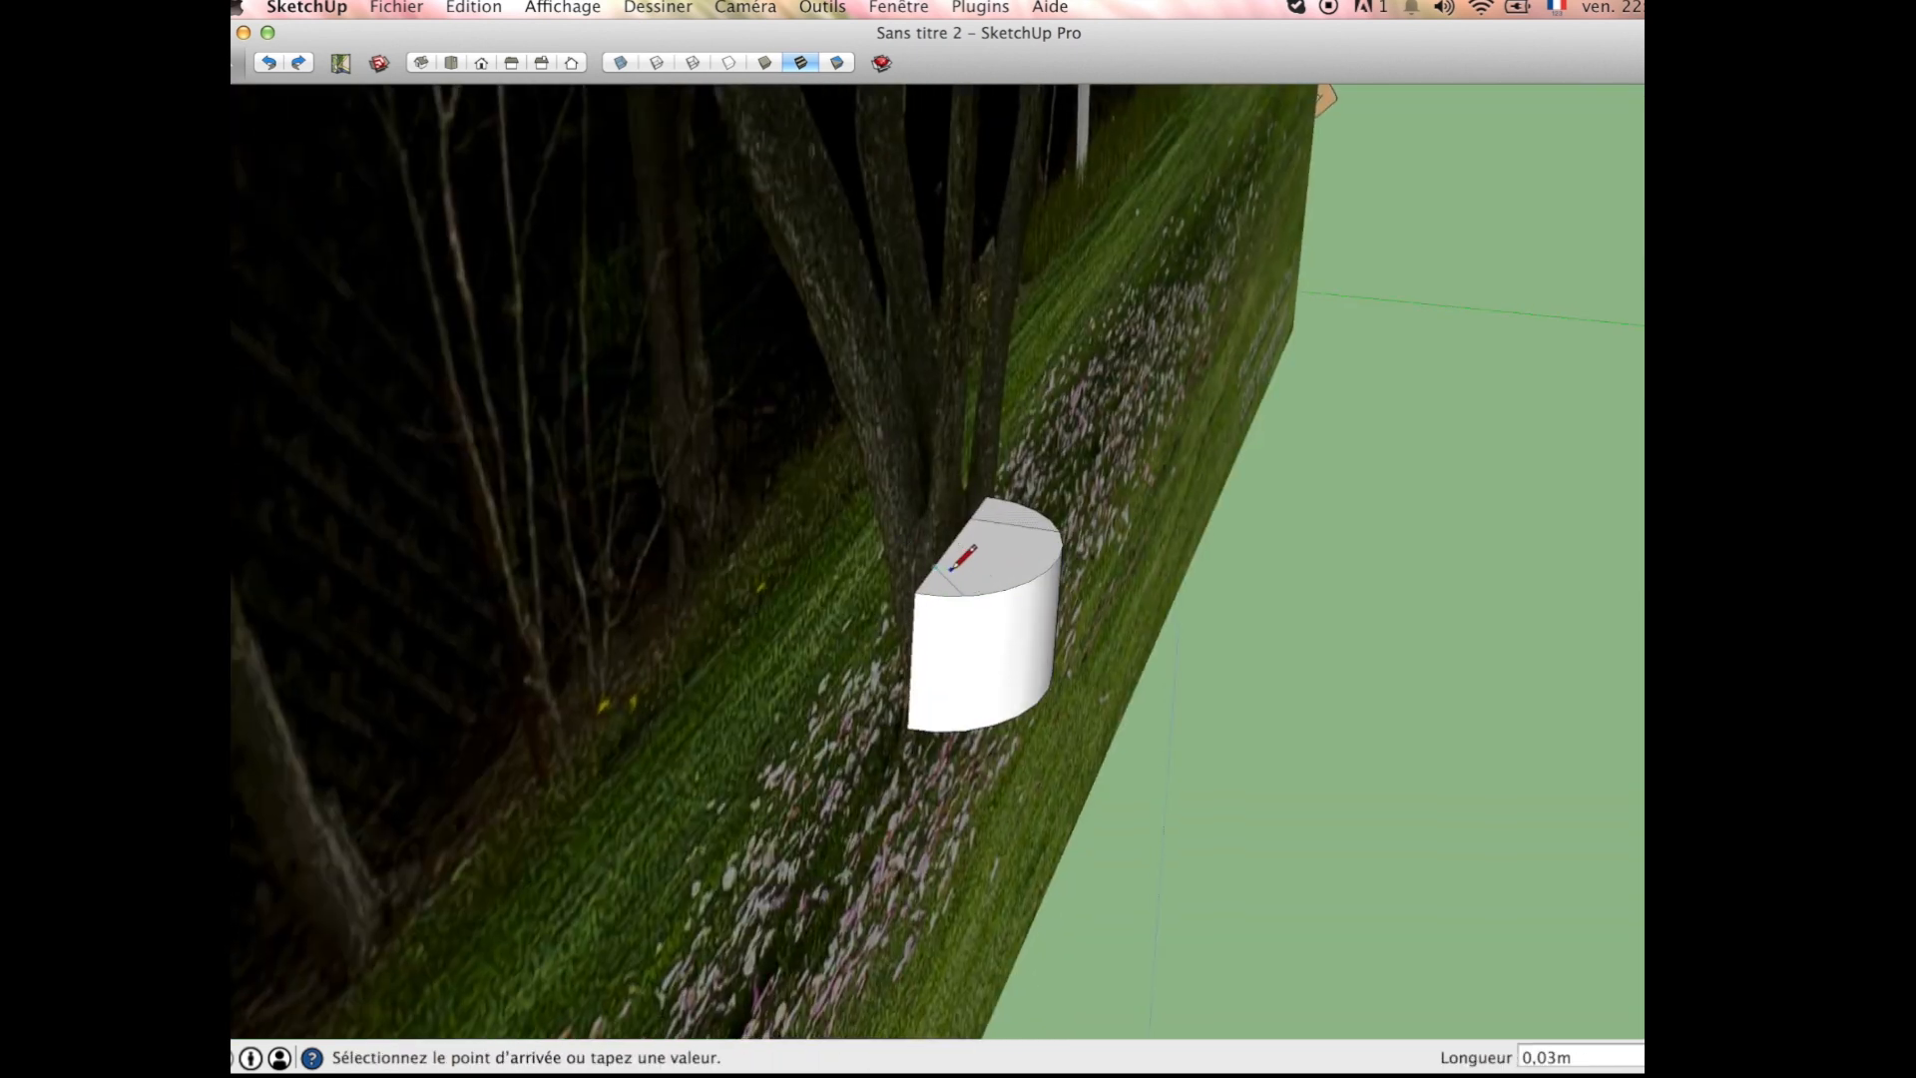
pyautogui.click(1060, 531)
# Step: Extrude the leftmost section of the trunk base's top face upward by about 1.61 m
pyautogui.moveTo(1055, 554); pyautogui.dragTo(688, 578, button='middle')
pyautogui.moveTo(1038, 603); pyautogui.dragTo(1085, 612, button='middle')
pyautogui.scroll(2, 940, 567)
pyautogui.scroll(-2, 939, 567)
pyautogui.moveTo(958, 556); pyautogui.dragTo(956, 571, button='middle')
pyautogui.scroll(2, 938, 577)
pyautogui.press('p')
pyautogui.click(948, 587)
pyautogui.scroll(-2, 957, 643)
pyautogui.scroll(-3, 958, 643)
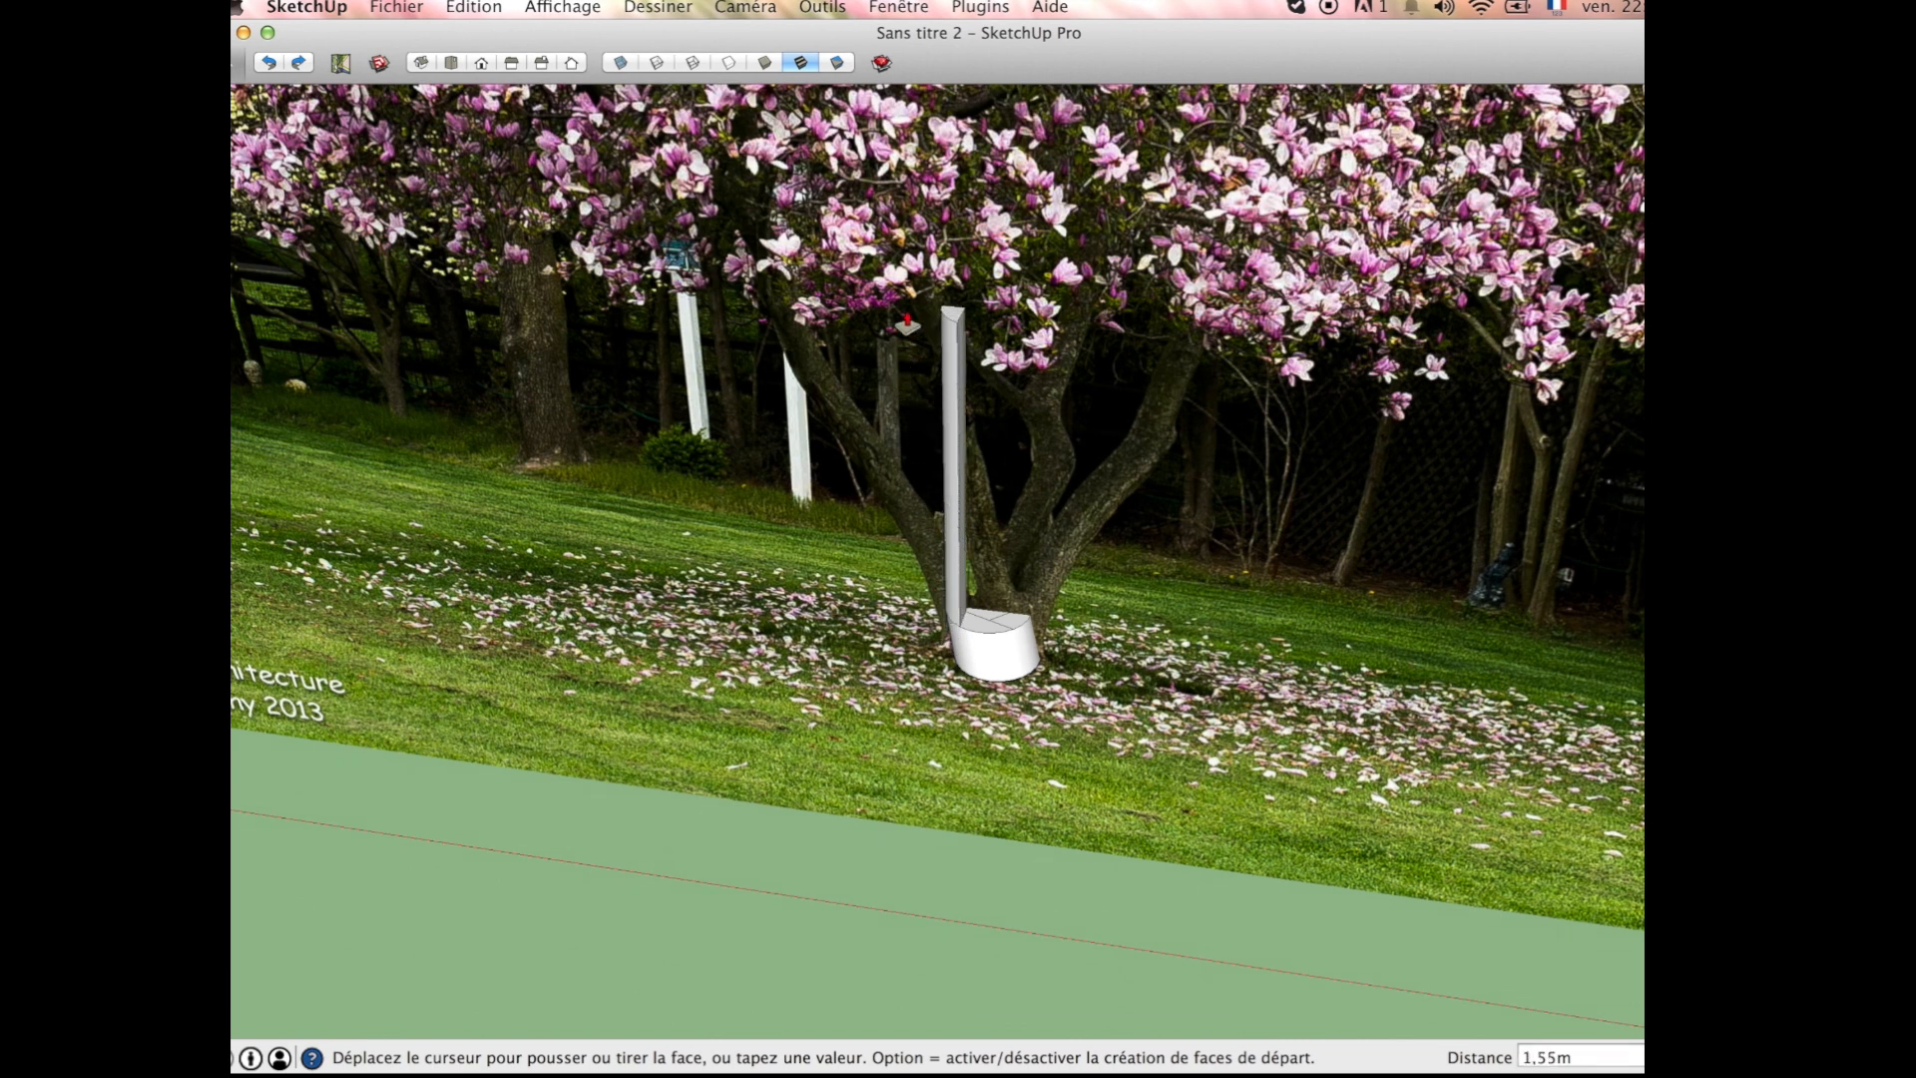
pyautogui.click(906, 313)
# Step: Move the extruded branch's end about 0.82 m sideways along the leftmost limb, and bring it about 0.81 m back down the limb
pyautogui.moveTo(949, 504)
pyautogui.mouseDown(button='middle')
pyautogui.moveTo(979, 455)
pyautogui.moveTo(955, 522)
pyautogui.moveTo(959, 468)
pyautogui.mouseUp(button='middle')
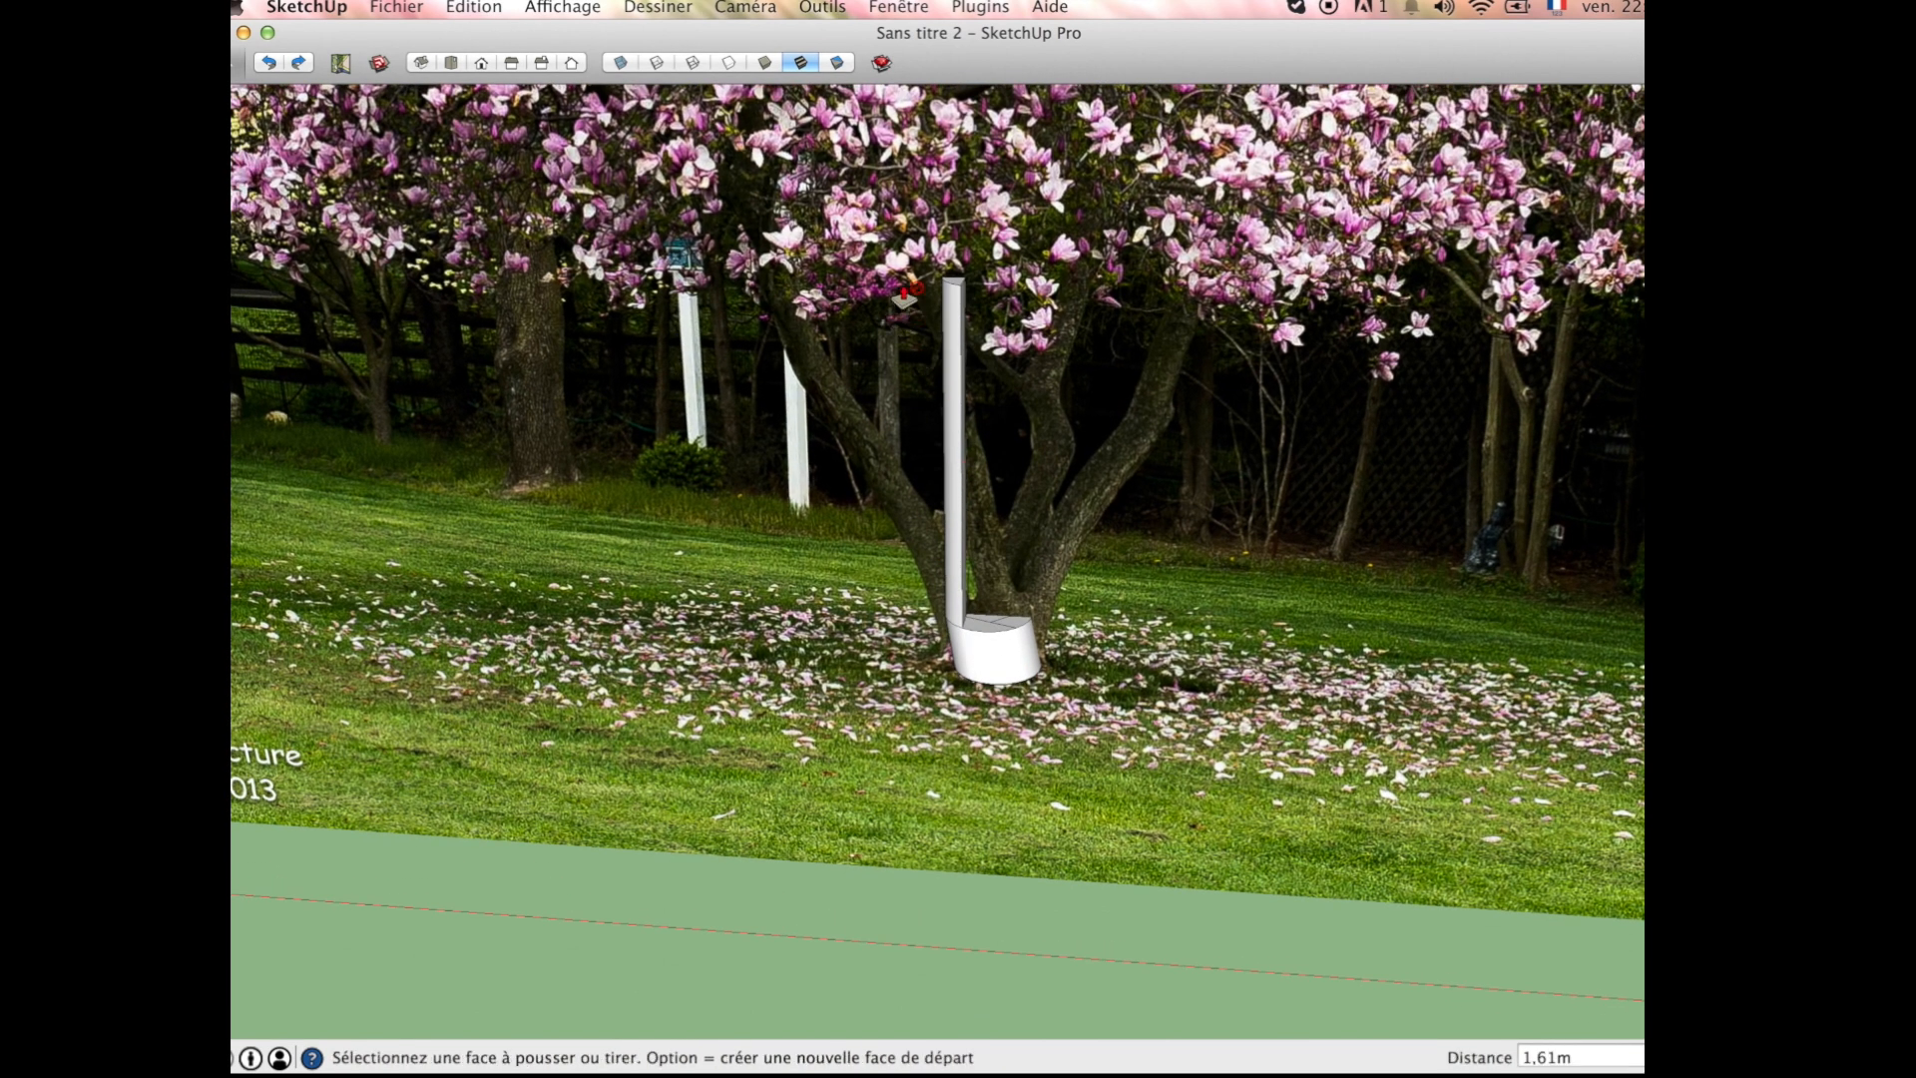
pyautogui.press('space')
pyautogui.moveTo(873, 196); pyautogui.dragTo(1109, 367)
pyautogui.scroll(5, 958, 283)
pyautogui.press('m')
pyautogui.click(973, 304)
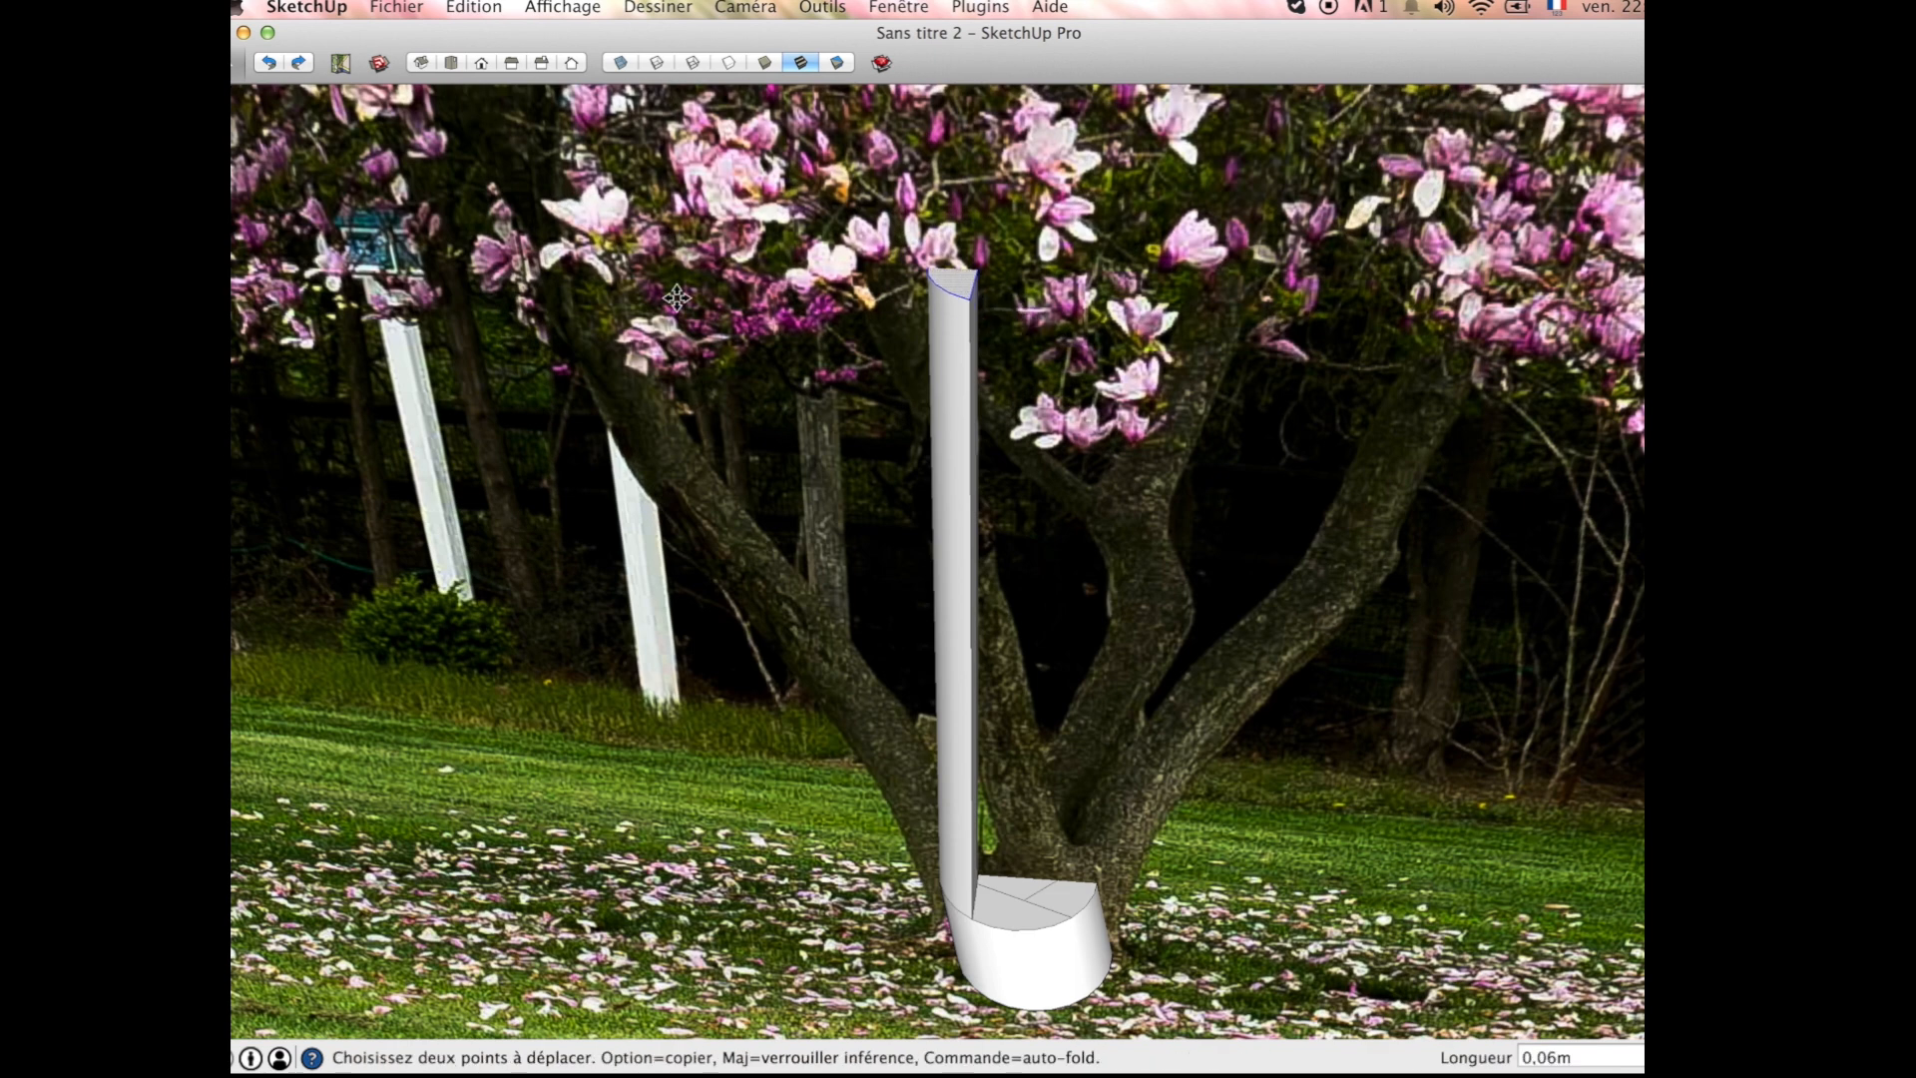
pyautogui.scroll(-5, 955, 420)
pyautogui.scroll(-3, 955, 419)
pyautogui.scroll(6, 954, 419)
pyautogui.scroll(-2, 953, 419)
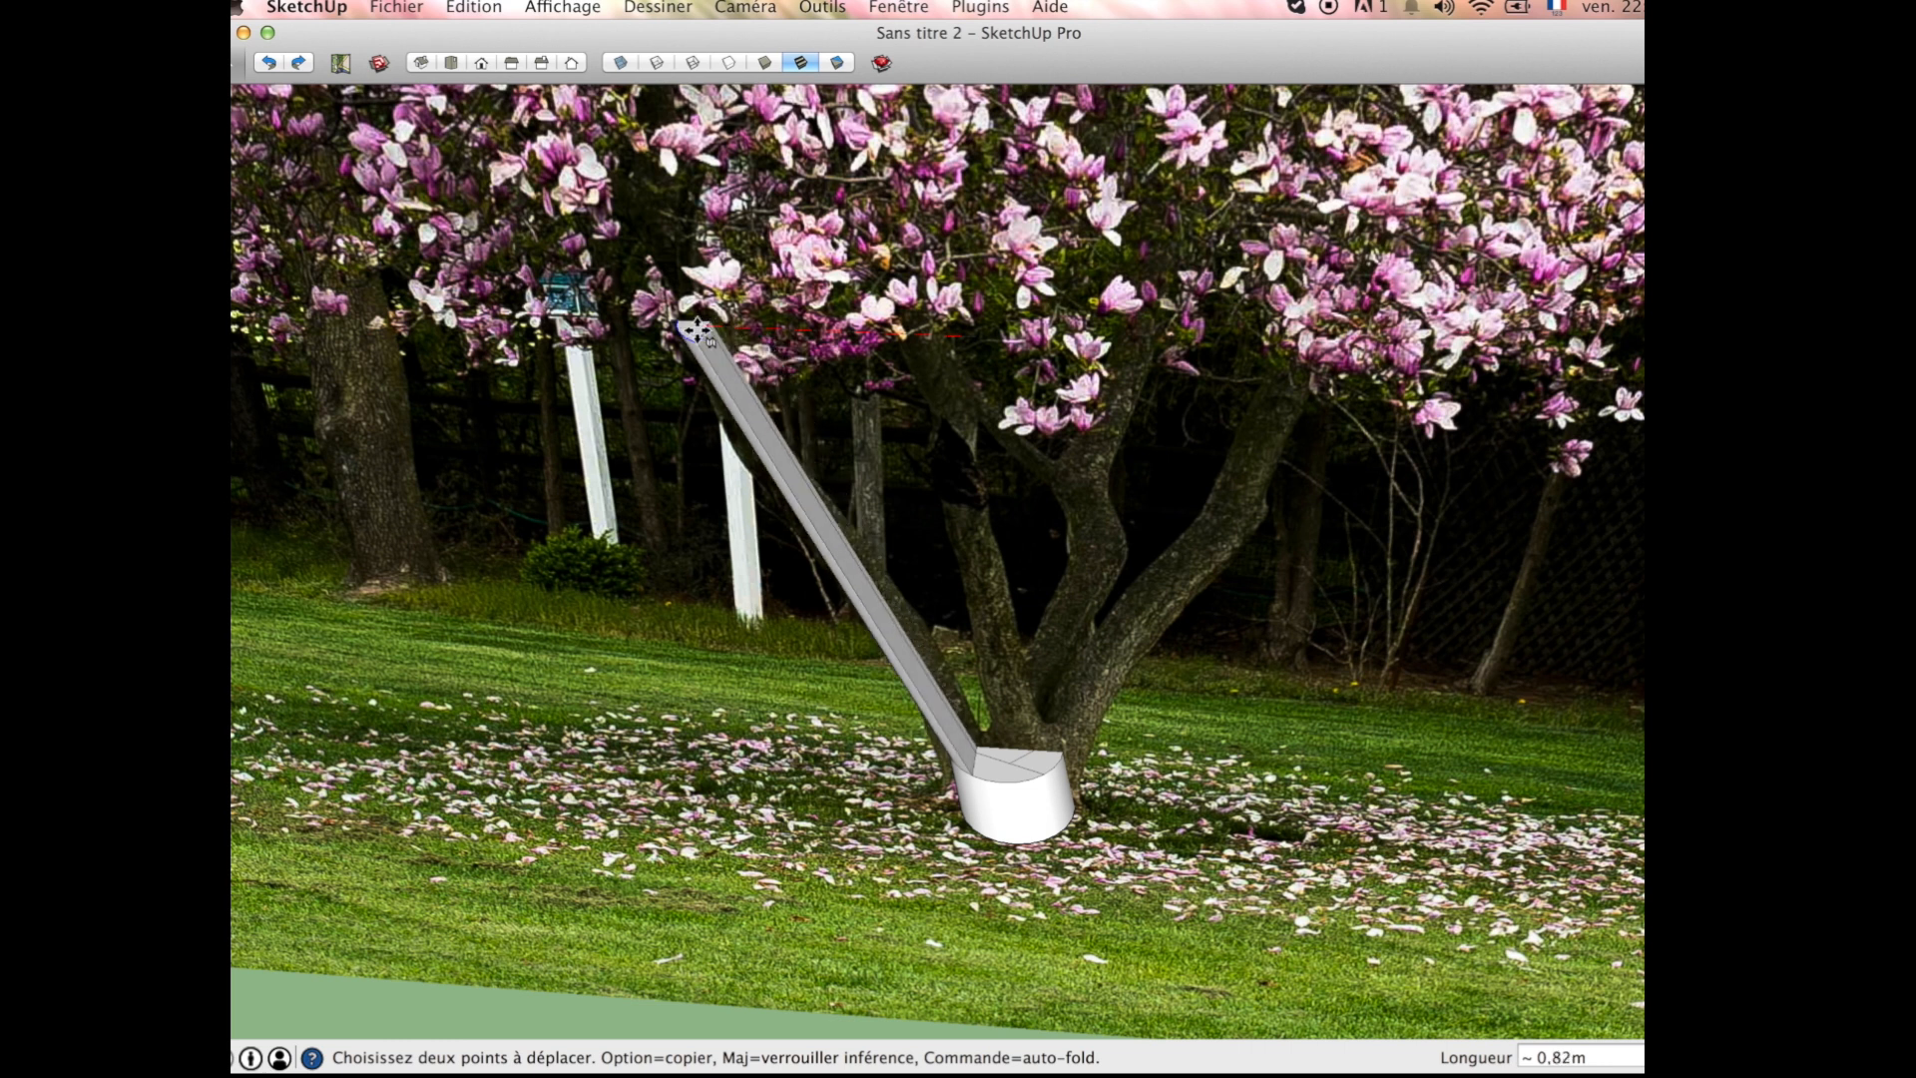
pyautogui.click(697, 330)
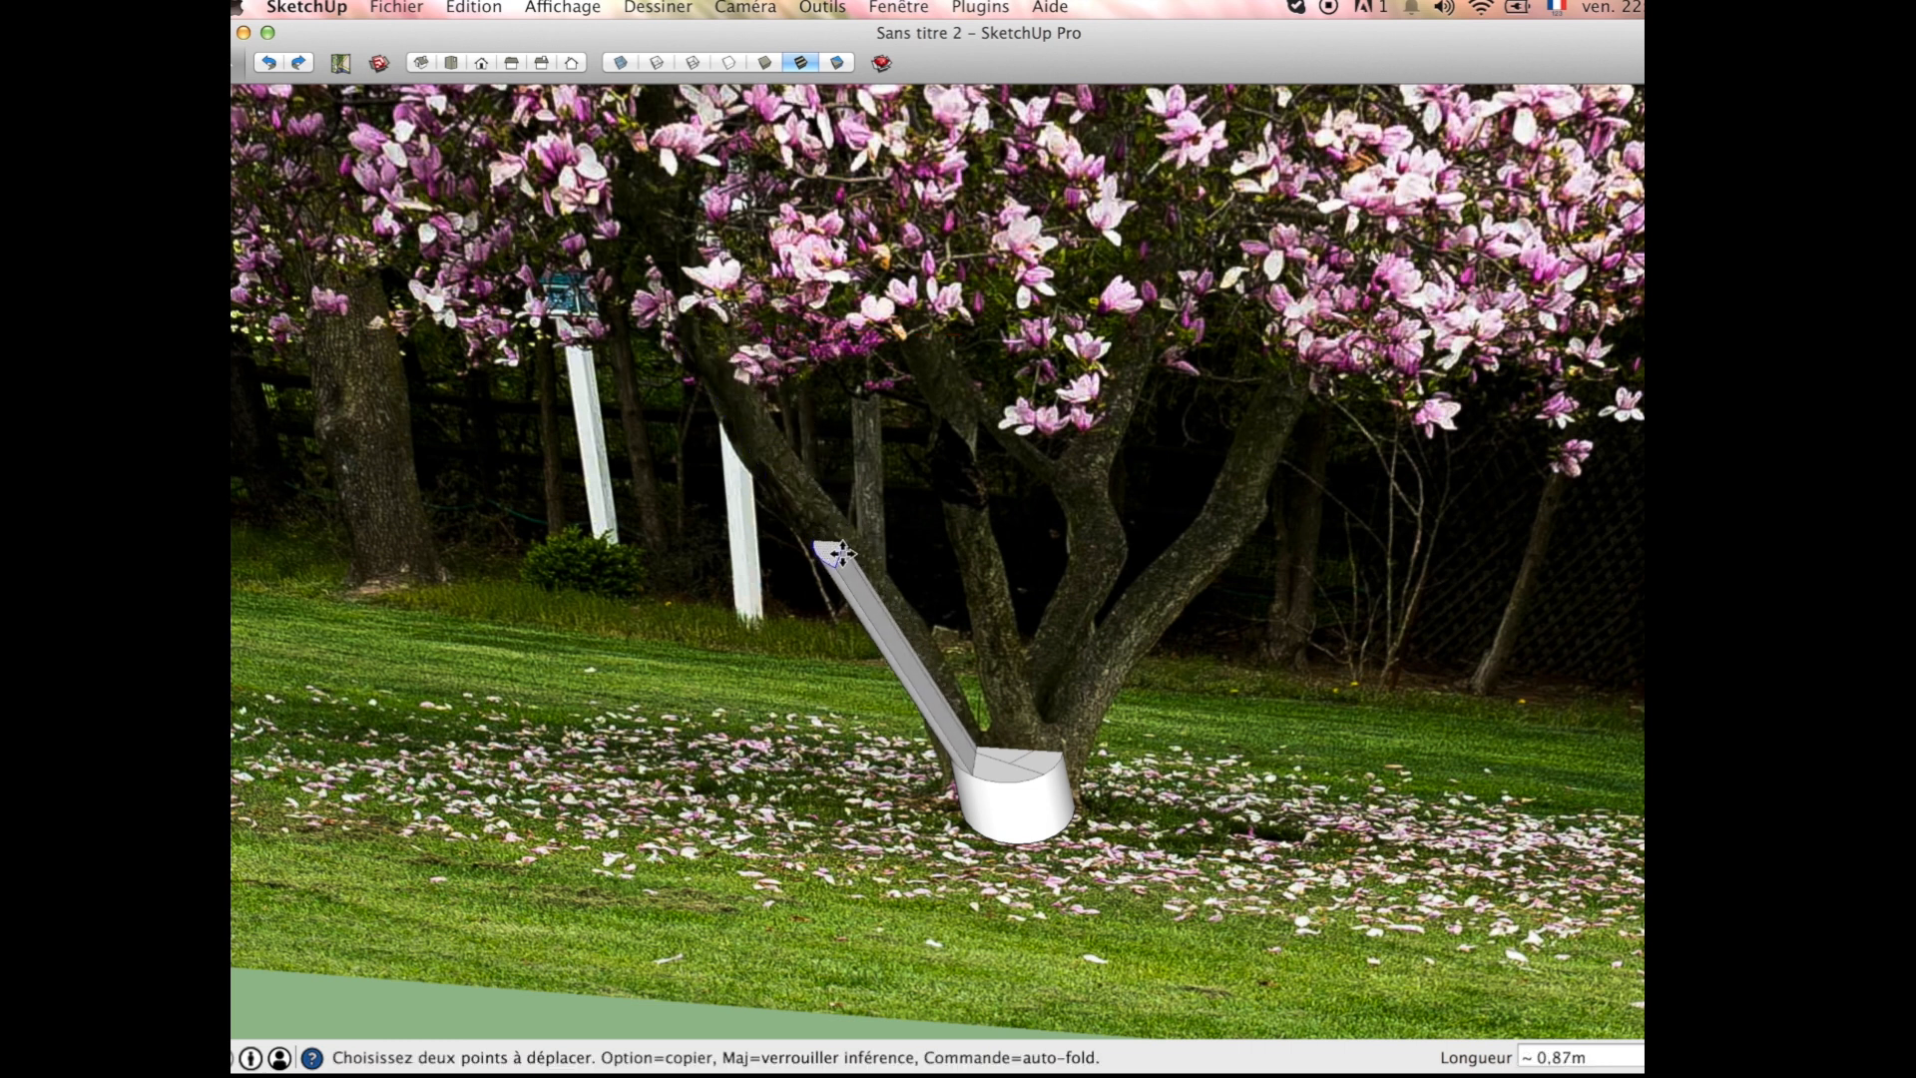
pyautogui.scroll(6, 806, 541)
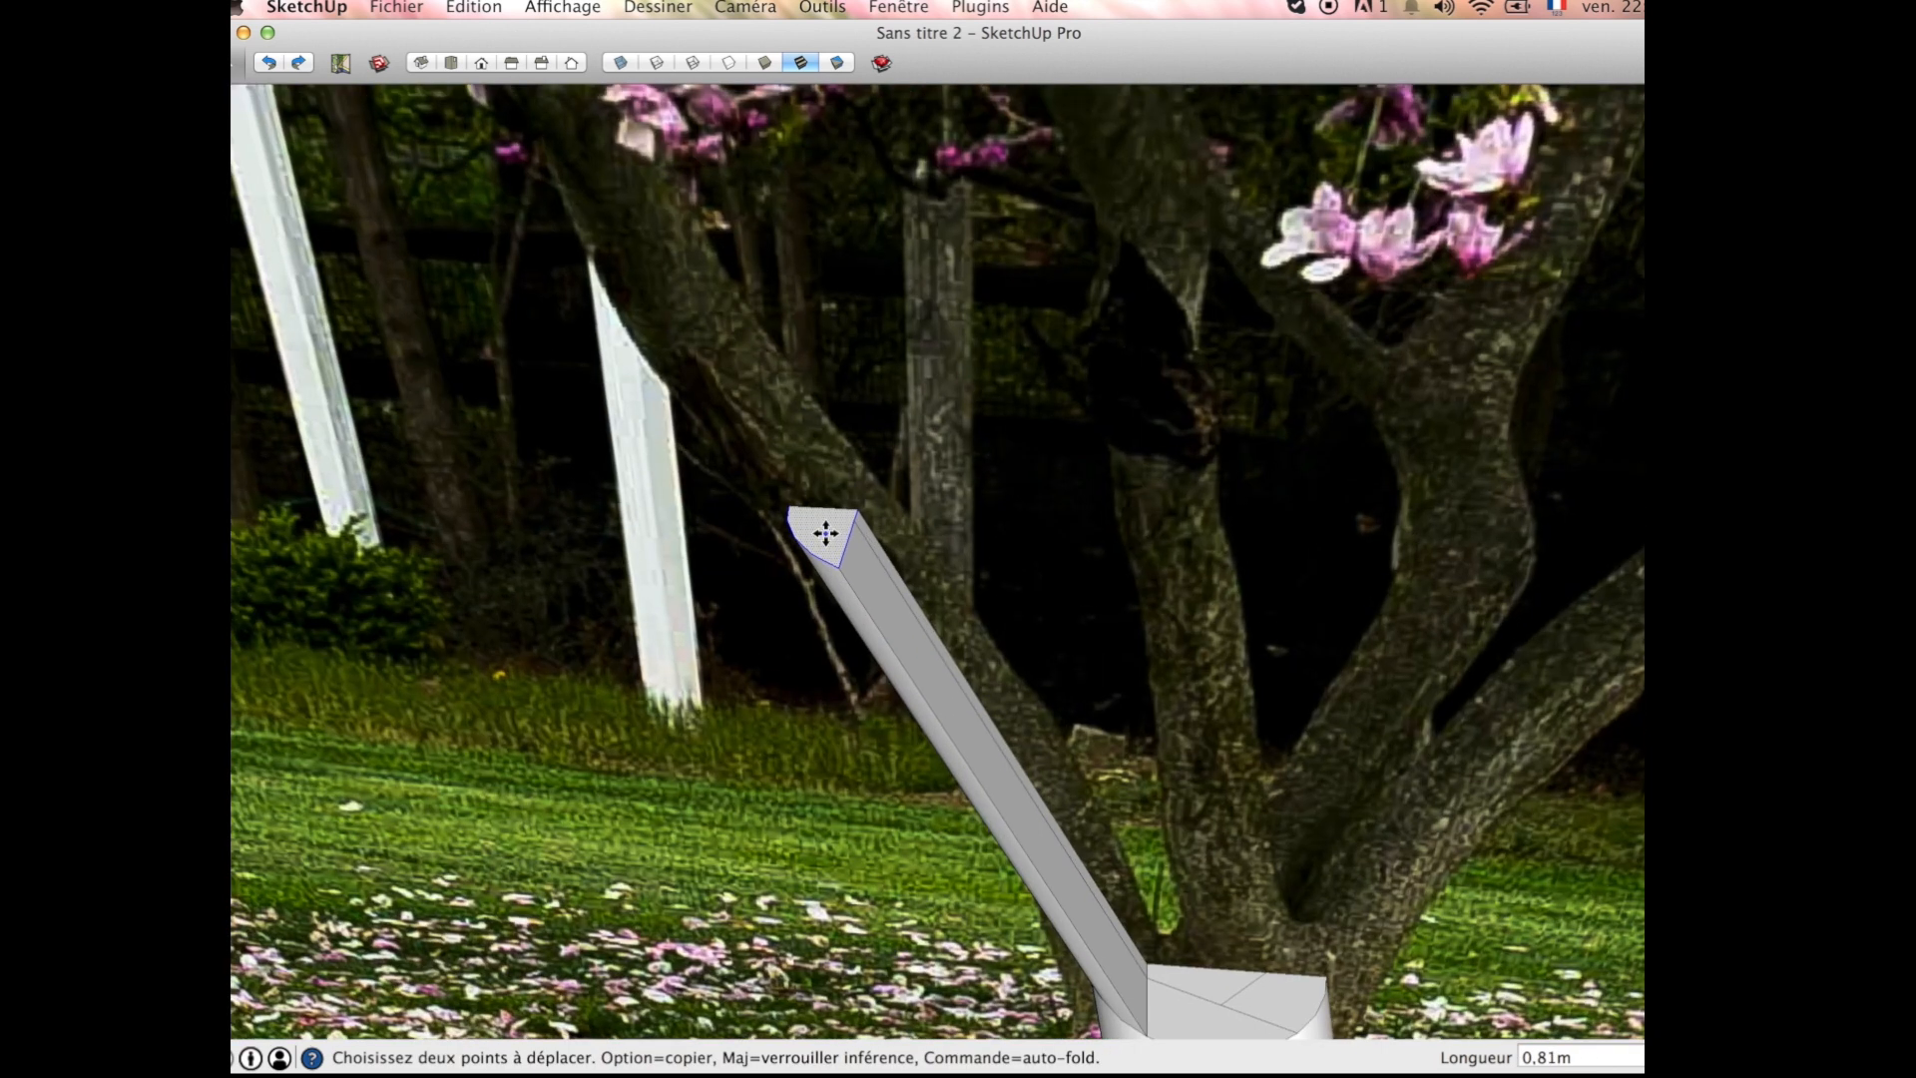
# Step: Scale the branch's end face to about 0.85 and extrude it upward as a second branch segment
pyautogui.press('s')
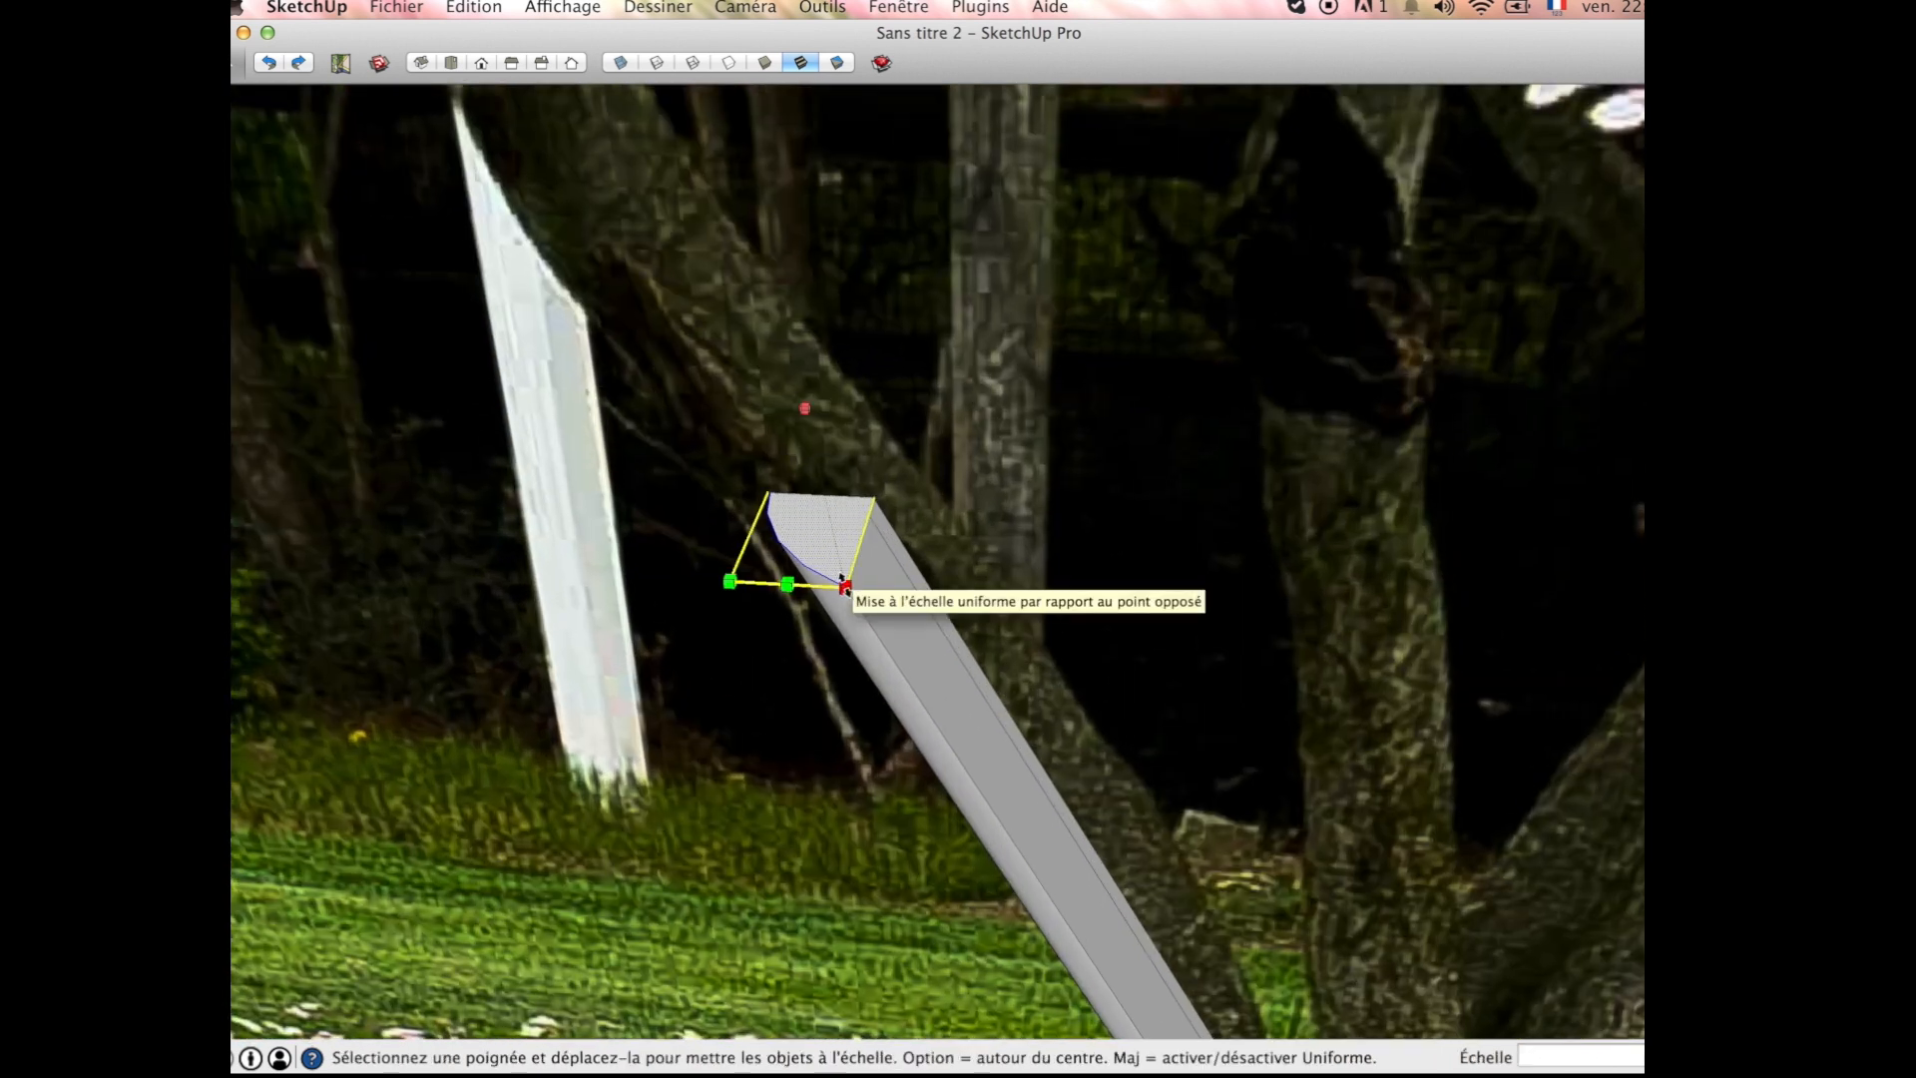
pyautogui.click(843, 584)
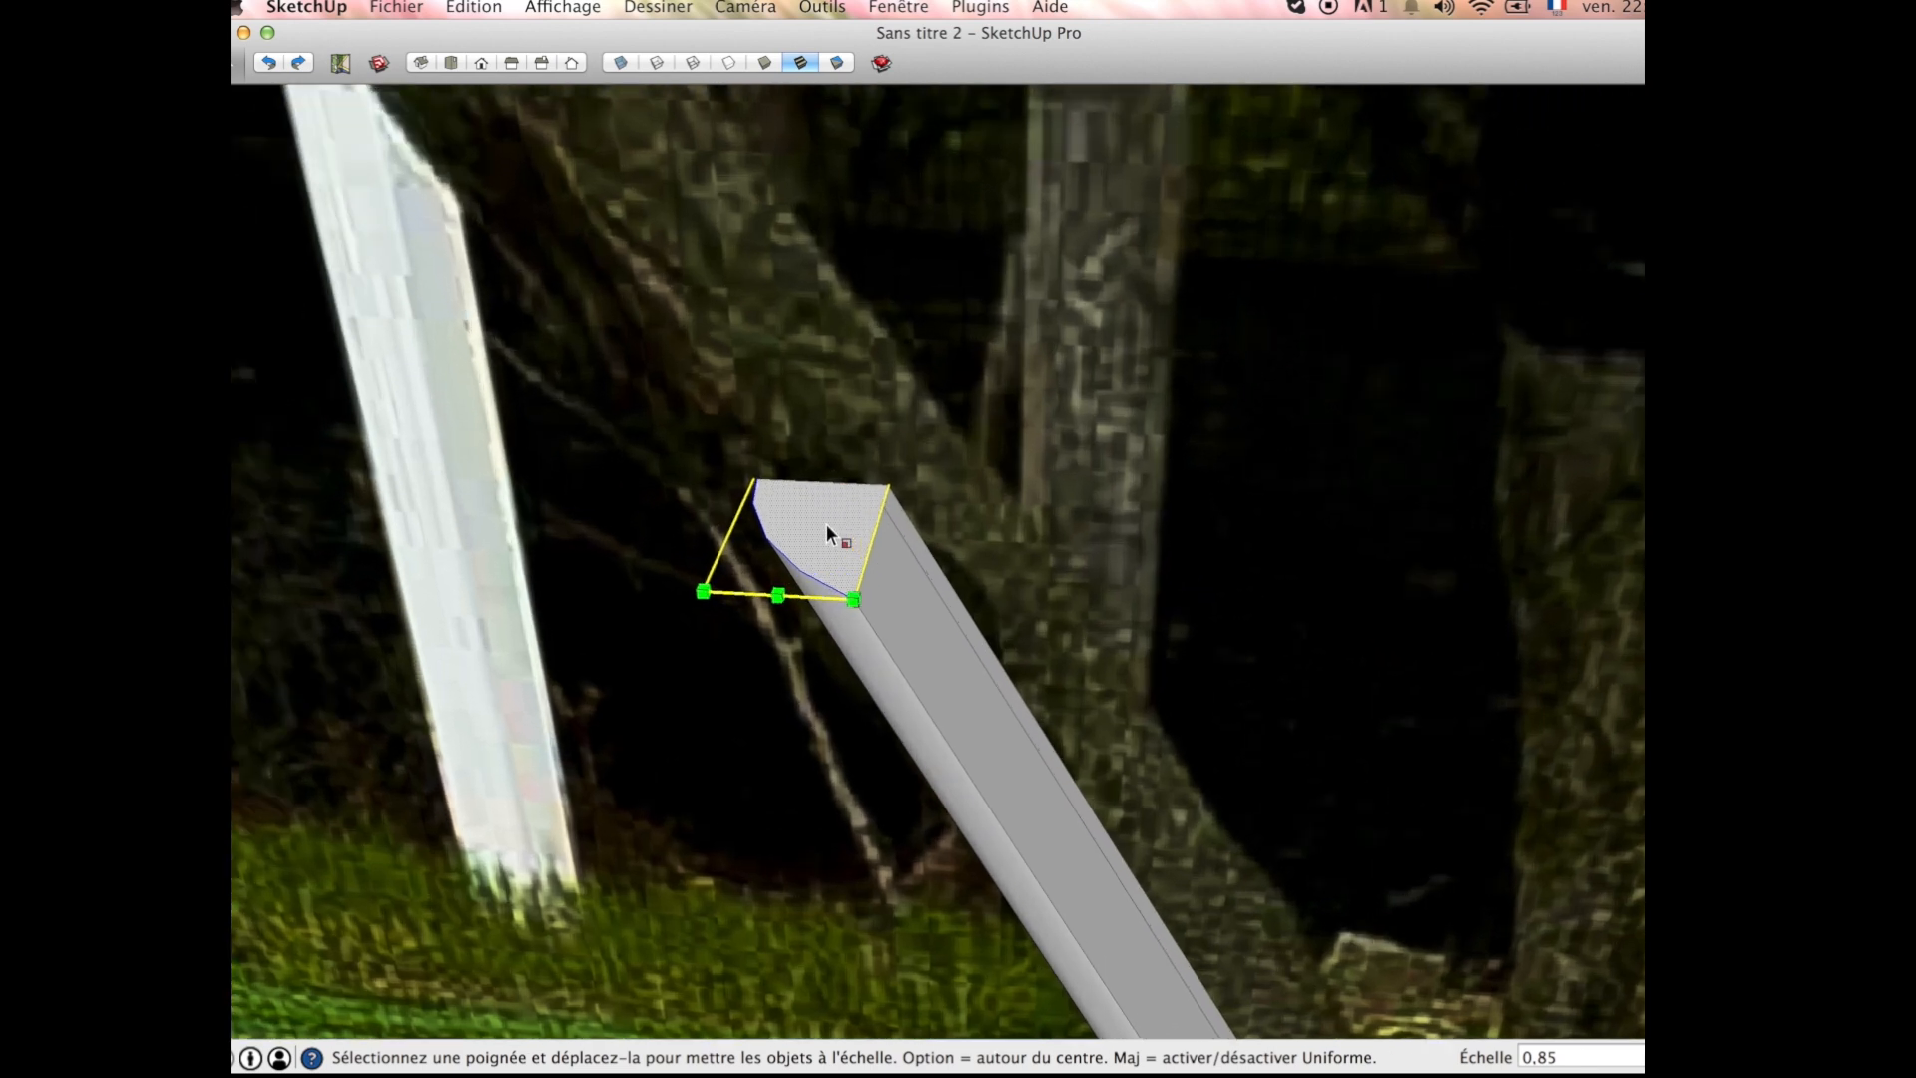
pyautogui.click(832, 530)
pyautogui.press('p')
pyautogui.click(812, 542)
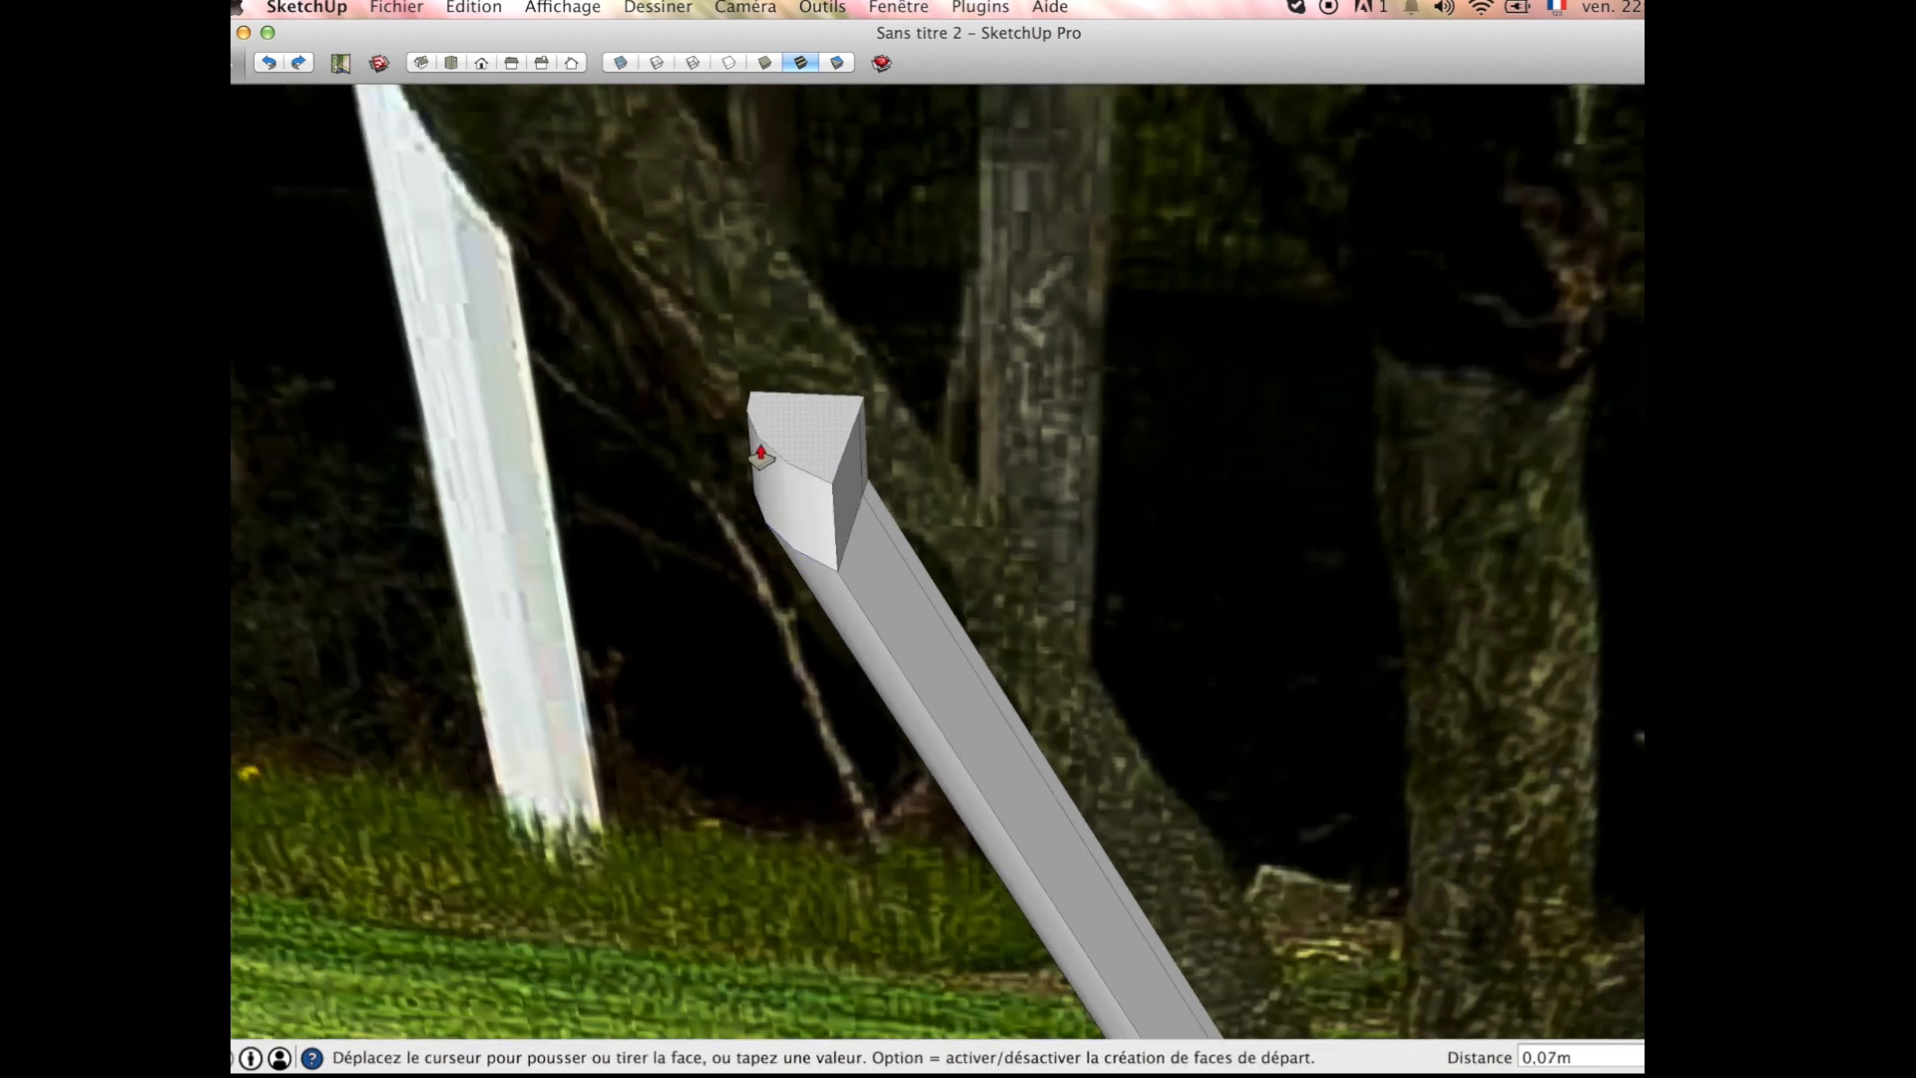
pyautogui.scroll(-2, 760, 454)
pyautogui.scroll(-2, 750, 346)
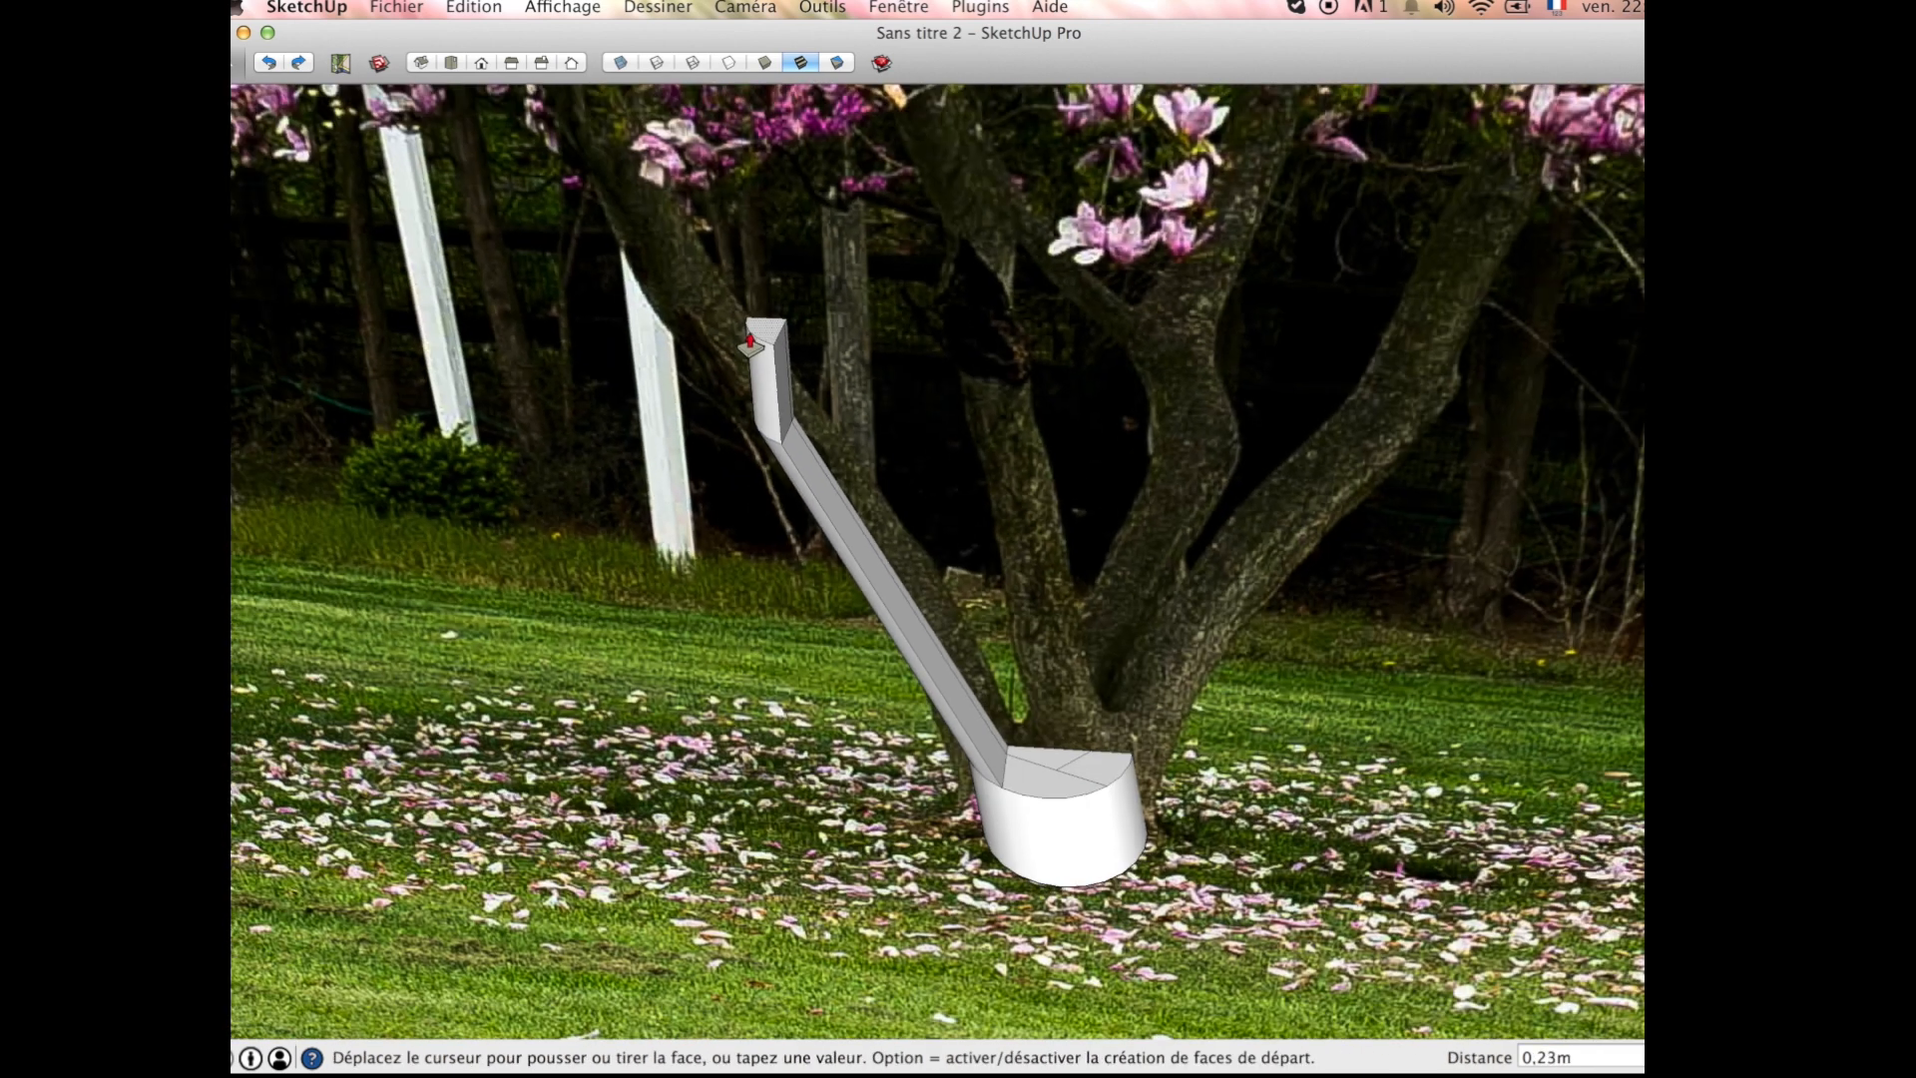
pyautogui.click(729, 232)
# Step: Scale the second segment's end face to about 0.60 and move it about 0.25 m sideways to follow the photographed limb
pyautogui.scroll(4, 743, 230)
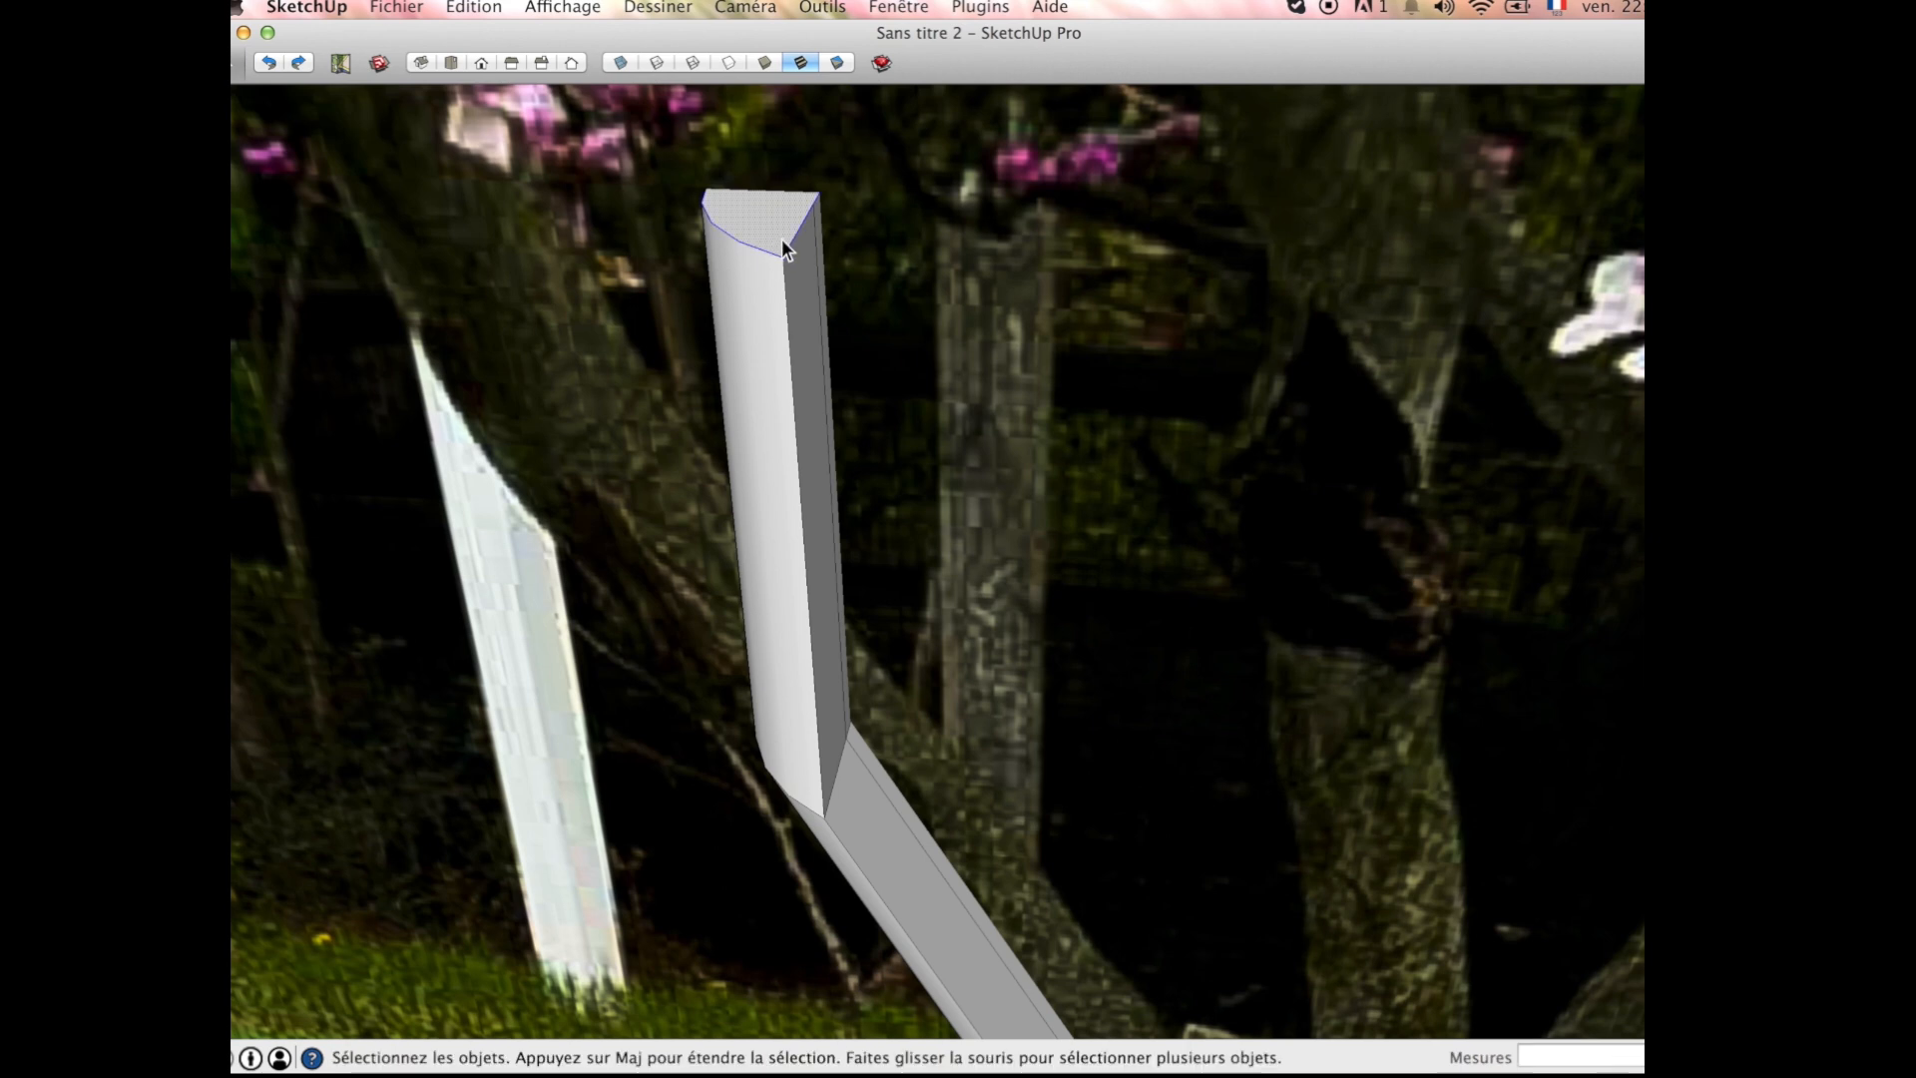
pyautogui.press('s')
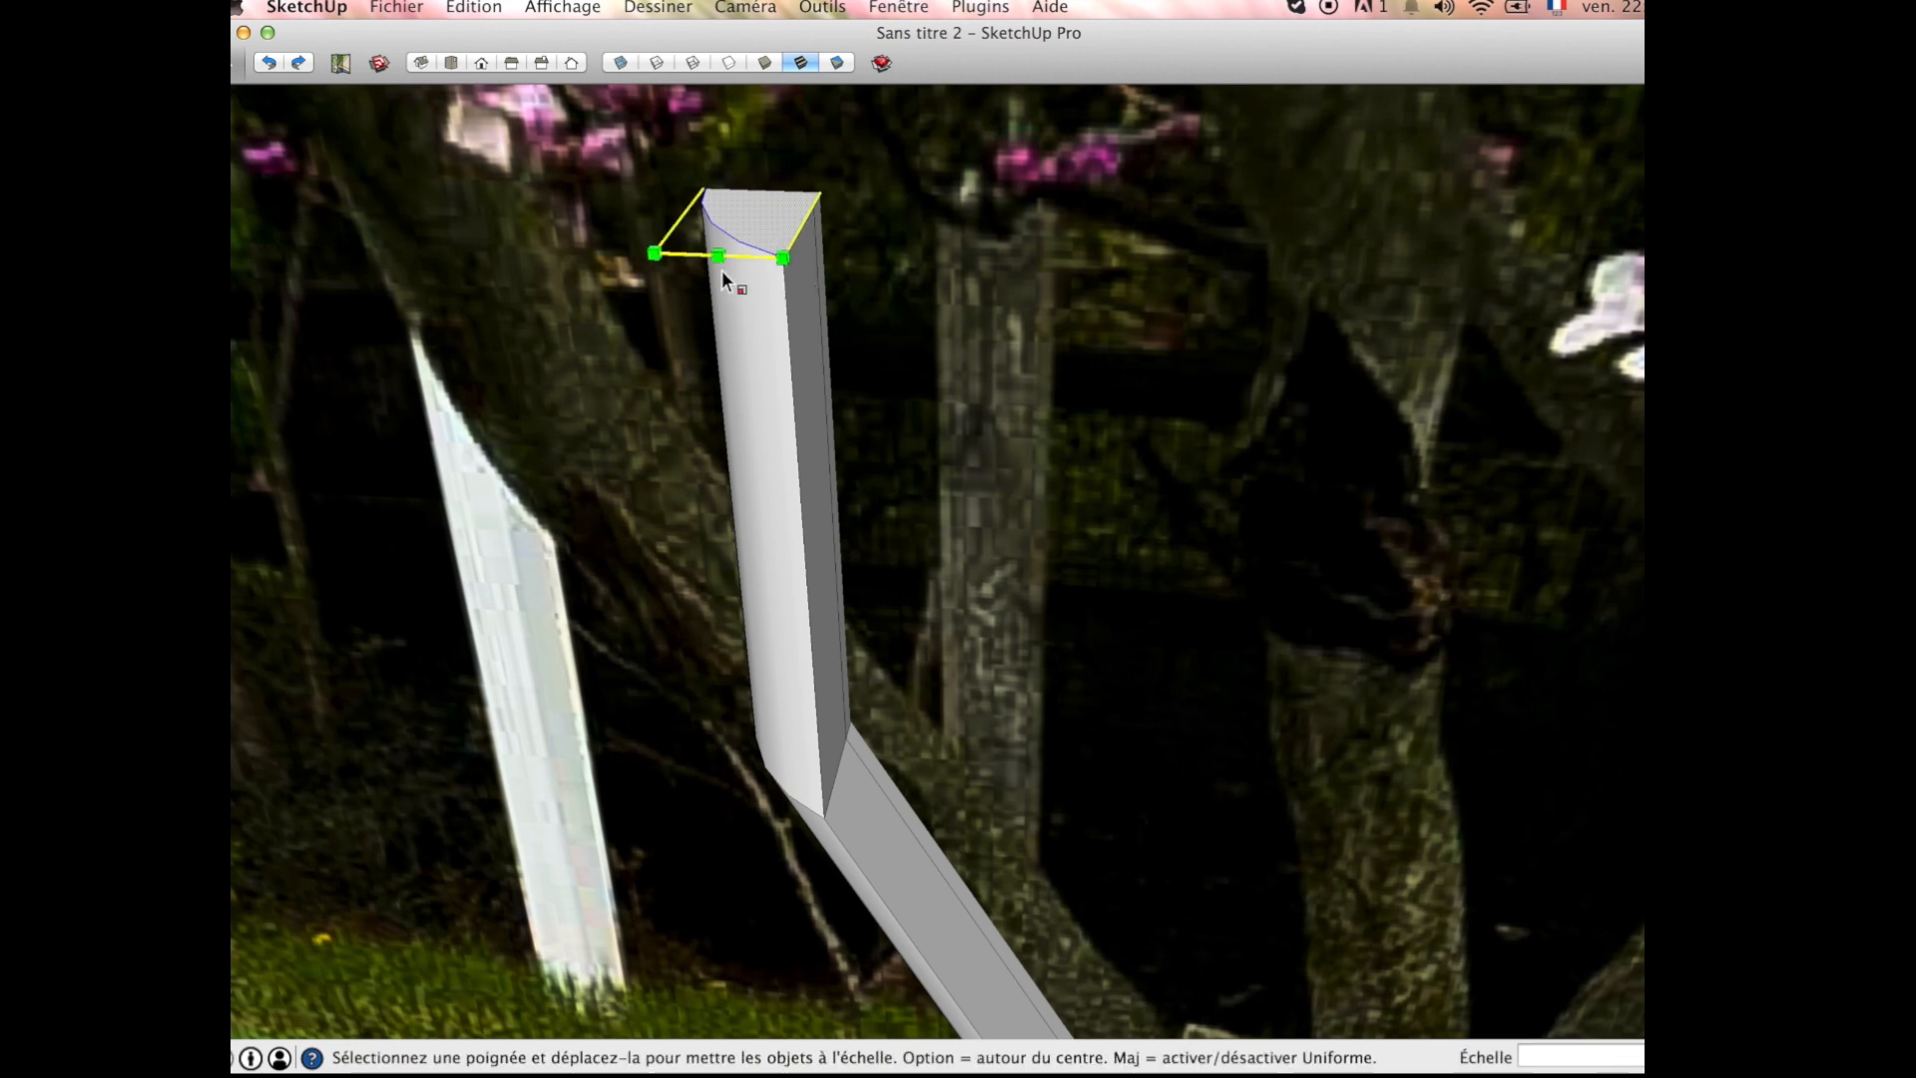
pyautogui.moveTo(719, 257); pyautogui.dragTo(734, 231)
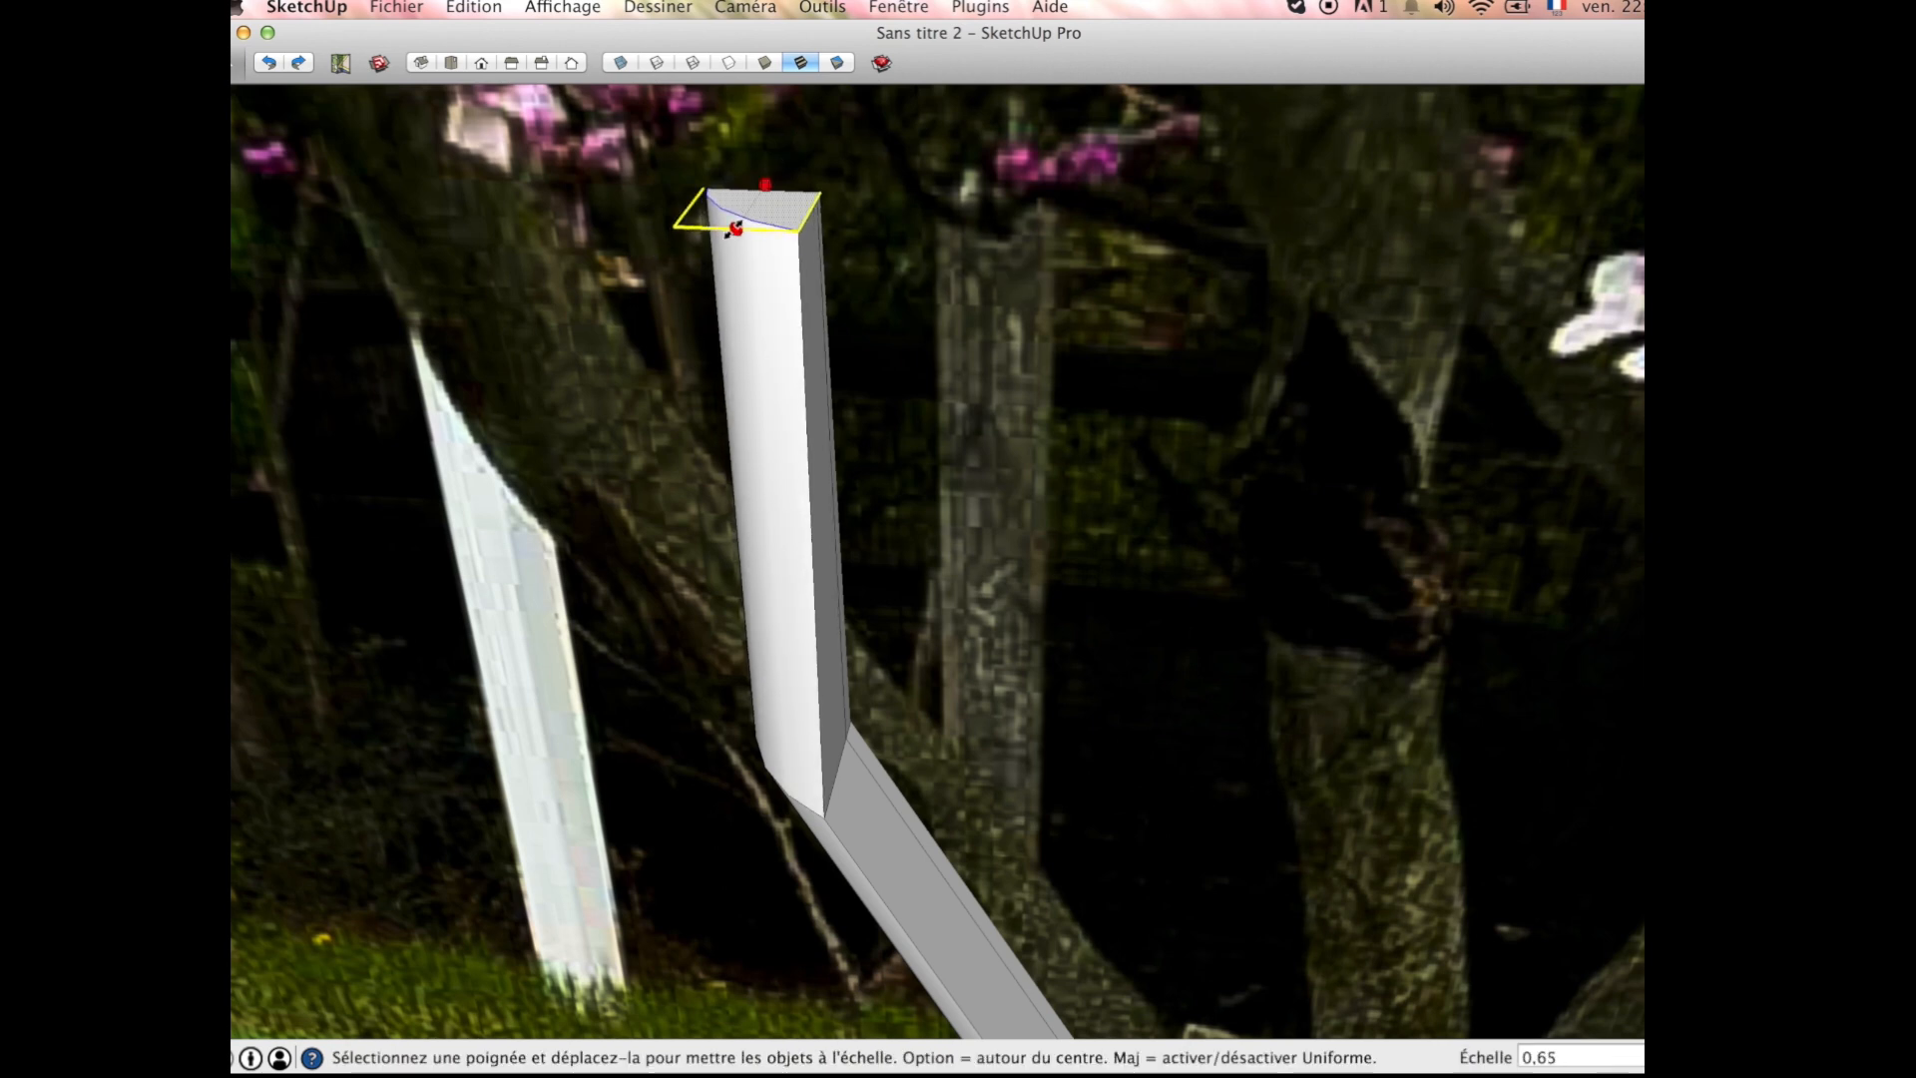
pyautogui.scroll(-5, 843, 292)
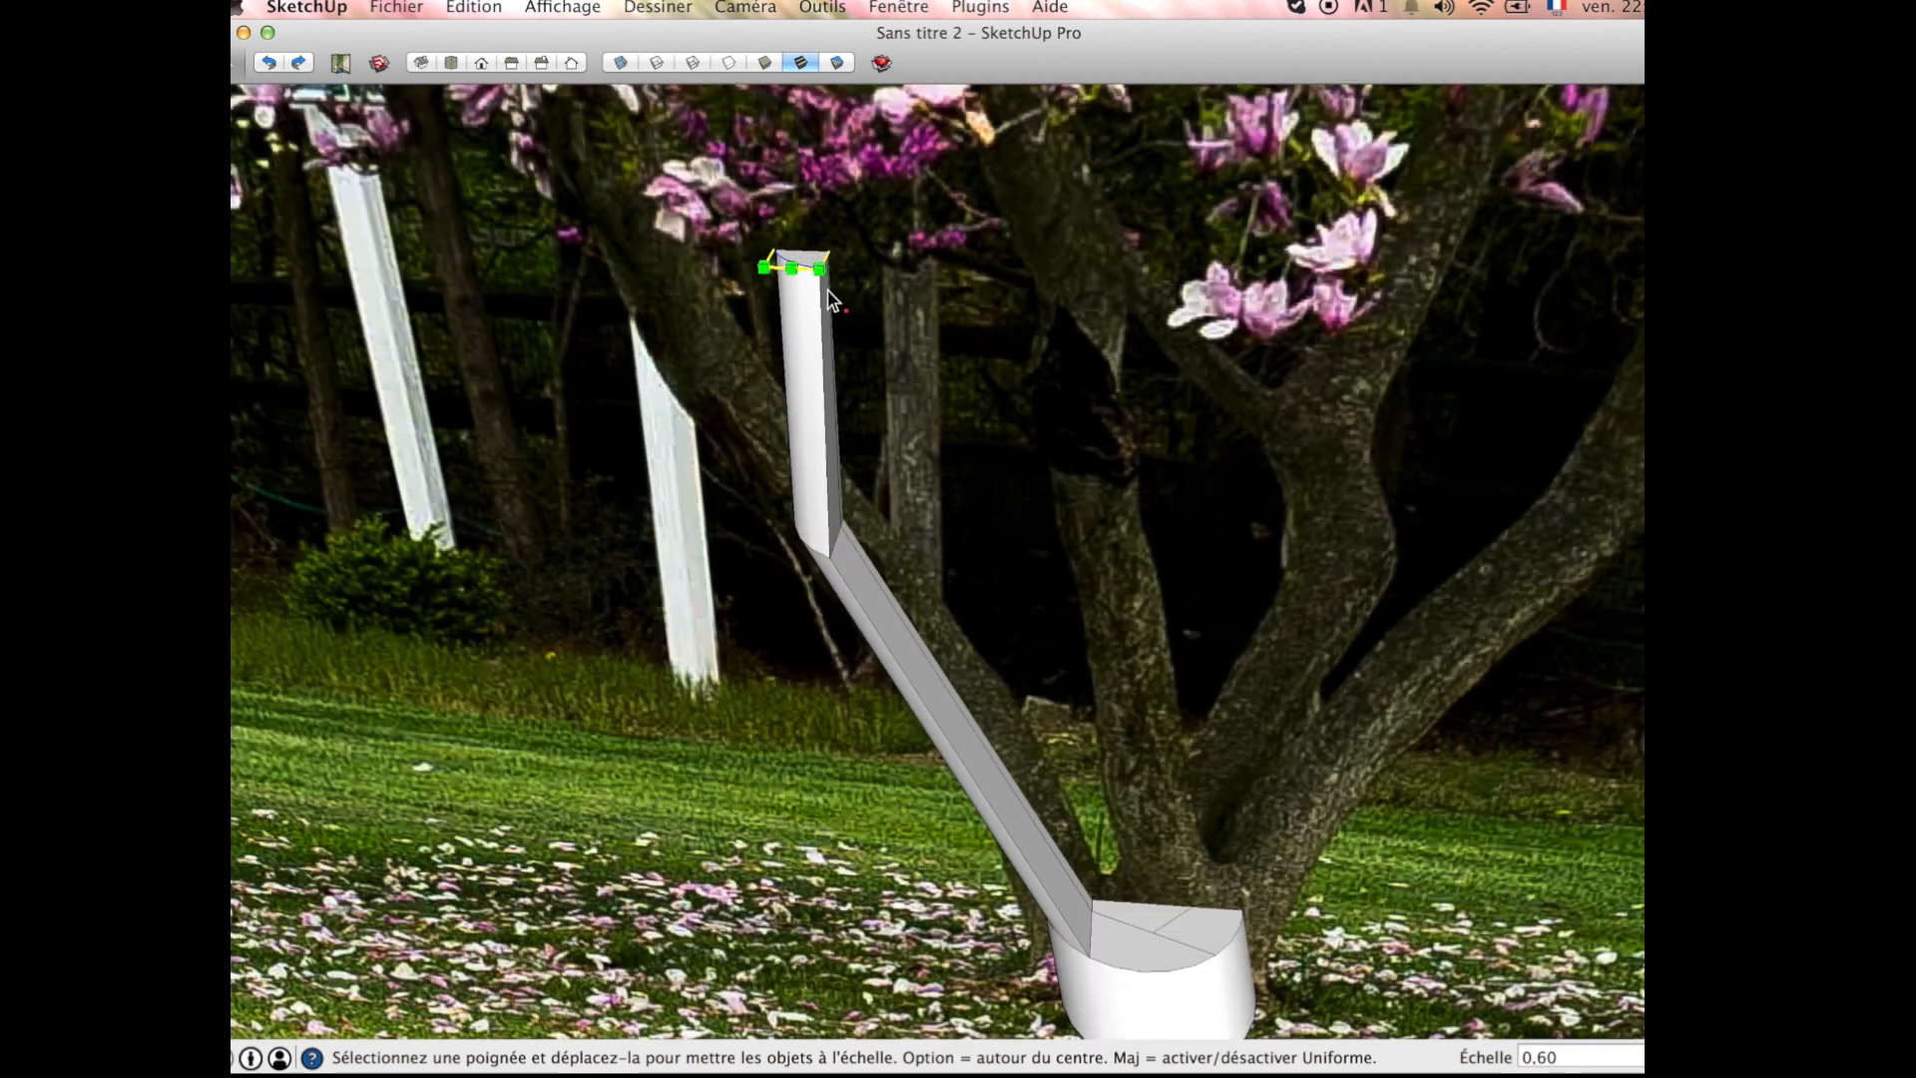
pyautogui.press('m')
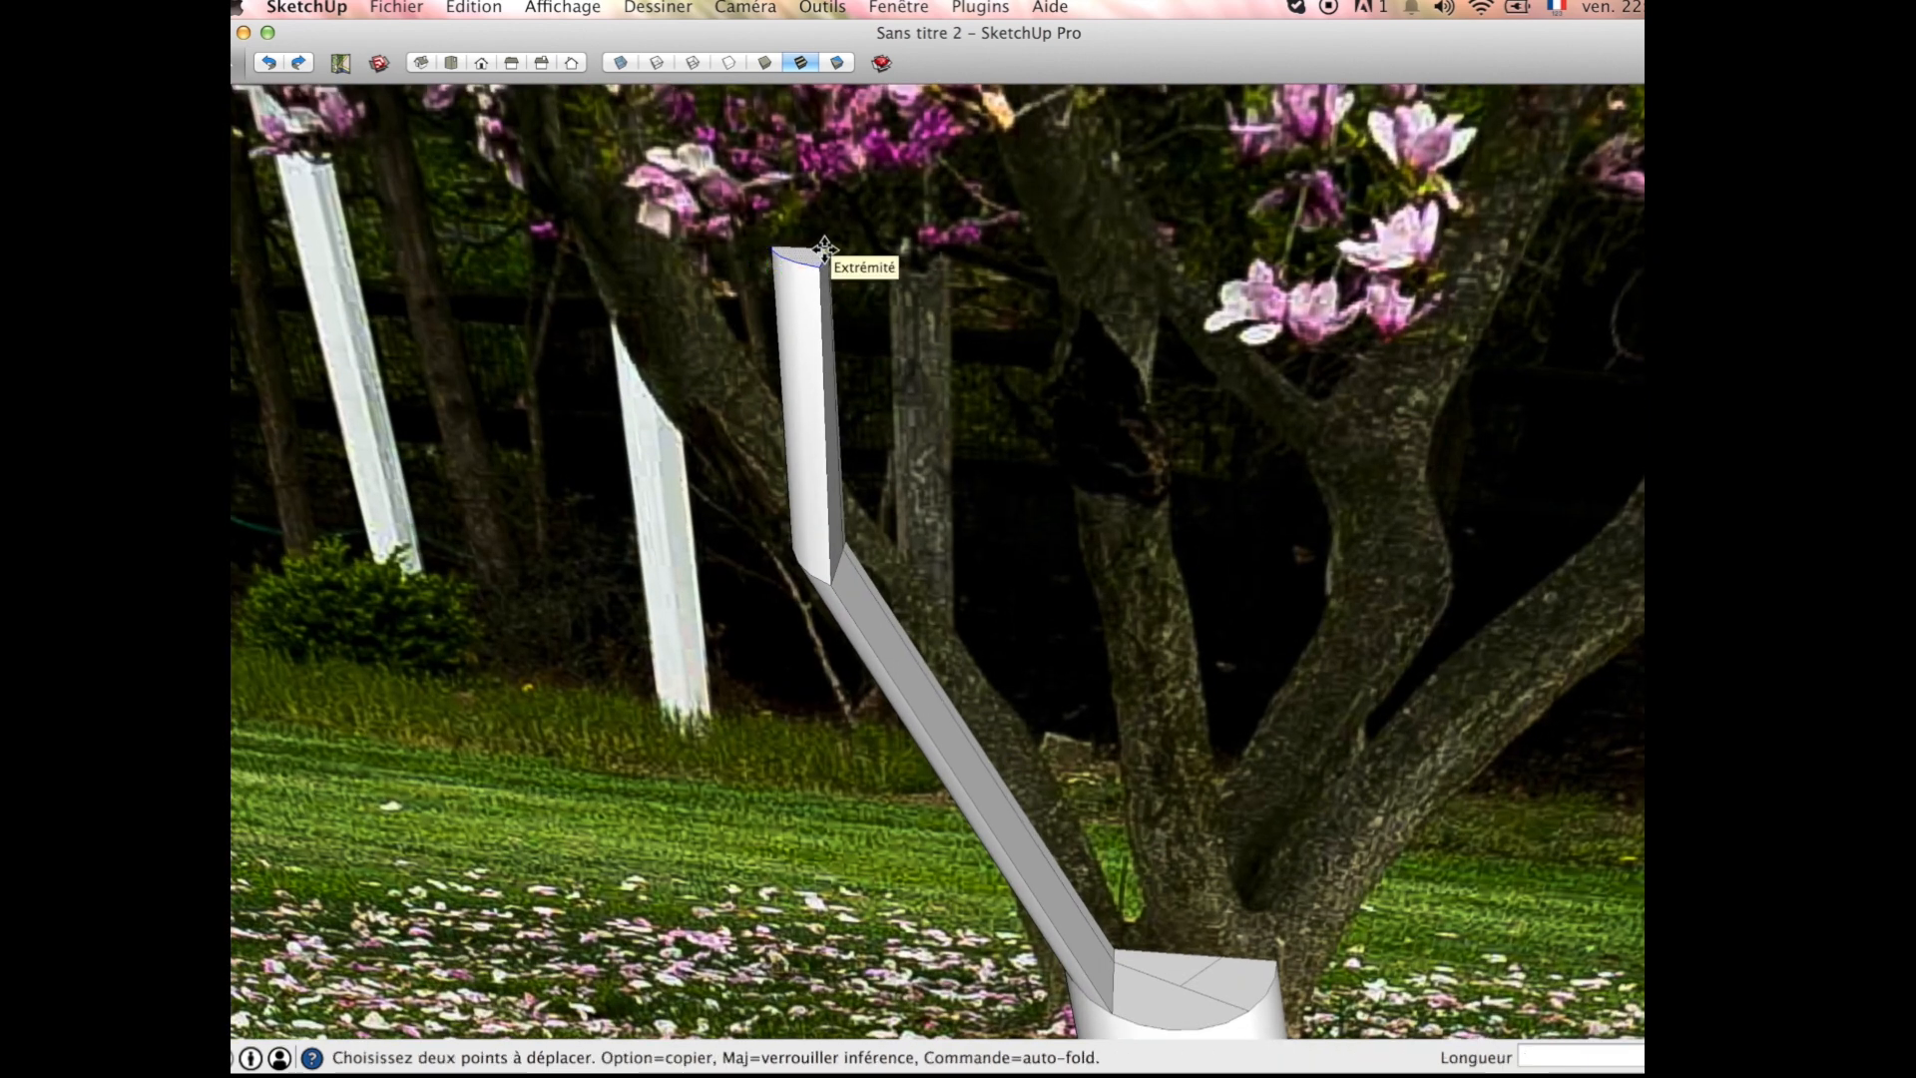
pyautogui.click(821, 254)
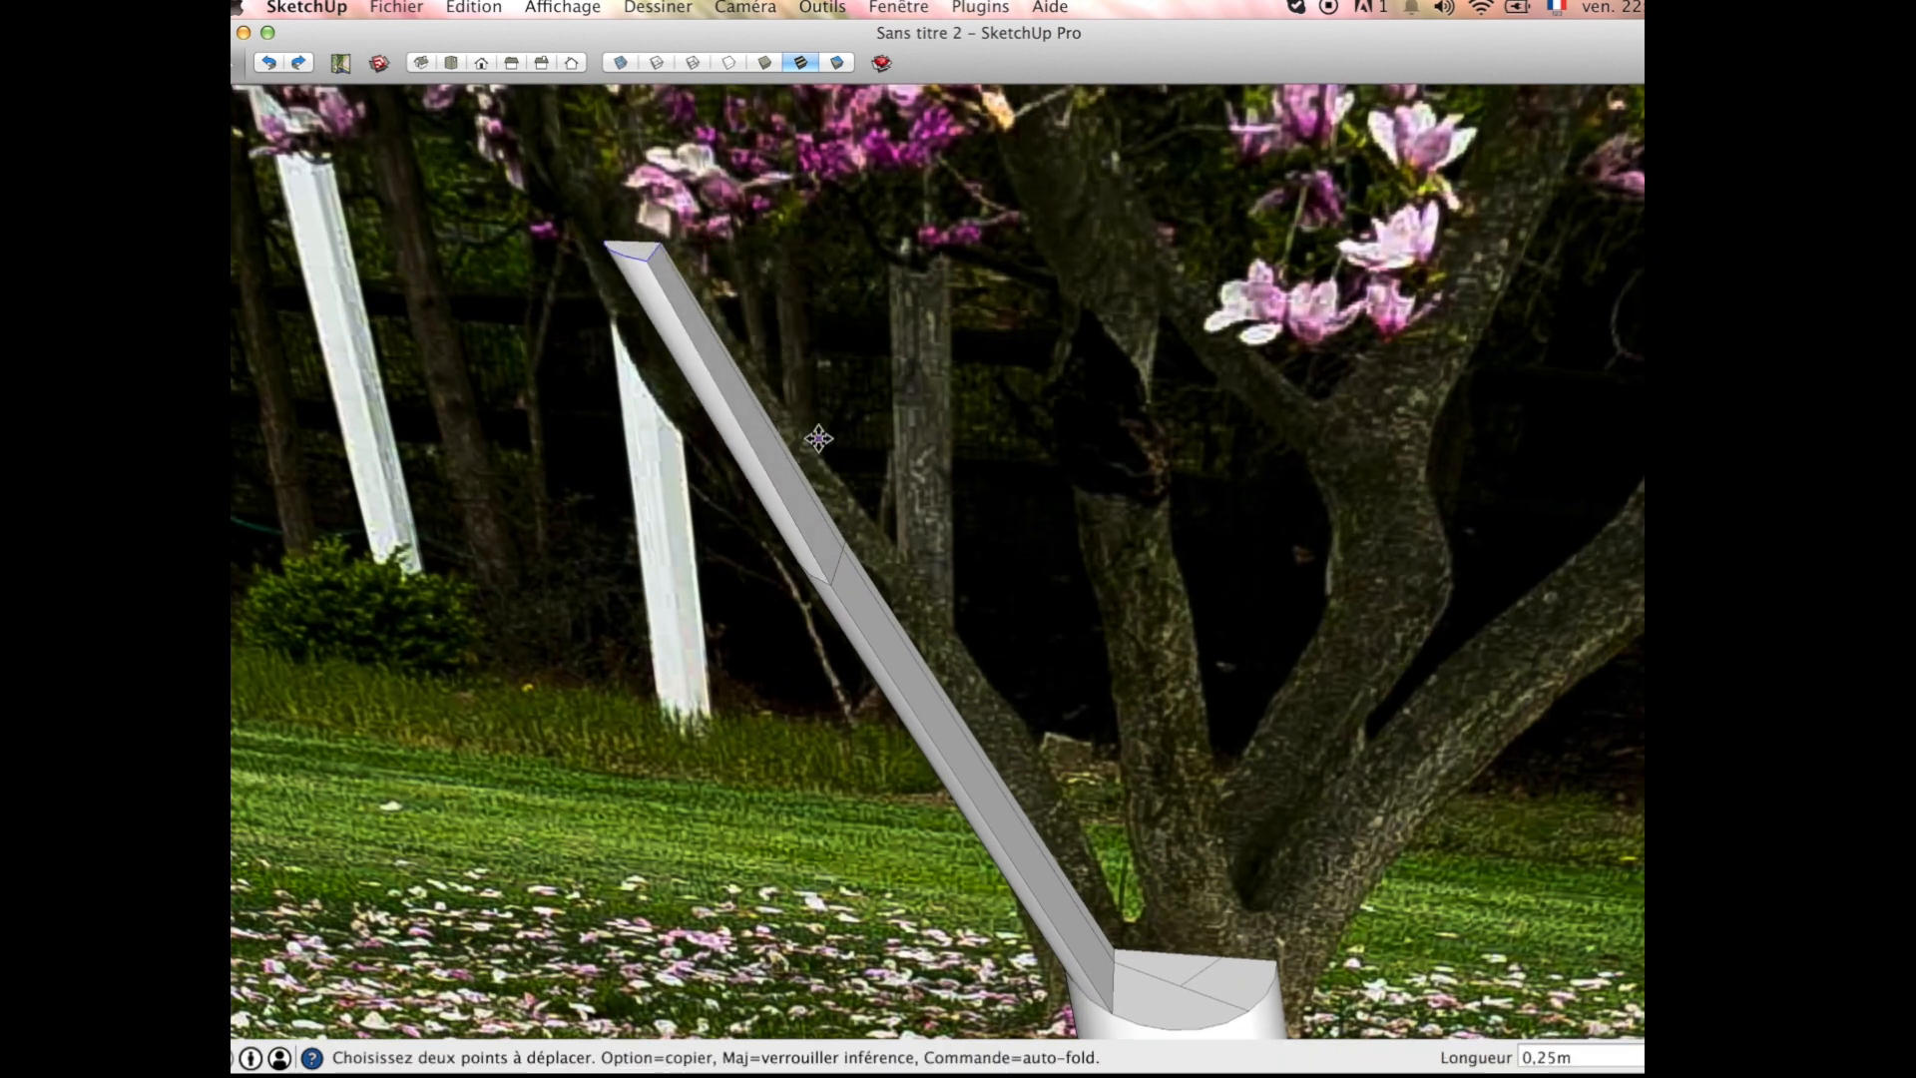
pyautogui.scroll(-5, 698, 300)
pyautogui.scroll(7, 733, 364)
pyautogui.scroll(4, 766, 375)
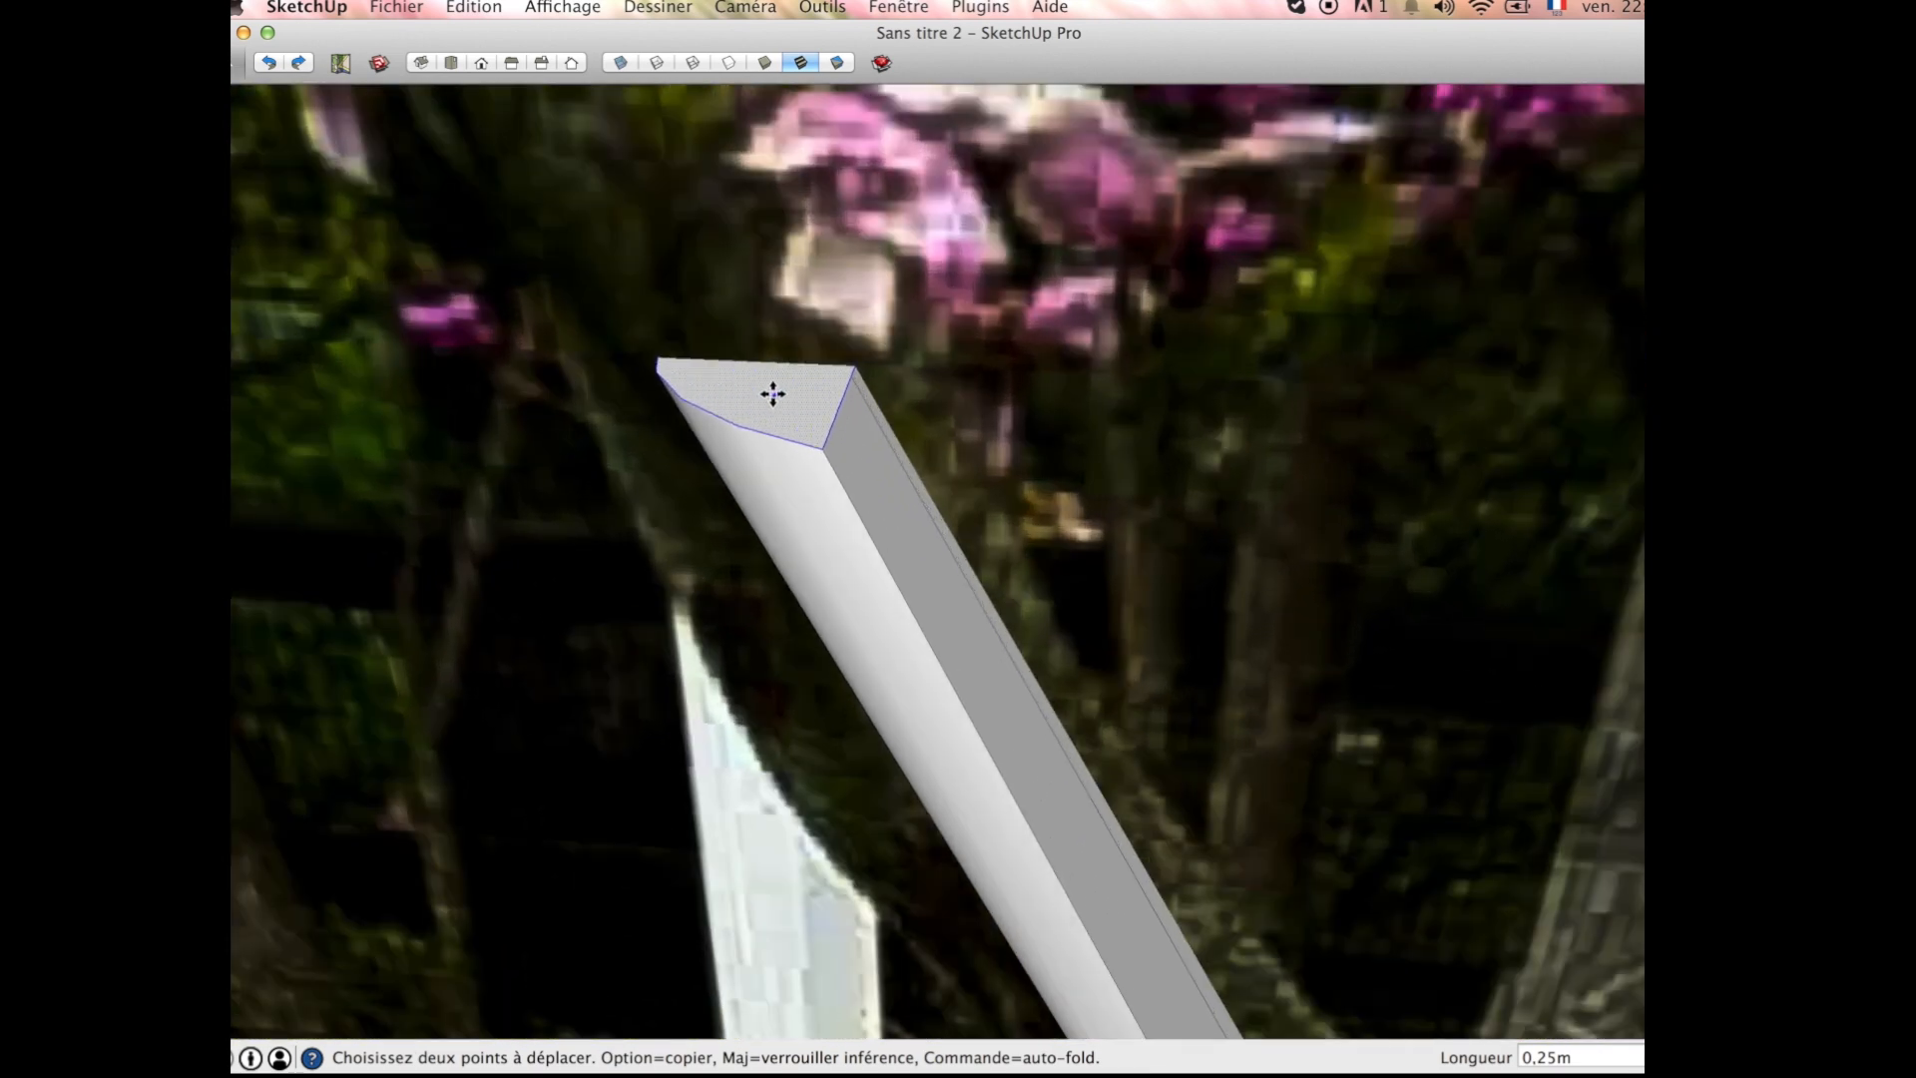
pyautogui.moveTo(822, 410); pyautogui.dragTo(840, 461, button='middle')
pyautogui.press('l')
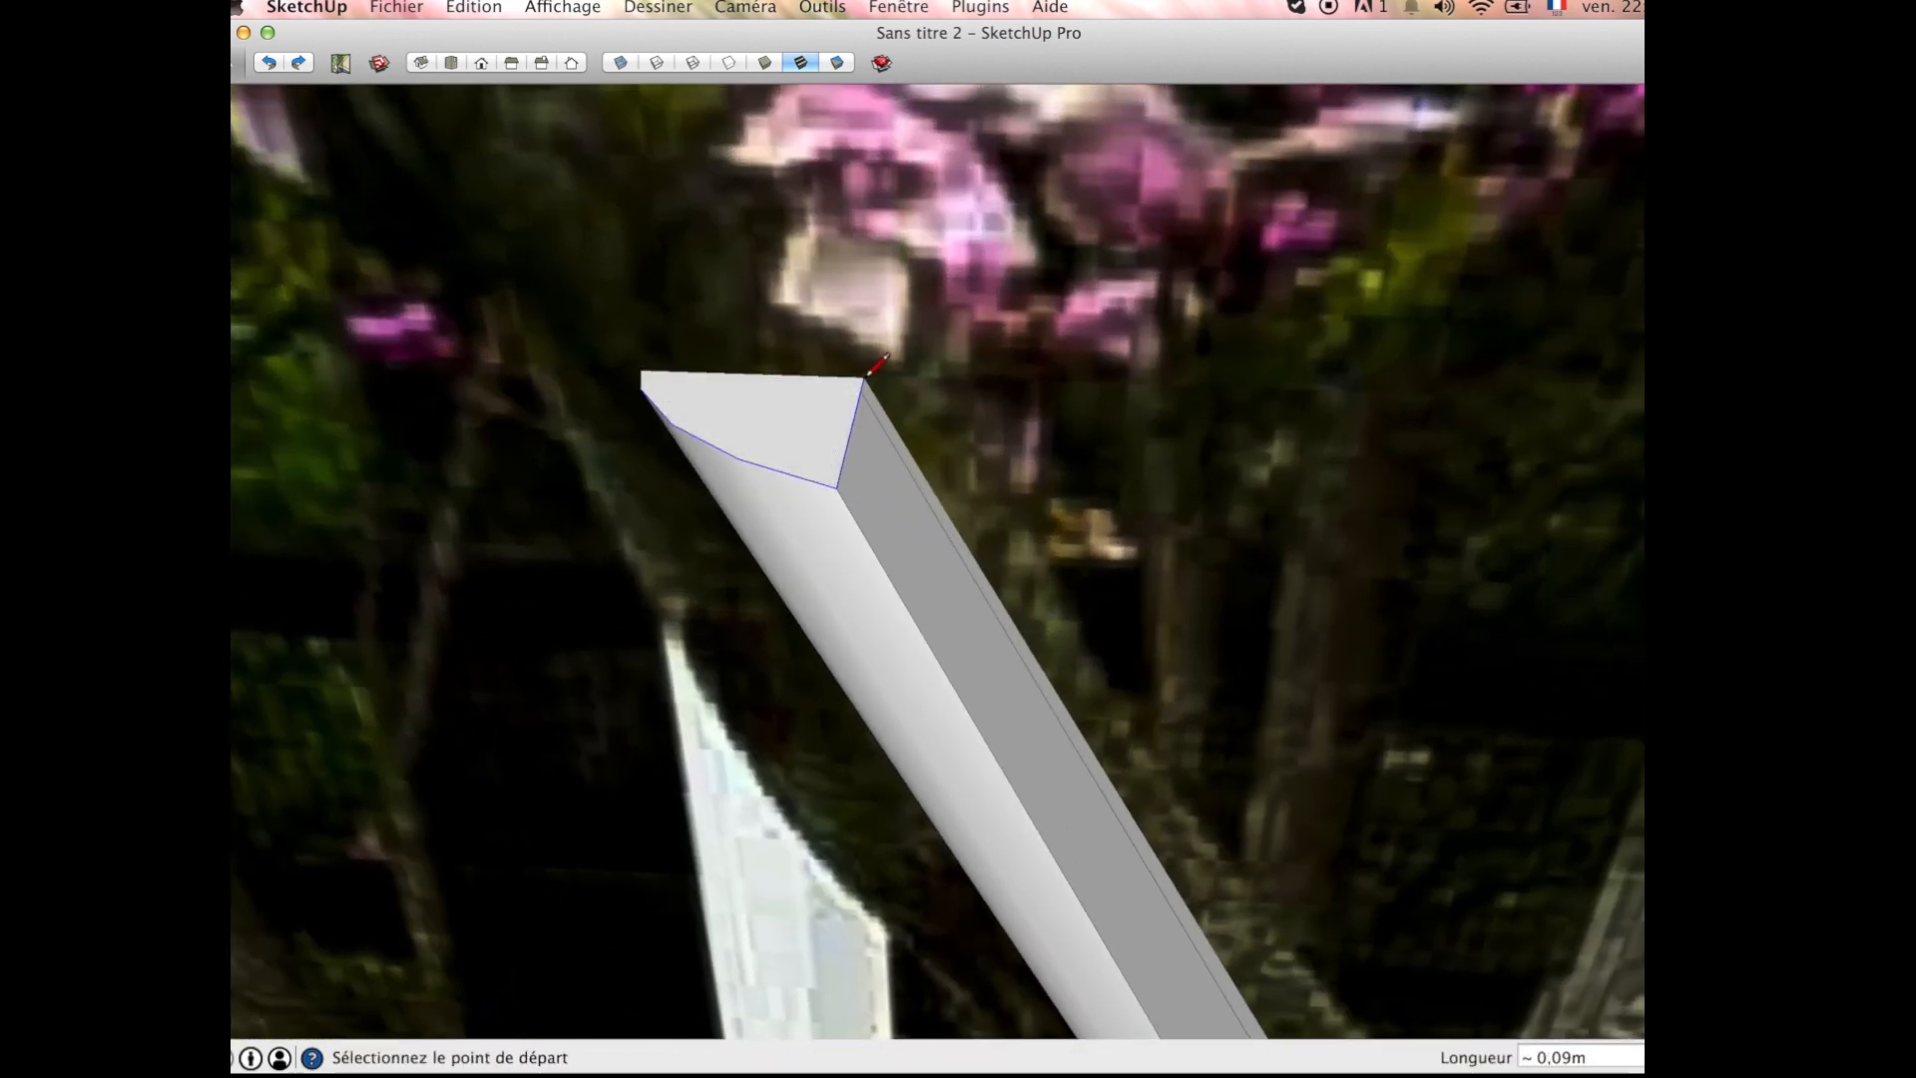
pyautogui.scroll(-7, 868, 431)
pyautogui.moveTo(868, 431); pyautogui.dragTo(840, 424, button='middle')
pyautogui.scroll(6, 885, 397)
pyautogui.press('space')
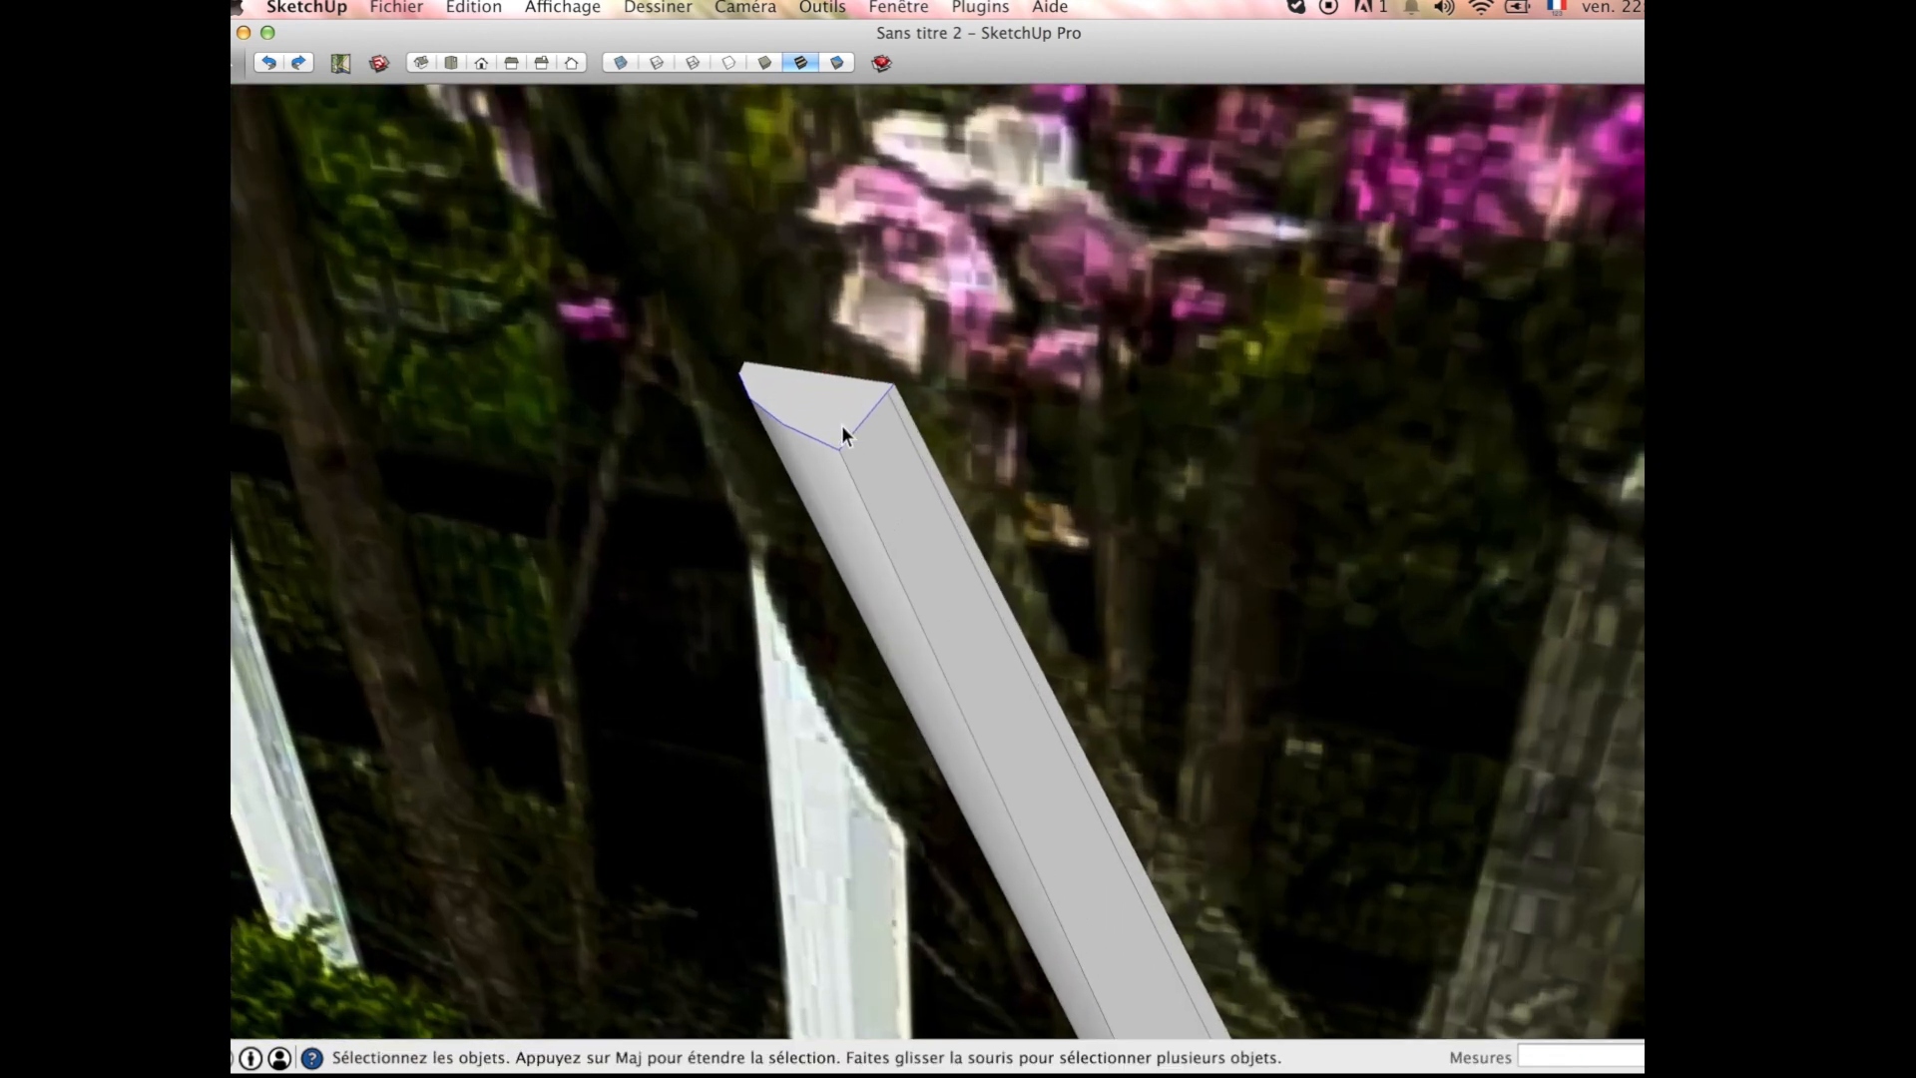
# Step: Extrude the second segment's end face upward by about 0.17 m as a third branch segment
pyautogui.press('p')
pyautogui.click(841, 423)
pyautogui.scroll(-5, 841, 423)
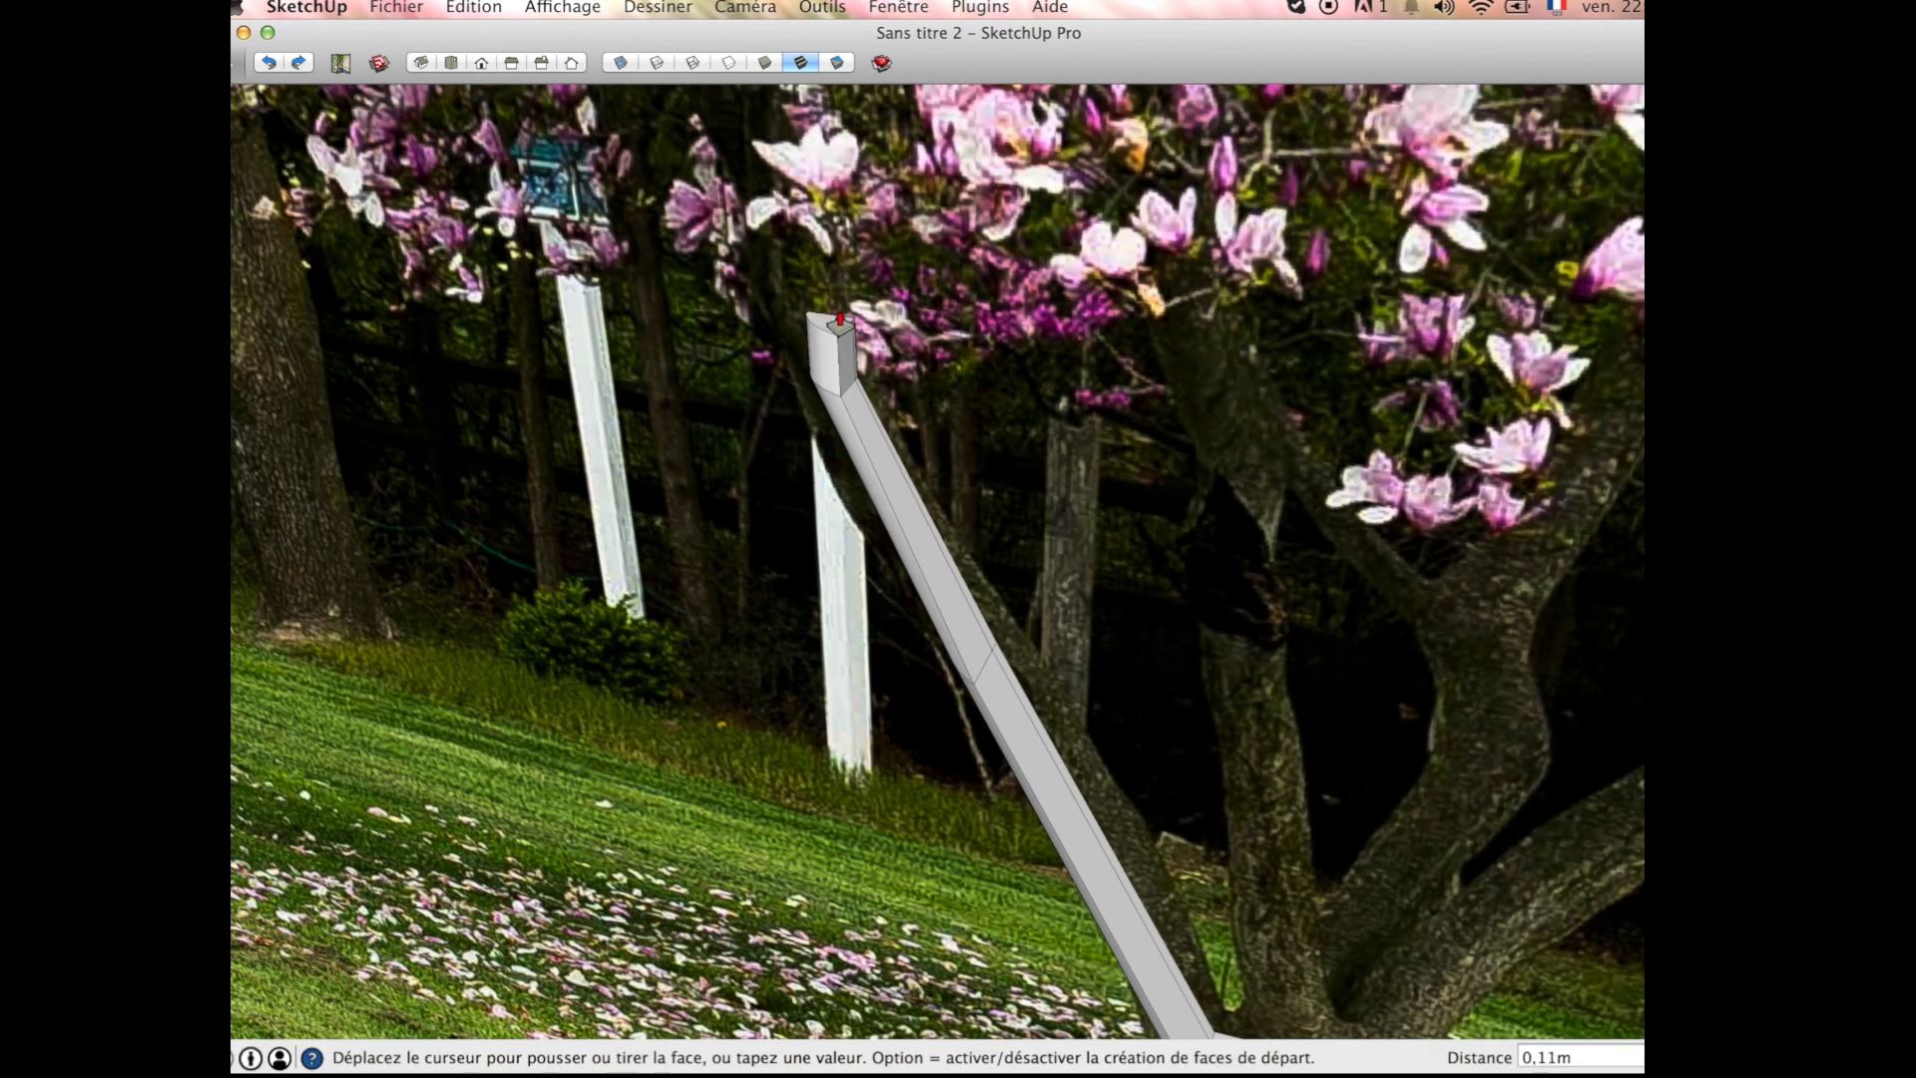
pyautogui.click(840, 322)
pyautogui.scroll(5, 834, 310)
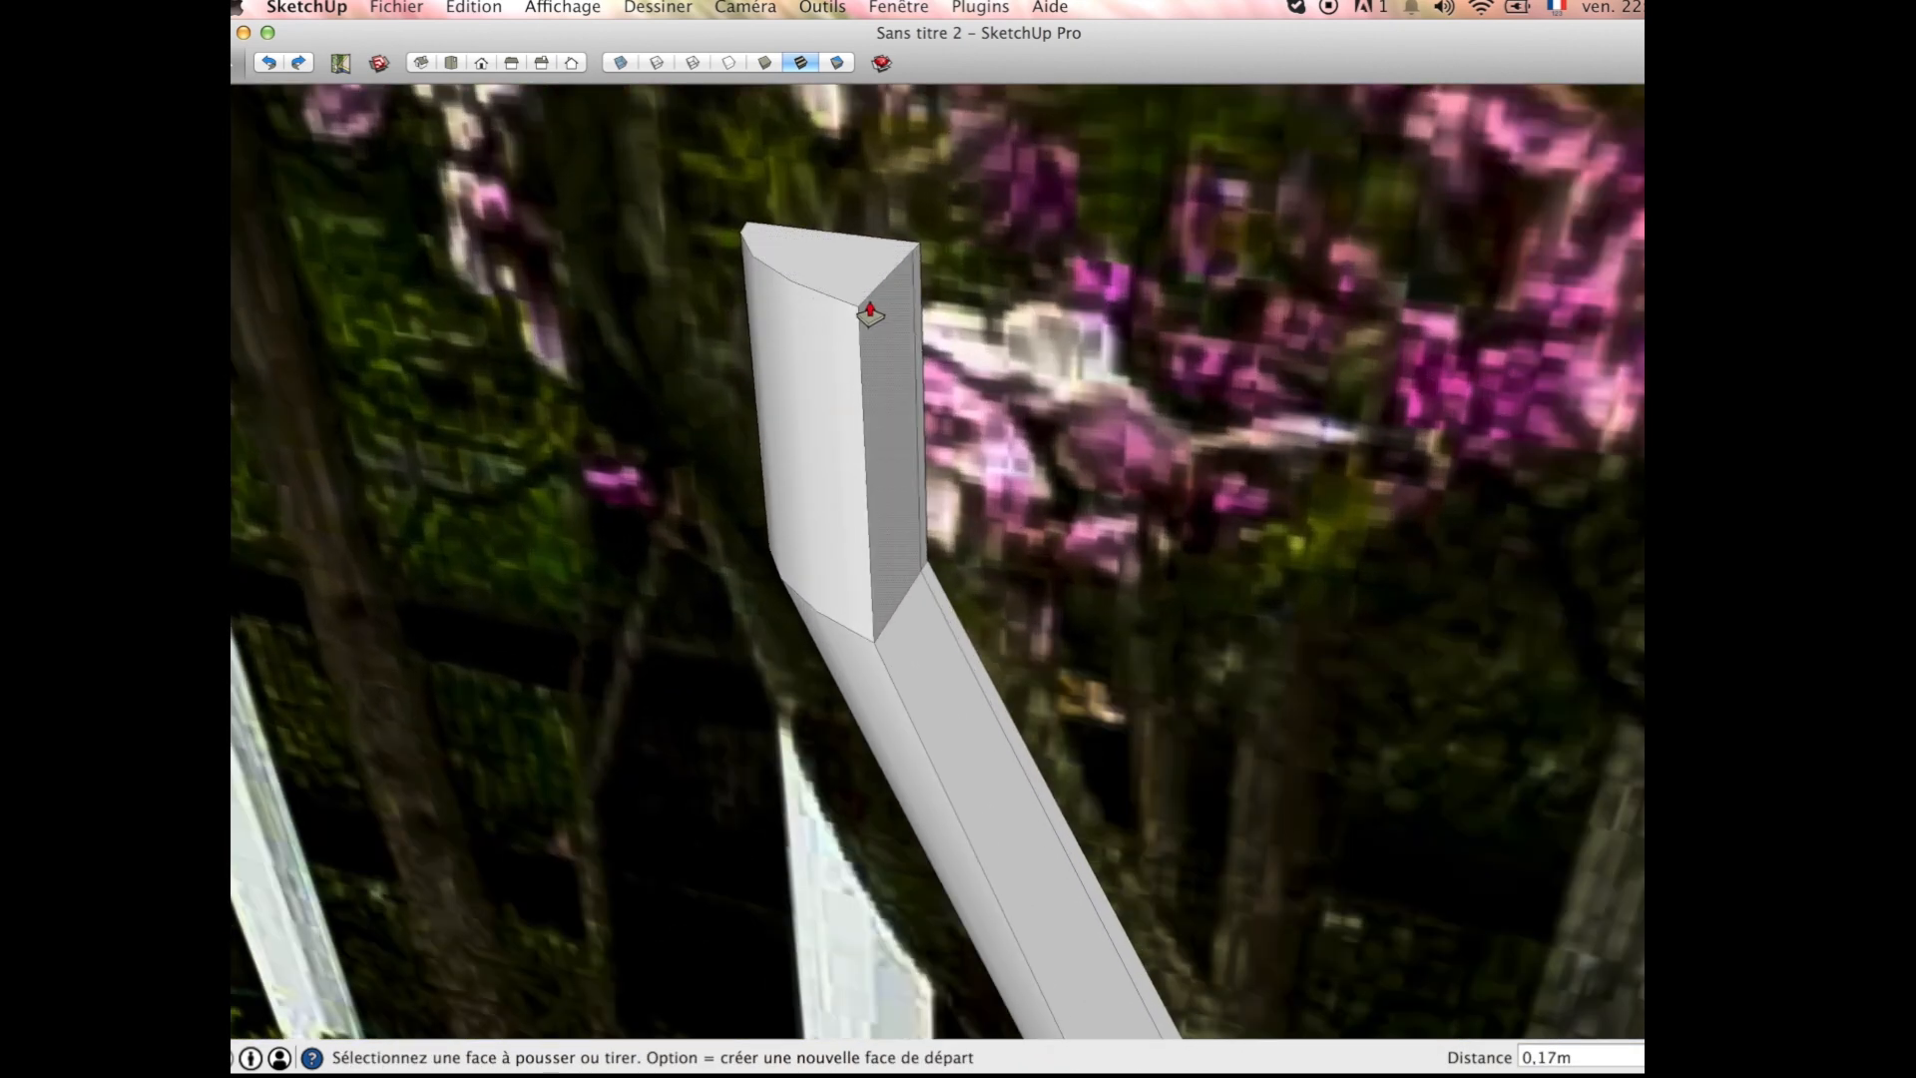
# Step: Scale the third segment's end face to about 0.61 by 0.50 and move it about 0.06 m sideways along the limb
pyautogui.press('space')
pyautogui.click(829, 279)
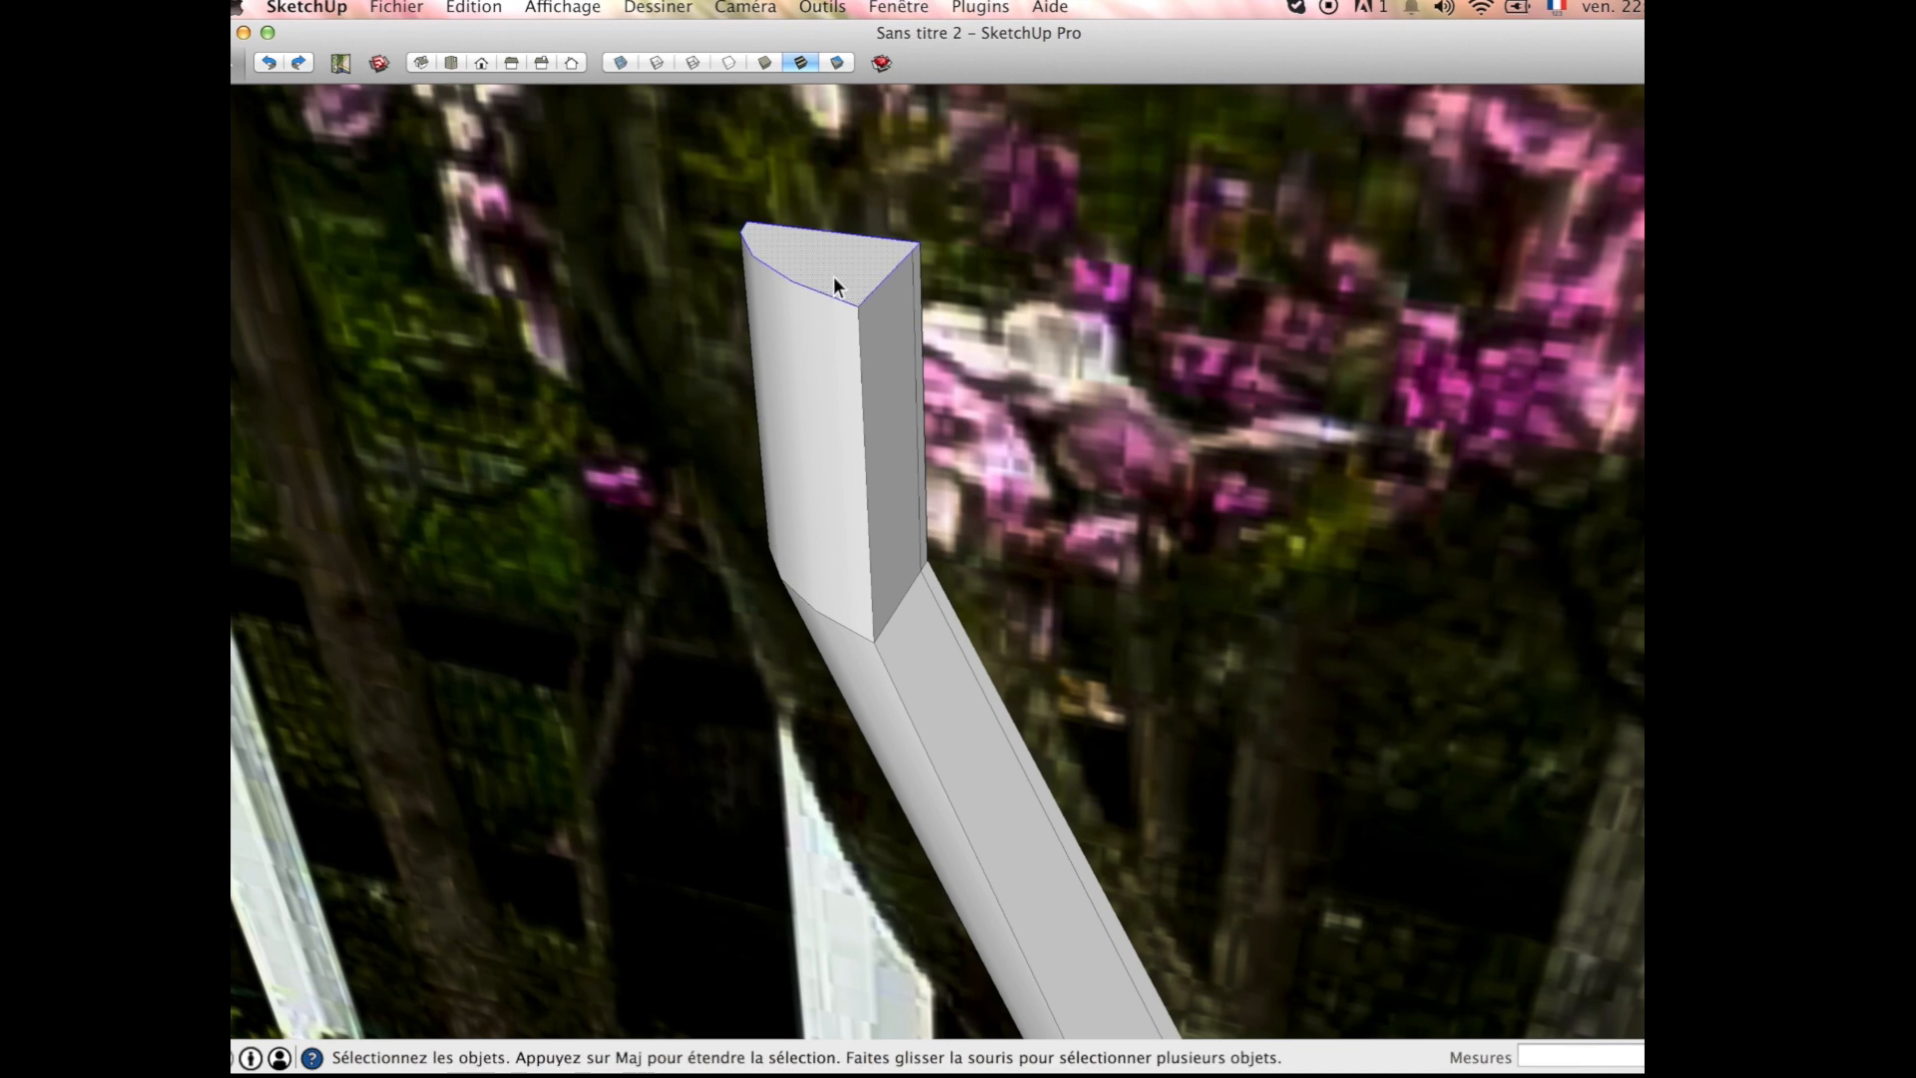
pyautogui.press('s')
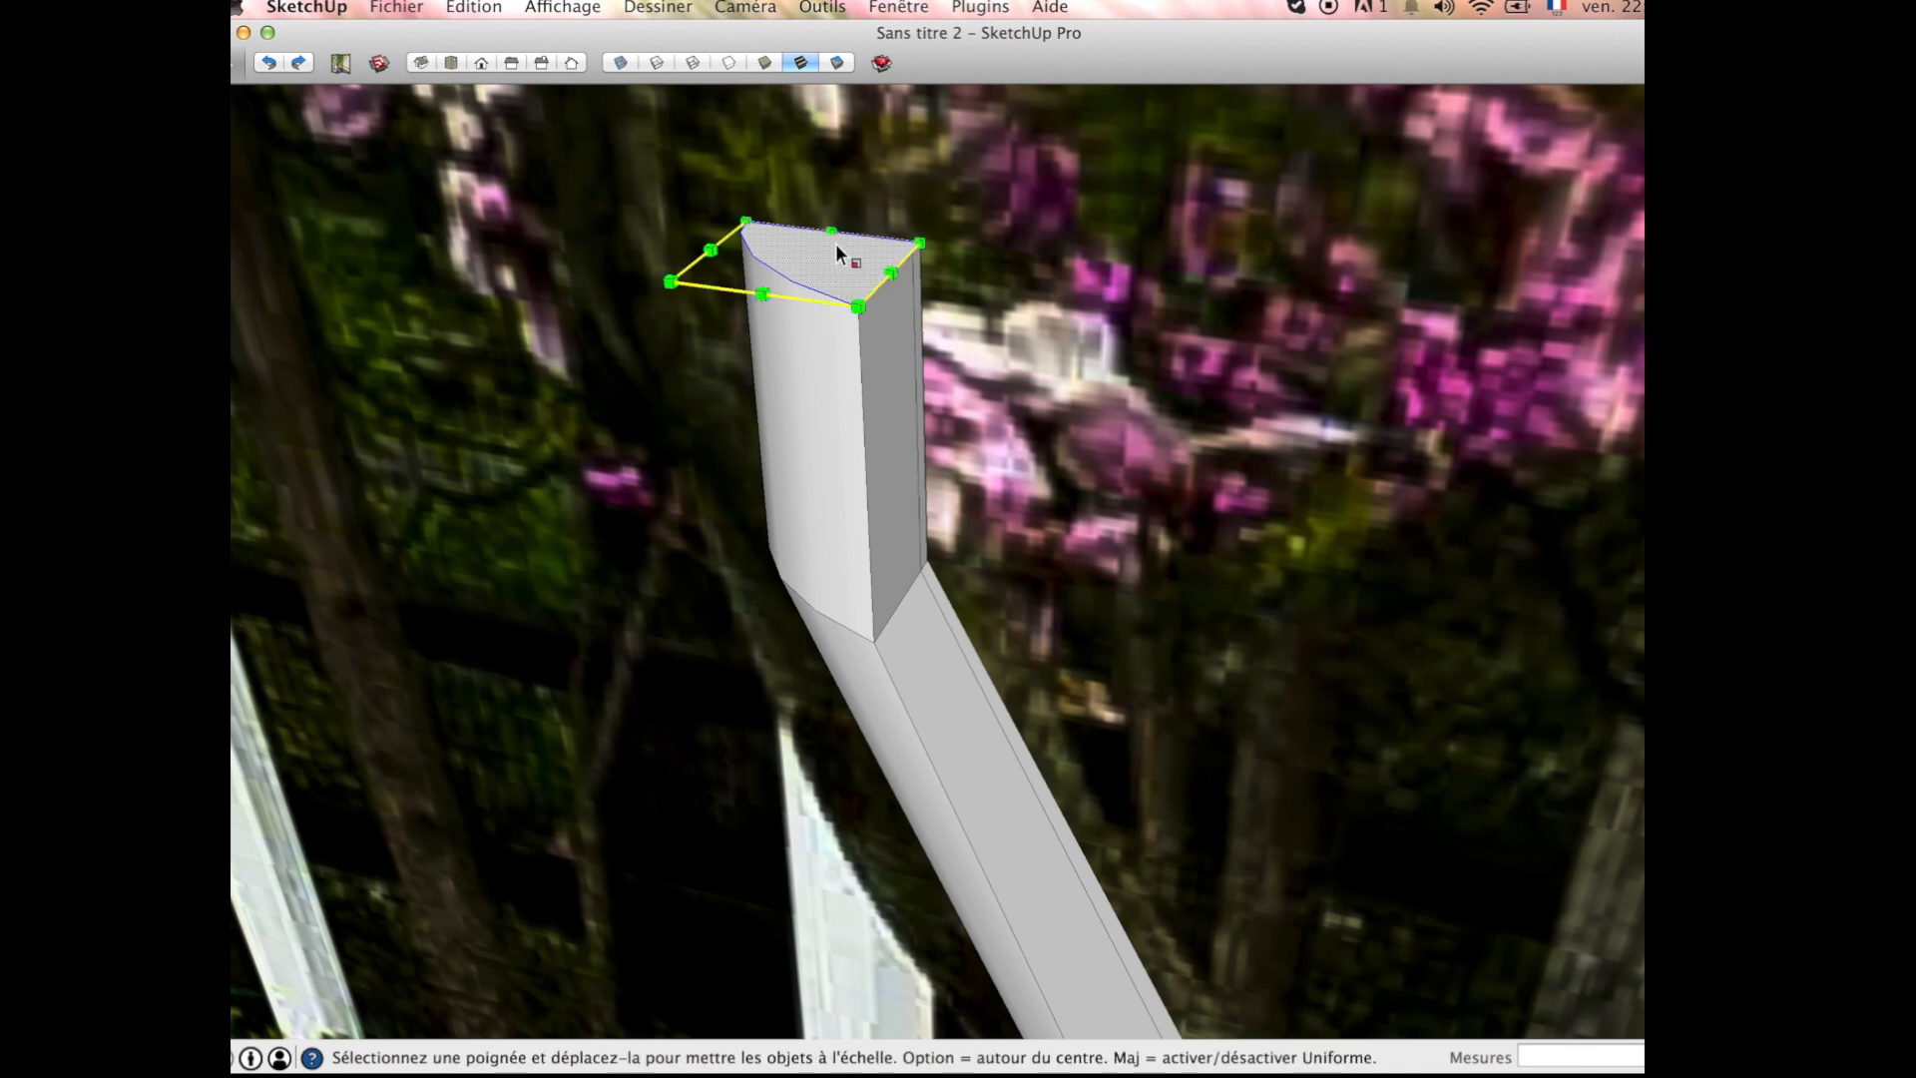
pyautogui.moveTo(834, 238); pyautogui.dragTo(813, 246)
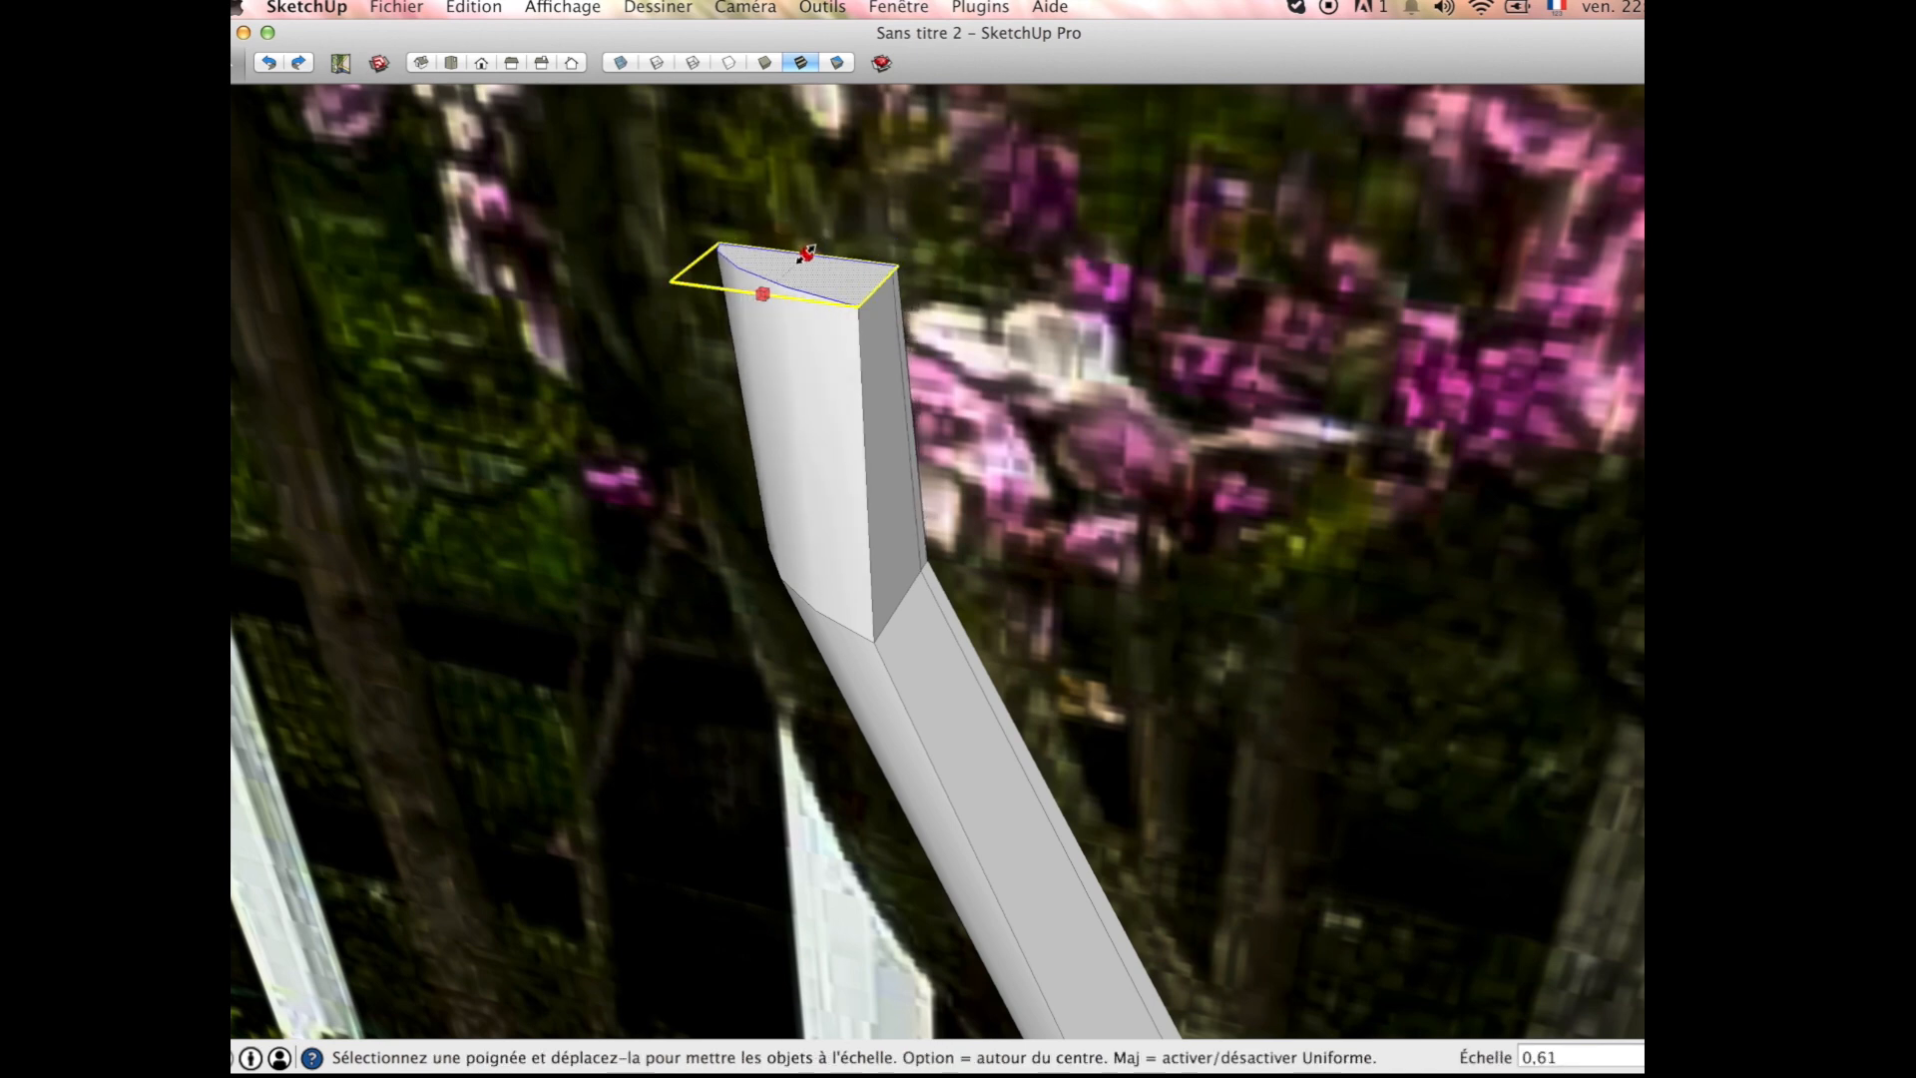
pyautogui.moveTo(876, 287); pyautogui.dragTo(786, 283)
pyautogui.scroll(-2, 837, 311)
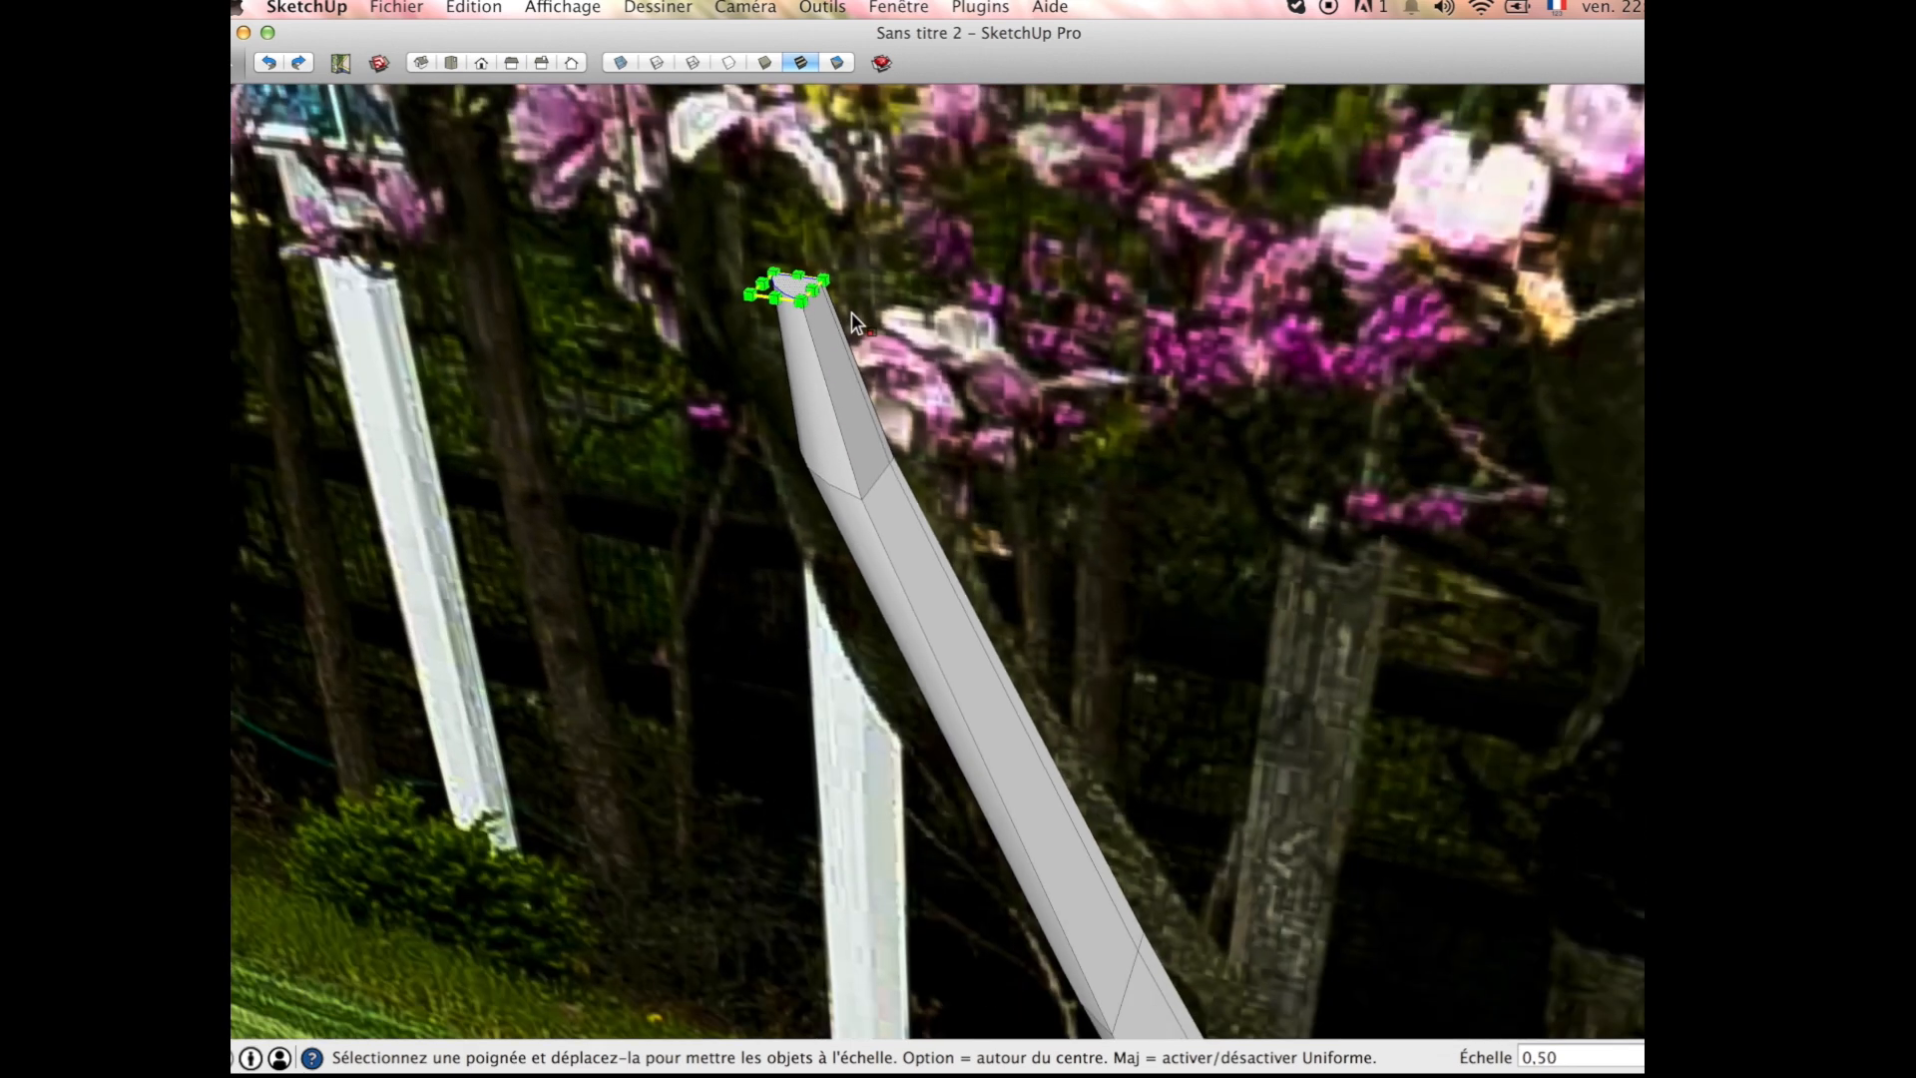
pyautogui.press('m')
pyautogui.click(803, 286)
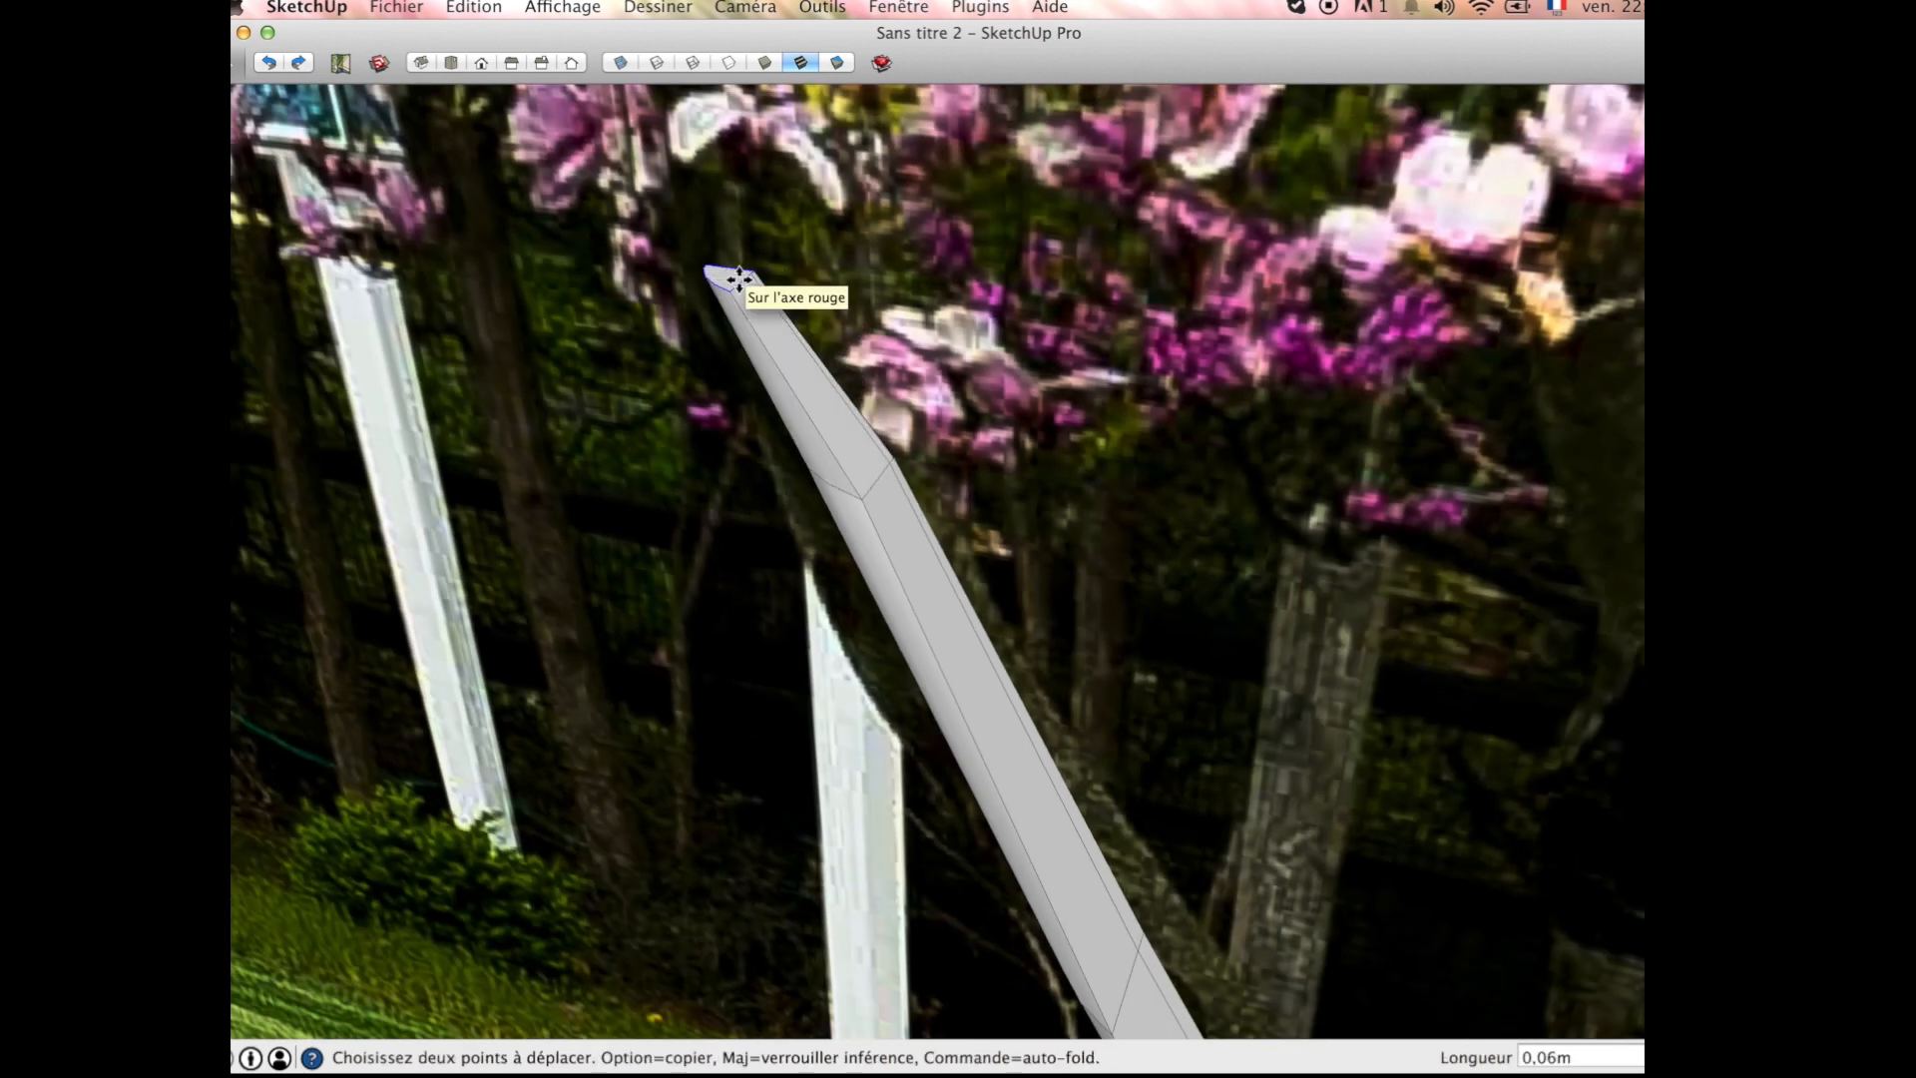
# Step: Extrude the third segment's narrowed end face upward as a short fourth branch segment
pyautogui.scroll(4, 733, 283)
pyautogui.scroll(-2, 744, 288)
pyautogui.press('p')
pyautogui.click(743, 285)
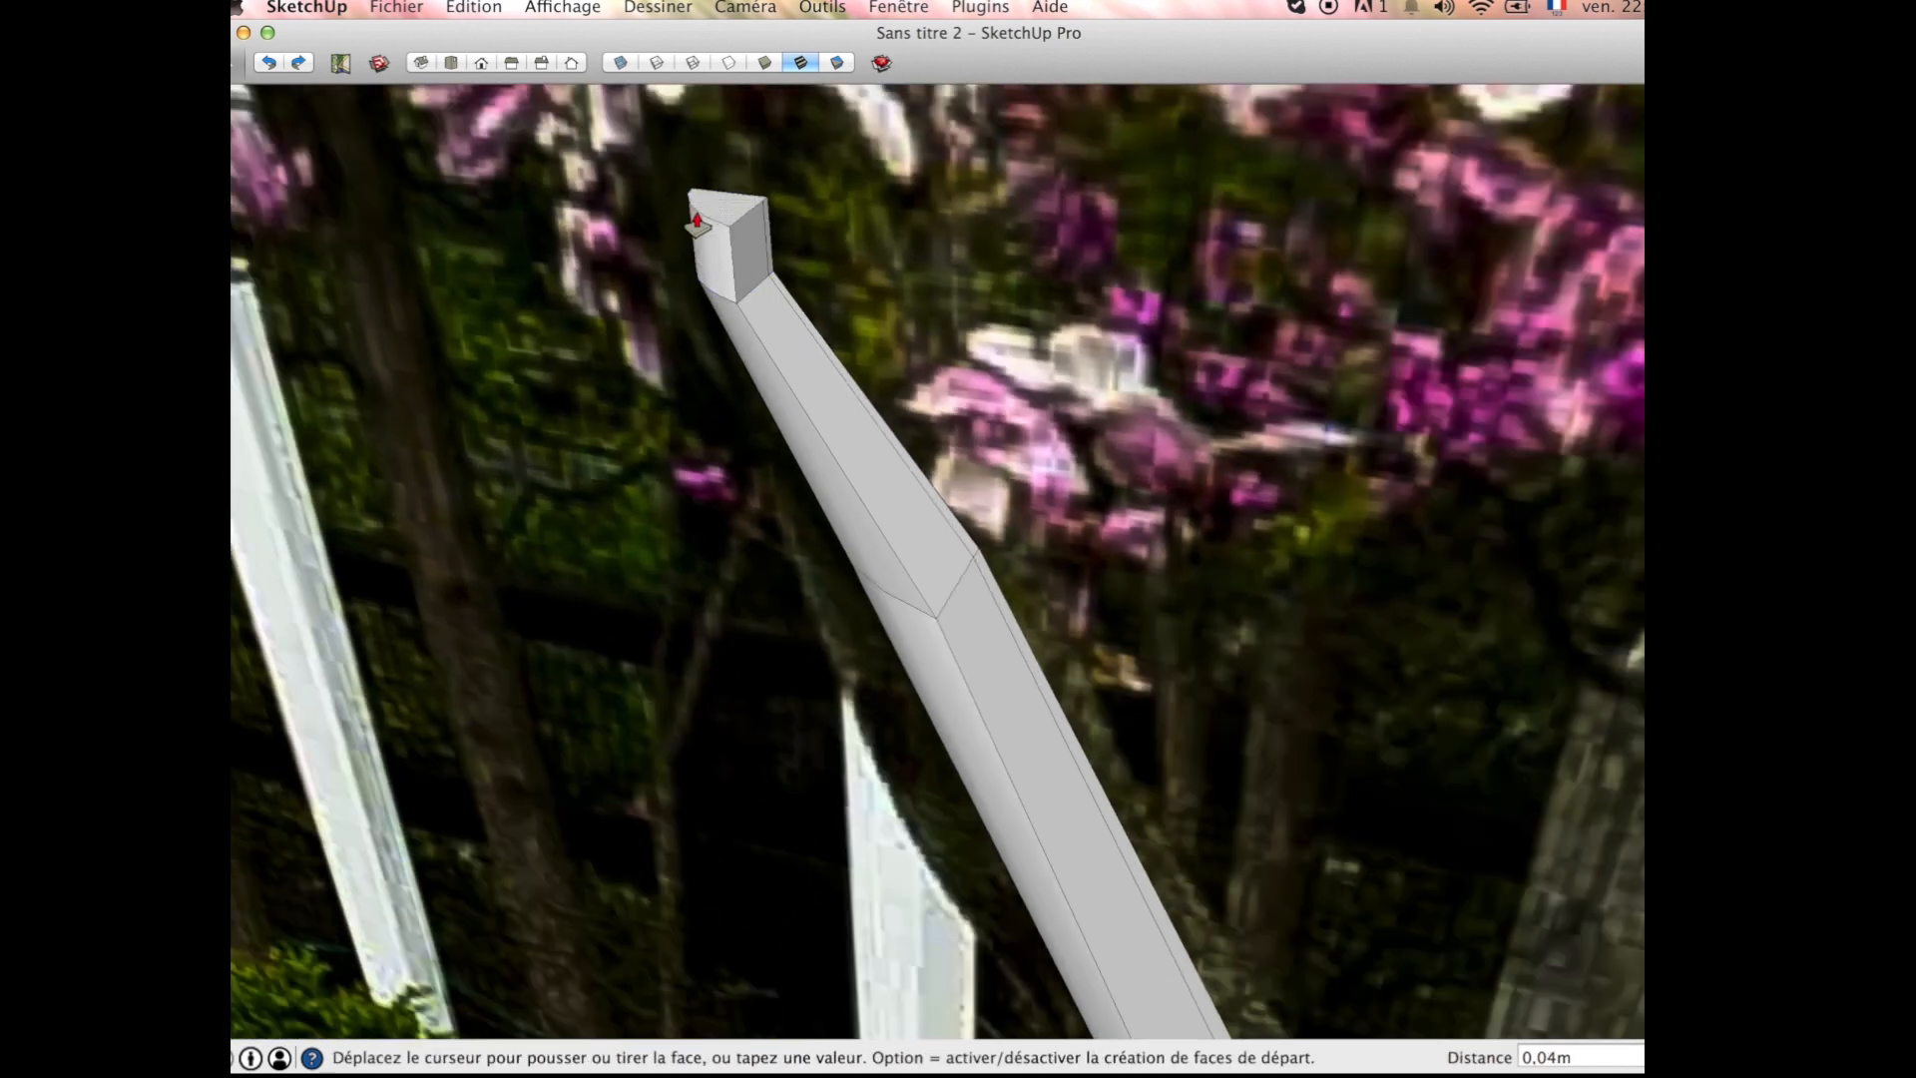
pyautogui.scroll(-2, 703, 243)
pyautogui.scroll(-2, 704, 243)
pyautogui.click(705, 165)
pyautogui.scroll(4, 984, 371)
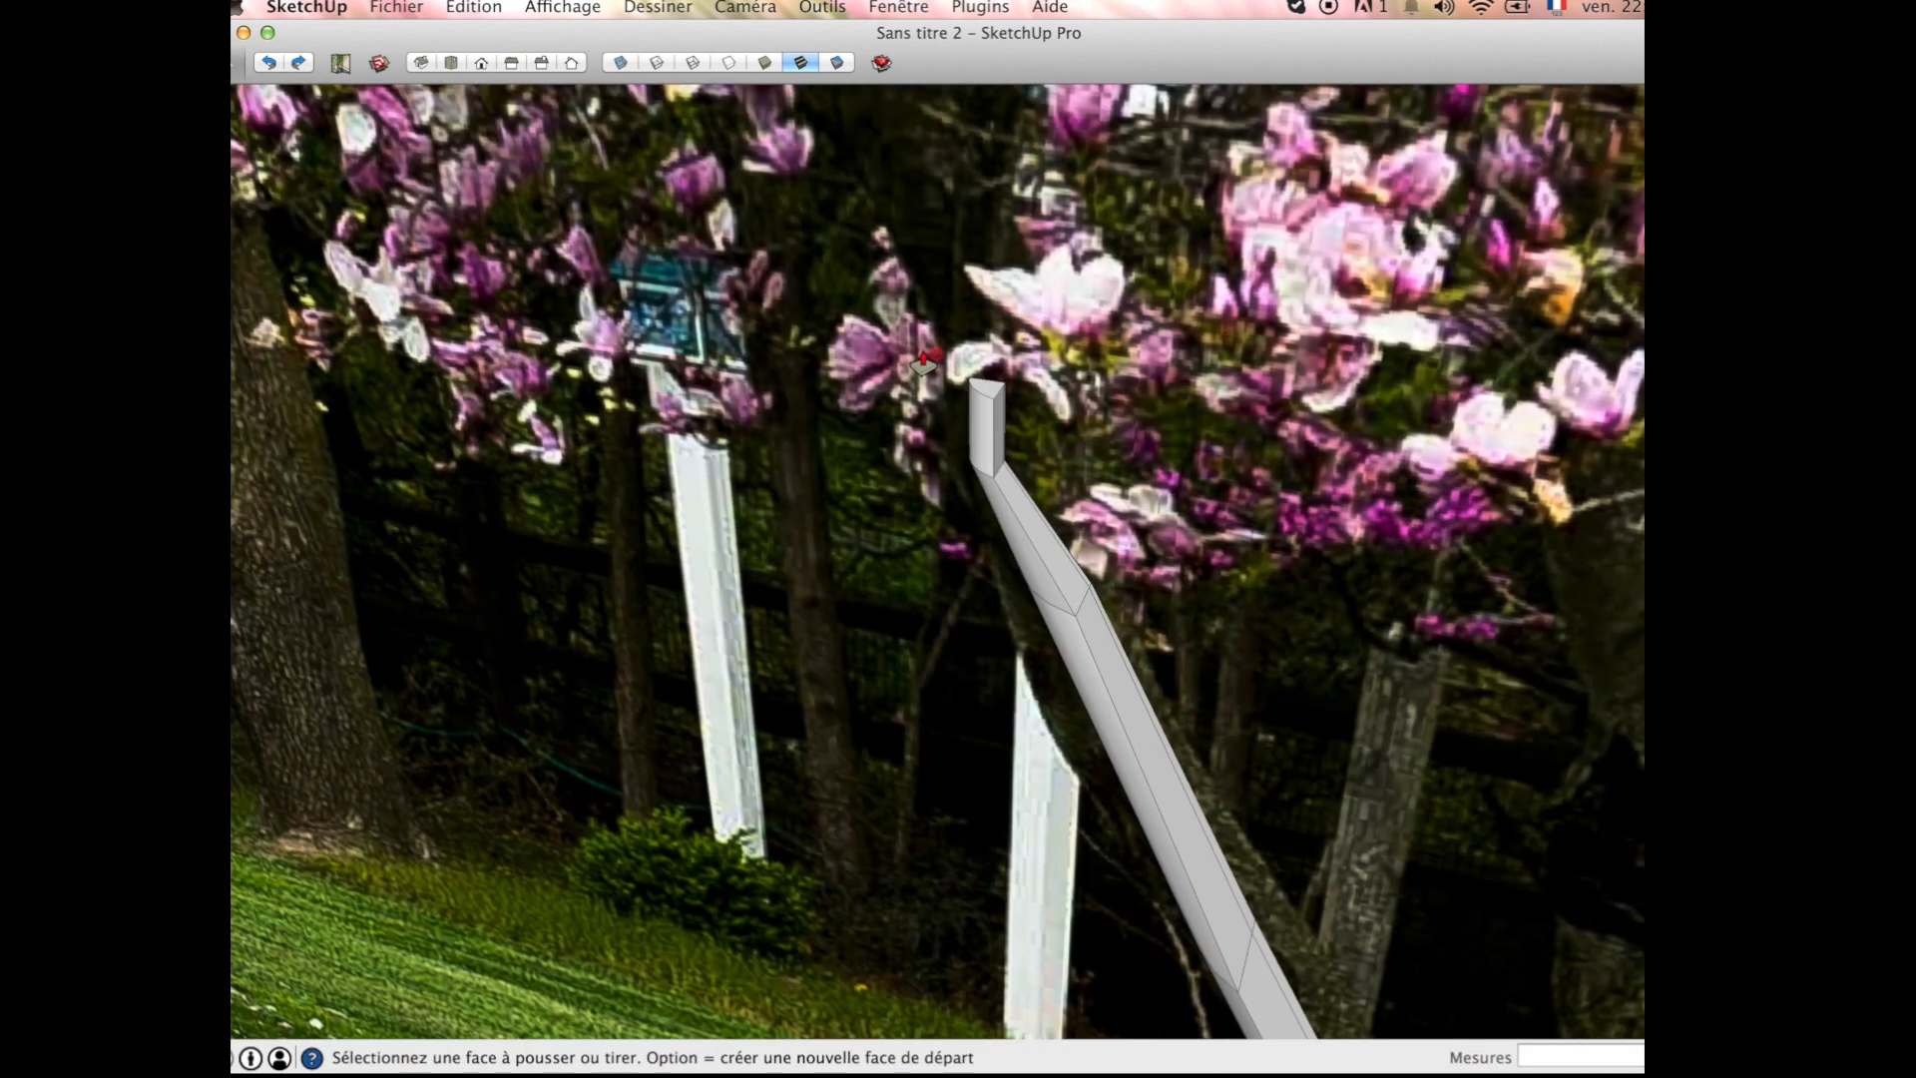
# Step: Move the fourth segment's end face about 0.03 m sideways to follow the photographed limb
pyautogui.press('space')
pyautogui.press('m')
pyautogui.moveTo(1002, 417); pyautogui.dragTo(976, 411)
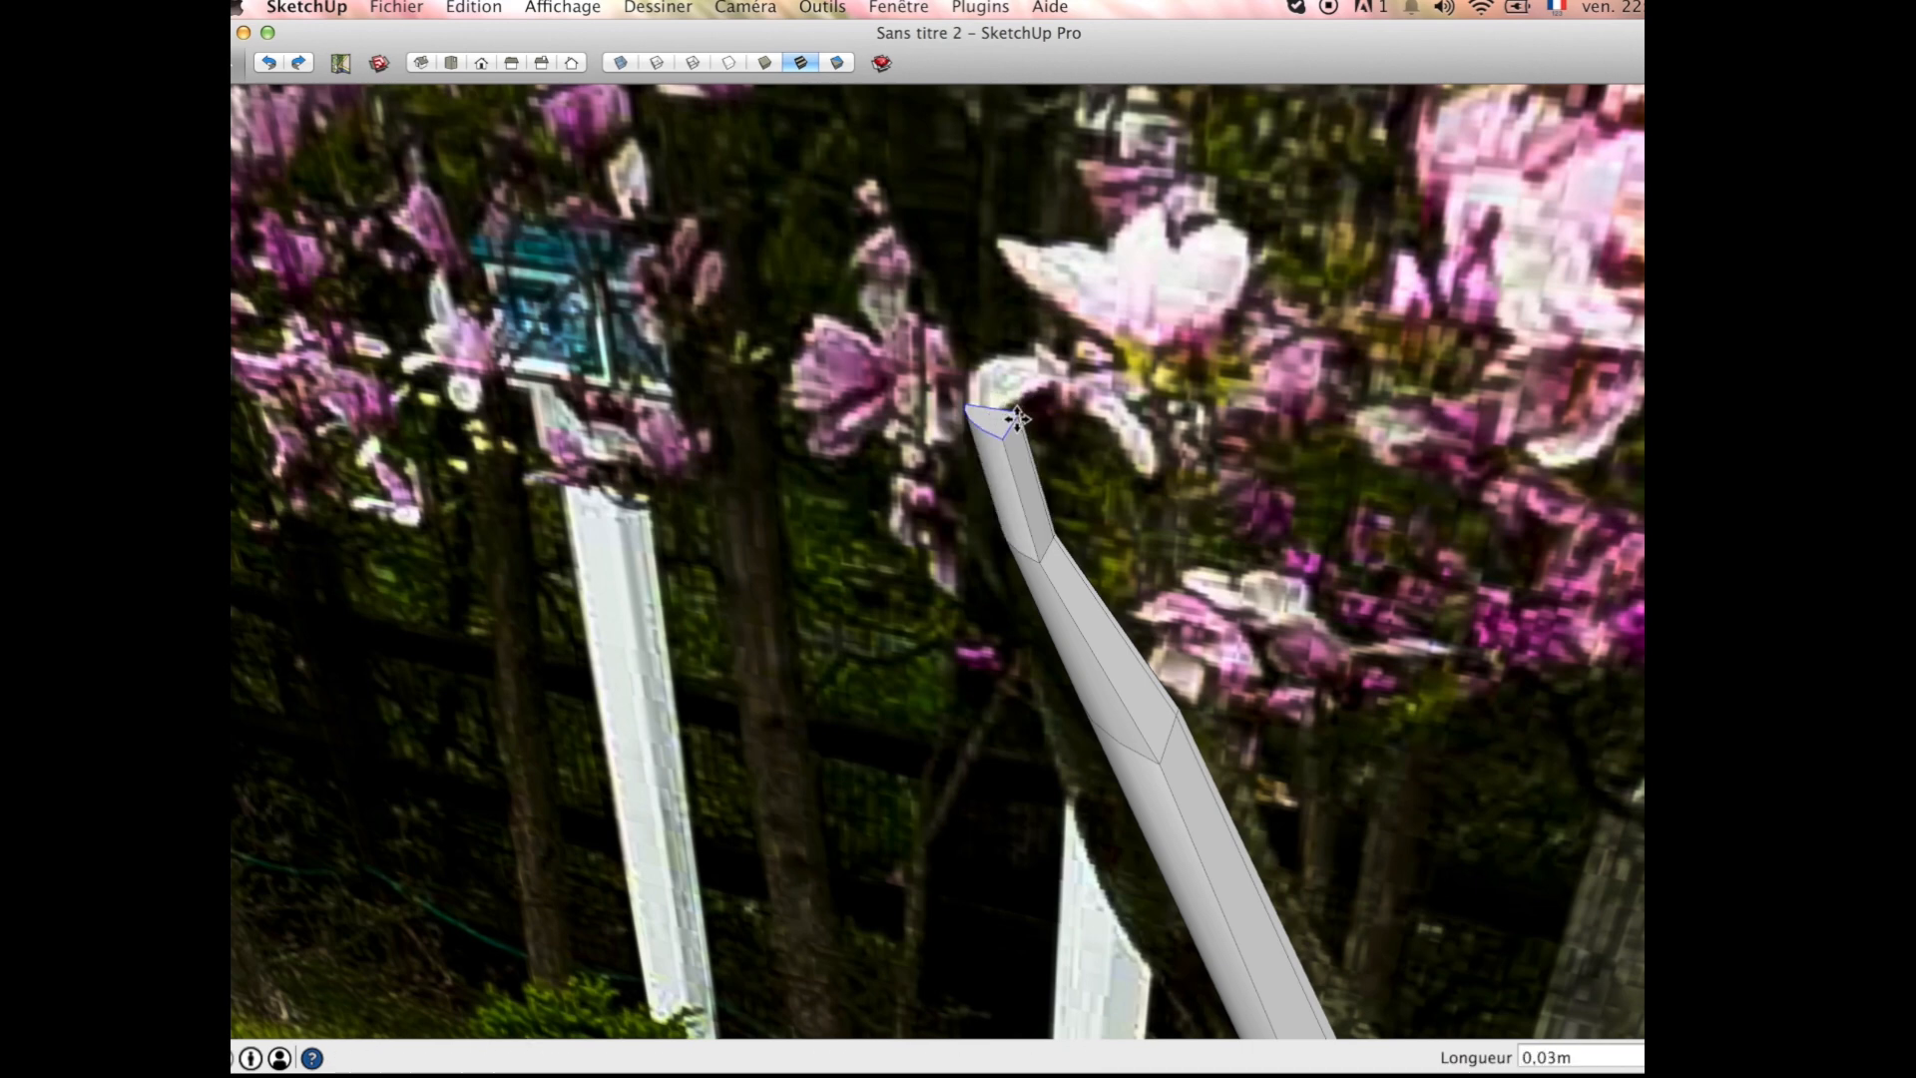
pyautogui.scroll(-10, 1016, 419)
# Step: Try to reshape the joint between the first and second branch segments with an auto-fold move of about 0.02 m
pyautogui.press('o')
pyautogui.moveTo(1332, 386); pyautogui.dragTo(1035, 557, button='middle')
pyautogui.scroll(8, 1035, 557)
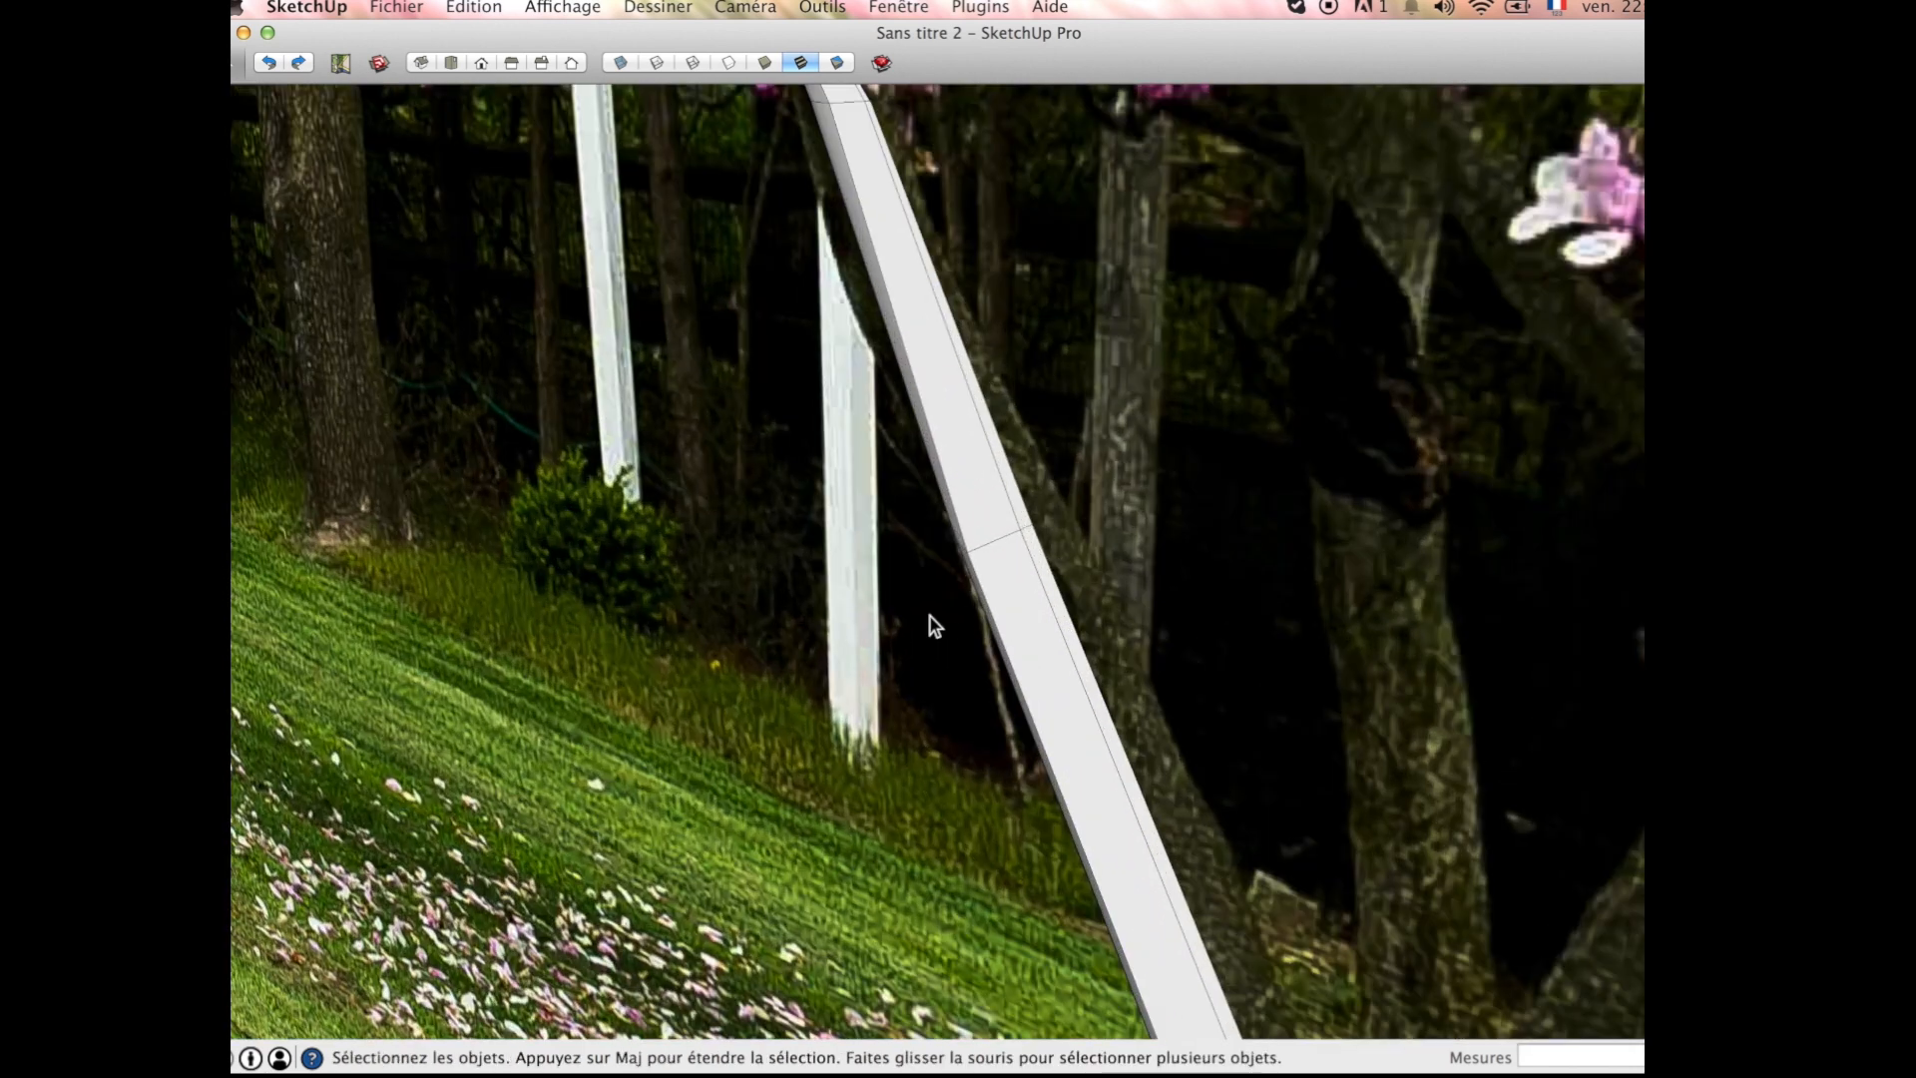
pyautogui.moveTo(926, 629); pyautogui.dragTo(1052, 564, button='middle')
pyautogui.press('m')
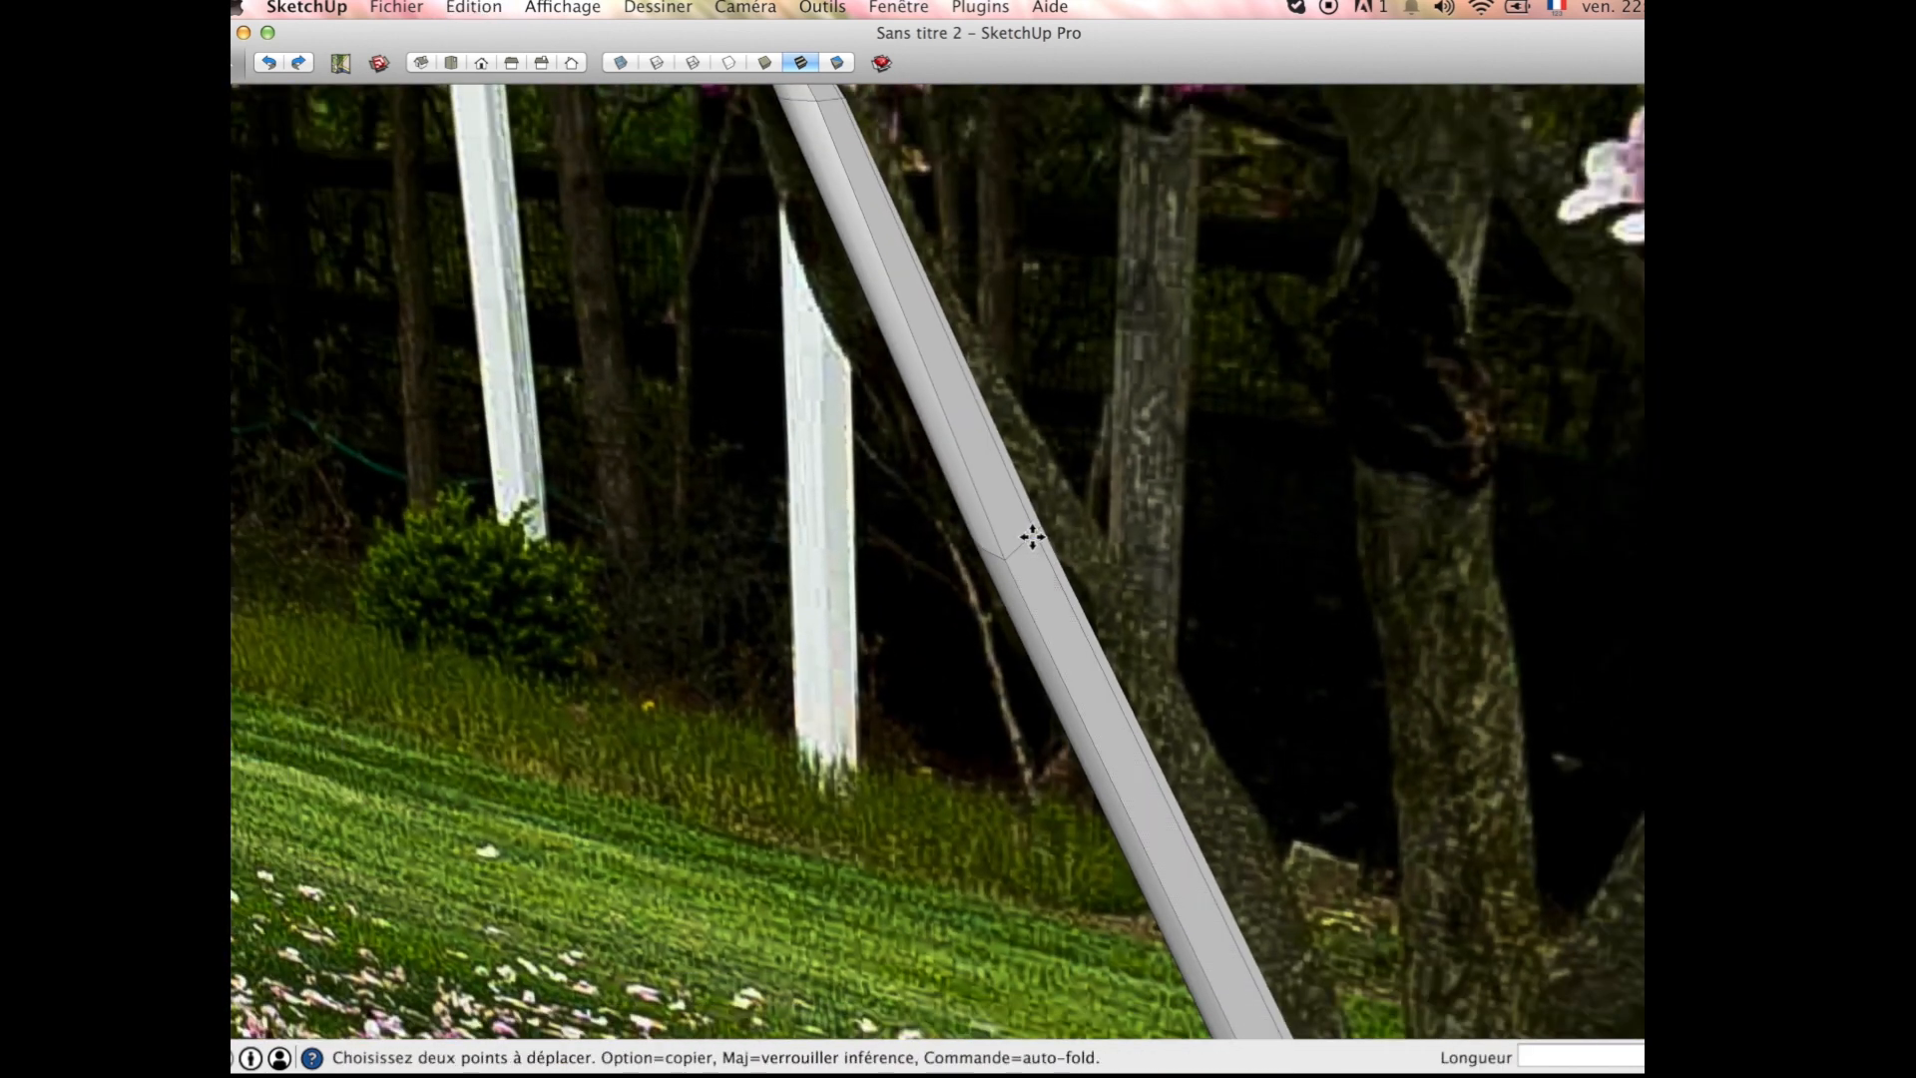
pyautogui.press('super')
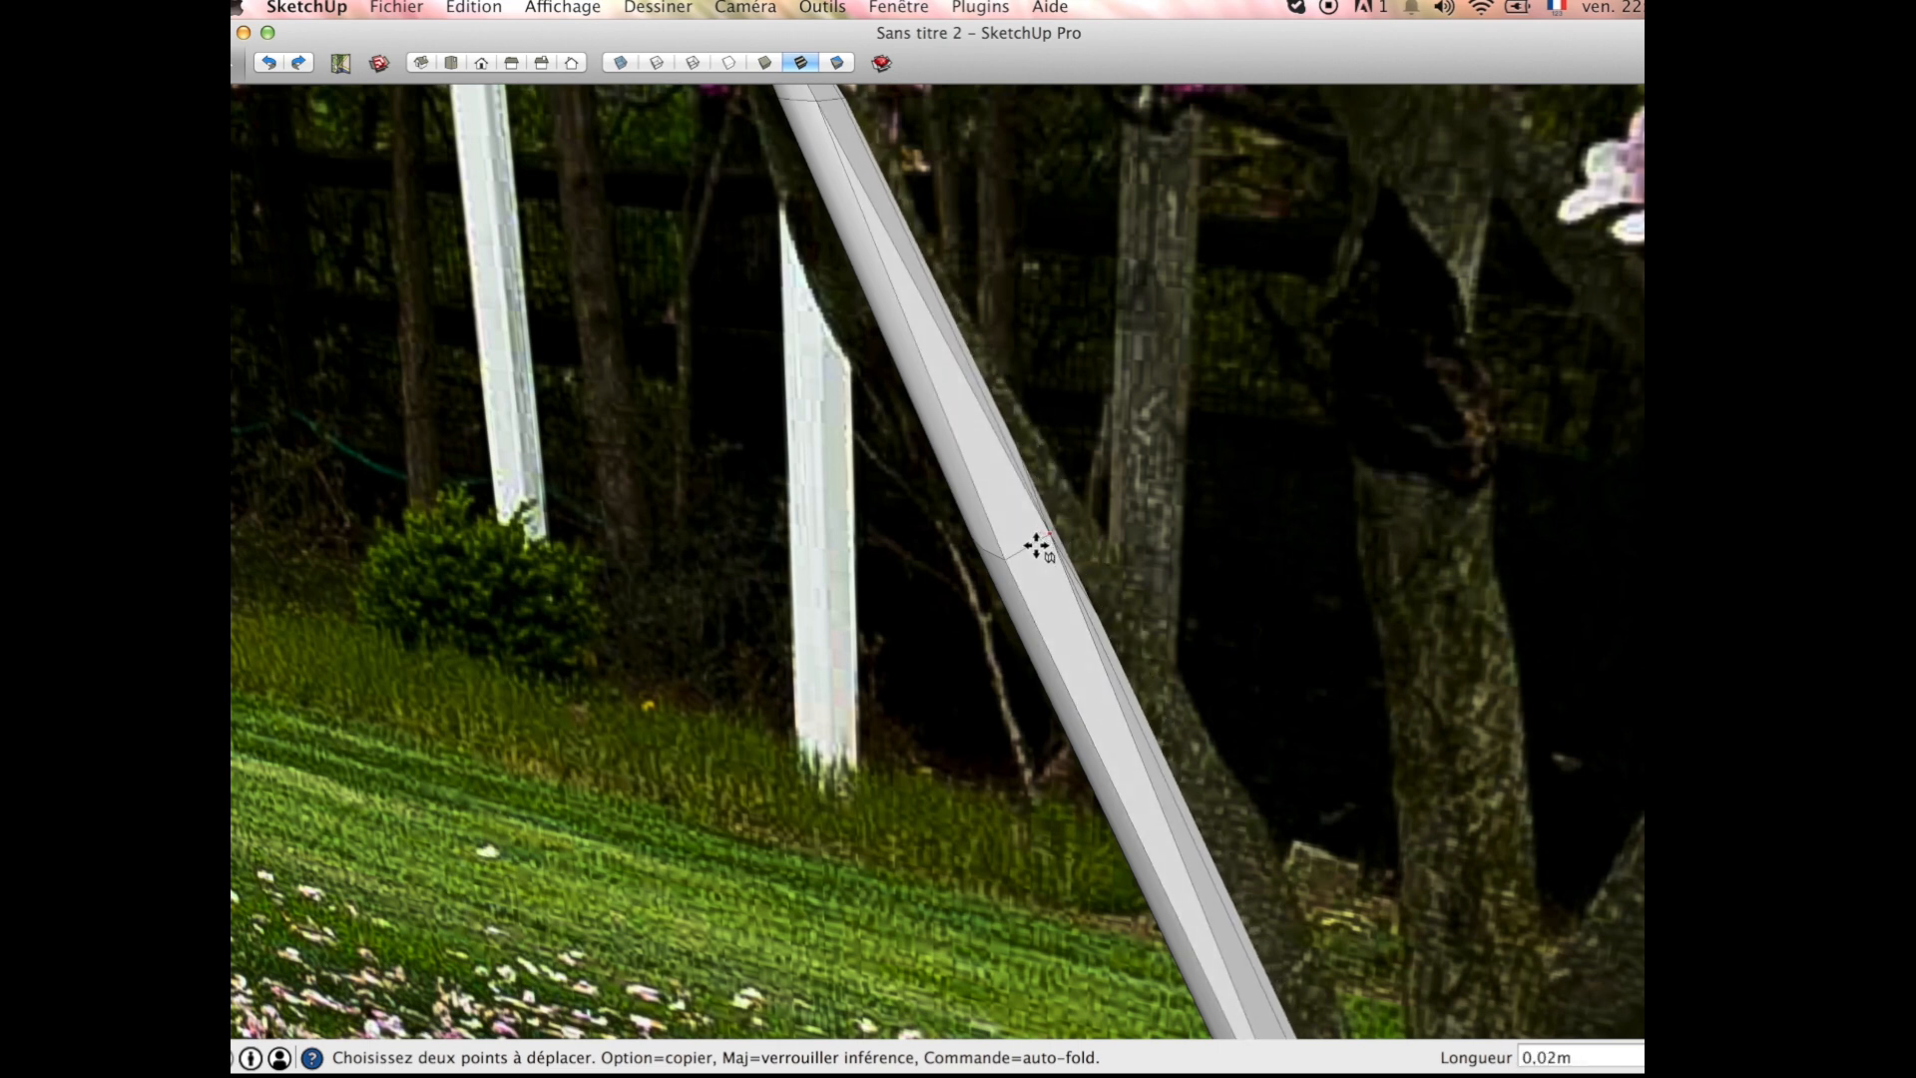
pyautogui.scroll(-2, 999, 572)
pyautogui.moveTo(1052, 569)
pyautogui.mouseDown(button='middle')
pyautogui.moveTo(1001, 556)
pyautogui.moveTo(1027, 555)
pyautogui.mouseUp(button='middle')
pyautogui.scroll(4, 1008, 555)
pyautogui.press('super+z')
# Step: Move the joint between the first and second branch segments about 0.01 m with auto-fold
pyautogui.scroll(3, 1038, 549)
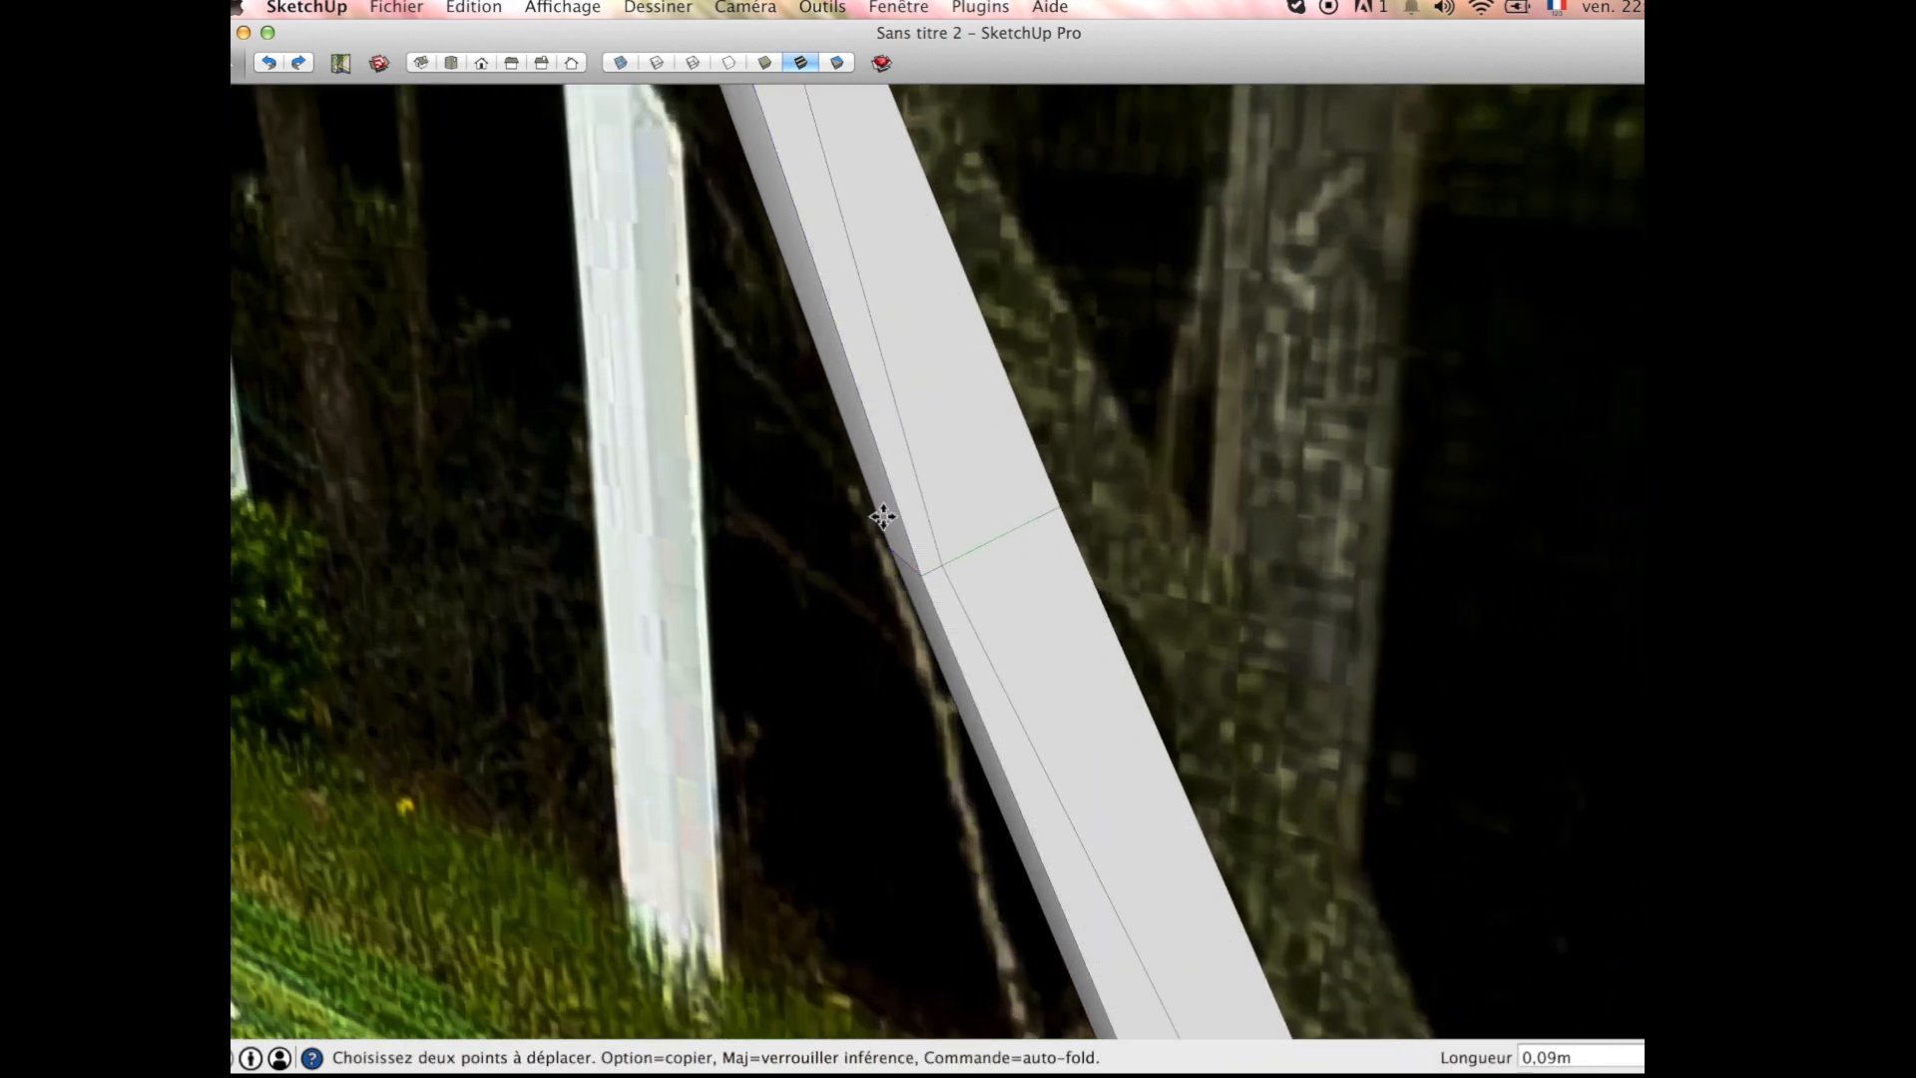
pyautogui.click(1005, 525)
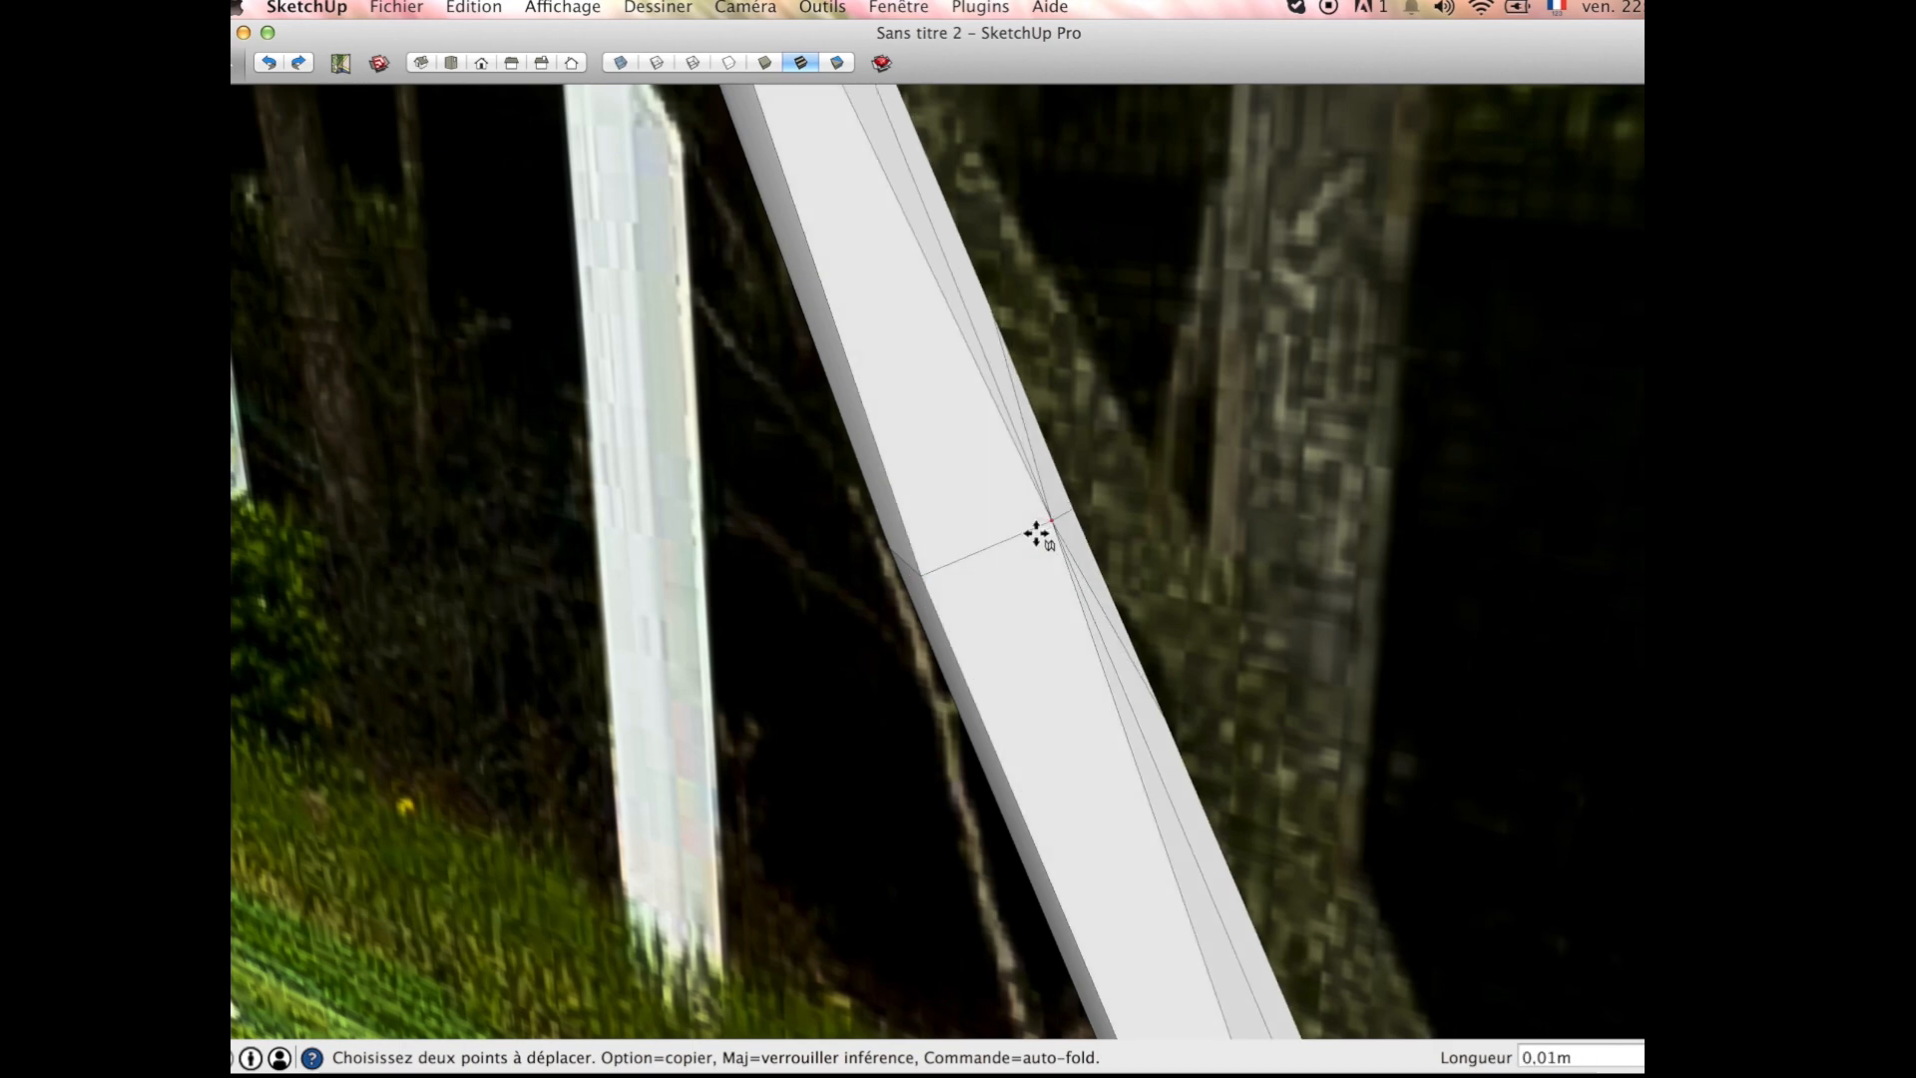
pyautogui.scroll(-10, 1039, 529)
pyautogui.moveTo(992, 530); pyautogui.dragTo(1288, 509, button='middle')
pyautogui.moveTo(795, 594); pyautogui.dragTo(1527, 580, button='middle')
pyautogui.scroll(10, 780, 239)
pyautogui.moveTo(828, 334); pyautogui.dragTo(274, 429, button='middle')
pyautogui.scroll(-2, 1137, 806)
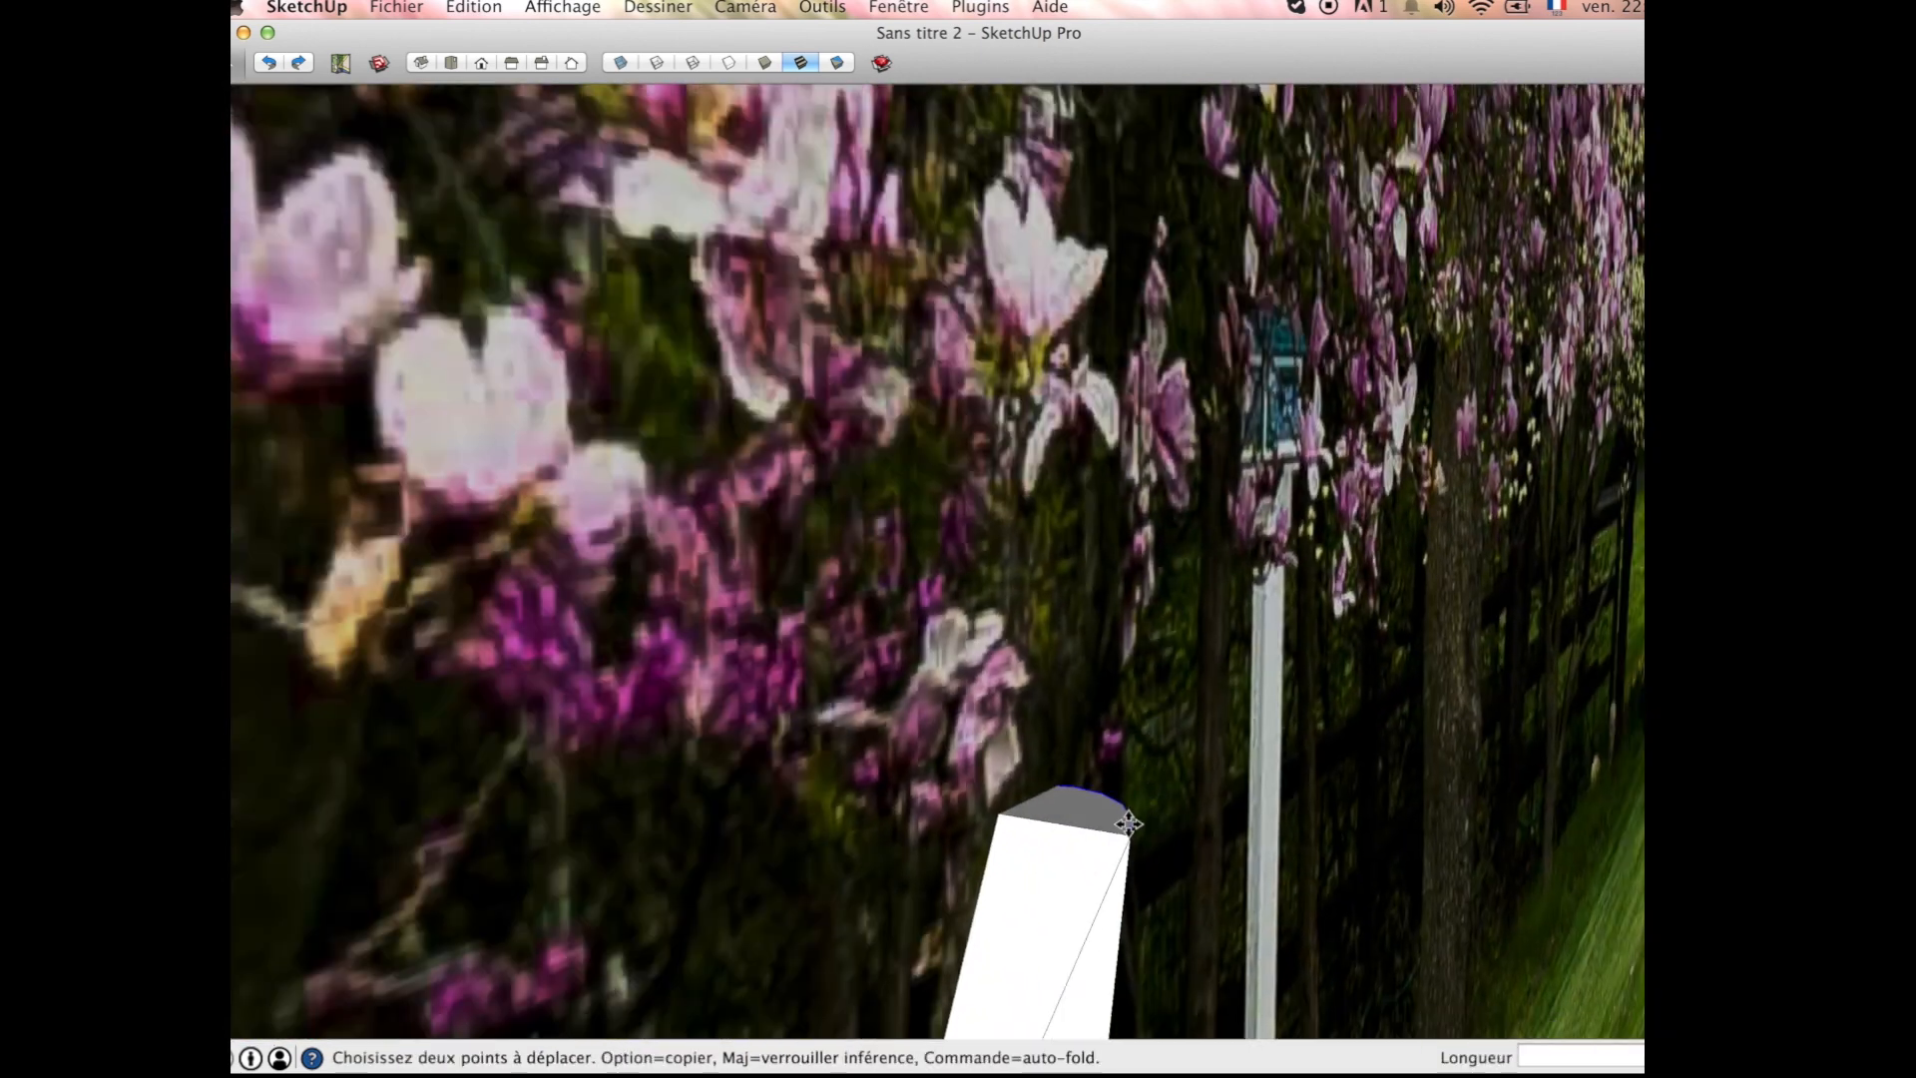
pyautogui.scroll(3, 1137, 806)
pyautogui.press('space')
pyautogui.press('p')
pyautogui.click(1070, 816)
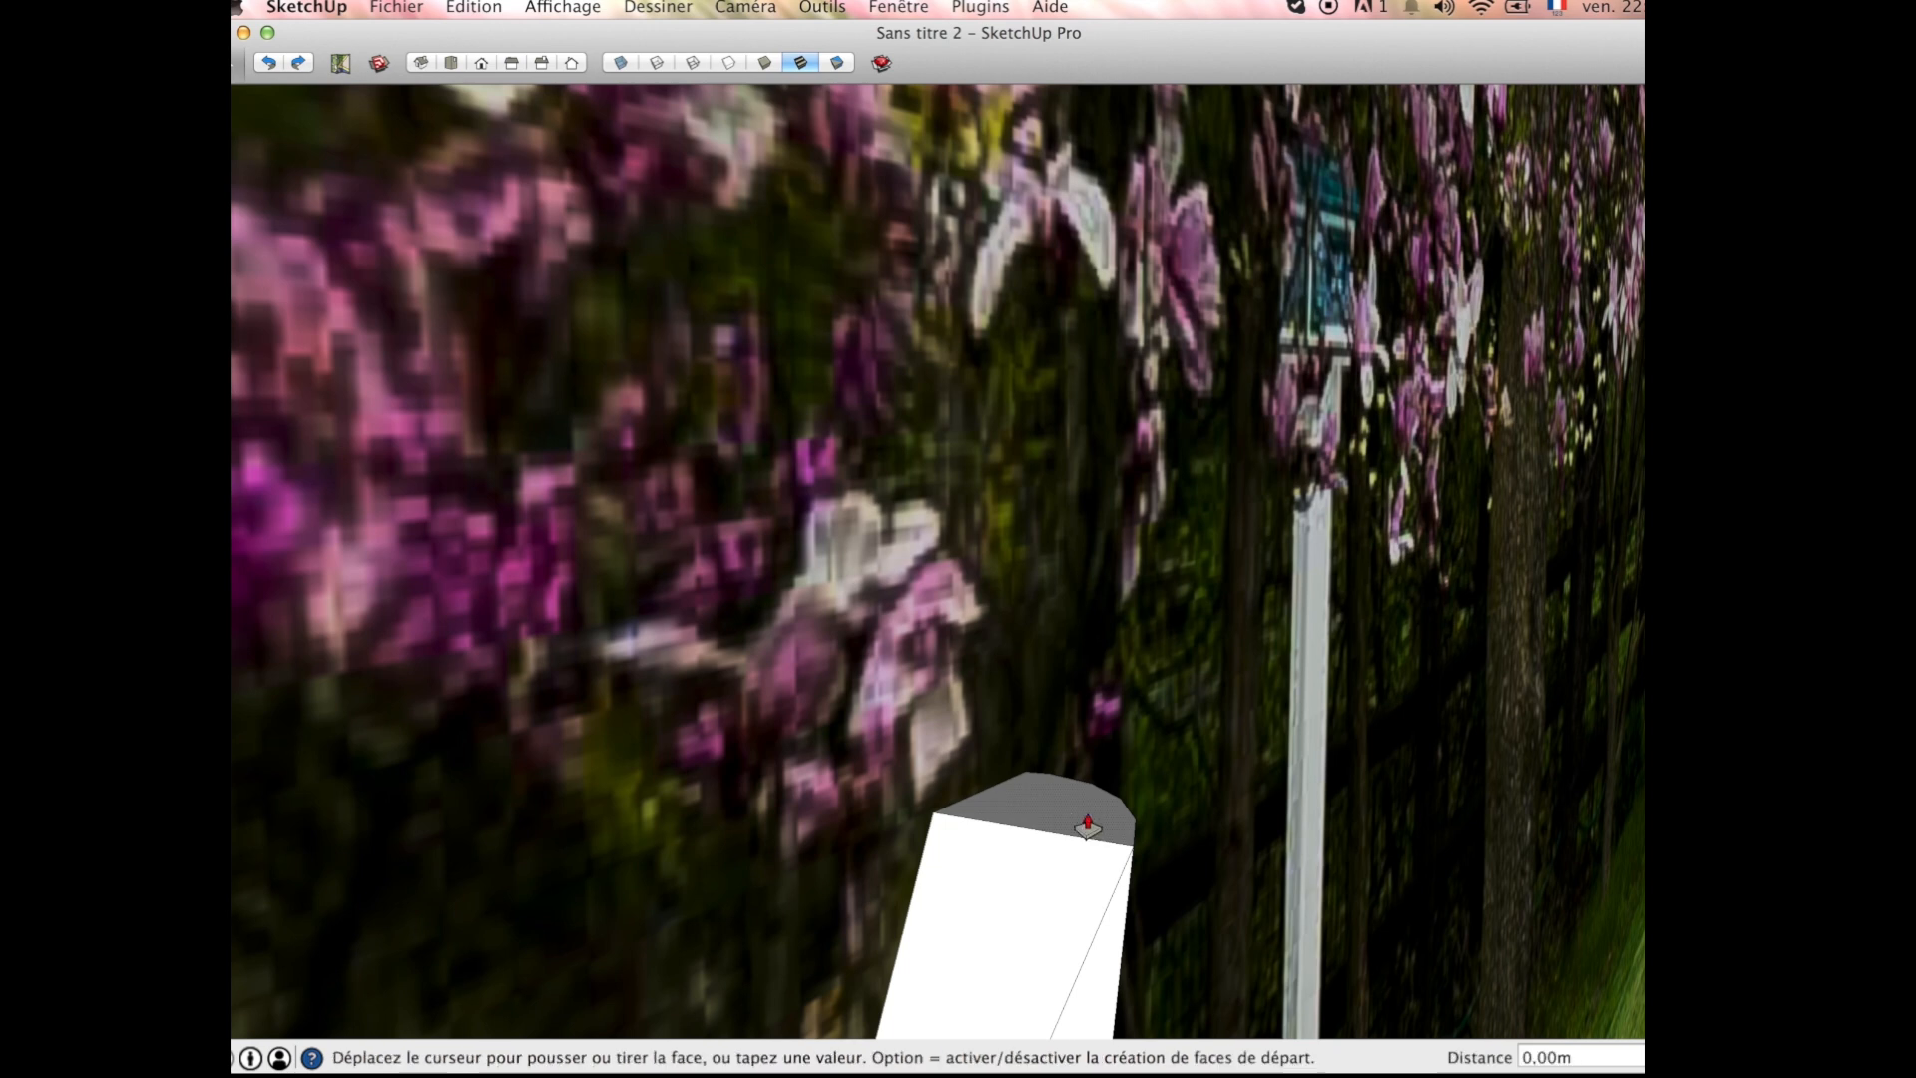
pyautogui.scroll(-3, 1073, 798)
pyautogui.moveTo(1076, 750); pyautogui.dragTo(956, 614, button='middle')
# Step: Select the branch's two upper segments and move them about 0.11 m away from the reference photo to open a fork
pyautogui.press('space')
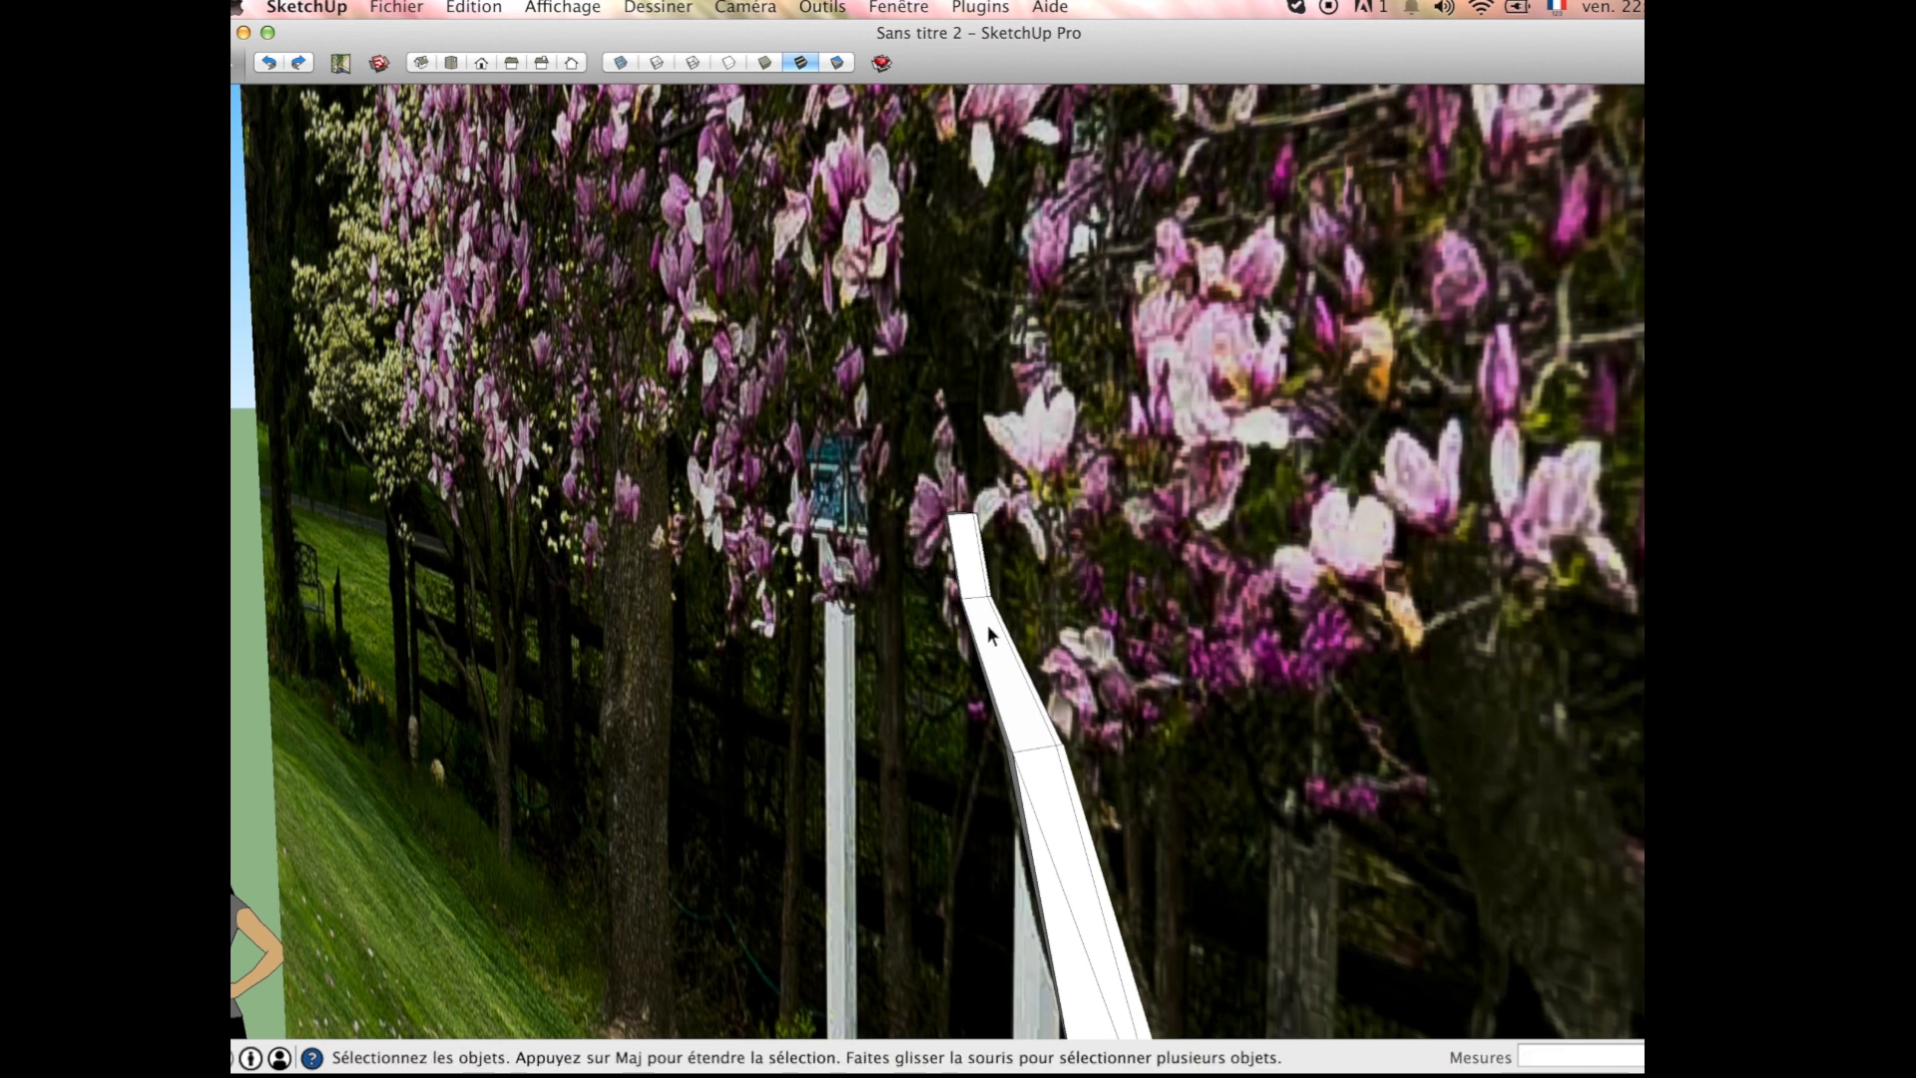
pyautogui.moveTo(840, 463); pyautogui.dragTo(840, 465)
pyautogui.moveTo(840, 465); pyautogui.dragTo(750, 599, button='middle')
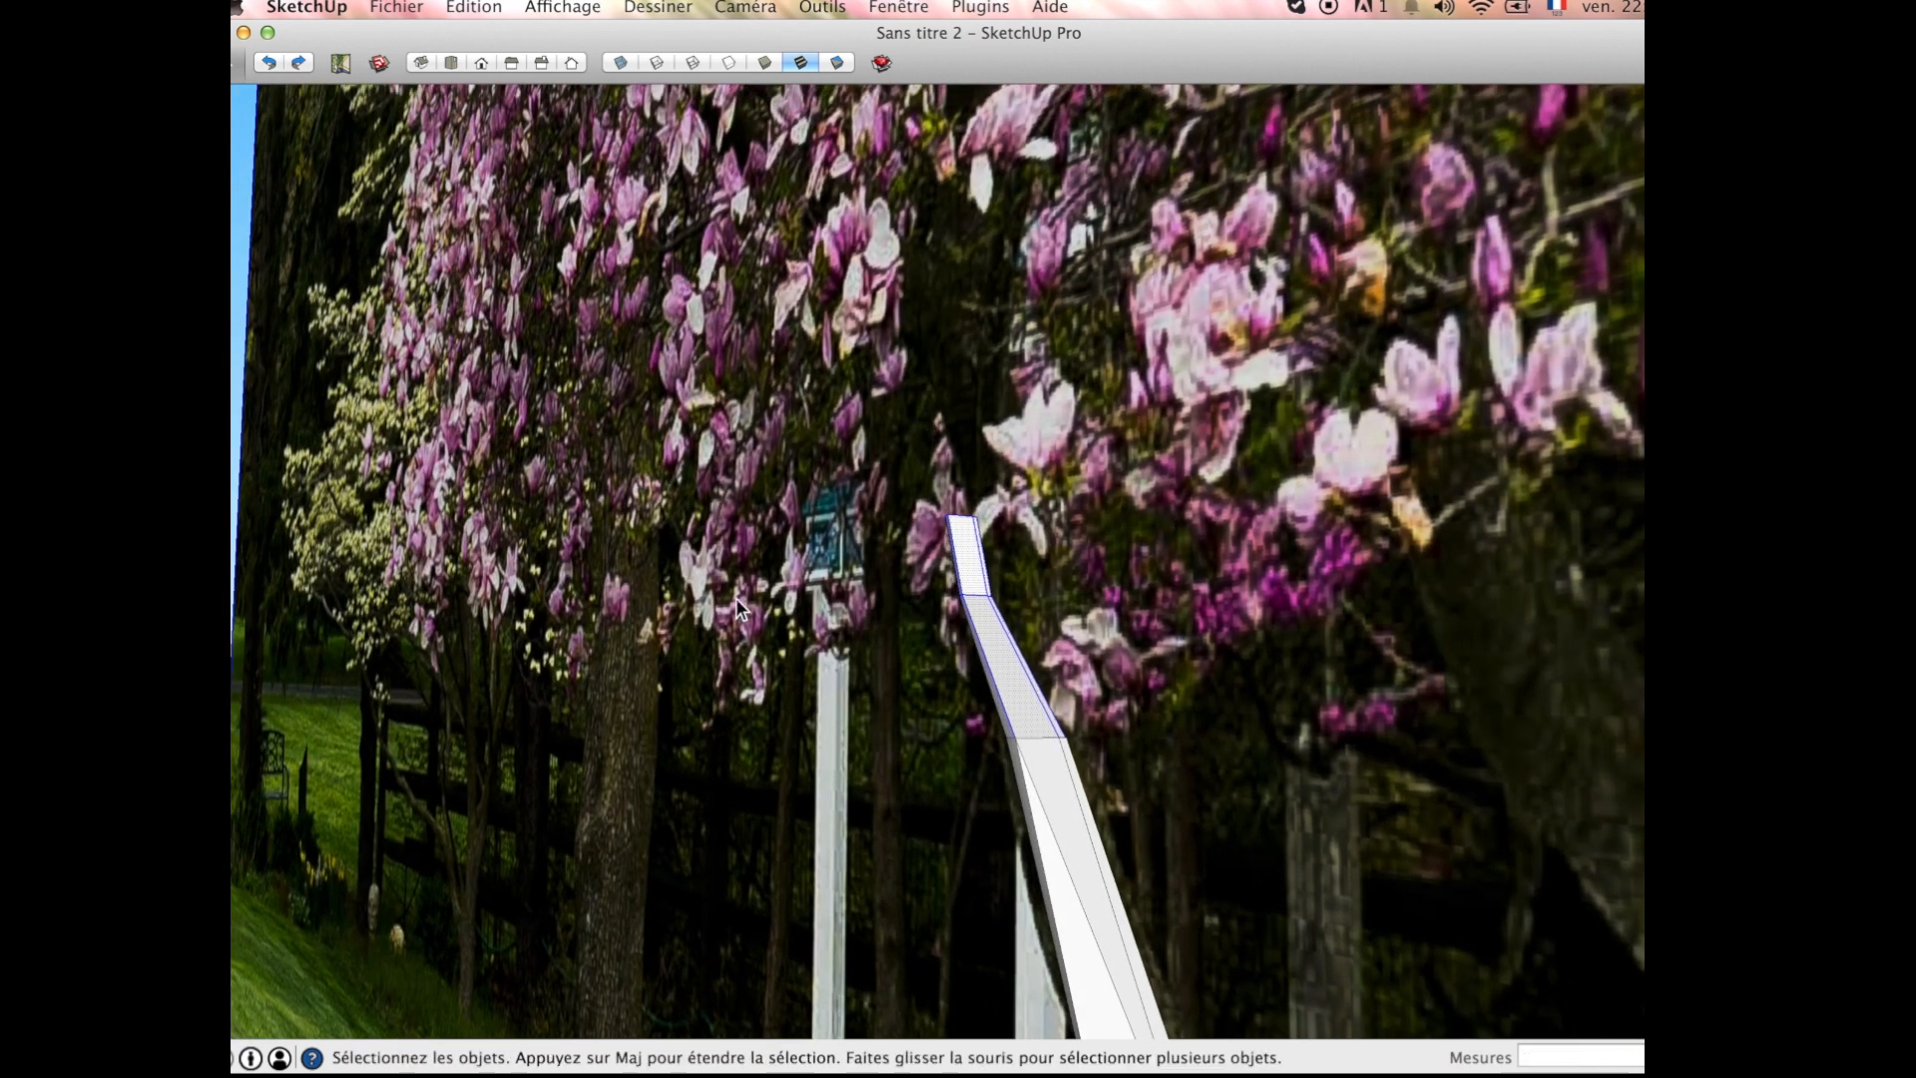
pyautogui.moveTo(584, 589); pyautogui.dragTo(1066, 631, button='middle')
pyautogui.press('m')
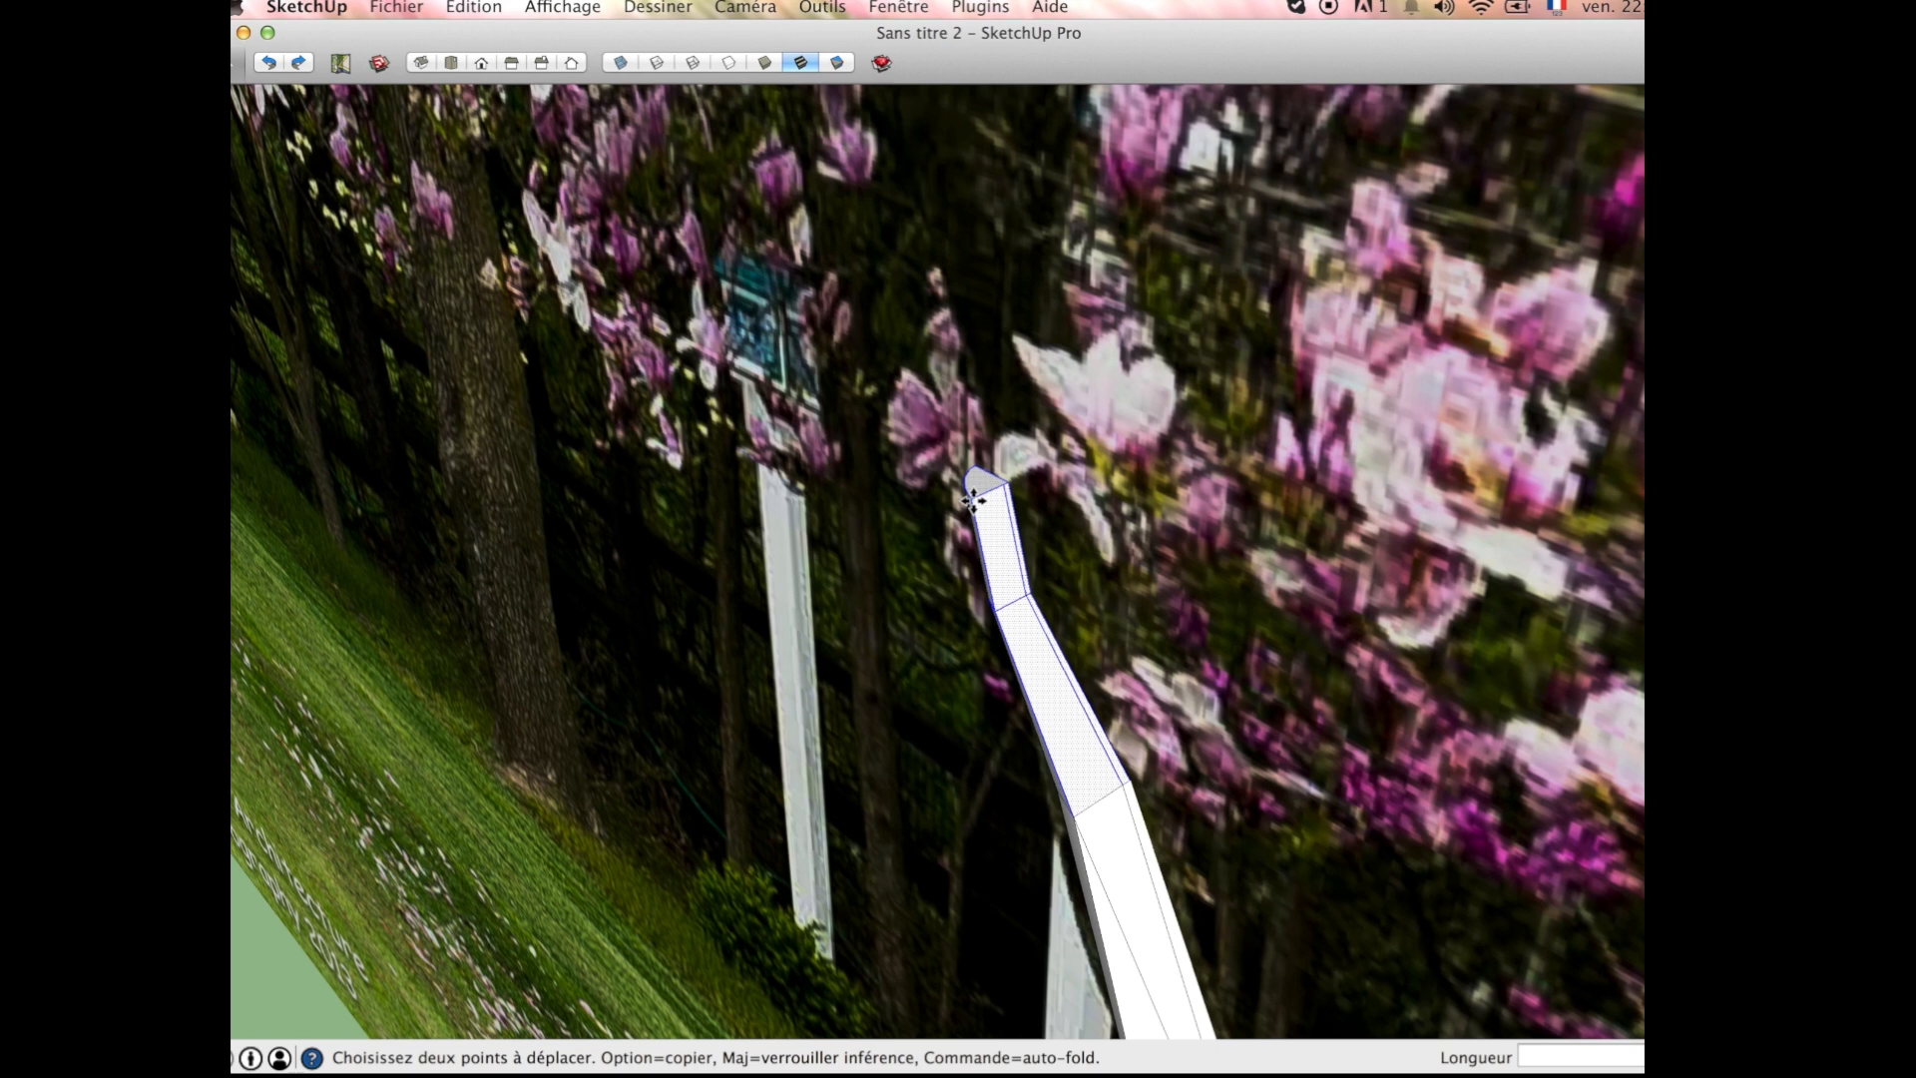
pyautogui.click(973, 499)
pyautogui.scroll(-4, 948, 517)
pyautogui.scroll(-3, 946, 519)
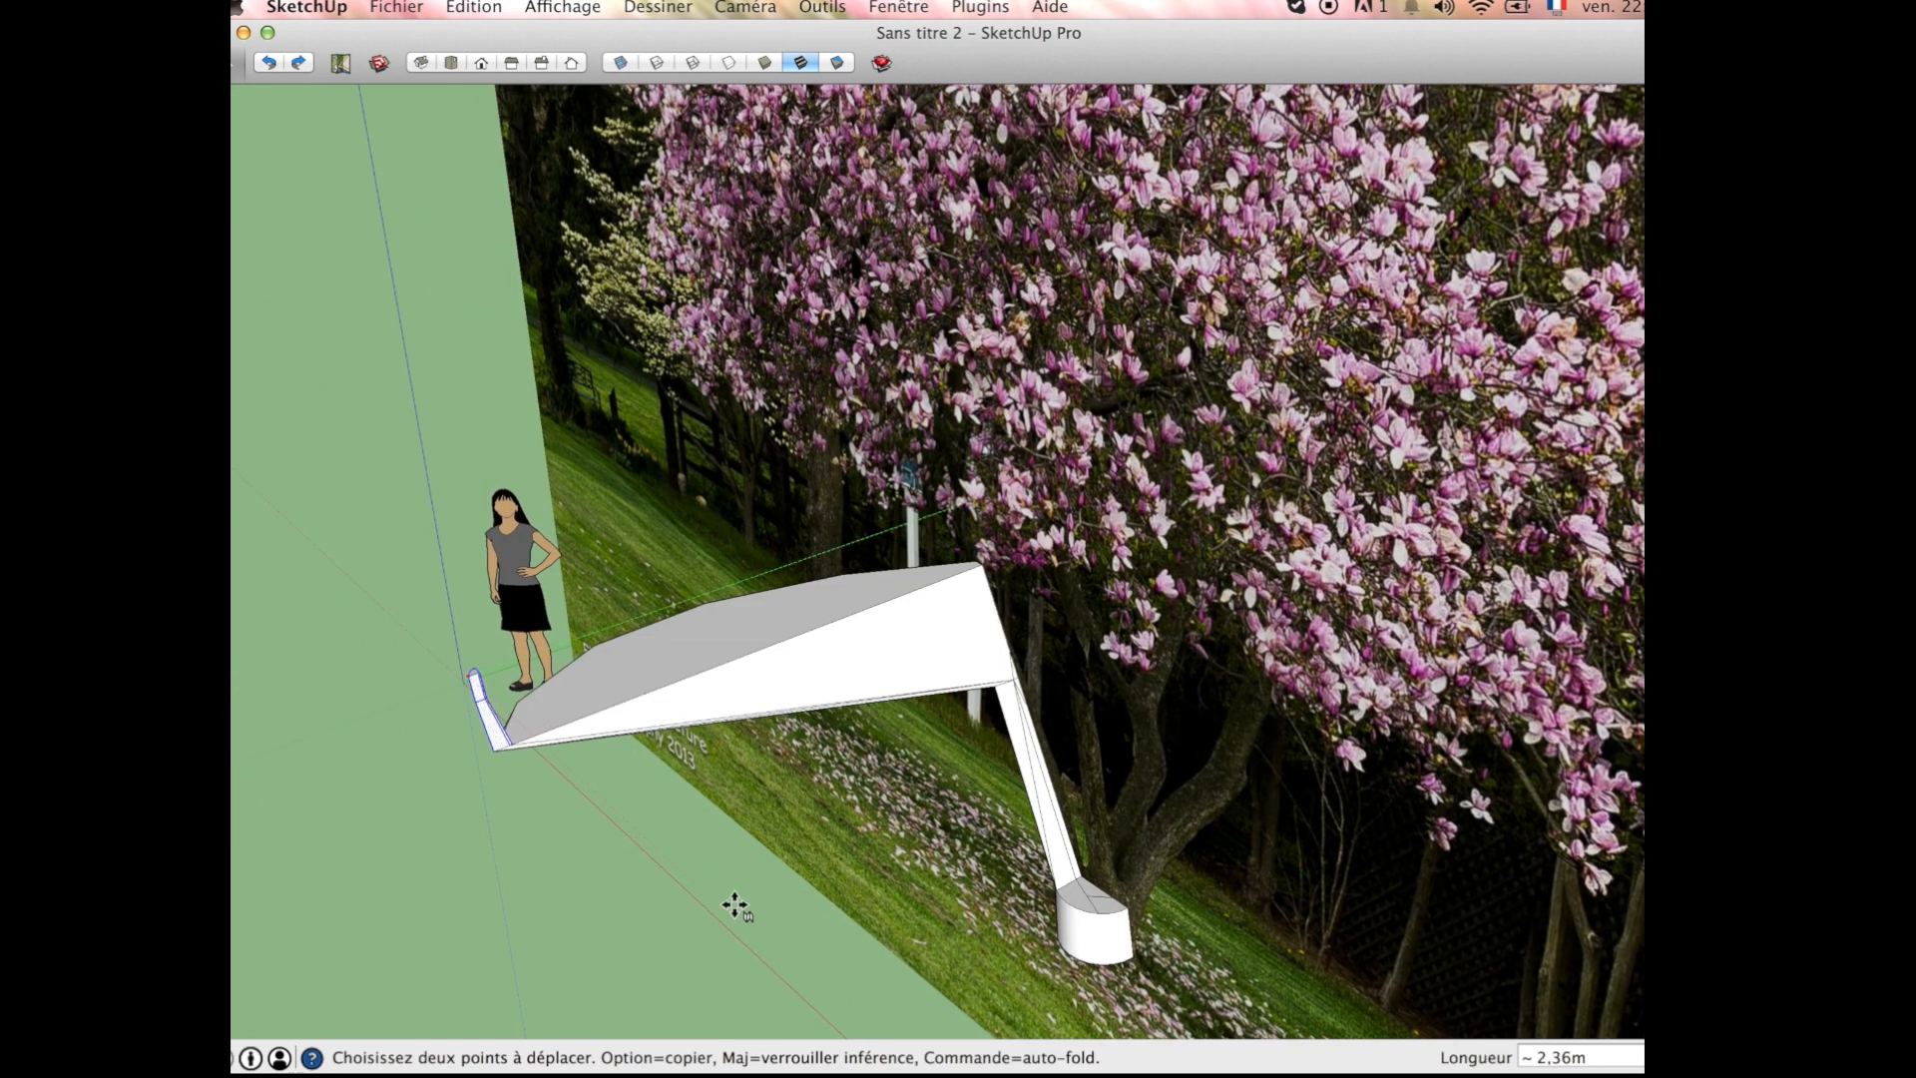
pyautogui.moveTo(735, 907); pyautogui.dragTo(371, 743, button='middle')
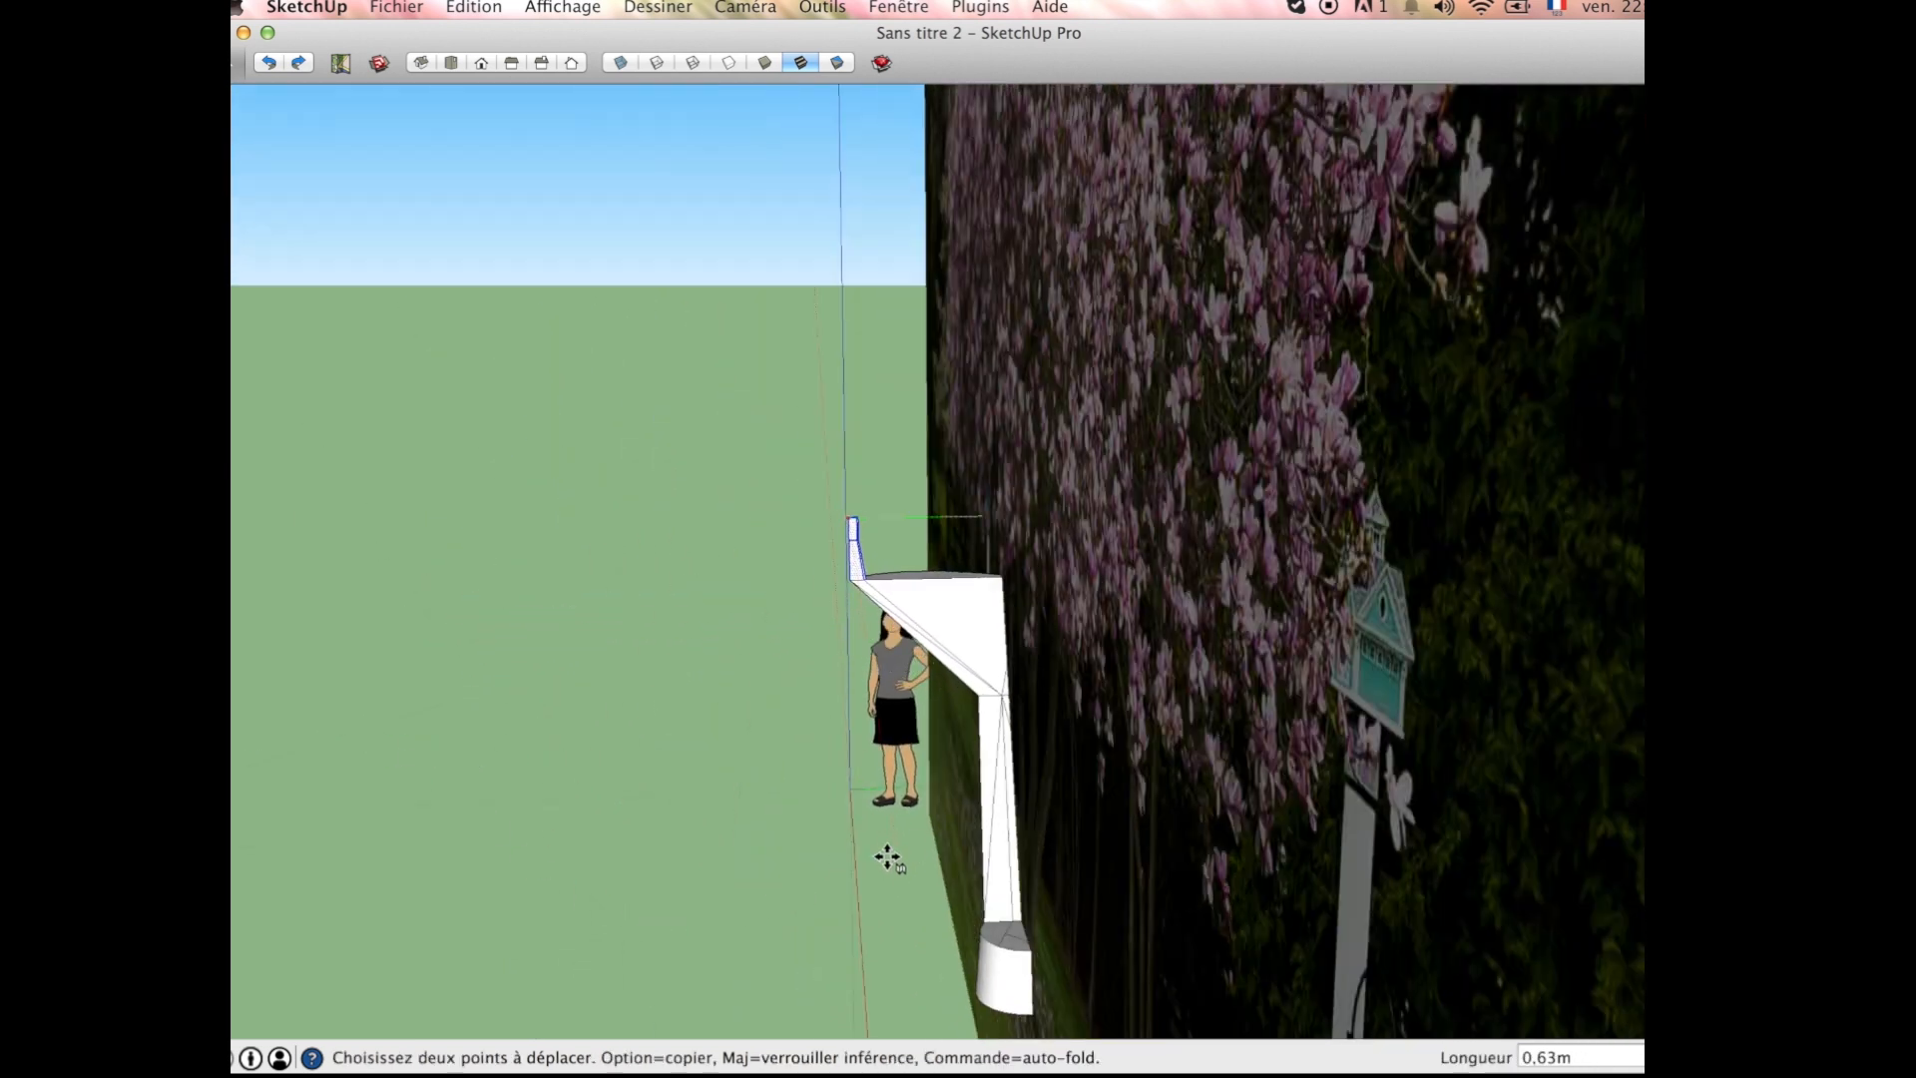
pyautogui.moveTo(940, 718); pyautogui.dragTo(800, 726, button='middle')
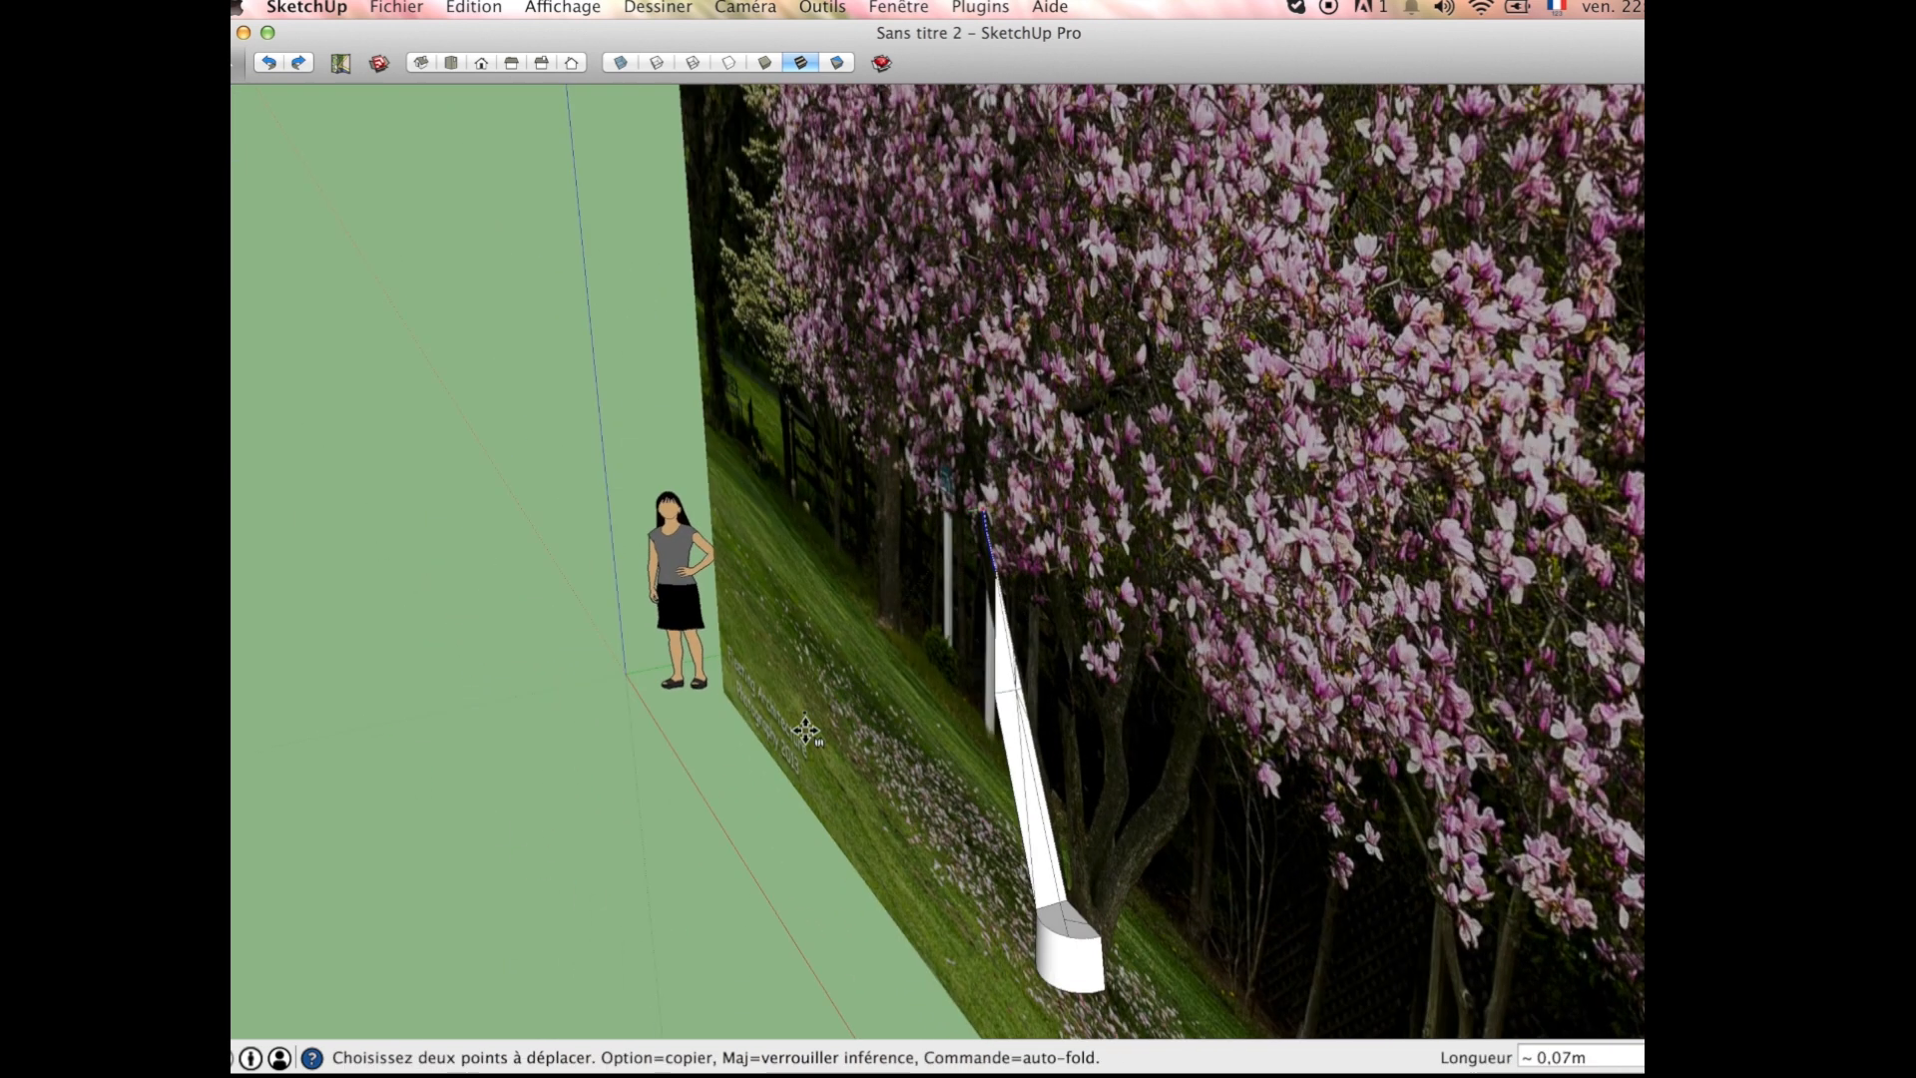
pyautogui.moveTo(871, 730); pyautogui.dragTo(685, 706, button='middle')
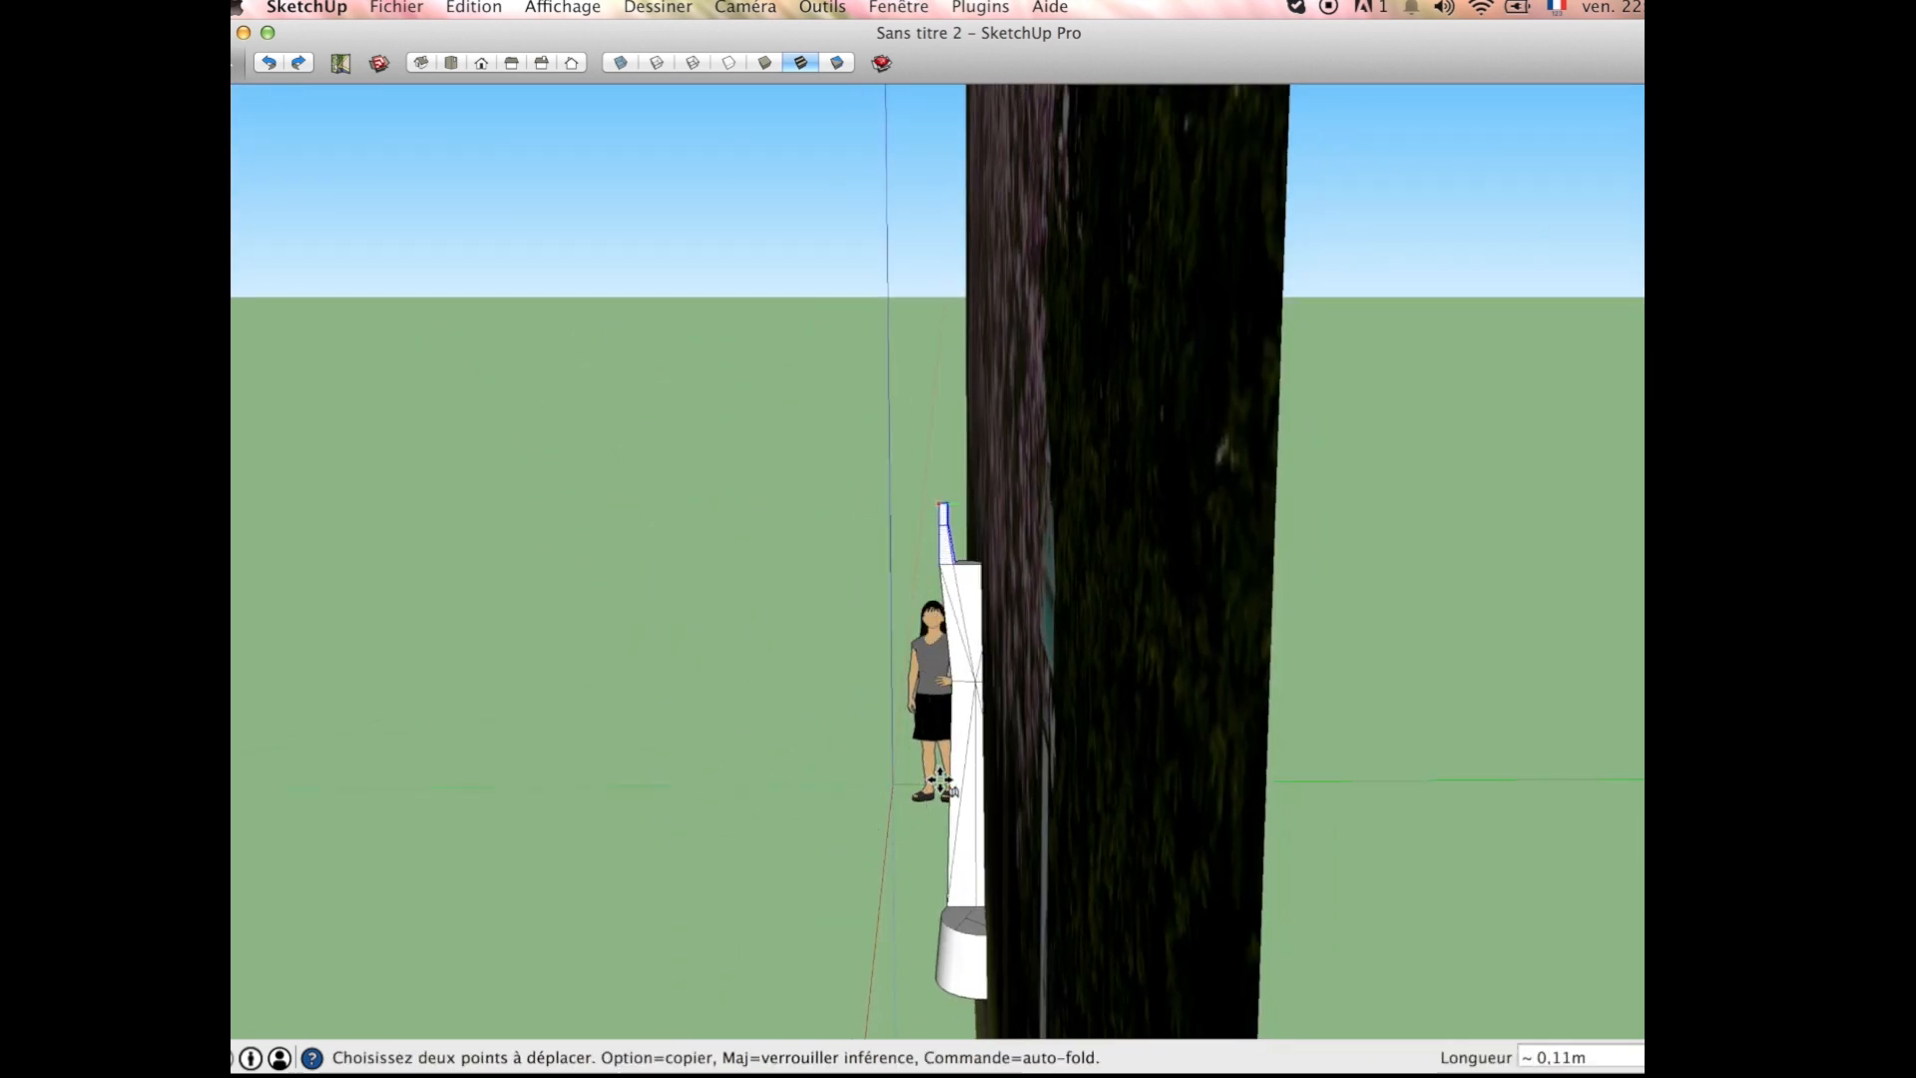
pyautogui.moveTo(938, 777); pyautogui.dragTo(928, 548, button='middle')
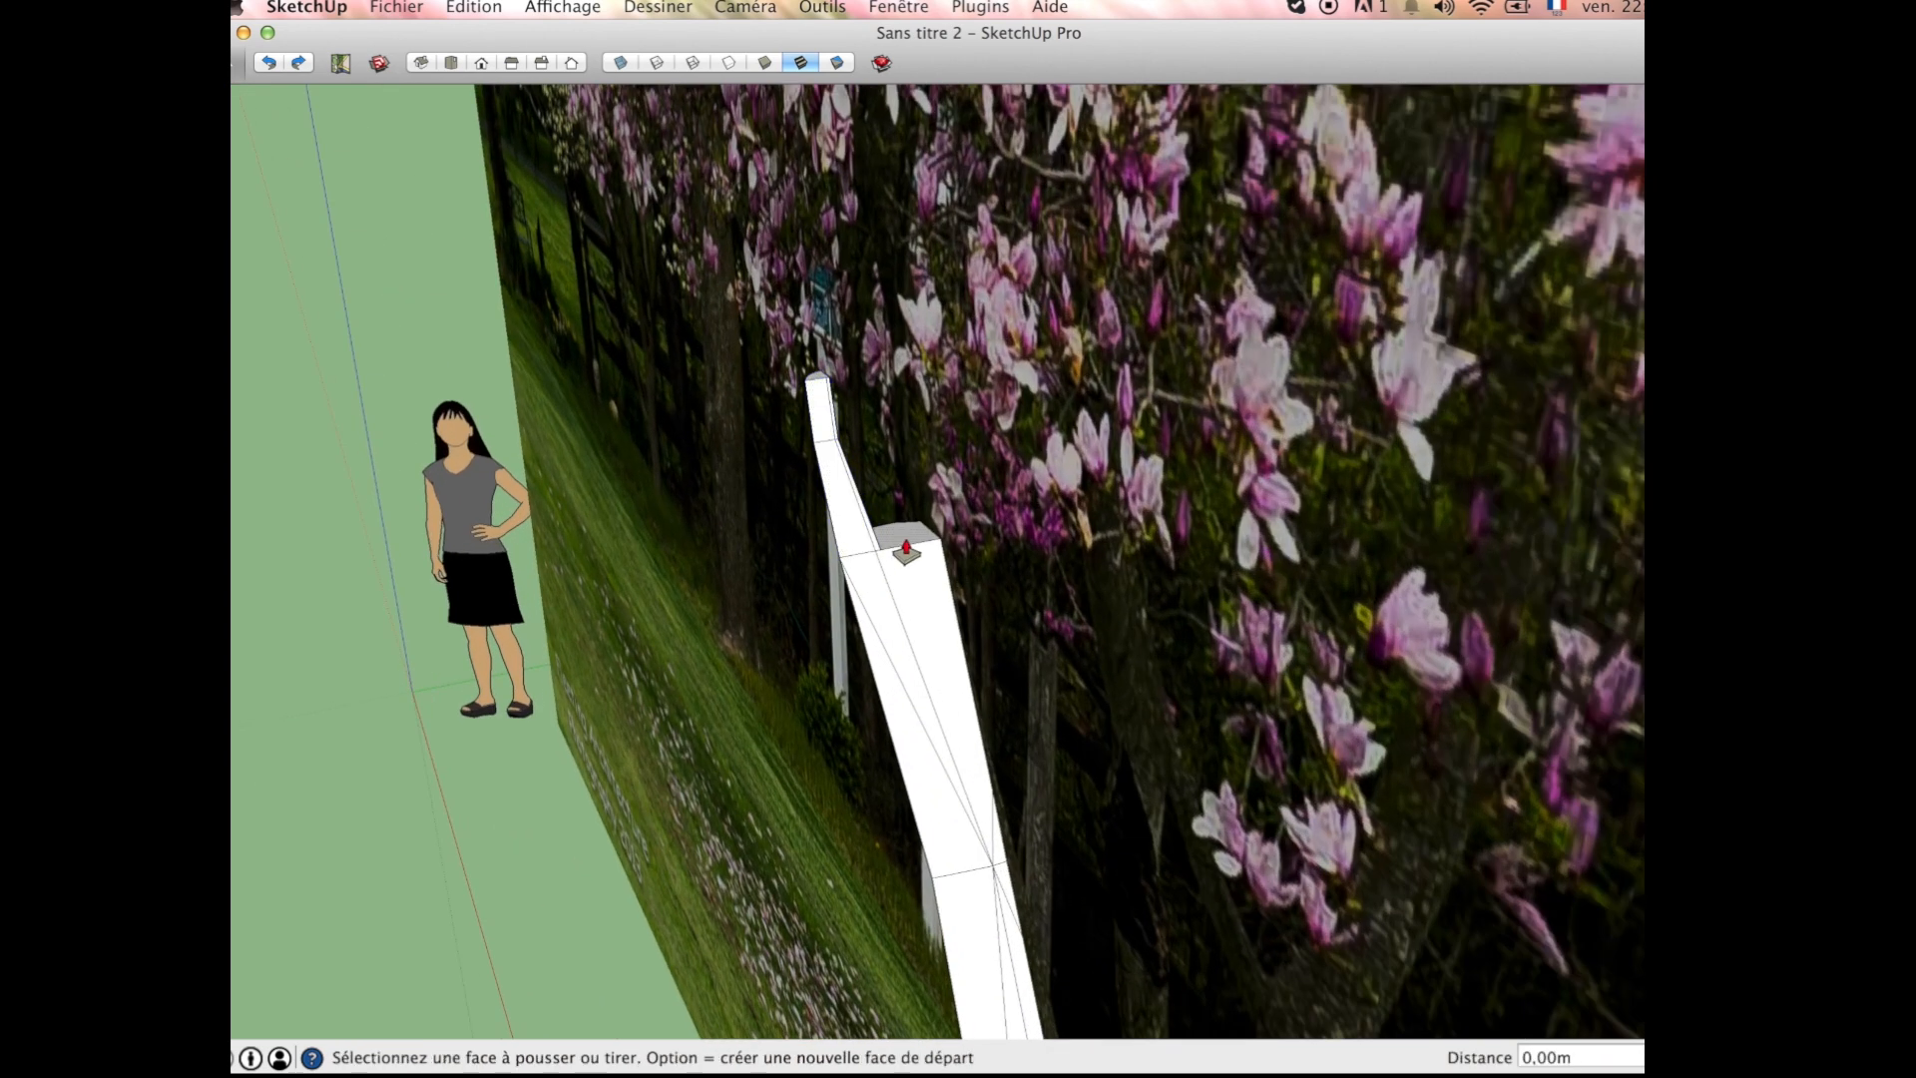
# Step: Extrude the exposed face beside the upper segments upward as a fork branch and scale down its end face
pyautogui.click(893, 539)
pyautogui.click(916, 375)
pyautogui.press('space')
pyautogui.moveTo(851, 314); pyautogui.dragTo(941, 390)
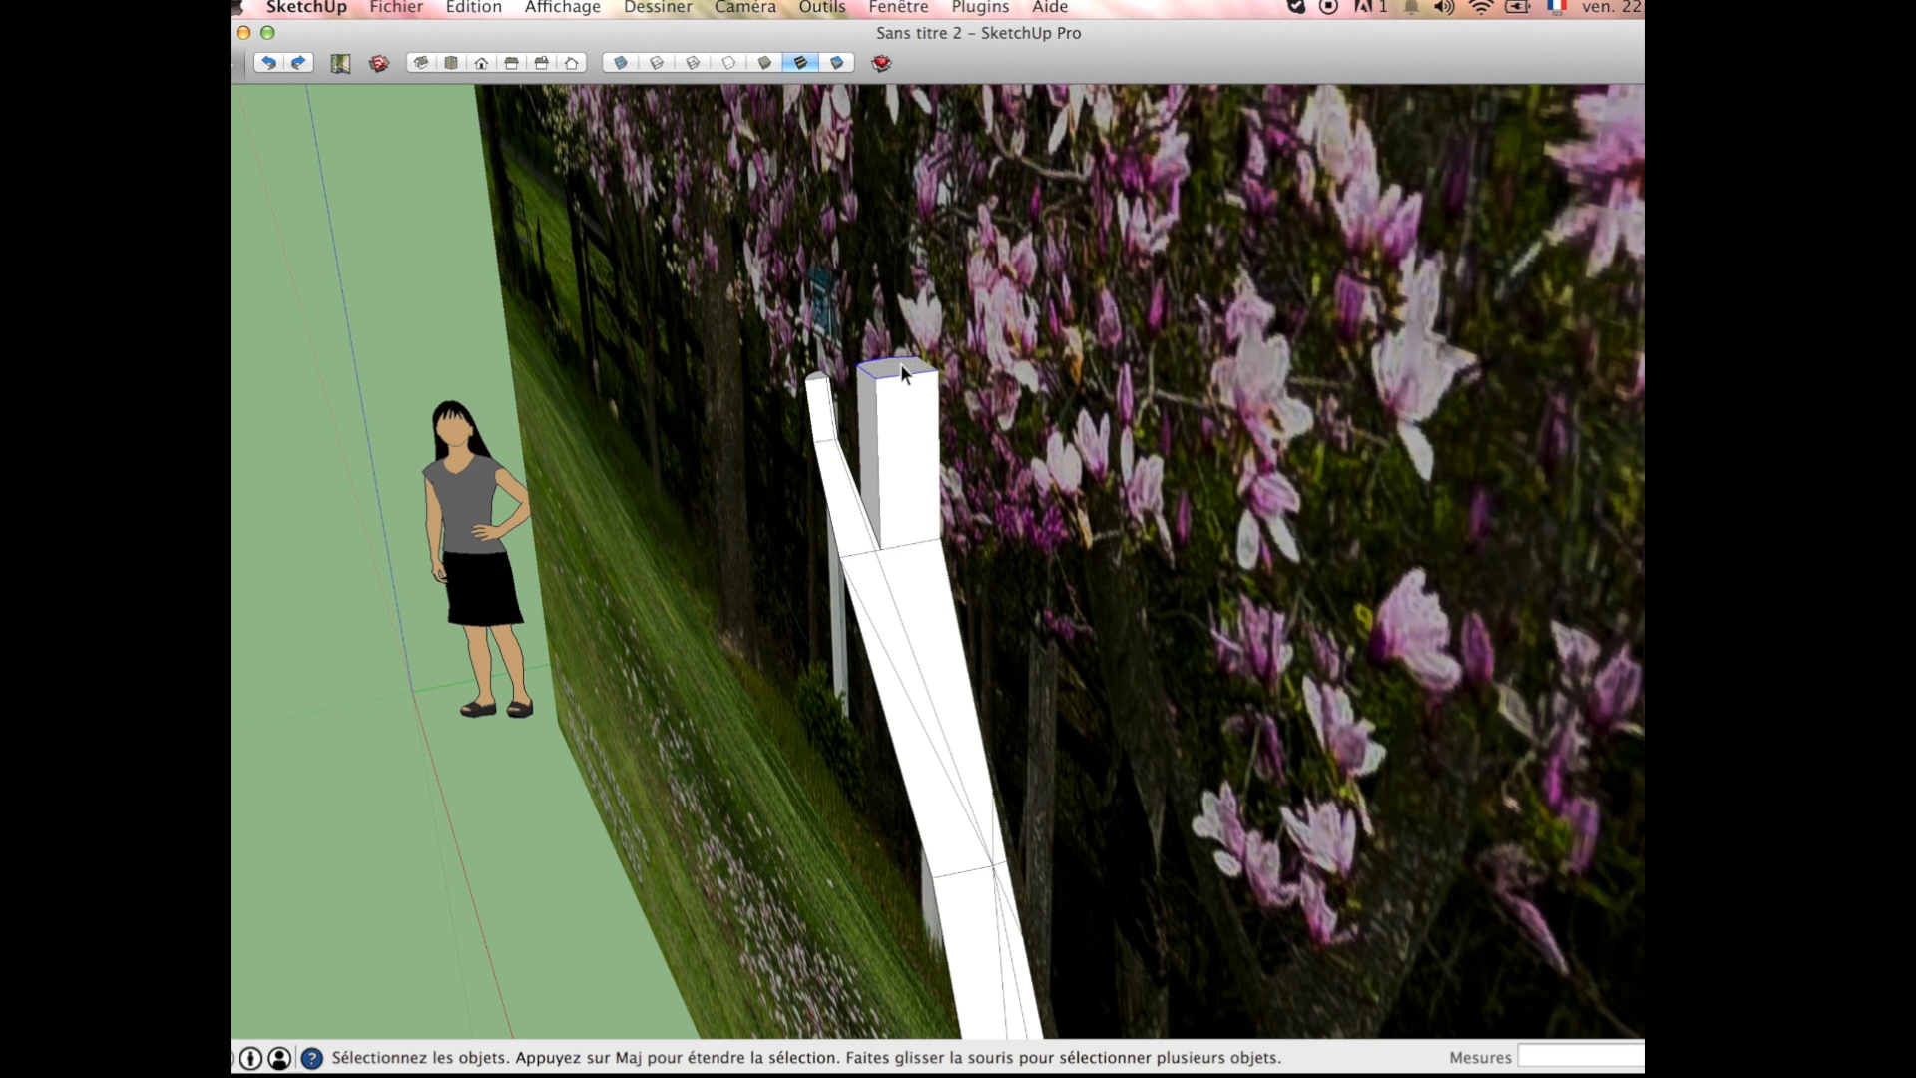
pyautogui.scroll(5, 900, 366)
pyautogui.press('s')
pyautogui.moveTo(821, 404); pyautogui.dragTo(915, 253)
# Step: Extrude the fork branch's end face upward by about 0.05 m as a short second segment
pyautogui.scroll(5, 920, 382)
pyautogui.press('p')
pyautogui.scroll(-5, 1048, 488)
pyautogui.moveTo(906, 384); pyautogui.dragTo(1008, 489, button='middle')
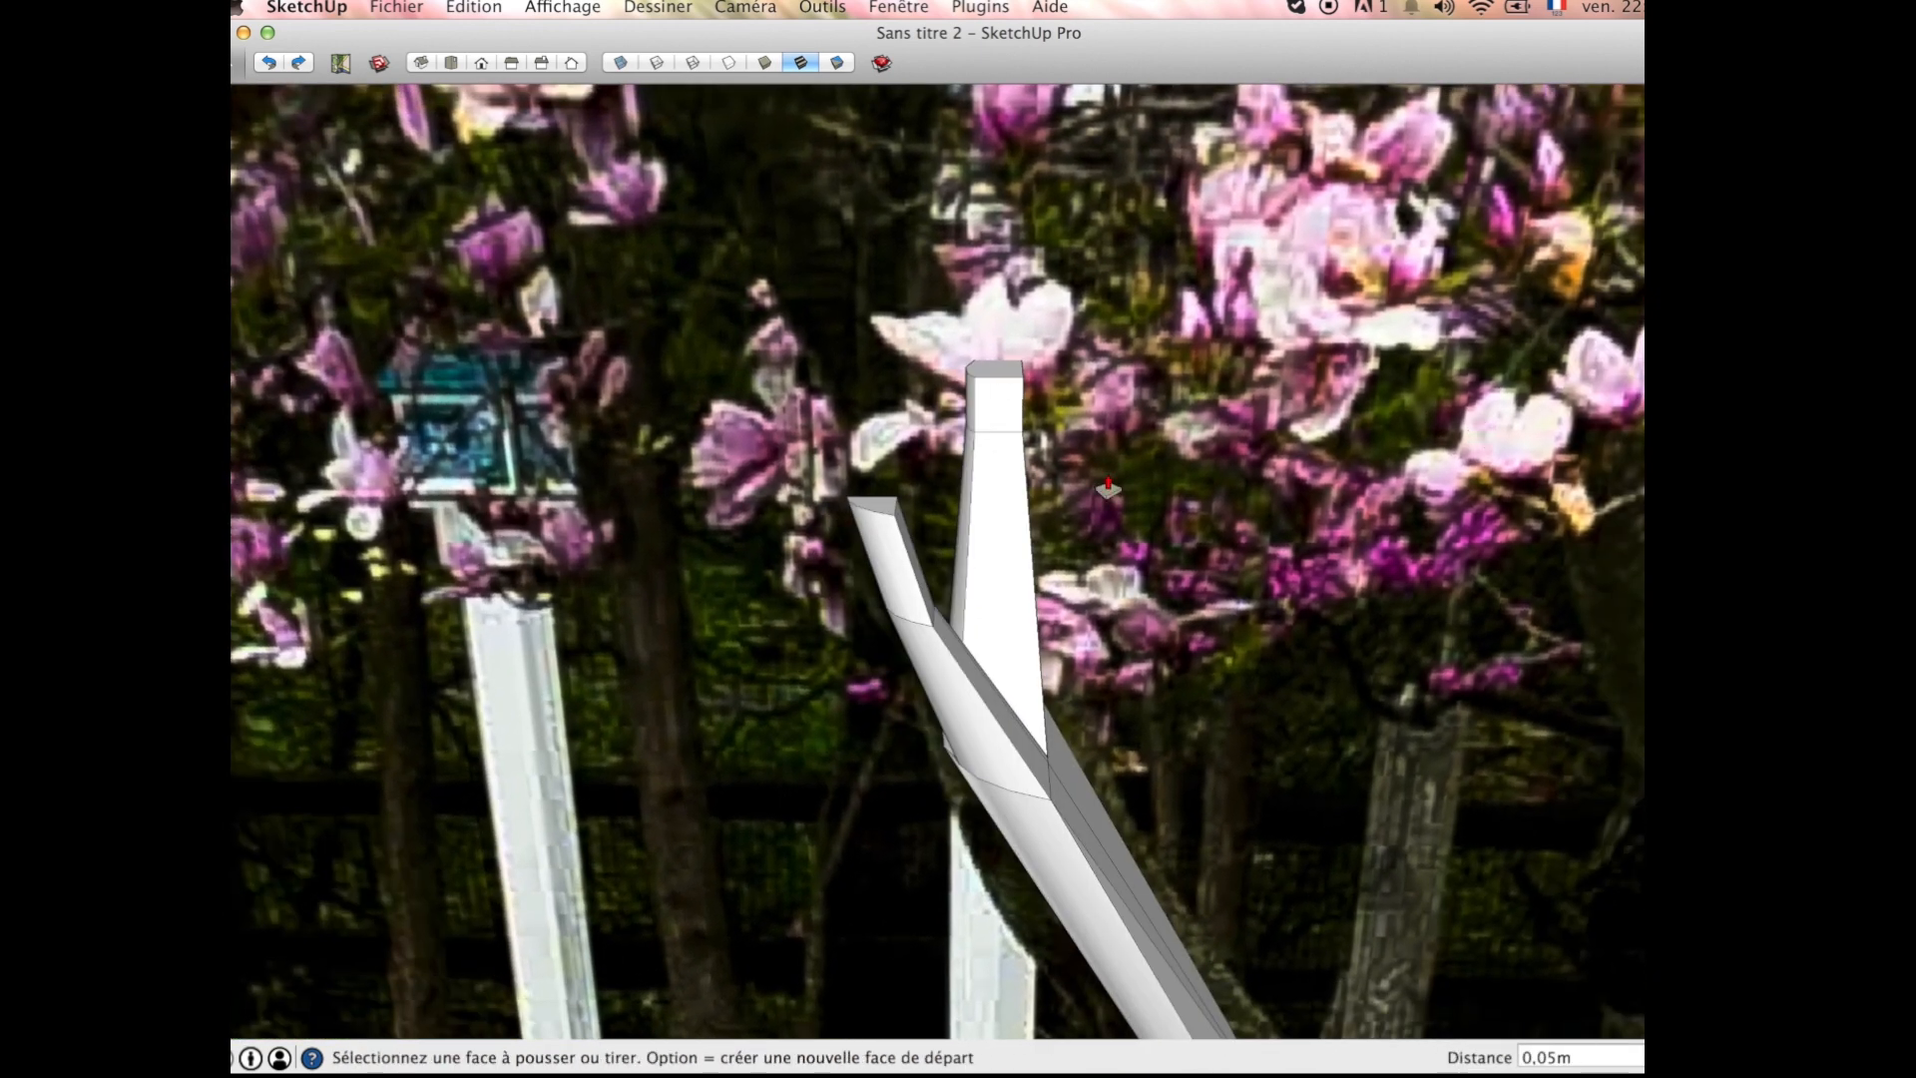
# Step: Draw a line about 0.05 m long across the fork branch's end face to split it into two faces
pyautogui.scroll(-4, 1008, 489)
pyautogui.scroll(10, 1006, 439)
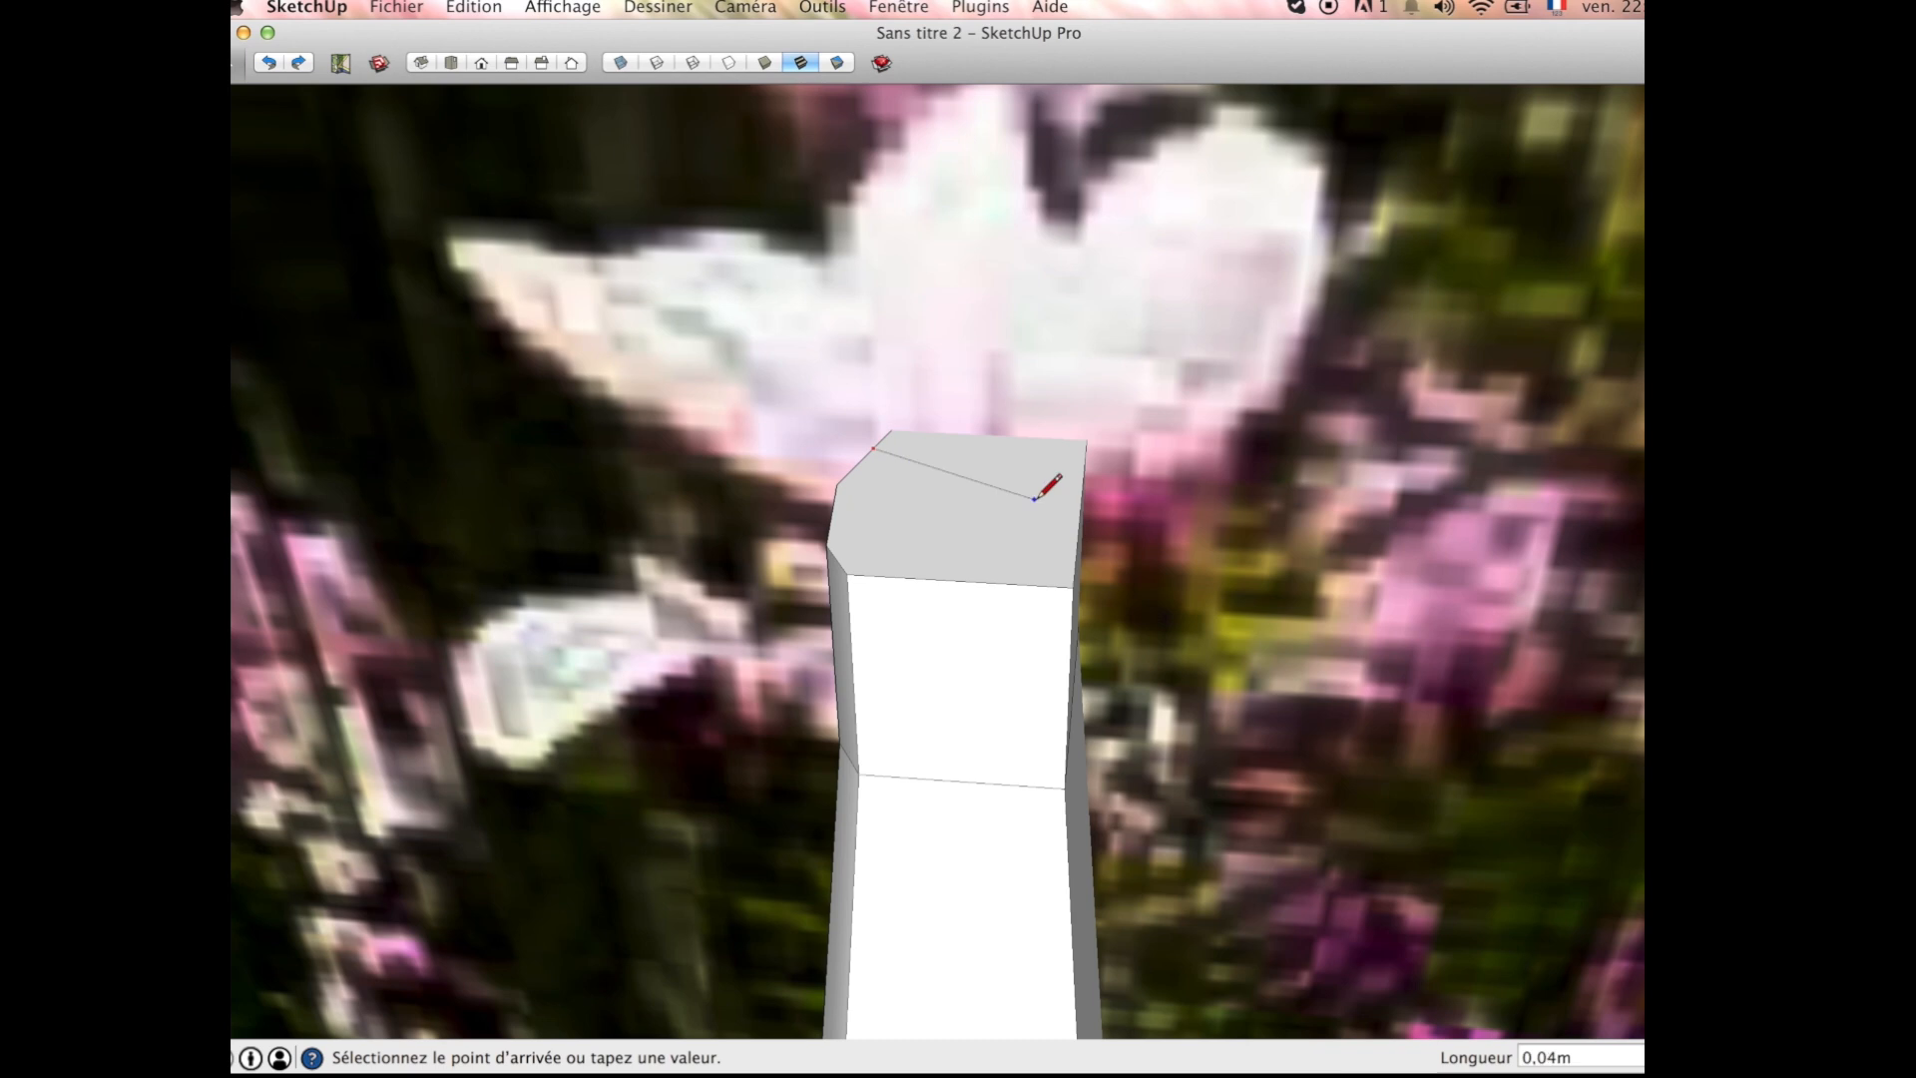
pyautogui.scroll(5, 1084, 506)
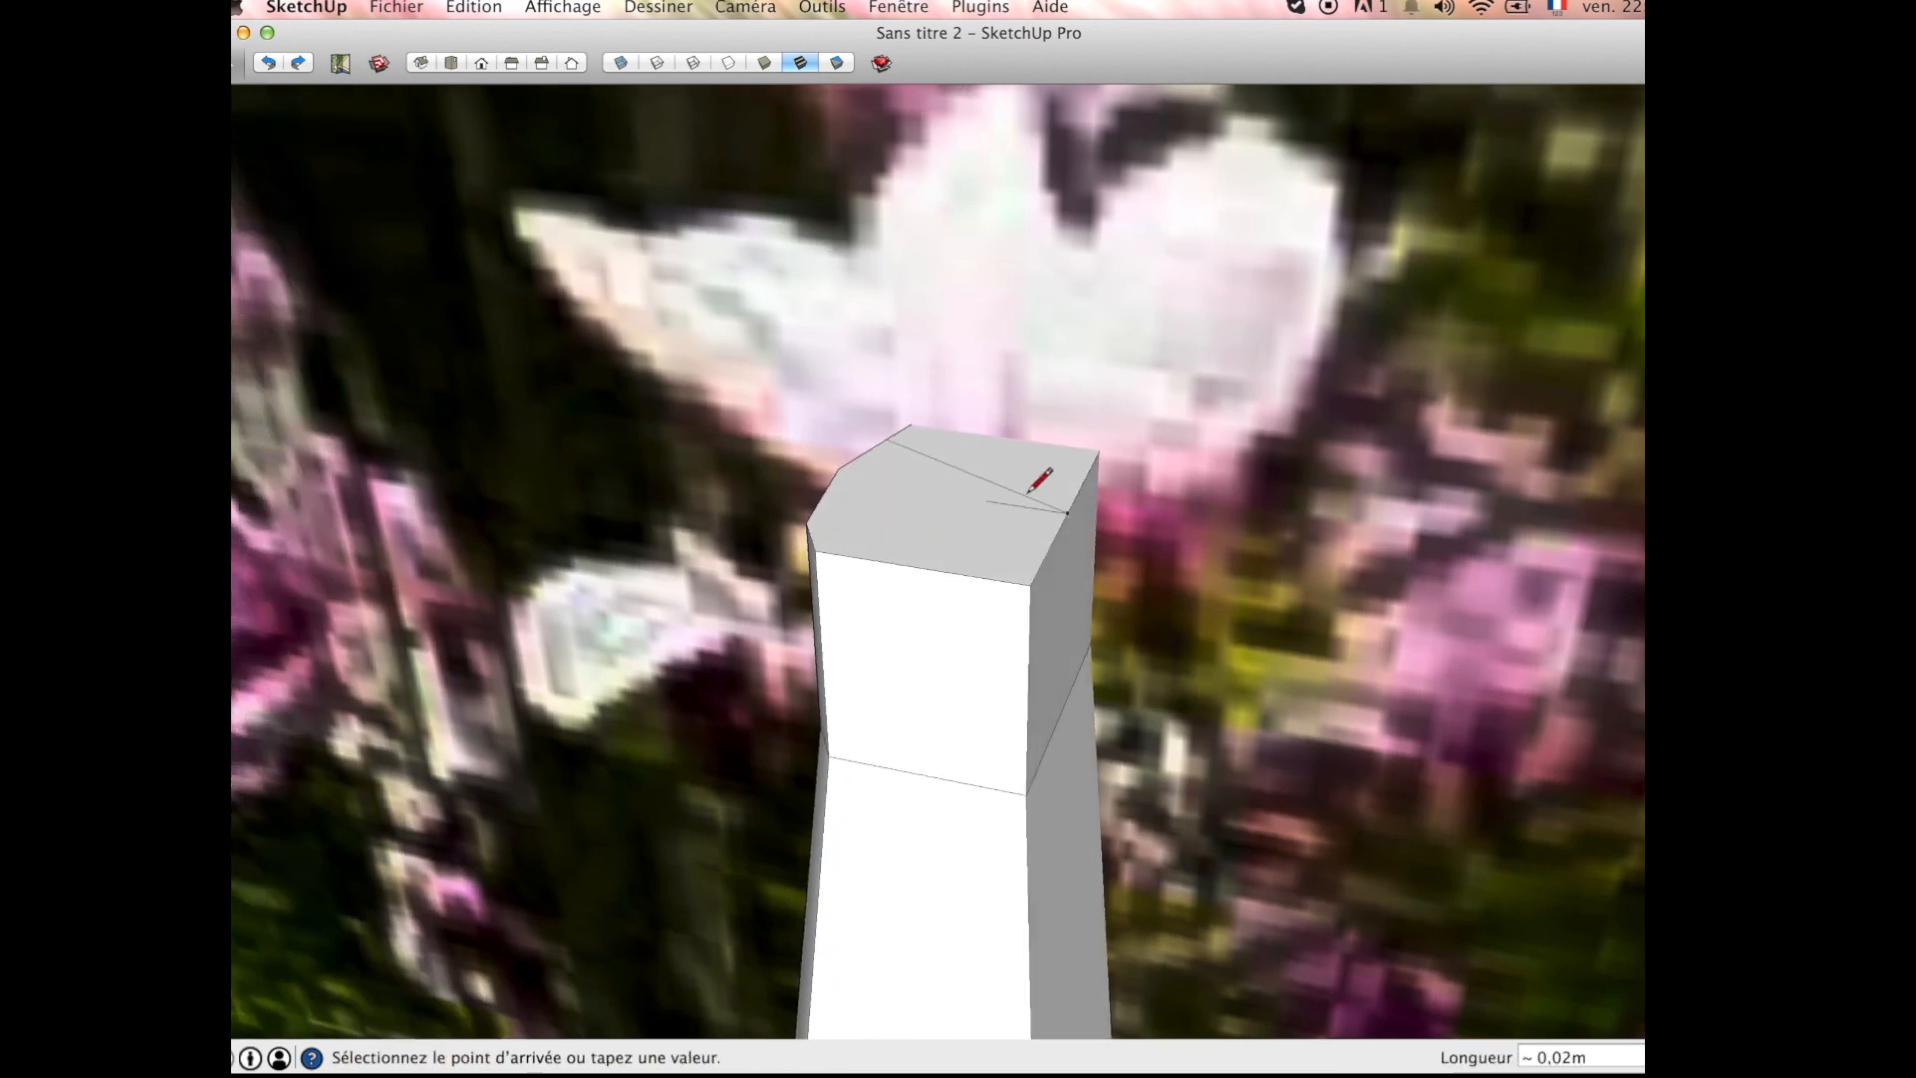
pyautogui.scroll(3, 1104, 537)
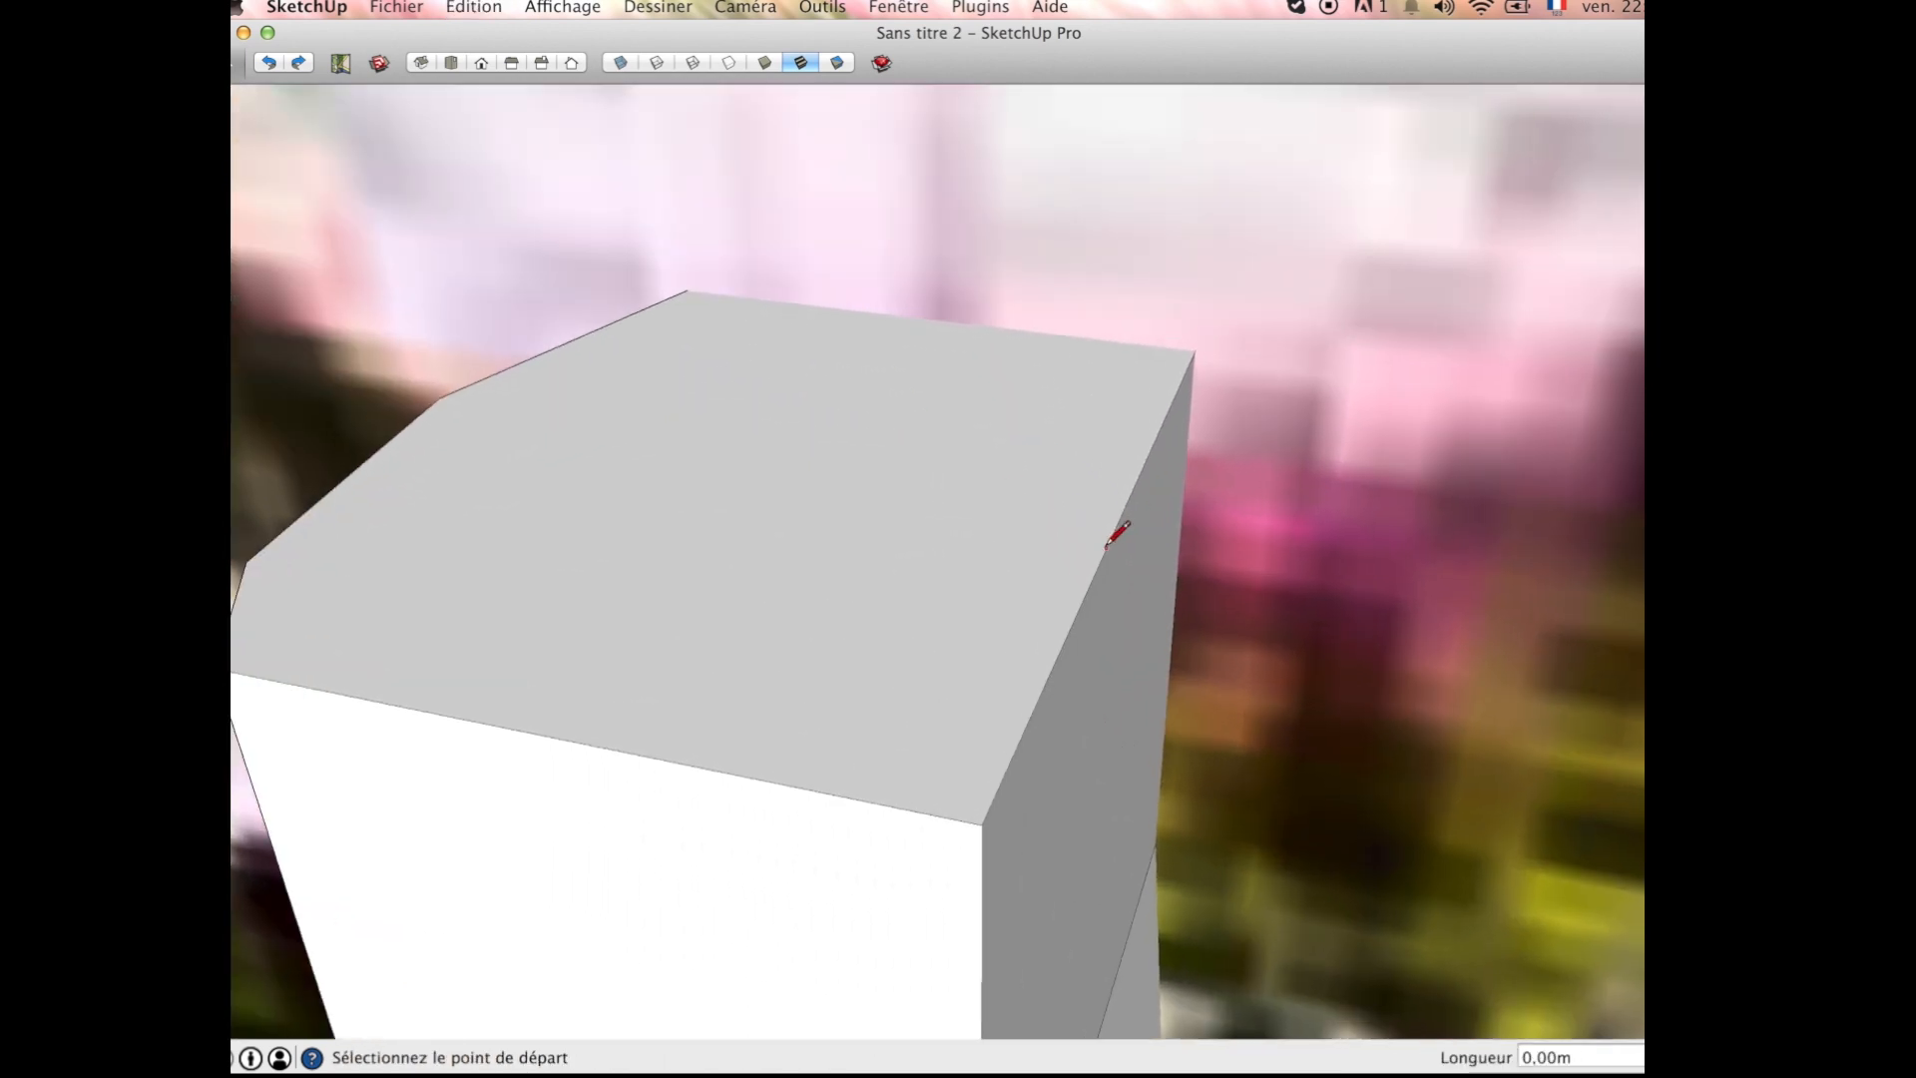
pyautogui.scroll(-10, 502, 397)
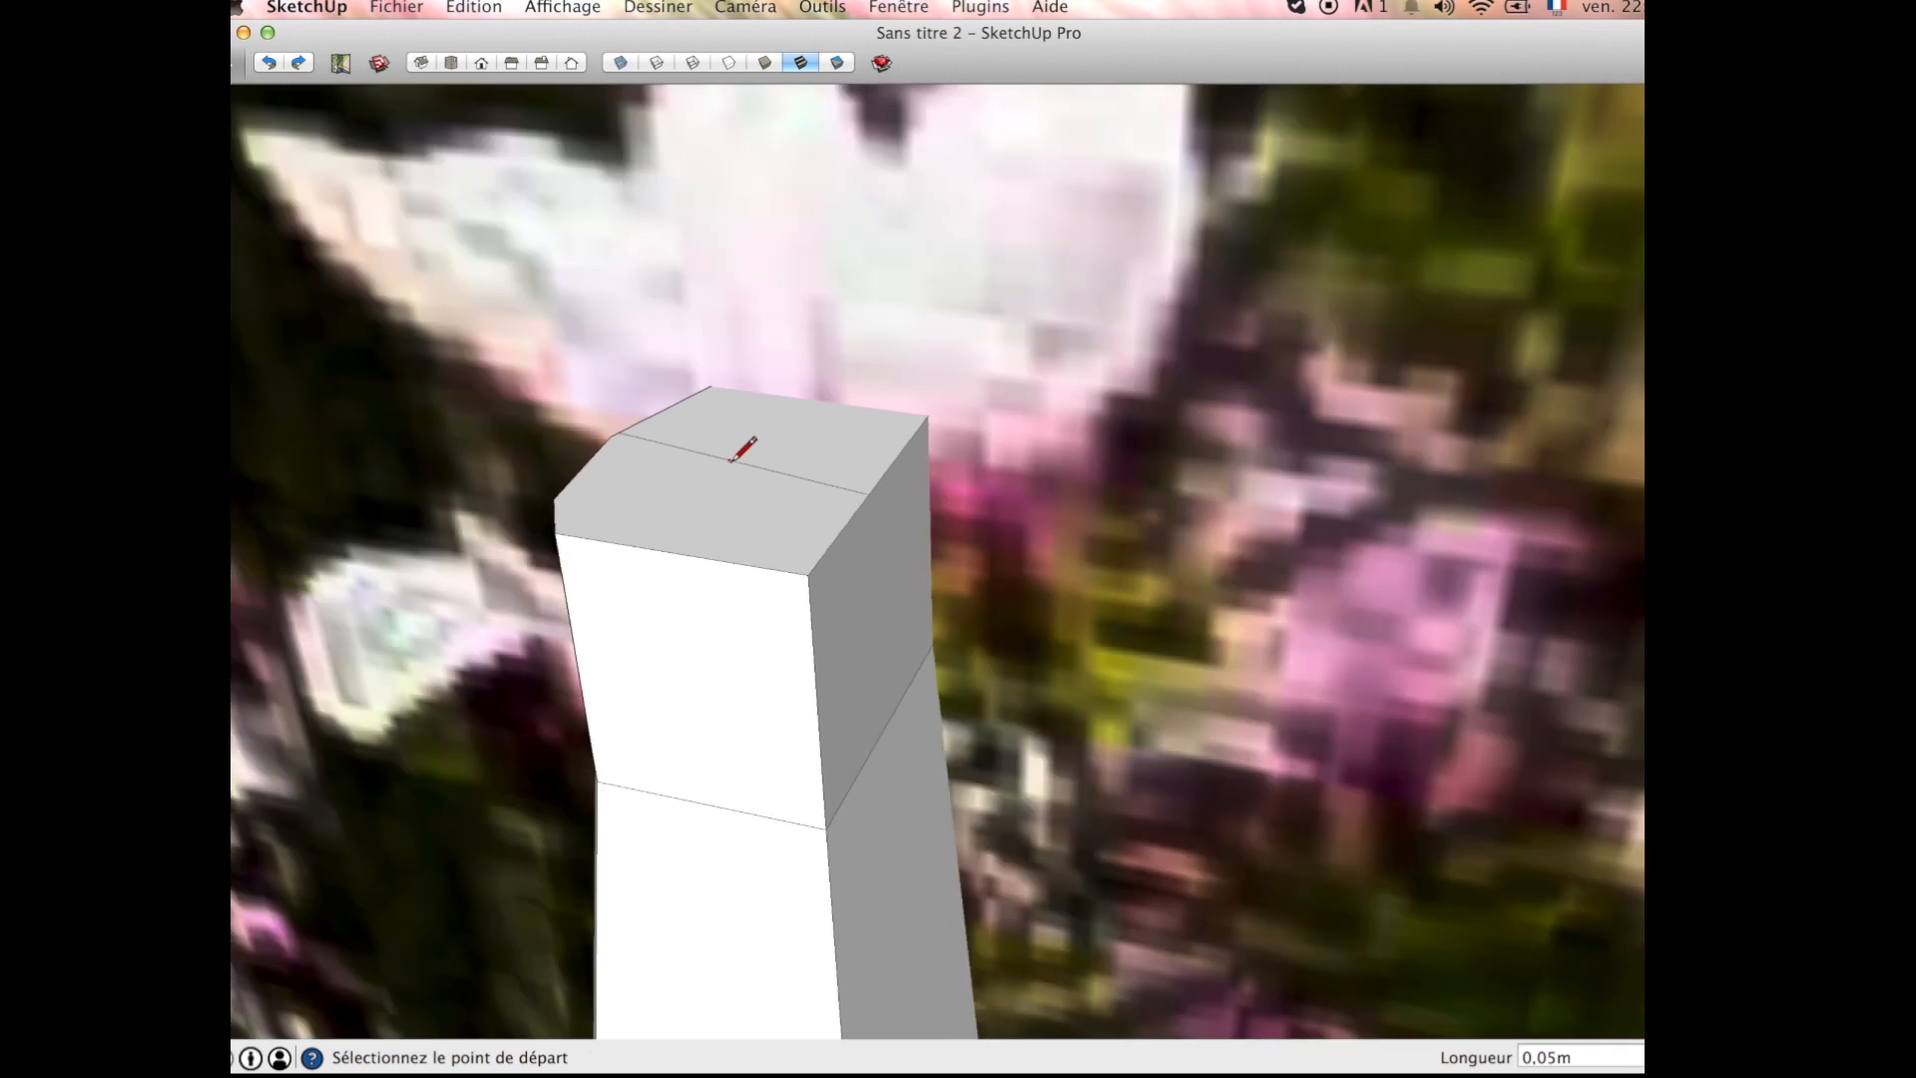
pyautogui.click(700, 492)
pyautogui.scroll(-3, 700, 346)
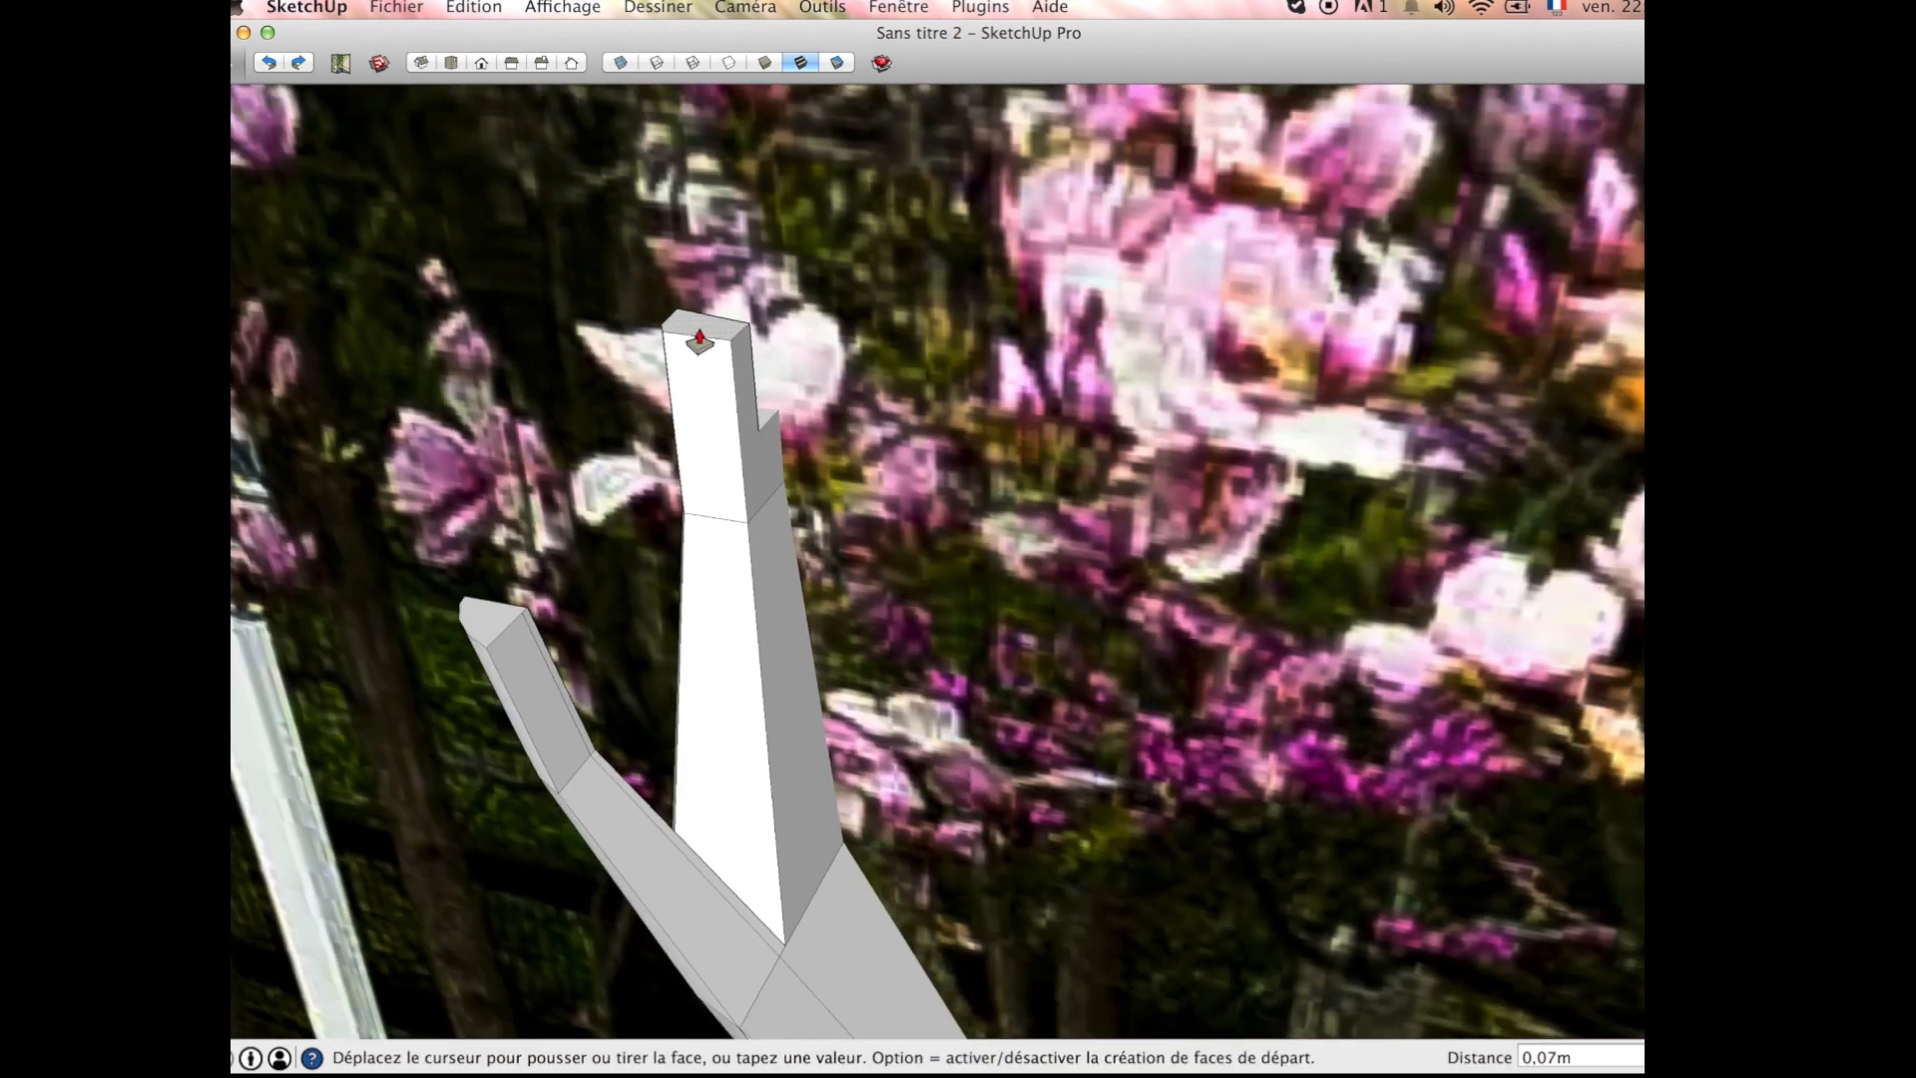
pyautogui.press('Escape')
# Step: Scale down both halves of the fork branch's split end face together and move them sideways
pyautogui.press('space')
pyautogui.click(741, 434)
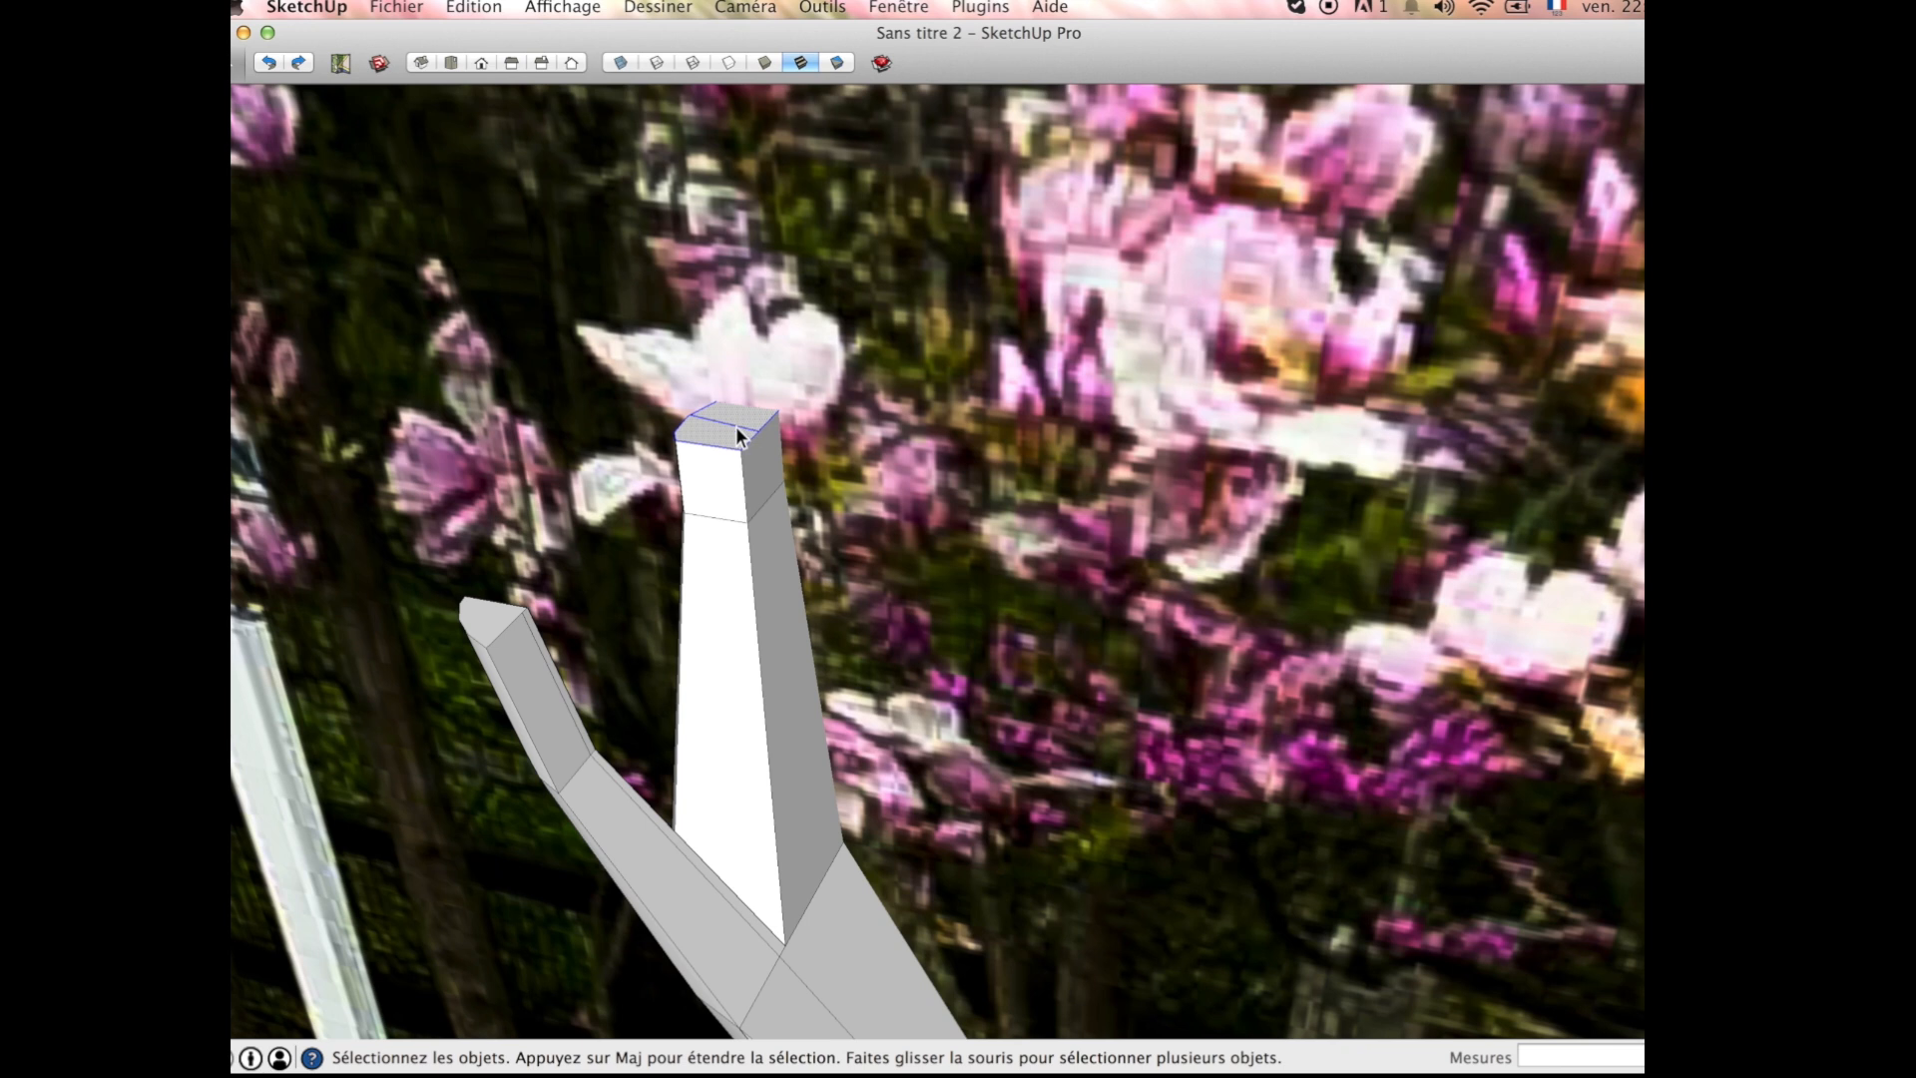
pyautogui.press('s')
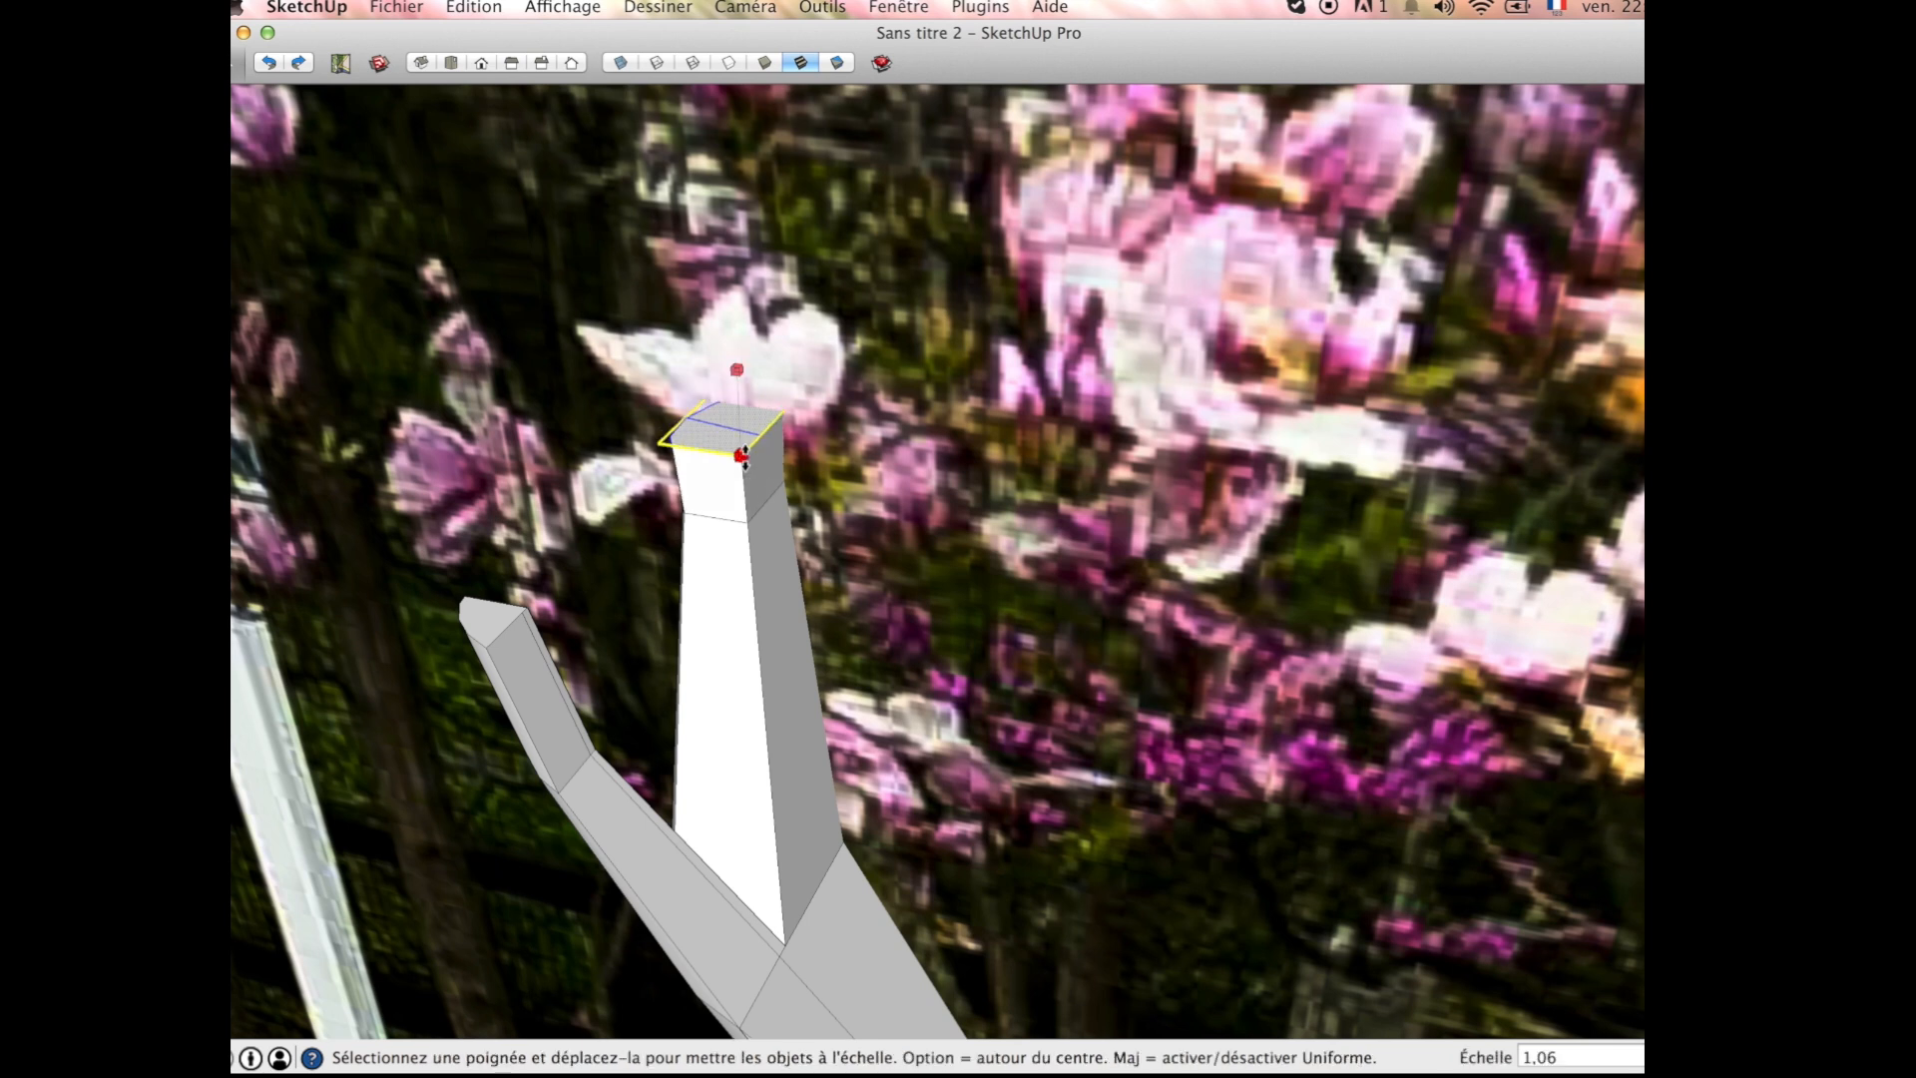
pyautogui.scroll(3, 731, 429)
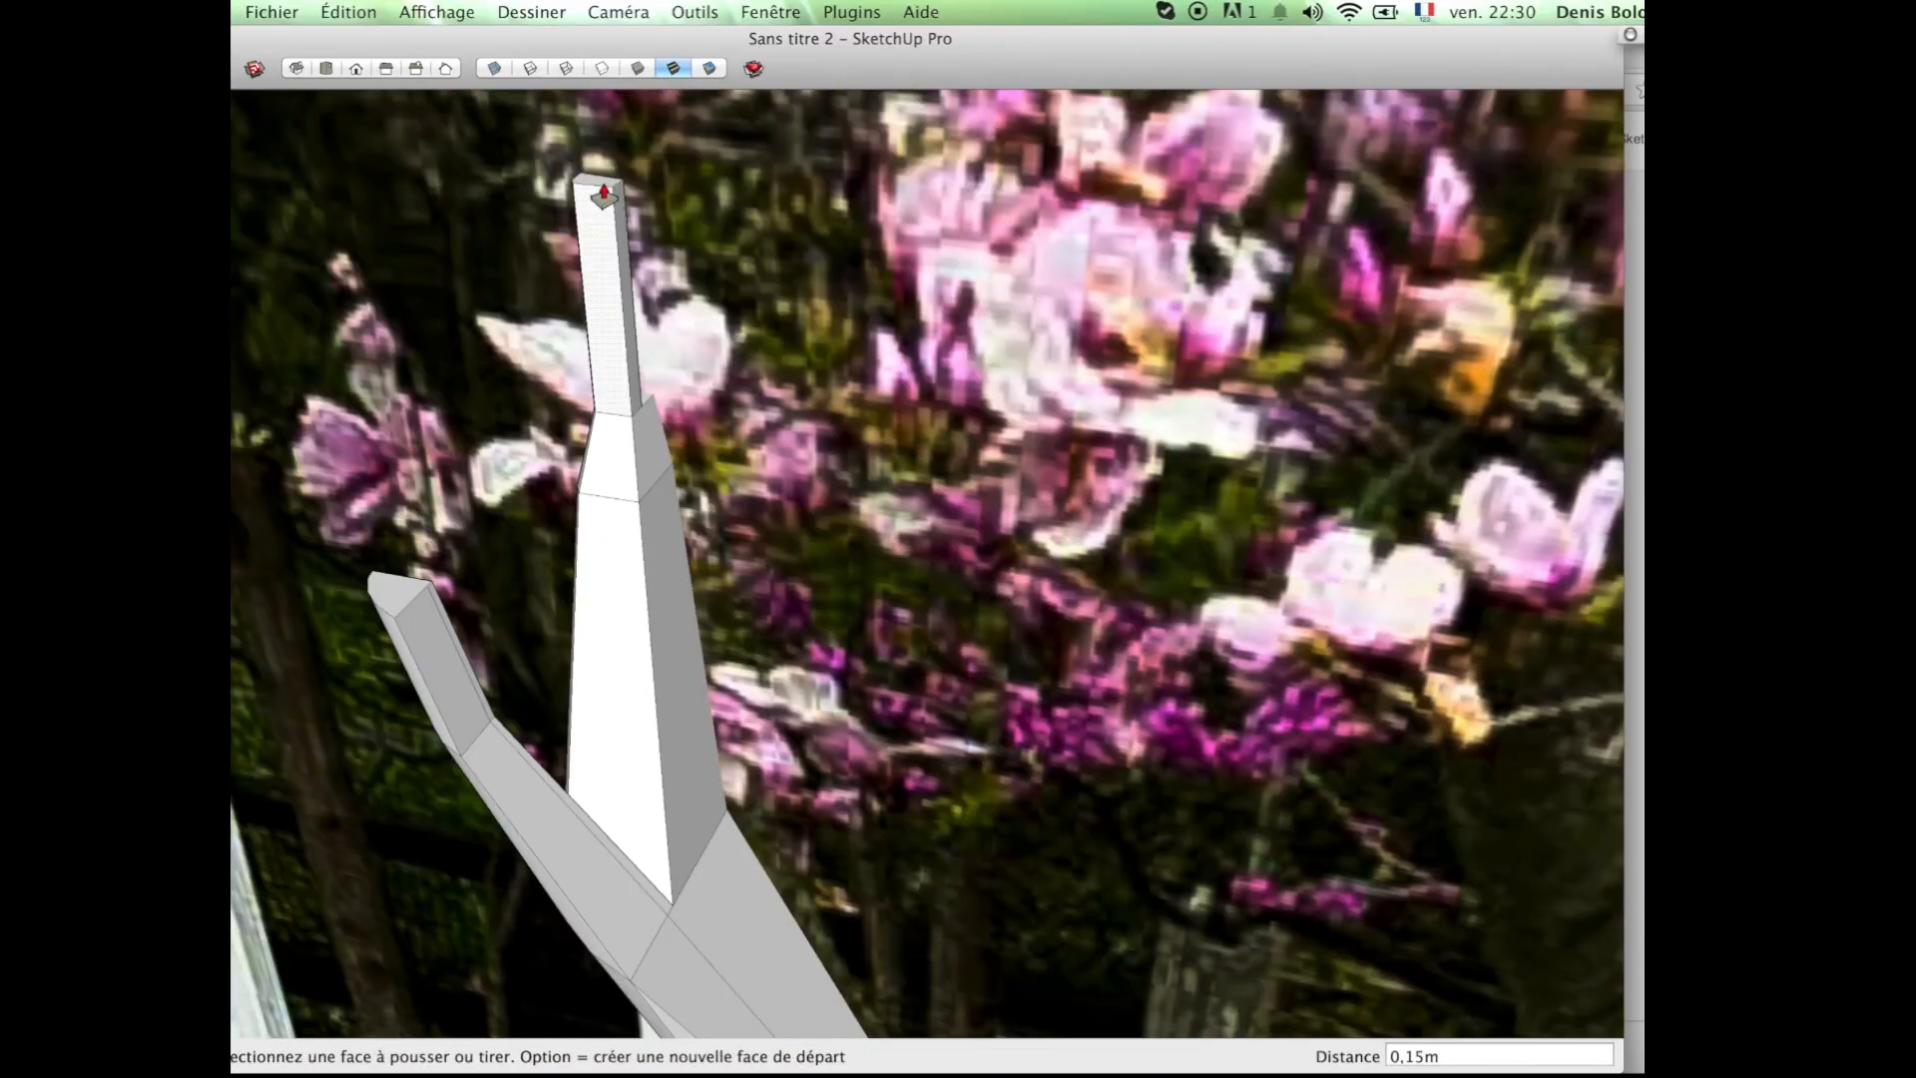
pyautogui.press('m')
pyautogui.moveTo(608, 190); pyautogui.dragTo(536, 183)
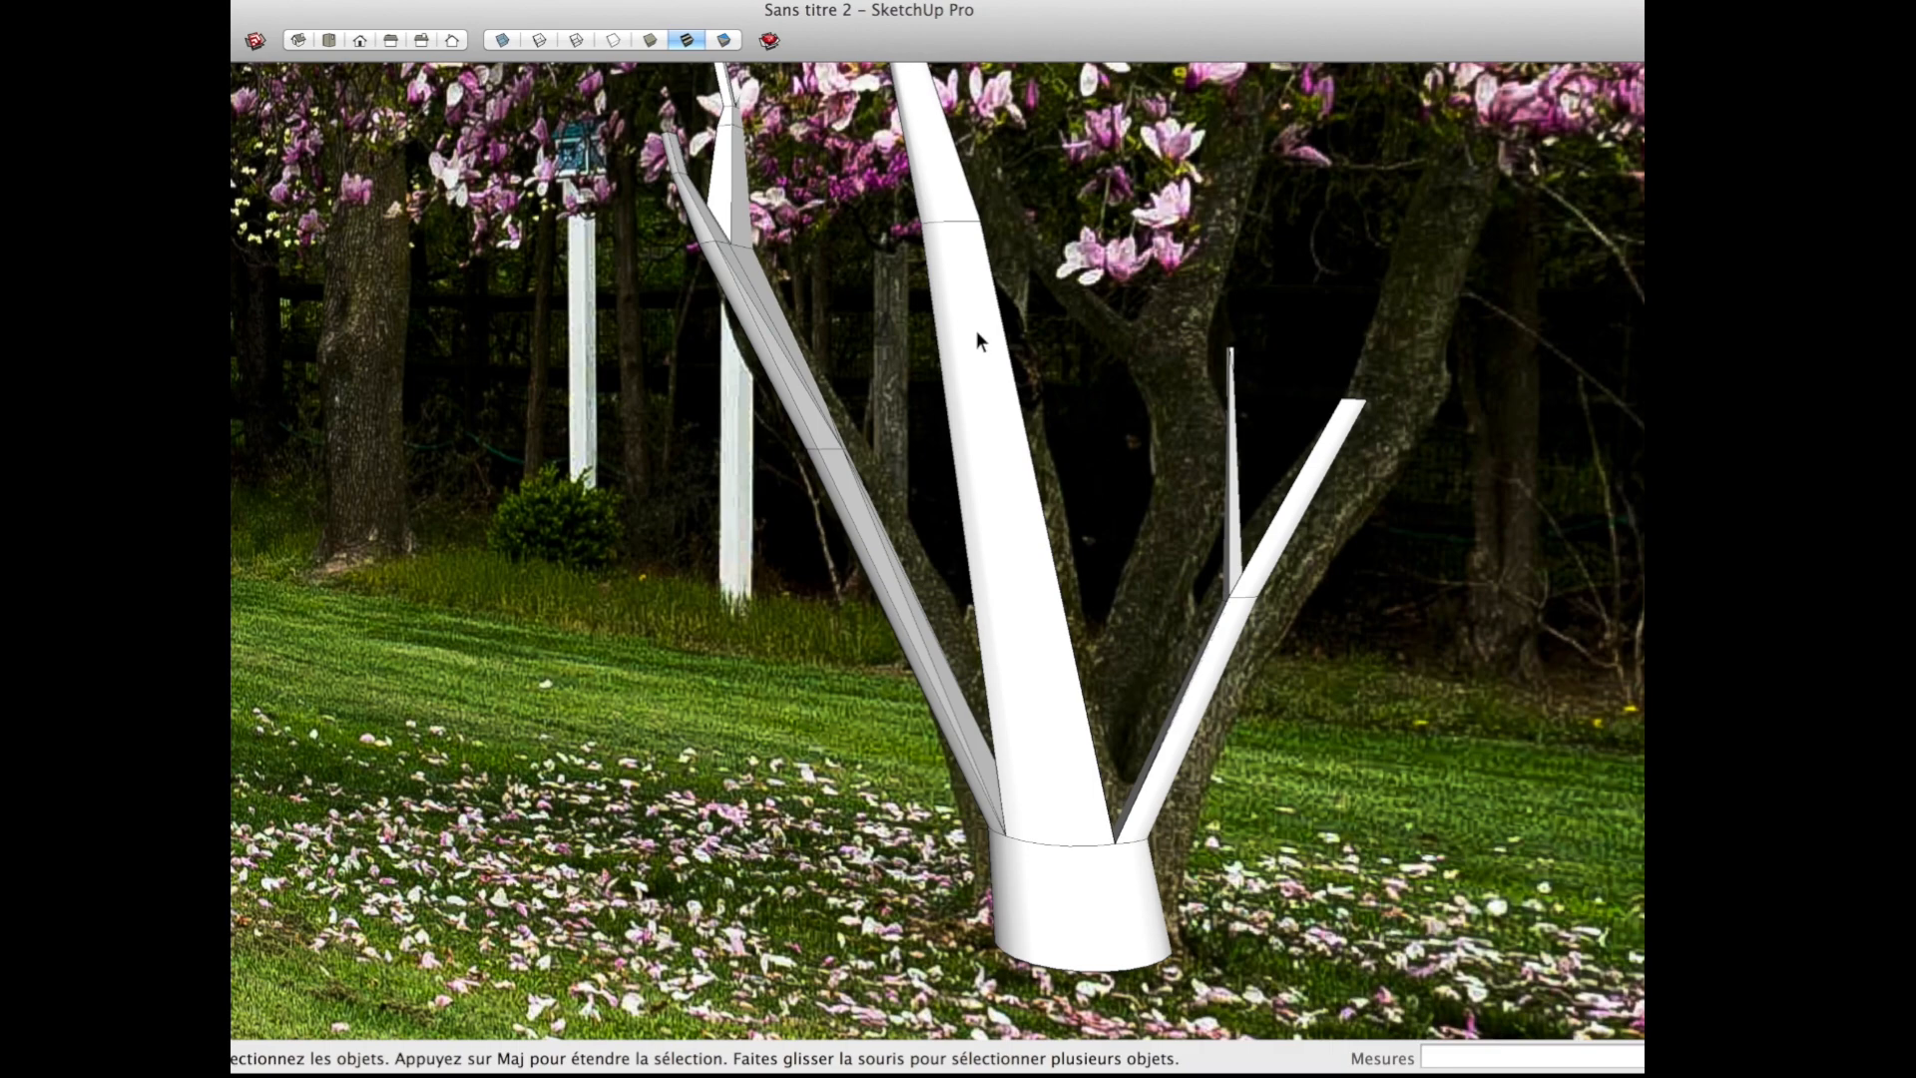
pyautogui.scroll(-5, 988, 429)
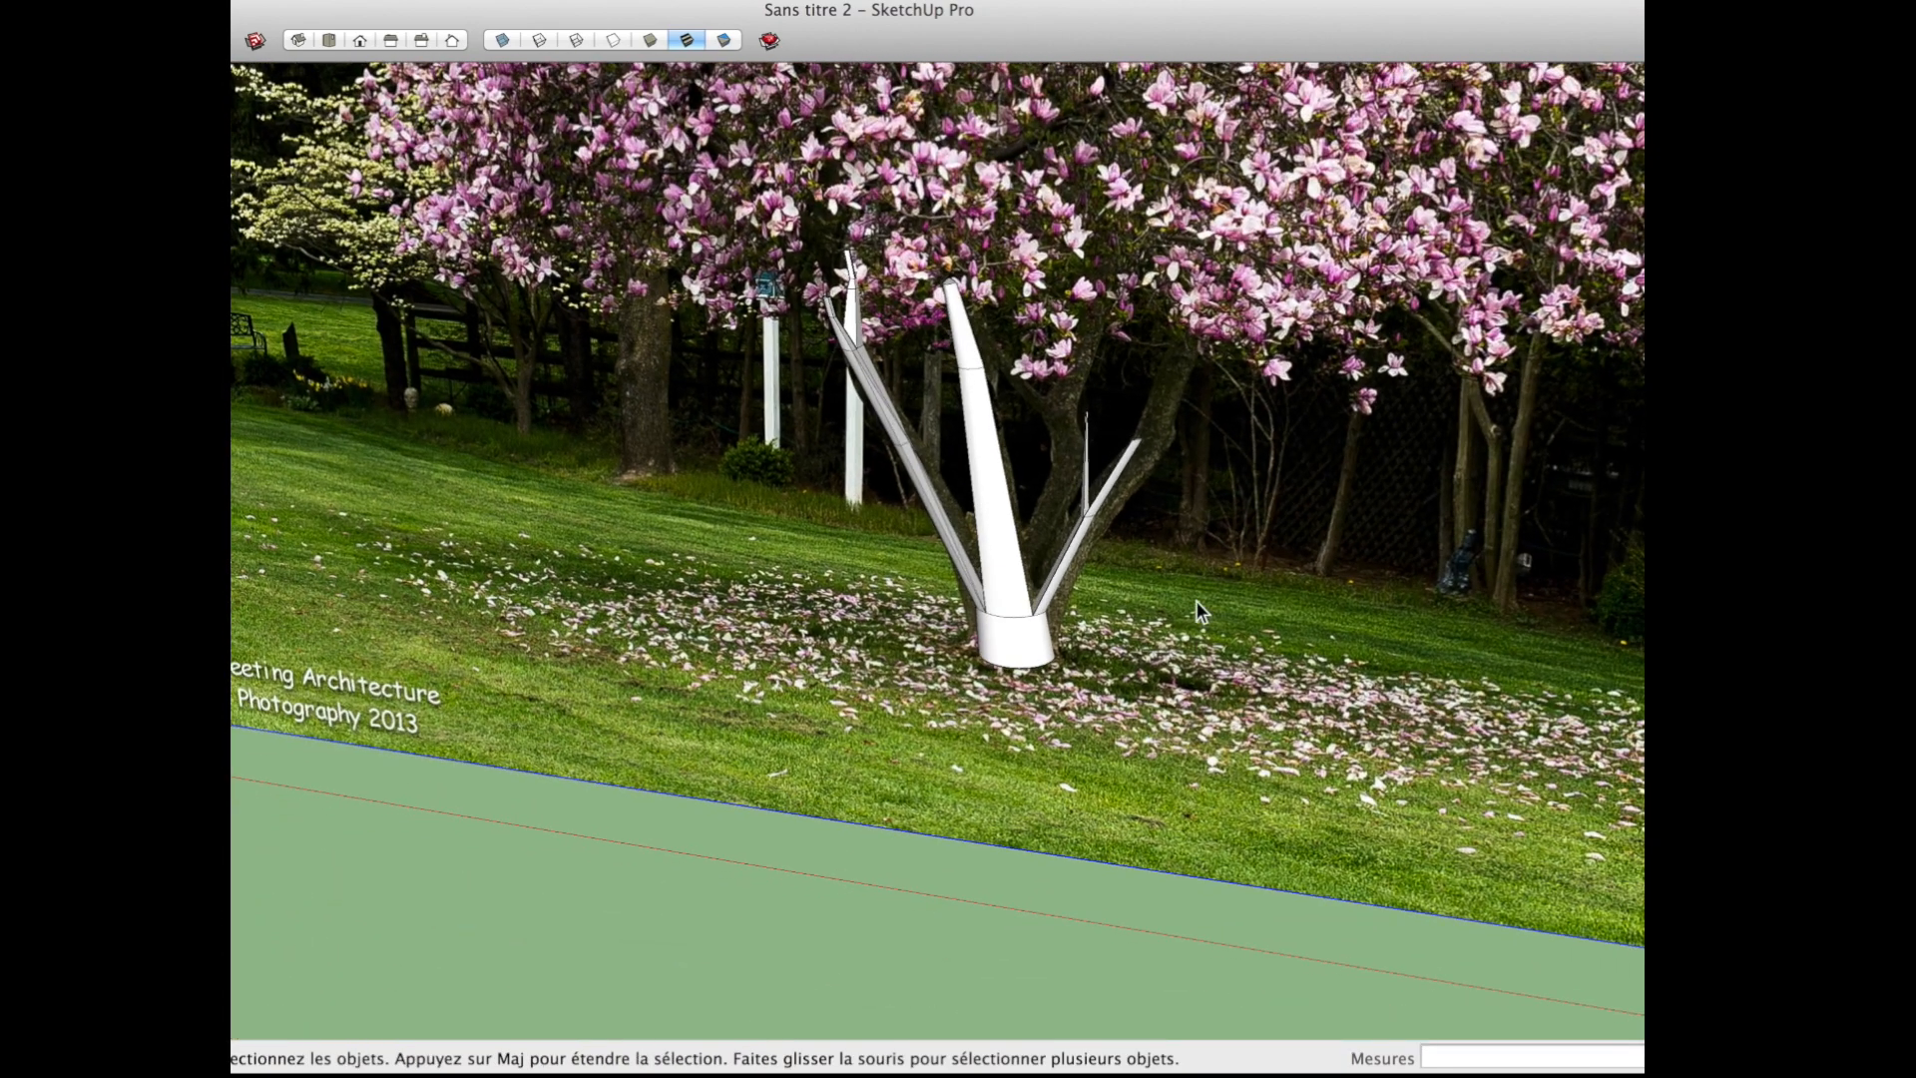
# Step: Examine the whole branch structure against the reference photo from several distances and angles
pyautogui.scroll(7, 1148, 417)
pyautogui.moveTo(1147, 439)
pyautogui.keyDown('shift'); pyautogui.mouseDown(button='middle')
pyautogui.moveTo(1065, 548)
pyautogui.moveTo(278, 398)
pyautogui.moveTo(1165, 461)
pyautogui.mouseUp(button='middle'); pyautogui.keyUp('shift')
pyautogui.scroll(-5, 1069, 537)
pyautogui.scroll(-4, 1073, 533)
pyautogui.scroll(-5, 1062, 567)
pyautogui.keyDown('shift'); pyautogui.moveTo(1059, 571); pyautogui.dragTo(912, 630, button='middle'); pyautogui.keyUp('shift')
pyautogui.scroll(-4, 912, 592)
pyautogui.scroll(3, 910, 593)
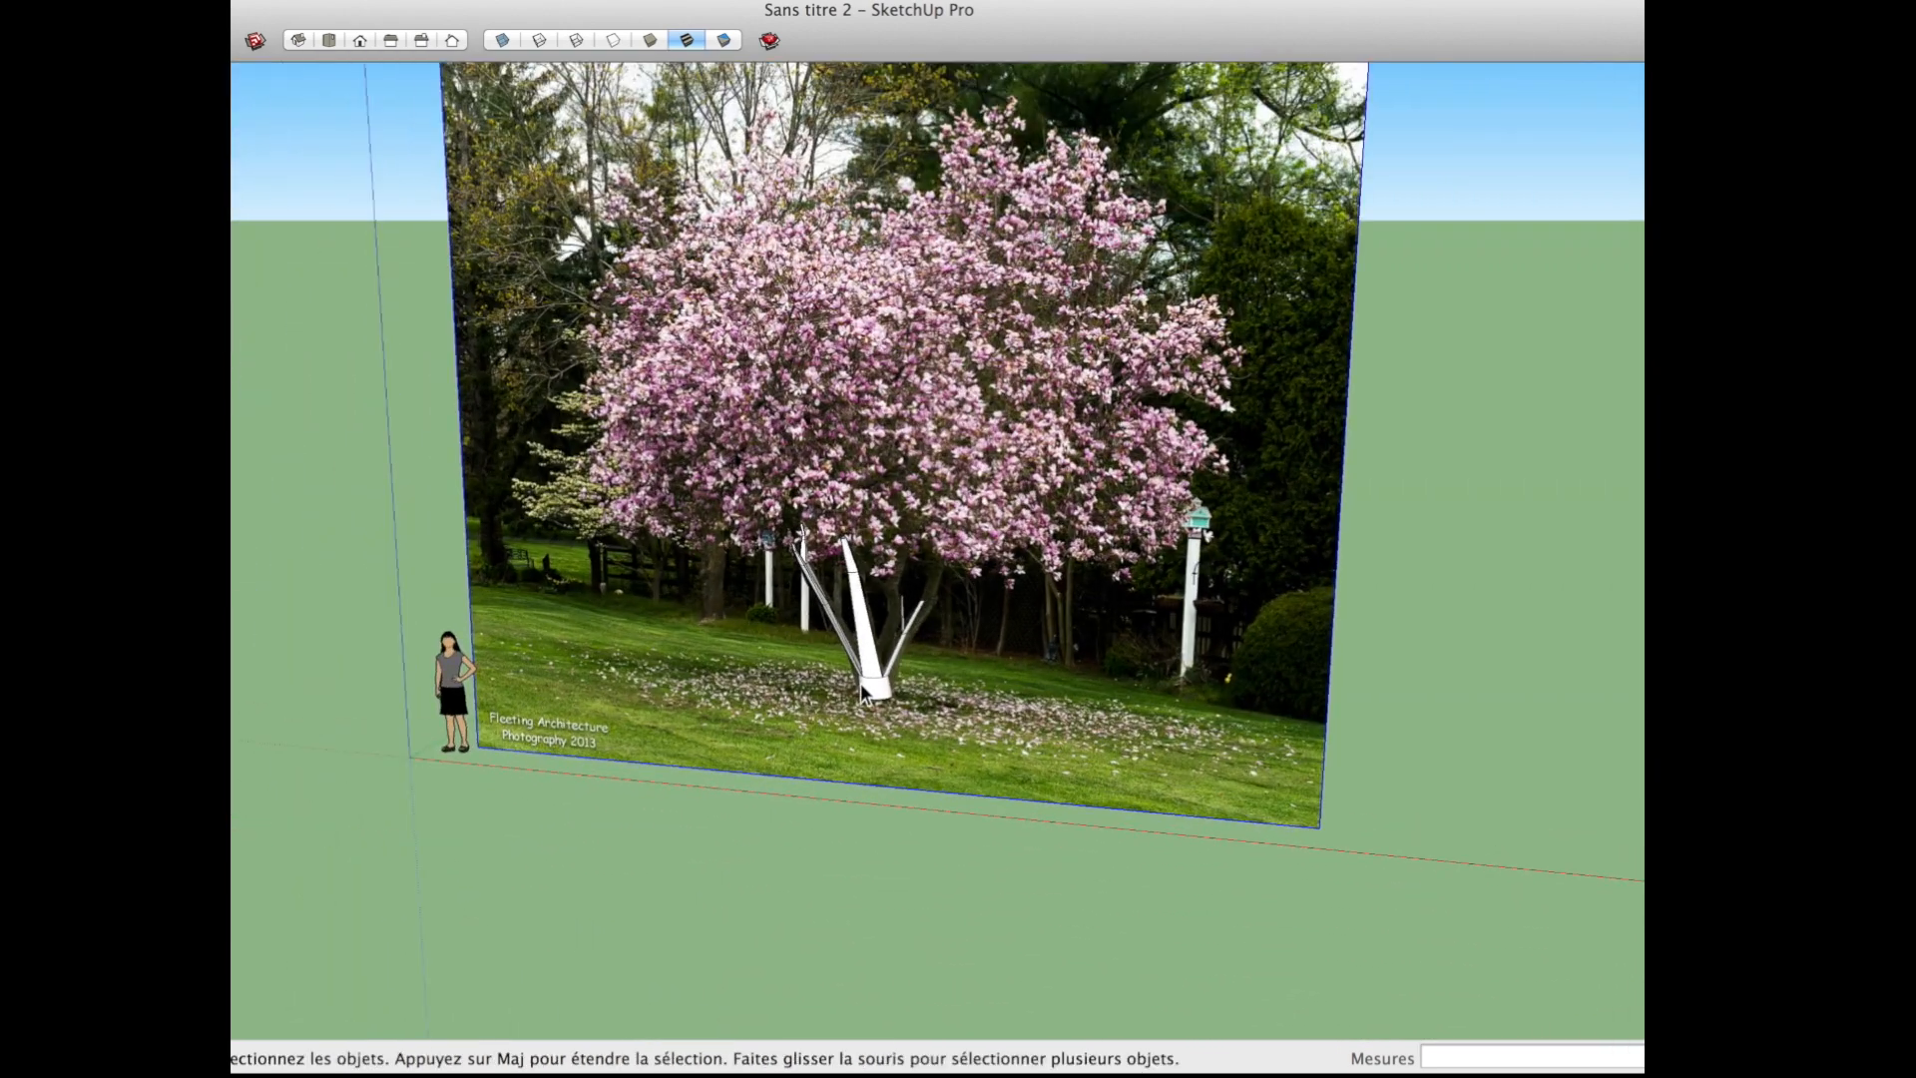
# Step: Turn on the display of hidden geometry to reveal the facets of the trunk base and branches
pyautogui.scroll(5, 864, 693)
pyautogui.rightClick(398, 40)
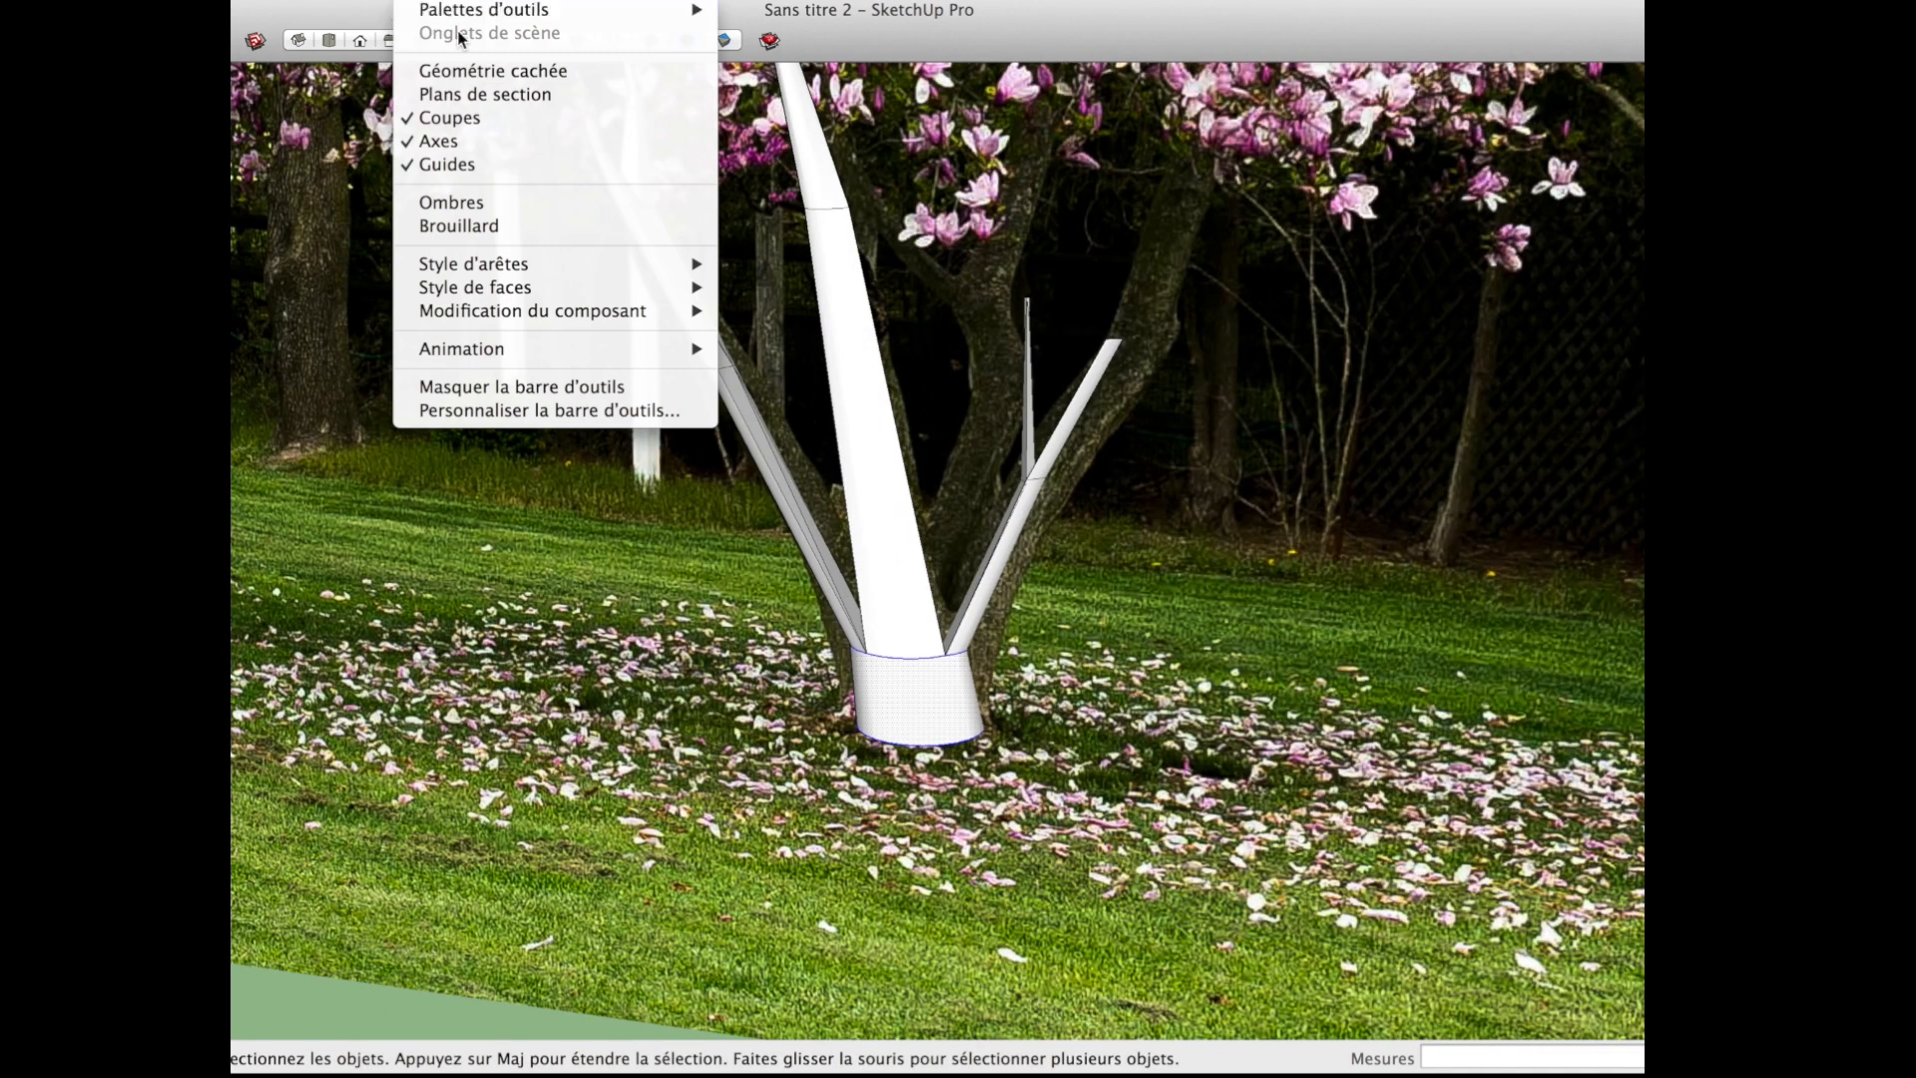
pyautogui.click(493, 70)
pyautogui.scroll(-3, 898, 717)
pyautogui.scroll(8, 899, 715)
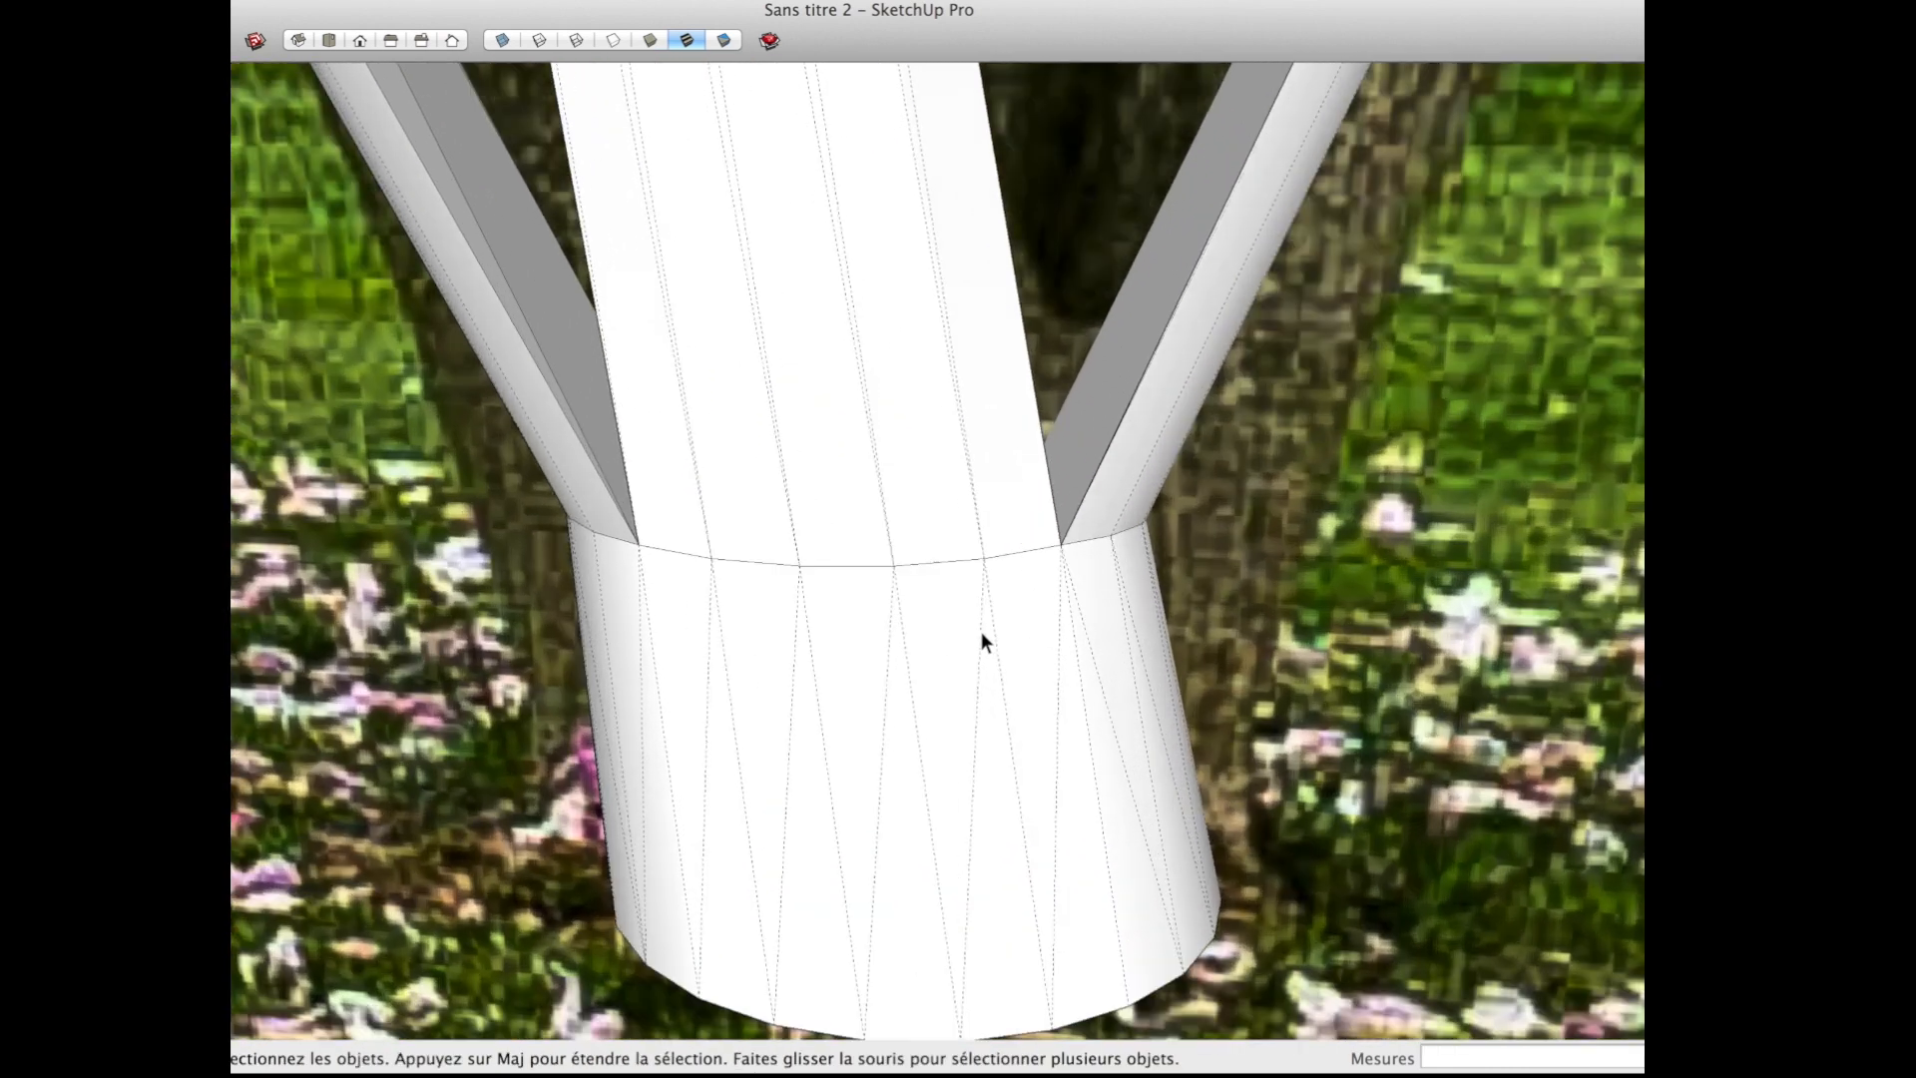
# Step: Explode the curve where the central branch meets the trunk base into separate edges
pyautogui.moveTo(980, 632); pyautogui.dragTo(748, 611, button='middle')
pyautogui.press('m')
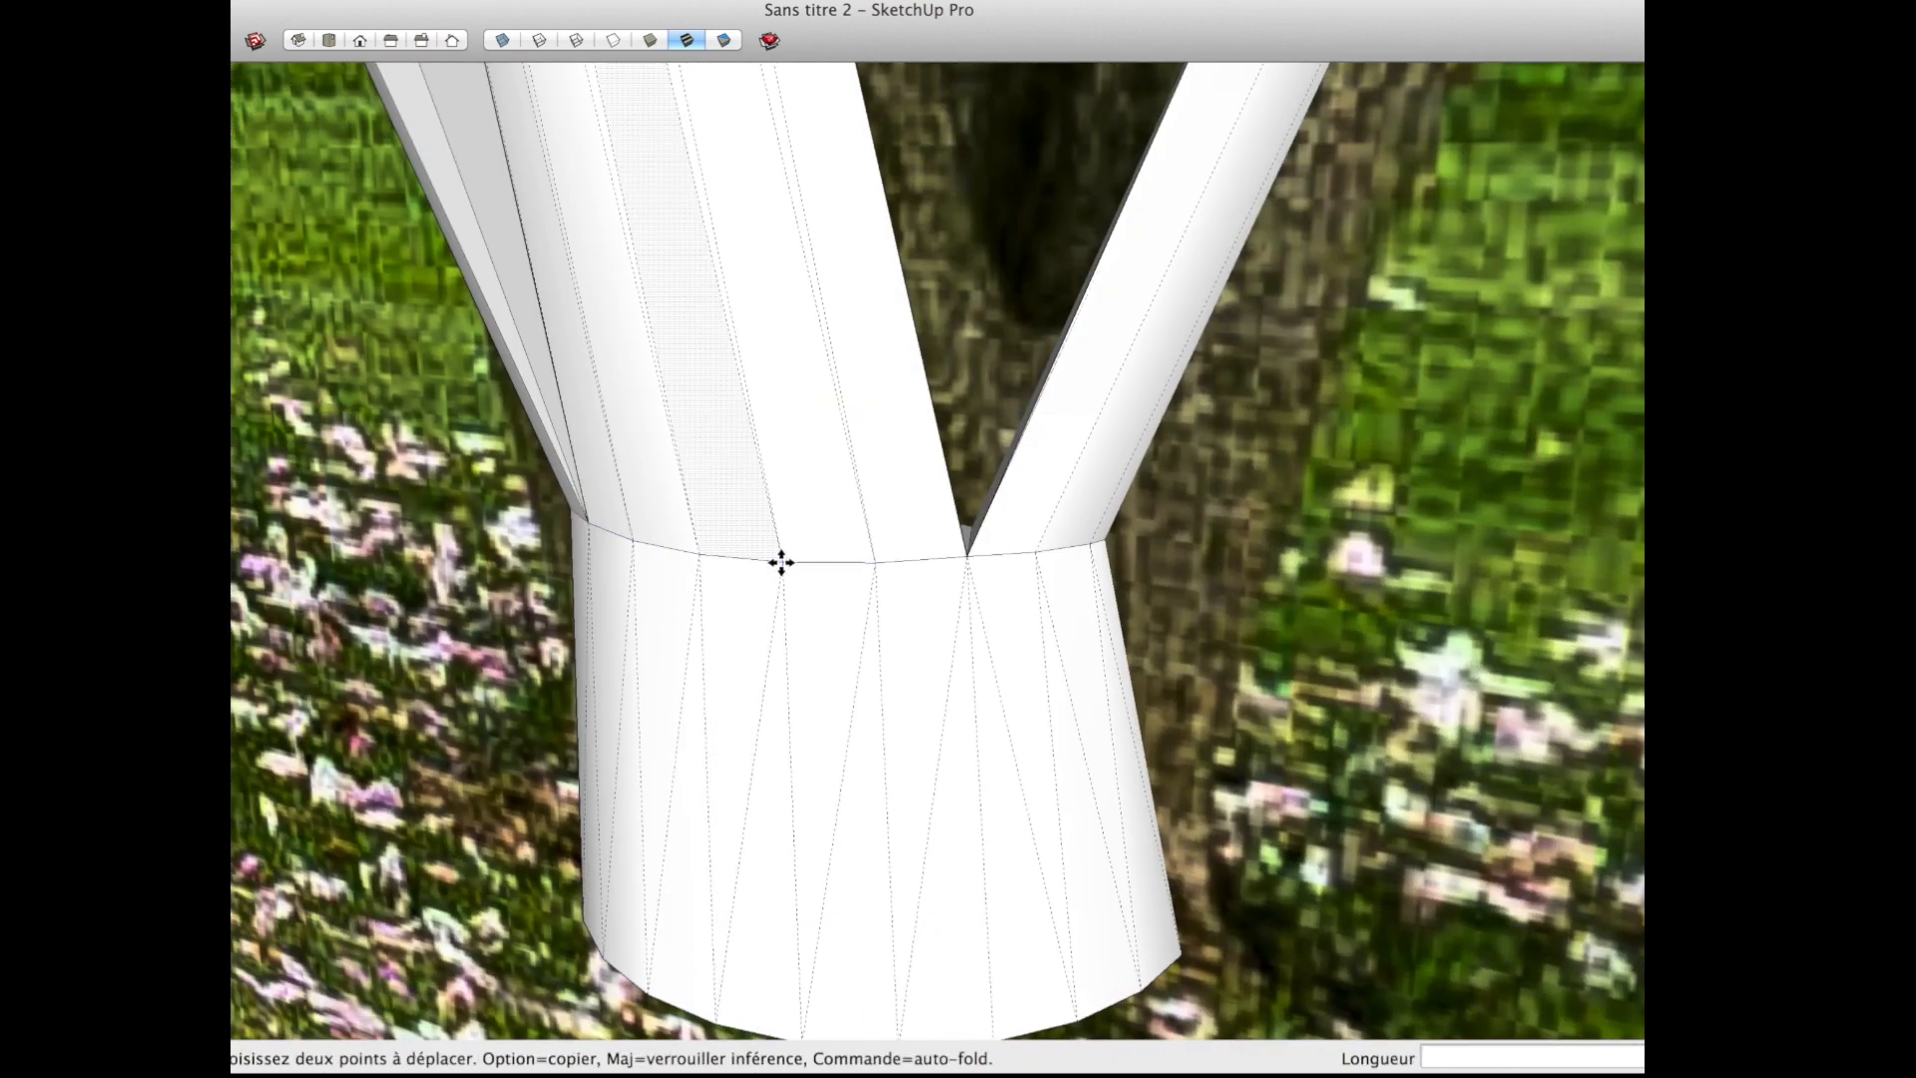
pyautogui.moveTo(780, 560)
pyautogui.mouseDown()
pyautogui.moveTo(738, 581)
pyautogui.moveTo(774, 567)
pyautogui.mouseUp()
pyautogui.press('space')
pyautogui.rightClick(791, 567)
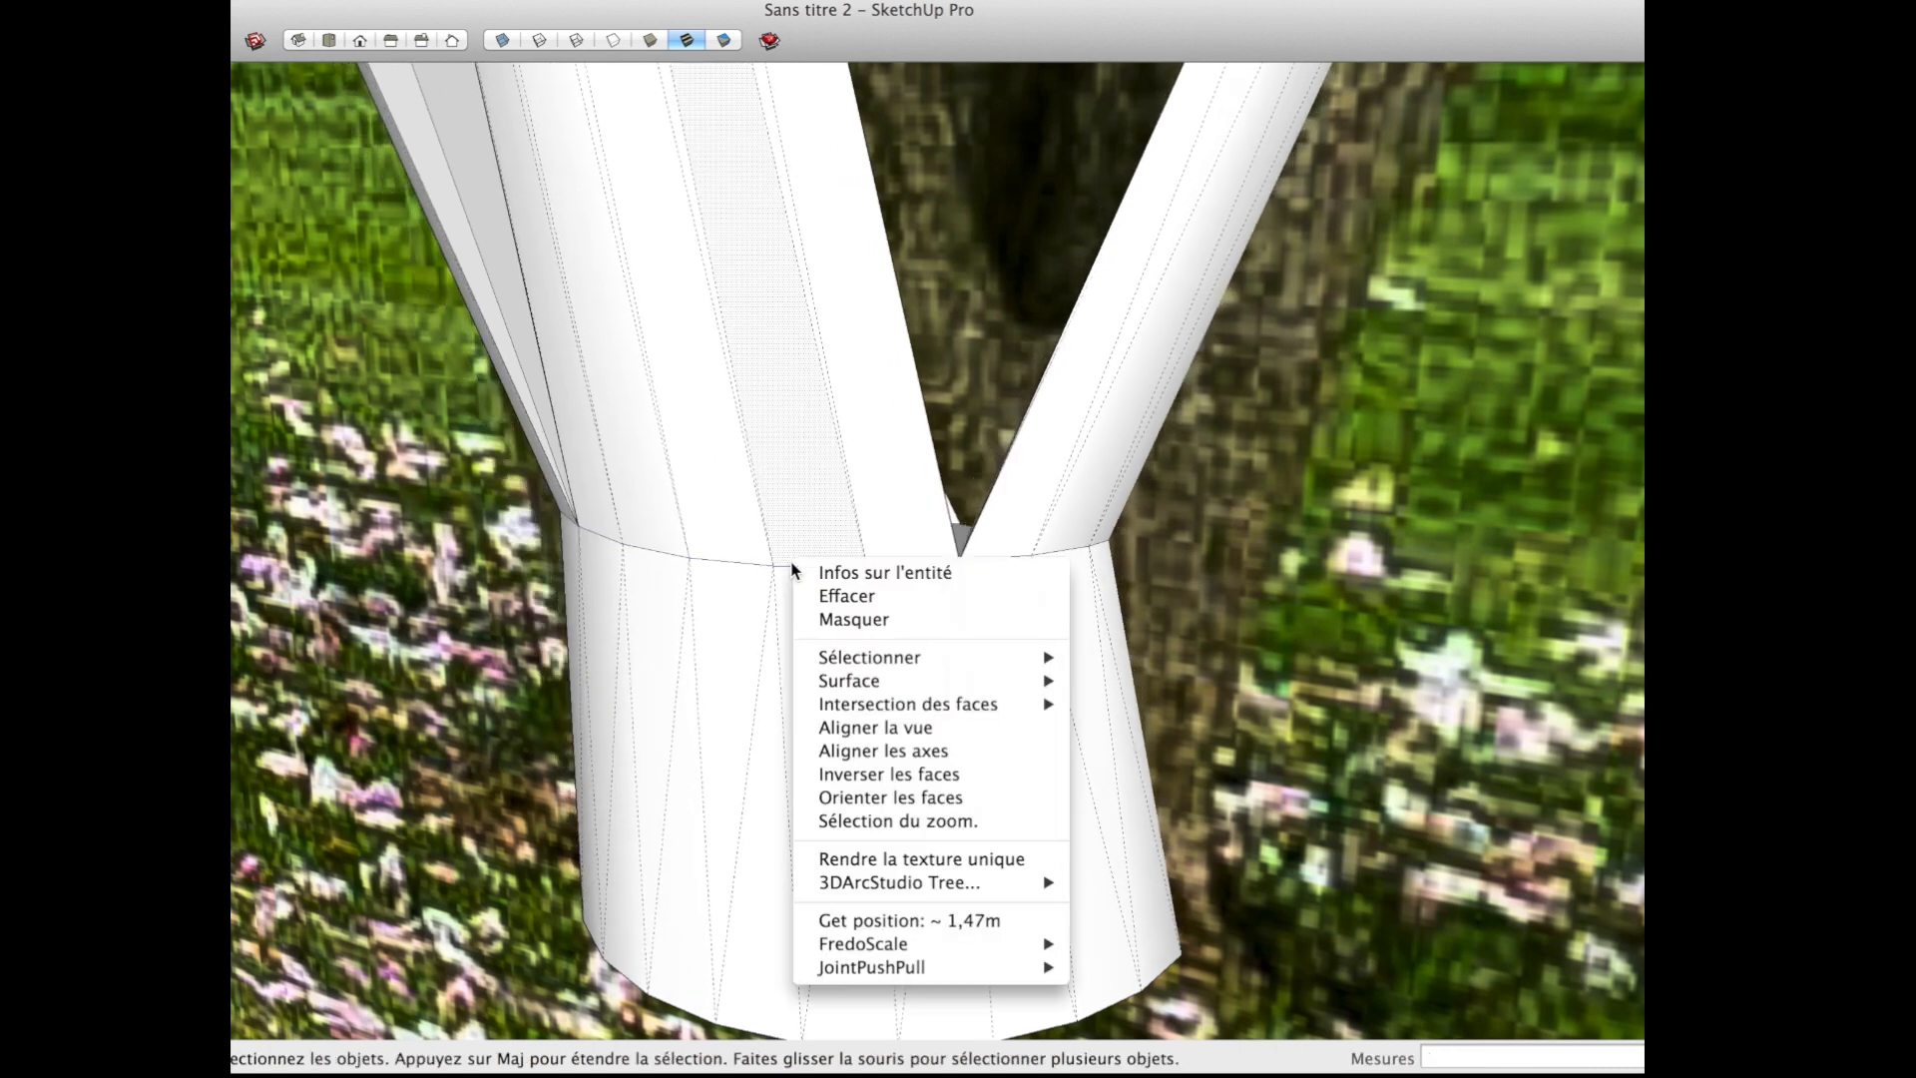
pyautogui.rightClick(783, 569)
pyautogui.click(767, 567)
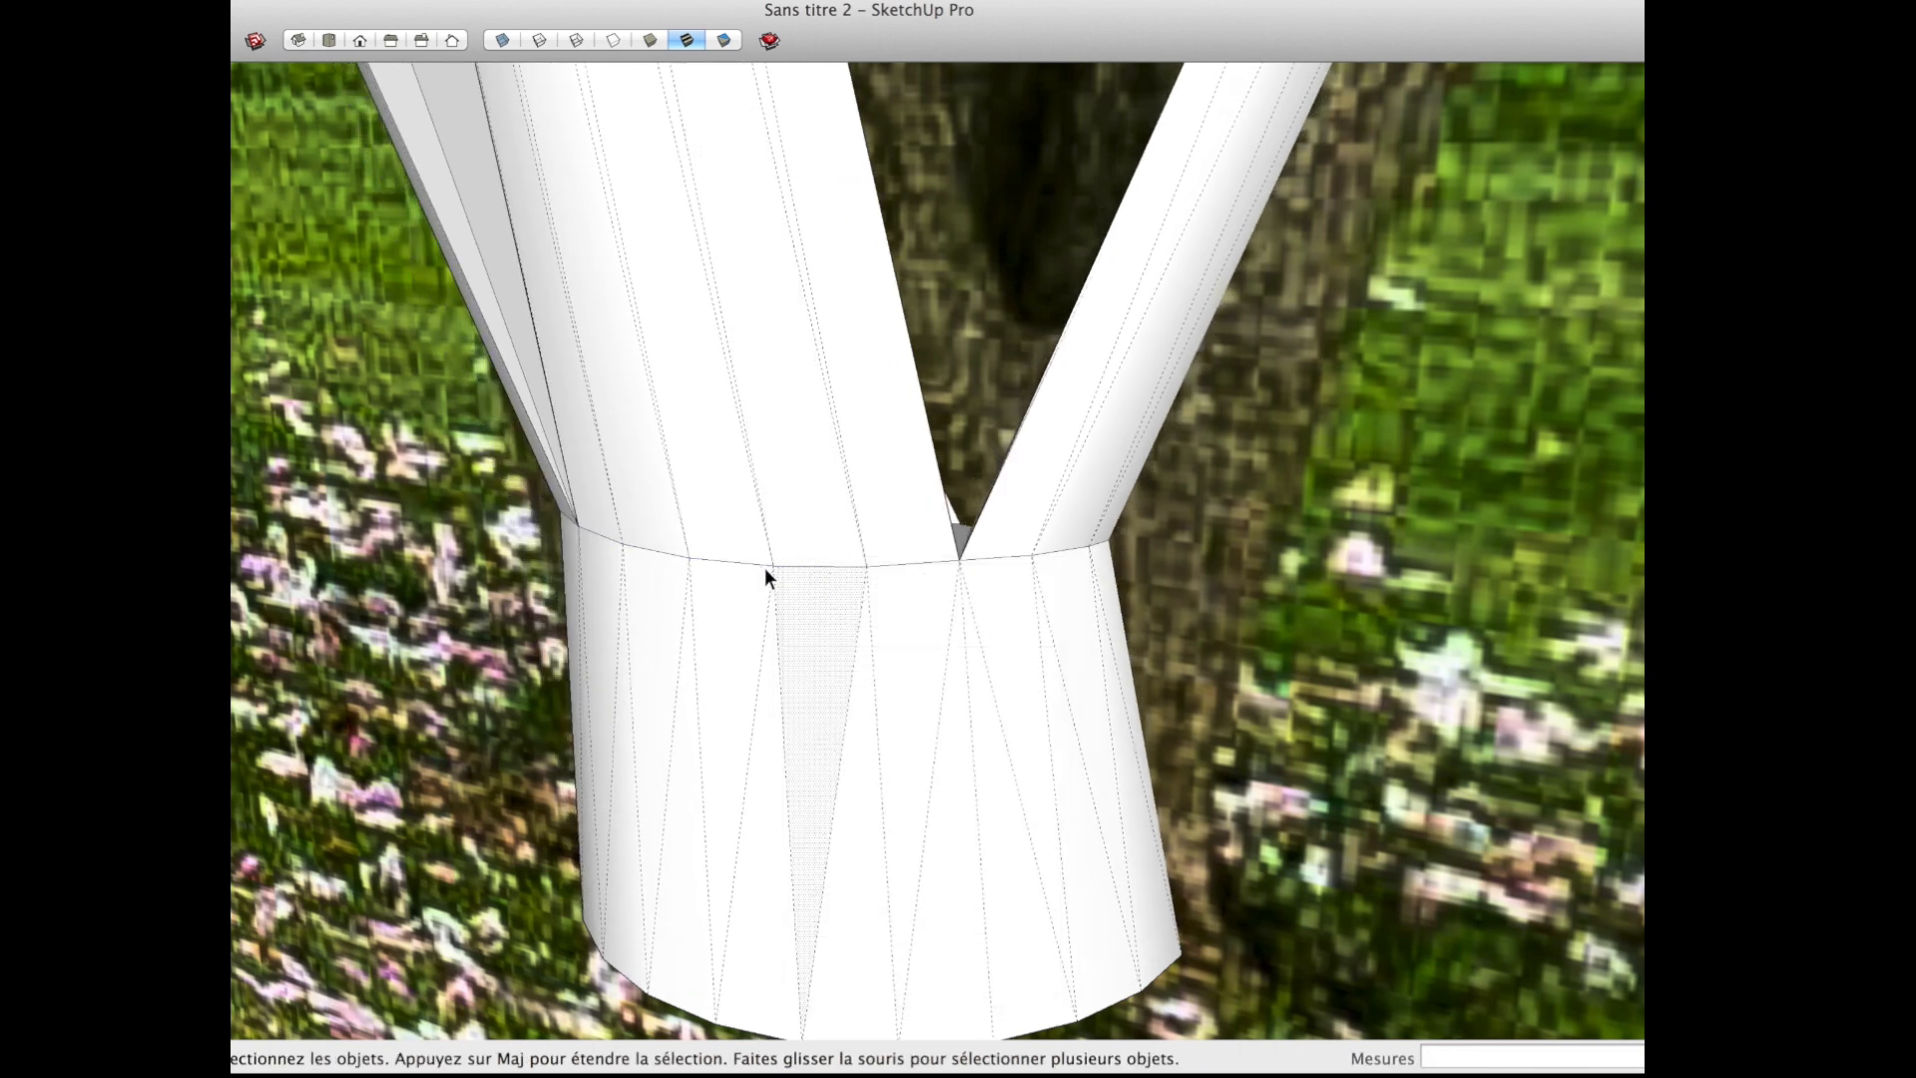
pyautogui.rightClick(758, 565)
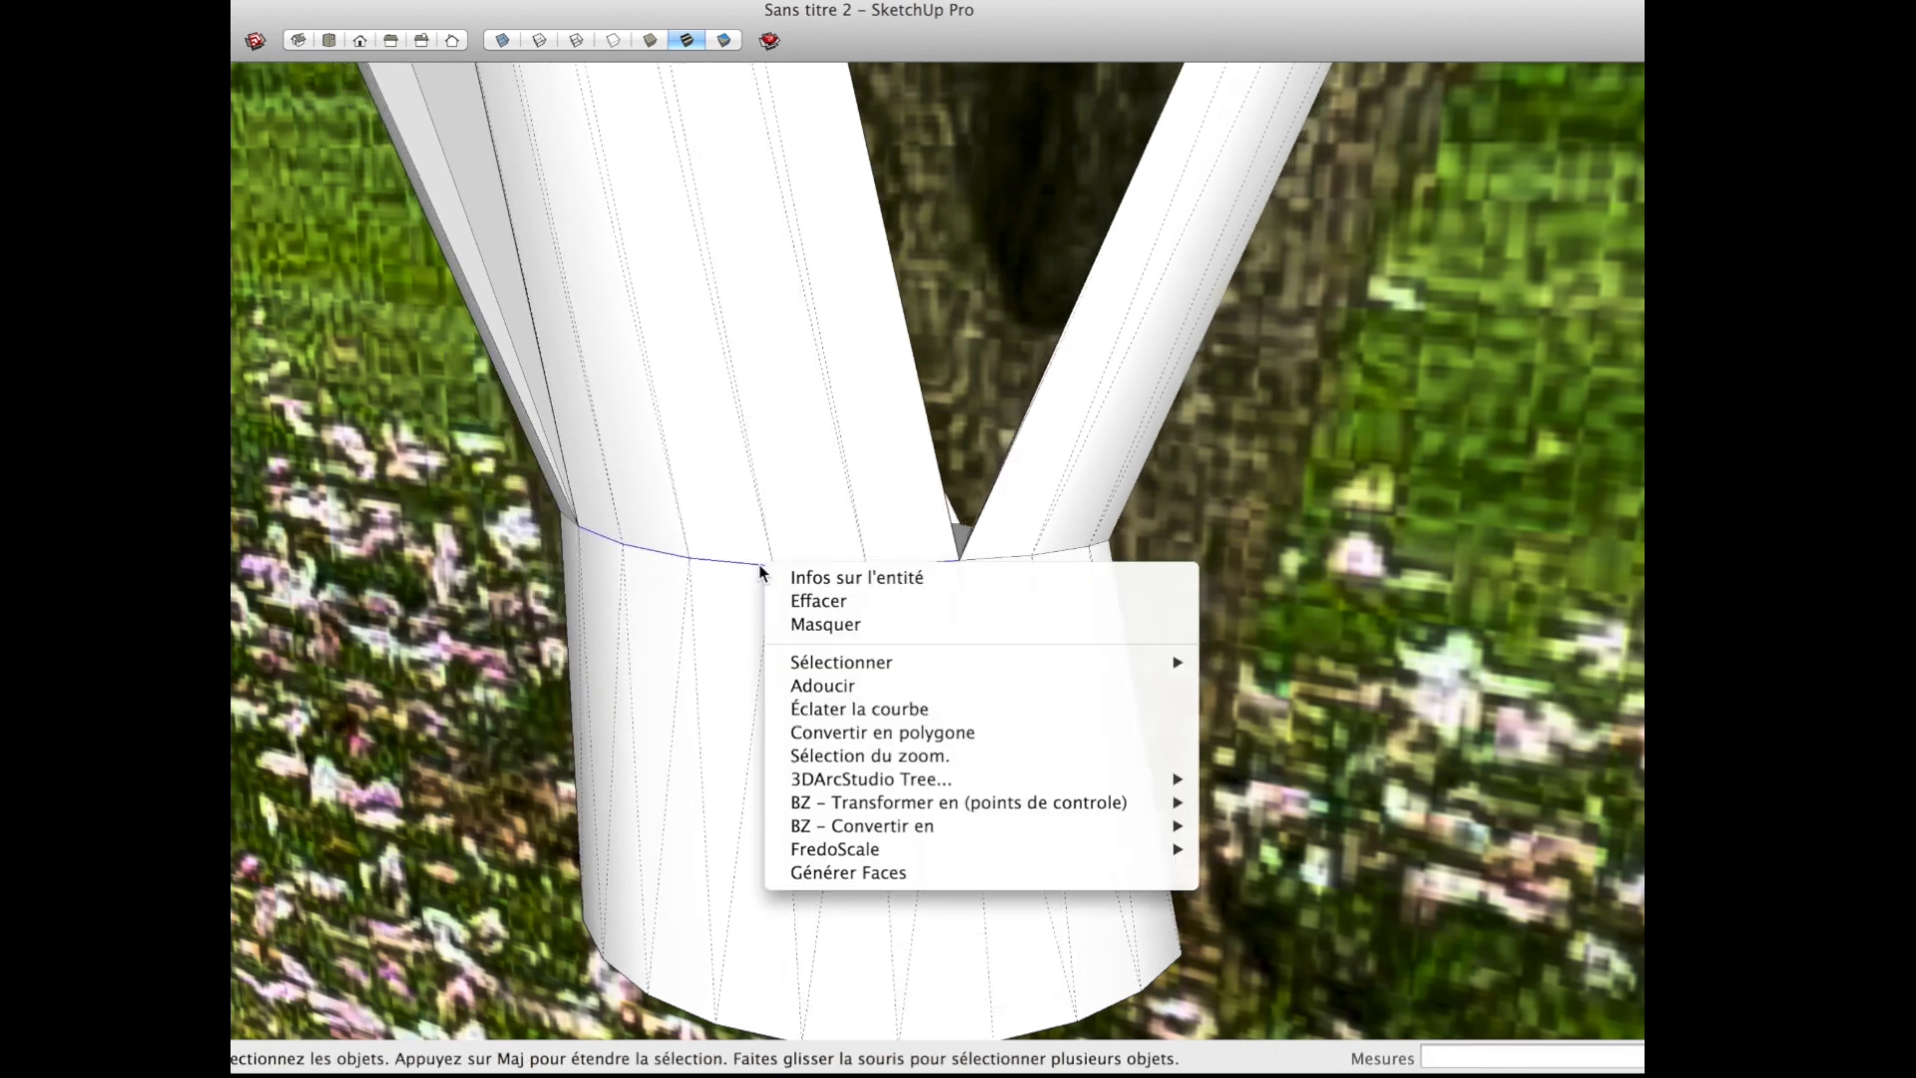
pyautogui.click(824, 706)
# Step: Move individual vertices of the exploded edge at the central branch's foot, by about 0.02 m and 0.01 m, to make it irregular
pyautogui.scroll(3, 781, 581)
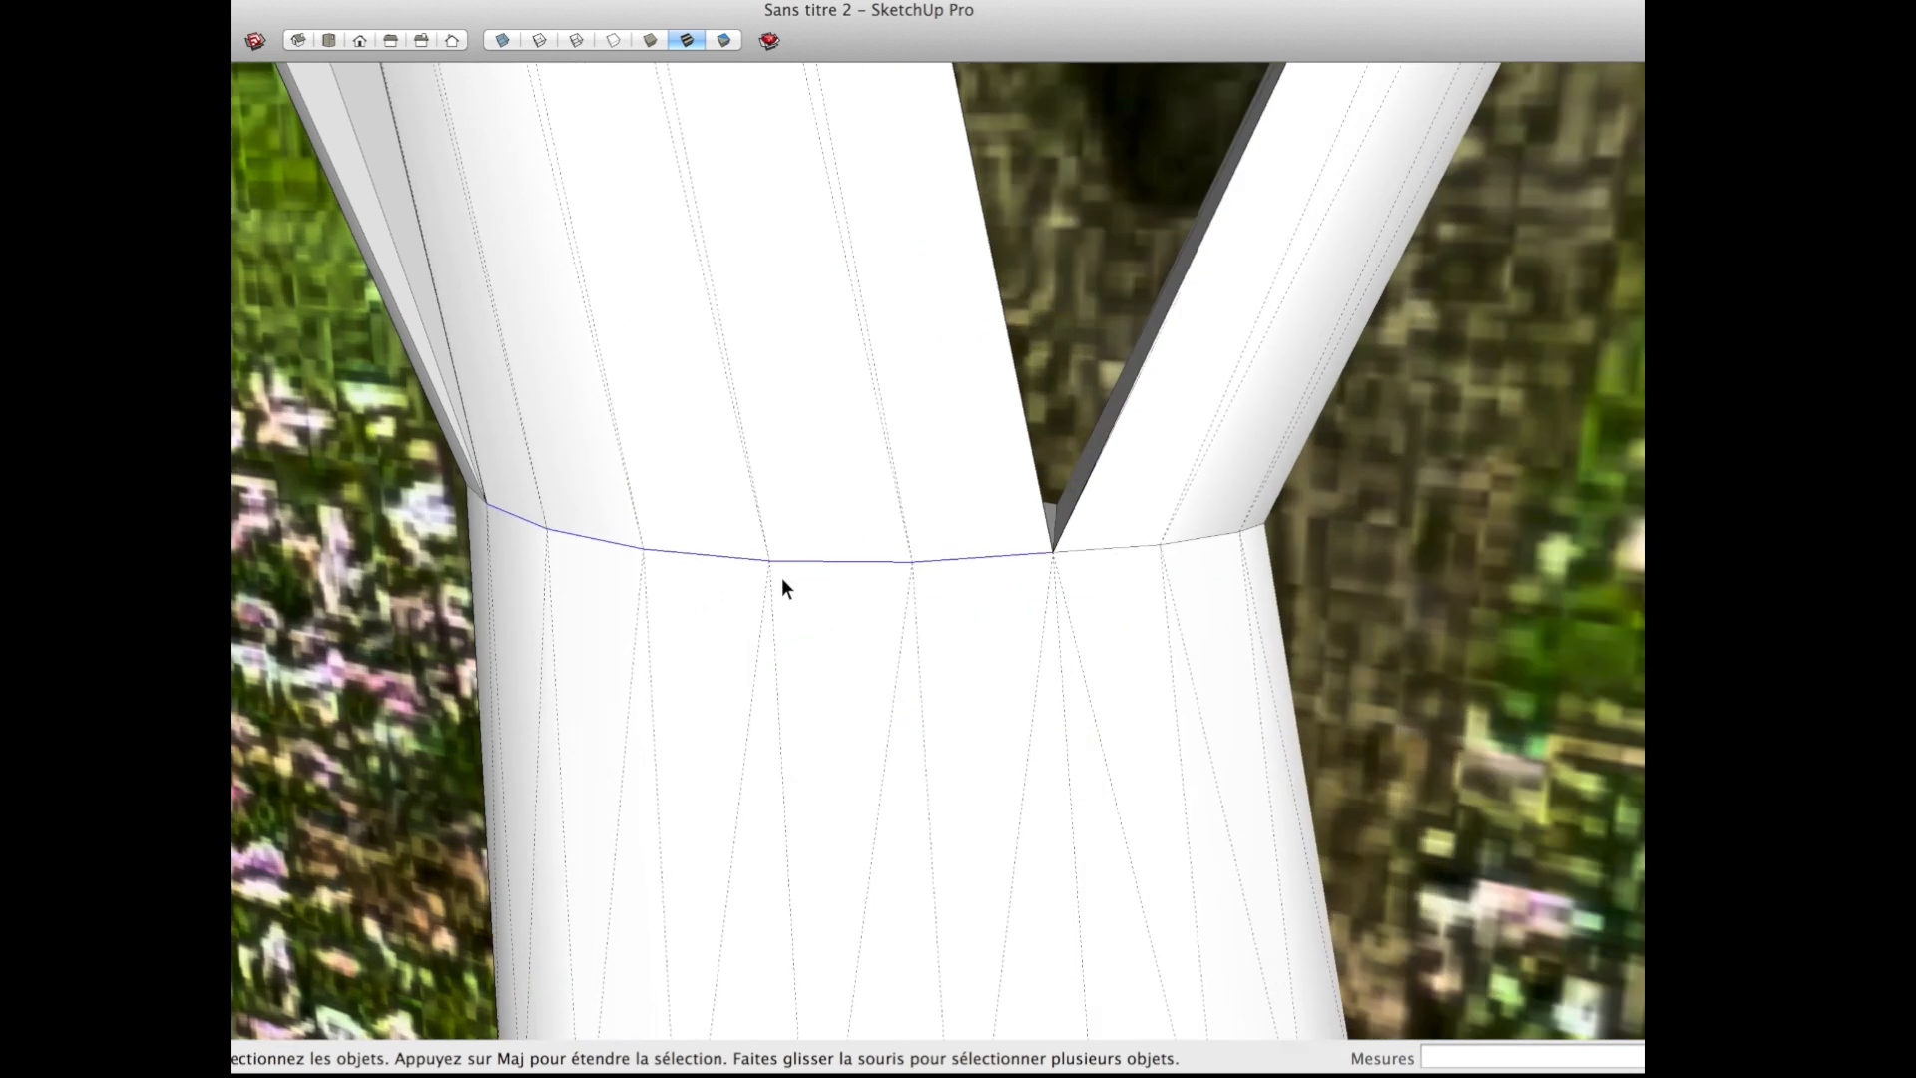
pyautogui.press('m')
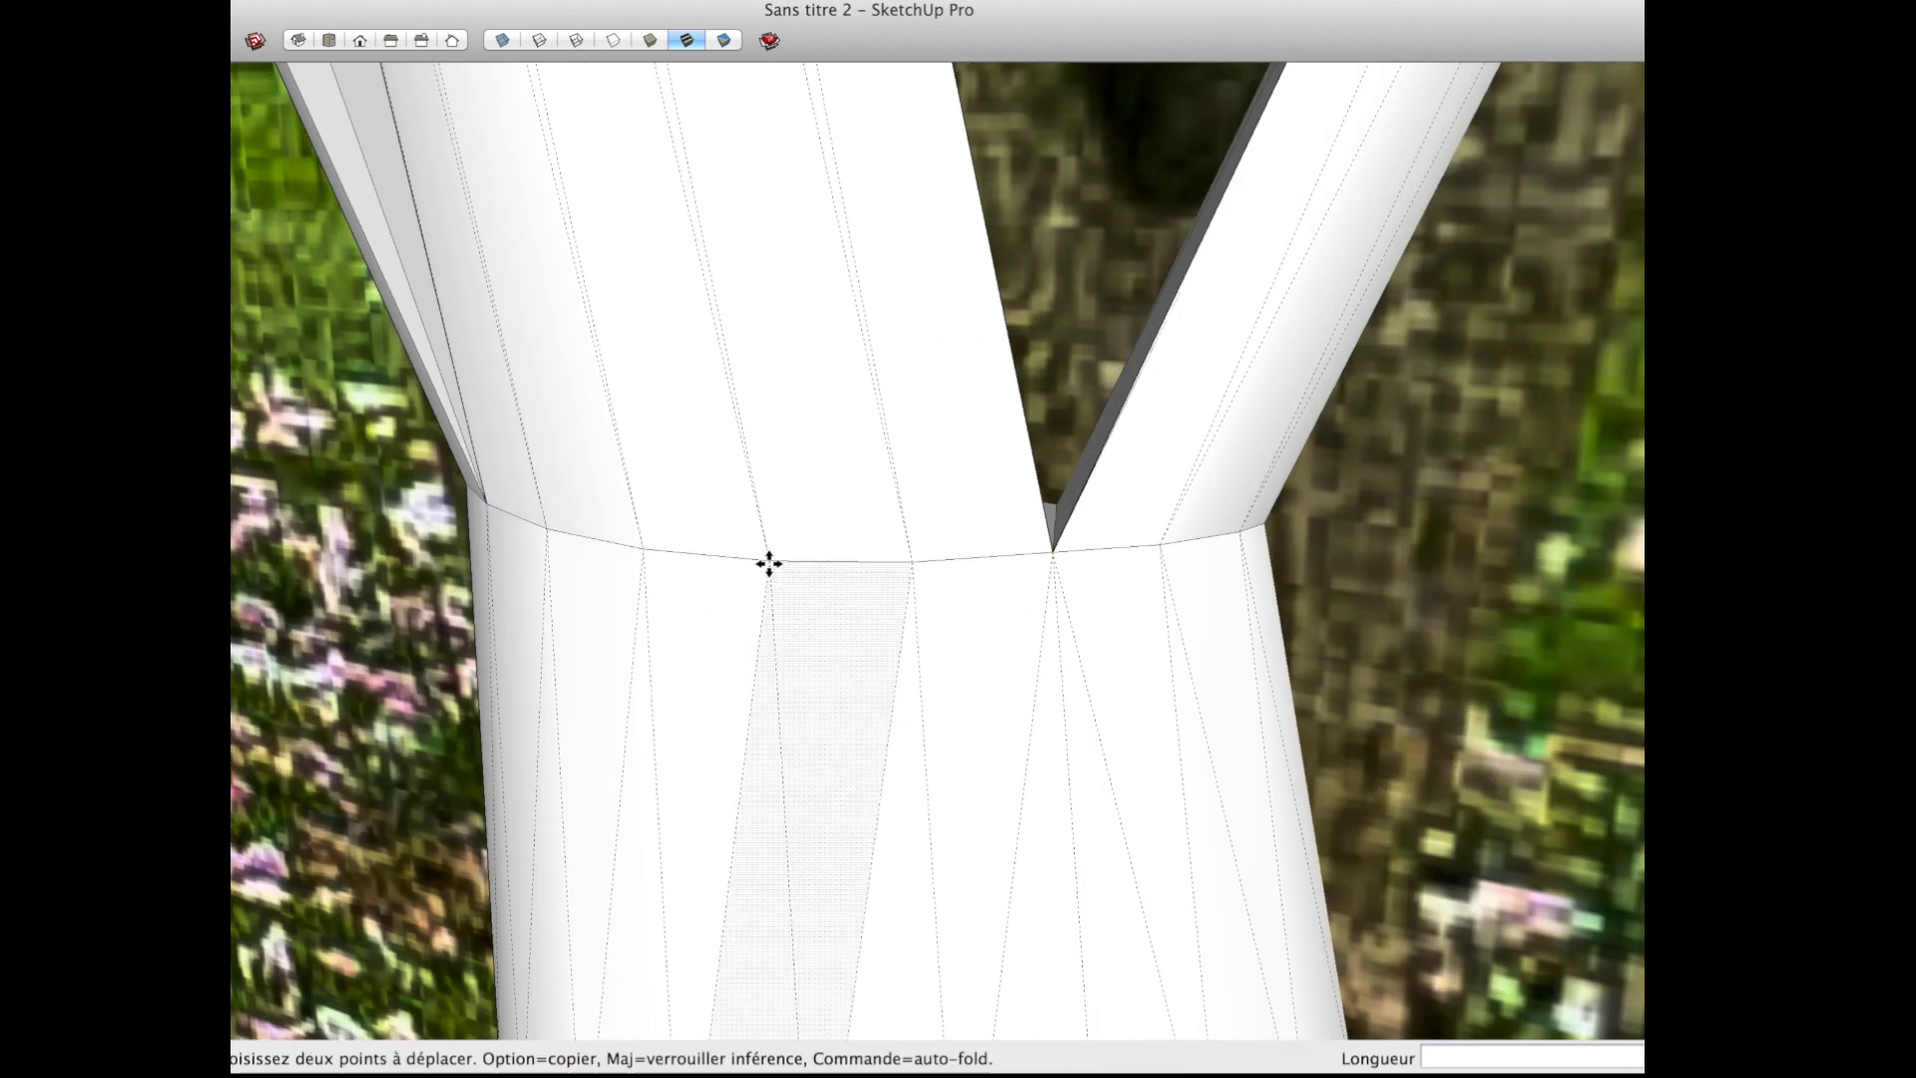
pyautogui.moveTo(769, 562); pyautogui.dragTo(739, 569)
pyautogui.press('super+z')
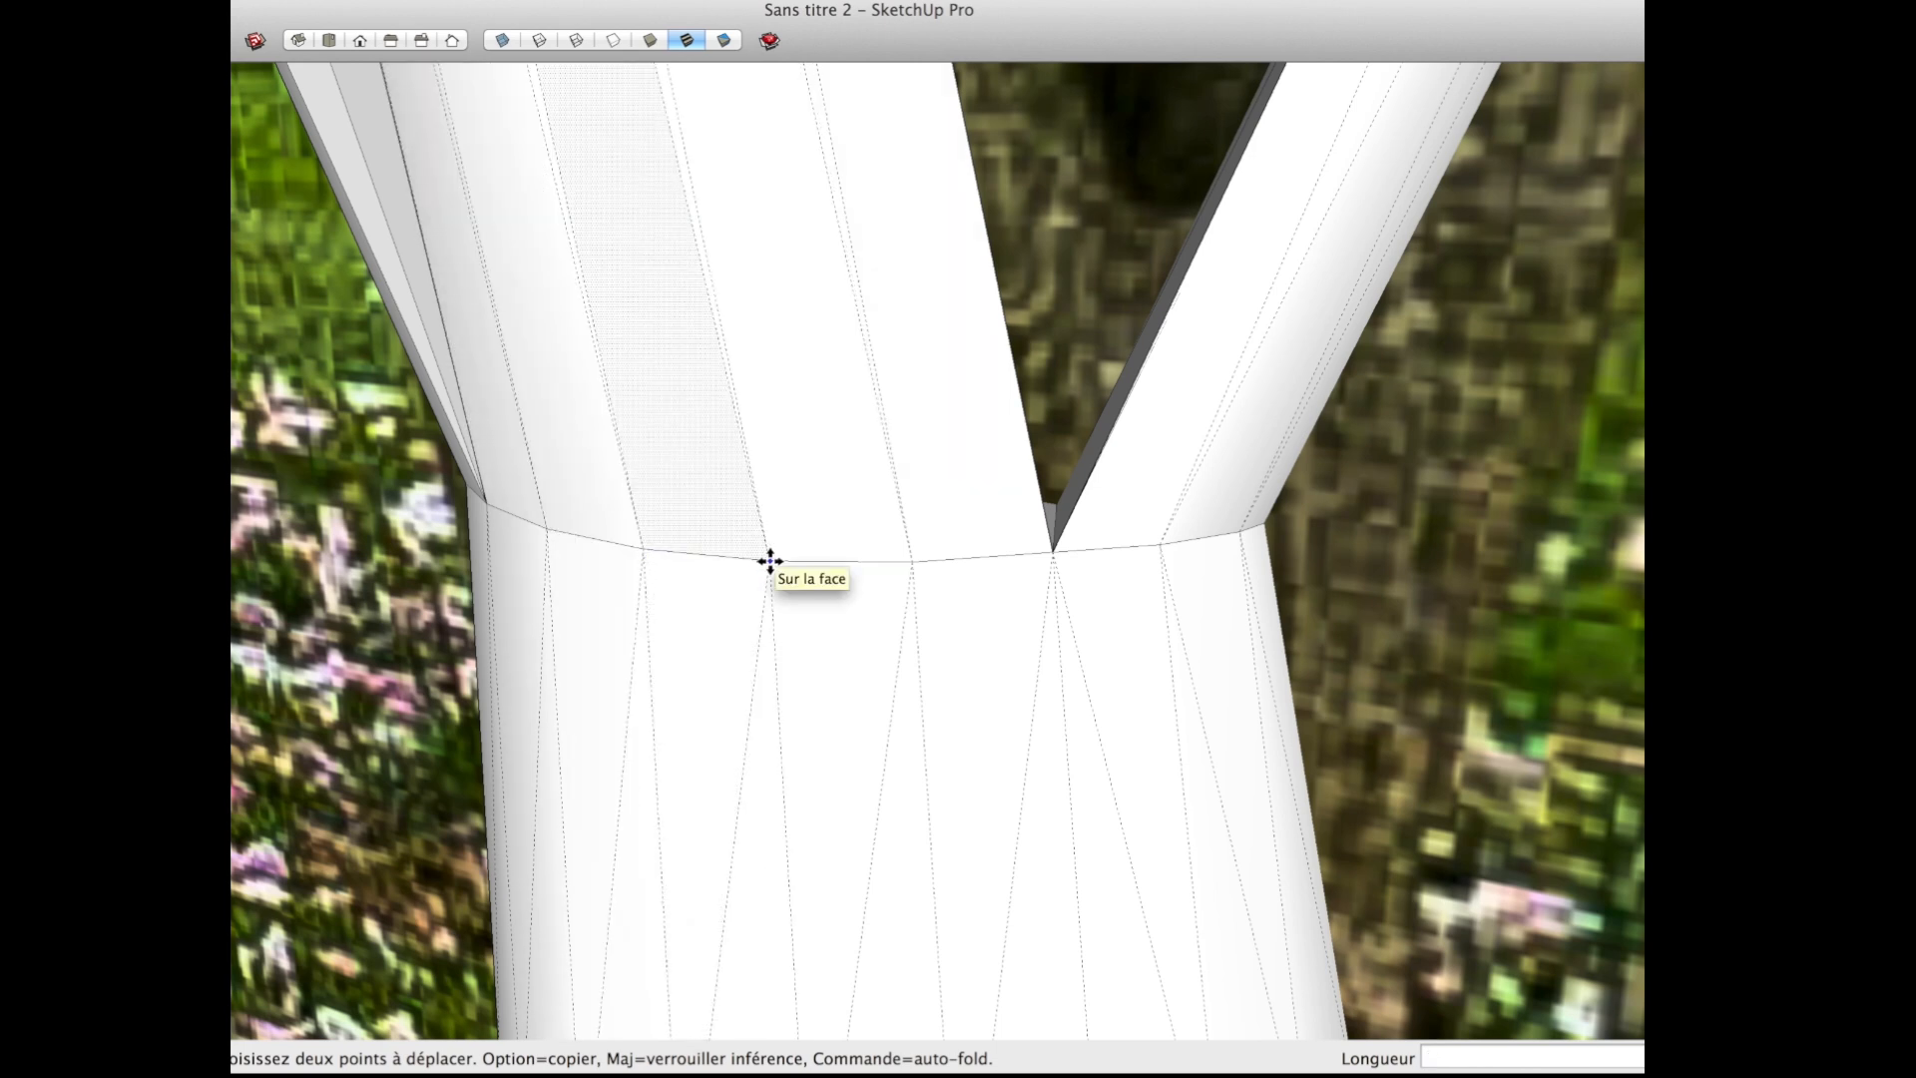
pyautogui.moveTo(770, 561); pyautogui.dragTo(620, 598, button='middle')
pyautogui.scroll(5, 642, 569)
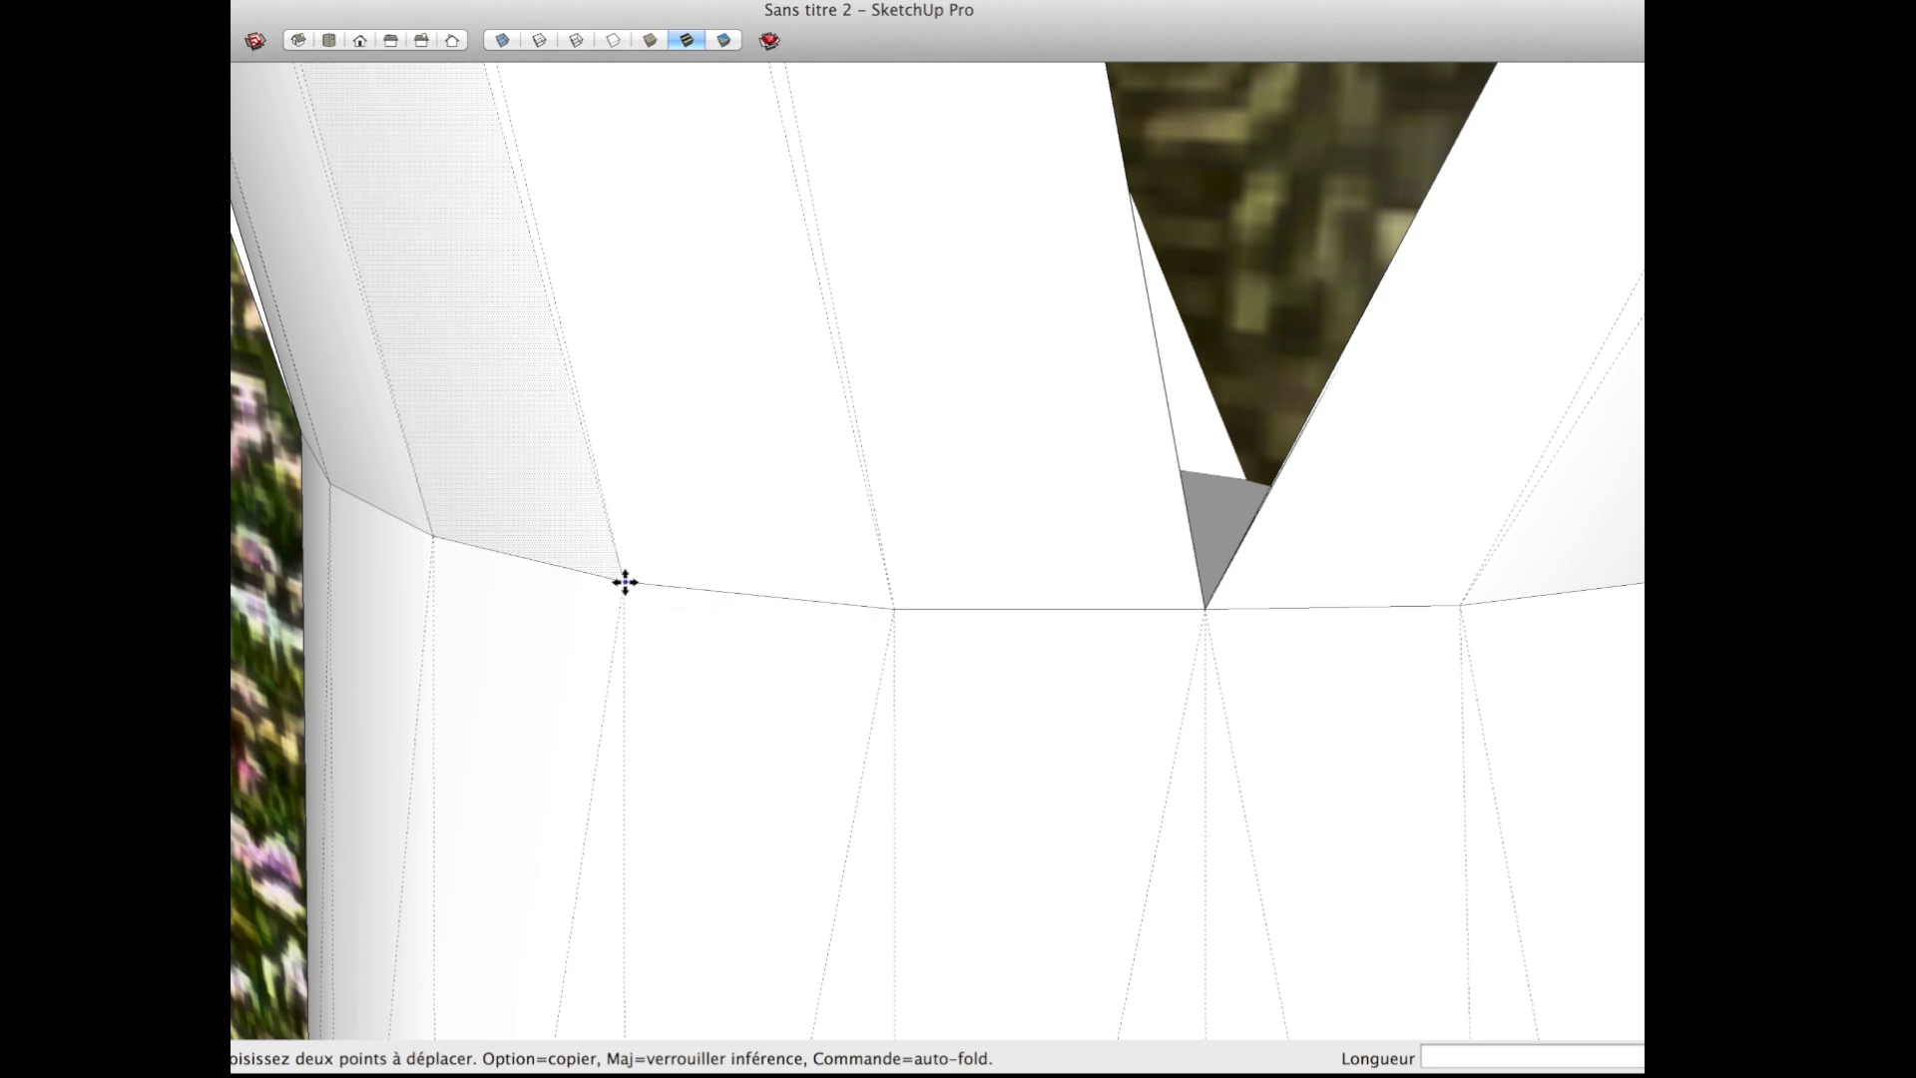
pyautogui.click(858, 611)
pyautogui.click(815, 636)
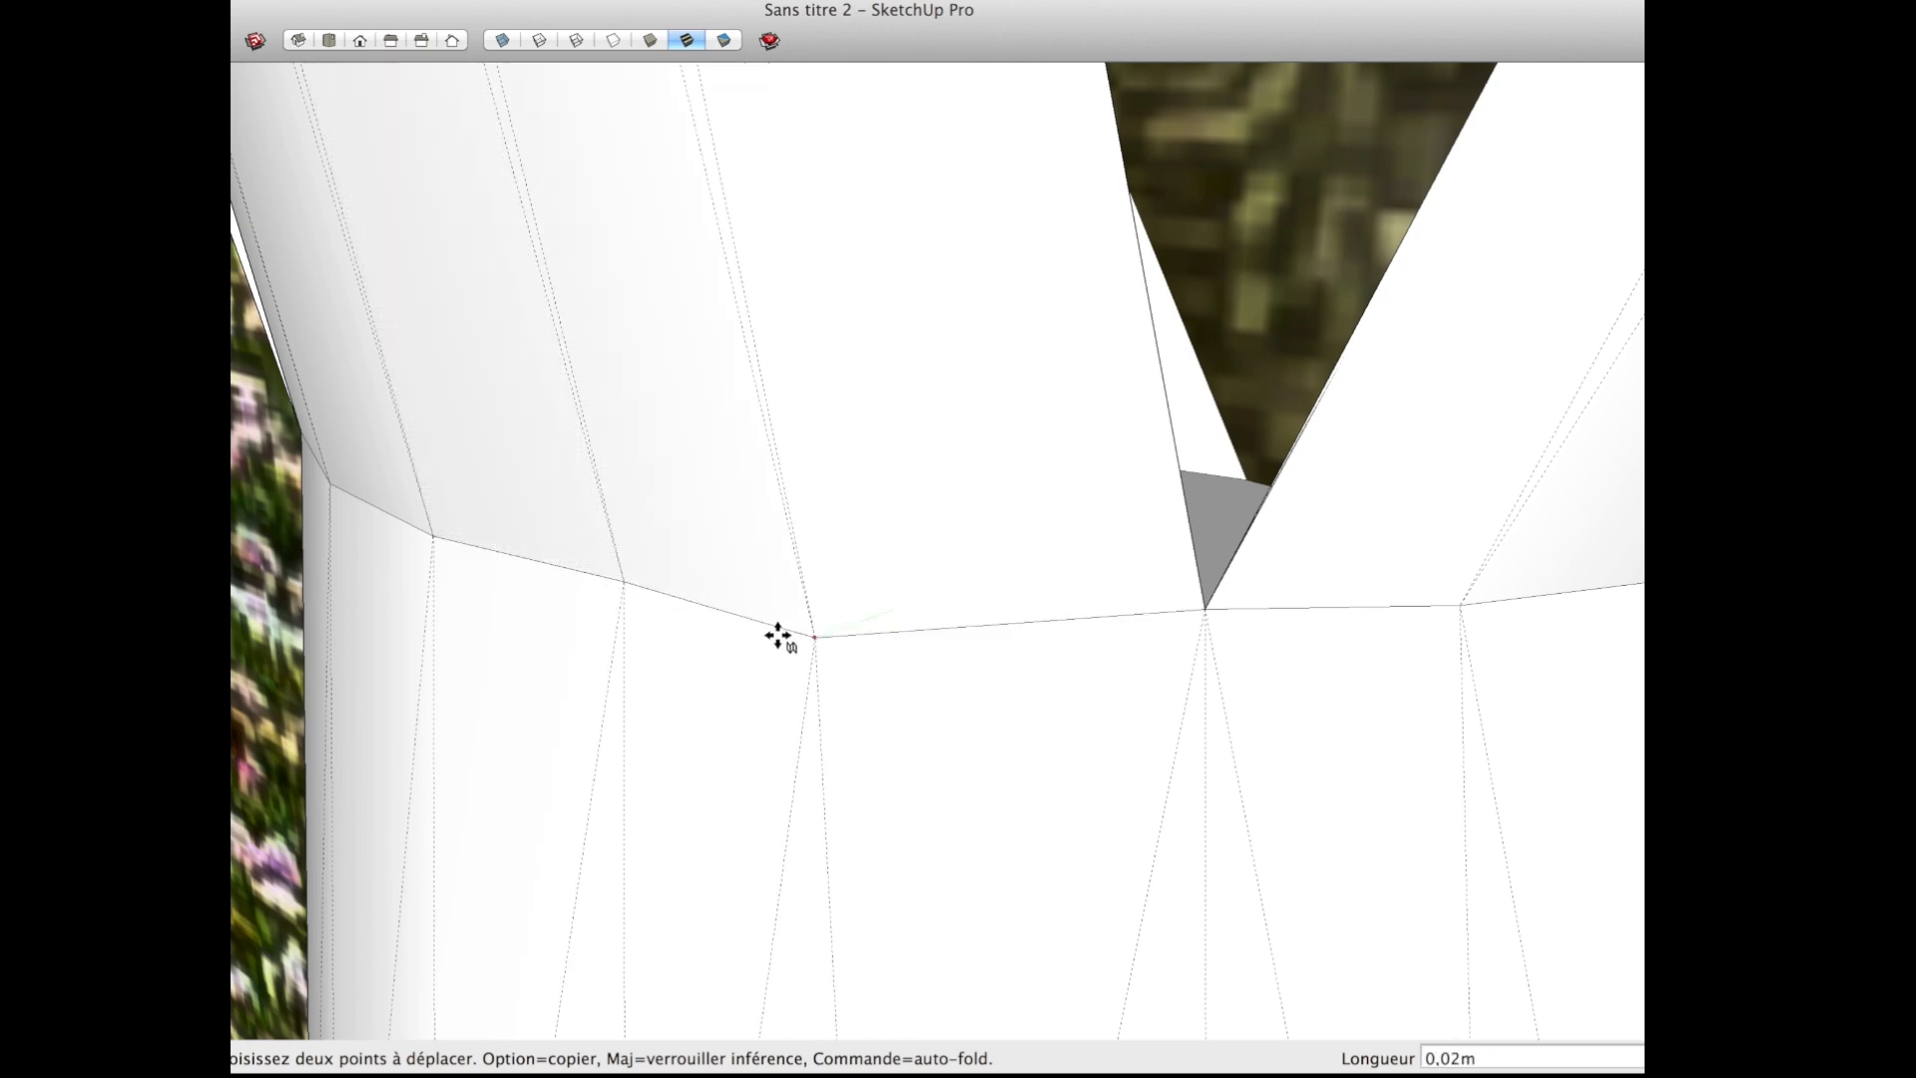
pyautogui.click(428, 538)
pyautogui.moveTo(432, 548); pyautogui.dragTo(958, 573, button='middle')
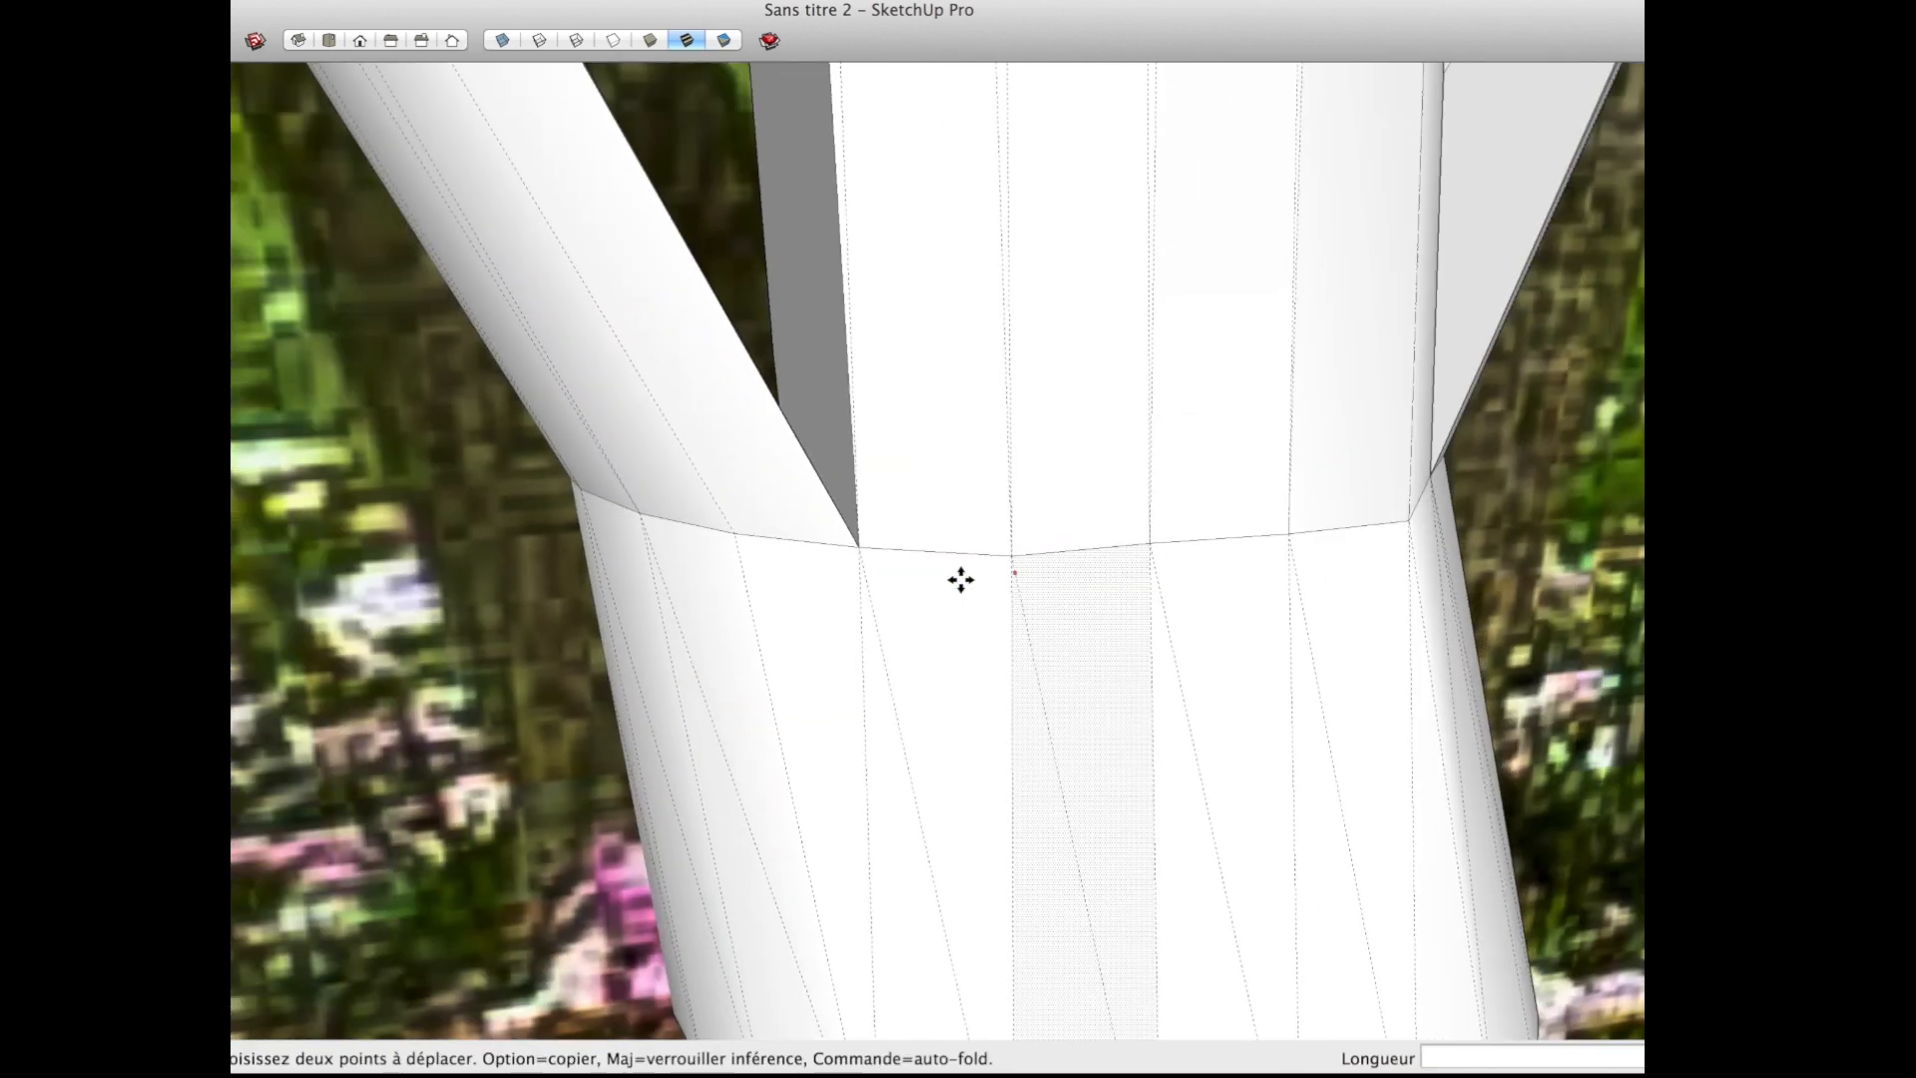
# Step: Explode the curve where the neighbouring side branch meets the trunk base into separate edges and pick one of its vertices for moving
pyautogui.click(759, 520)
pyautogui.rightClick(758, 518)
pyautogui.click(753, 518)
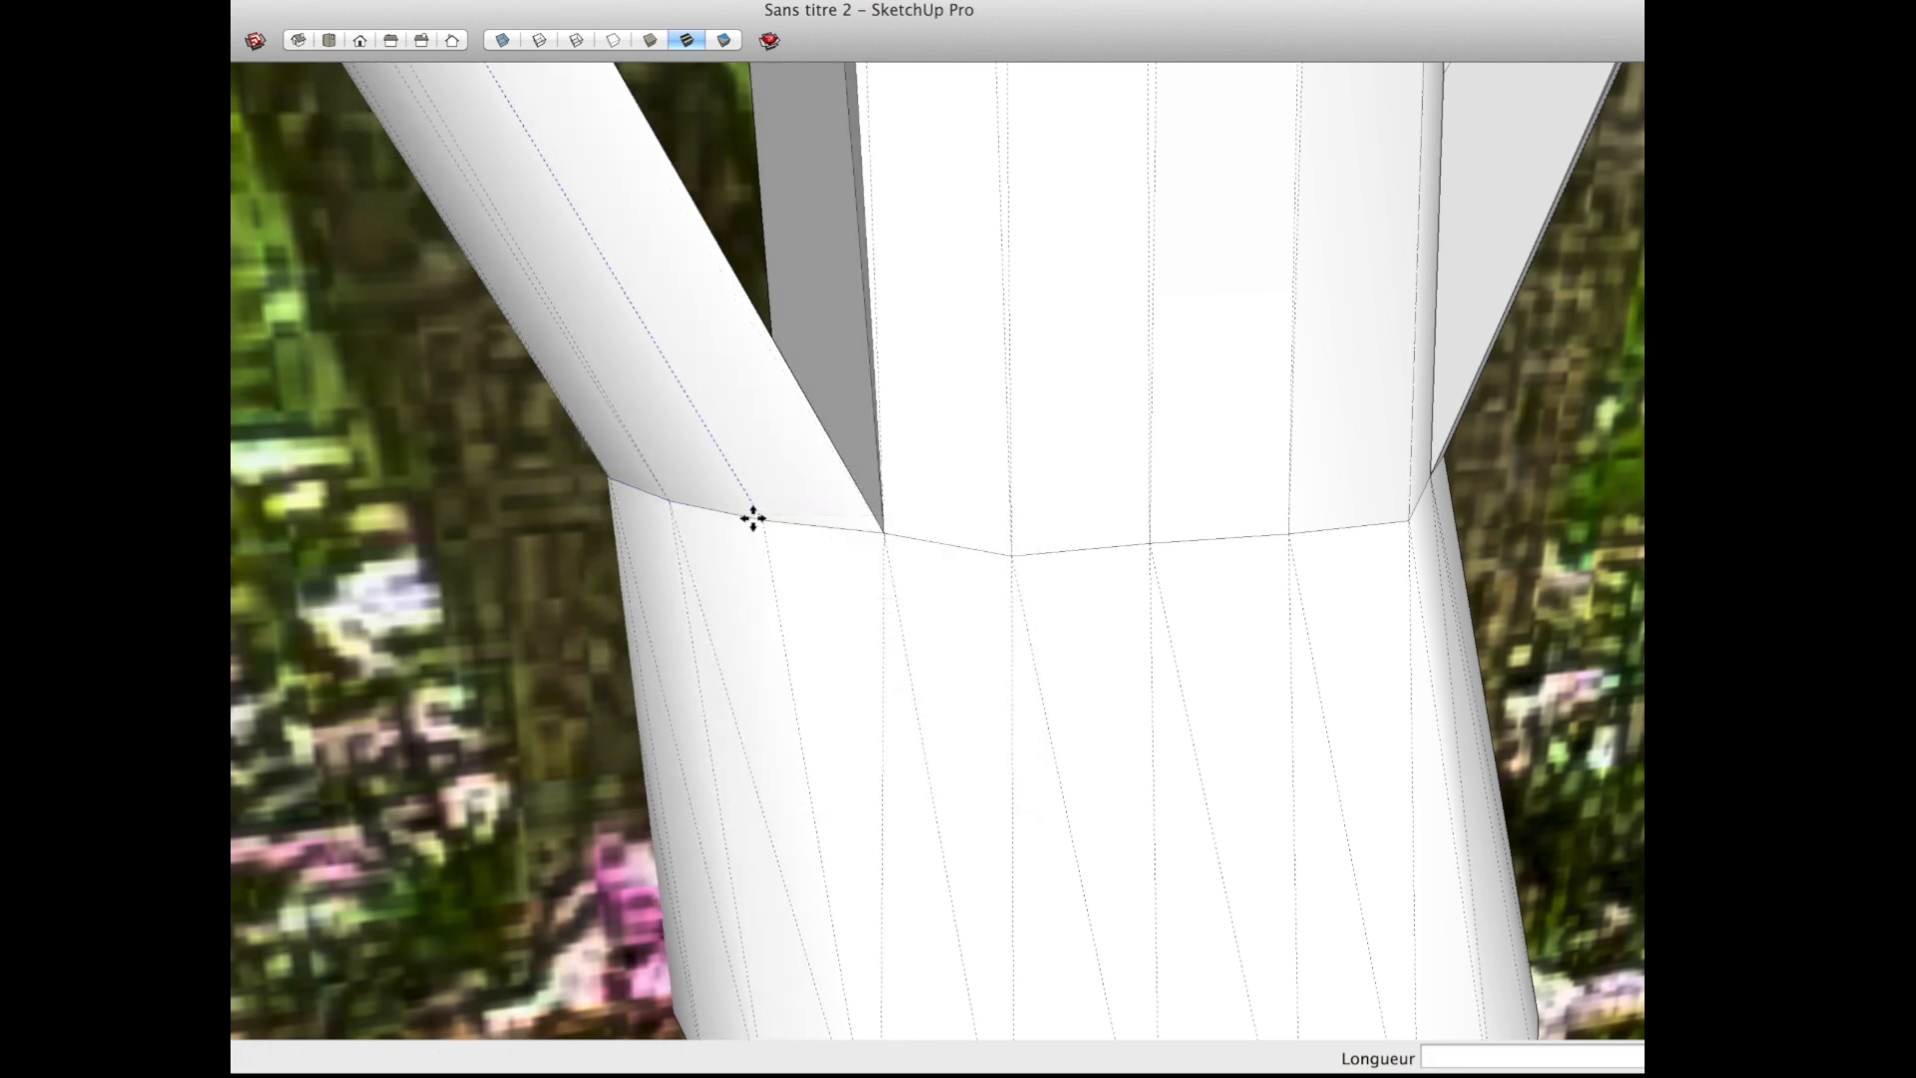
pyautogui.press('space')
pyautogui.rightClick(748, 524)
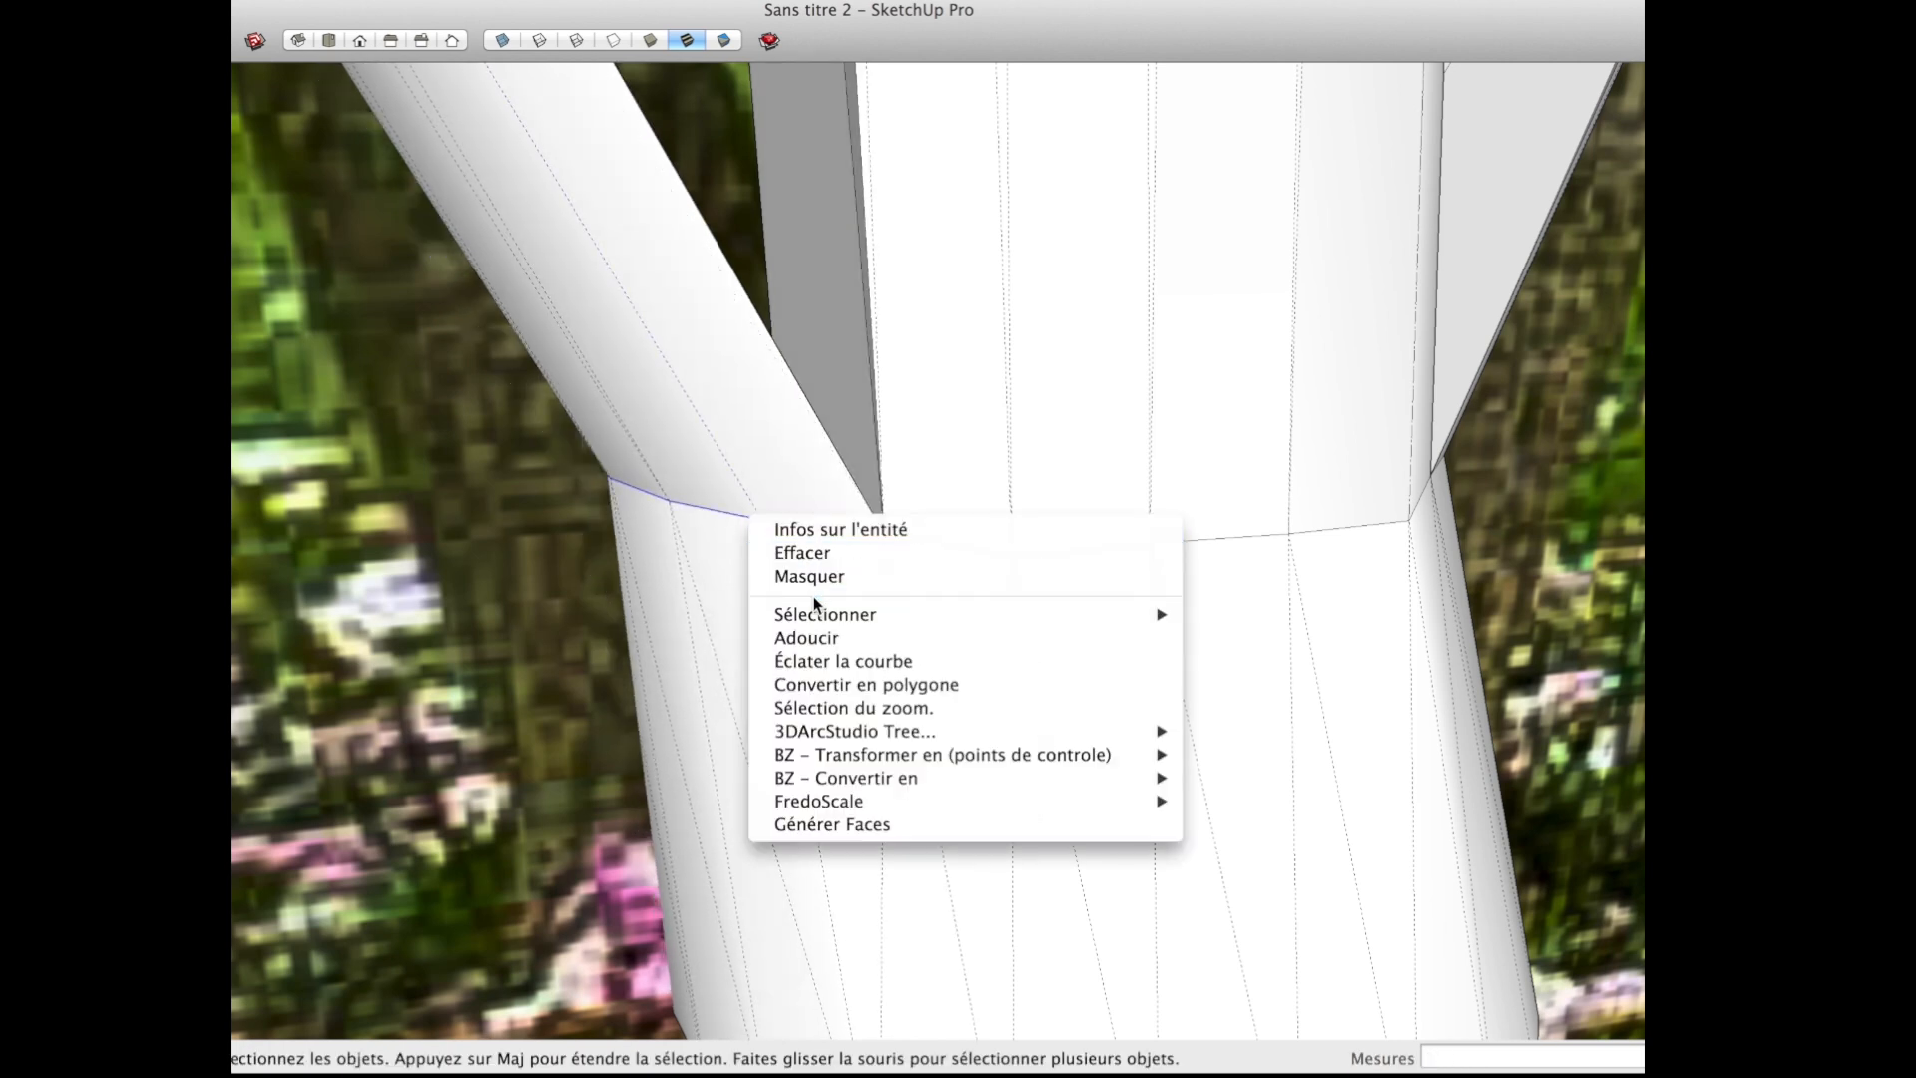
pyautogui.click(840, 661)
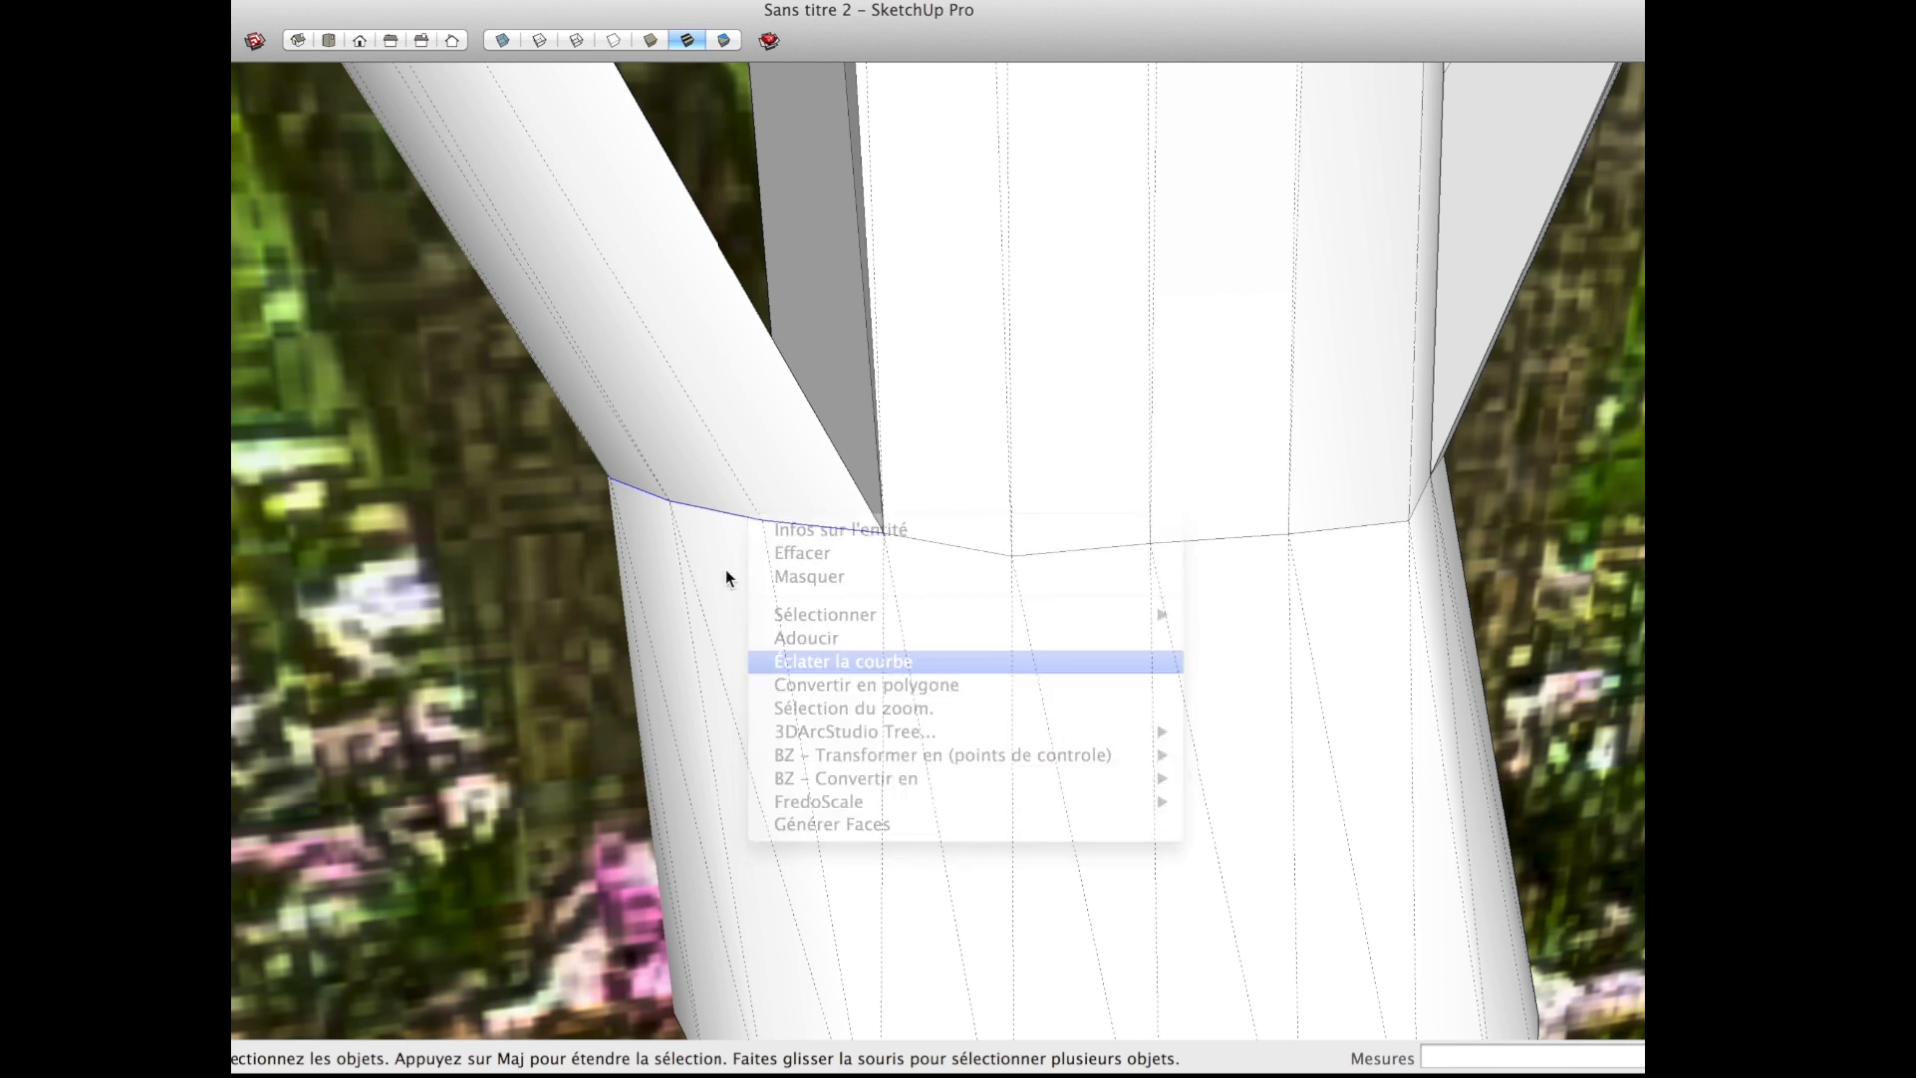
pyautogui.press('m')
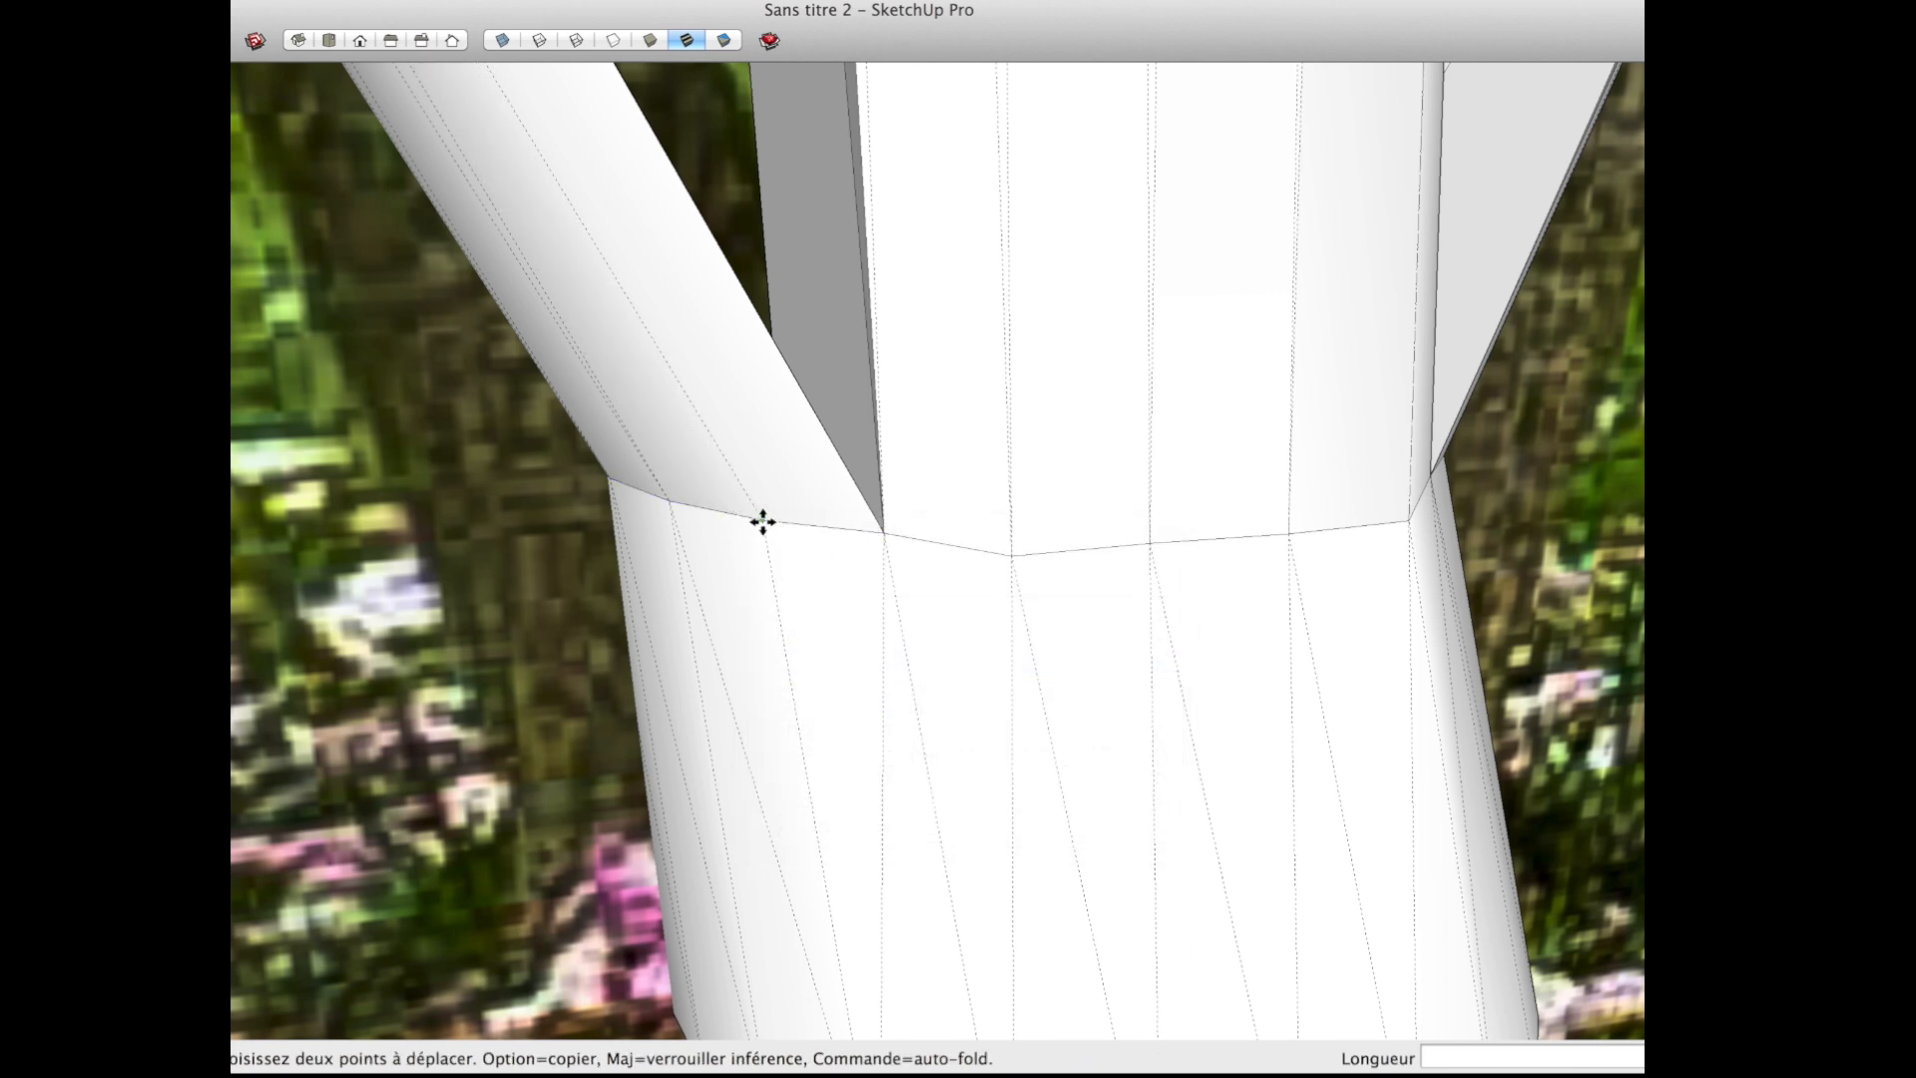
pyautogui.click(764, 515)
# Step: Explode the seam curve partway up the forked side branch and move its middle vertex by about 0.01 m
pyautogui.scroll(-5, 766, 509)
pyautogui.moveTo(647, 543); pyautogui.dragTo(943, 551, button='middle')
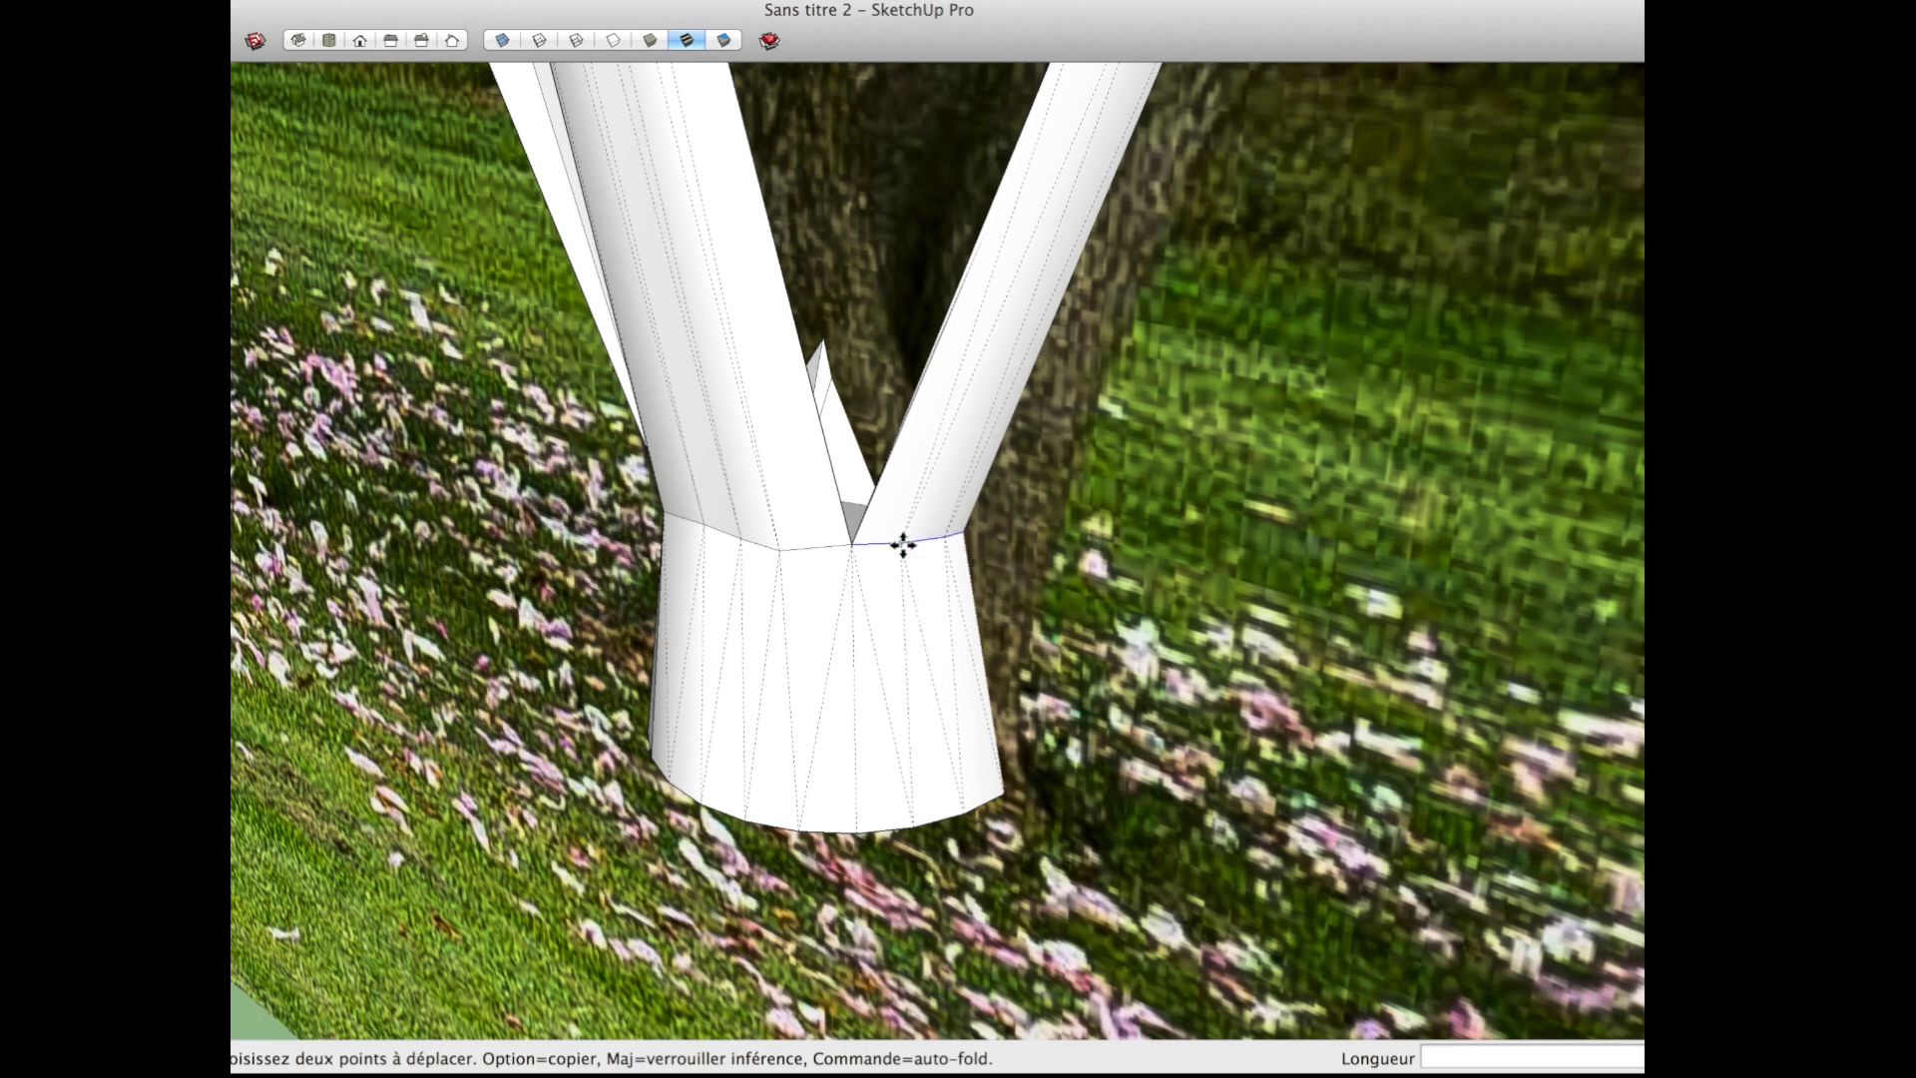
pyautogui.scroll(-6, 898, 545)
pyautogui.scroll(7, 973, 407)
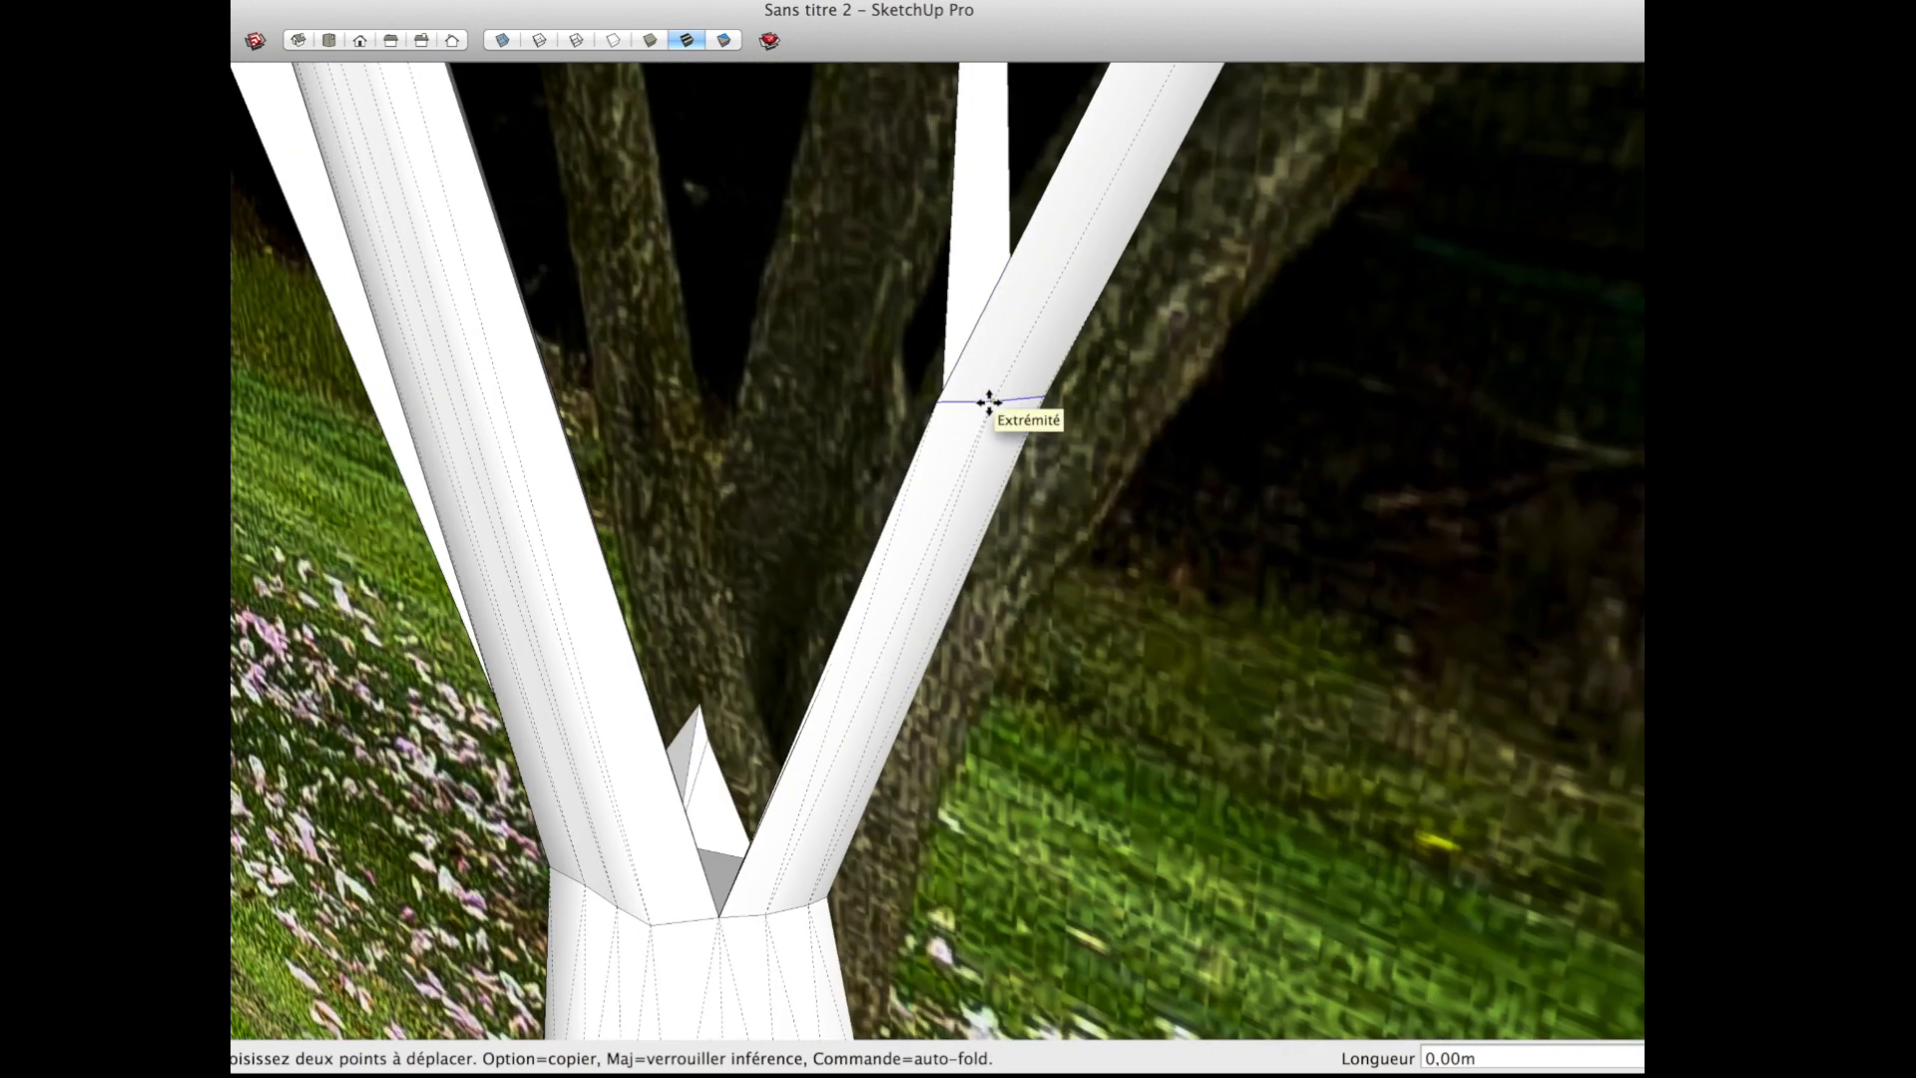
pyautogui.rightClick(989, 402)
pyautogui.click(974, 407)
pyautogui.press('space')
pyautogui.rightClick(962, 403)
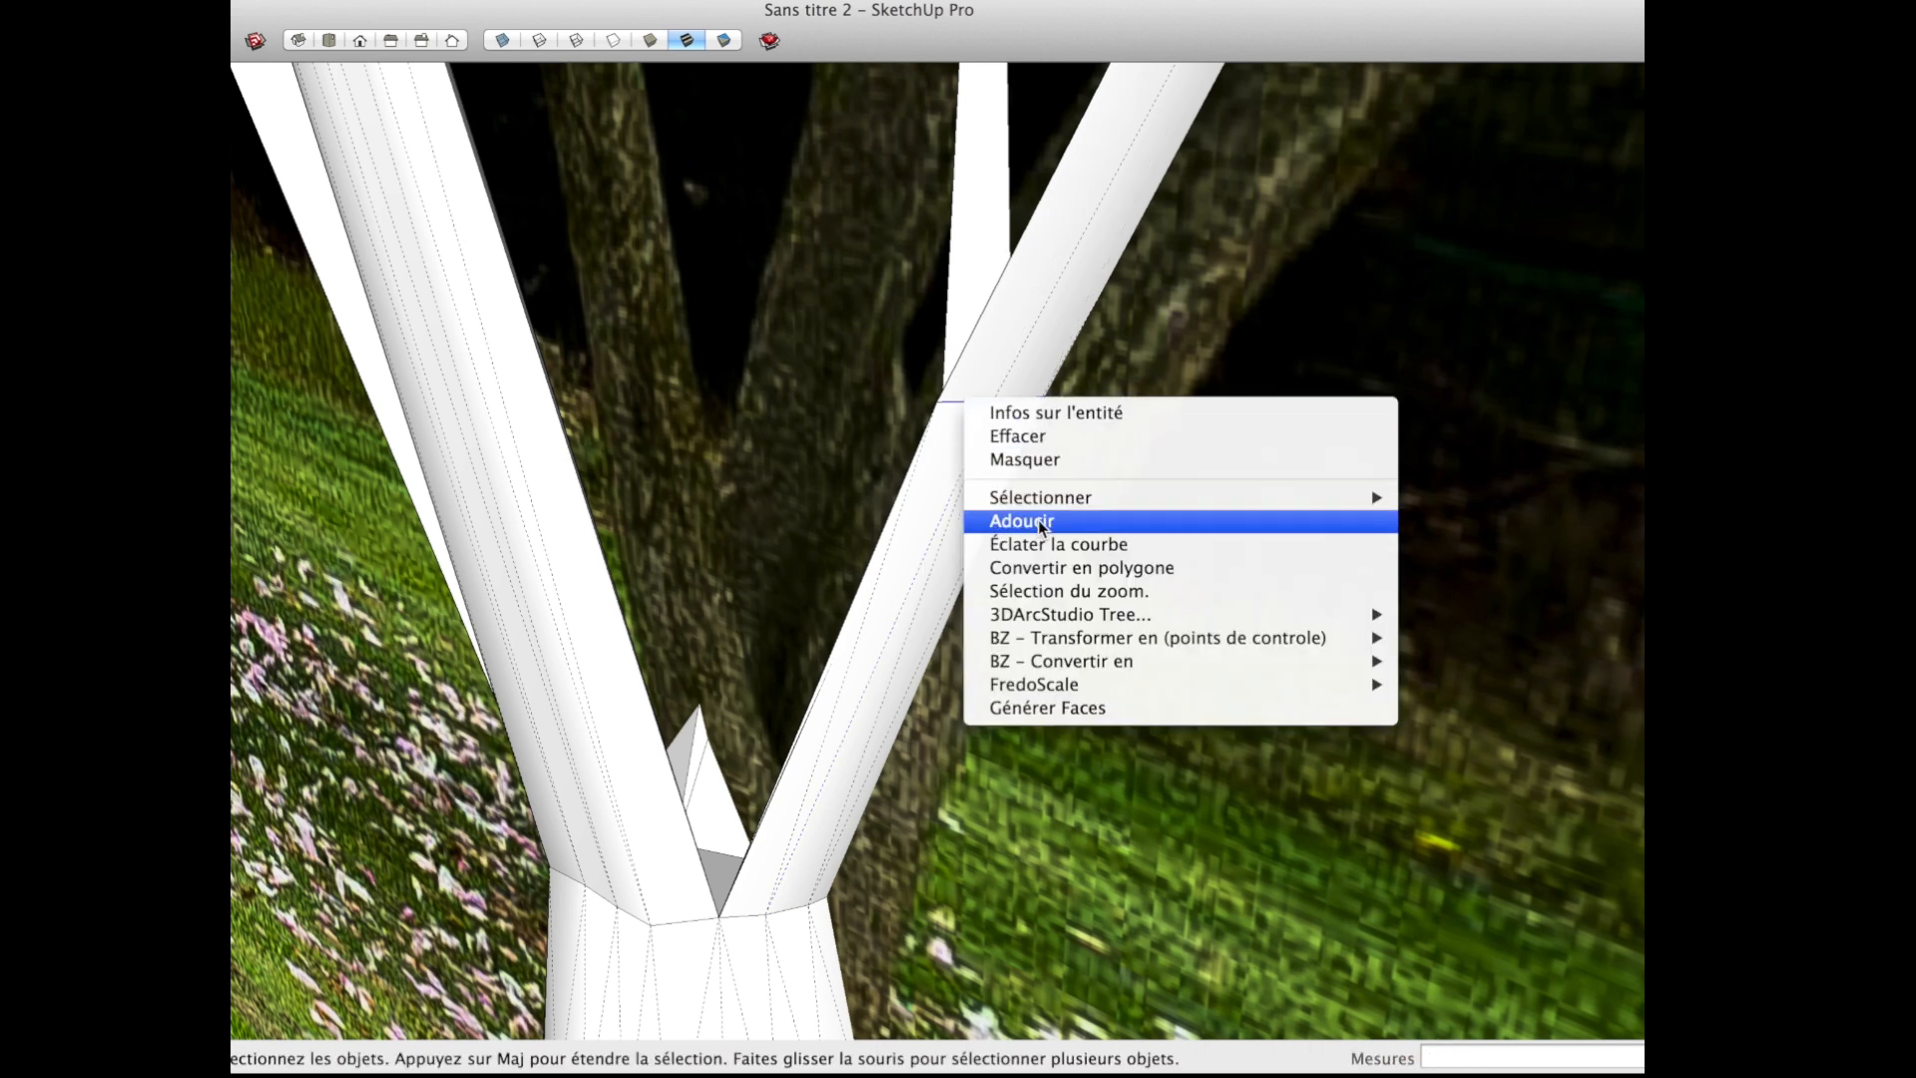
pyautogui.click(1043, 544)
pyautogui.press('m')
pyautogui.click(992, 401)
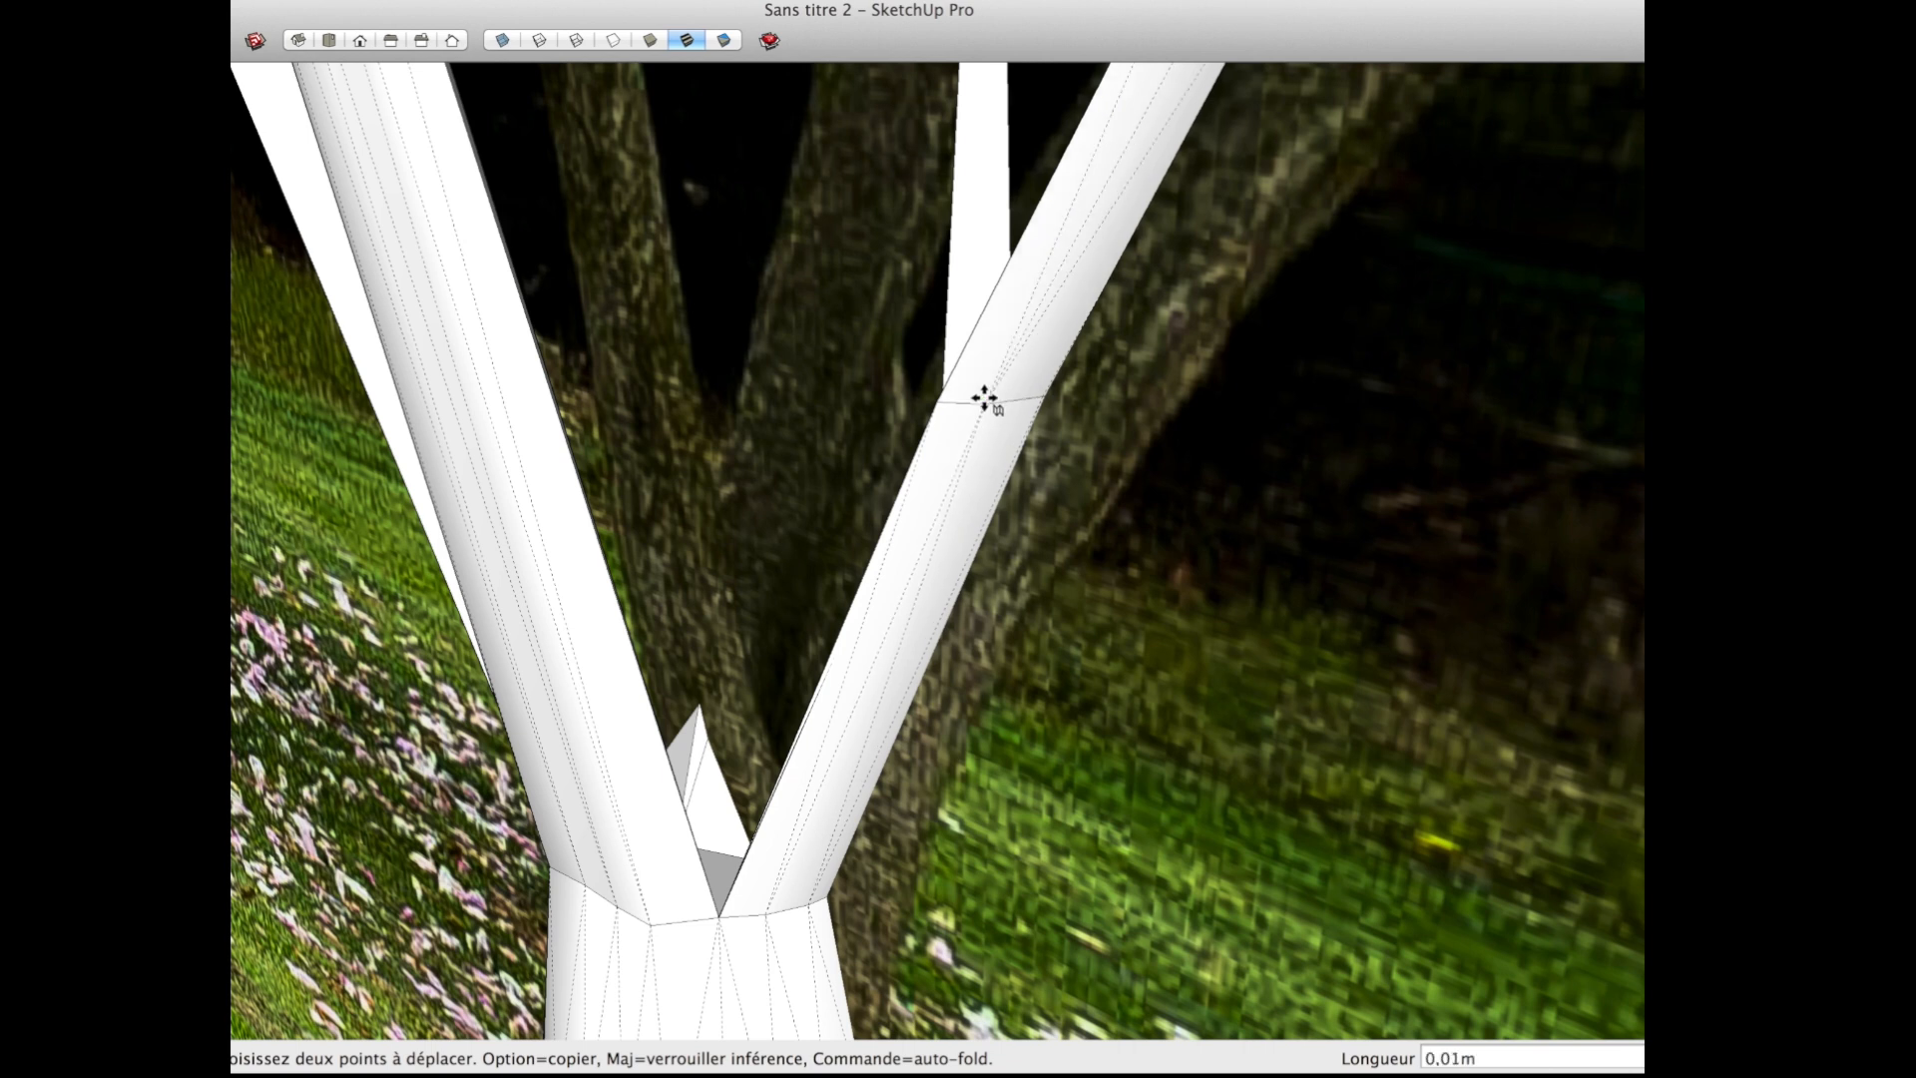
# Step: Soften the edges along the central branch with the Eraser
pyautogui.scroll(-1, 987, 399)
pyautogui.scroll(-1, 987, 399)
pyautogui.press('e')
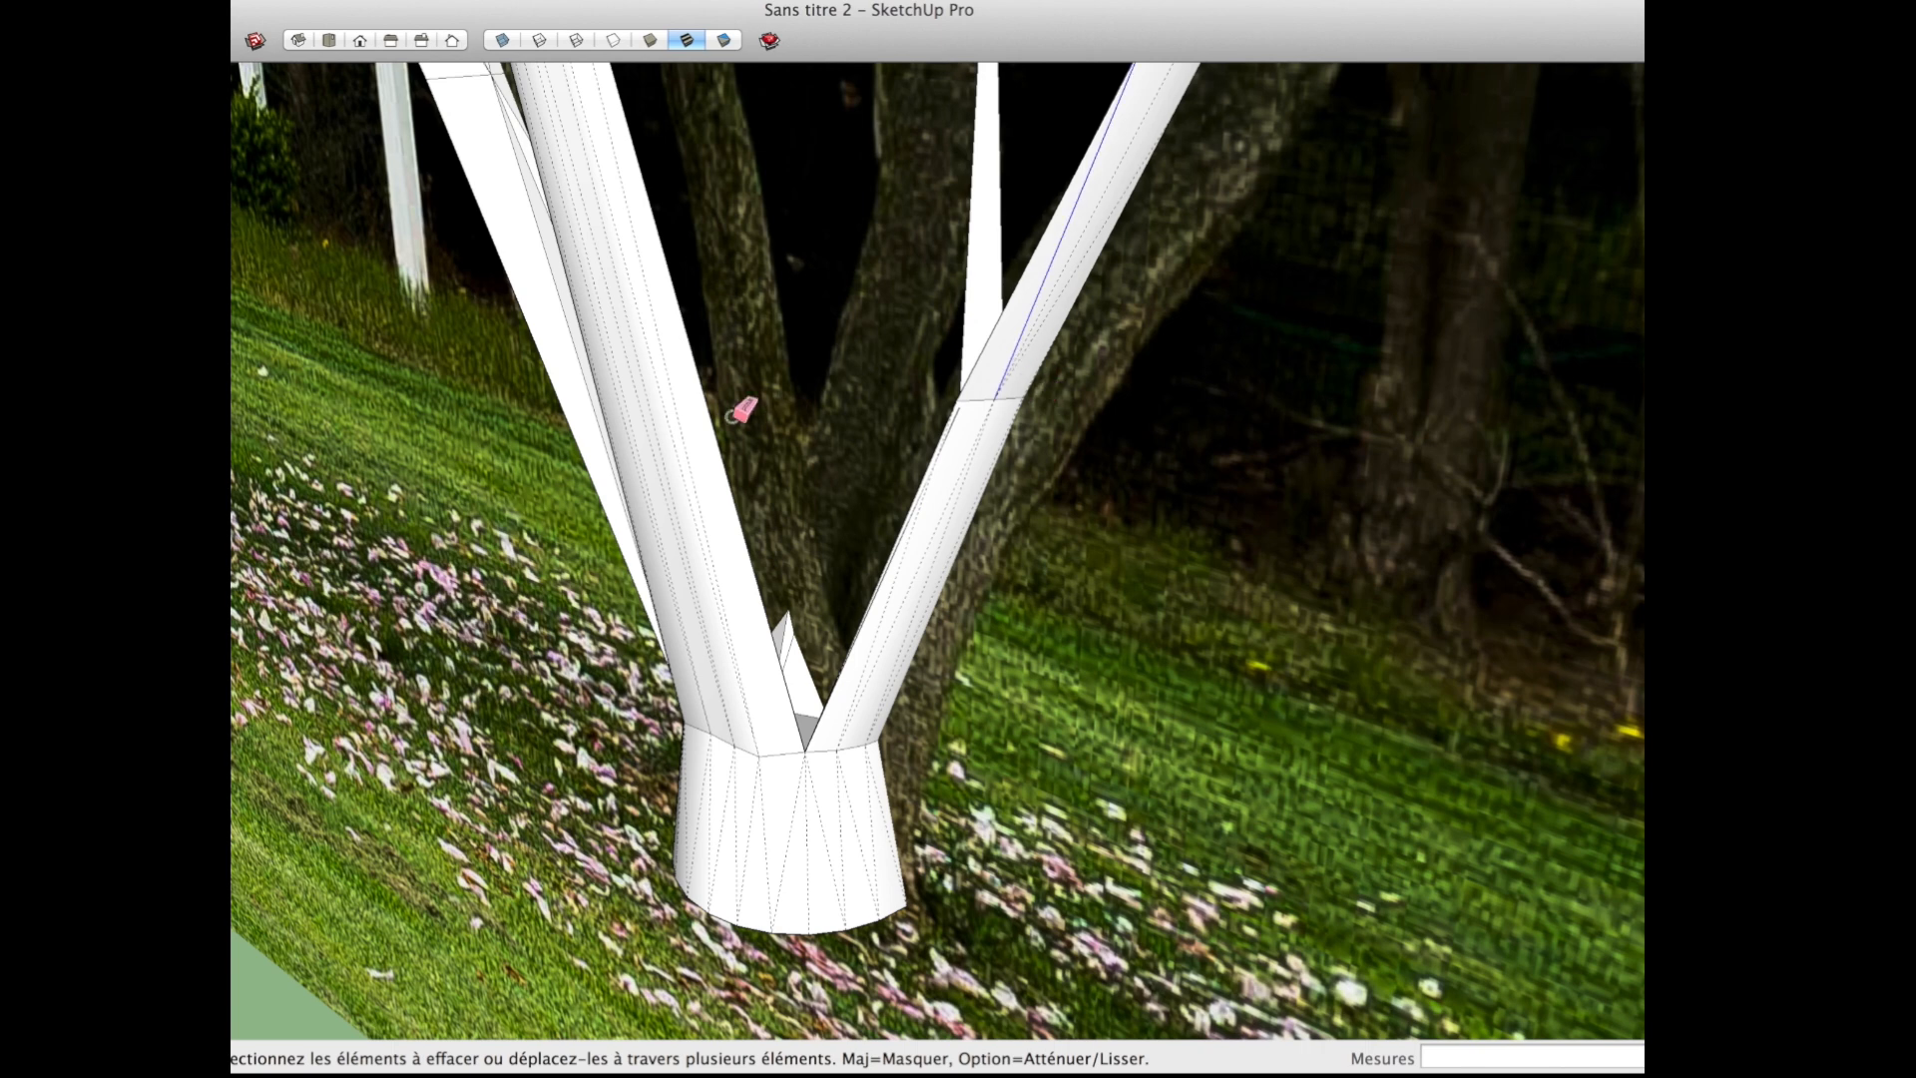
pyautogui.moveTo(620, 450); pyautogui.dragTo(661, 476, button='middle')
pyautogui.moveTo(973, 439); pyautogui.dragTo(960, 385, button='middle')
pyautogui.scroll(5, 645, 485)
pyautogui.click(652, 498)
pyautogui.scroll(-8, 711, 519)
# Step: Soften the edges along the side branch and around its upper seam from the other side of the tree
pyautogui.moveTo(858, 505)
pyautogui.mouseDown(button='middle')
pyautogui.moveTo(938, 502)
pyautogui.moveTo(943, 332)
pyautogui.mouseUp(button='middle')
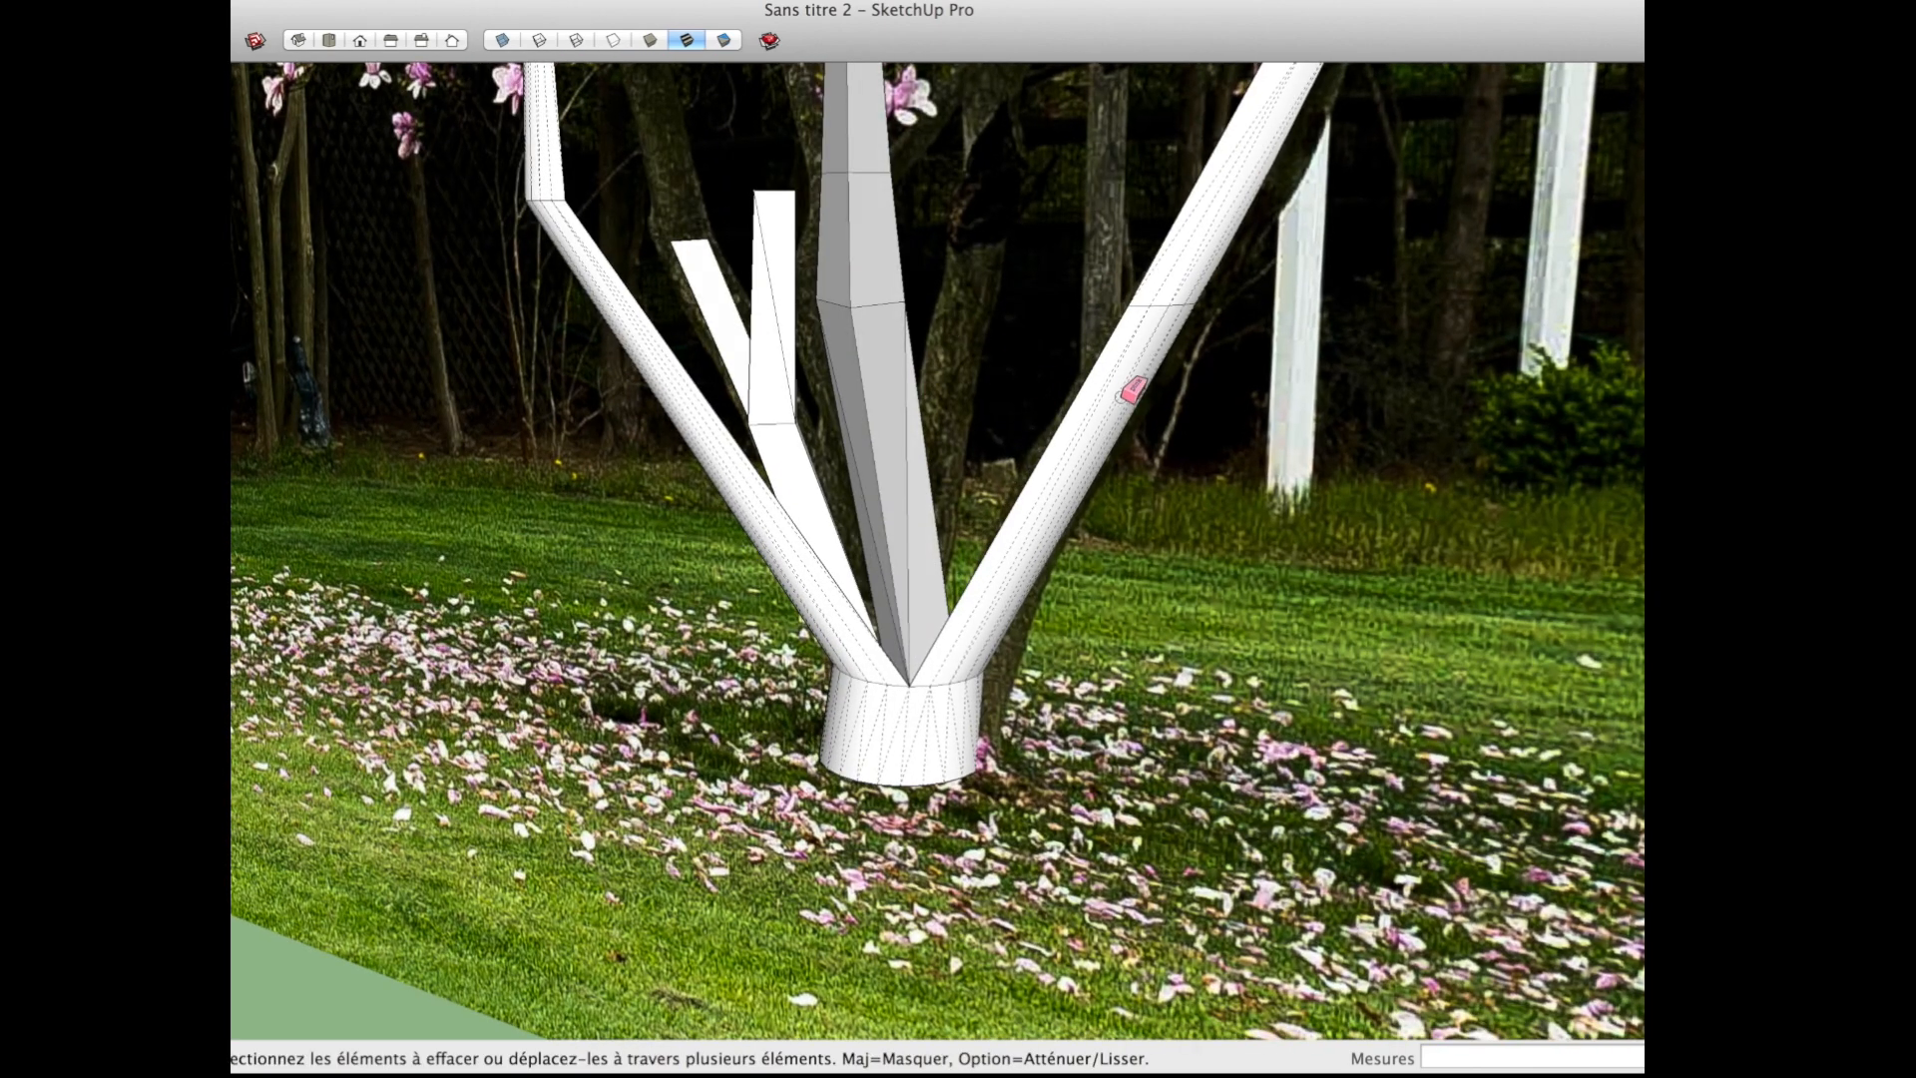
pyautogui.moveTo(1108, 396); pyautogui.dragTo(1190, 338)
pyautogui.moveTo(1209, 235); pyautogui.dragTo(1210, 234)
# Step: Turn off the display of hidden geometry and return to the front of the tree
pyautogui.scroll(-3, 1152, 315)
pyautogui.keyDown('shift'); pyautogui.moveTo(1152, 315); pyautogui.dragTo(330, 518, button='middle'); pyautogui.keyUp('shift')
pyautogui.moveTo(1239, 659); pyautogui.dragTo(901, 661, button='middle')
pyautogui.press('space')
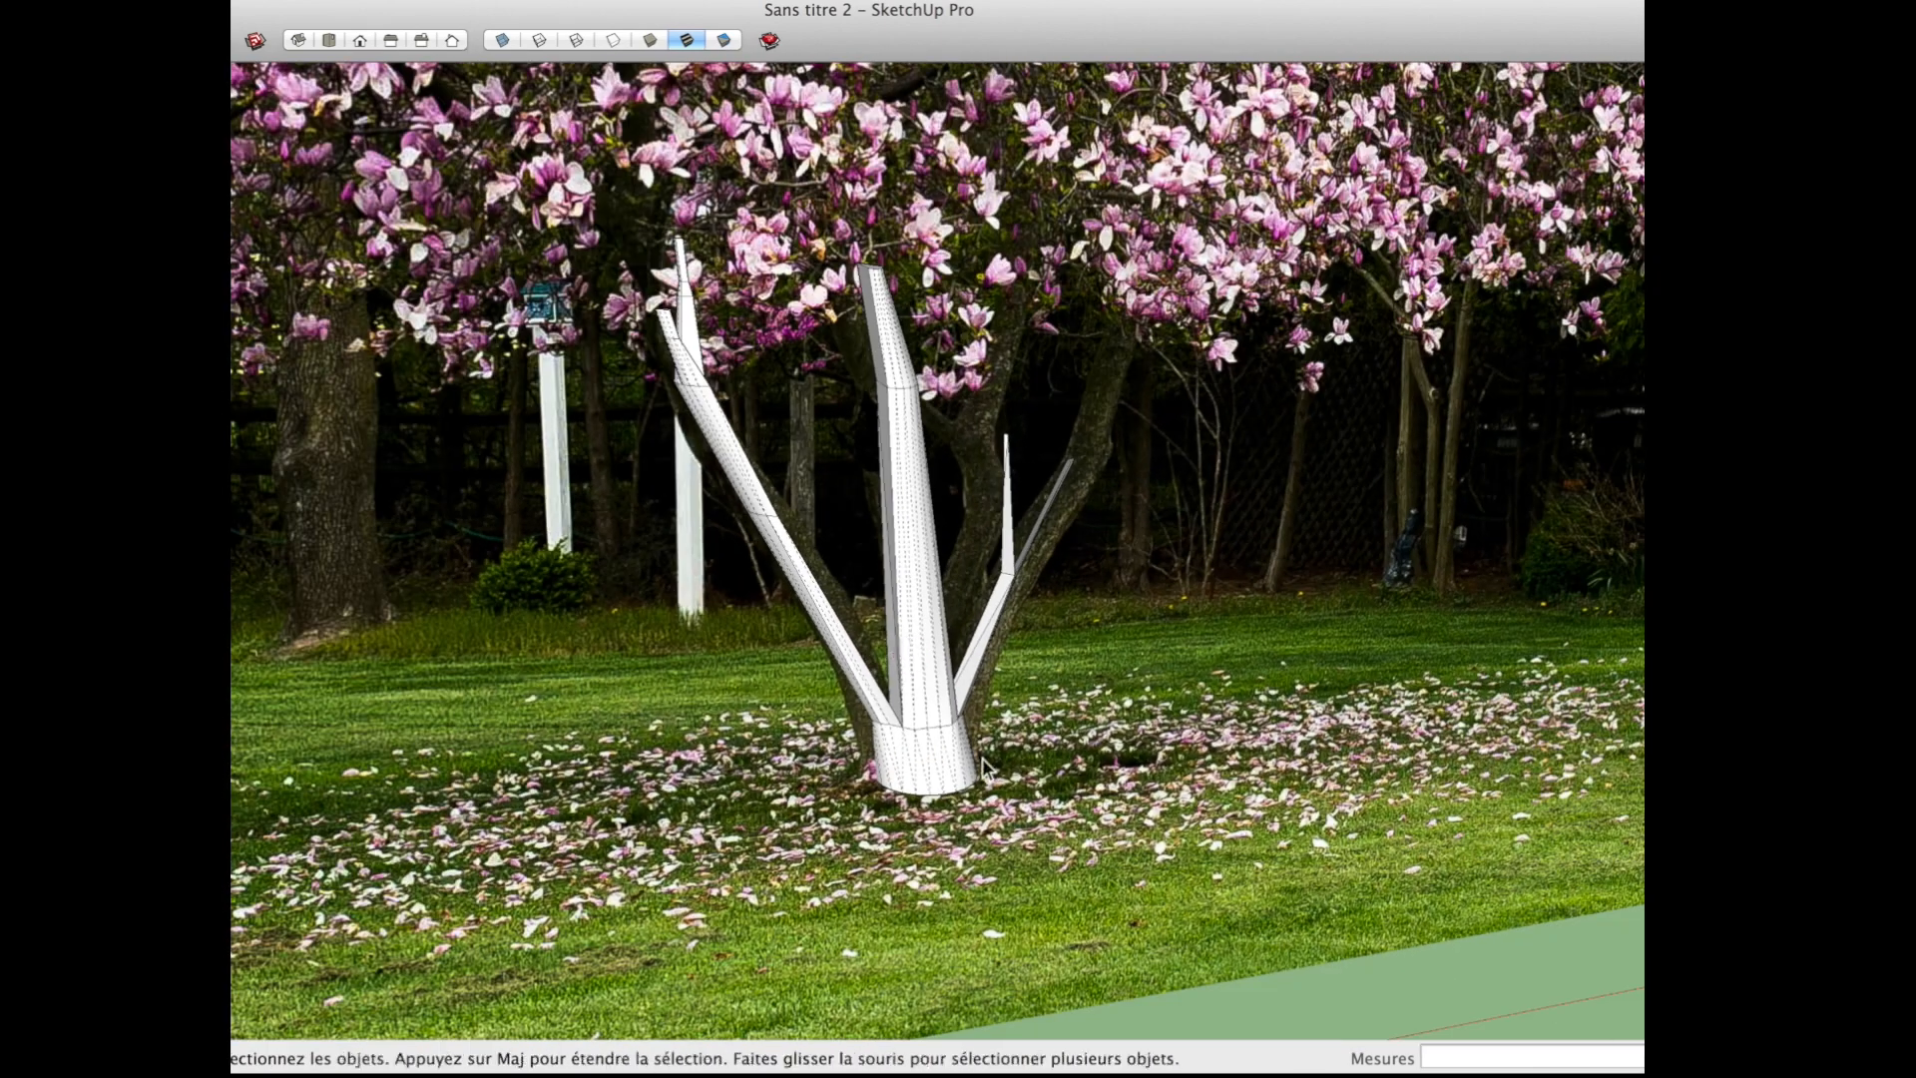
pyautogui.click(469, 3)
pyautogui.click(493, 71)
pyautogui.scroll(5, 920, 760)
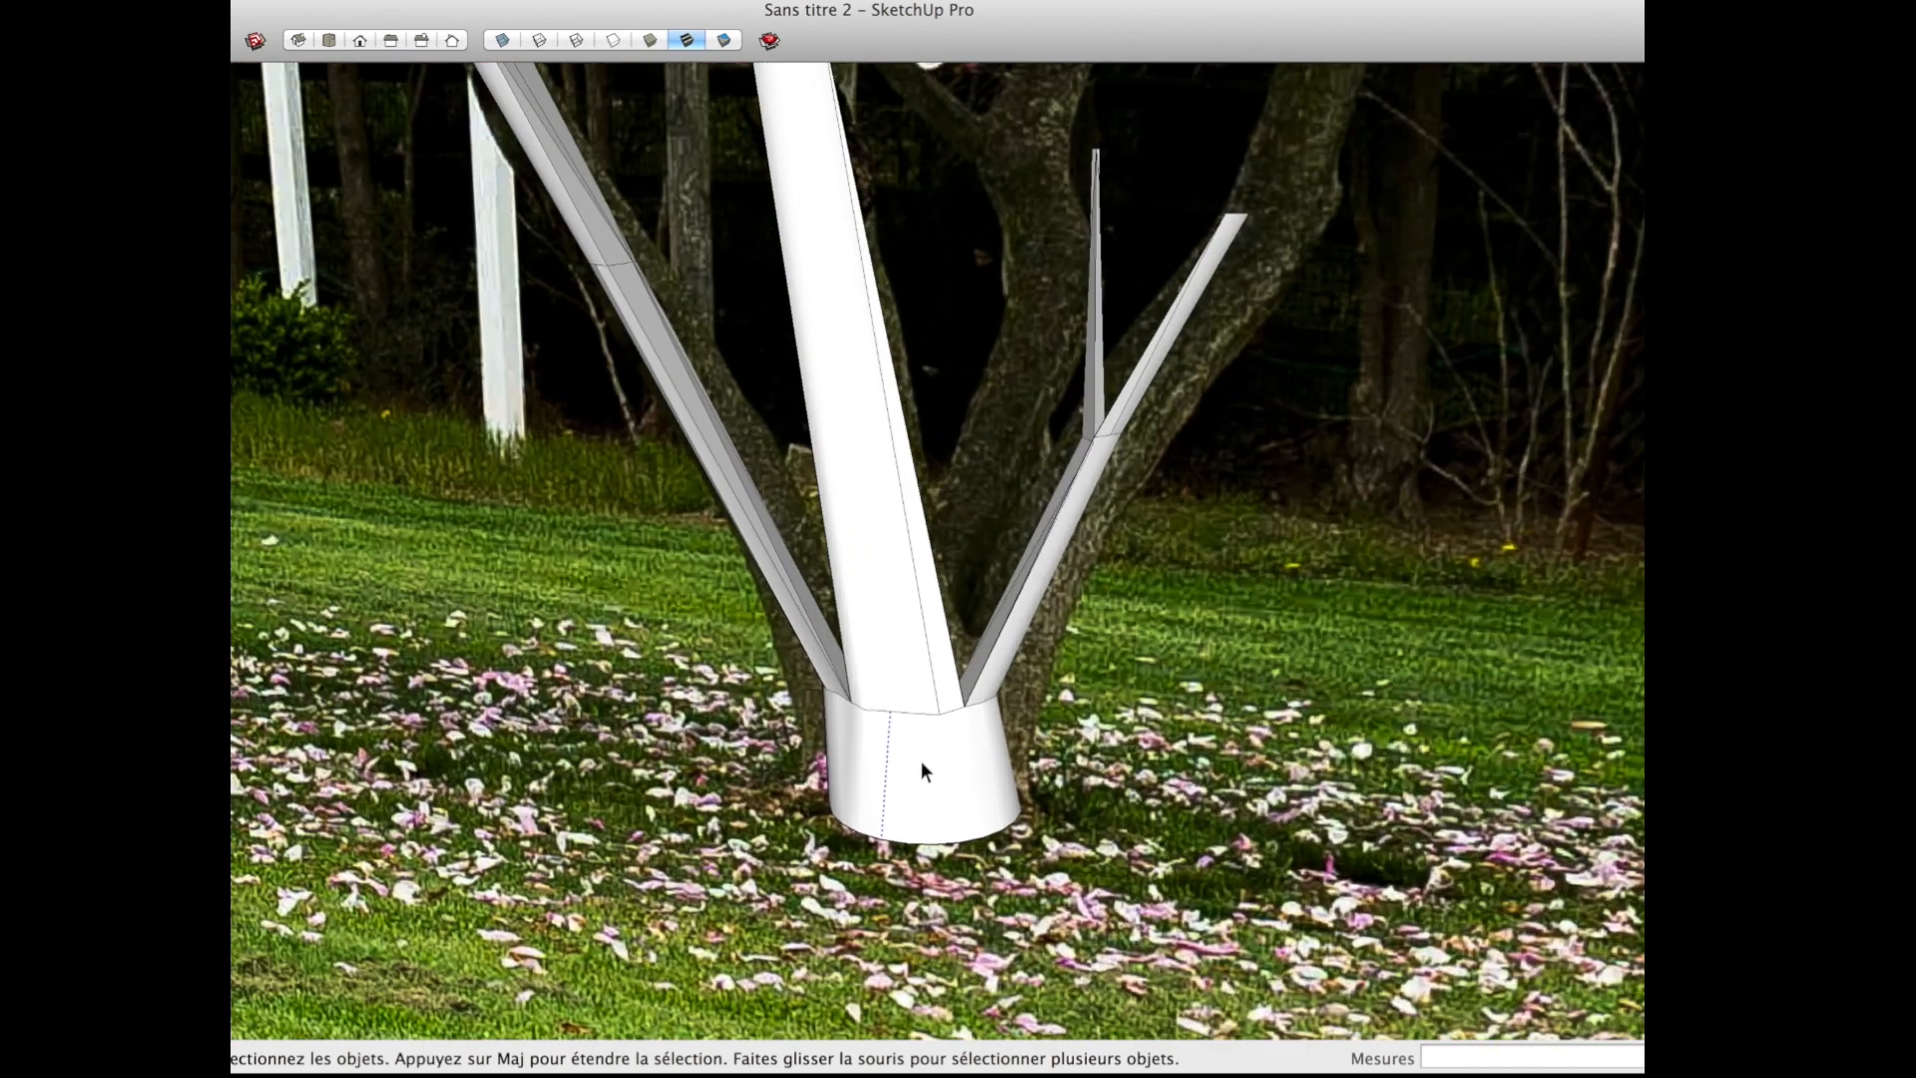
# Step: Start an image import set to be used as a texture and open the Tutot arbre folder on the Desktop
pyautogui.scroll(3, 920, 760)
pyautogui.click(269, 3)
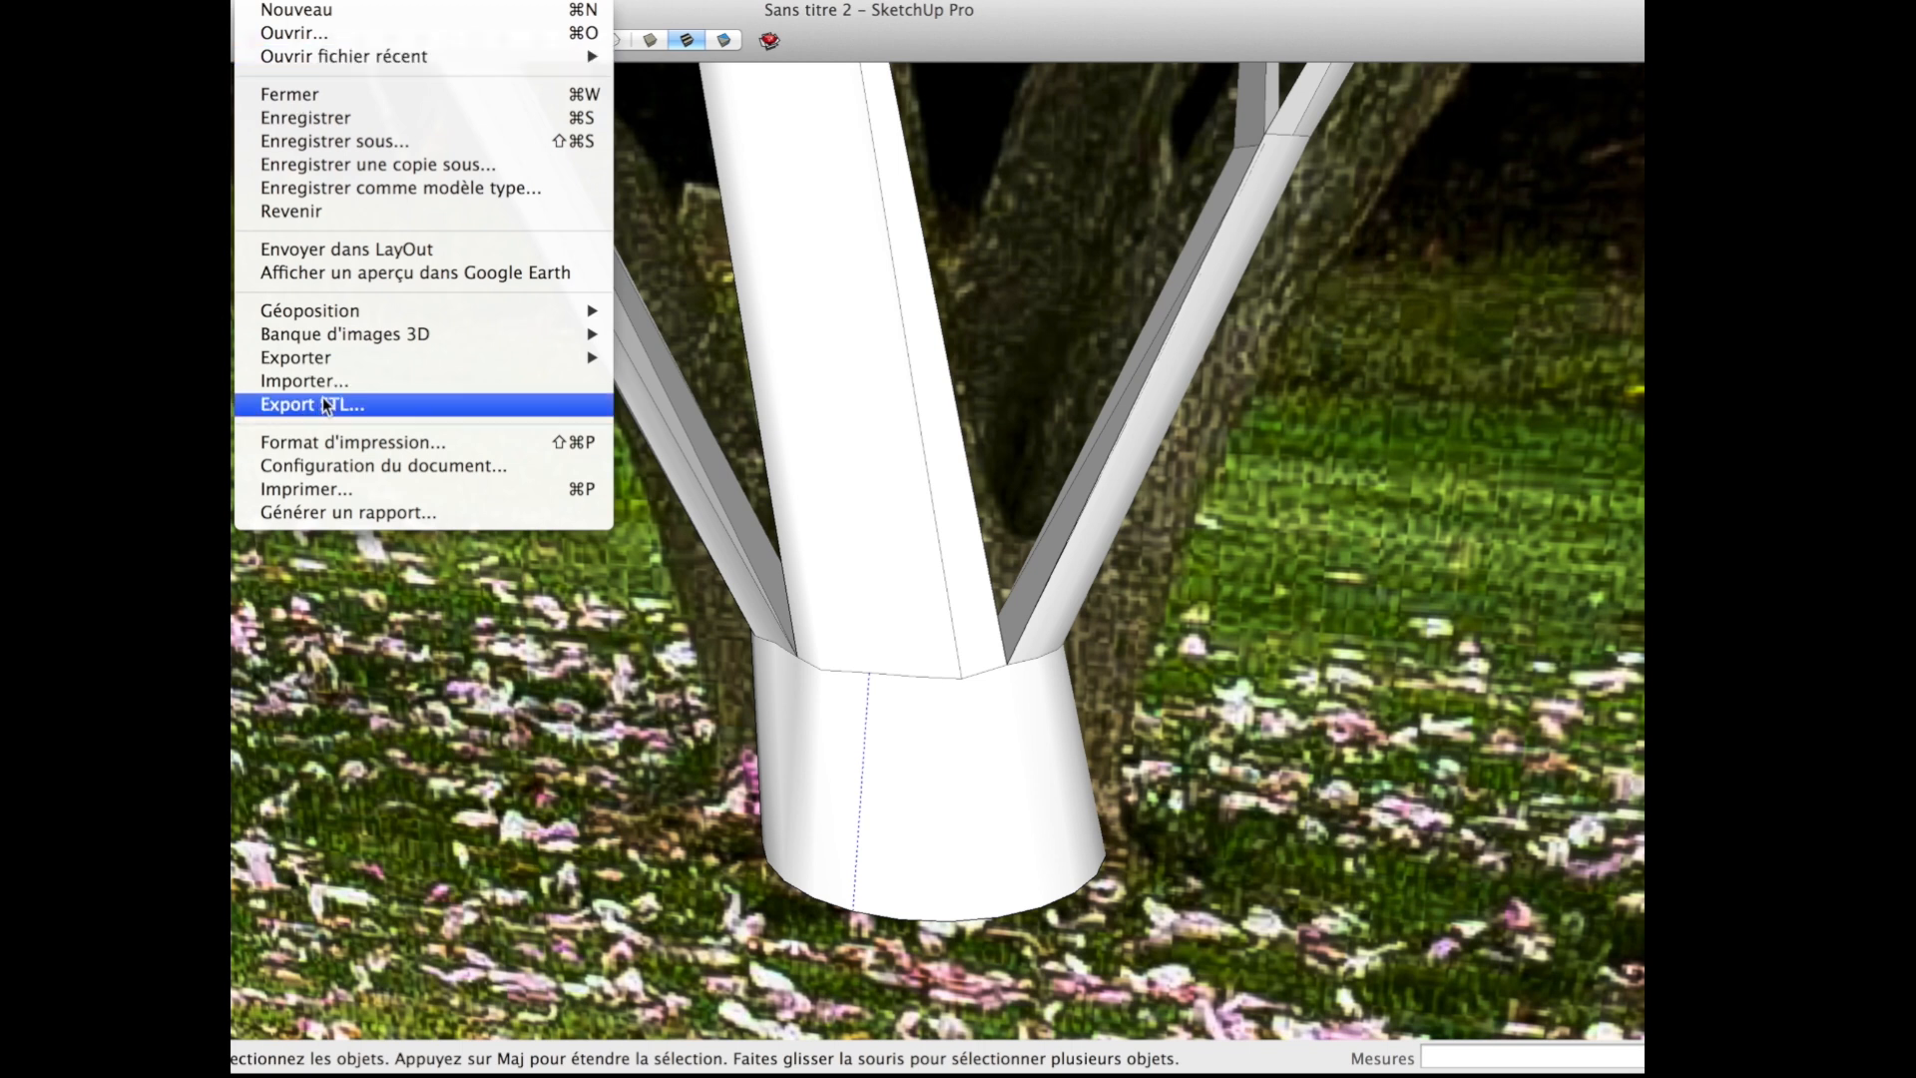
pyautogui.moveTo(349, 361)
pyautogui.click(349, 378)
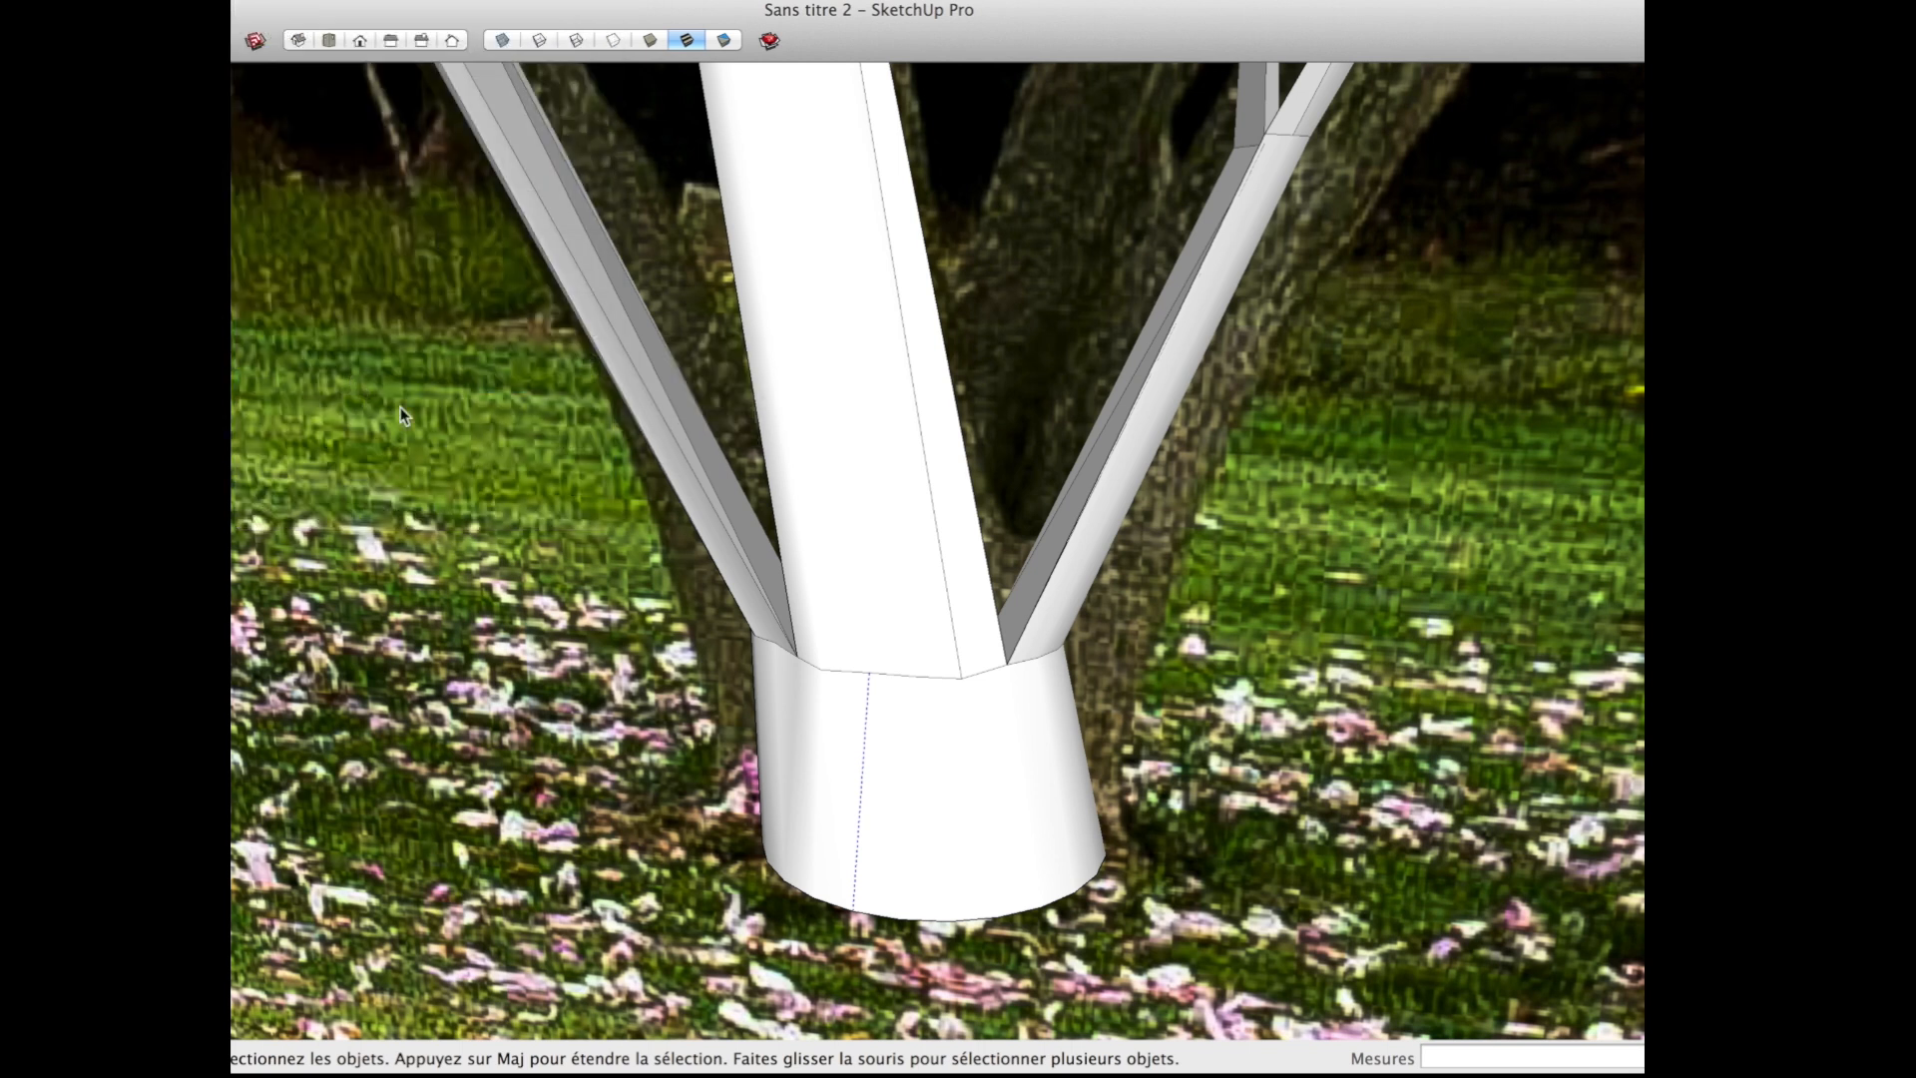
pyautogui.click(463, 218)
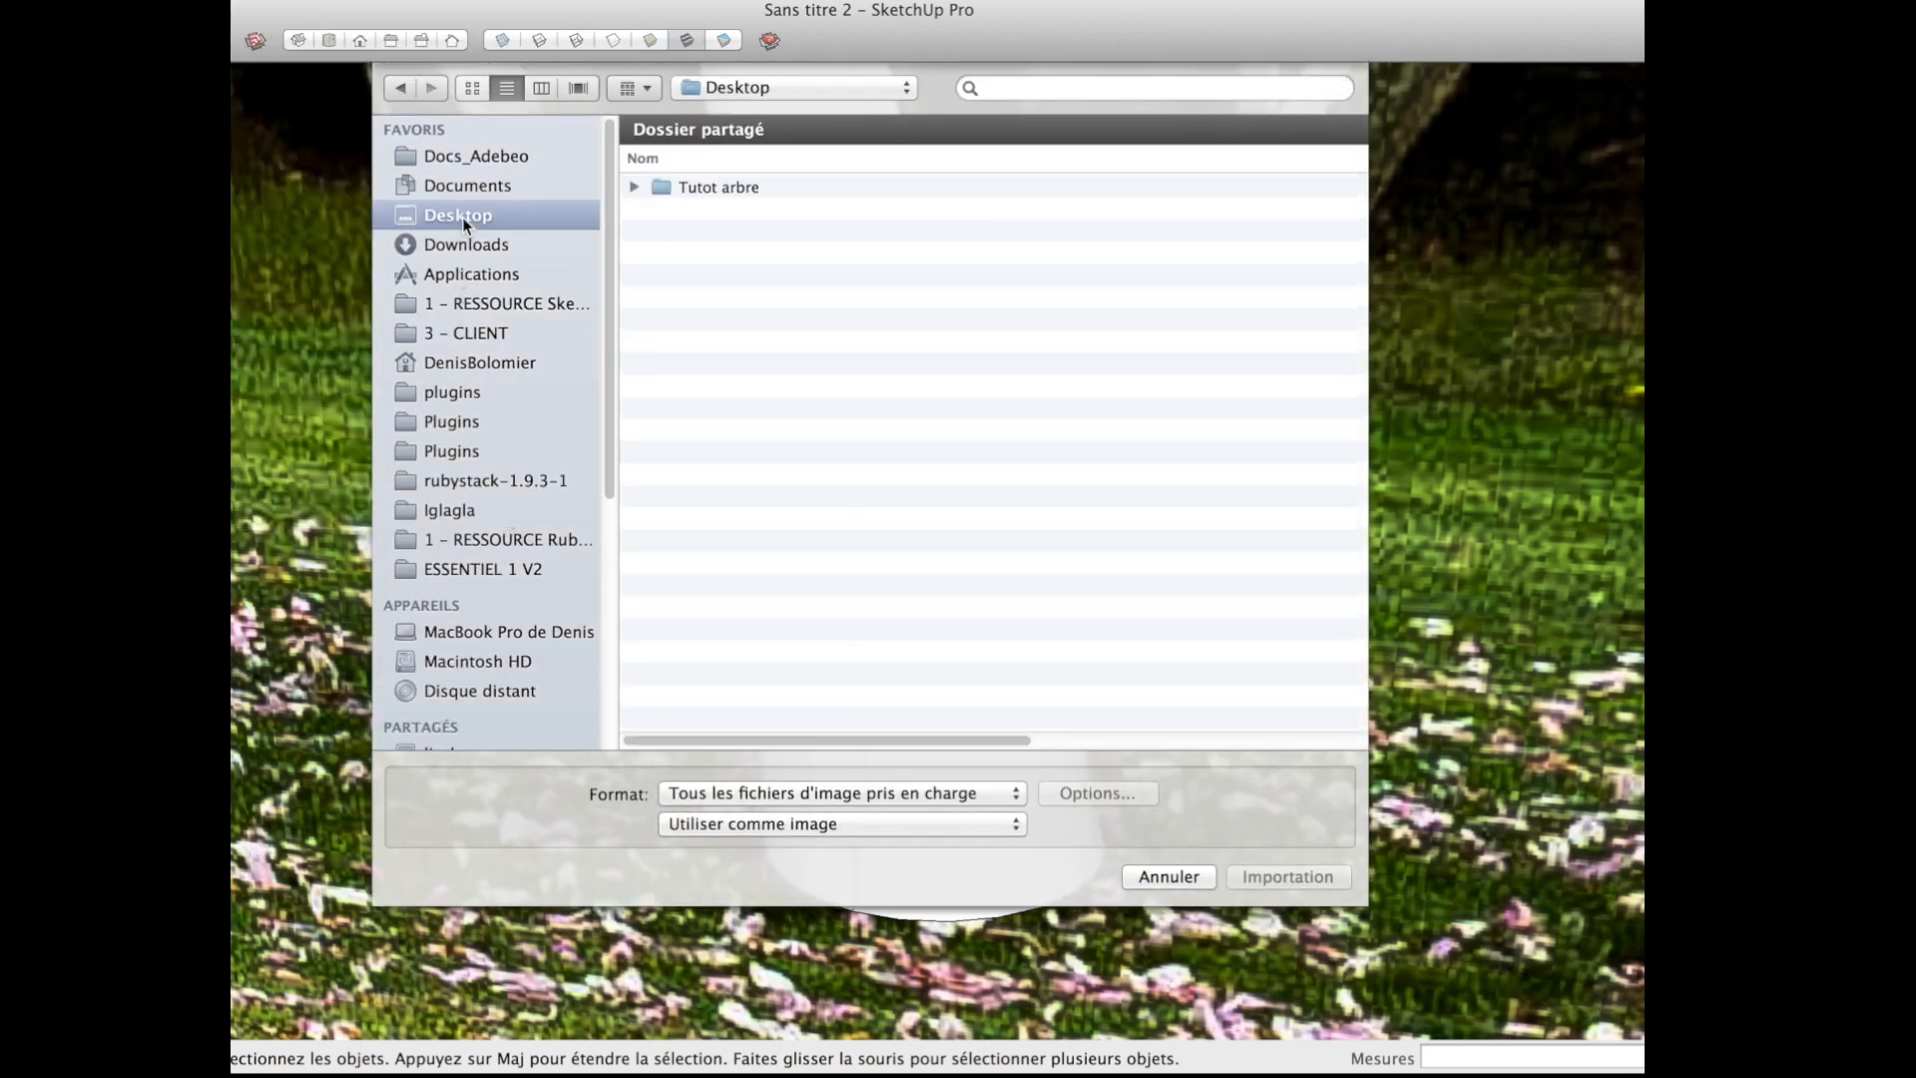
pyautogui.click(752, 824)
pyautogui.click(840, 848)
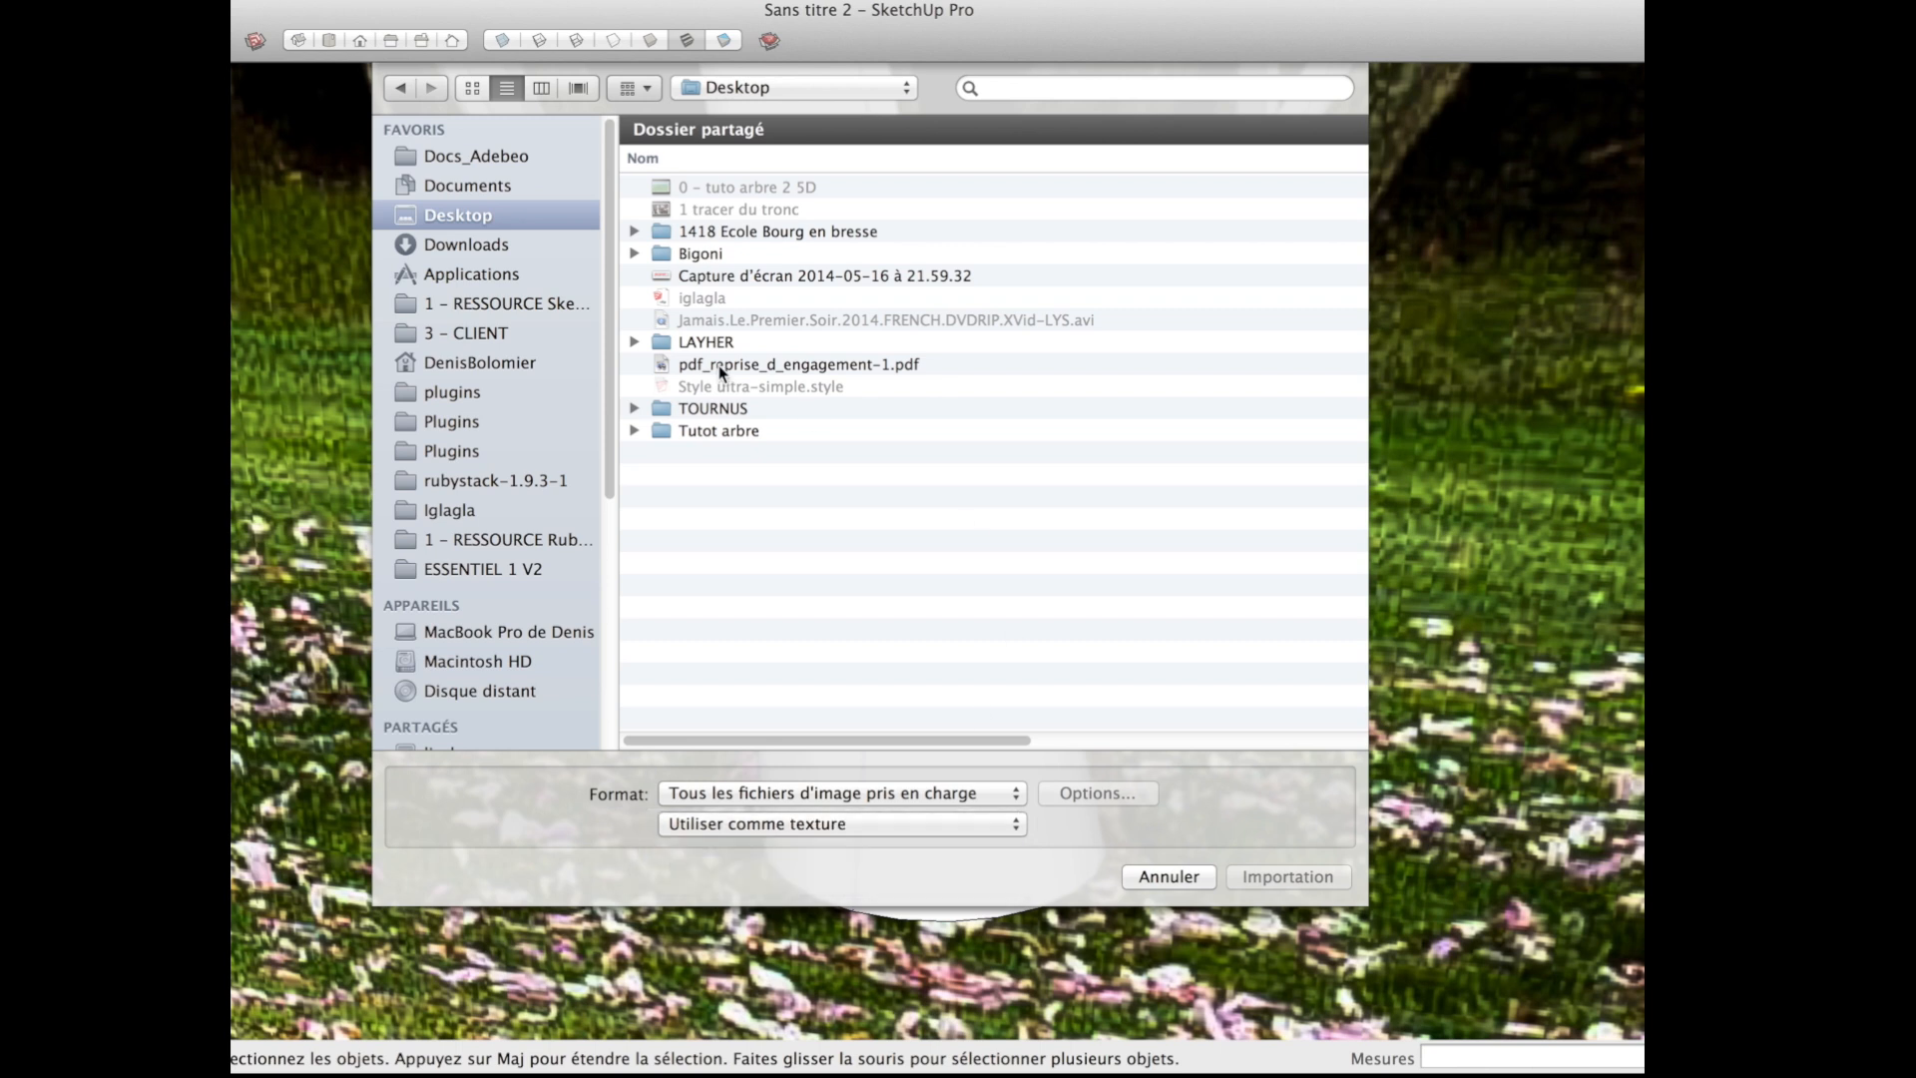
pyautogui.doubleClick(714, 432)
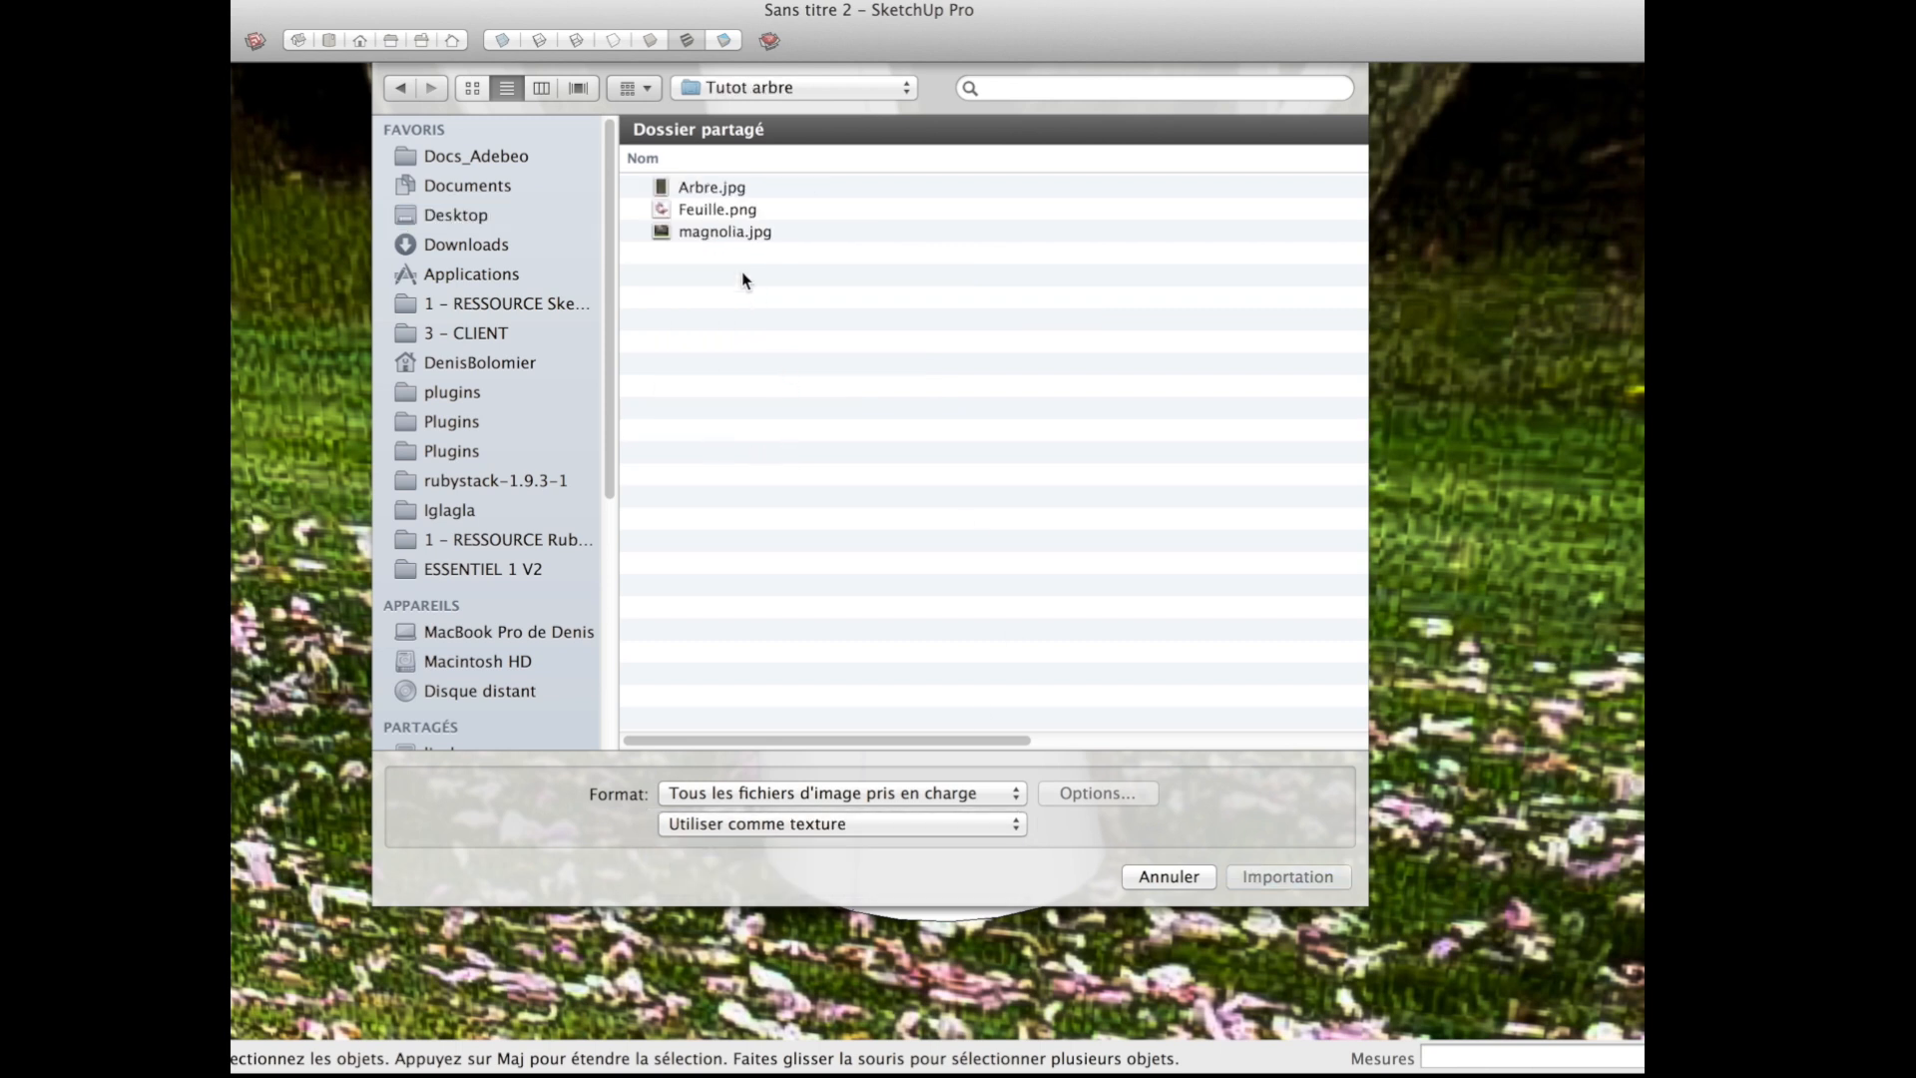
# Step: Import the bark image Arbre.jpg and place it as a texture on a front facet of the trunk base
pyautogui.click(711, 169)
pyautogui.click(711, 184)
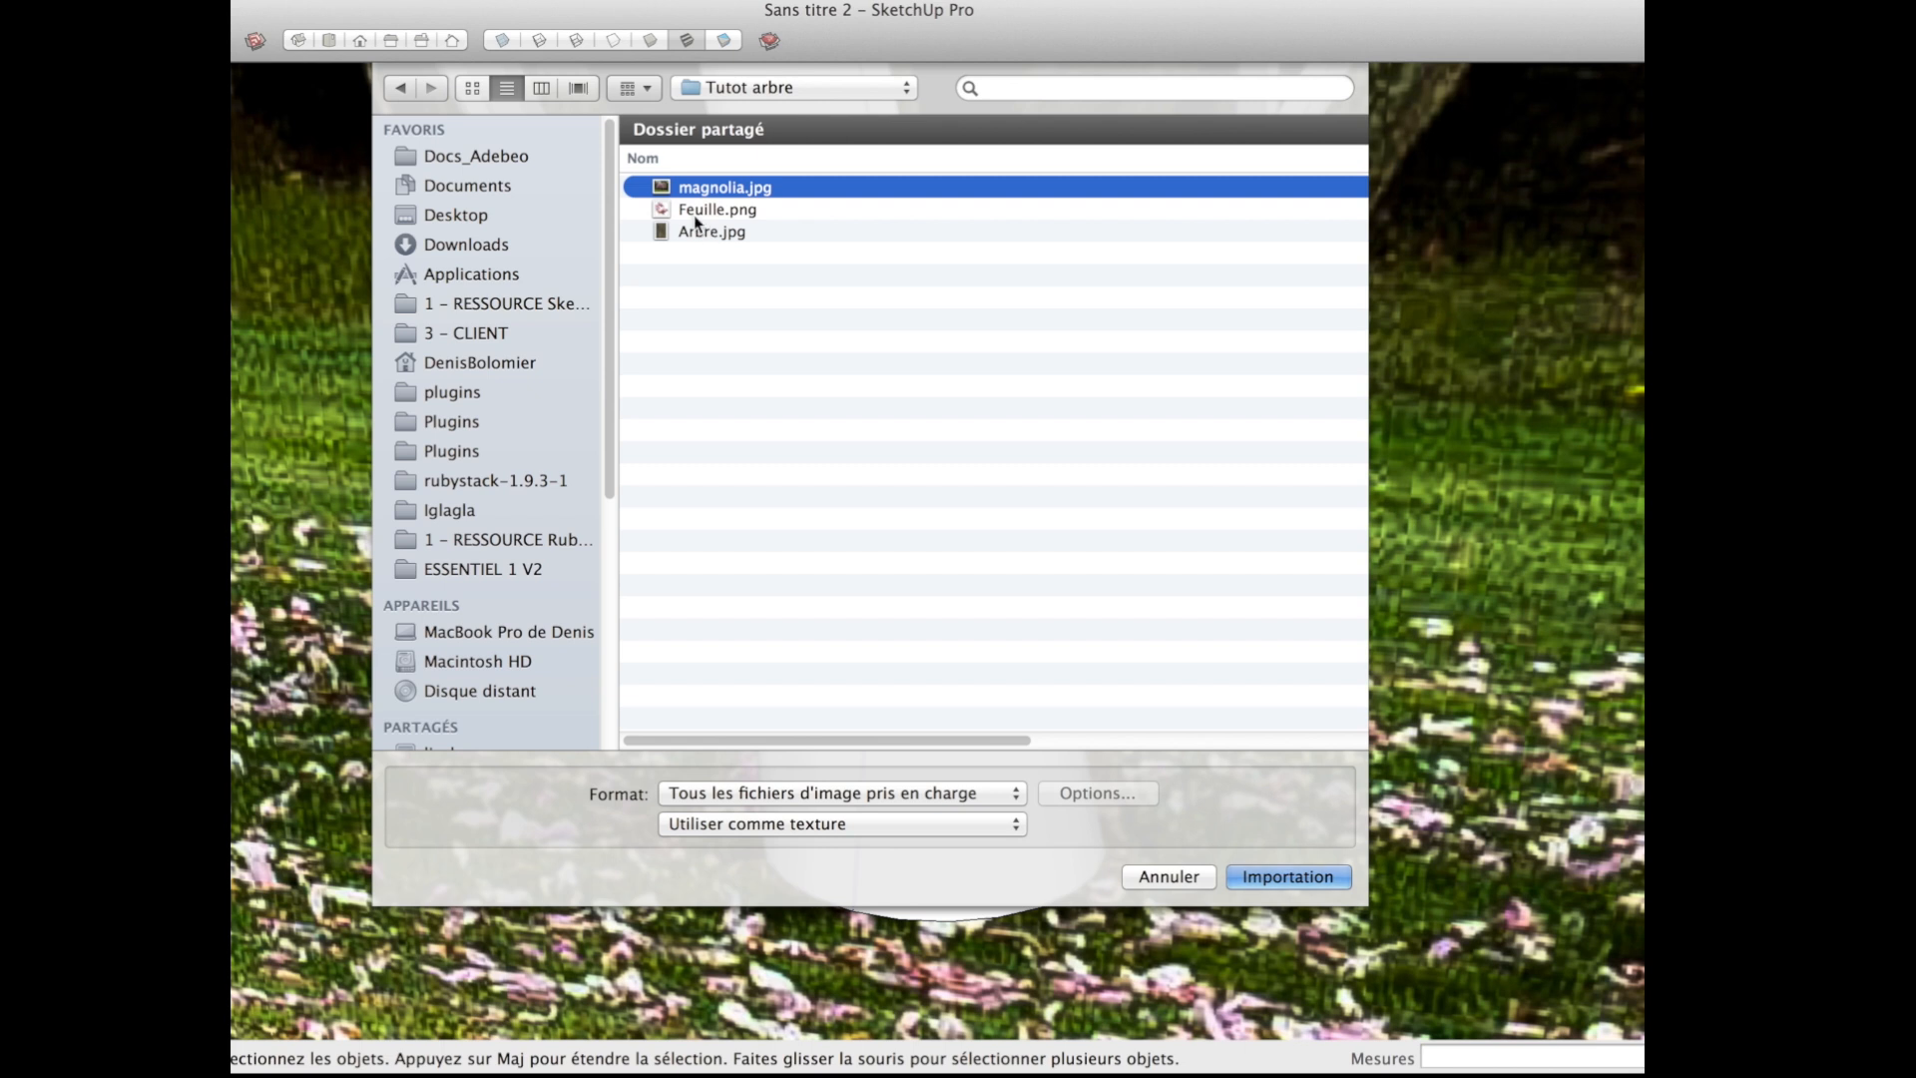
pyautogui.click(541, 88)
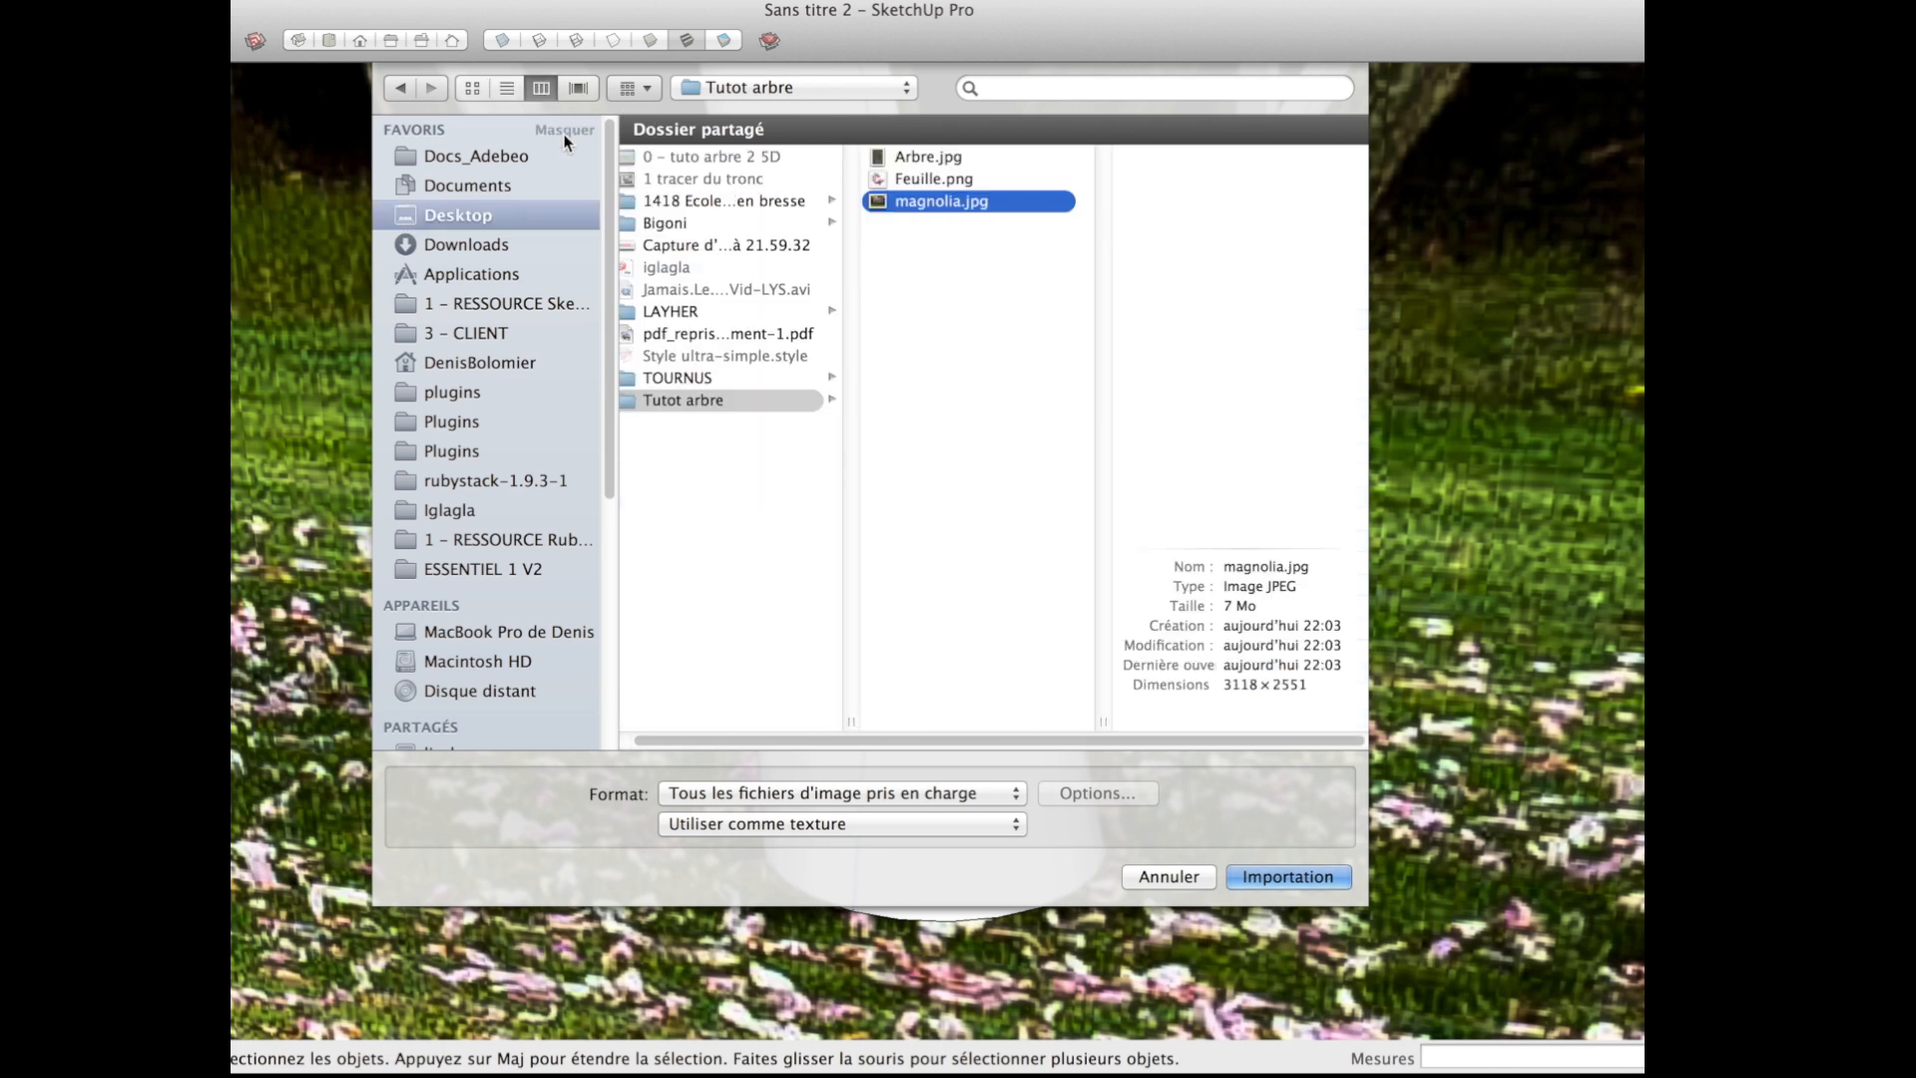
pyautogui.click(937, 159)
pyautogui.doubleClick(937, 160)
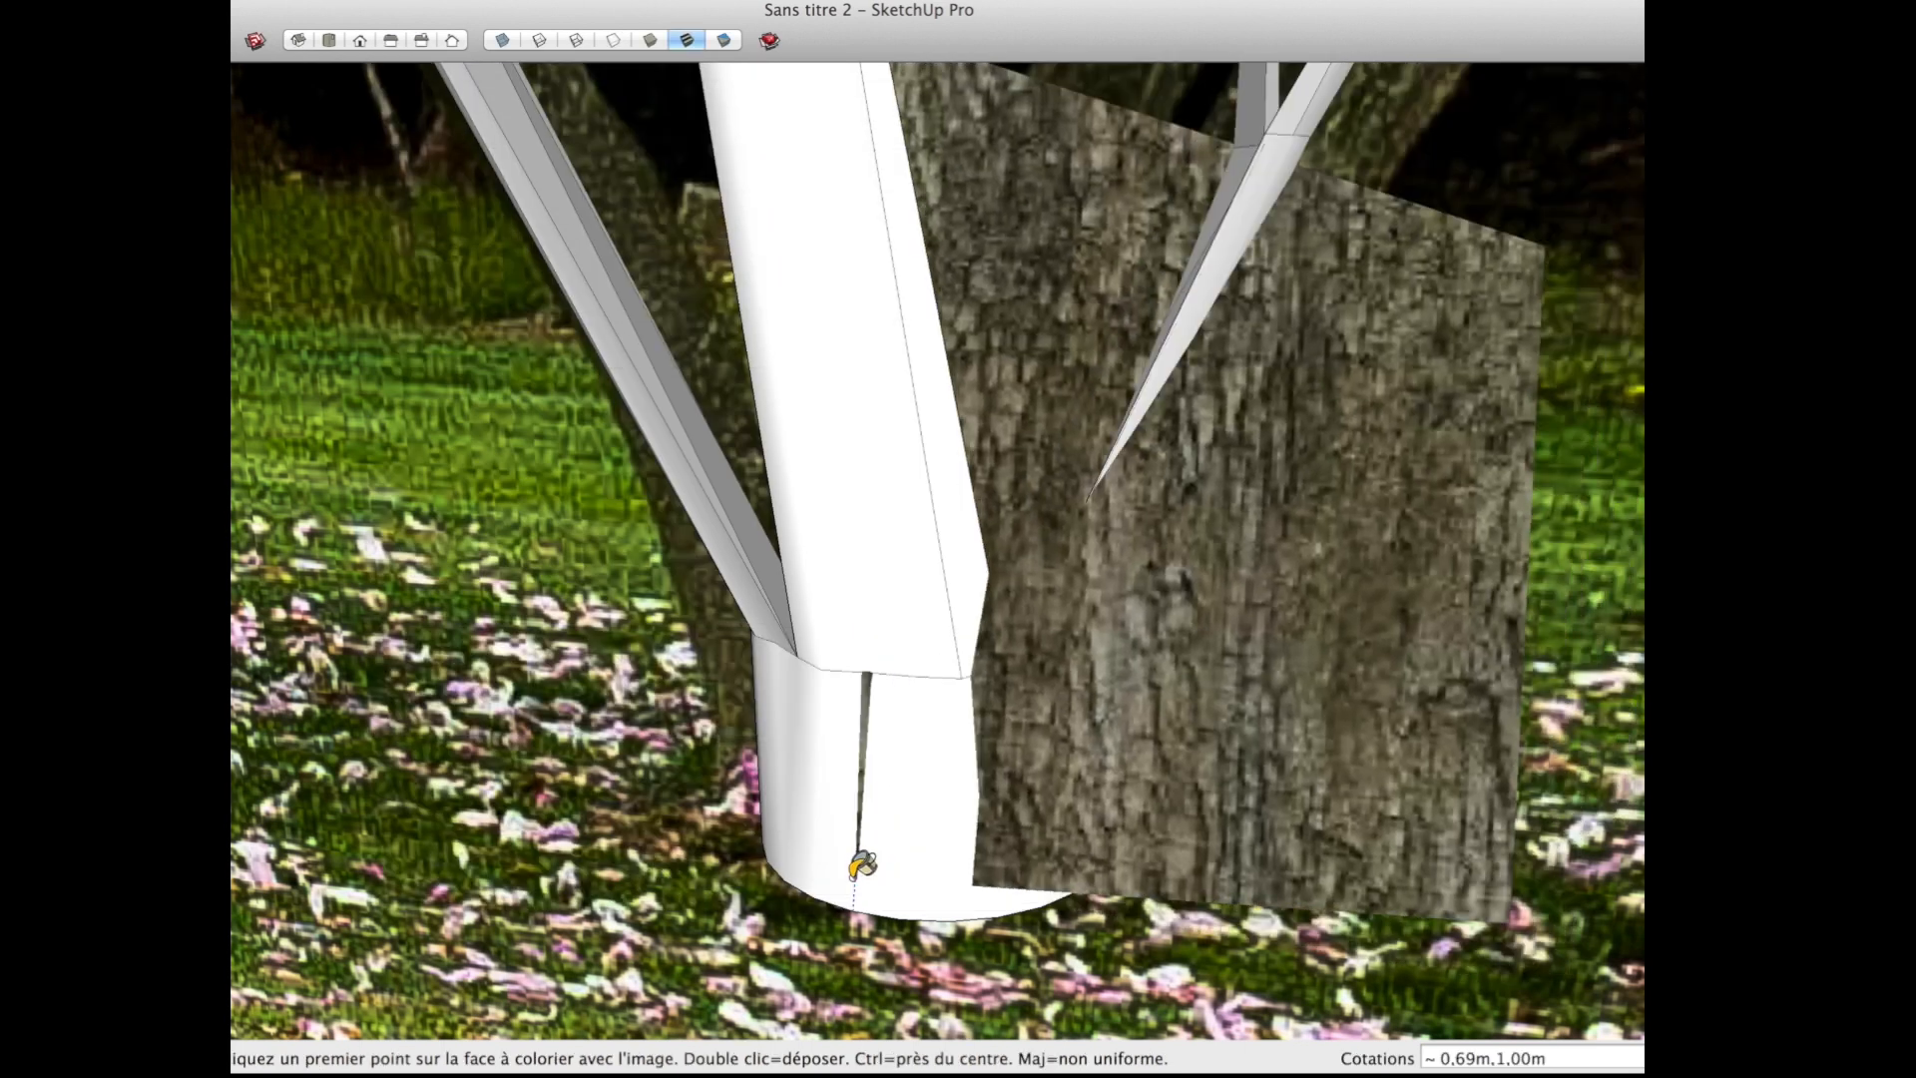
pyautogui.click(860, 893)
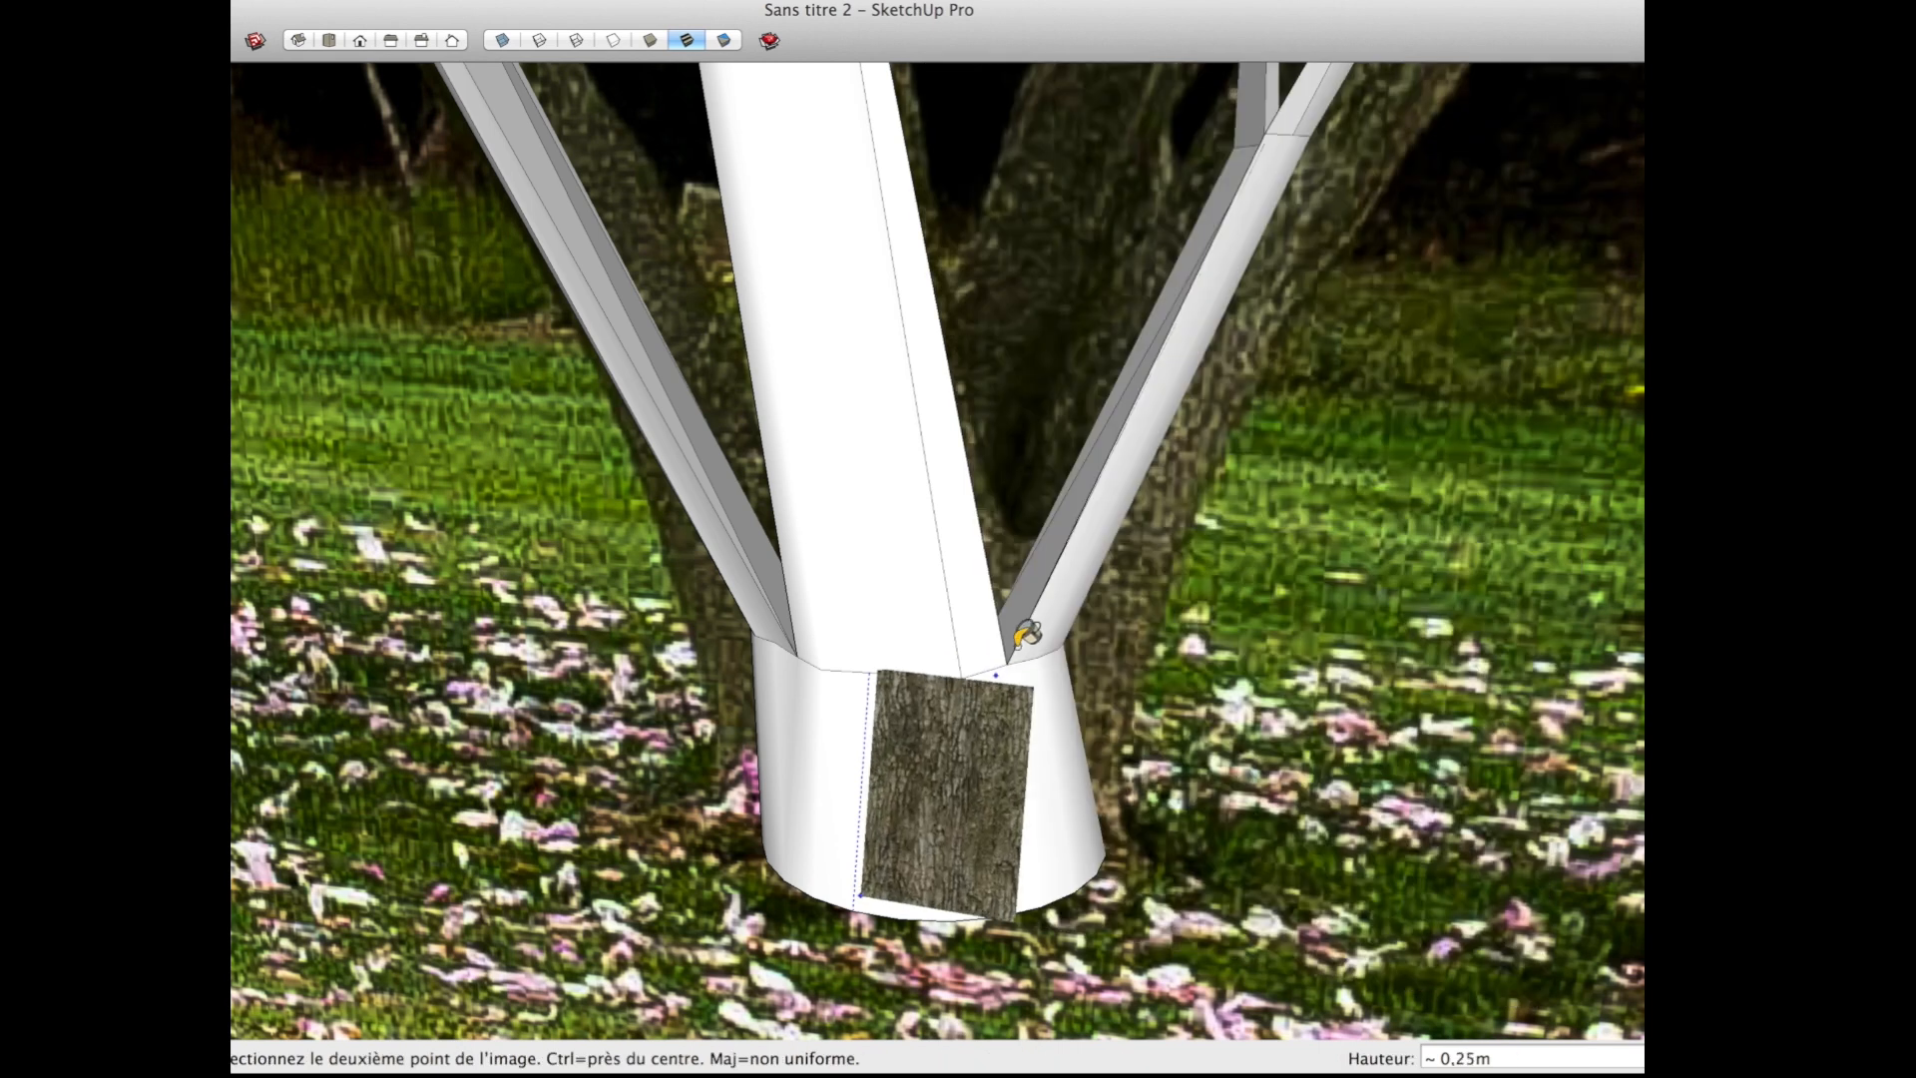
pyautogui.click(1256, 332)
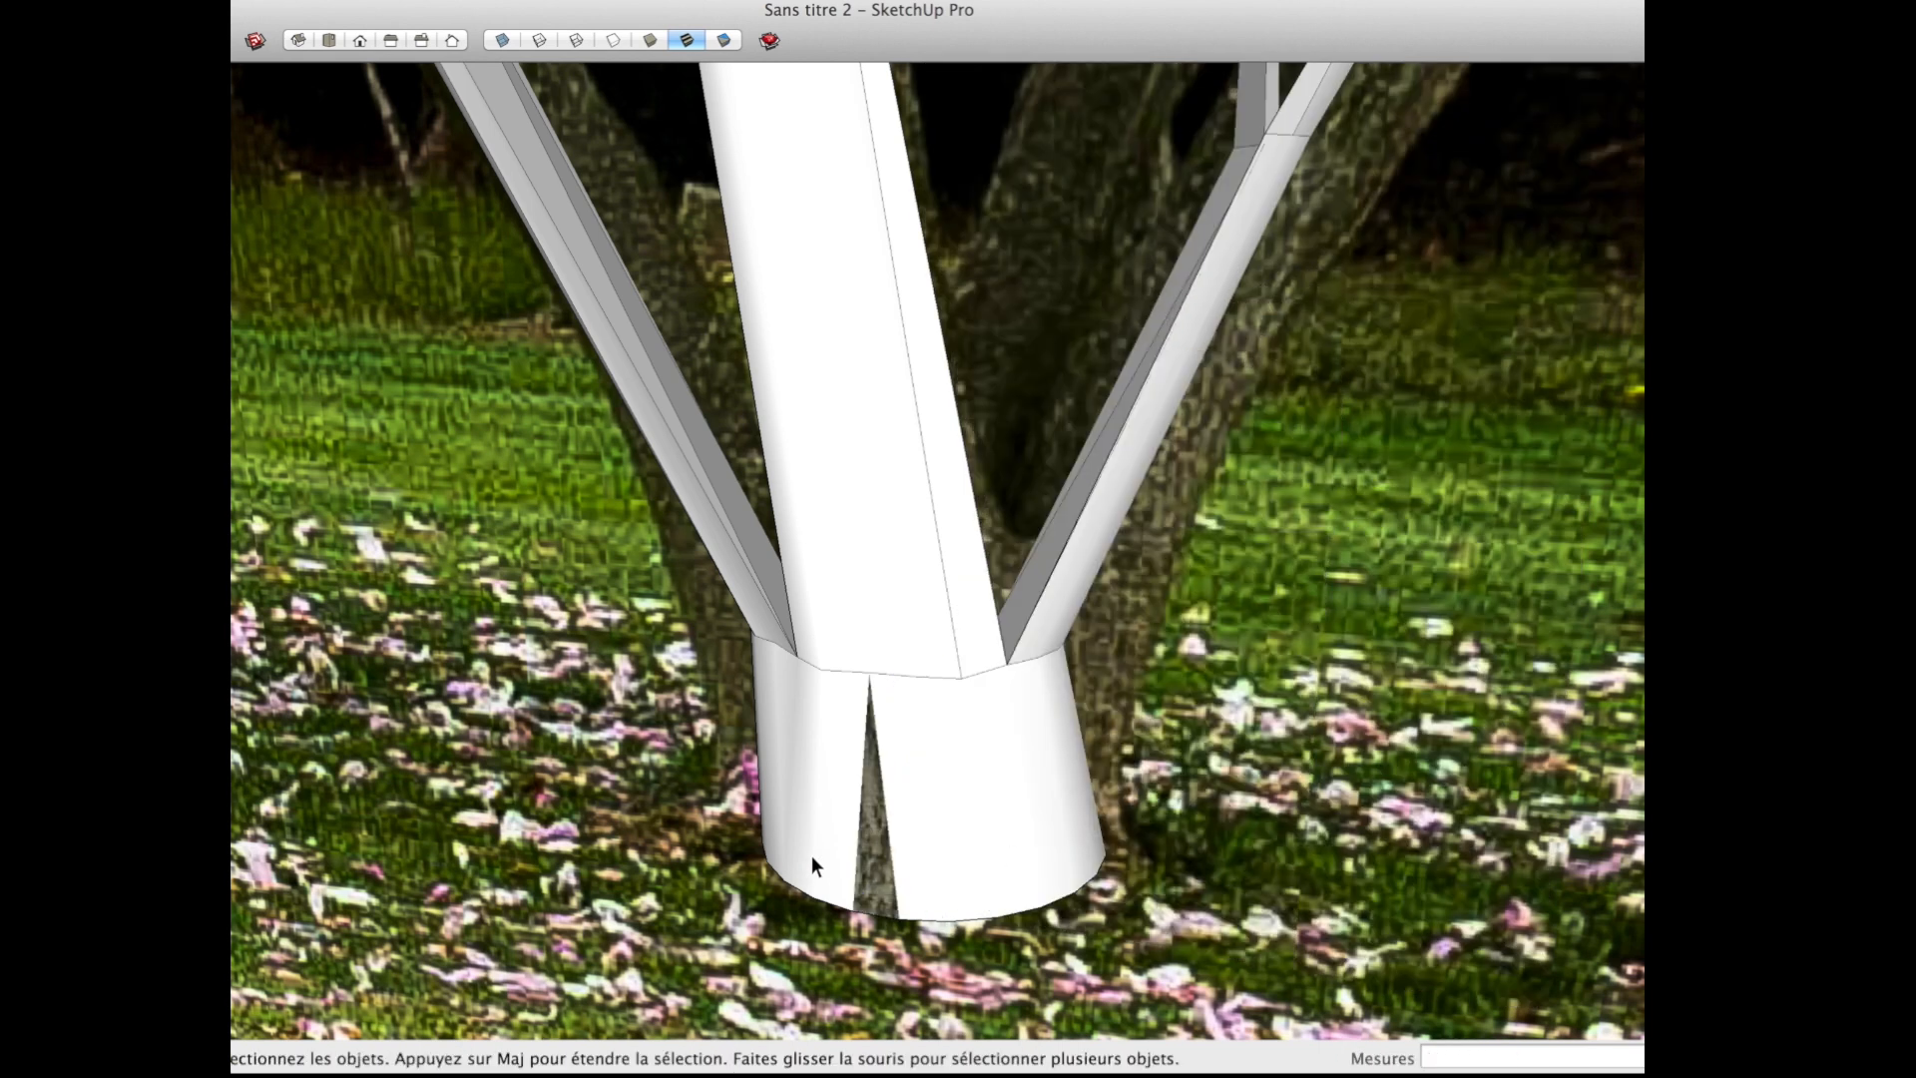
# Step: Sample the bark texture from the front facet of the trunk base and paint the whole base, trunk and branches with it
pyautogui.scroll(3, 832, 868)
pyautogui.press('b')
pyautogui.press('super')
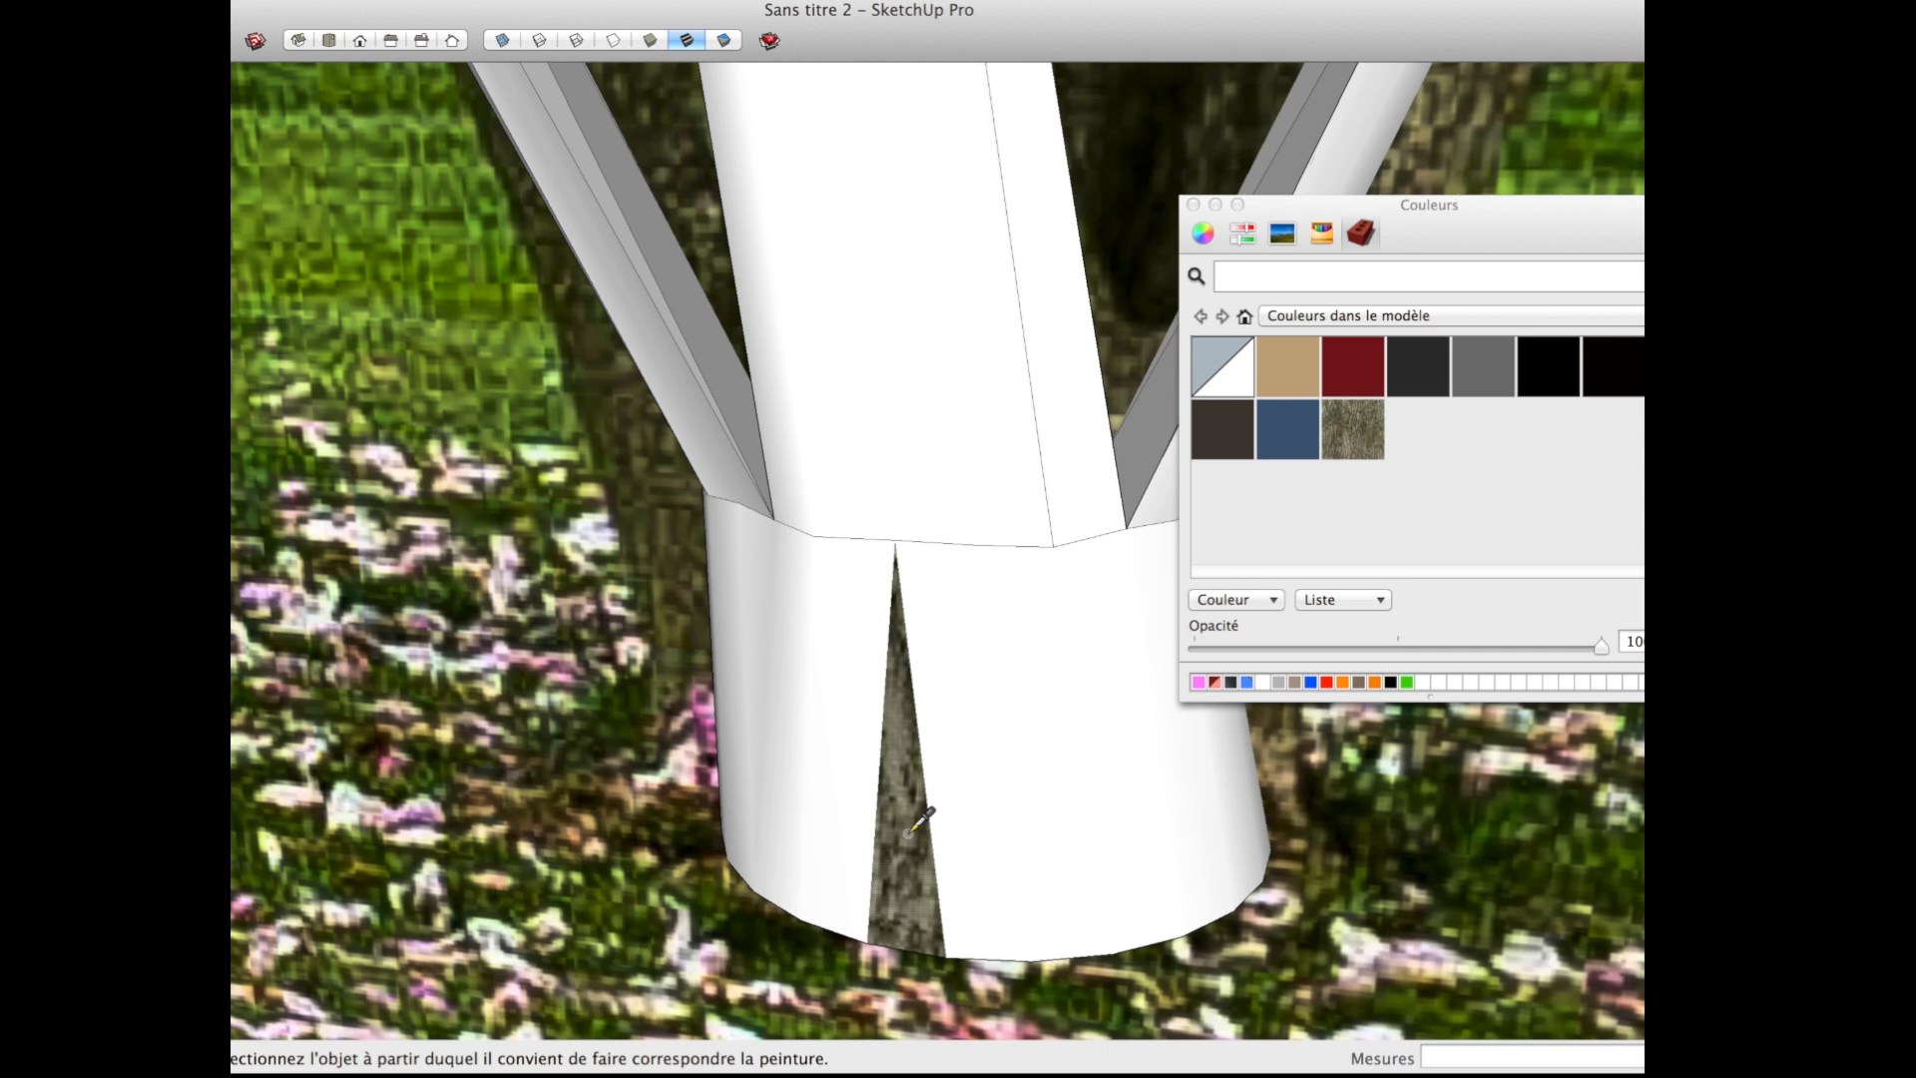
pyautogui.keyDown('super'); pyautogui.click(908, 832); pyautogui.keyUp('super')
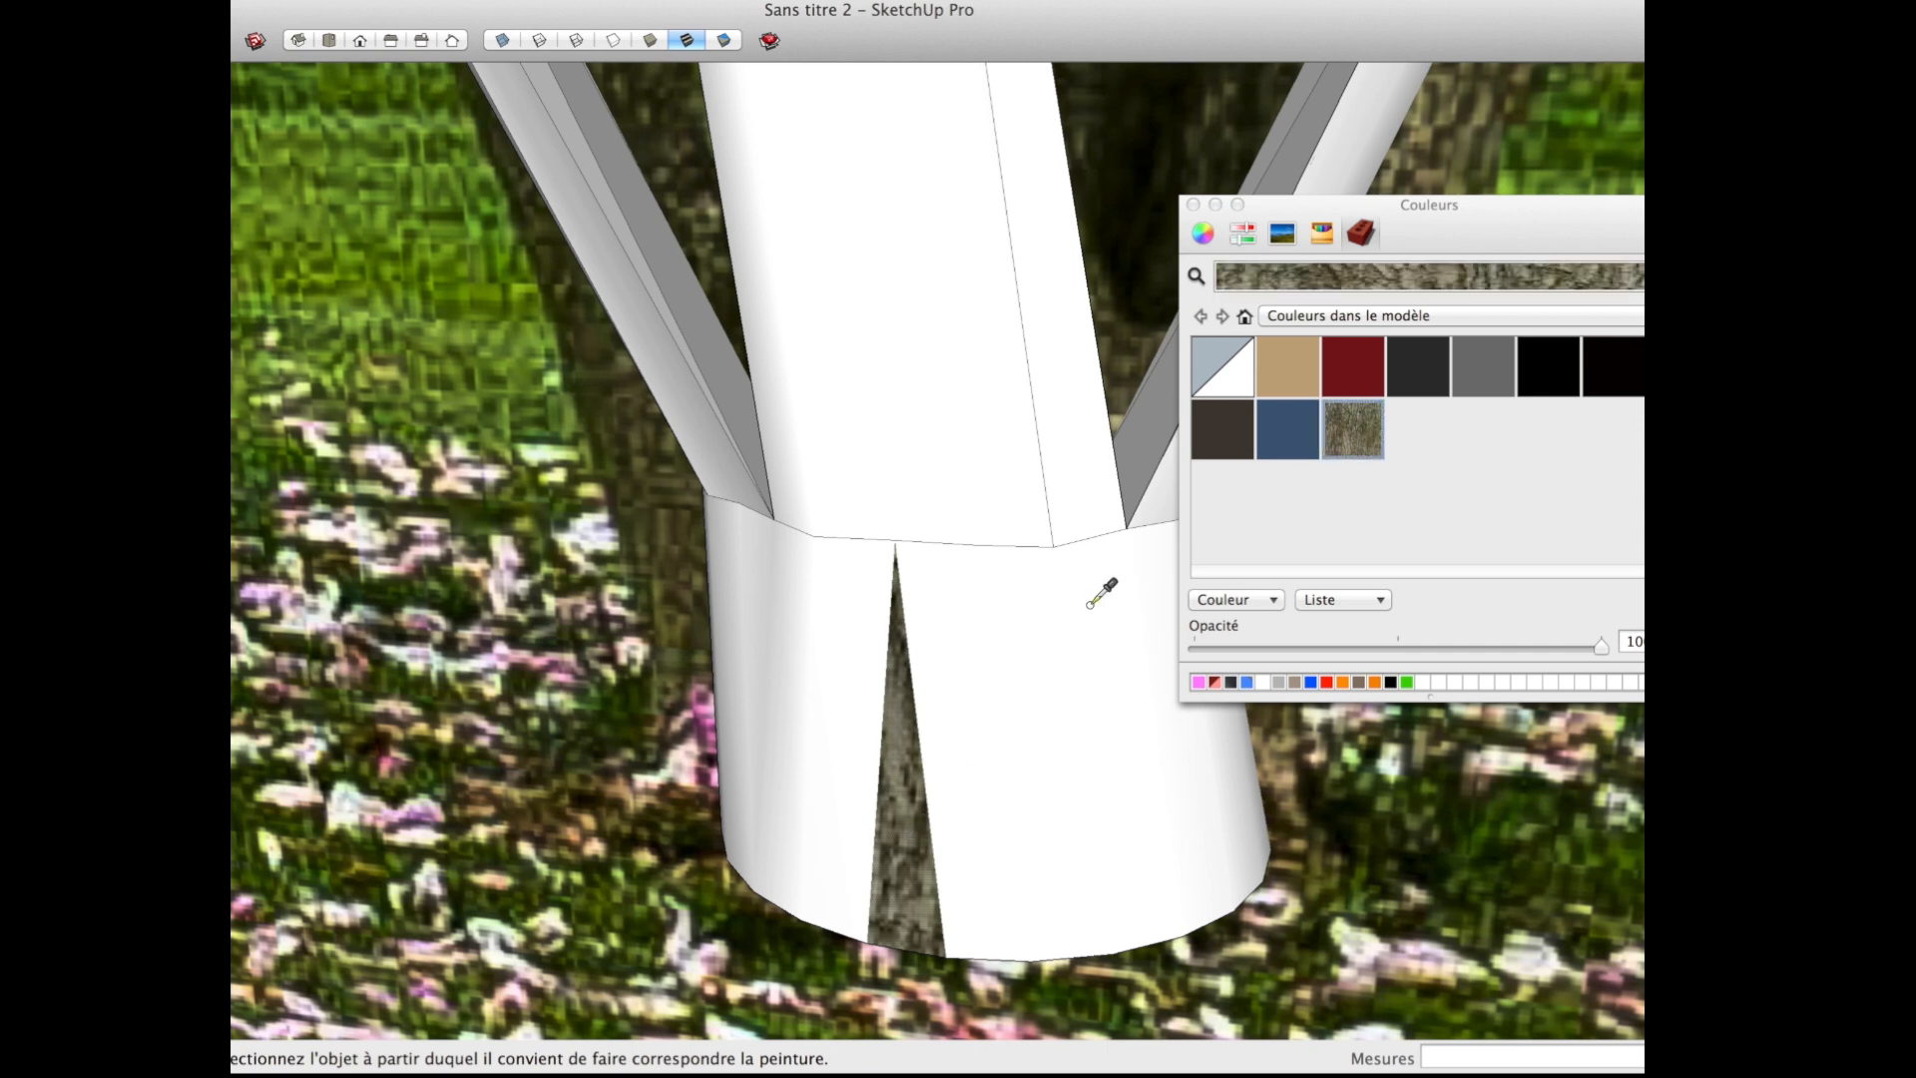
pyautogui.click(1011, 679)
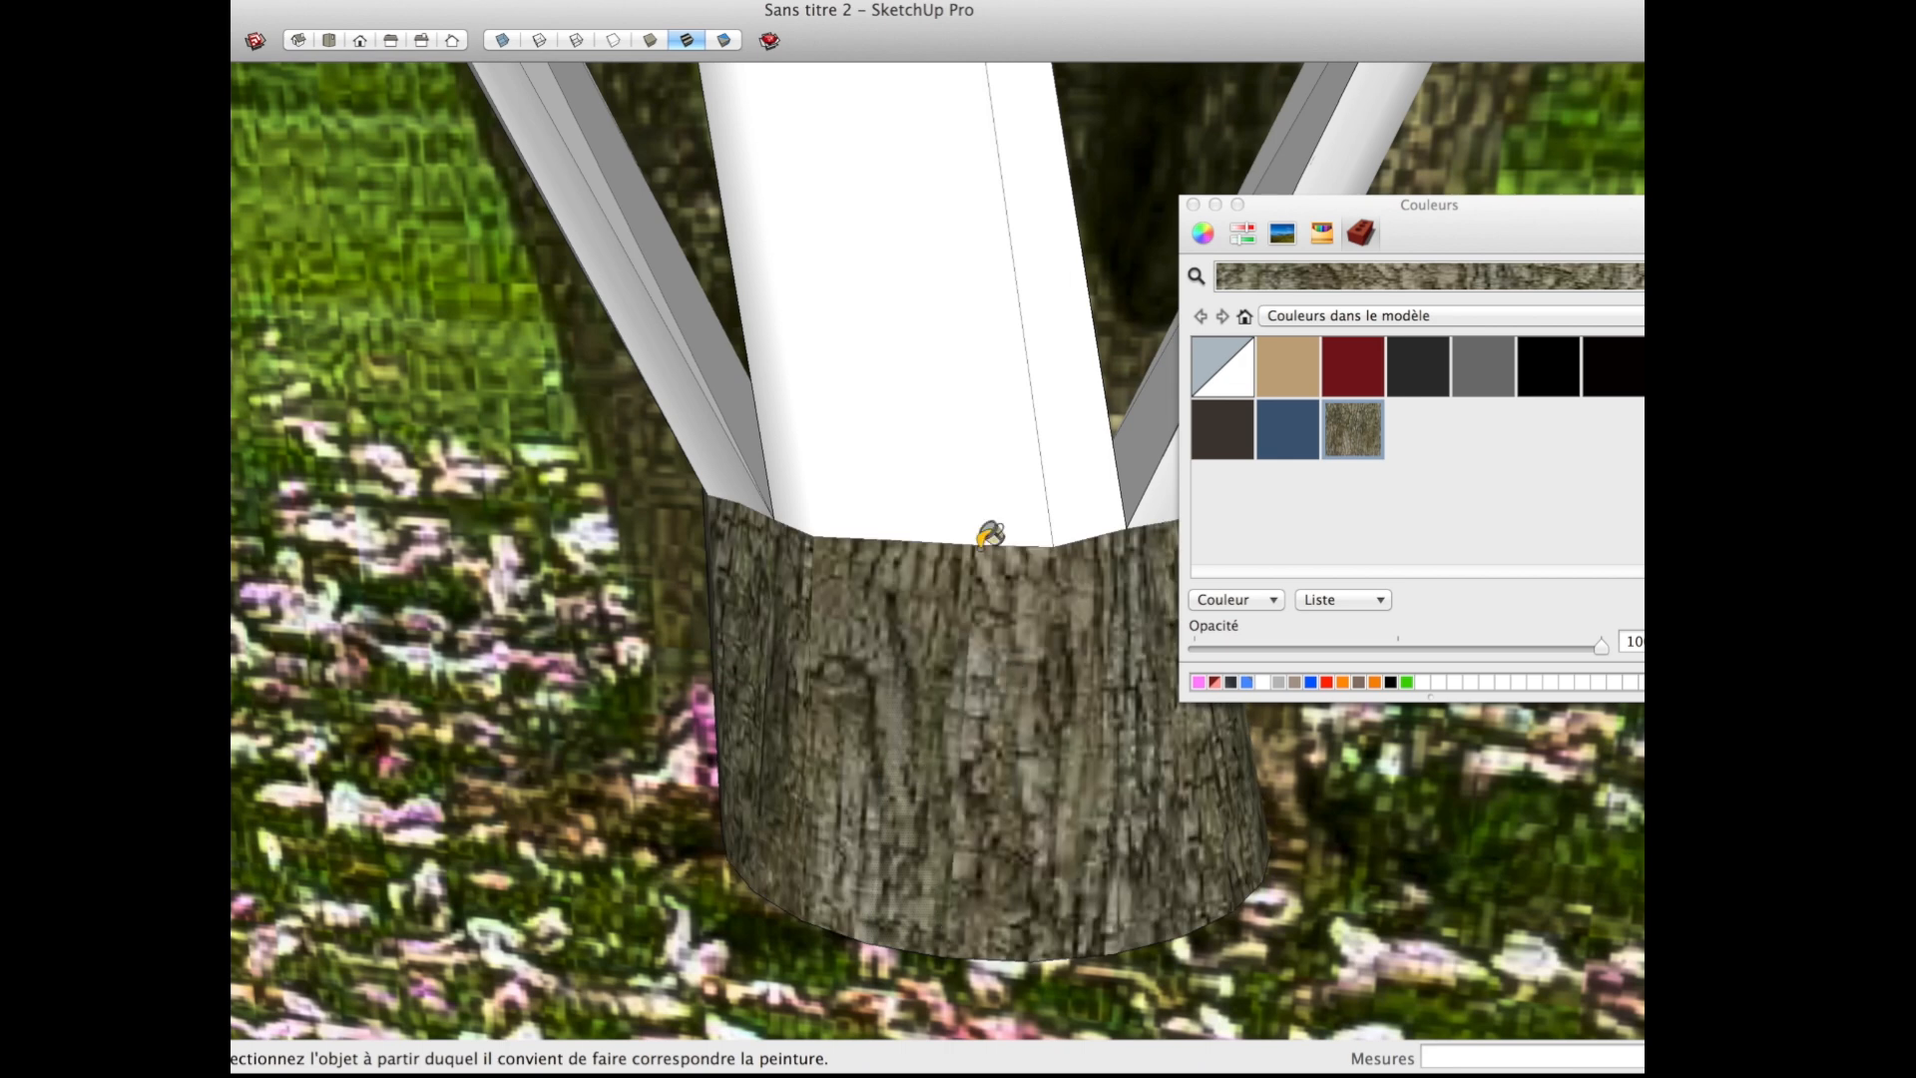
pyautogui.click(888, 411)
pyautogui.scroll(-10, 868, 589)
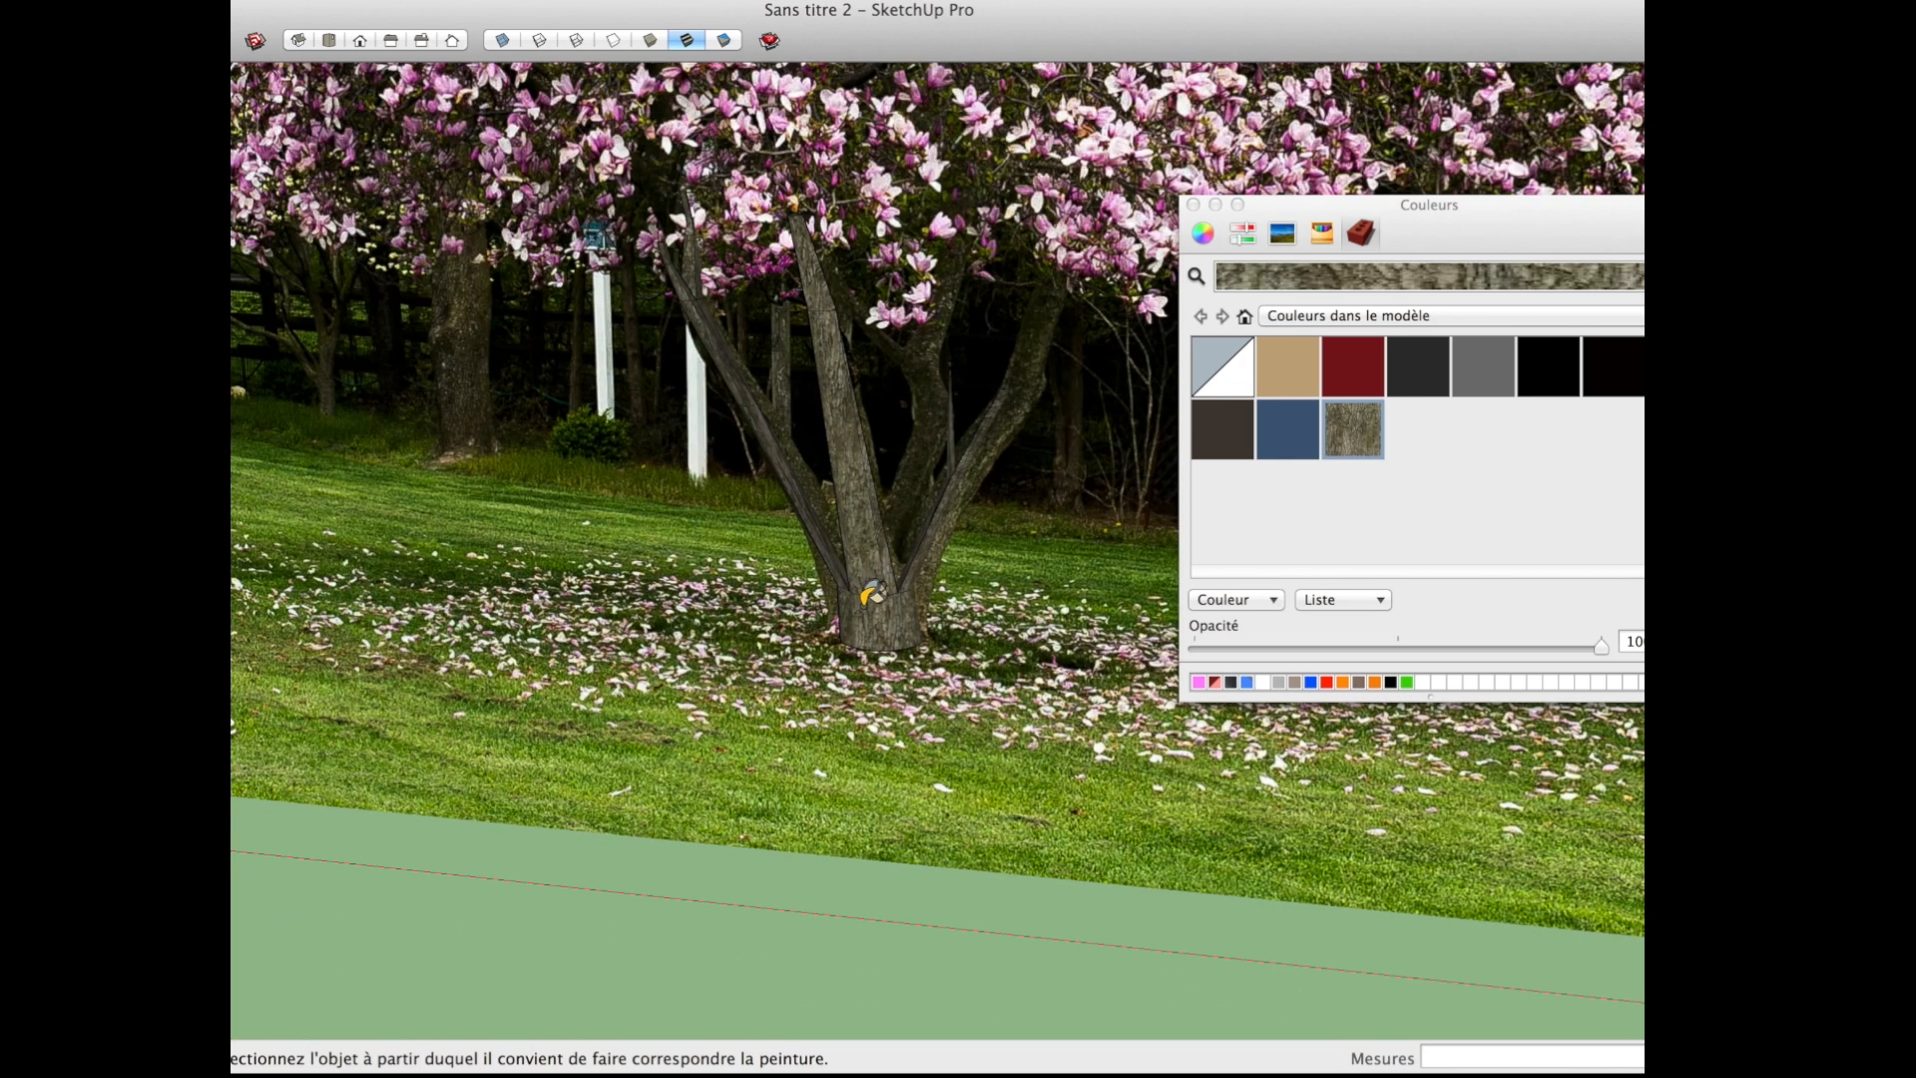
# Step: Hide the magnolia reference photo behind the tree
pyautogui.moveTo(873, 592); pyautogui.dragTo(741, 639, button='middle')
pyautogui.scroll(-6, 741, 639)
pyautogui.press('space')
pyautogui.click(865, 664)
pyautogui.rightClick(865, 665)
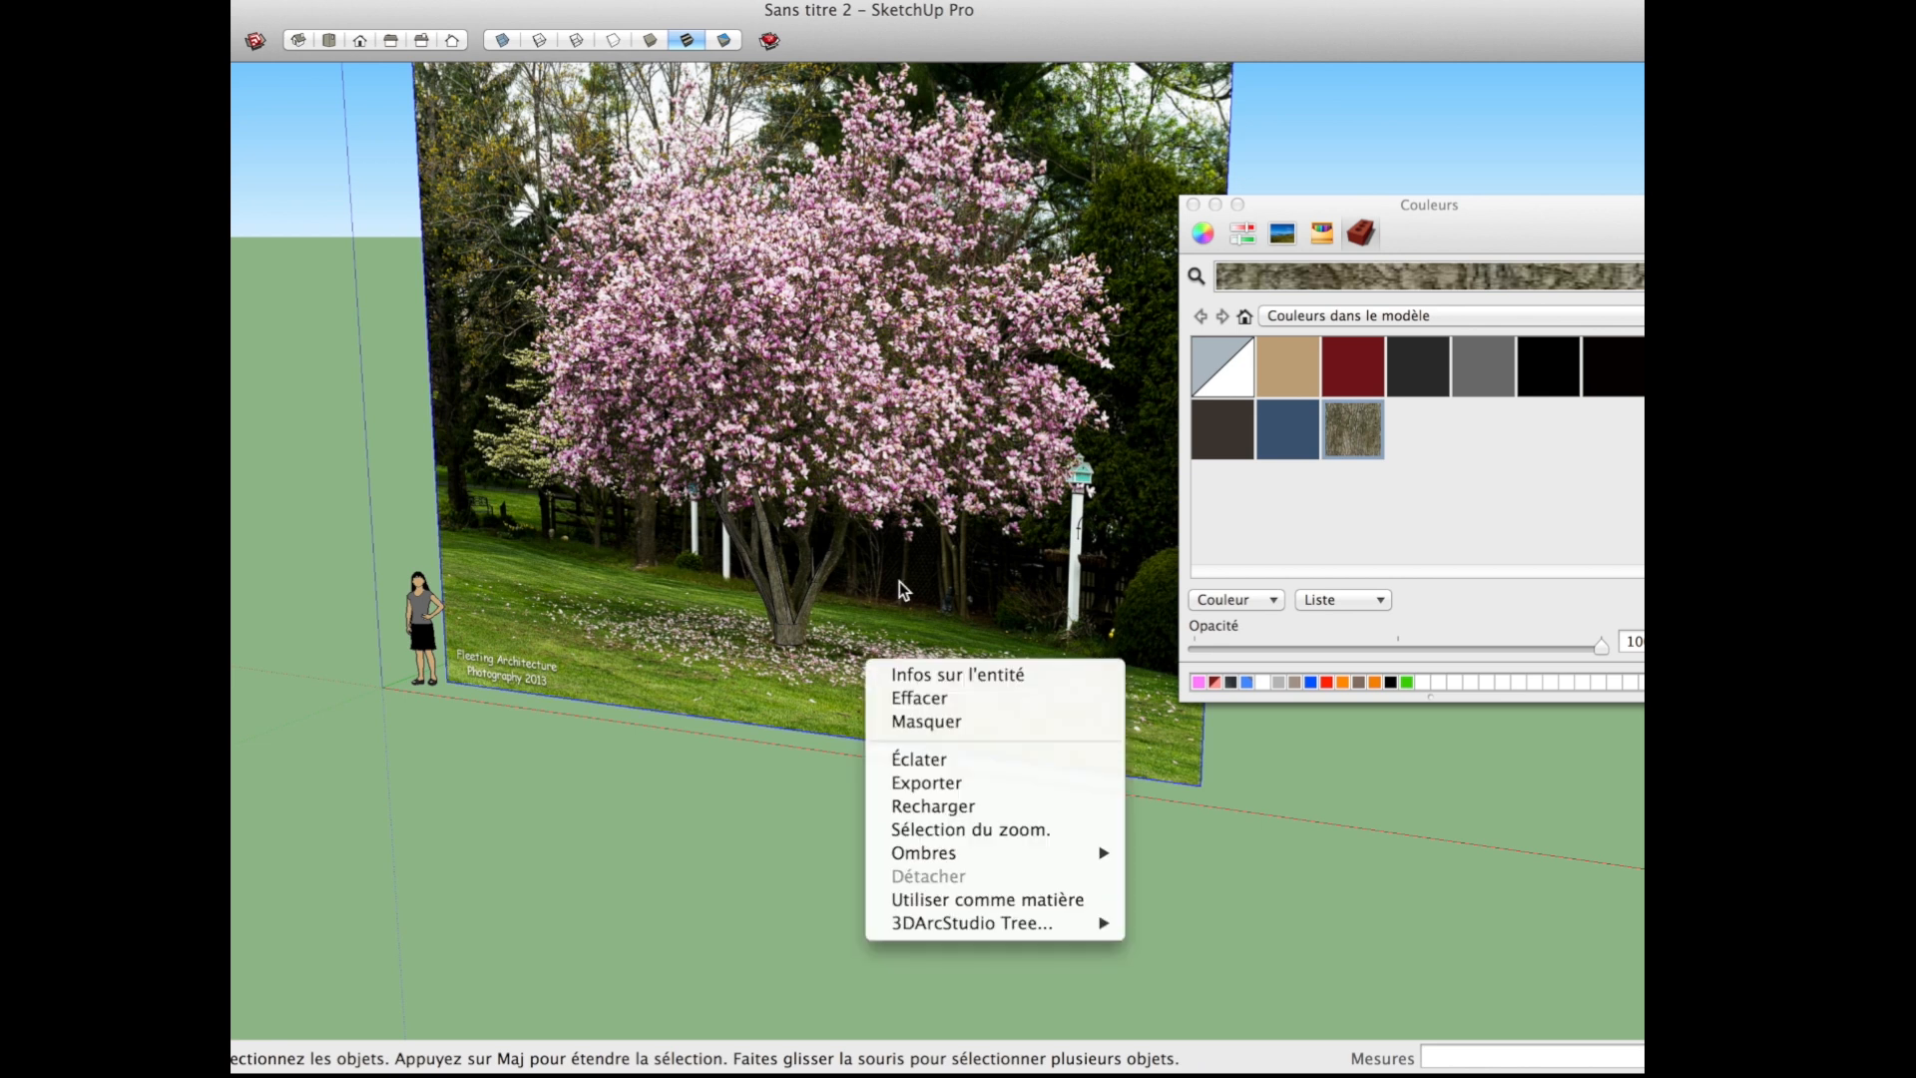
pyautogui.click(958, 723)
pyautogui.moveTo(774, 721); pyautogui.dragTo(996, 607, button='middle')
pyautogui.scroll(10, 788, 631)
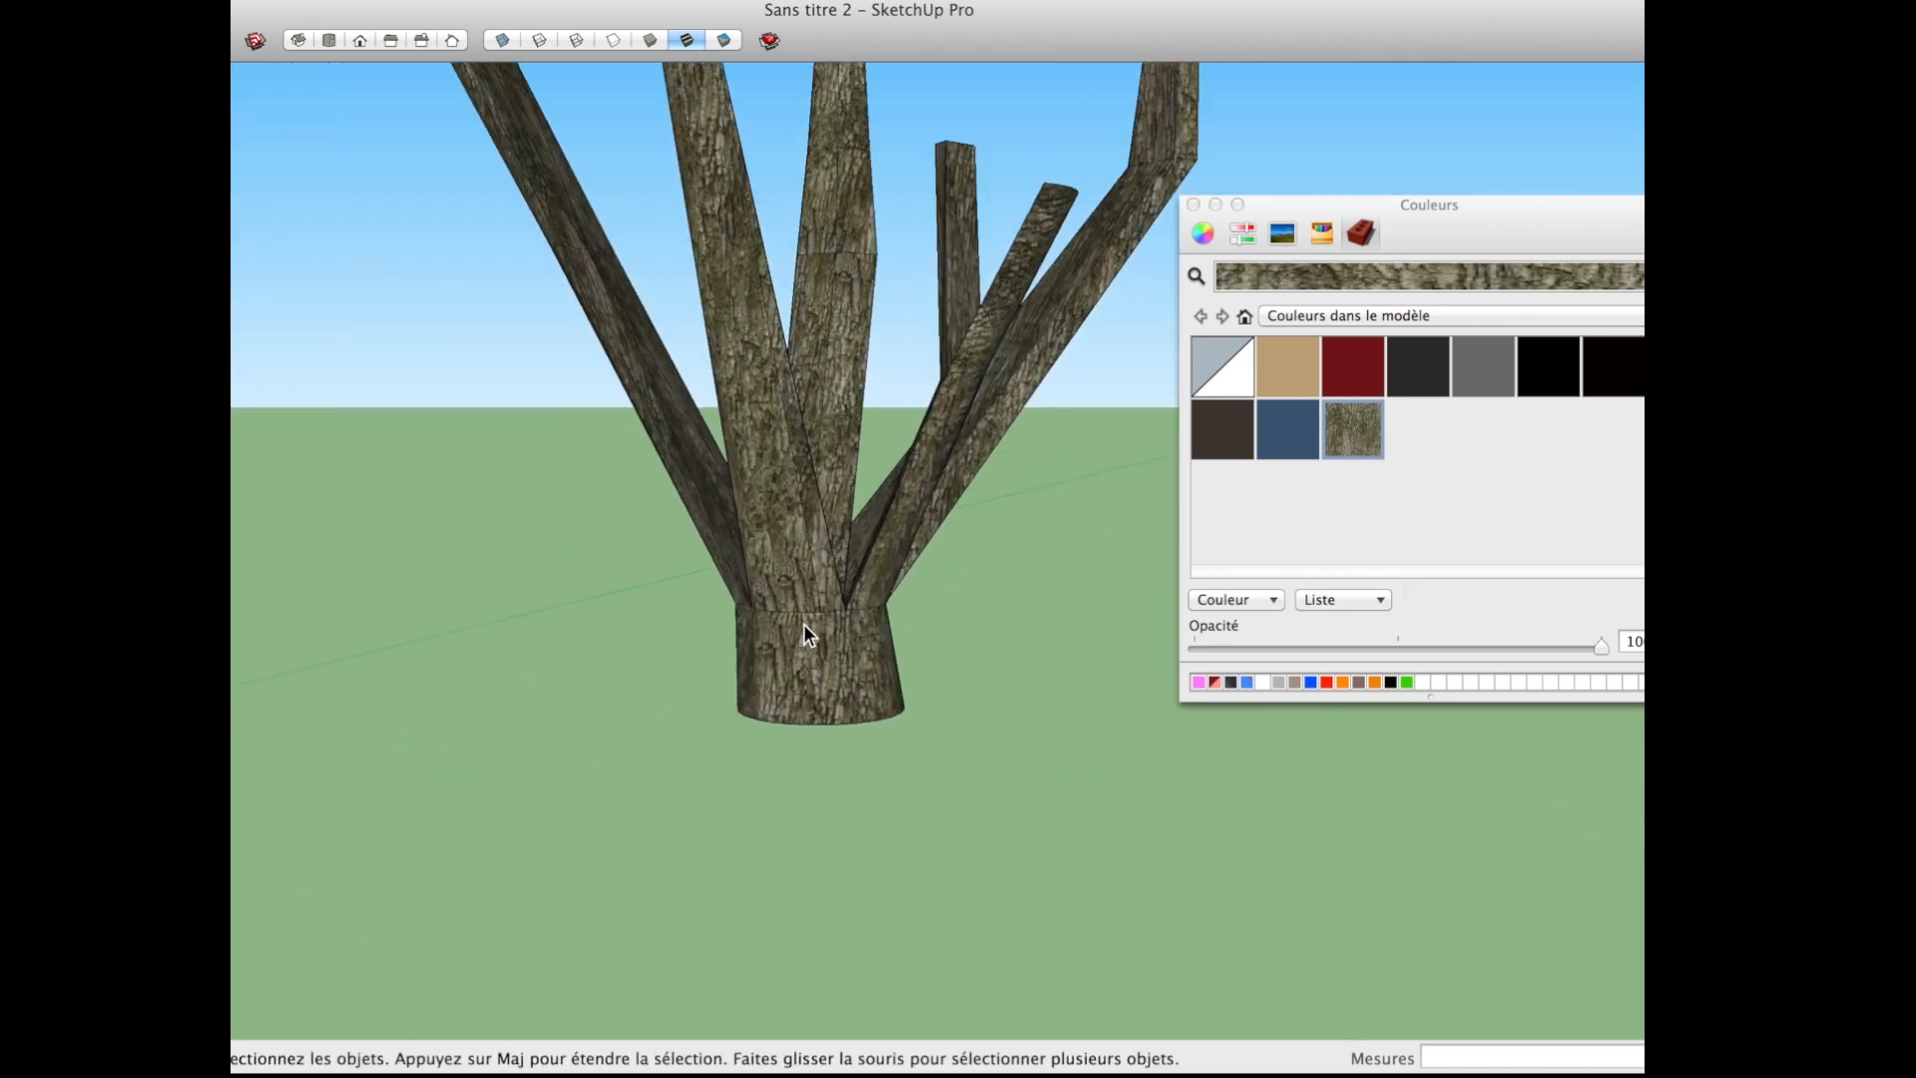
# Step: Examine the bark-textured trunk and branches up close and from all sides for visible edges and seams
pyautogui.press('e')
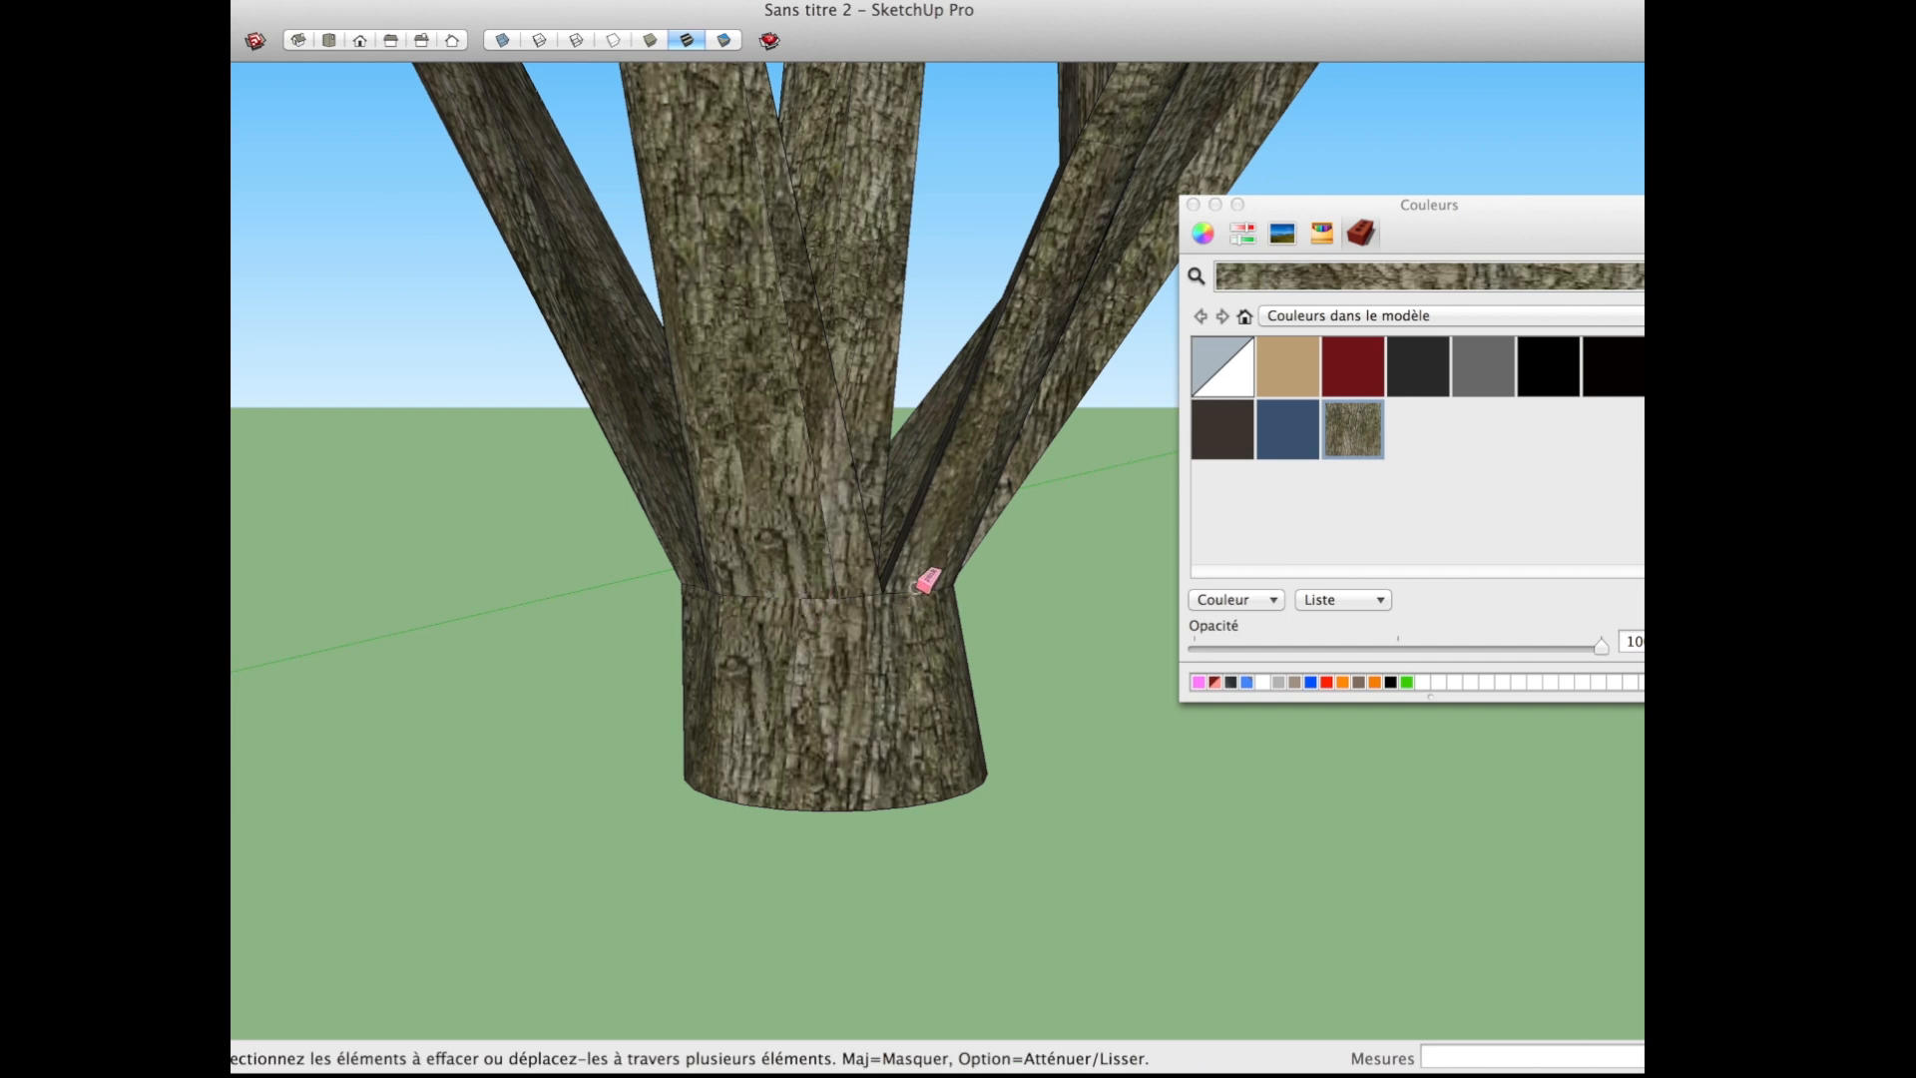
pyautogui.moveTo(784, 653)
pyautogui.mouseDown(button='middle')
pyautogui.moveTo(790, 591)
pyautogui.moveTo(906, 601)
pyautogui.mouseUp(button='middle')
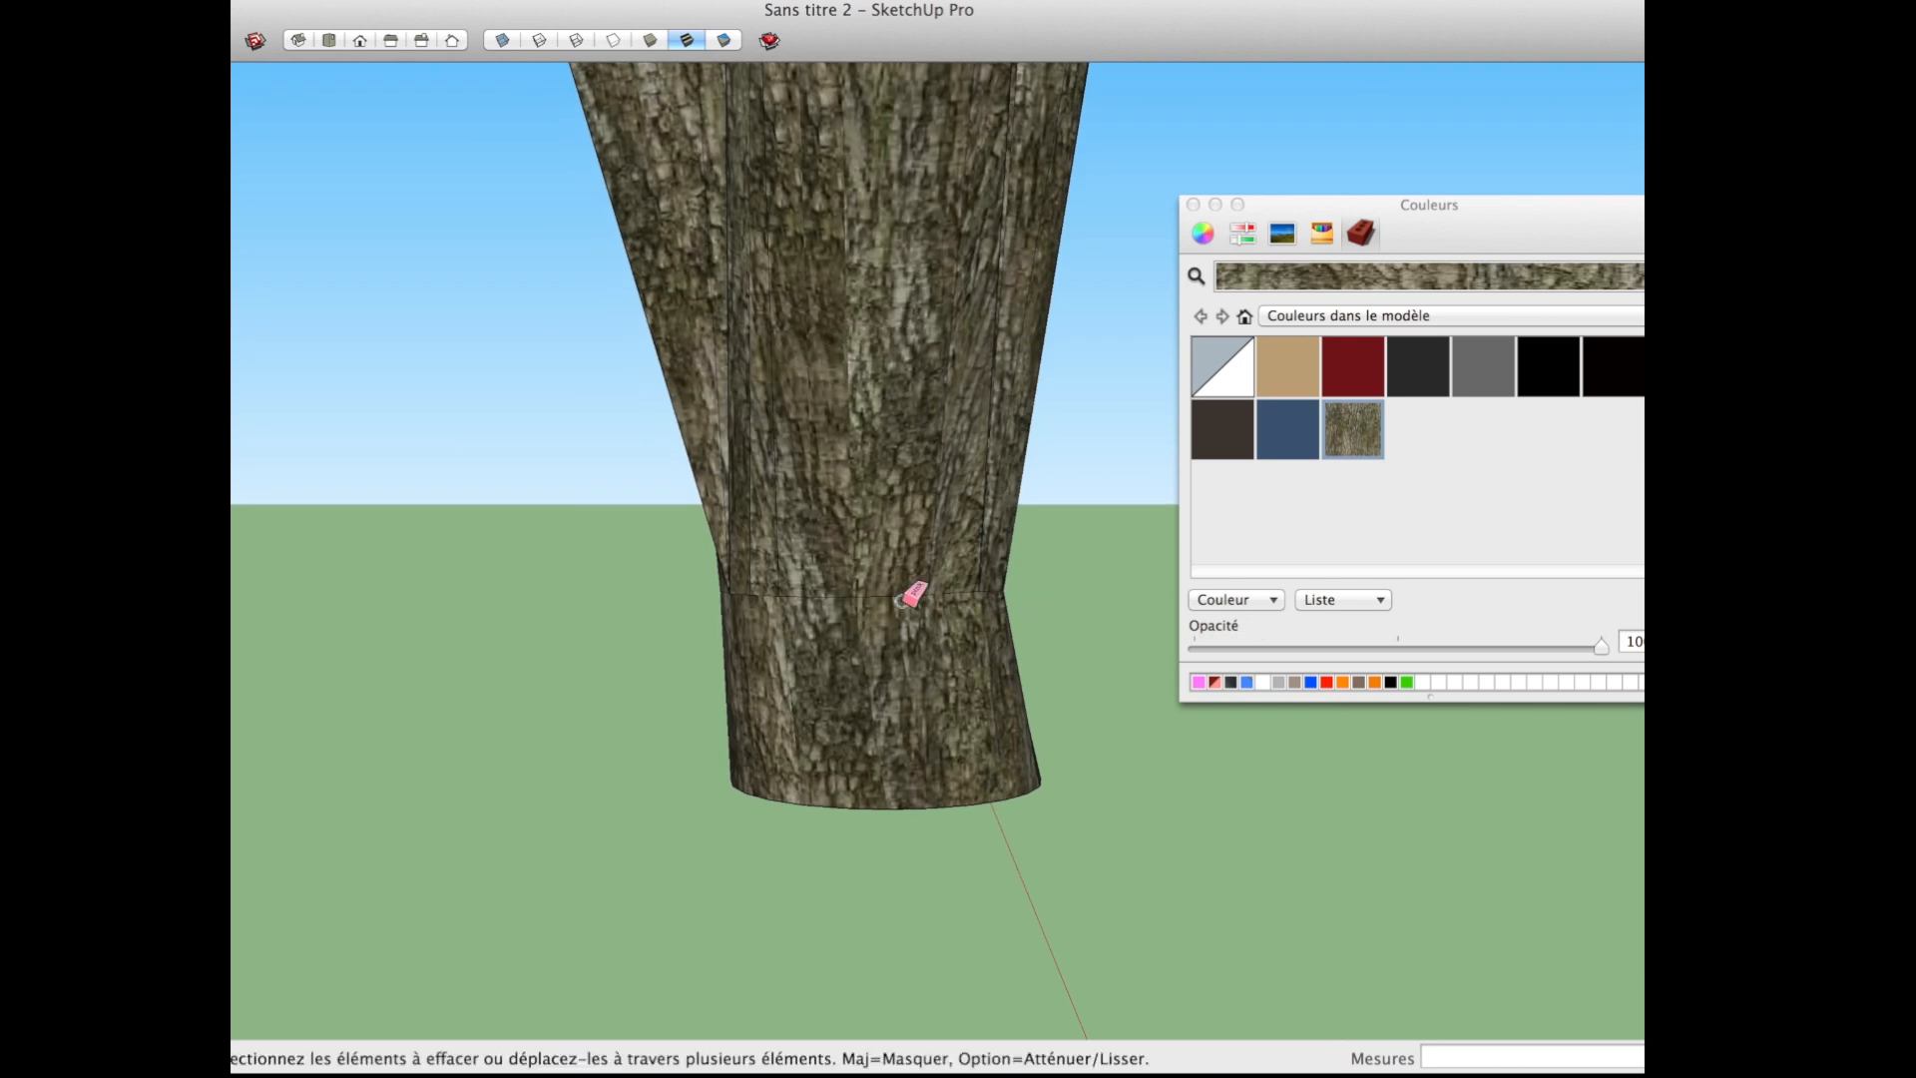
pyautogui.moveTo(747, 544); pyautogui.dragTo(966, 734, button='middle')
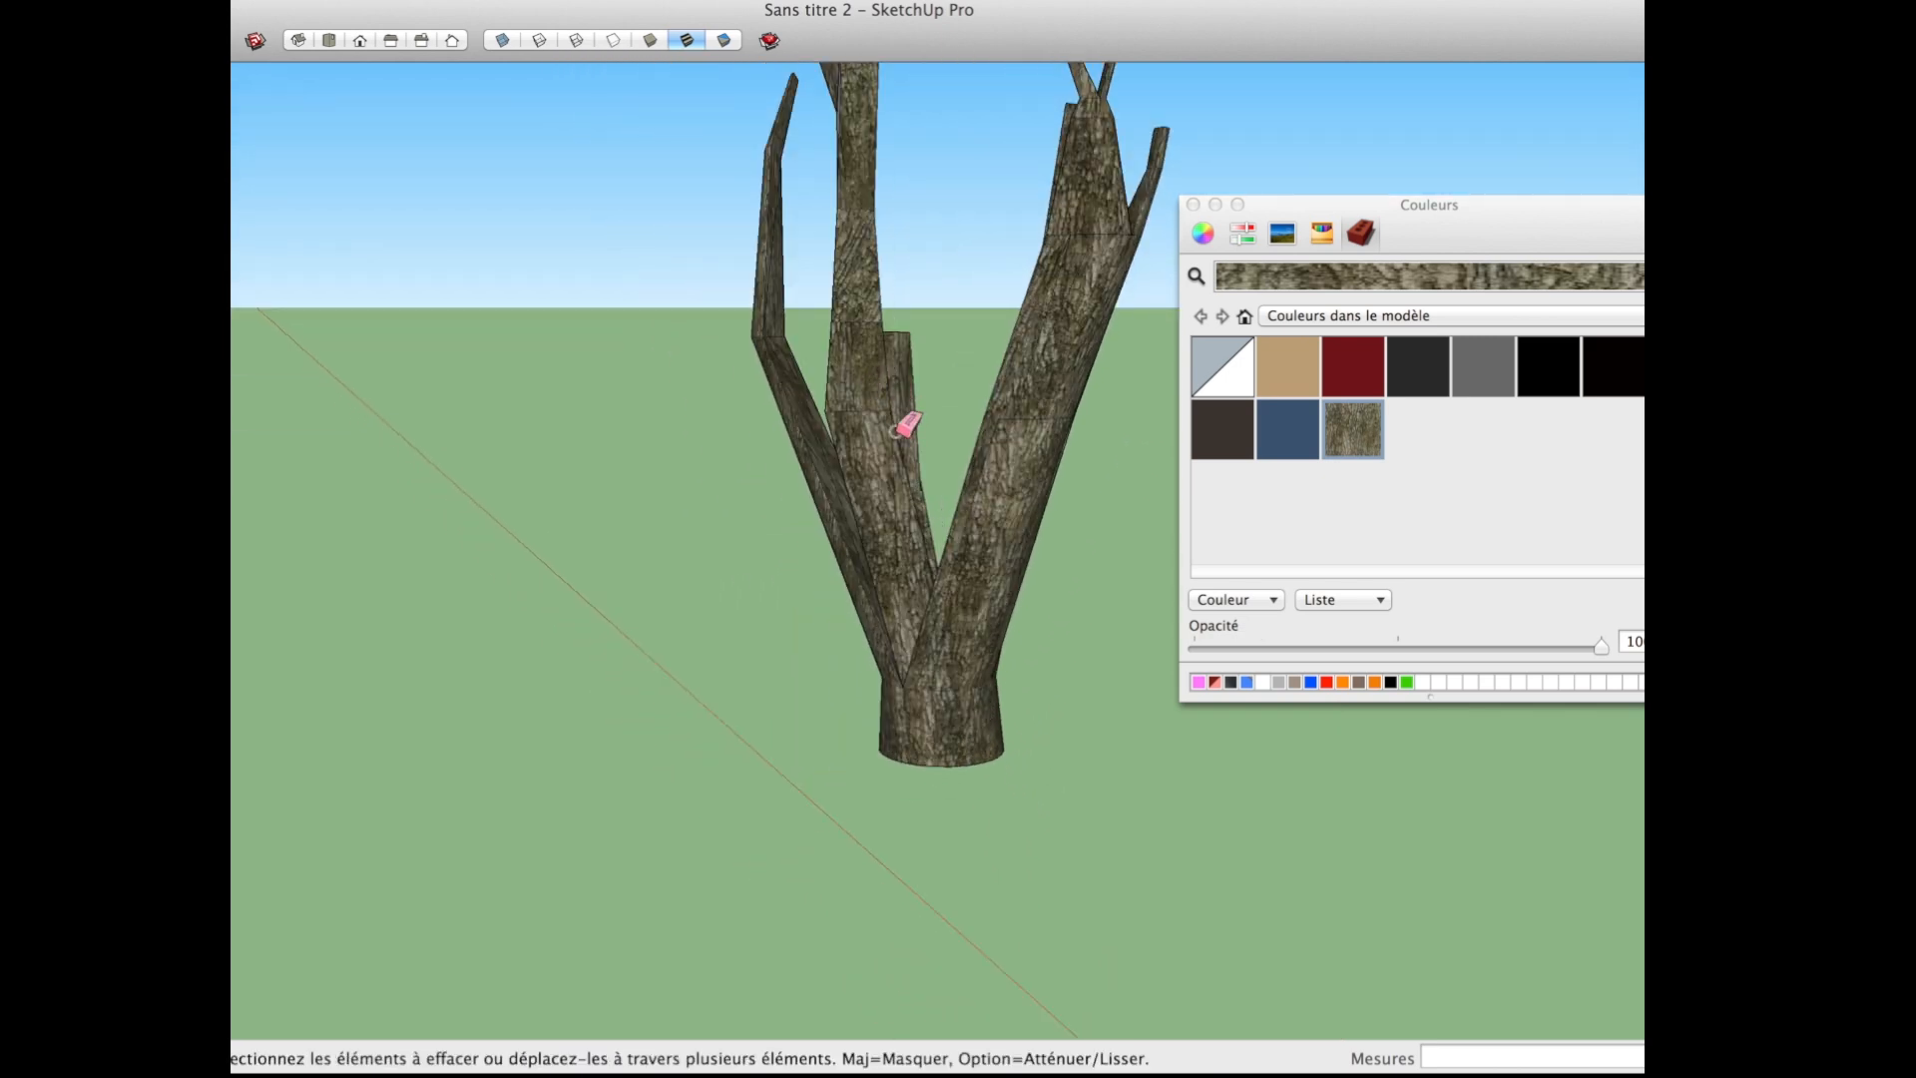
pyautogui.moveTo(836, 471); pyautogui.dragTo(642, 328, button='middle')
pyautogui.scroll(-4, 966, 581)
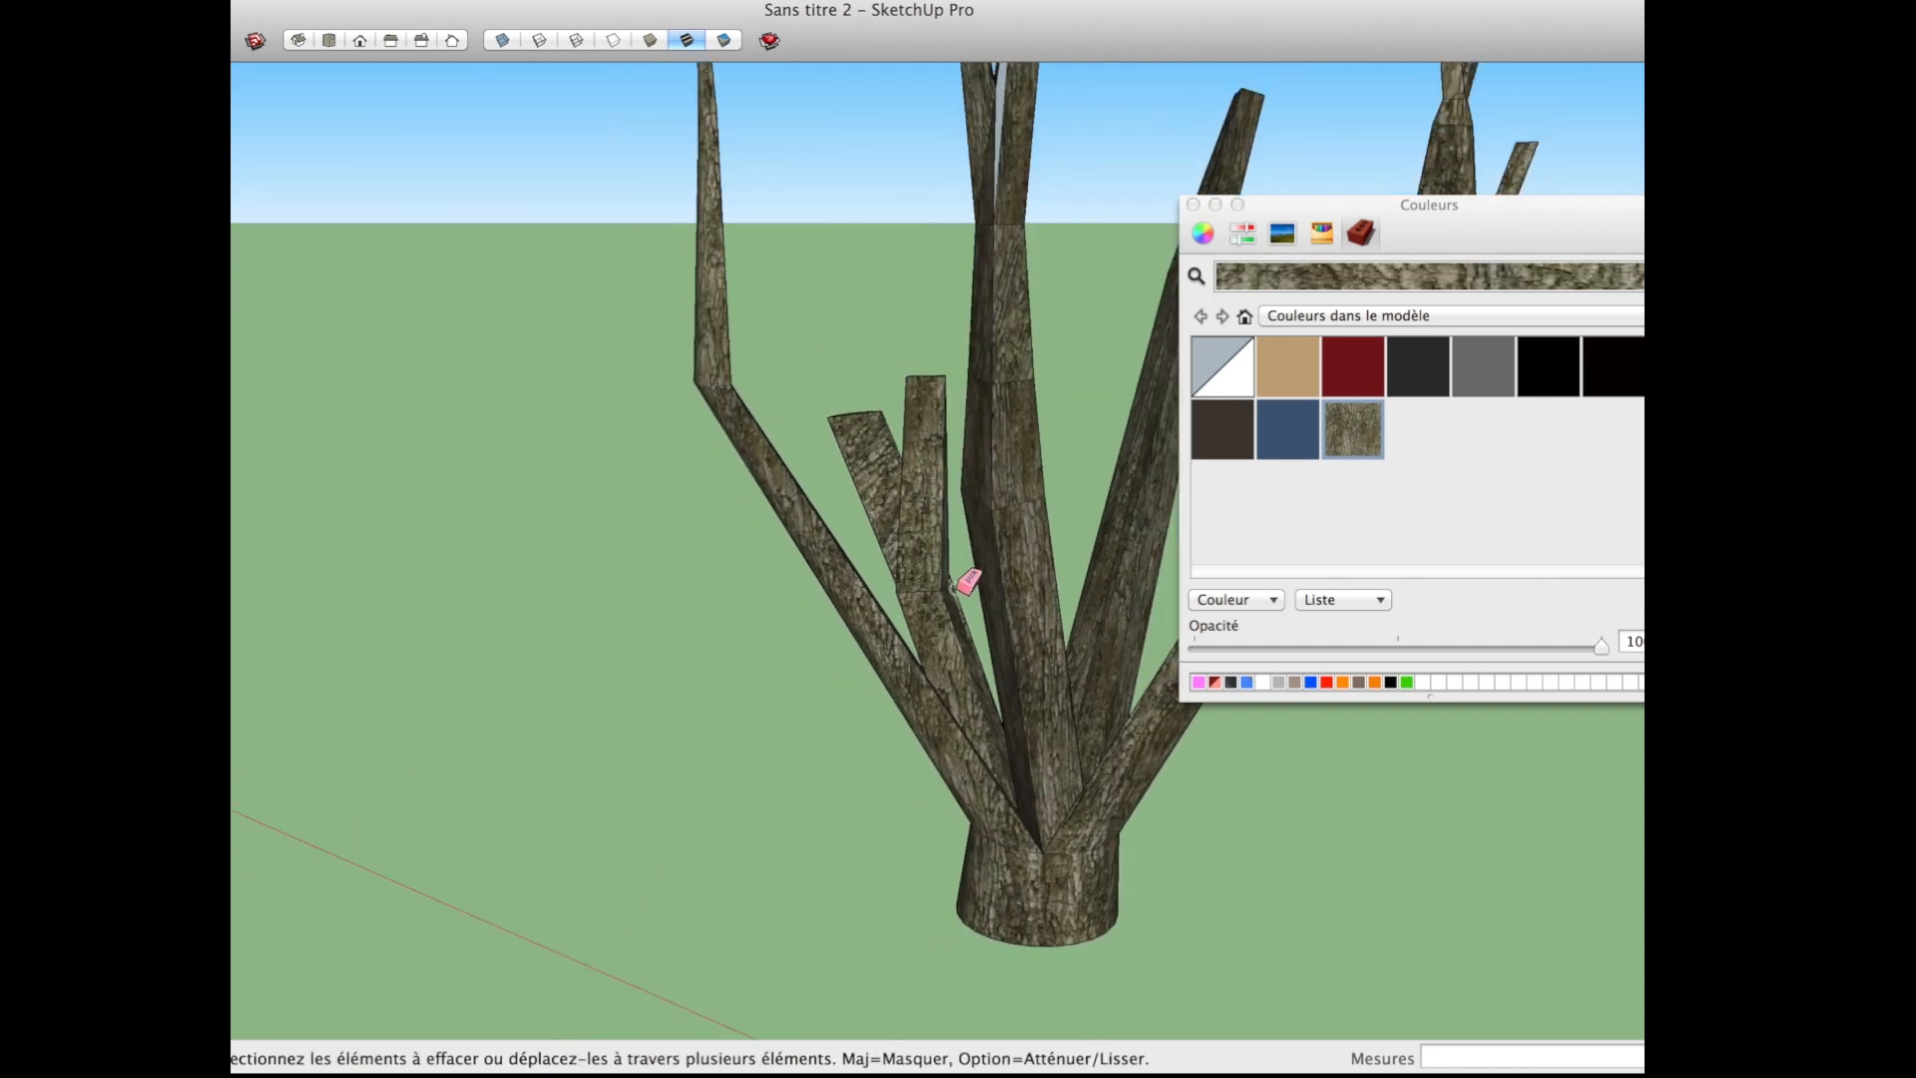
pyautogui.moveTo(770, 700)
pyautogui.mouseDown(button='middle')
pyautogui.moveTo(1187, 860)
pyautogui.moveTo(769, 834)
pyautogui.moveTo(915, 805)
pyautogui.moveTo(619, 761)
pyautogui.moveTo(935, 881)
pyautogui.moveTo(735, 812)
pyautogui.moveTo(595, 684)
pyautogui.moveTo(1027, 671)
pyautogui.moveTo(763, 768)
pyautogui.mouseUp(button='middle')
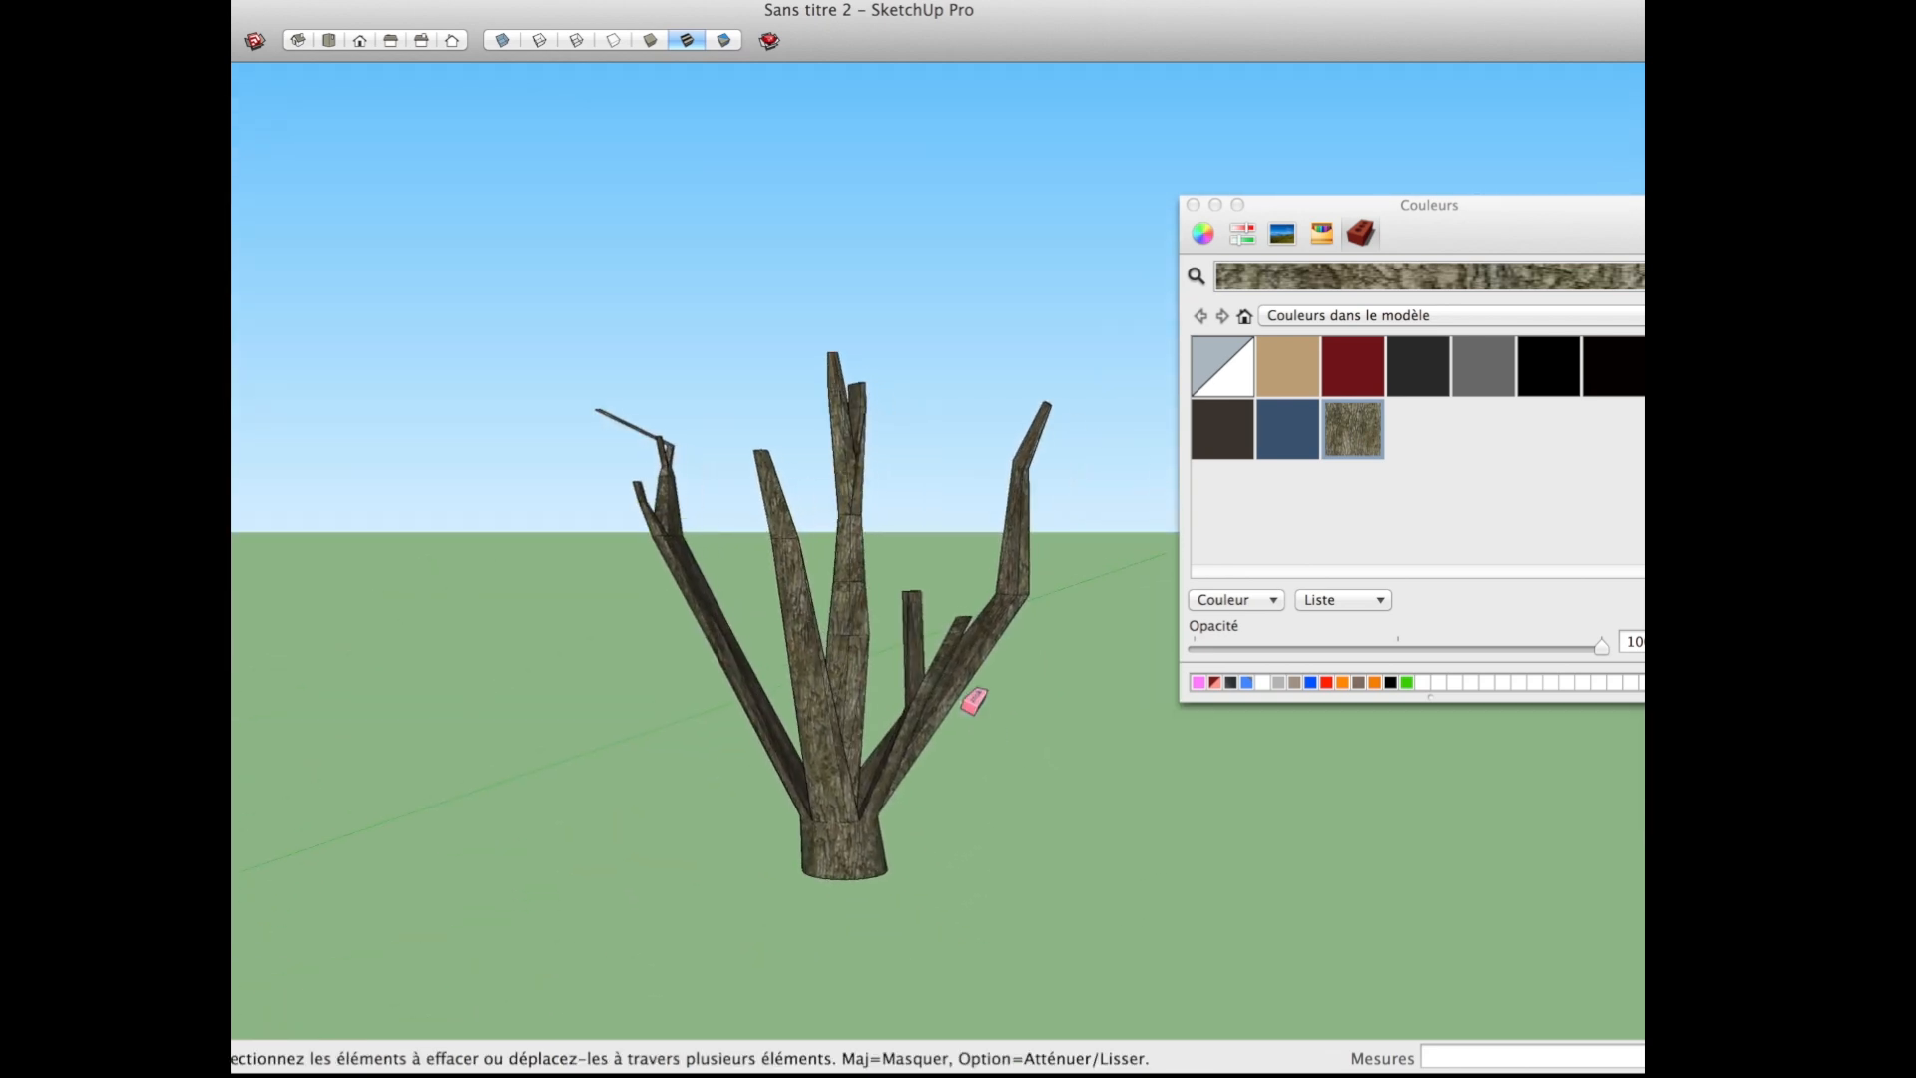
pyautogui.scroll(5, 992, 739)
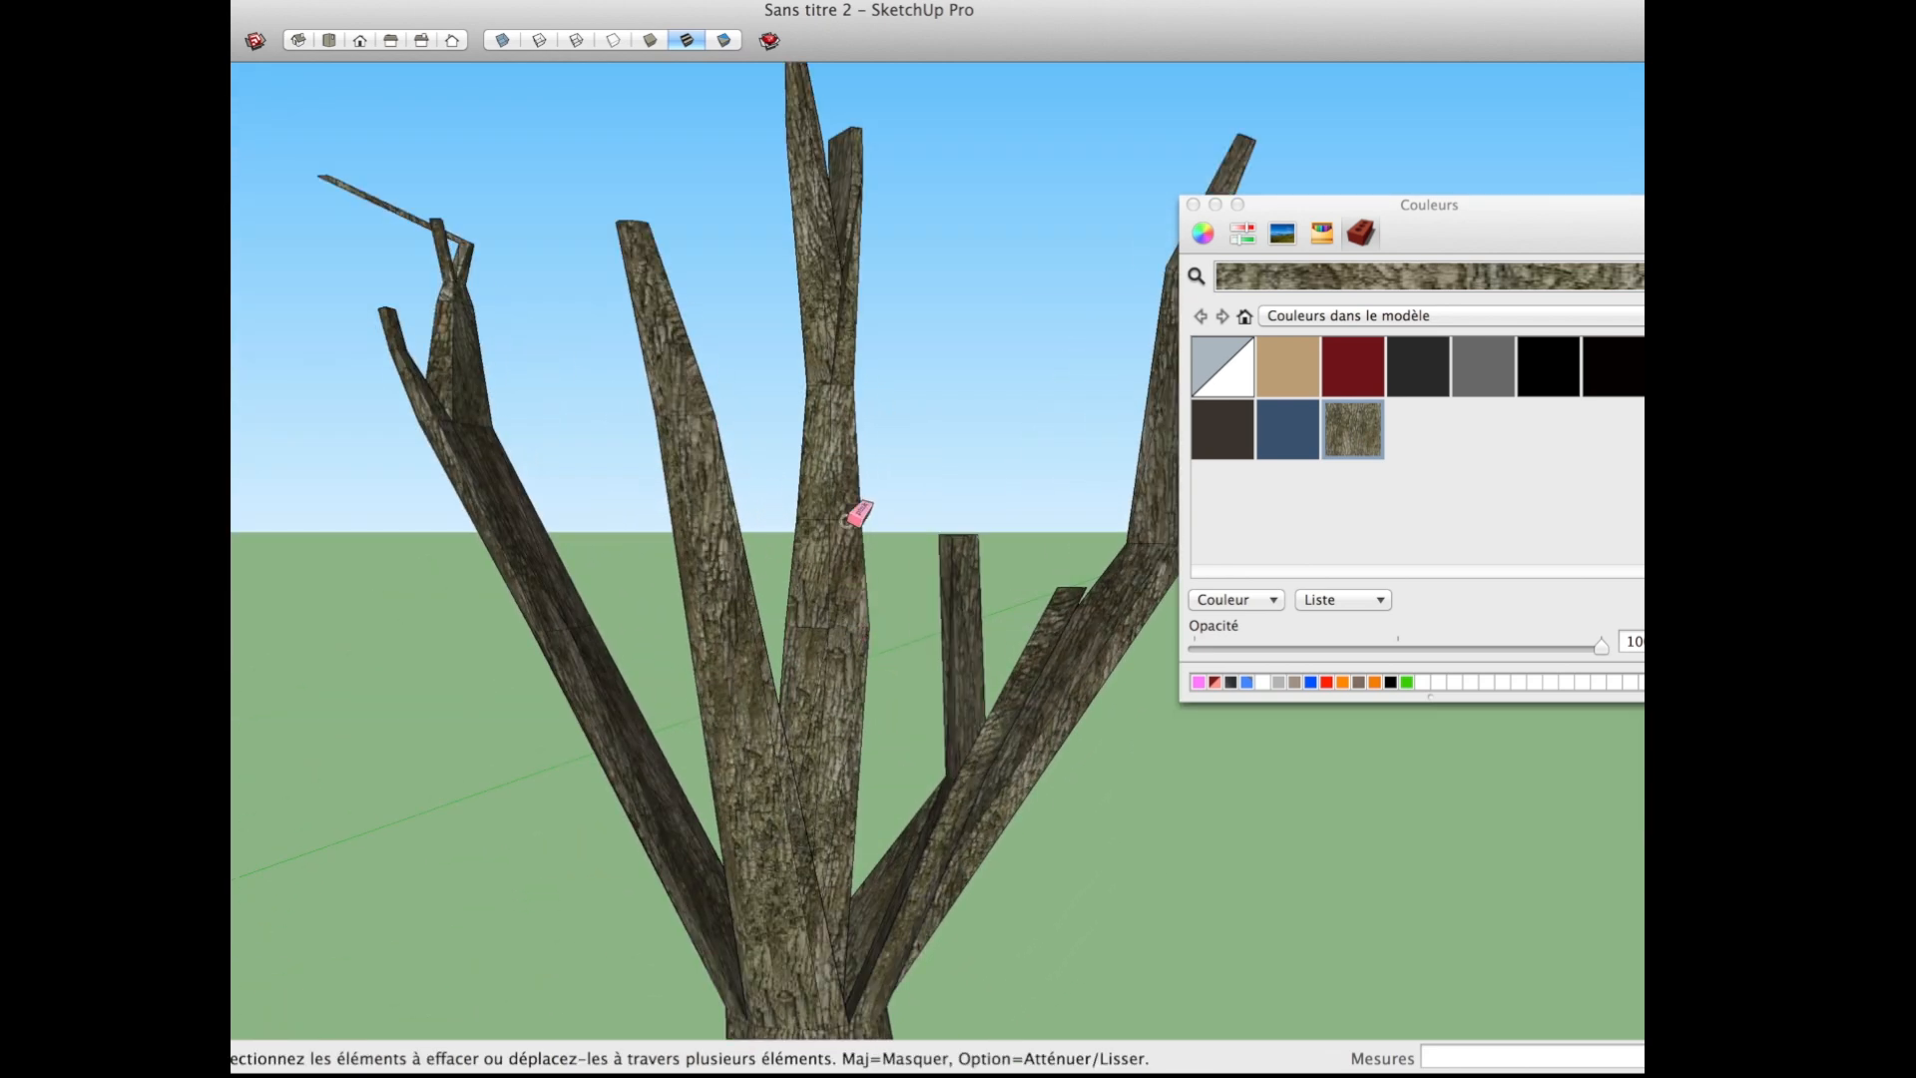
pyautogui.scroll(-5, 828, 641)
pyautogui.keyDown('shift'); pyautogui.moveTo(865, 746); pyautogui.dragTo(852, 687, button='middle'); pyautogui.keyUp('shift')
pyautogui.scroll(2, 835, 770)
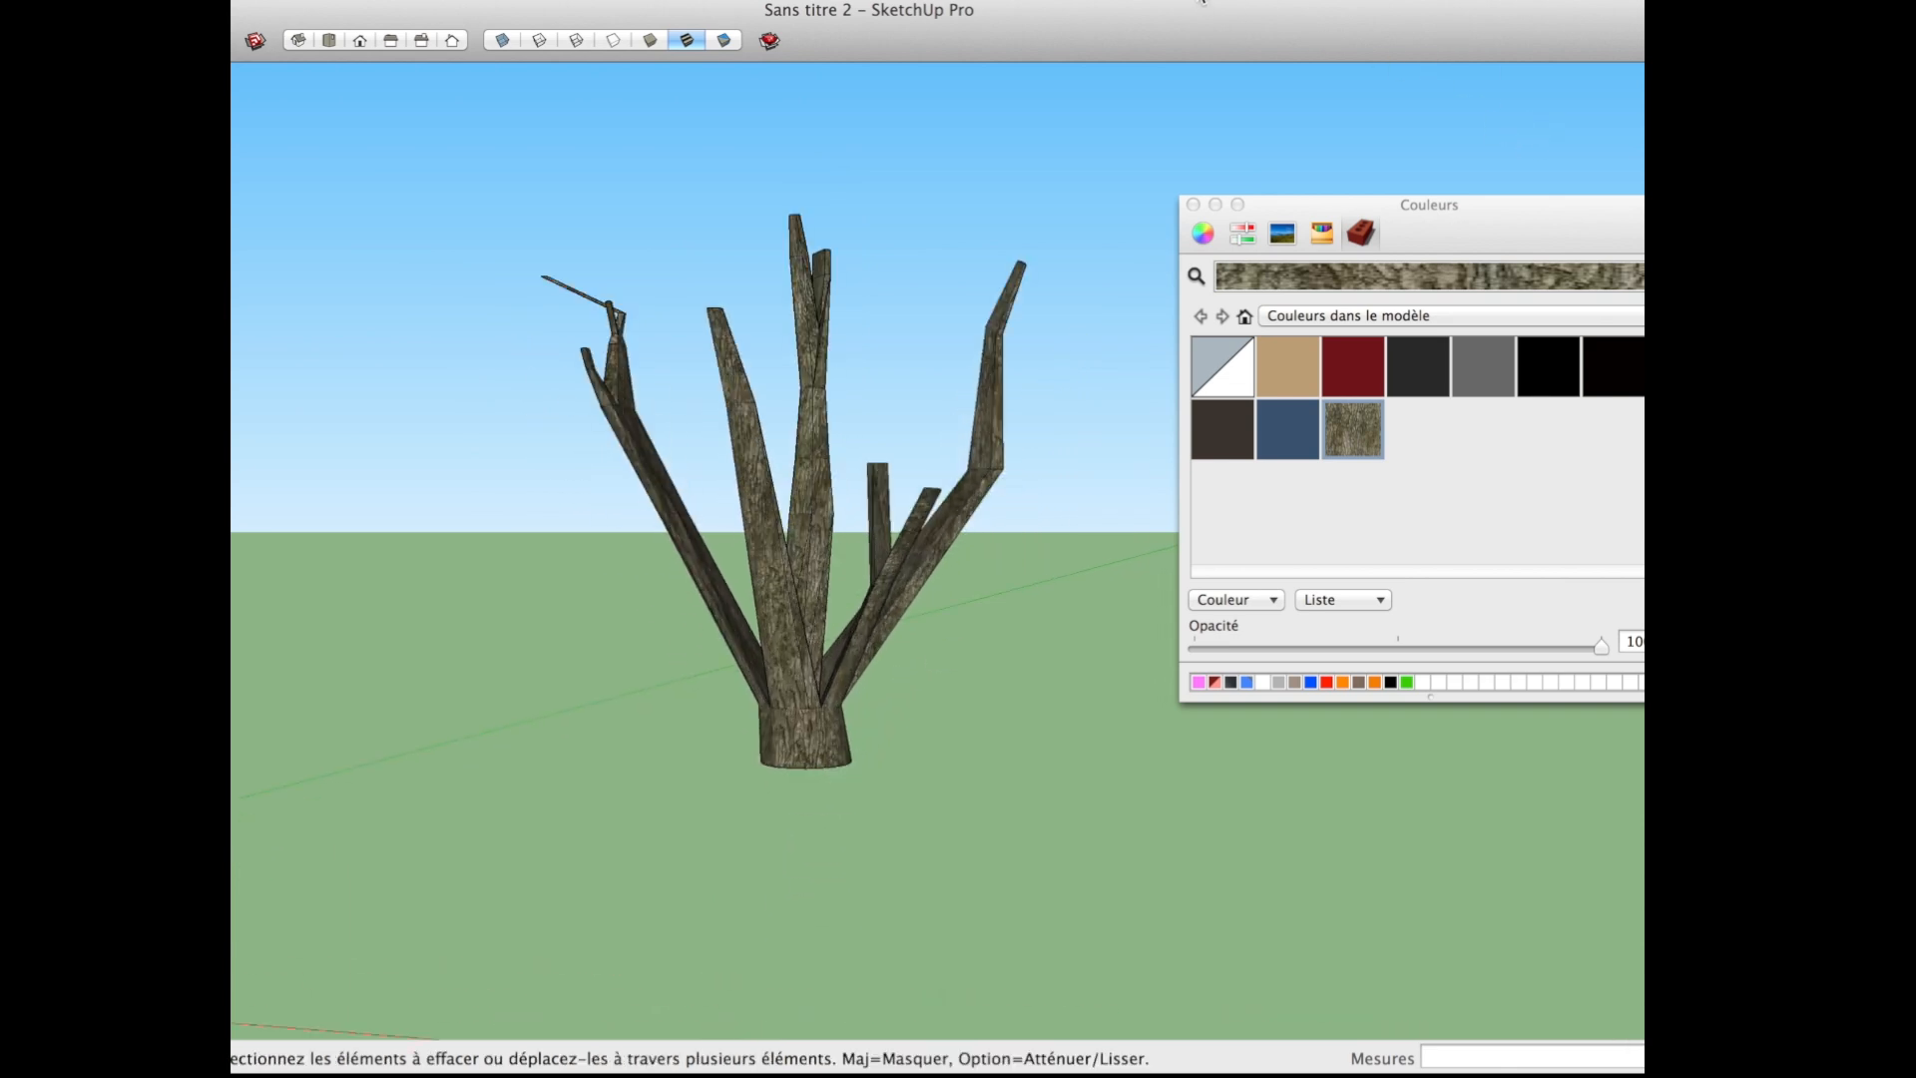
pyautogui.click(1018, 498)
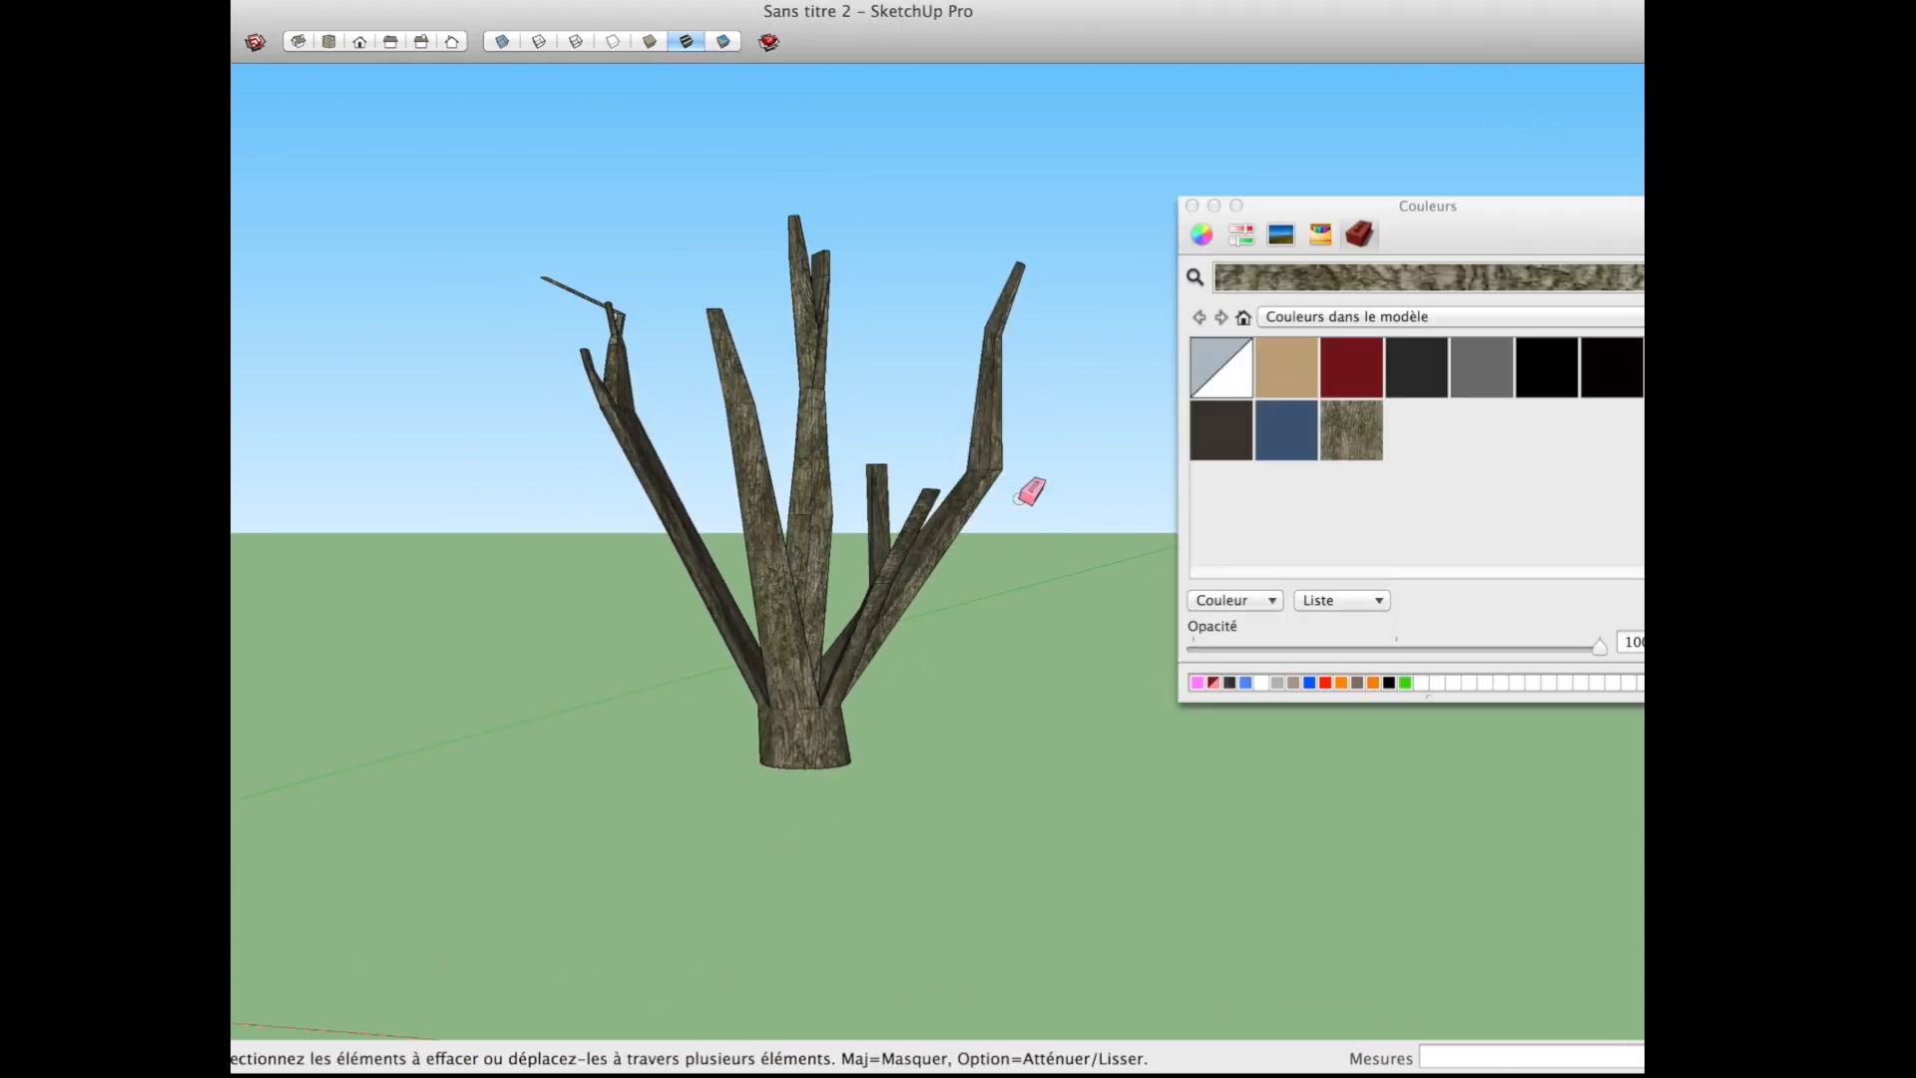
pyautogui.scroll(-5, 895, 509)
pyautogui.moveTo(858, 559); pyautogui.dragTo(310, 557, button='middle')
pyautogui.scroll(-4, 436, 543)
pyautogui.keyDown('shift'); pyautogui.moveTo(625, 593); pyautogui.dragTo(596, 559, button='middle'); pyautogui.keyUp('shift')
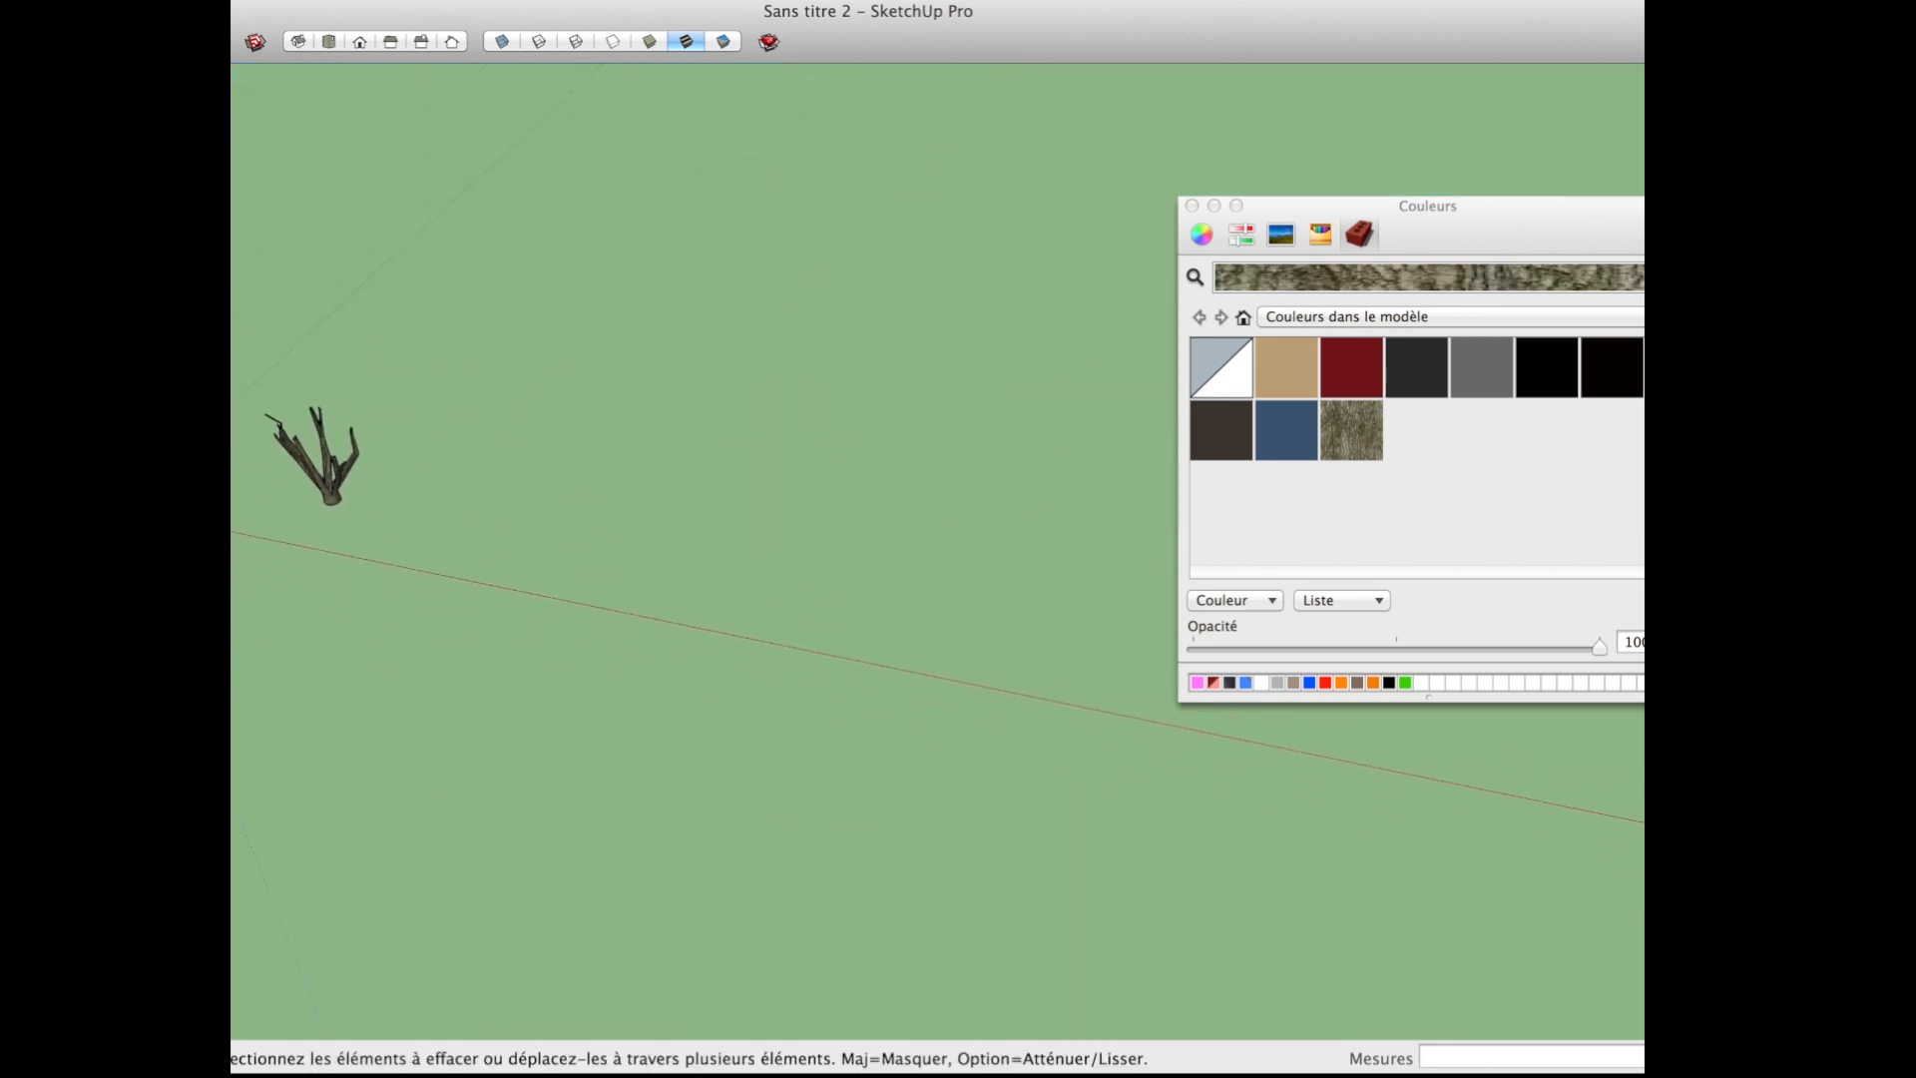
pyautogui.click(261, 2)
pyautogui.click(304, 382)
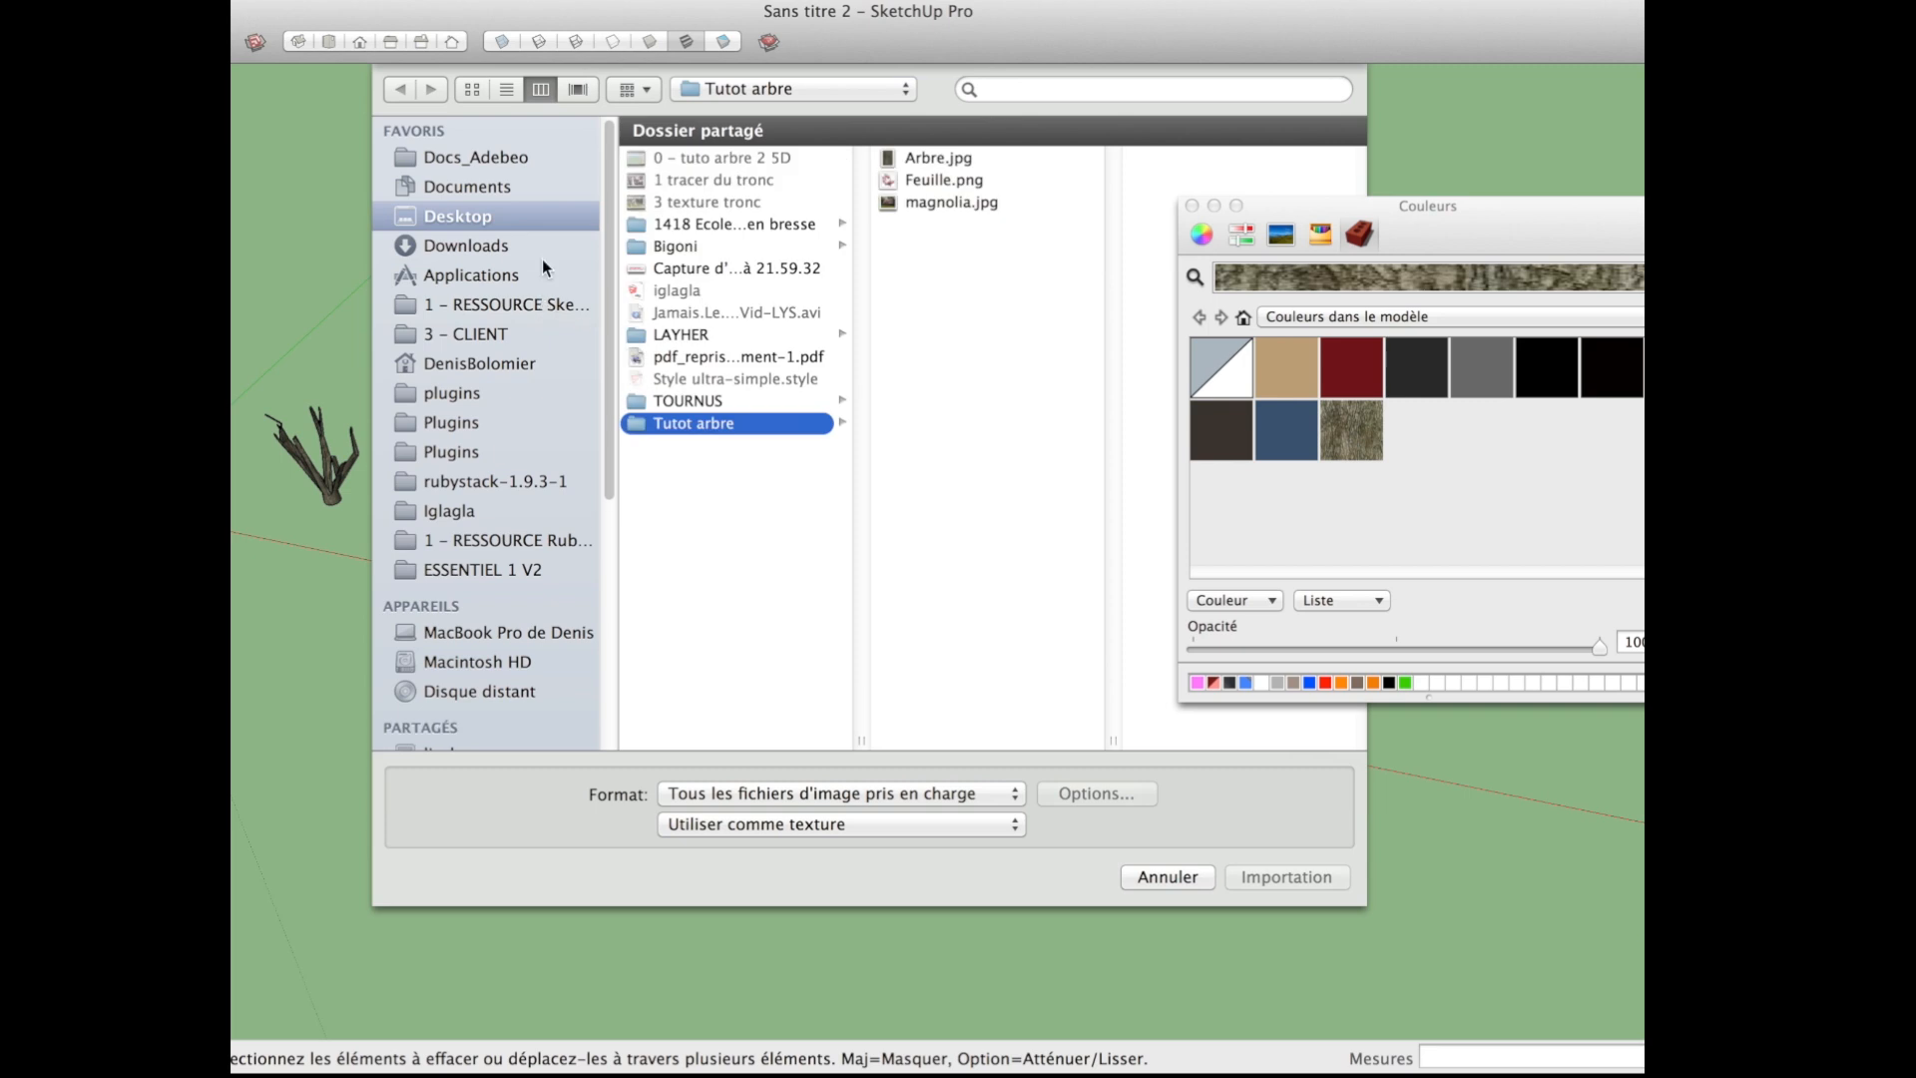
pyautogui.doubleClick(938, 182)
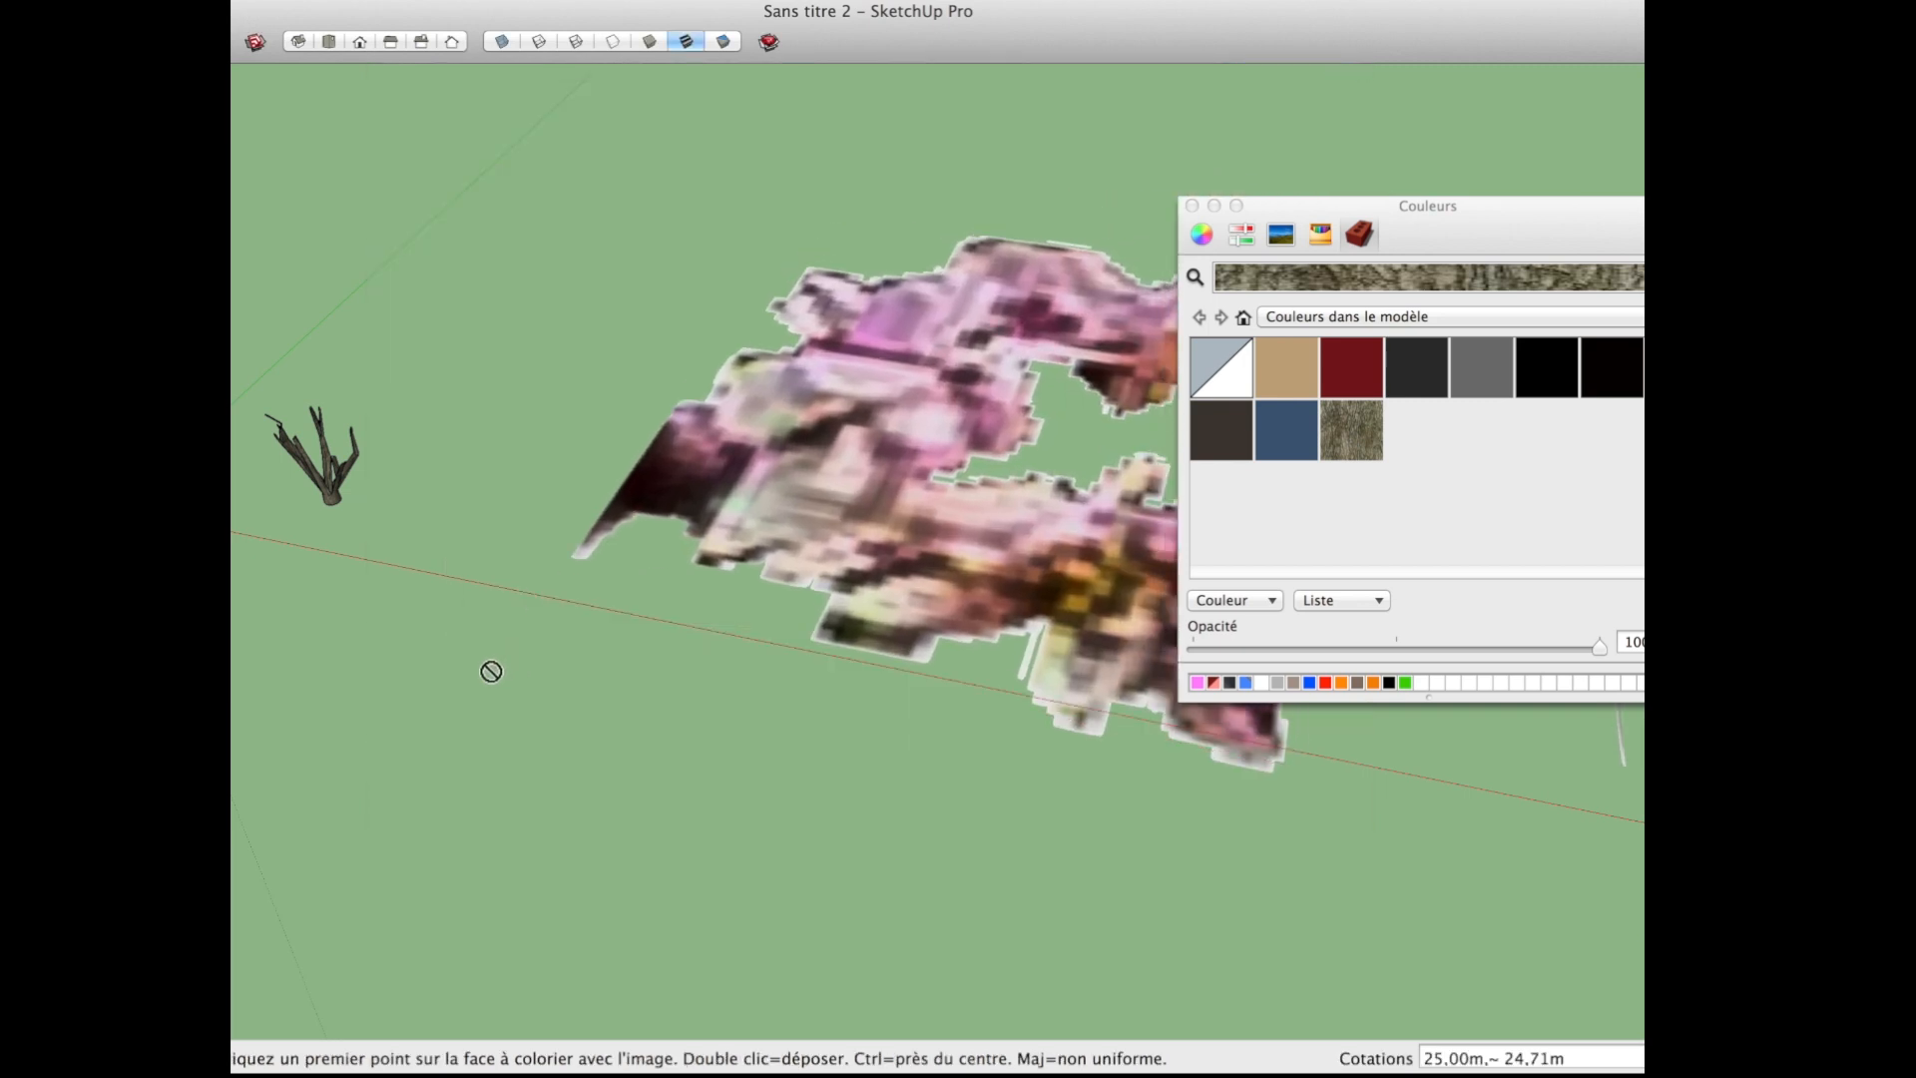
pyautogui.press('e')
# Step: Import Feuille.png as an image rather than a texture and place it flat on the ground beside the red axis
pyautogui.click(254, 0)
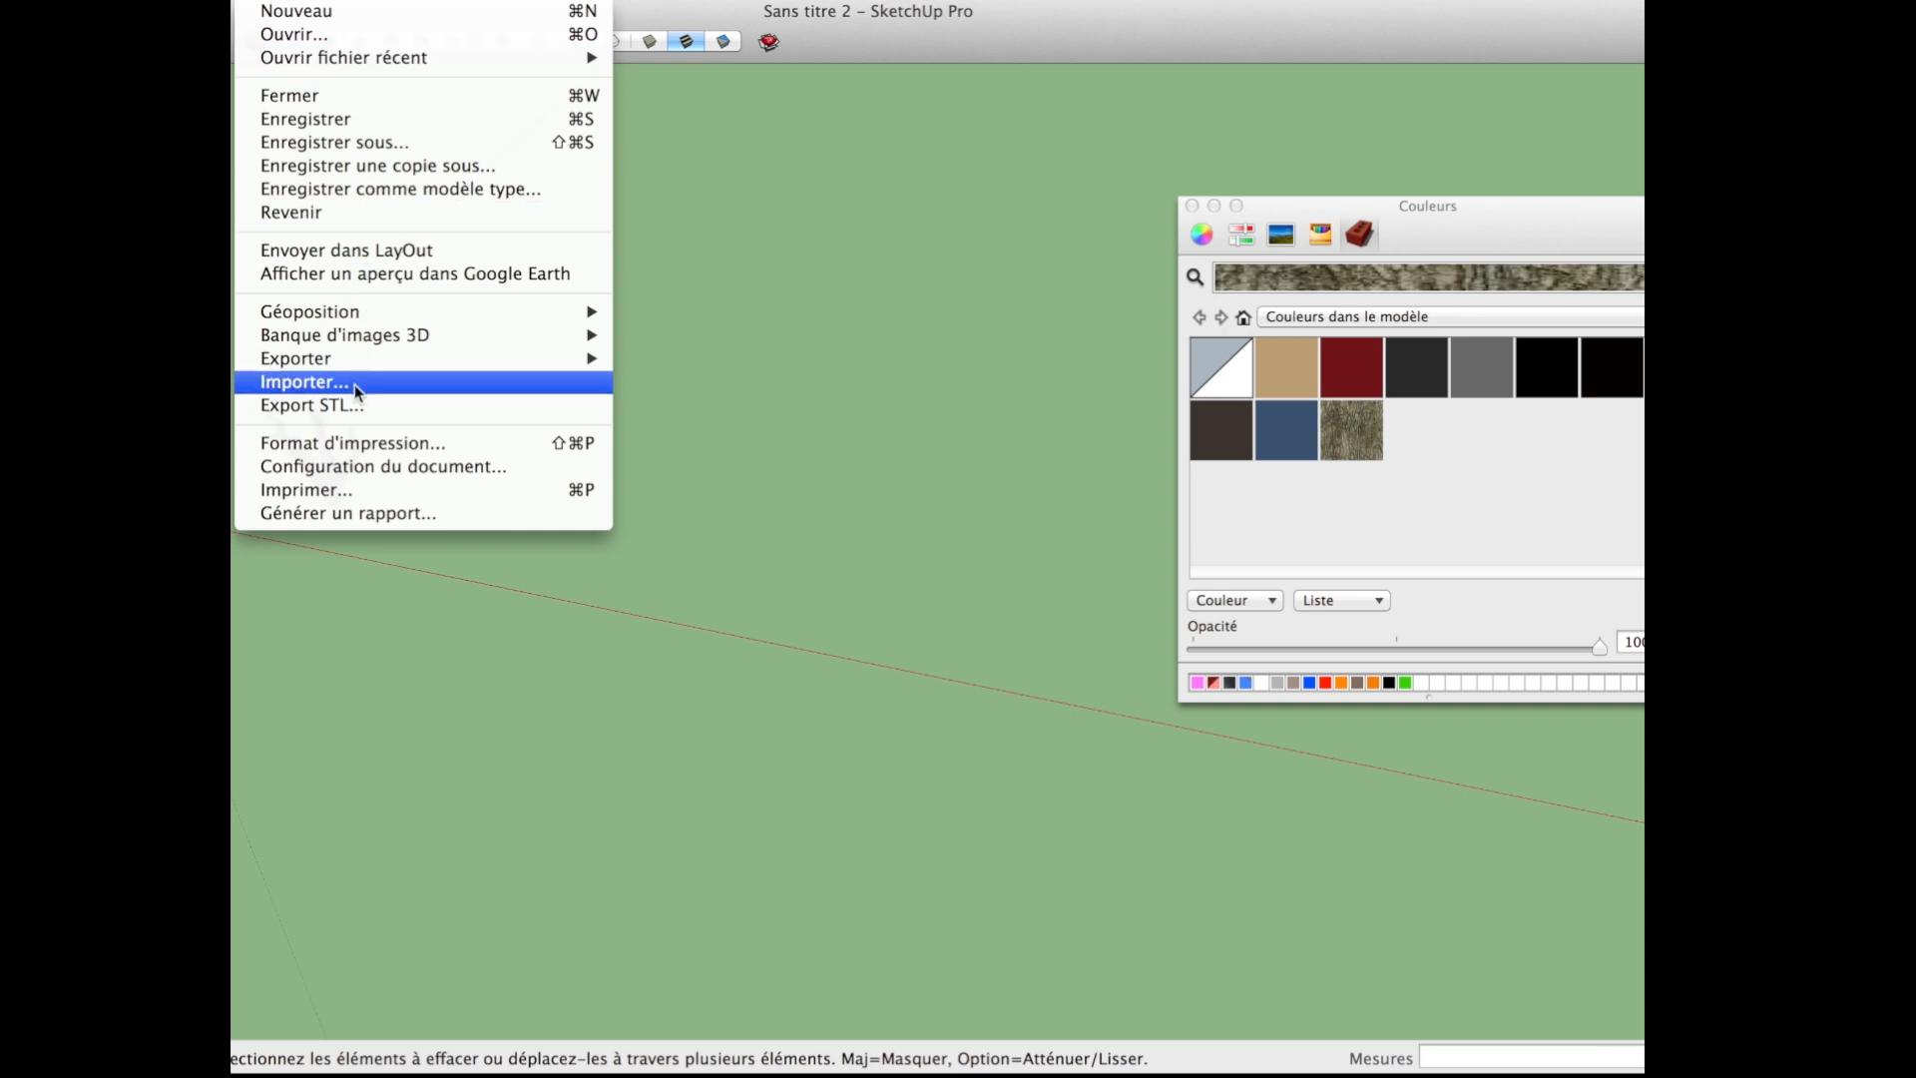
pyautogui.click(289, 376)
pyautogui.click(1189, 206)
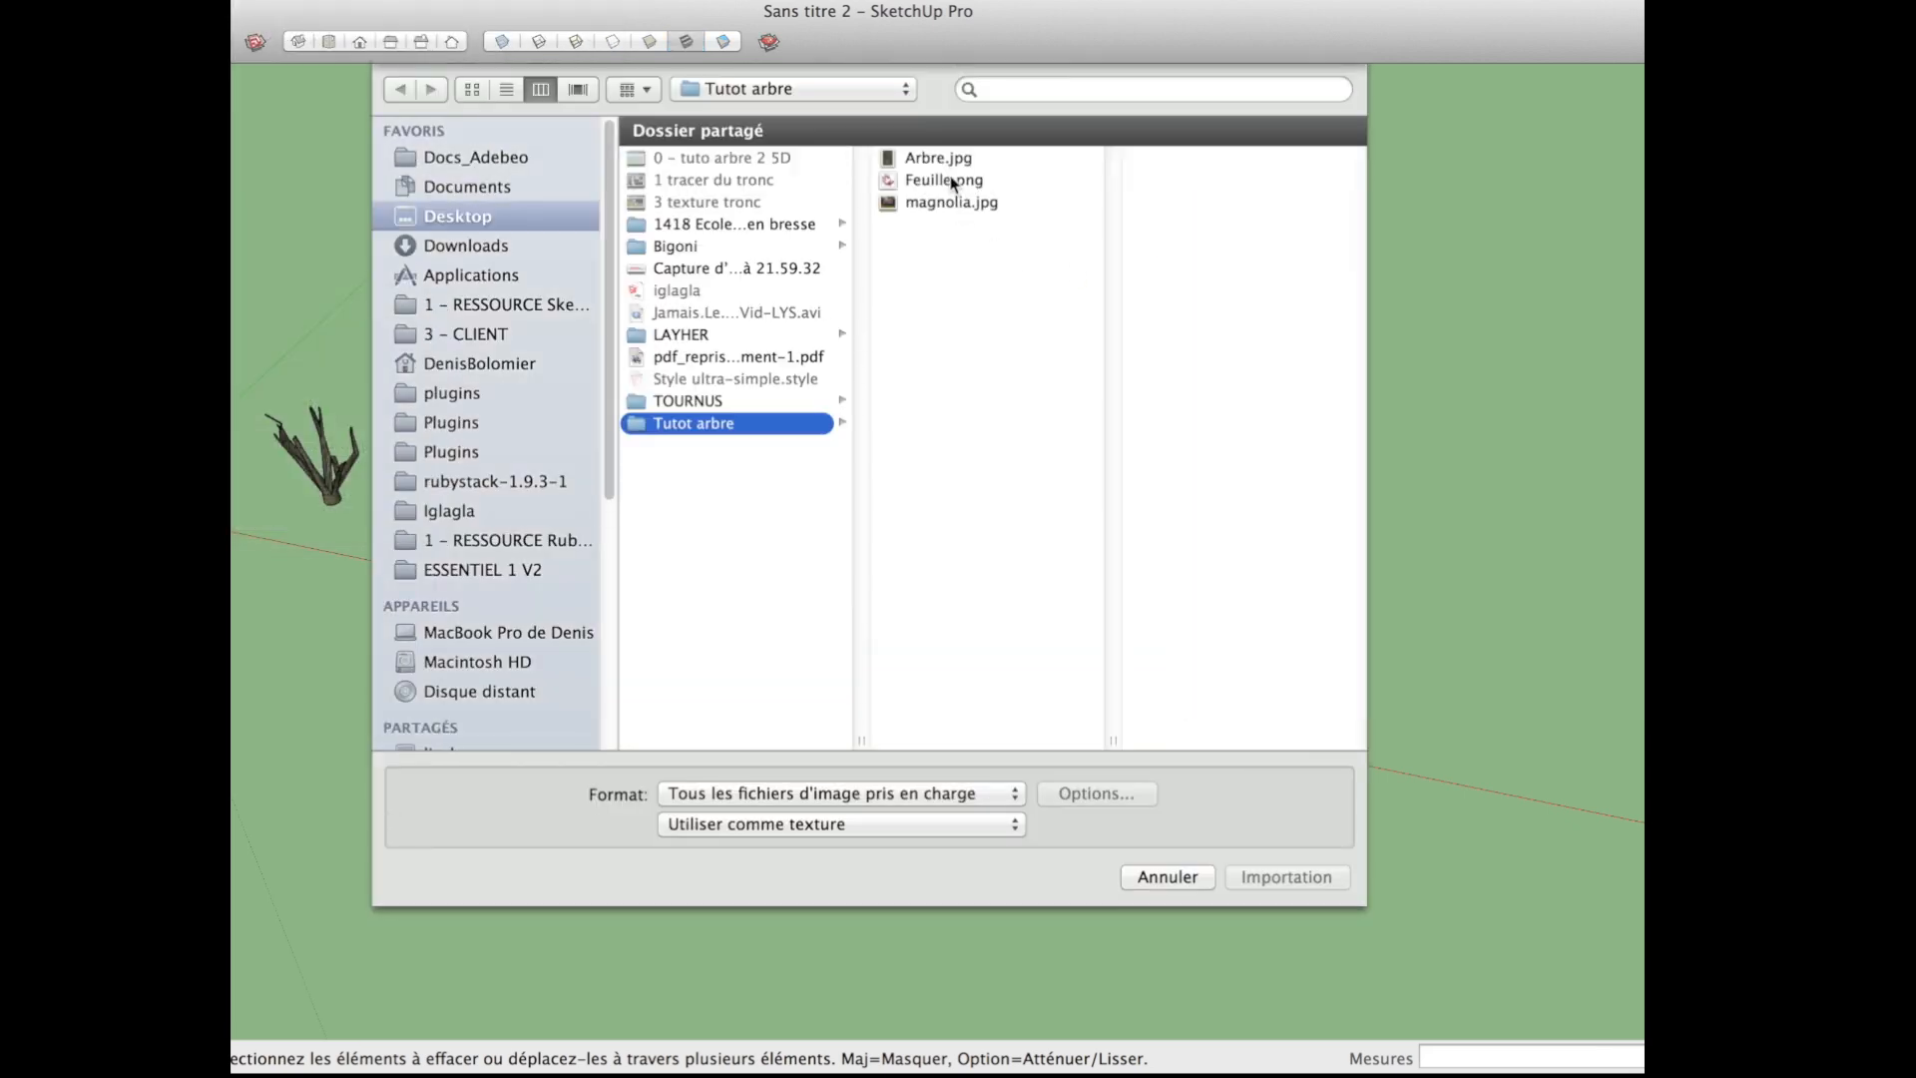
pyautogui.click(949, 181)
pyautogui.click(955, 826)
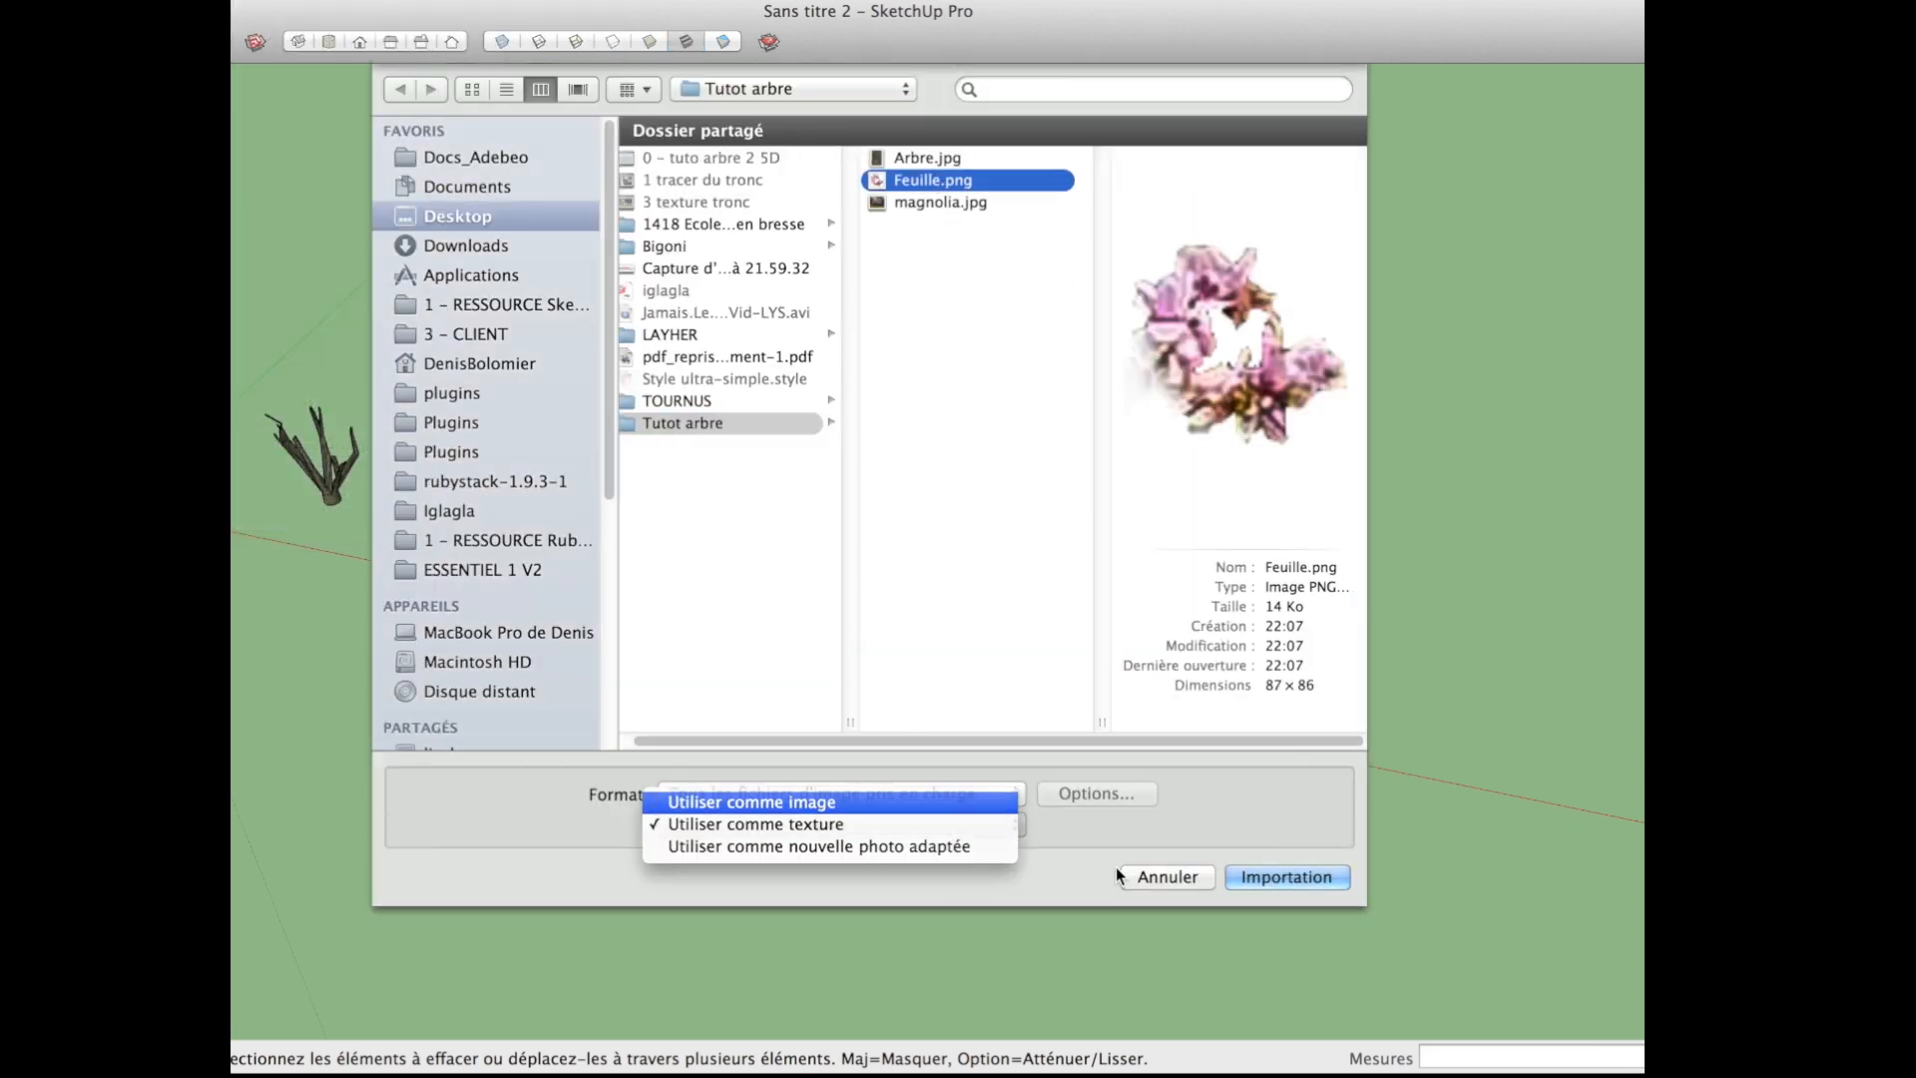
pyautogui.click(948, 801)
pyautogui.click(1286, 876)
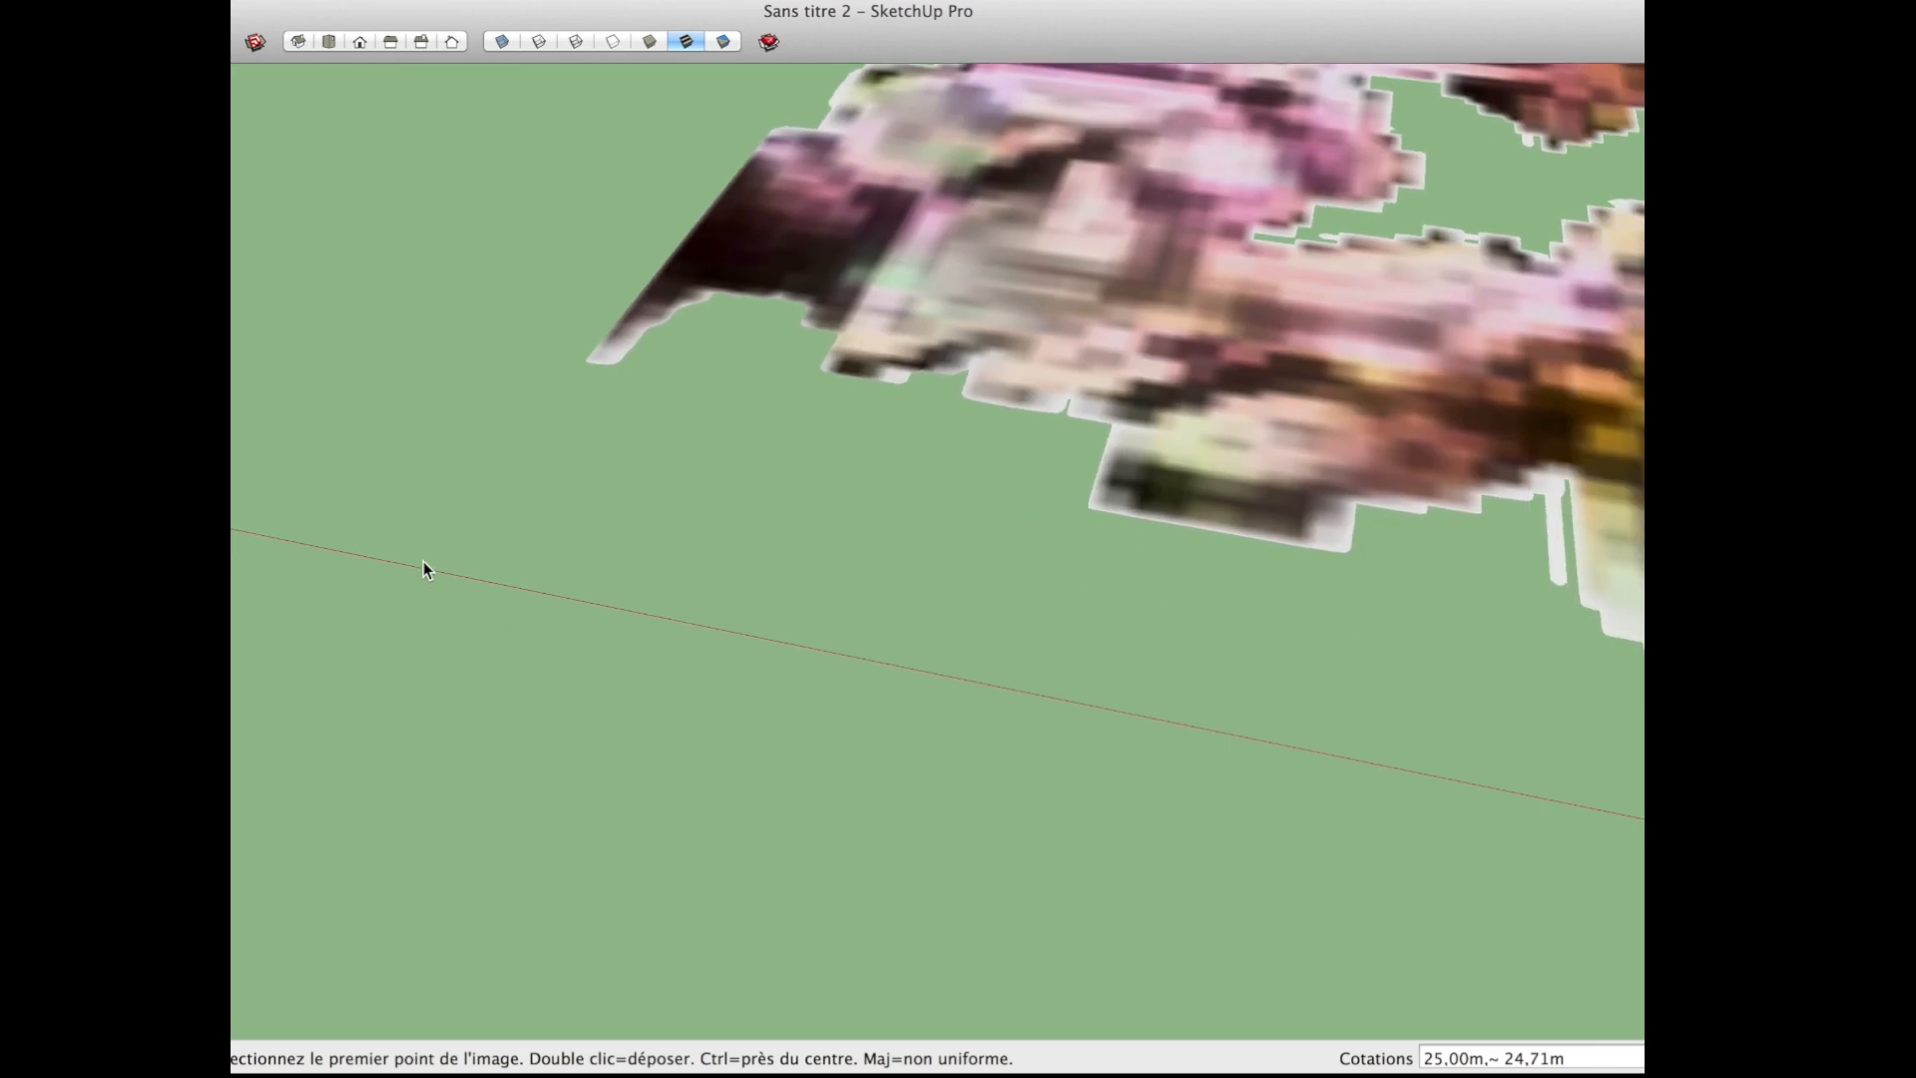
pyautogui.click(423, 562)
pyautogui.click(598, 509)
pyautogui.press('e')
# Step: Explode the blossom image and trace a freehand contour closely around the petals, including the inner opening
pyautogui.scroll(8, 493, 565)
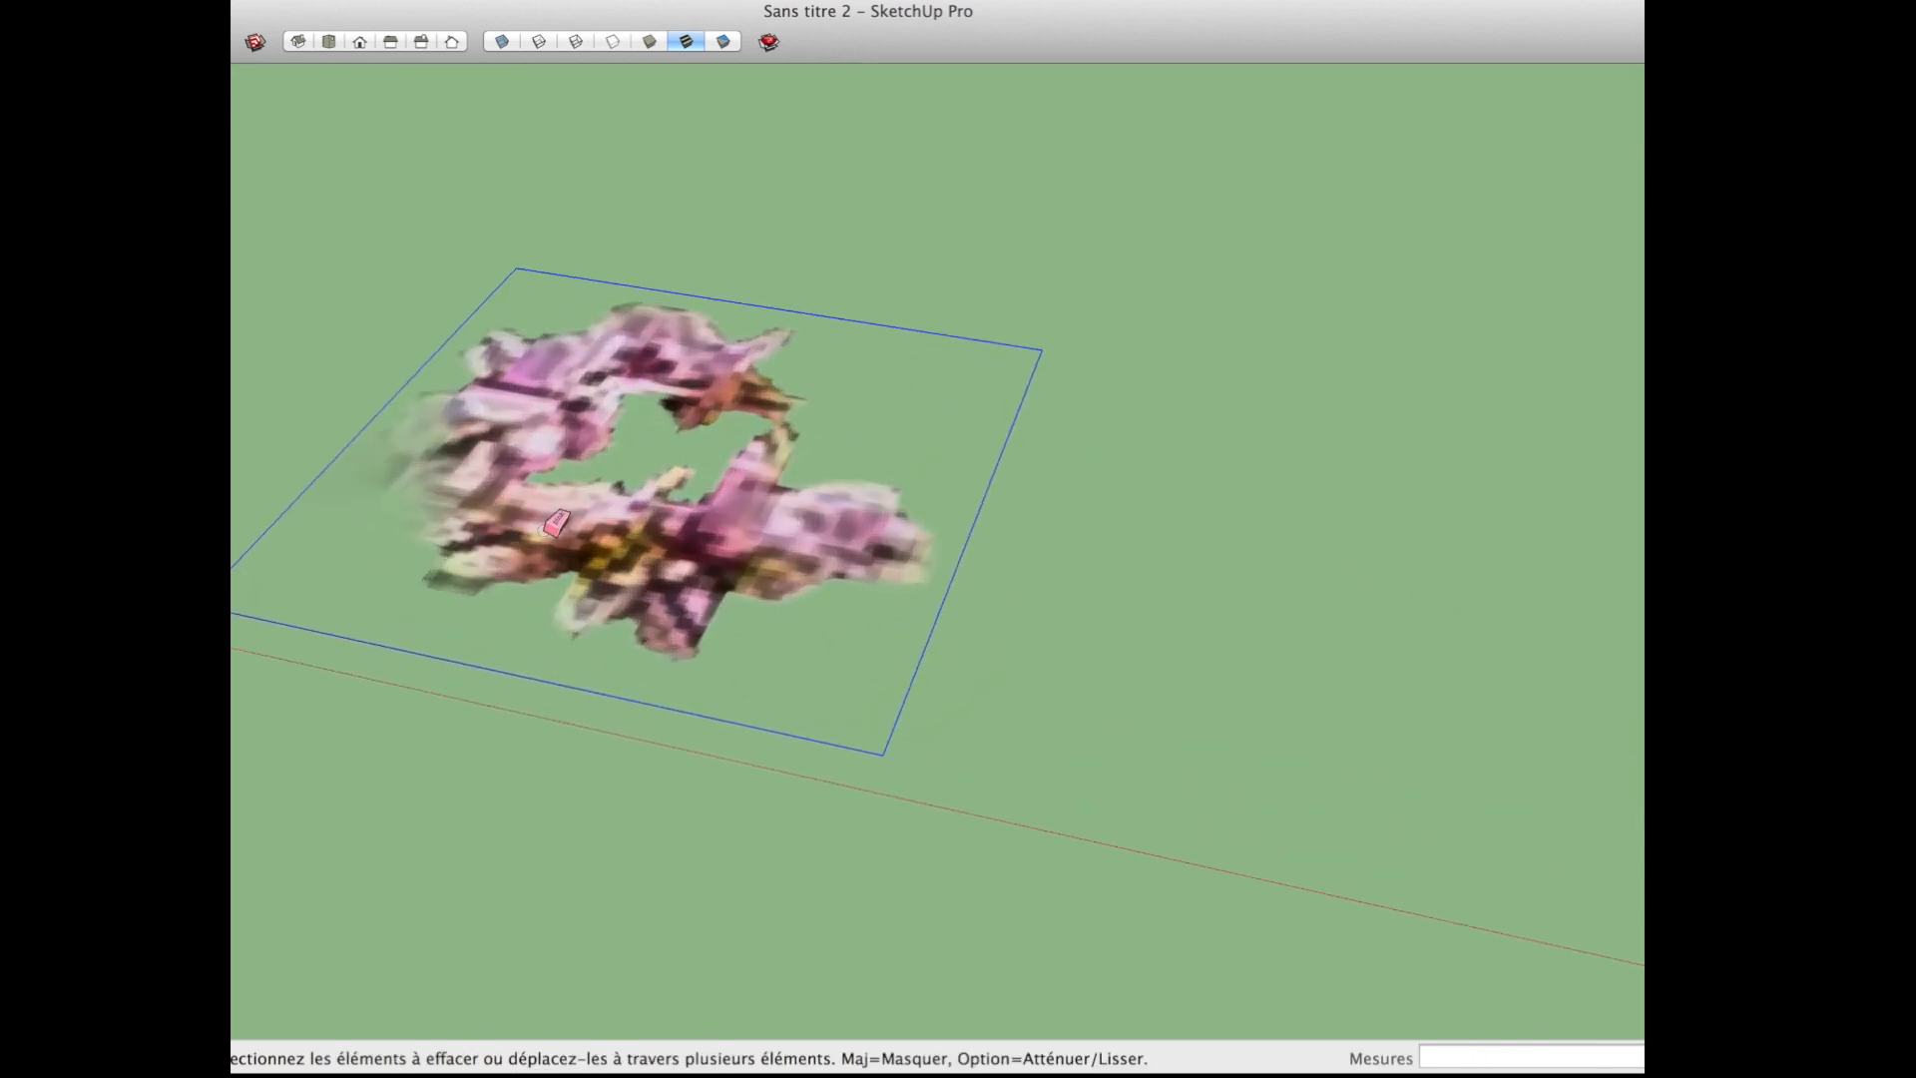
pyautogui.scroll(3, 661, 648)
pyautogui.press('space')
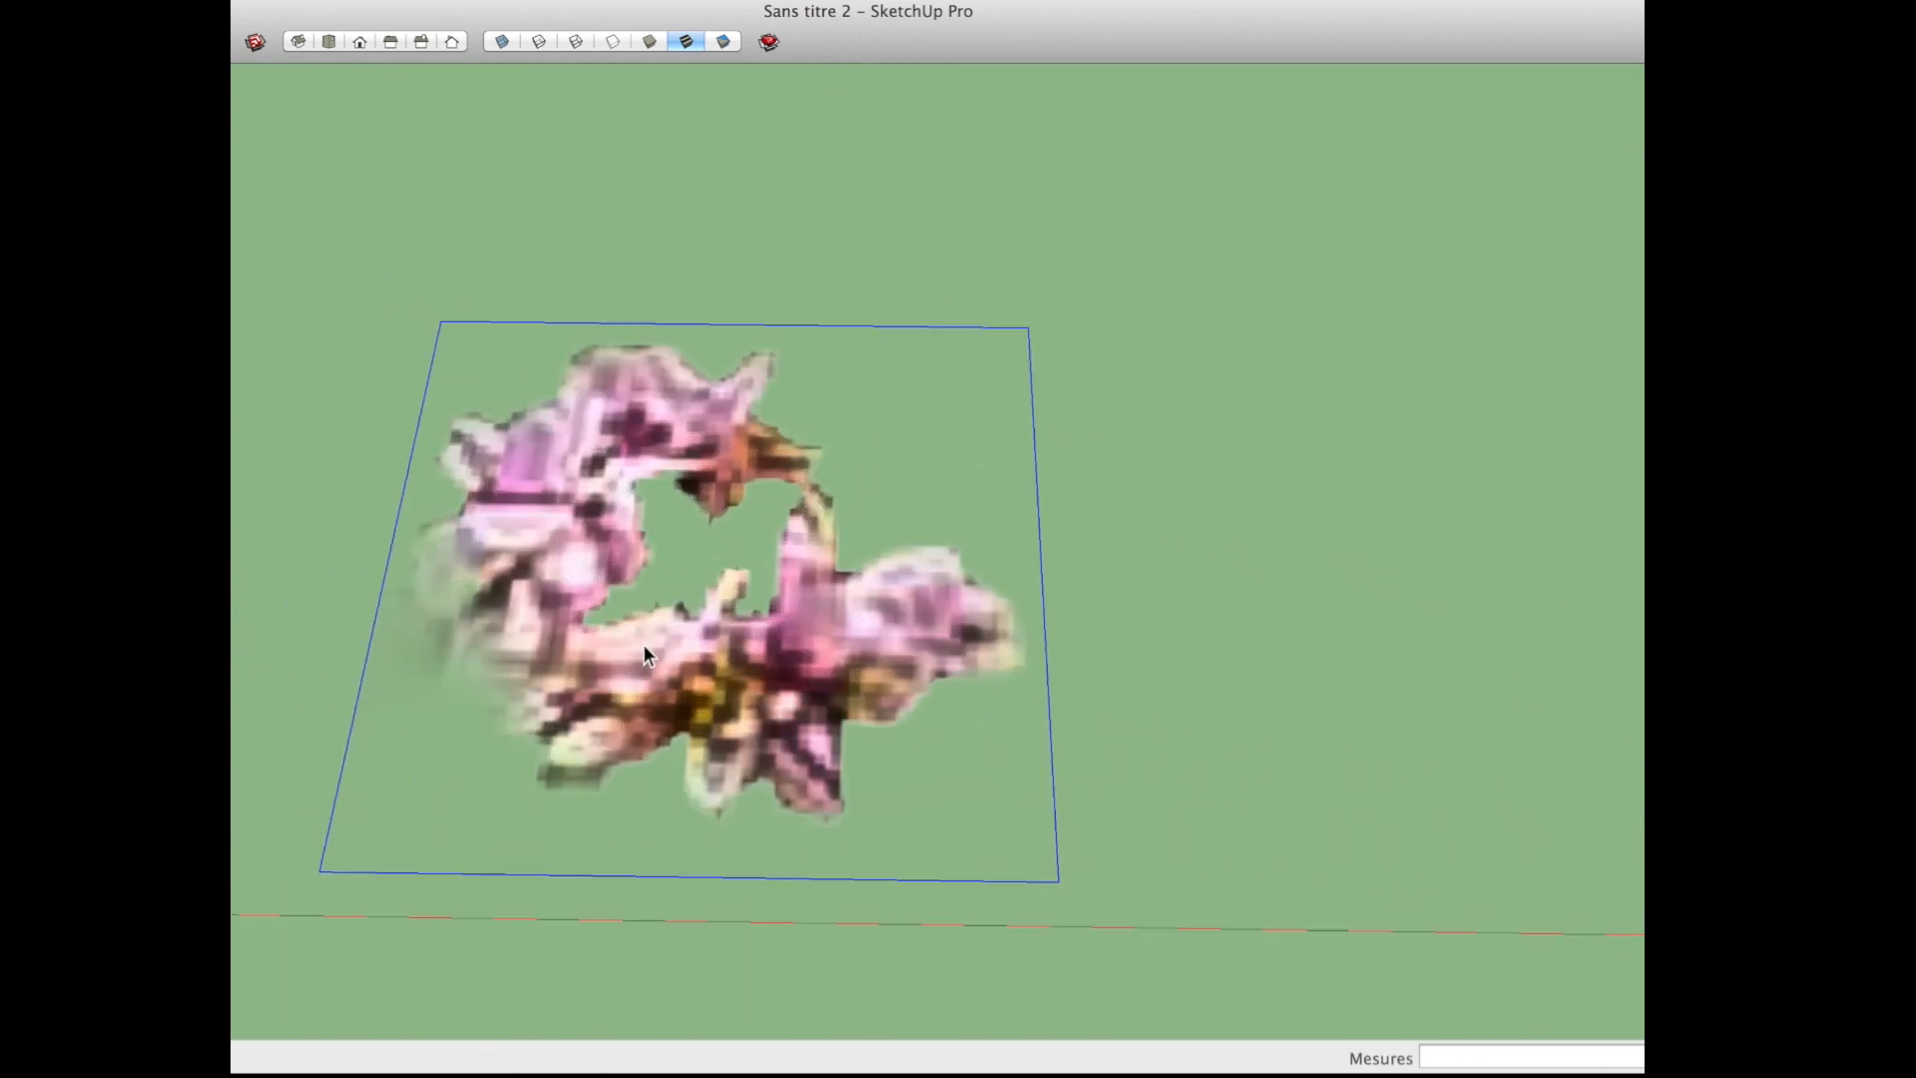
pyautogui.rightClick(649, 594)
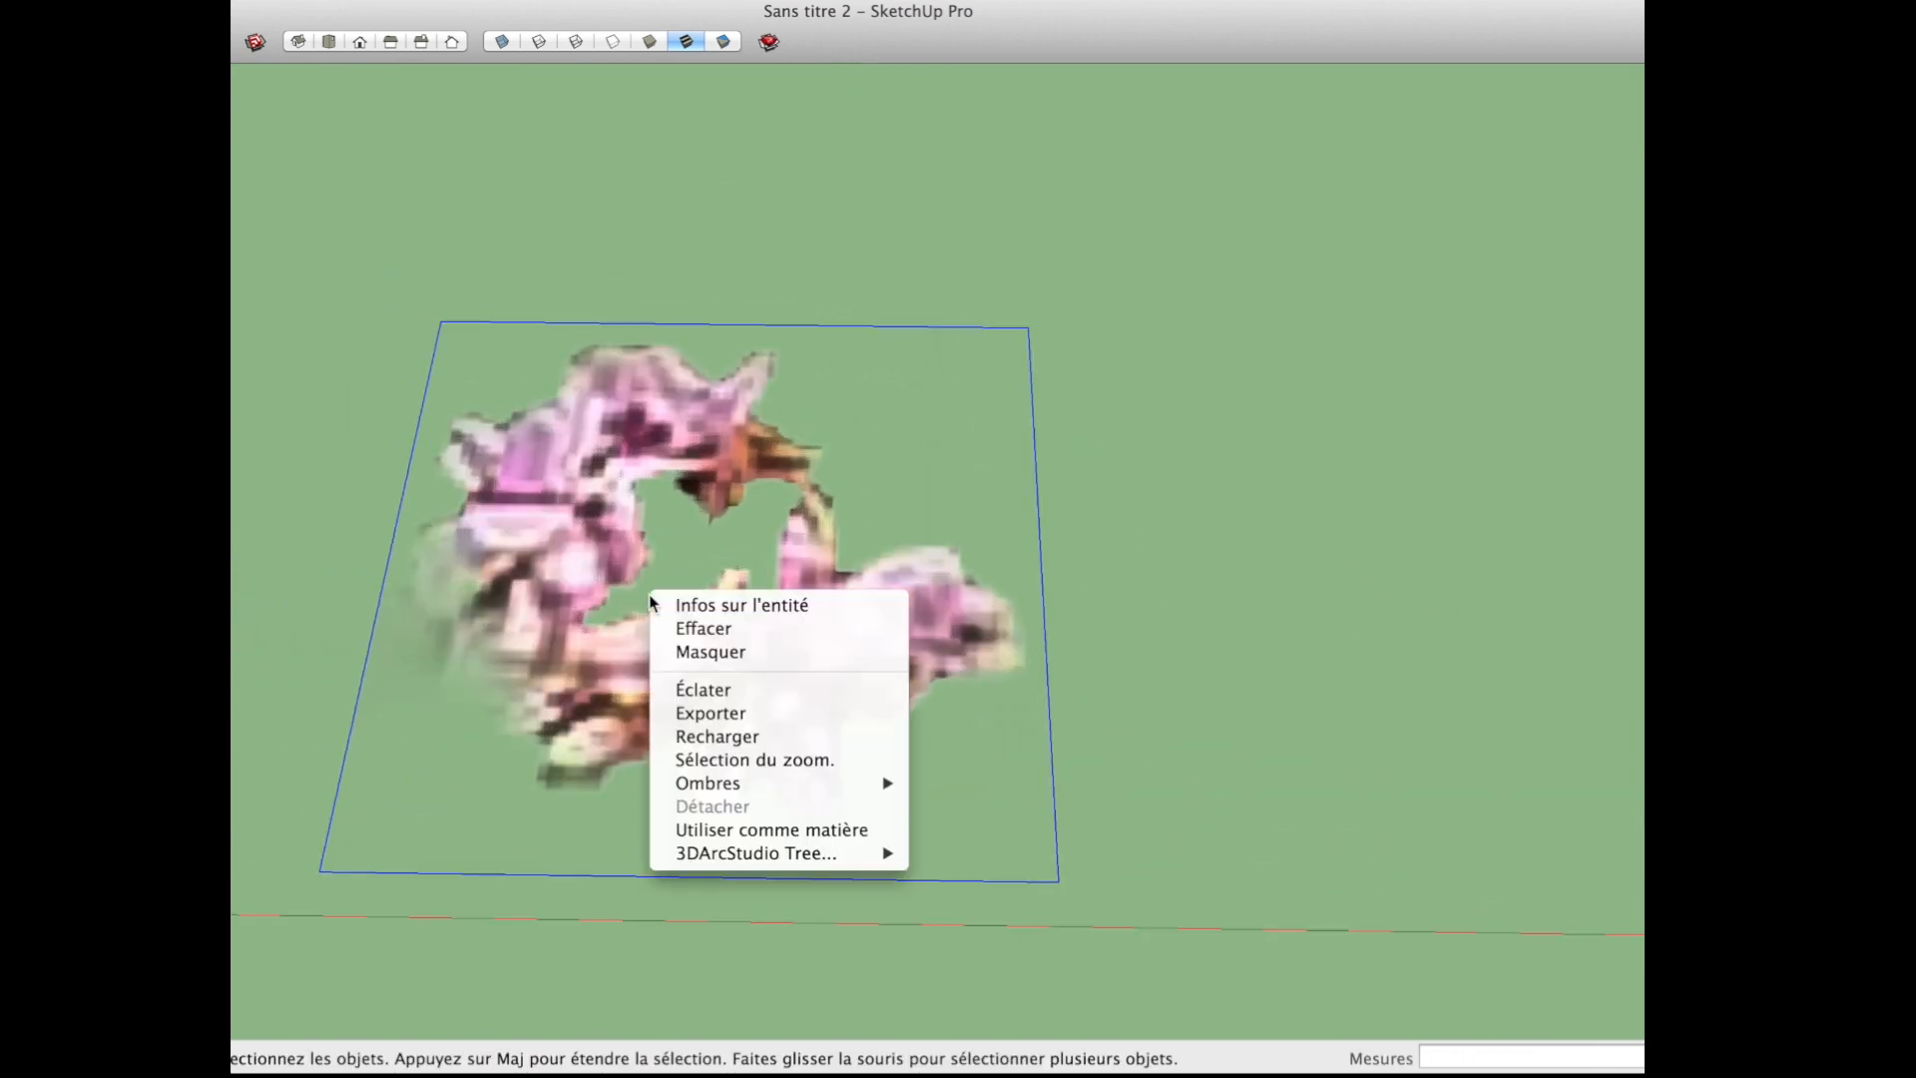
pyautogui.click(731, 688)
pyautogui.press('l')
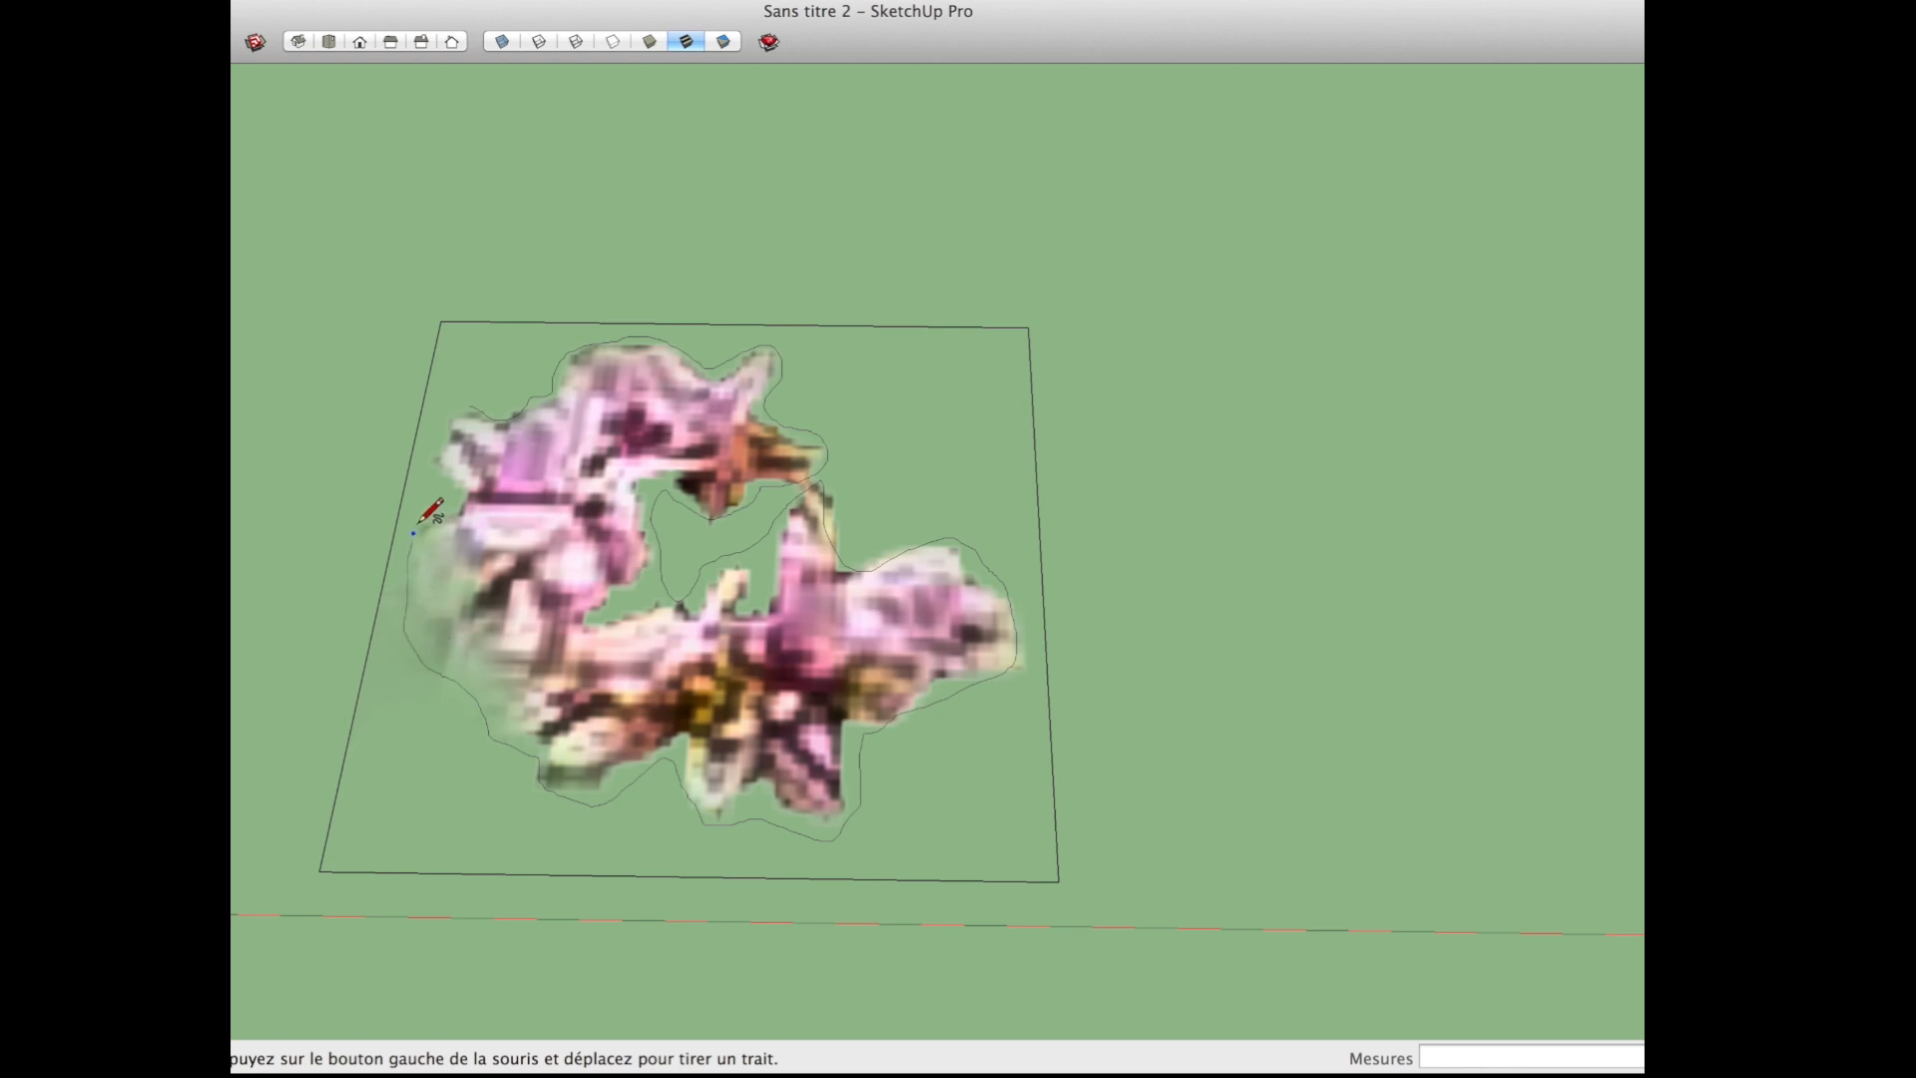
# Step: Remove the surplus area around the blossom by erasing the four border edges of the image rectangle
pyautogui.press('space')
pyautogui.click(499, 377)
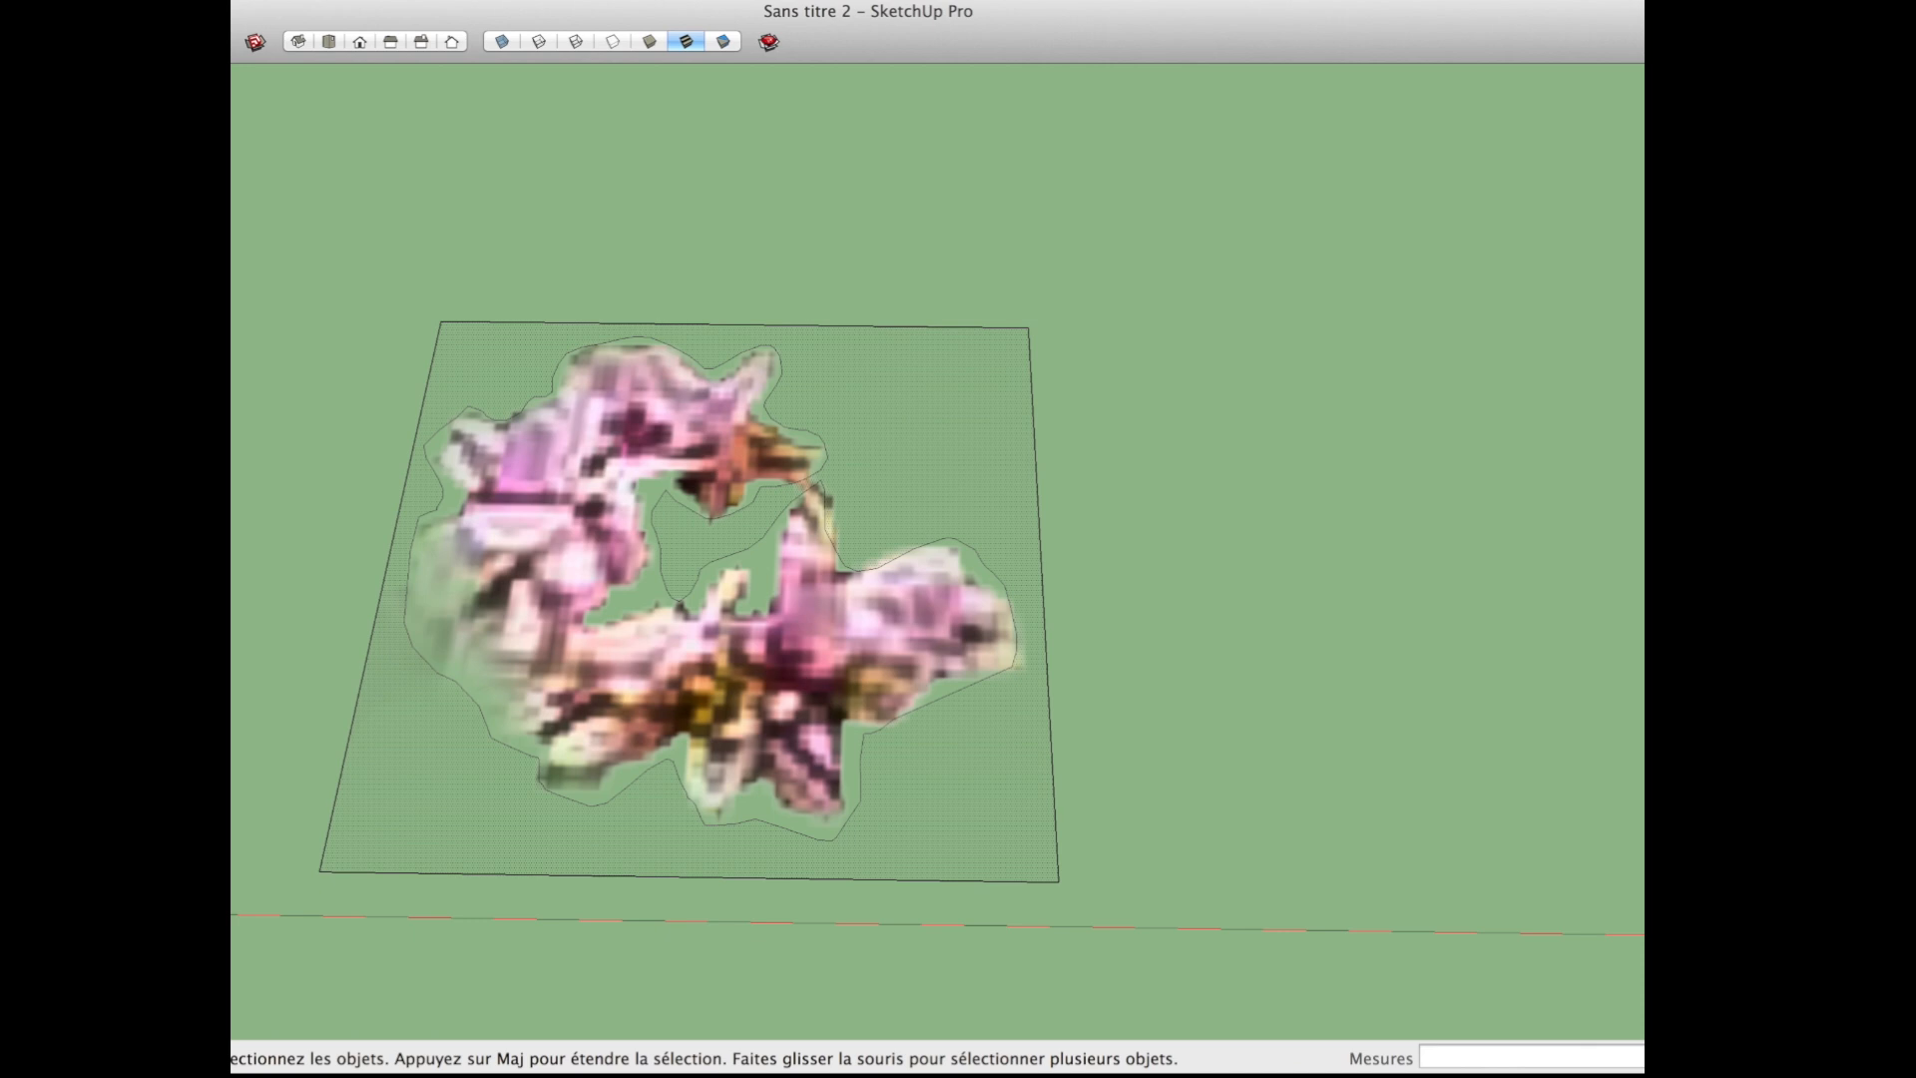
pyautogui.press('e')
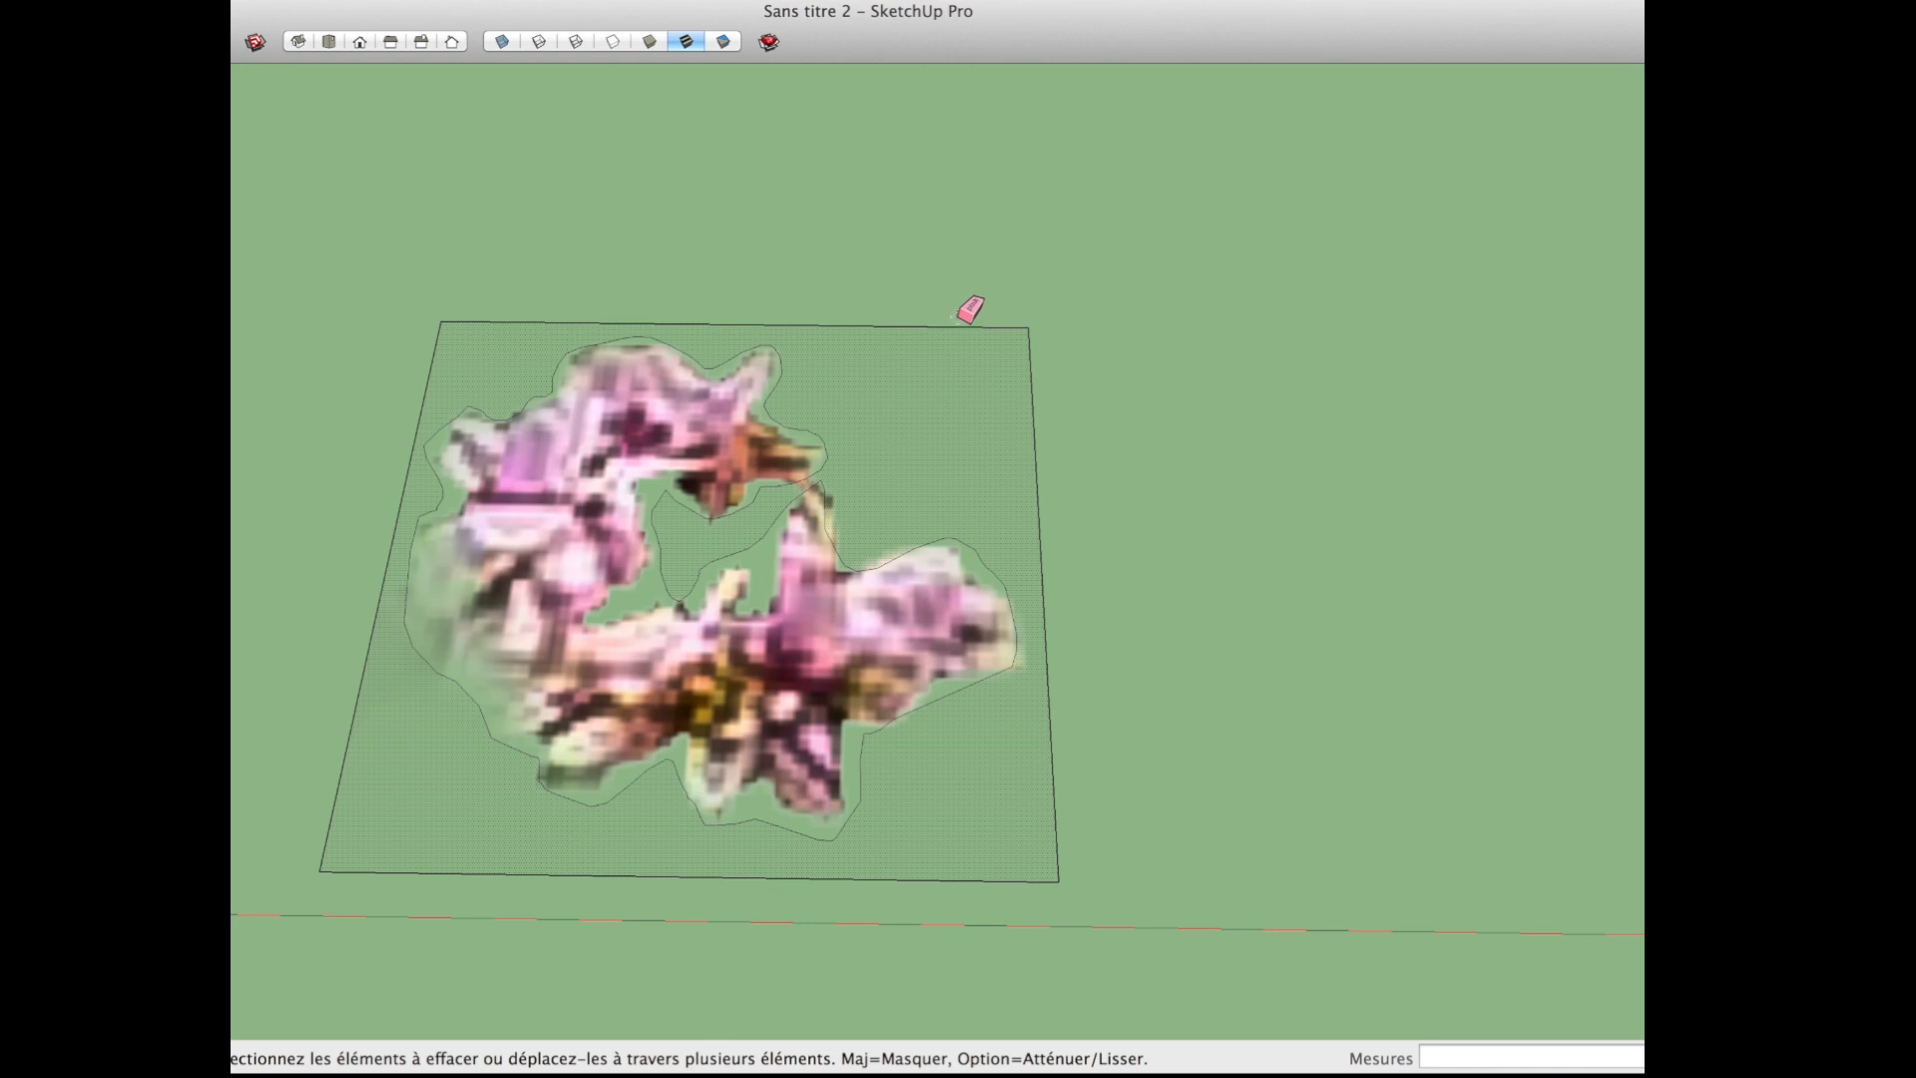
pyautogui.click(993, 326)
pyautogui.click(1033, 344)
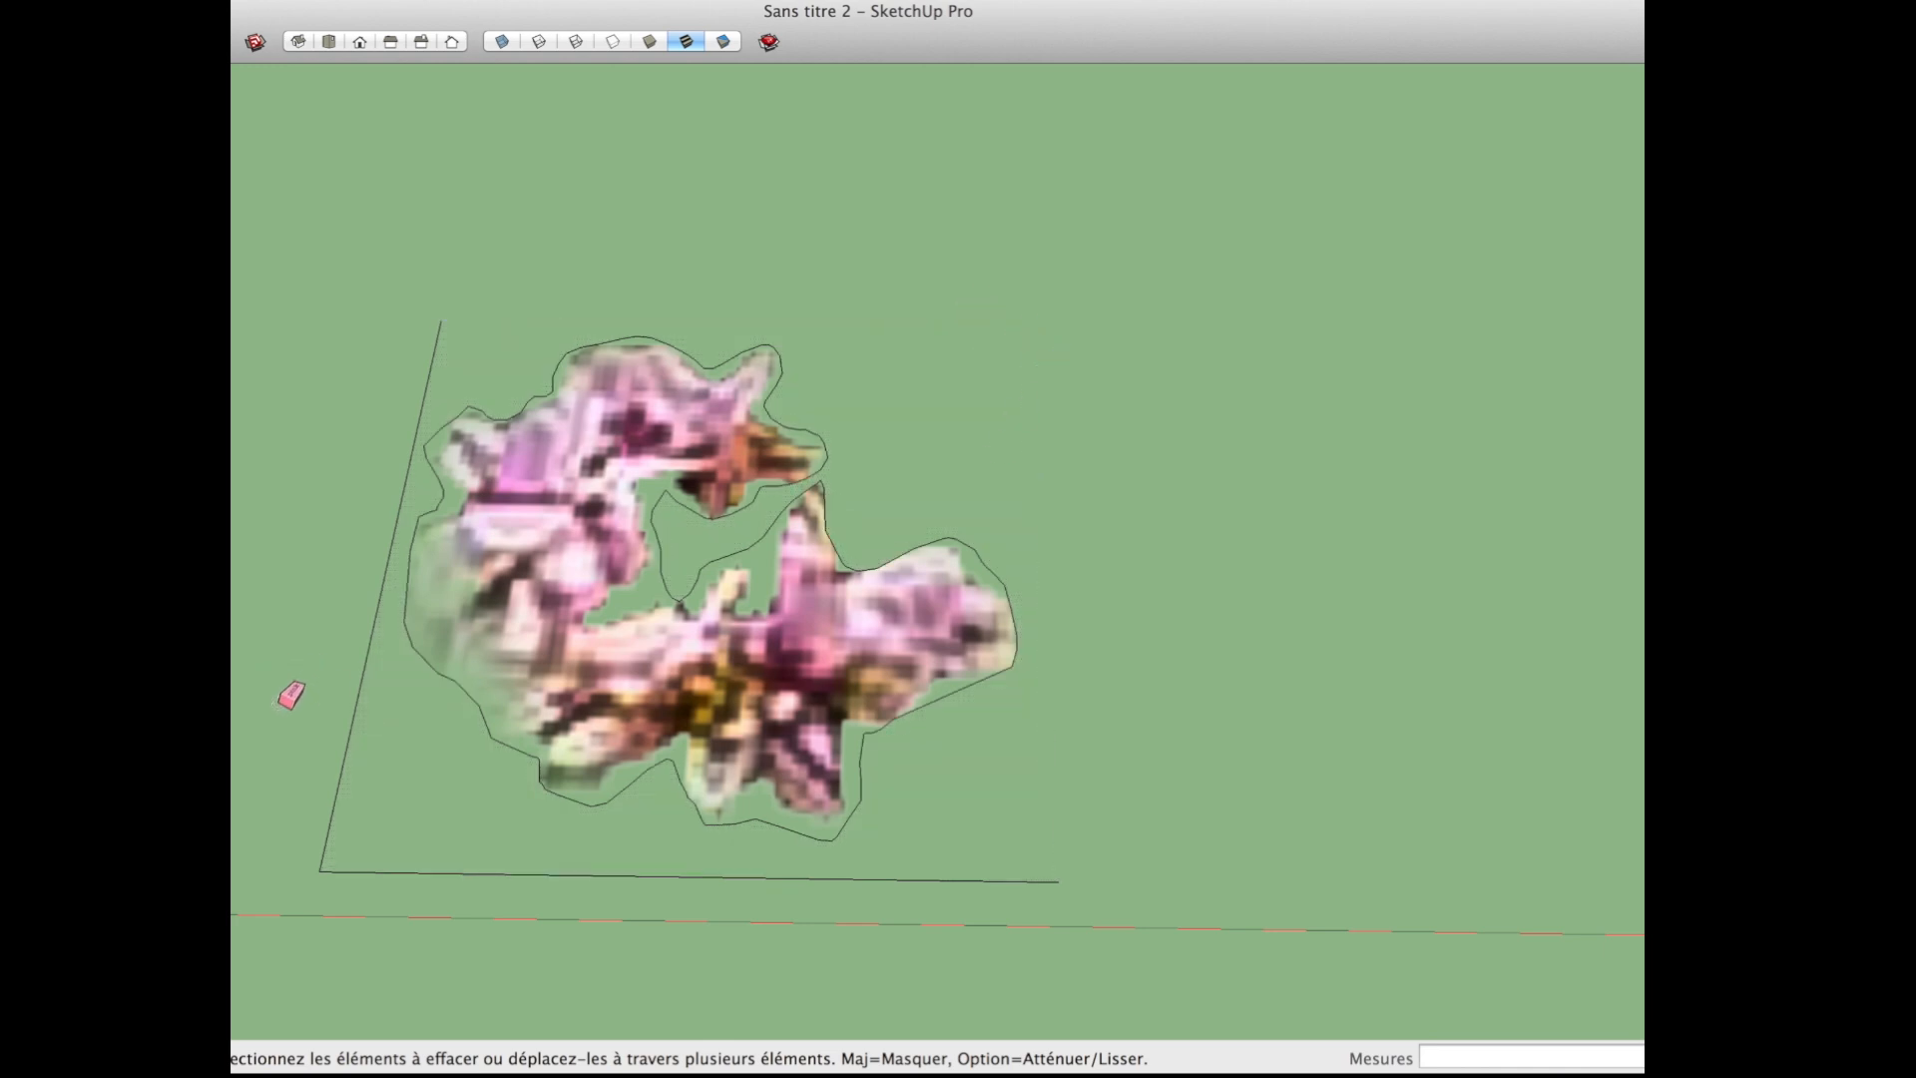
pyautogui.click(330, 806)
pyautogui.click(375, 874)
pyautogui.moveTo(379, 766)
pyautogui.mouseDown(button='middle')
pyautogui.moveTo(458, 595)
pyautogui.moveTo(540, 730)
pyautogui.mouseUp(button='middle')
pyautogui.scroll(3, 541, 732)
# Step: Select the blossom face with its outline and rotate it about the red axis to tilt it off the ground
pyautogui.press('space')
pyautogui.doubleClick(597, 685)
pyautogui.moveTo(699, 691)
pyautogui.mouseDown(button='middle')
pyautogui.moveTo(561, 676)
pyautogui.moveTo(740, 685)
pyautogui.moveTo(704, 692)
pyautogui.mouseUp(button='middle')
pyautogui.press('q')
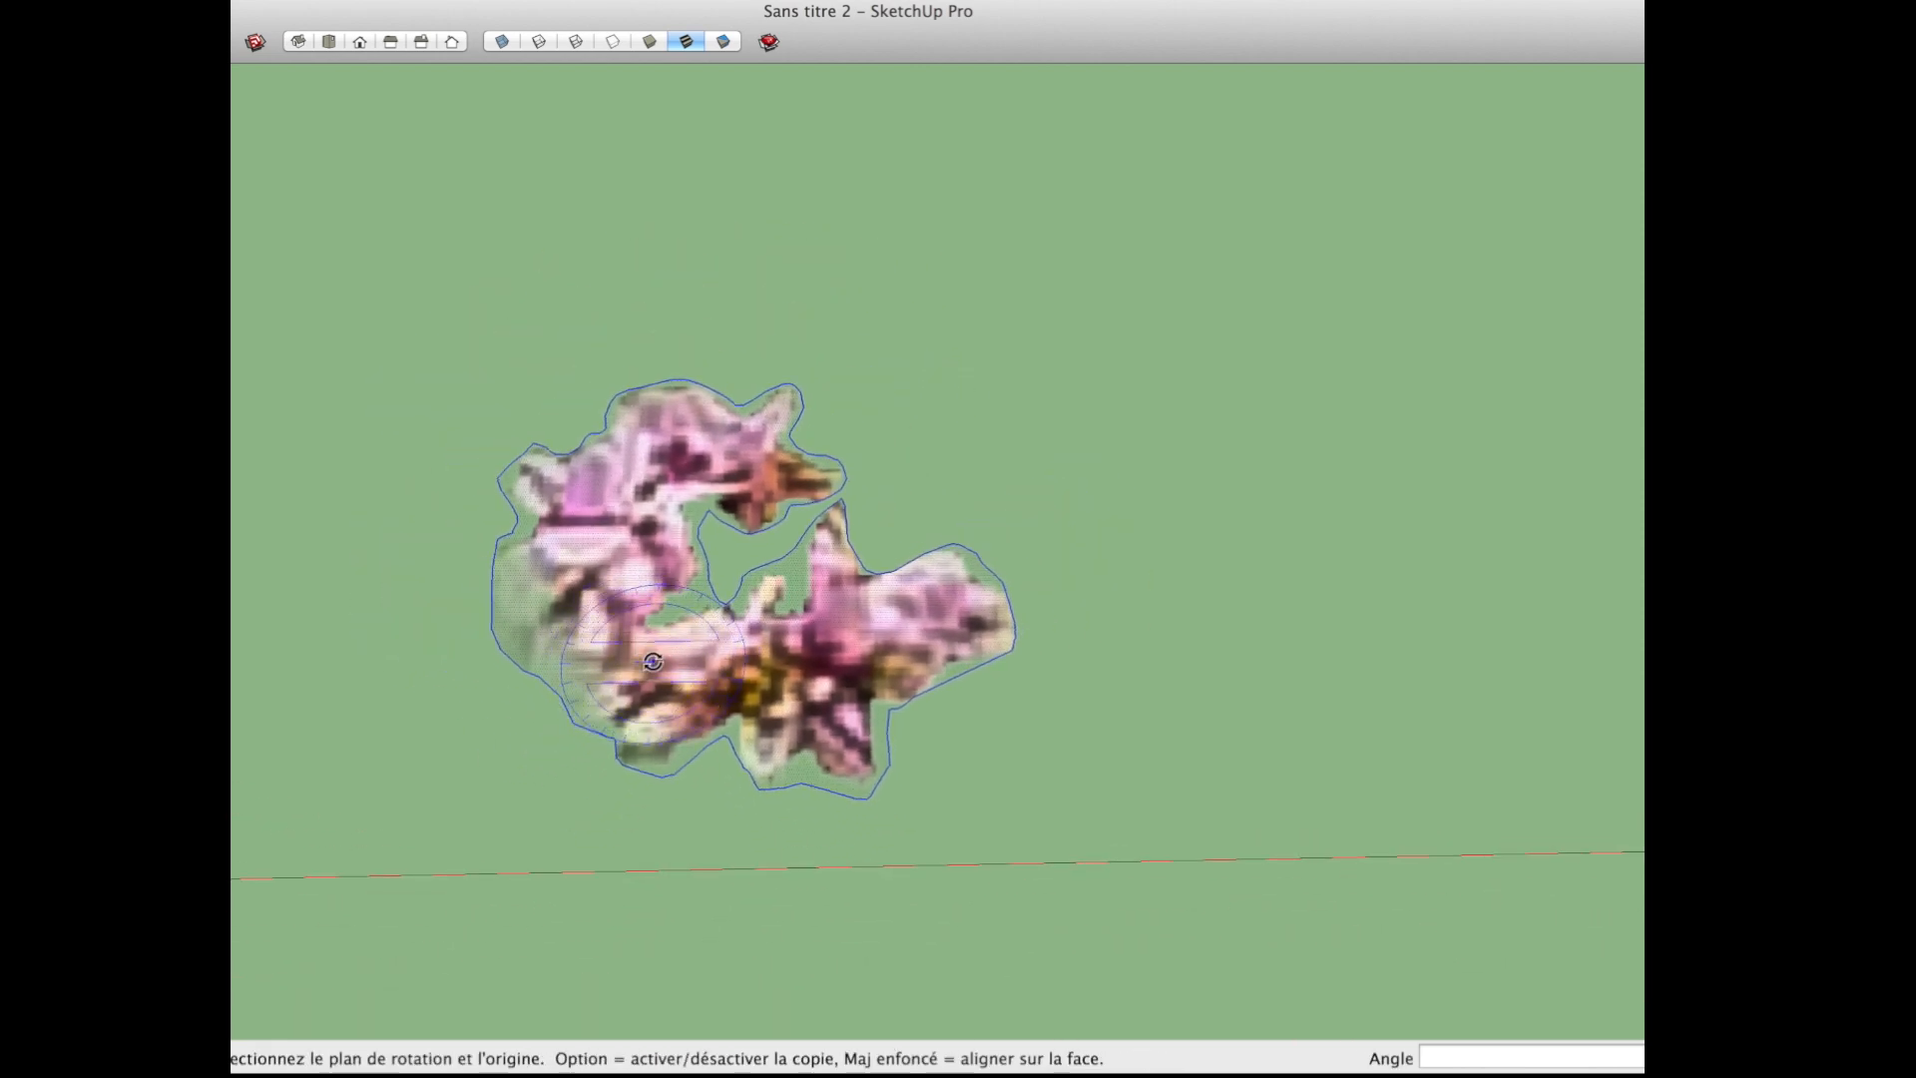
pyautogui.moveTo(652, 662); pyautogui.dragTo(757, 663)
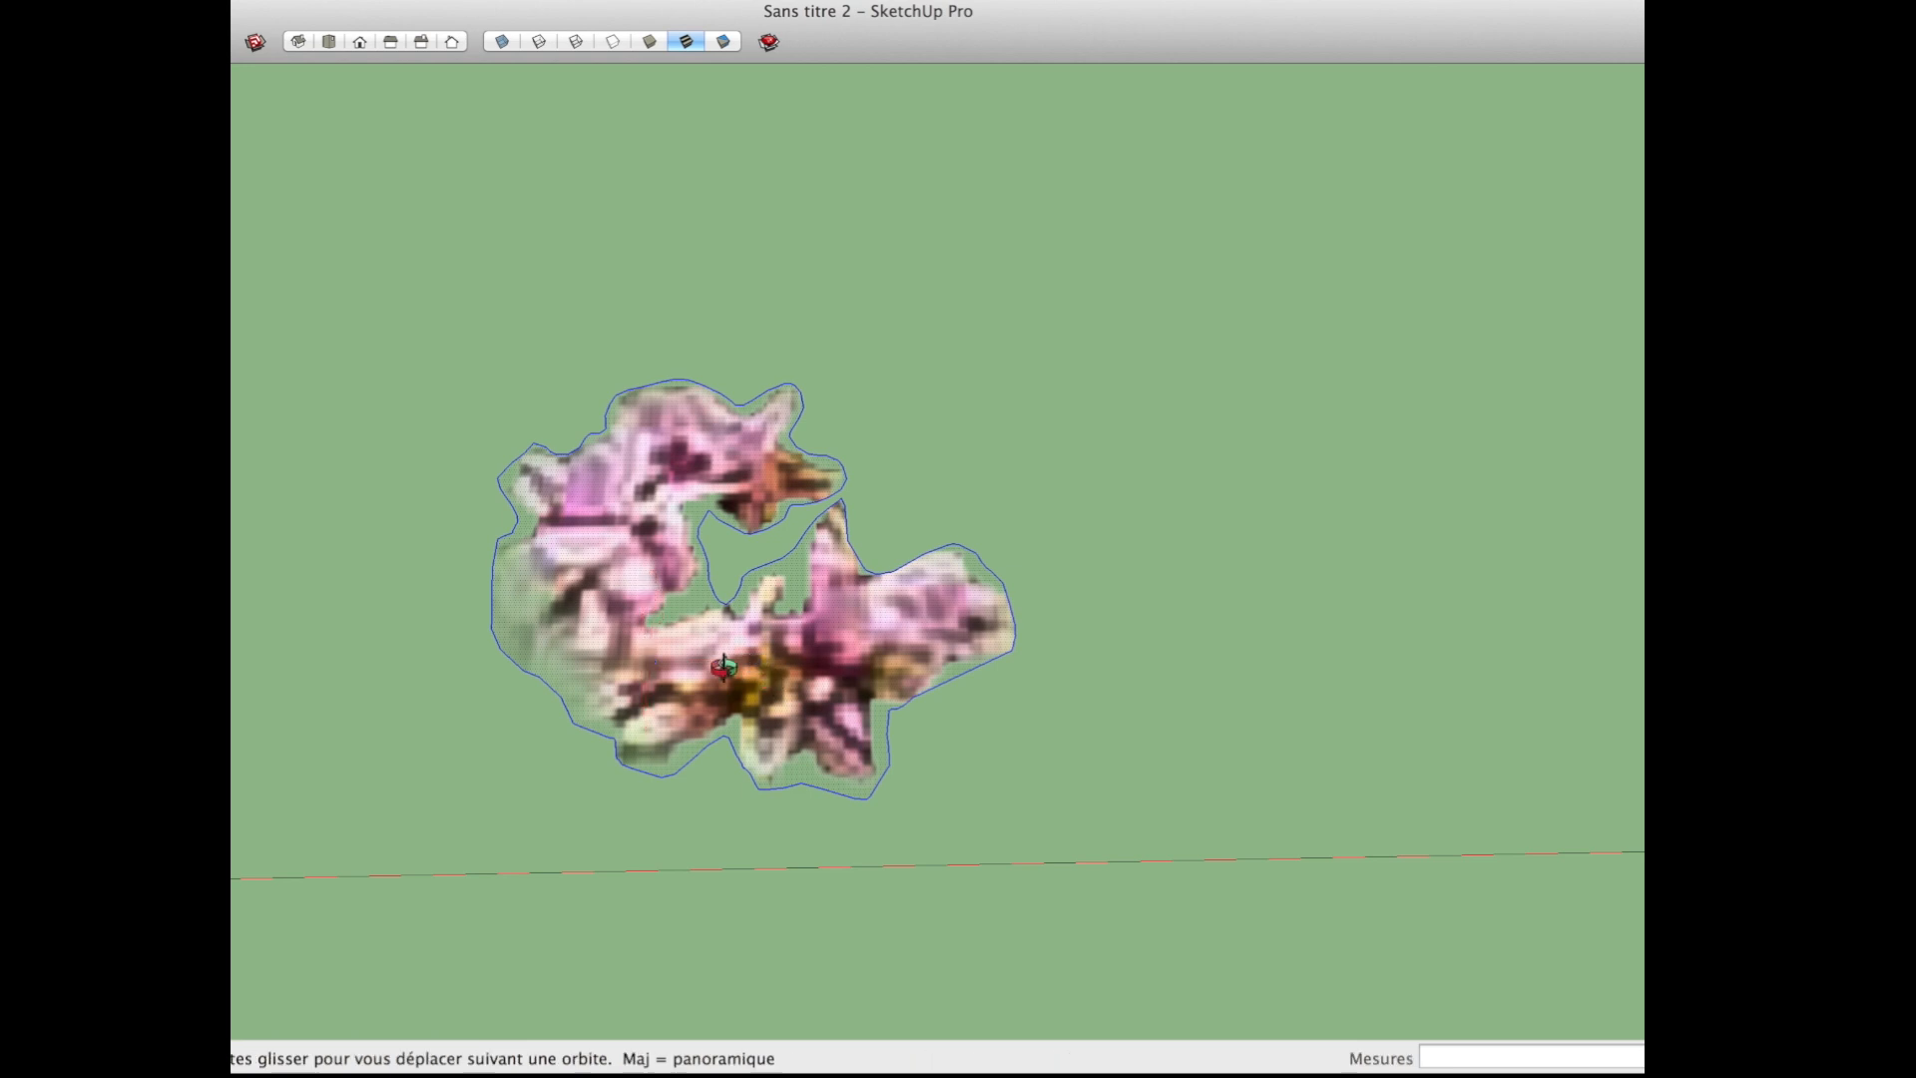
pyautogui.moveTo(758, 663); pyautogui.dragTo(570, 519, button='middle')
pyautogui.click(913, 401)
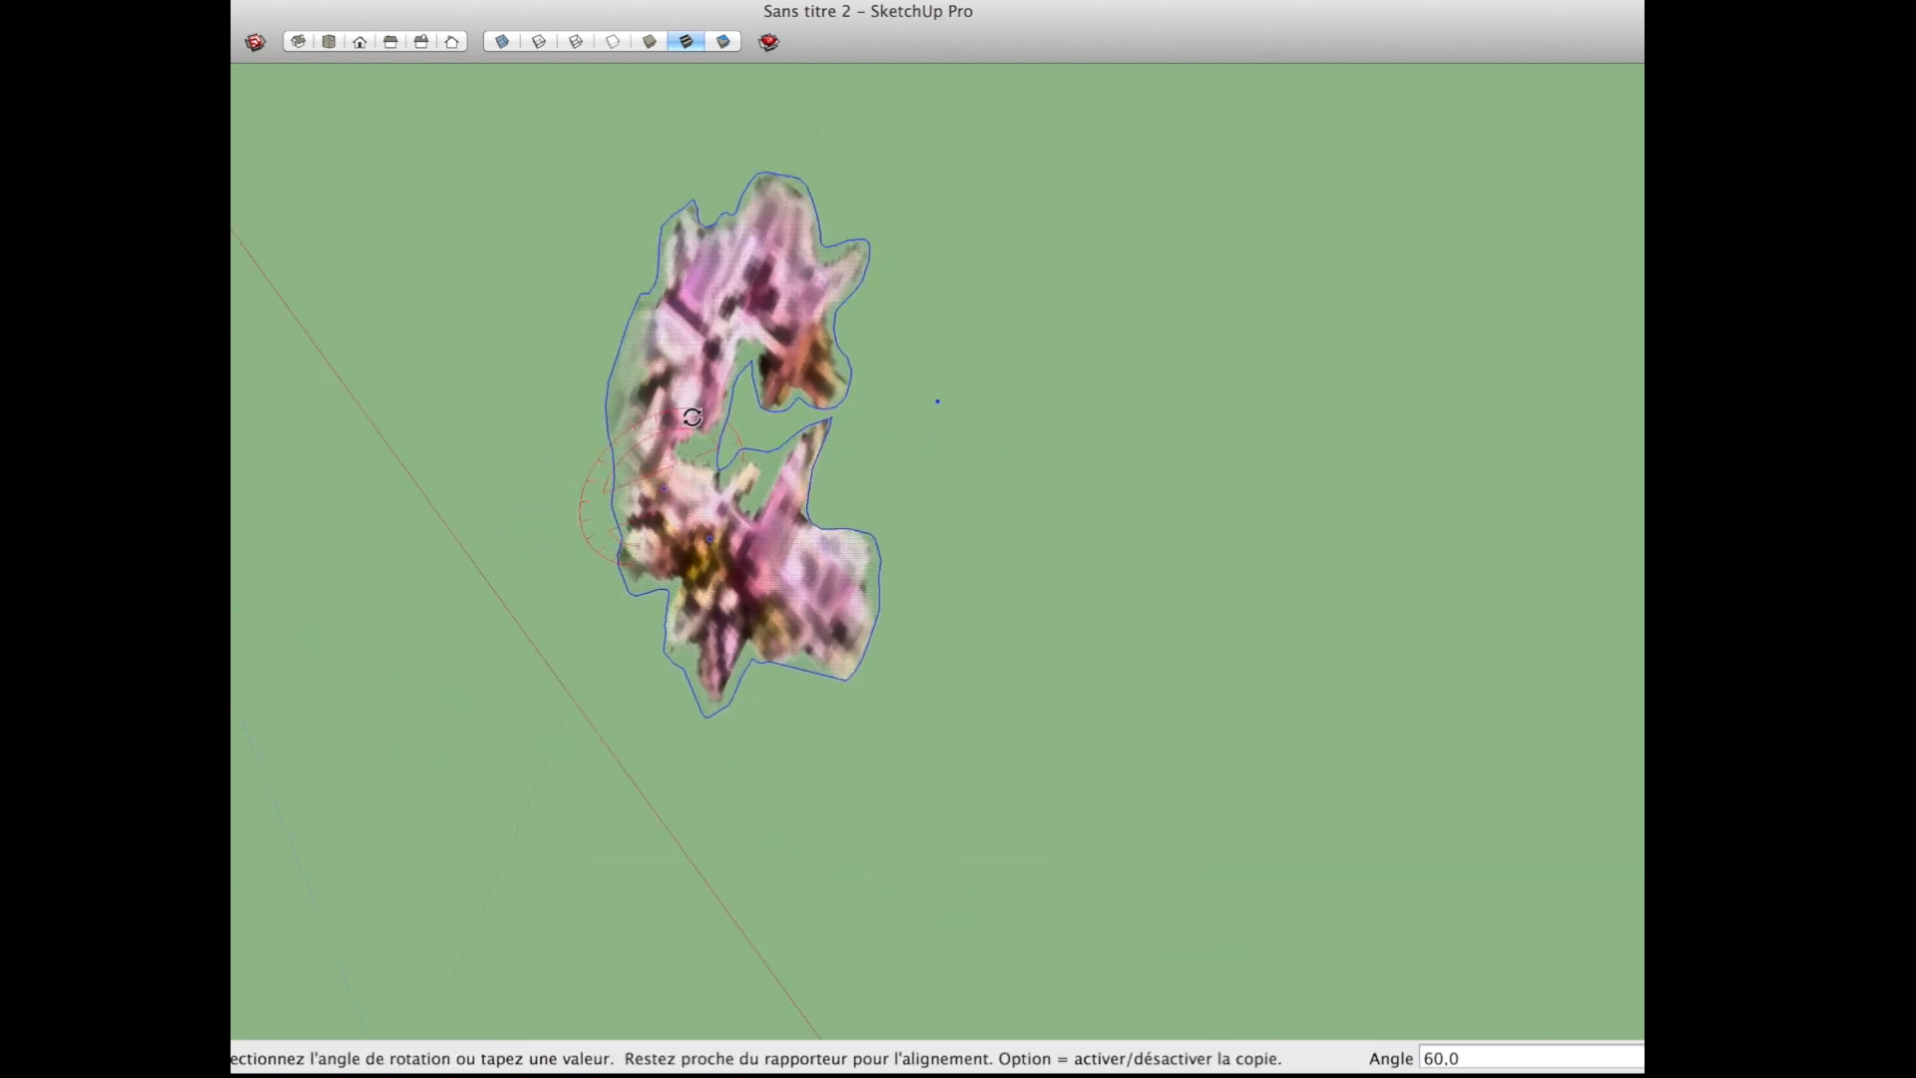
pyautogui.click(660, 417)
# Step: Rotate the tilted blossom again by 45° about the red axis
pyautogui.moveTo(606, 500); pyautogui.dragTo(1039, 415, button='middle')
pyautogui.scroll(-5, 966, 572)
pyautogui.scroll(-5, 966, 573)
pyautogui.moveTo(1044, 590); pyautogui.dragTo(574, 562, button='middle')
pyautogui.scroll(5, 1018, 594)
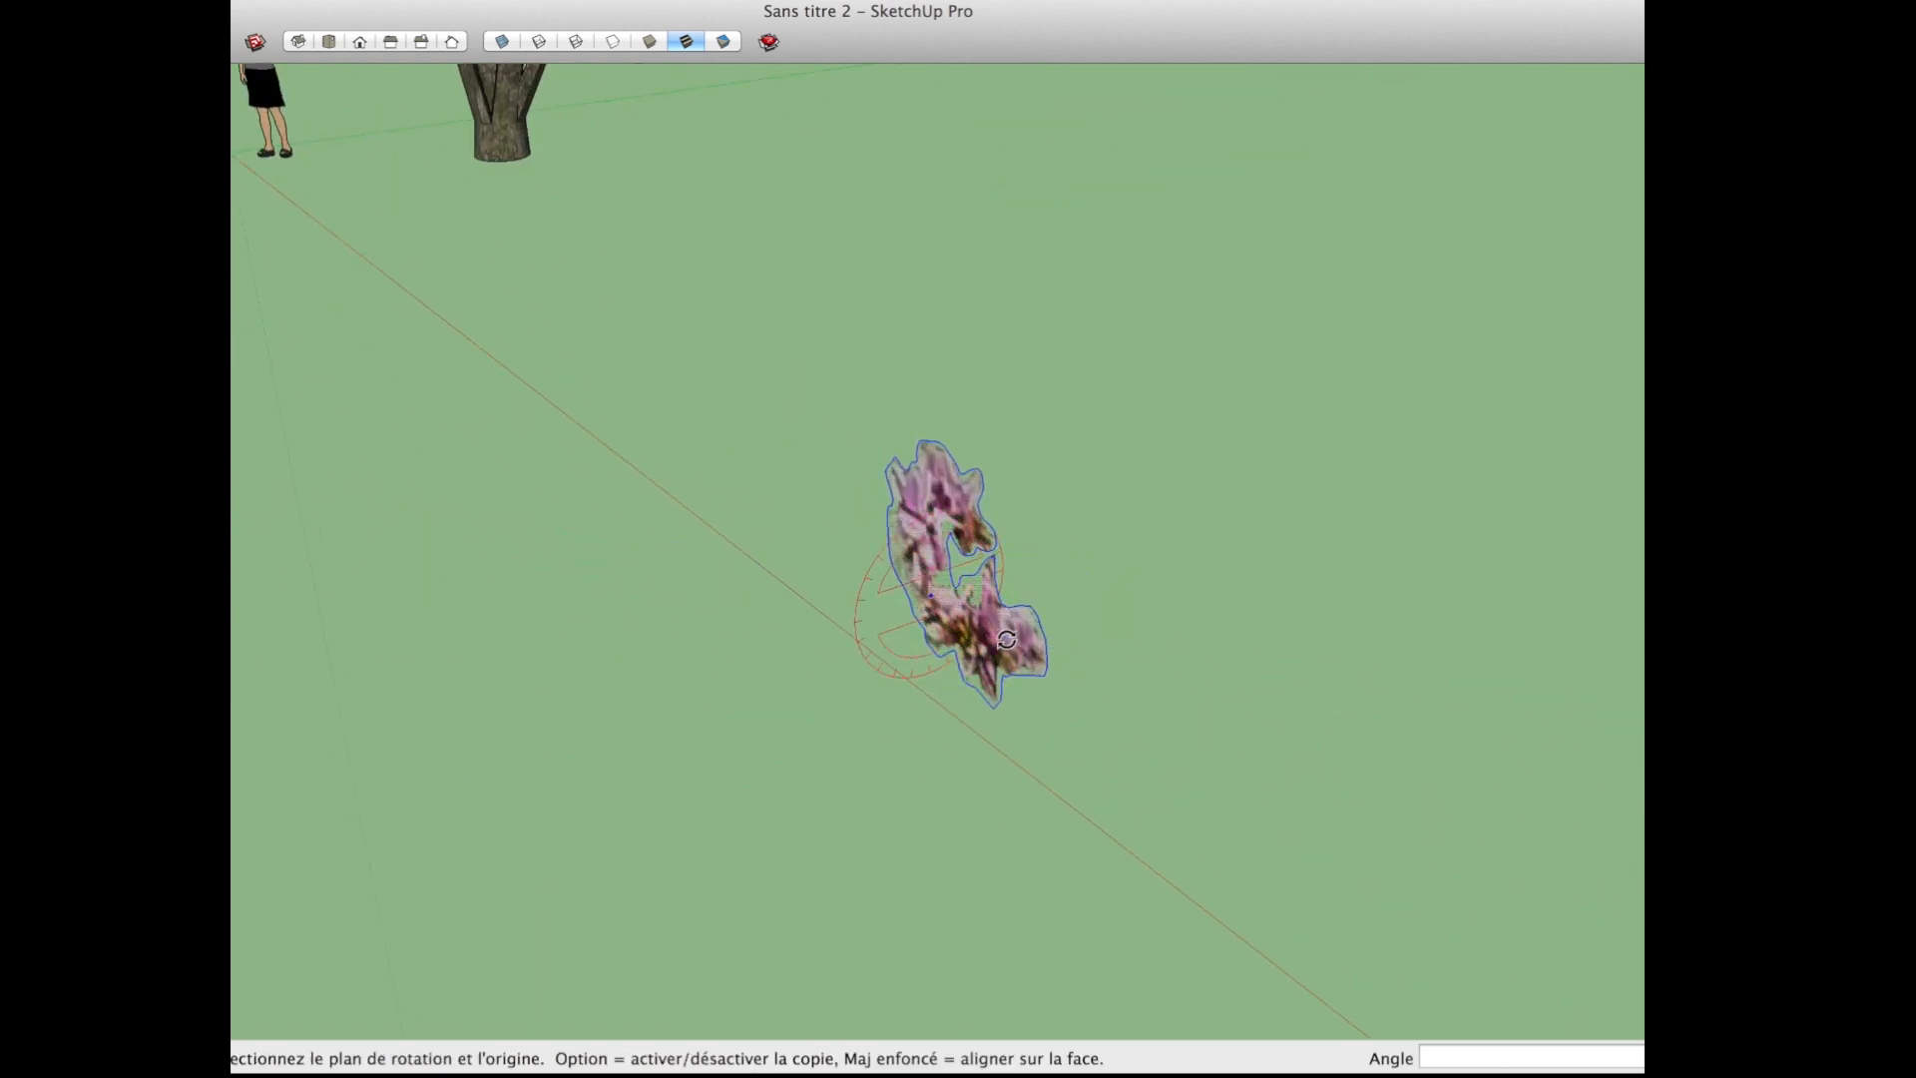
pyautogui.click(965, 624)
pyautogui.click(930, 536)
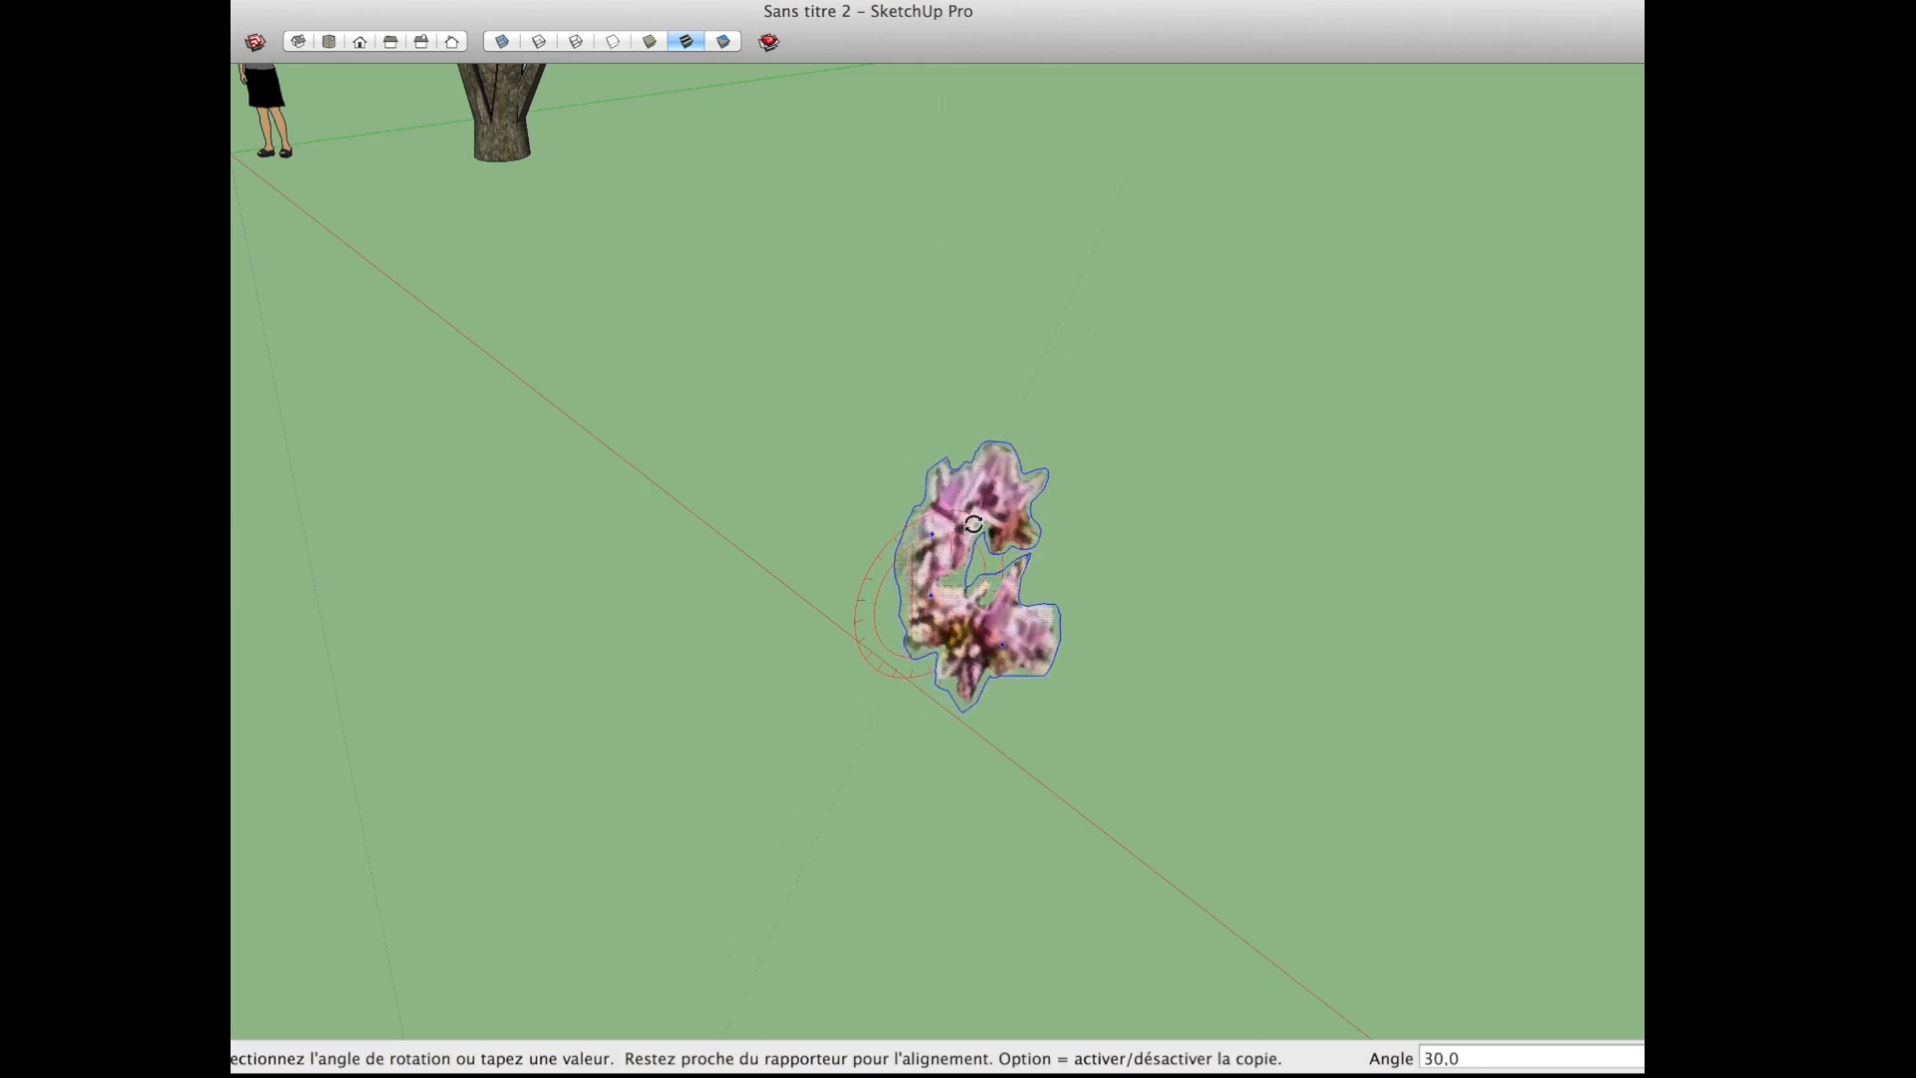
pyautogui.click(984, 521)
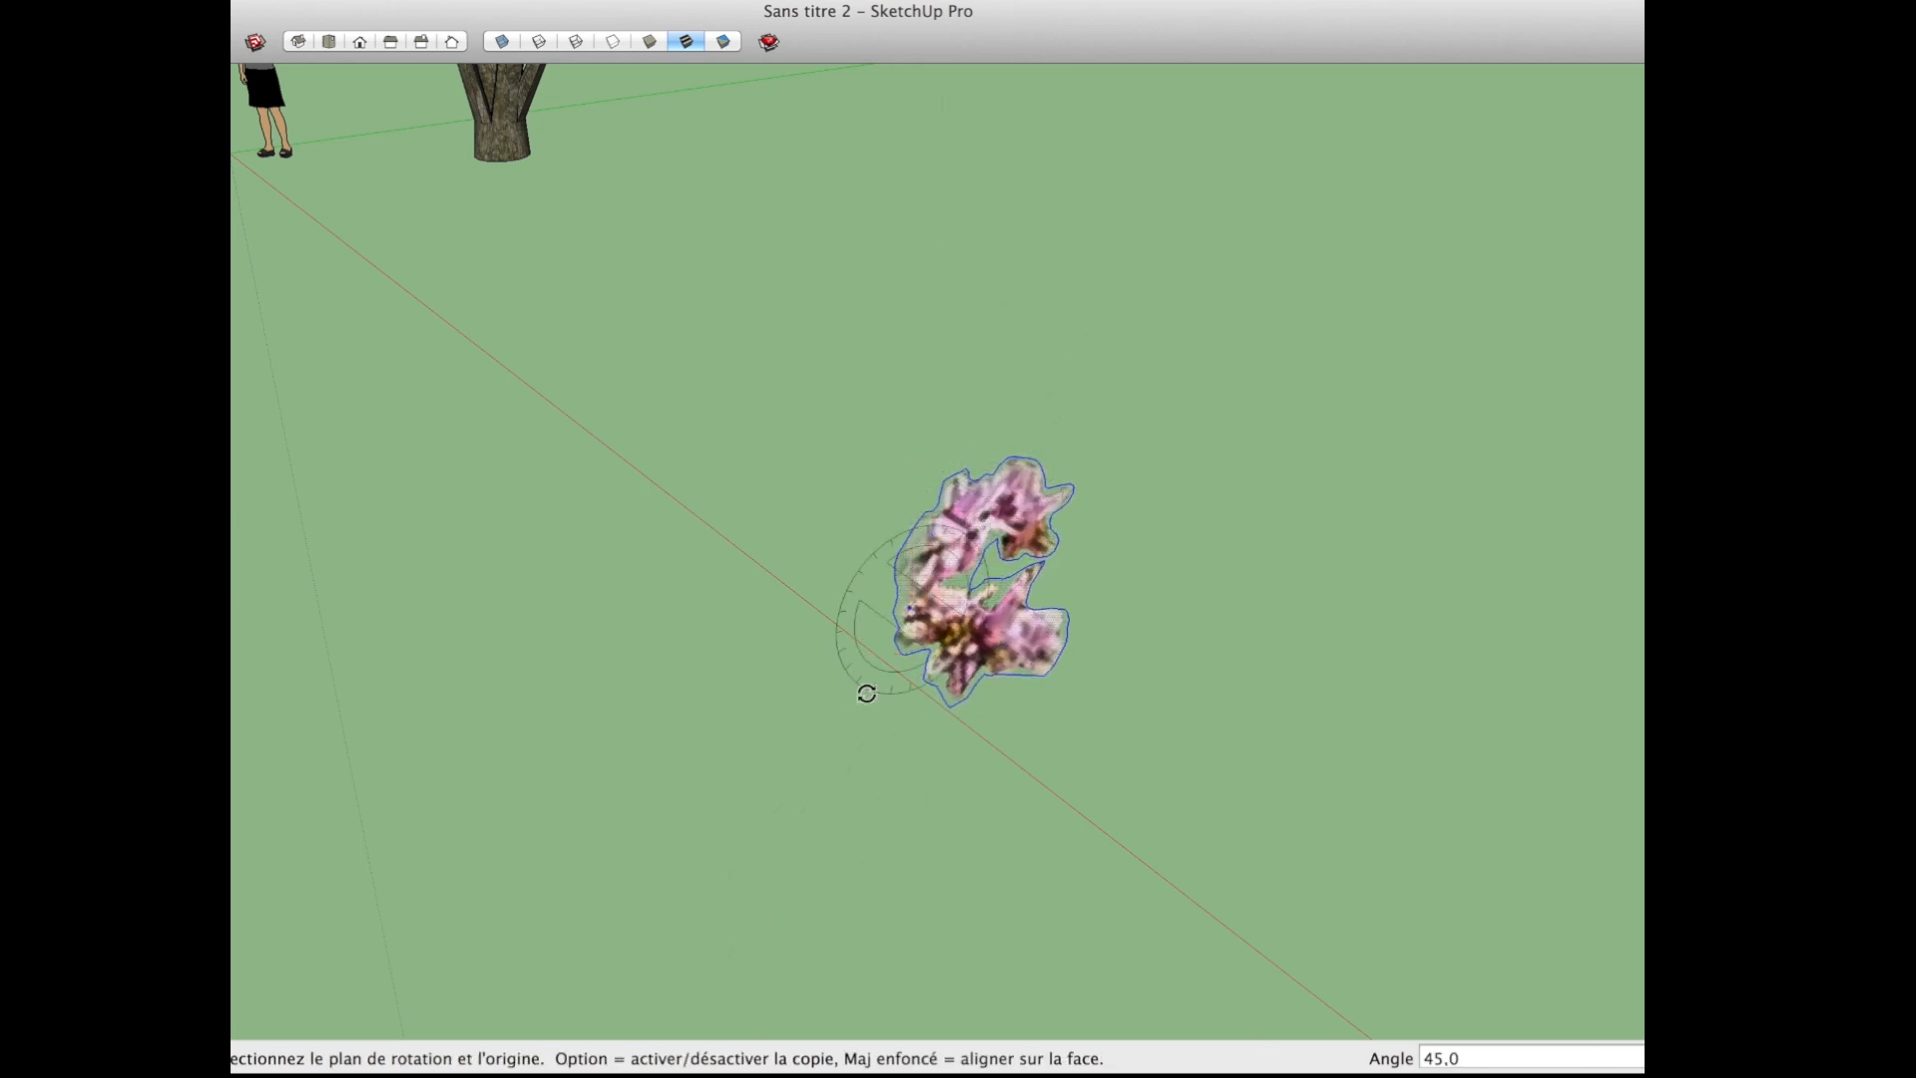
# Step: Copy the selected blossom along the red axis, placing the duplicate about 1.51 m from the original
pyautogui.press('m')
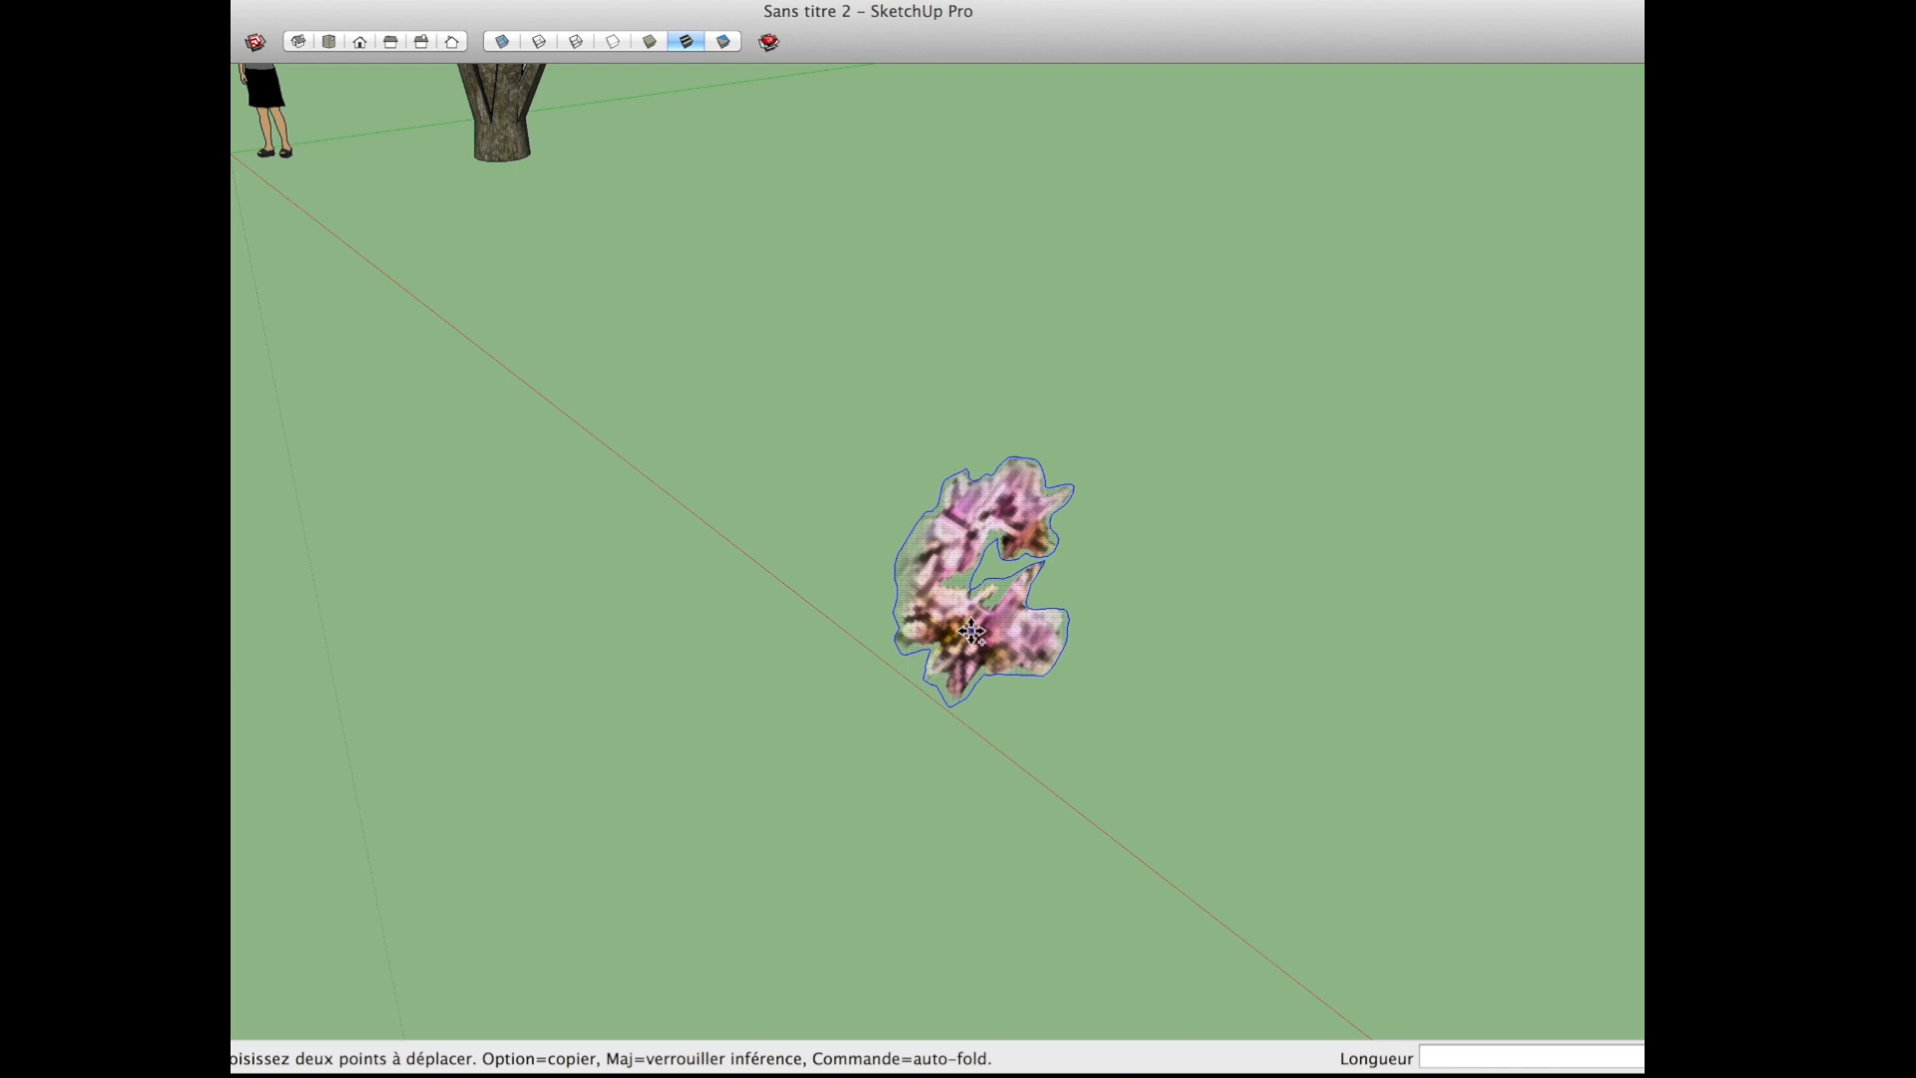
pyautogui.keyDown('alt'); pyautogui.click(971, 631); pyautogui.keyUp('alt')
pyautogui.click(1176, 775)
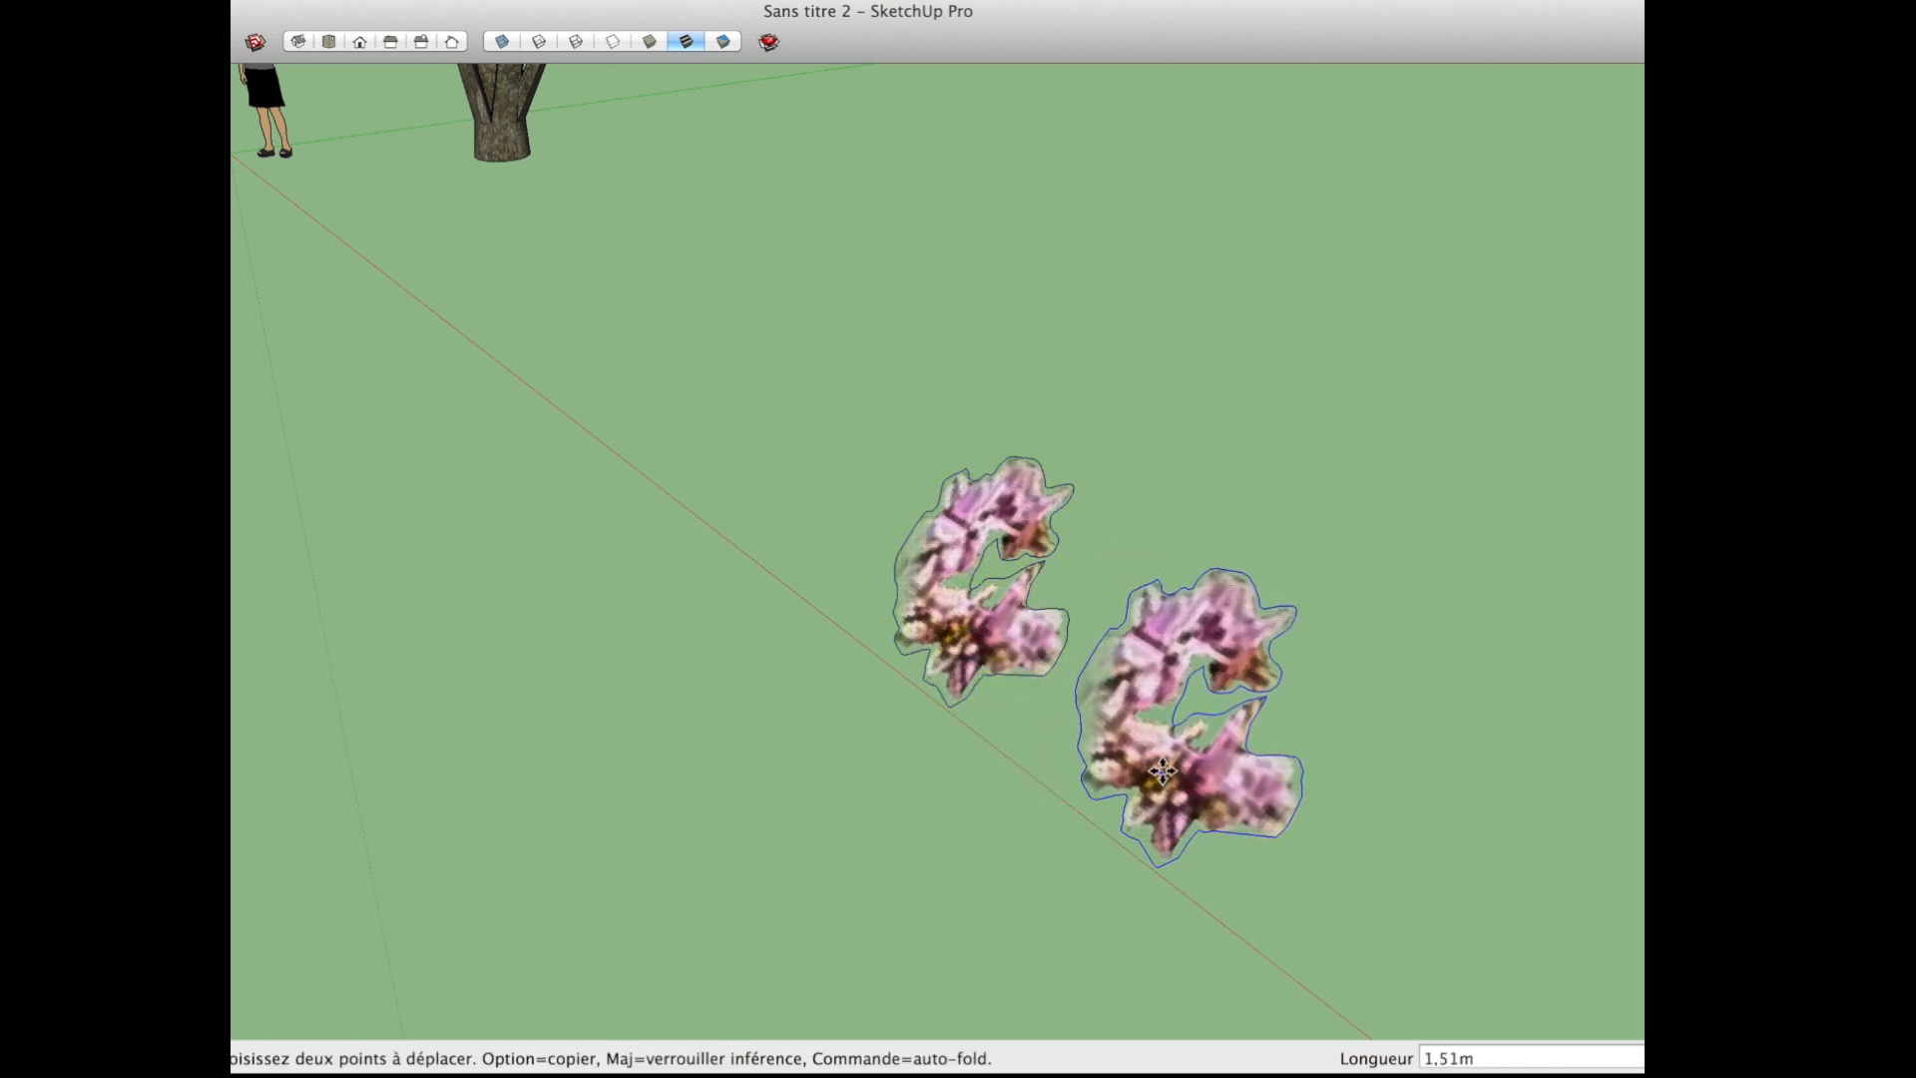
# Step: Rotate the copied blossom by 30° about the red axis
pyautogui.press('q')
pyautogui.click(1205, 758)
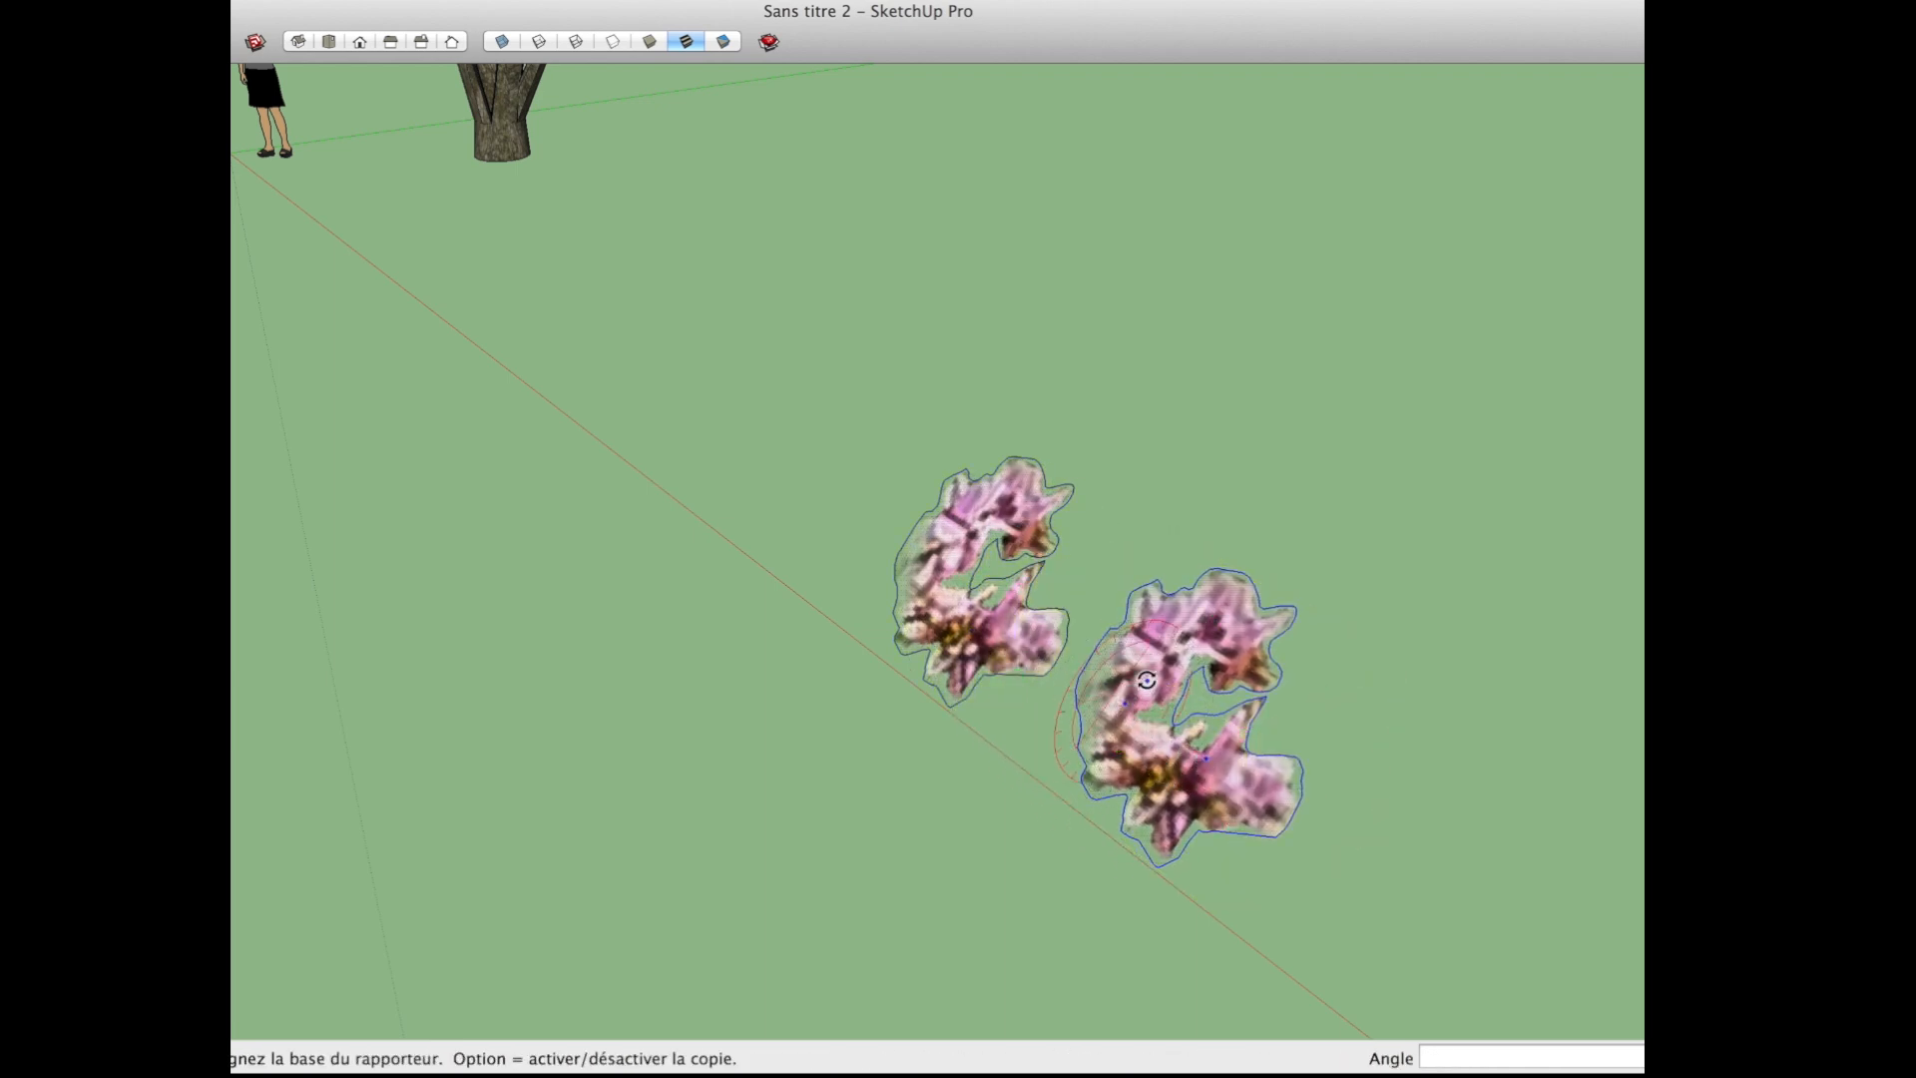
pyautogui.click(1167, 685)
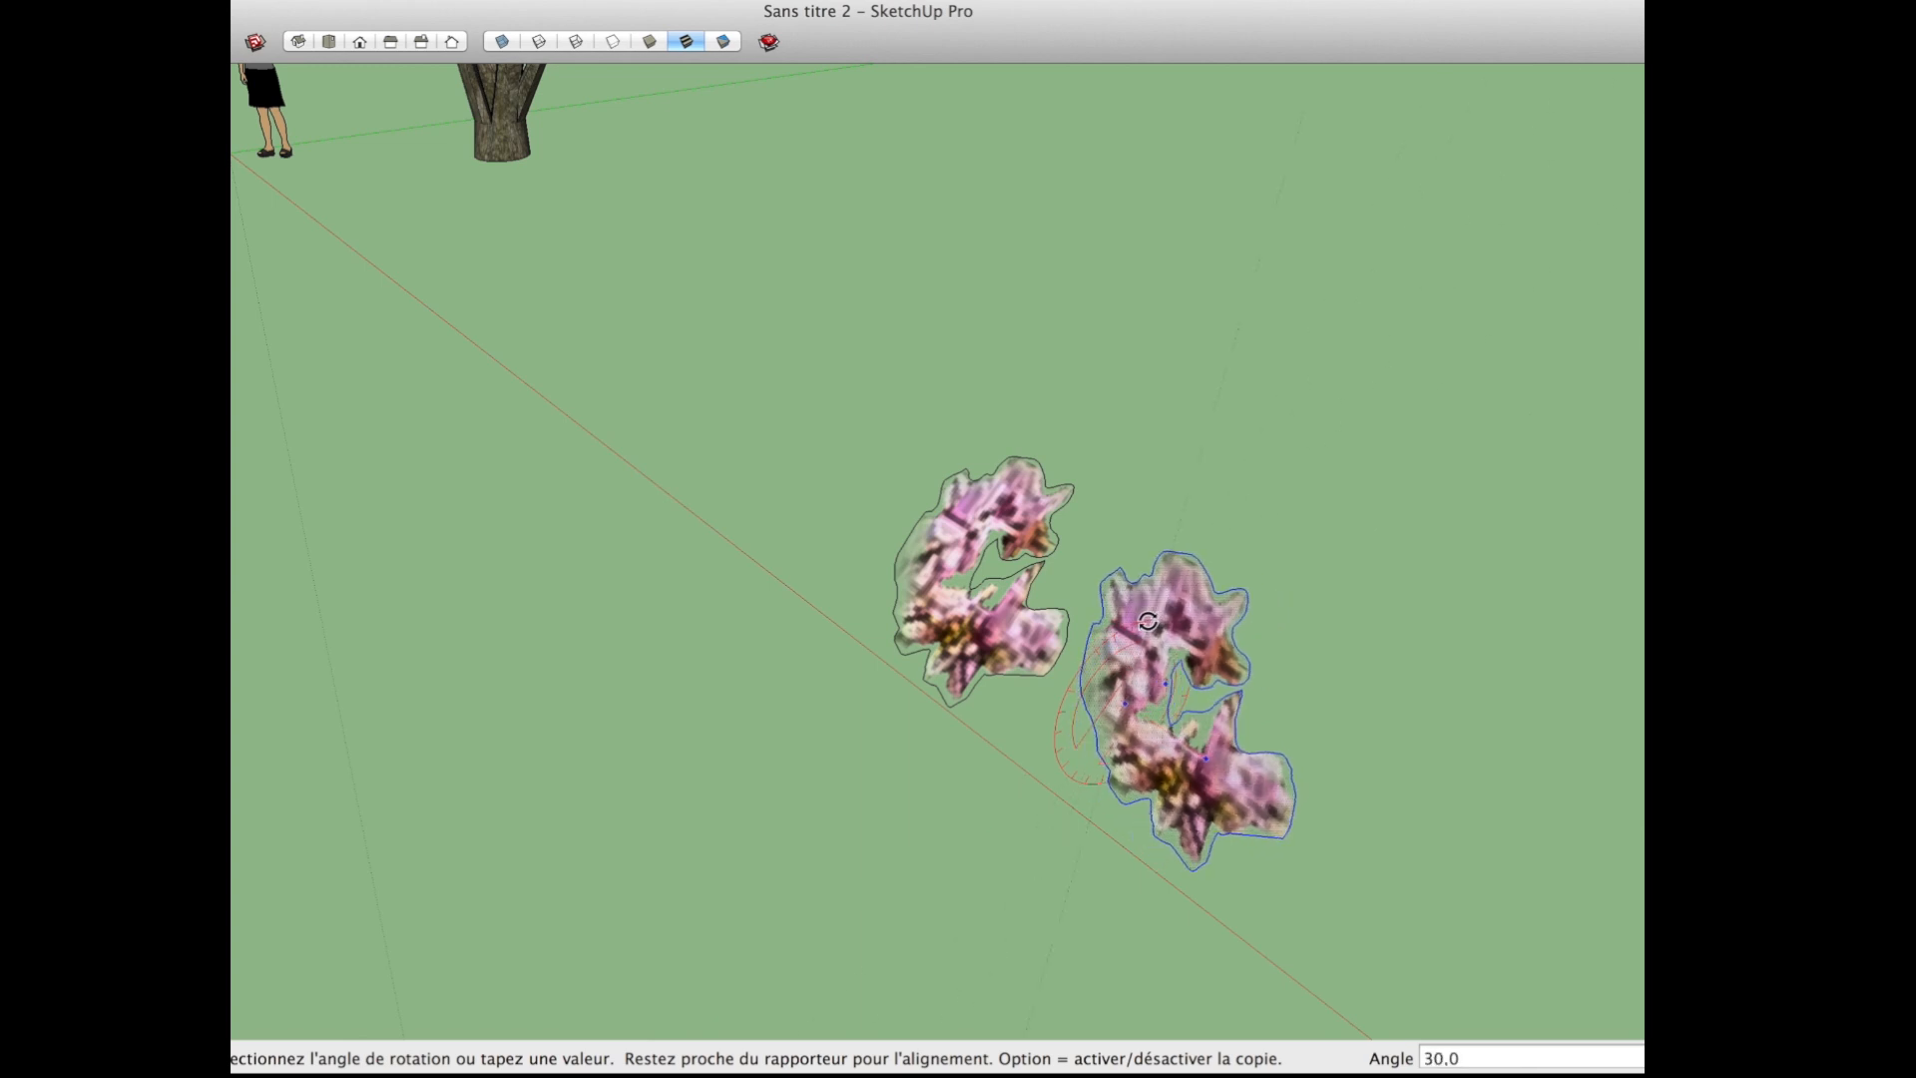
pyautogui.click(1143, 649)
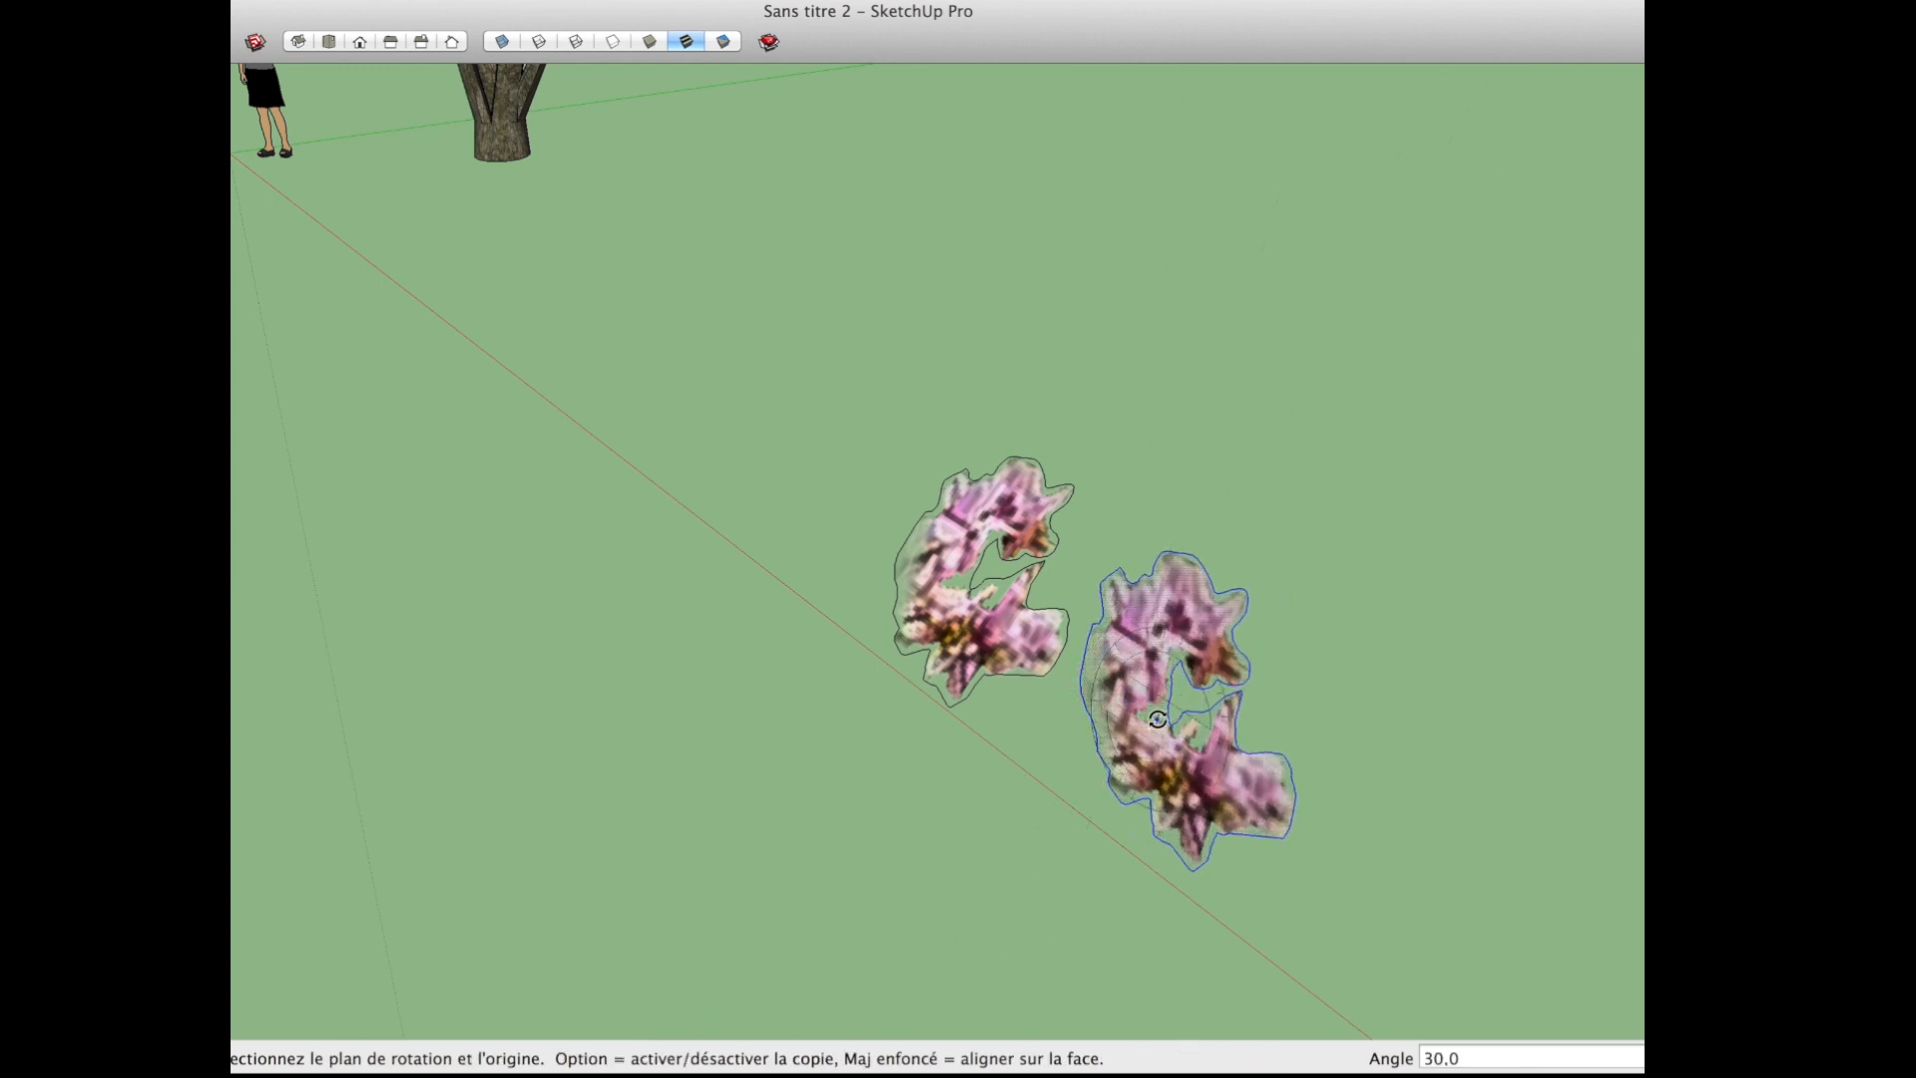
# Step: Try to rotate the copied blossom about the blue axis
pyautogui.click(1137, 749)
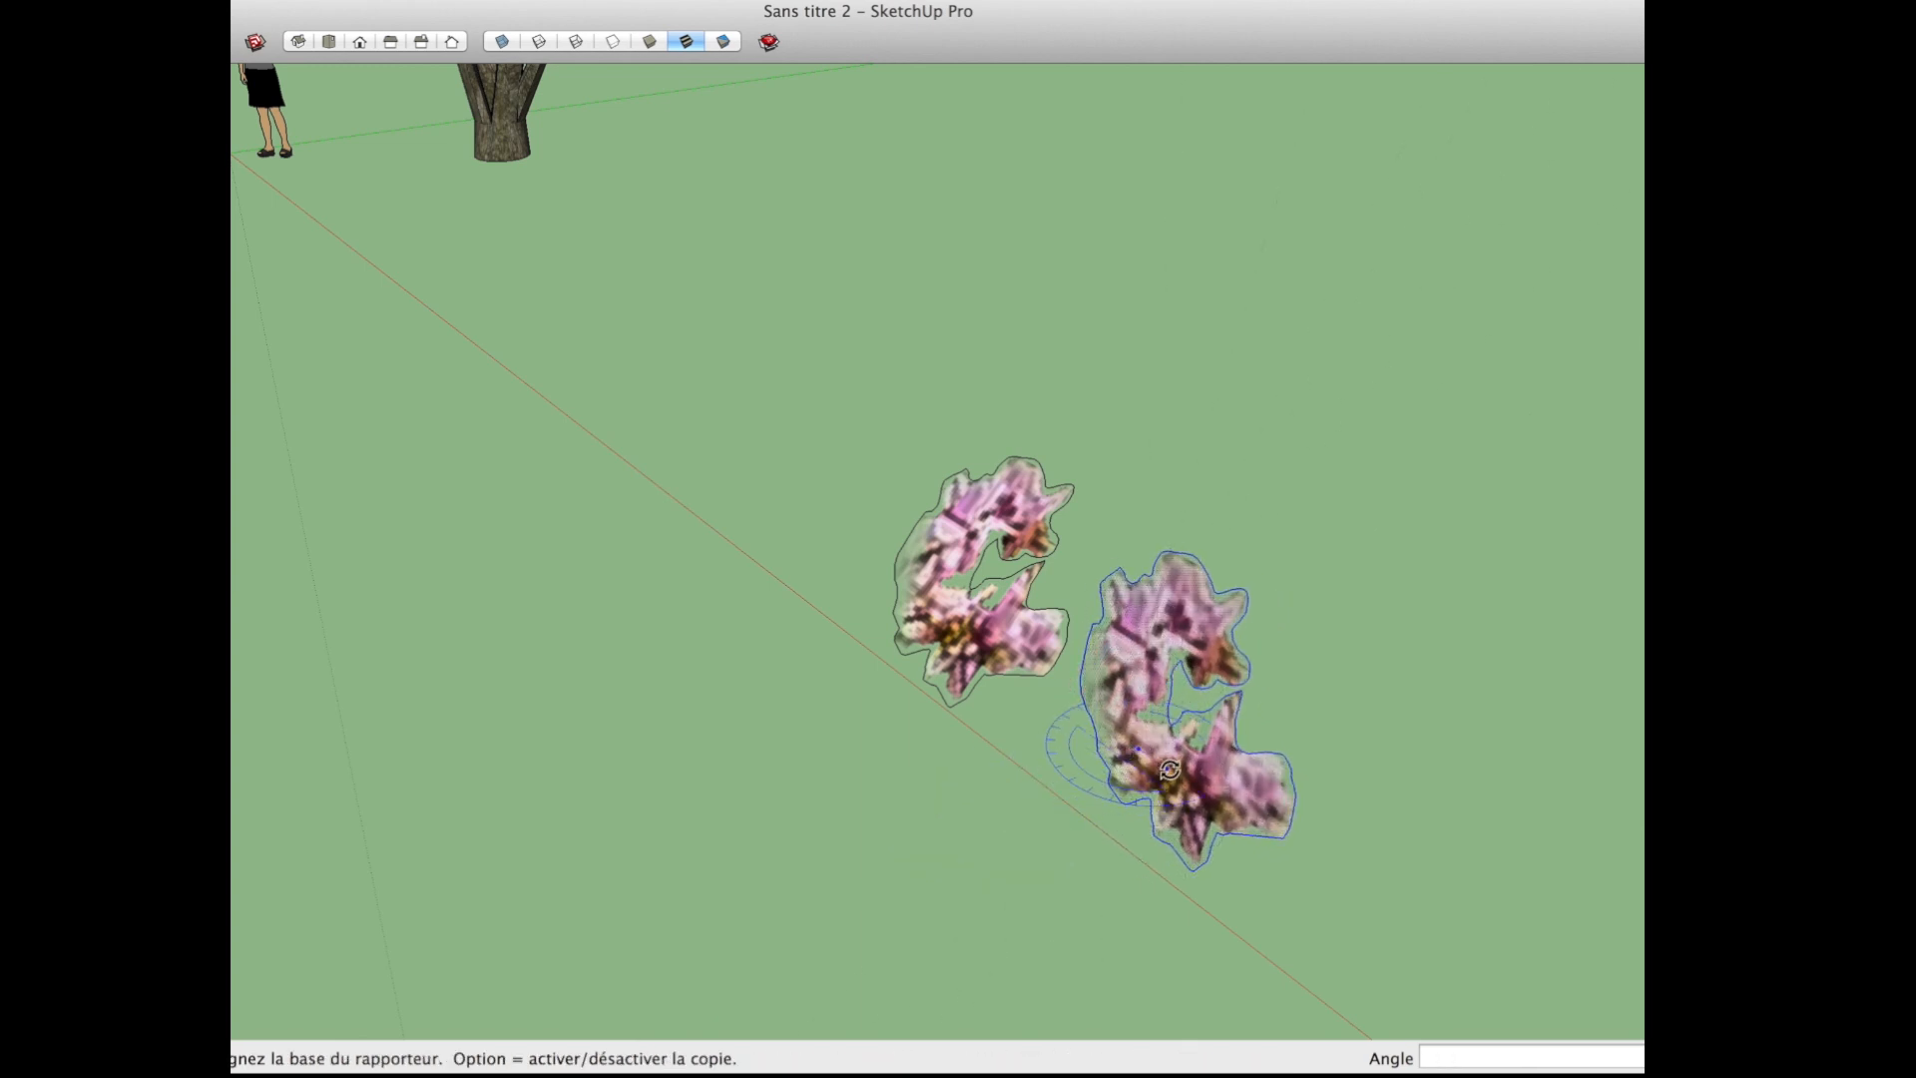
pyautogui.click(1169, 771)
pyautogui.click(1204, 747)
pyautogui.press('space')
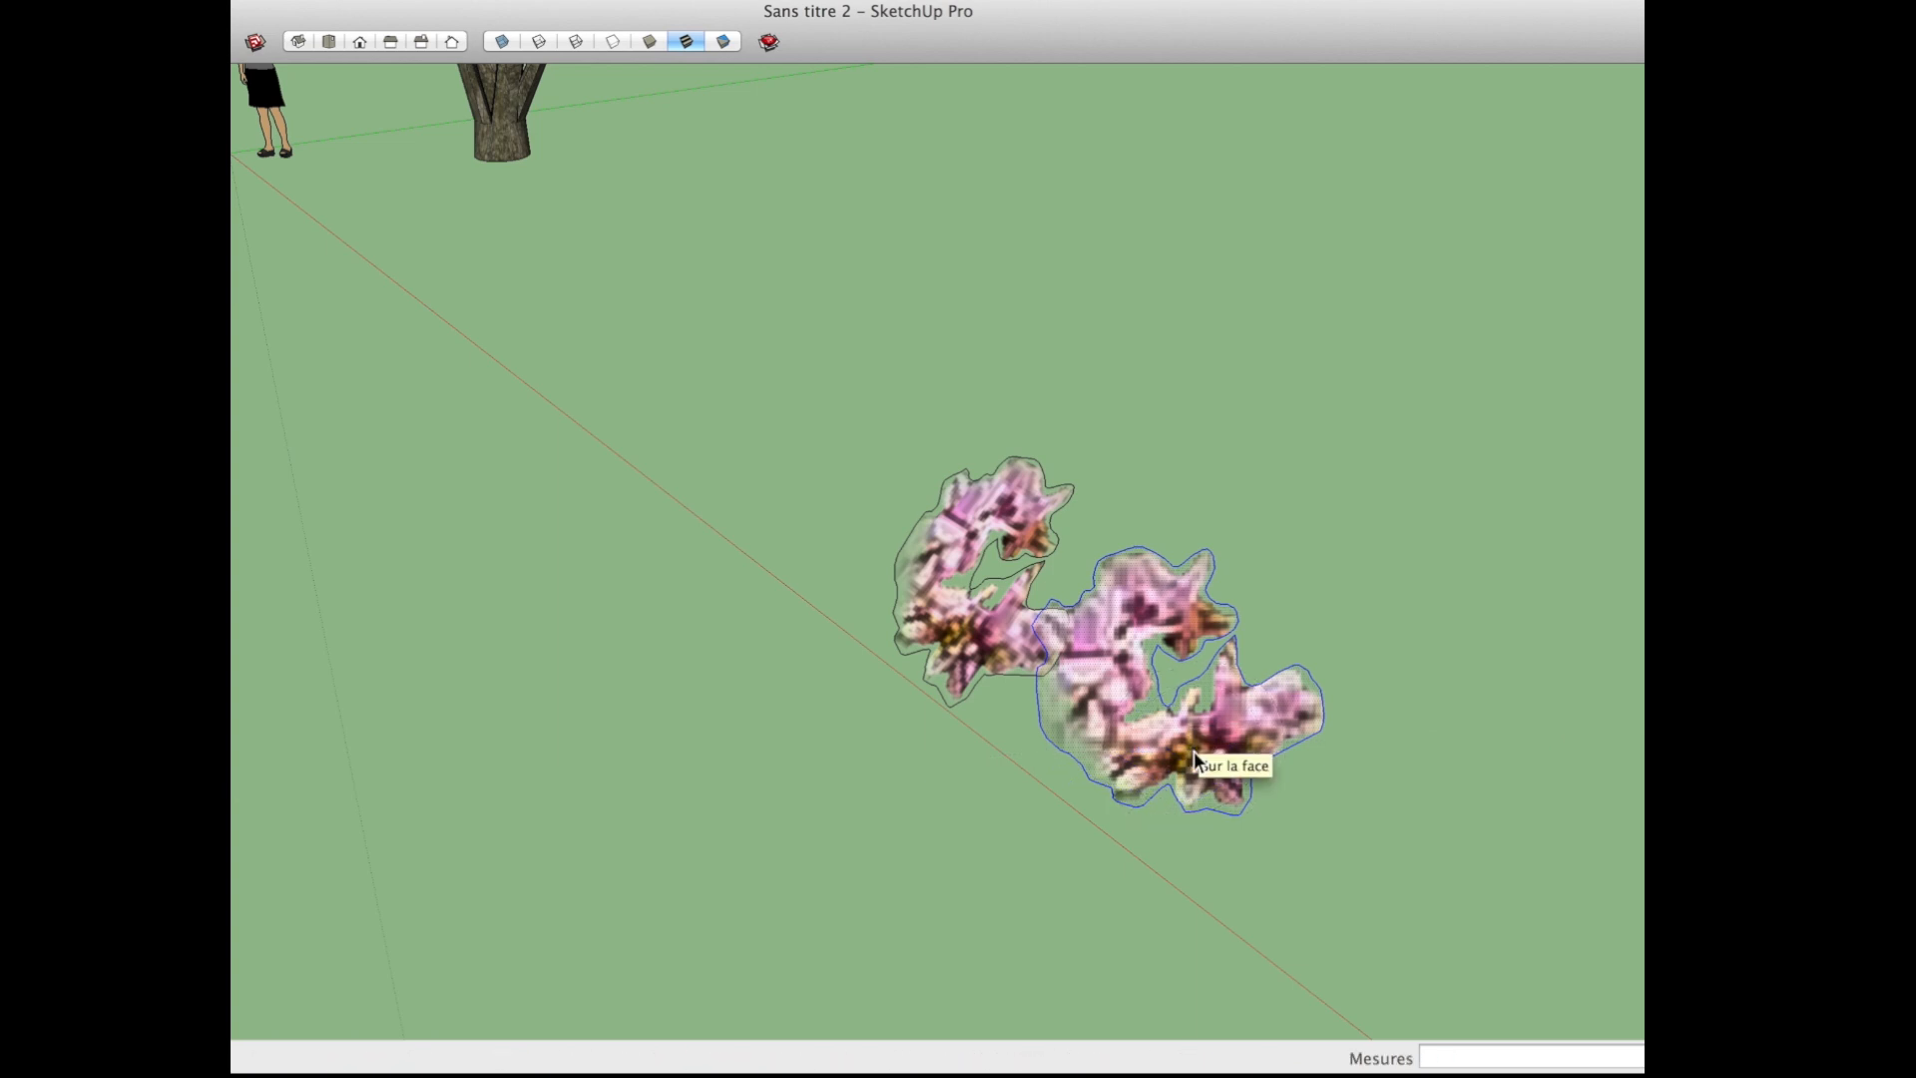
# Step: Mirror the copied blossom by scaling it through its opposite side, and move it about 1.54 m to sit beside the original
pyautogui.press('s')
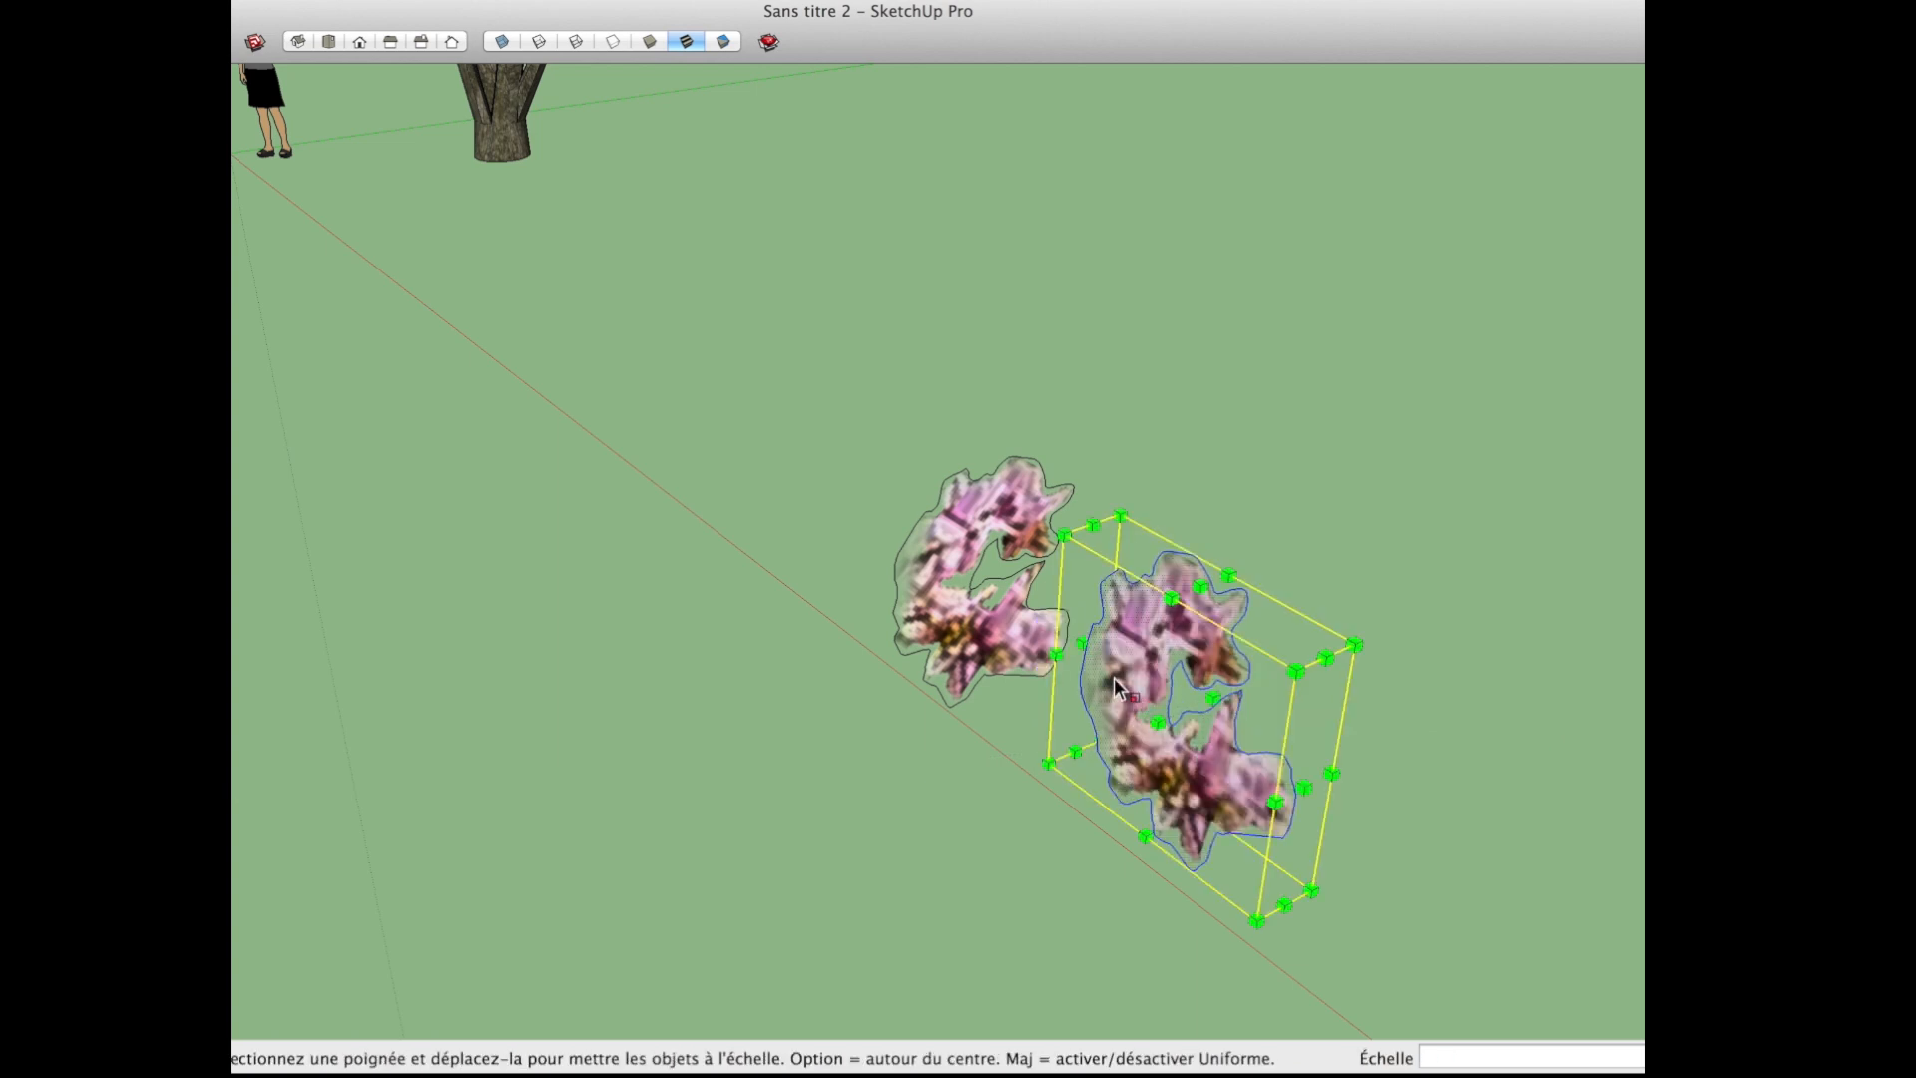
pyautogui.moveTo(1084, 644); pyautogui.dragTo(1177, 717)
pyautogui.press('m')
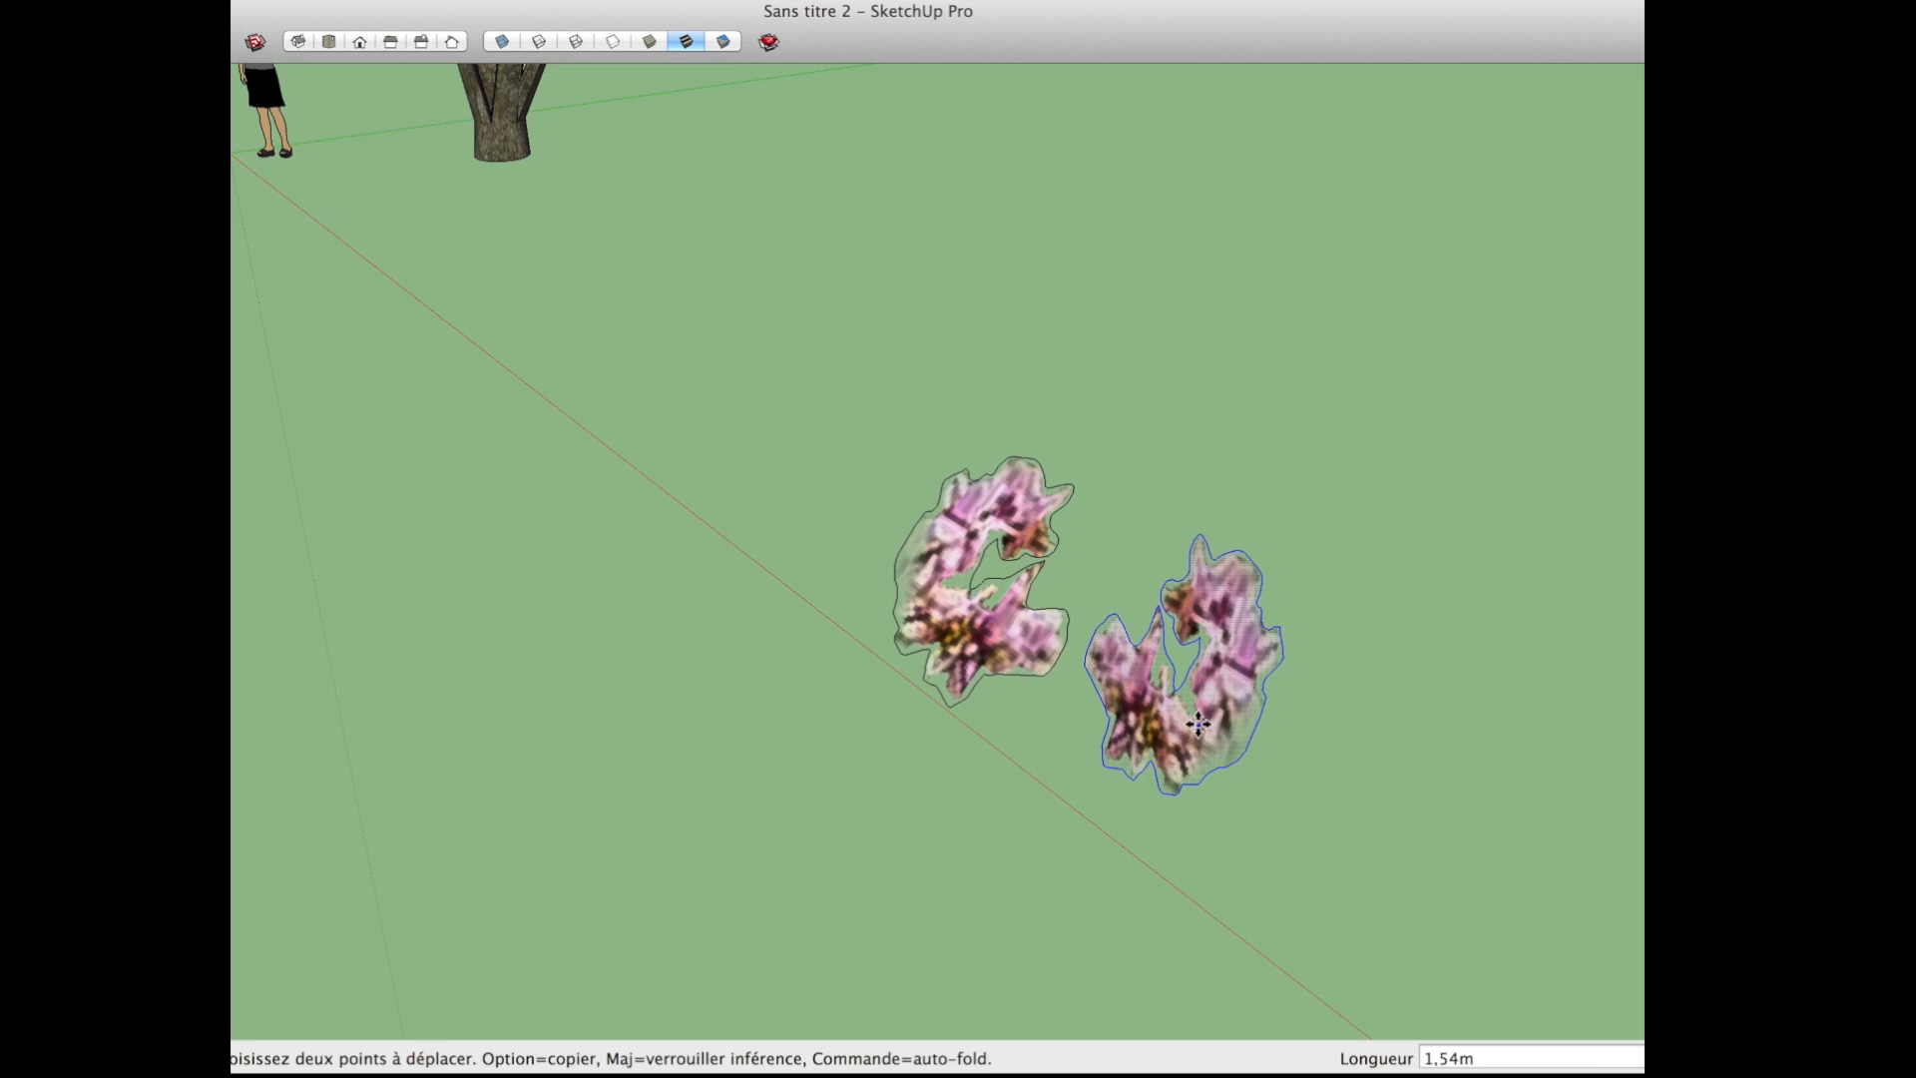
# Step: Select the outline edges of the original blossom and hide them
pyautogui.press('space')
pyautogui.moveTo(1177, 716); pyautogui.dragTo(1010, 682, button='middle')
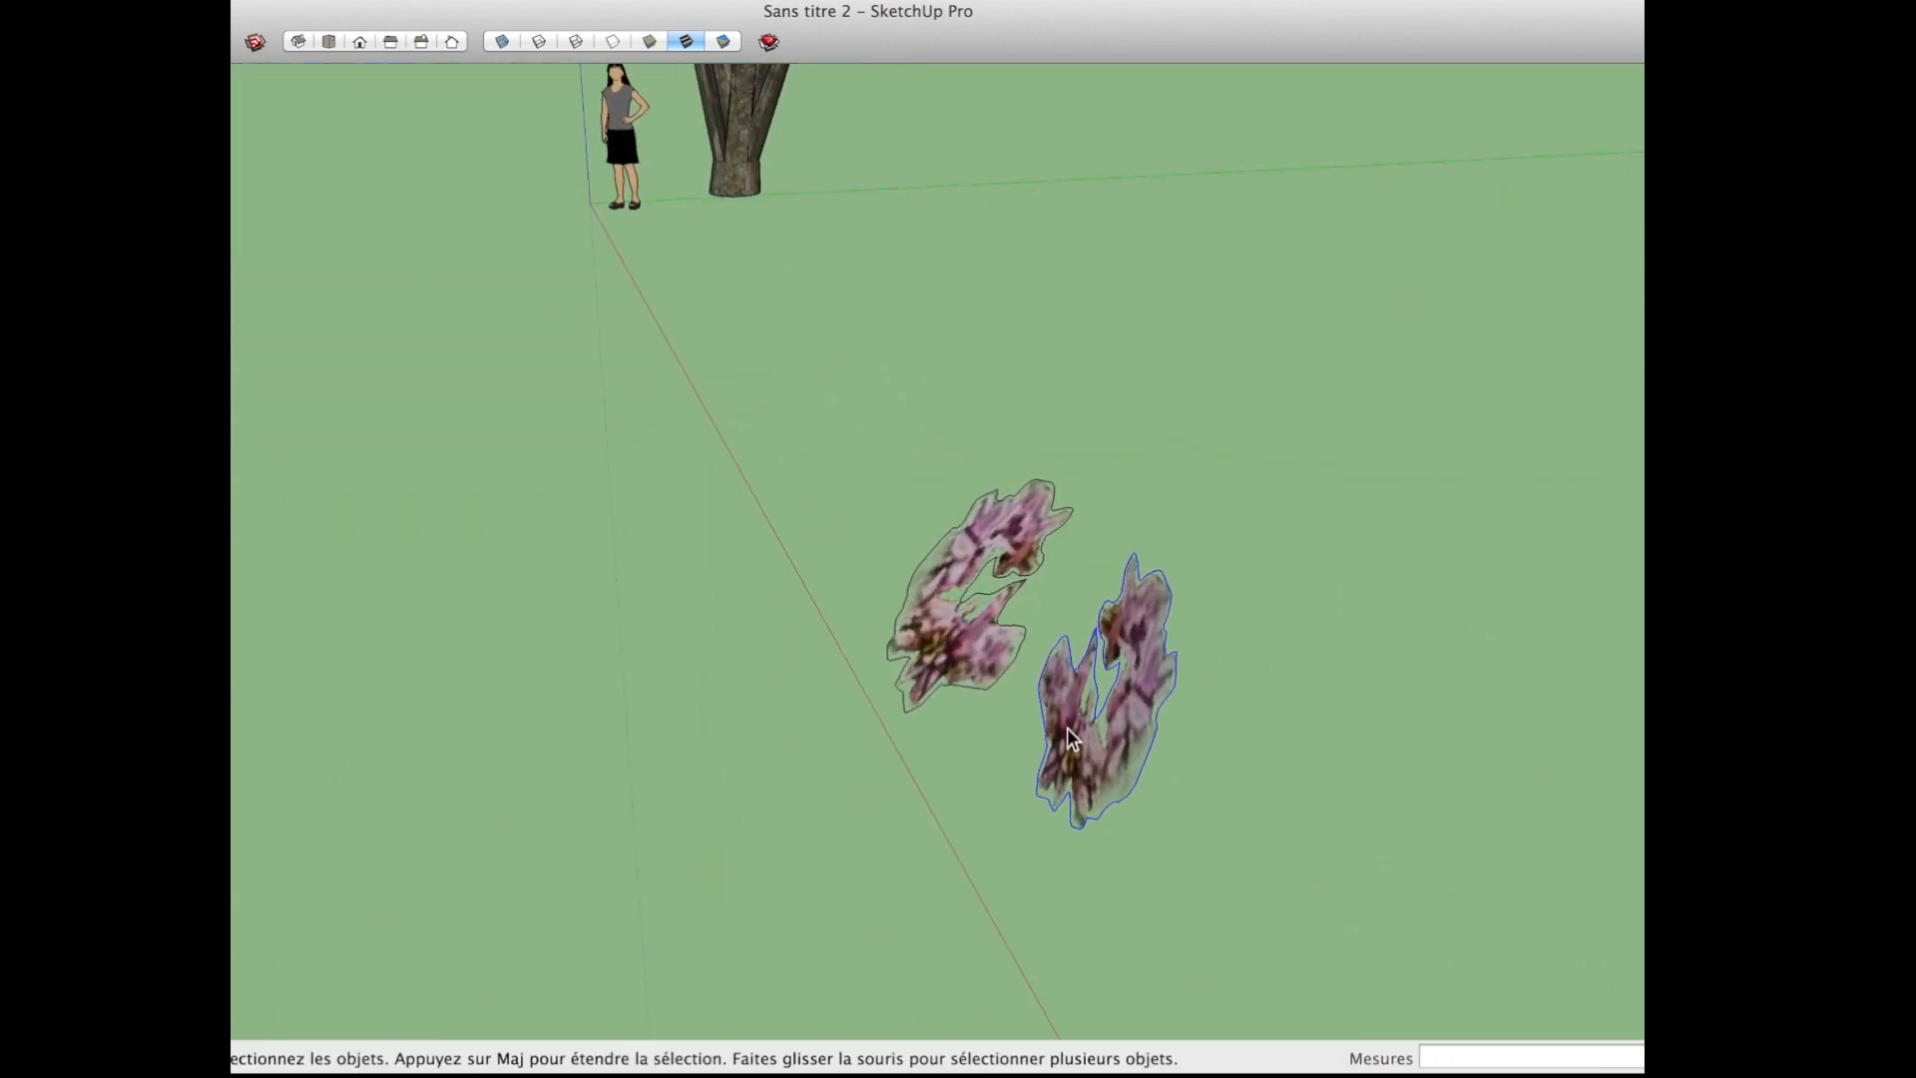
pyautogui.scroll(2, 1010, 682)
pyautogui.moveTo(914, 631); pyautogui.dragTo(1614, 206, button='middle')
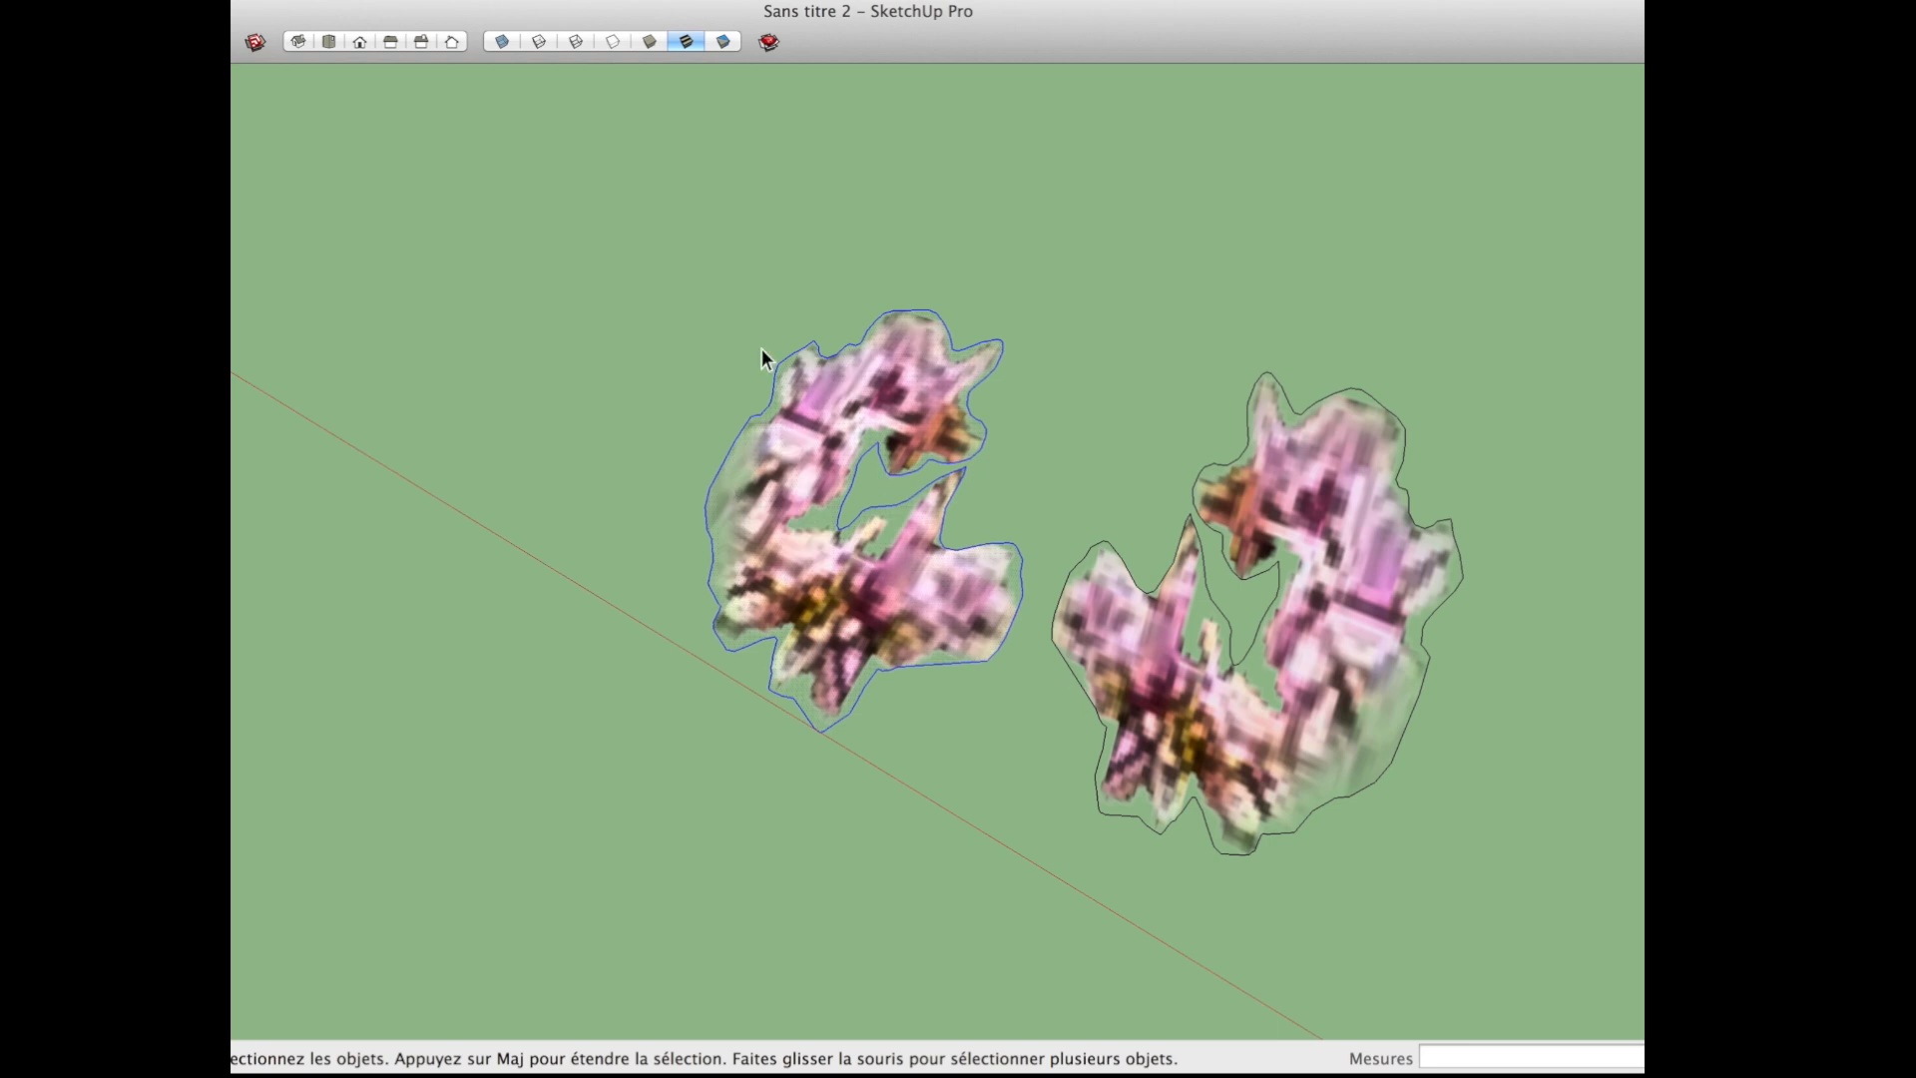
pyautogui.click(372, 0)
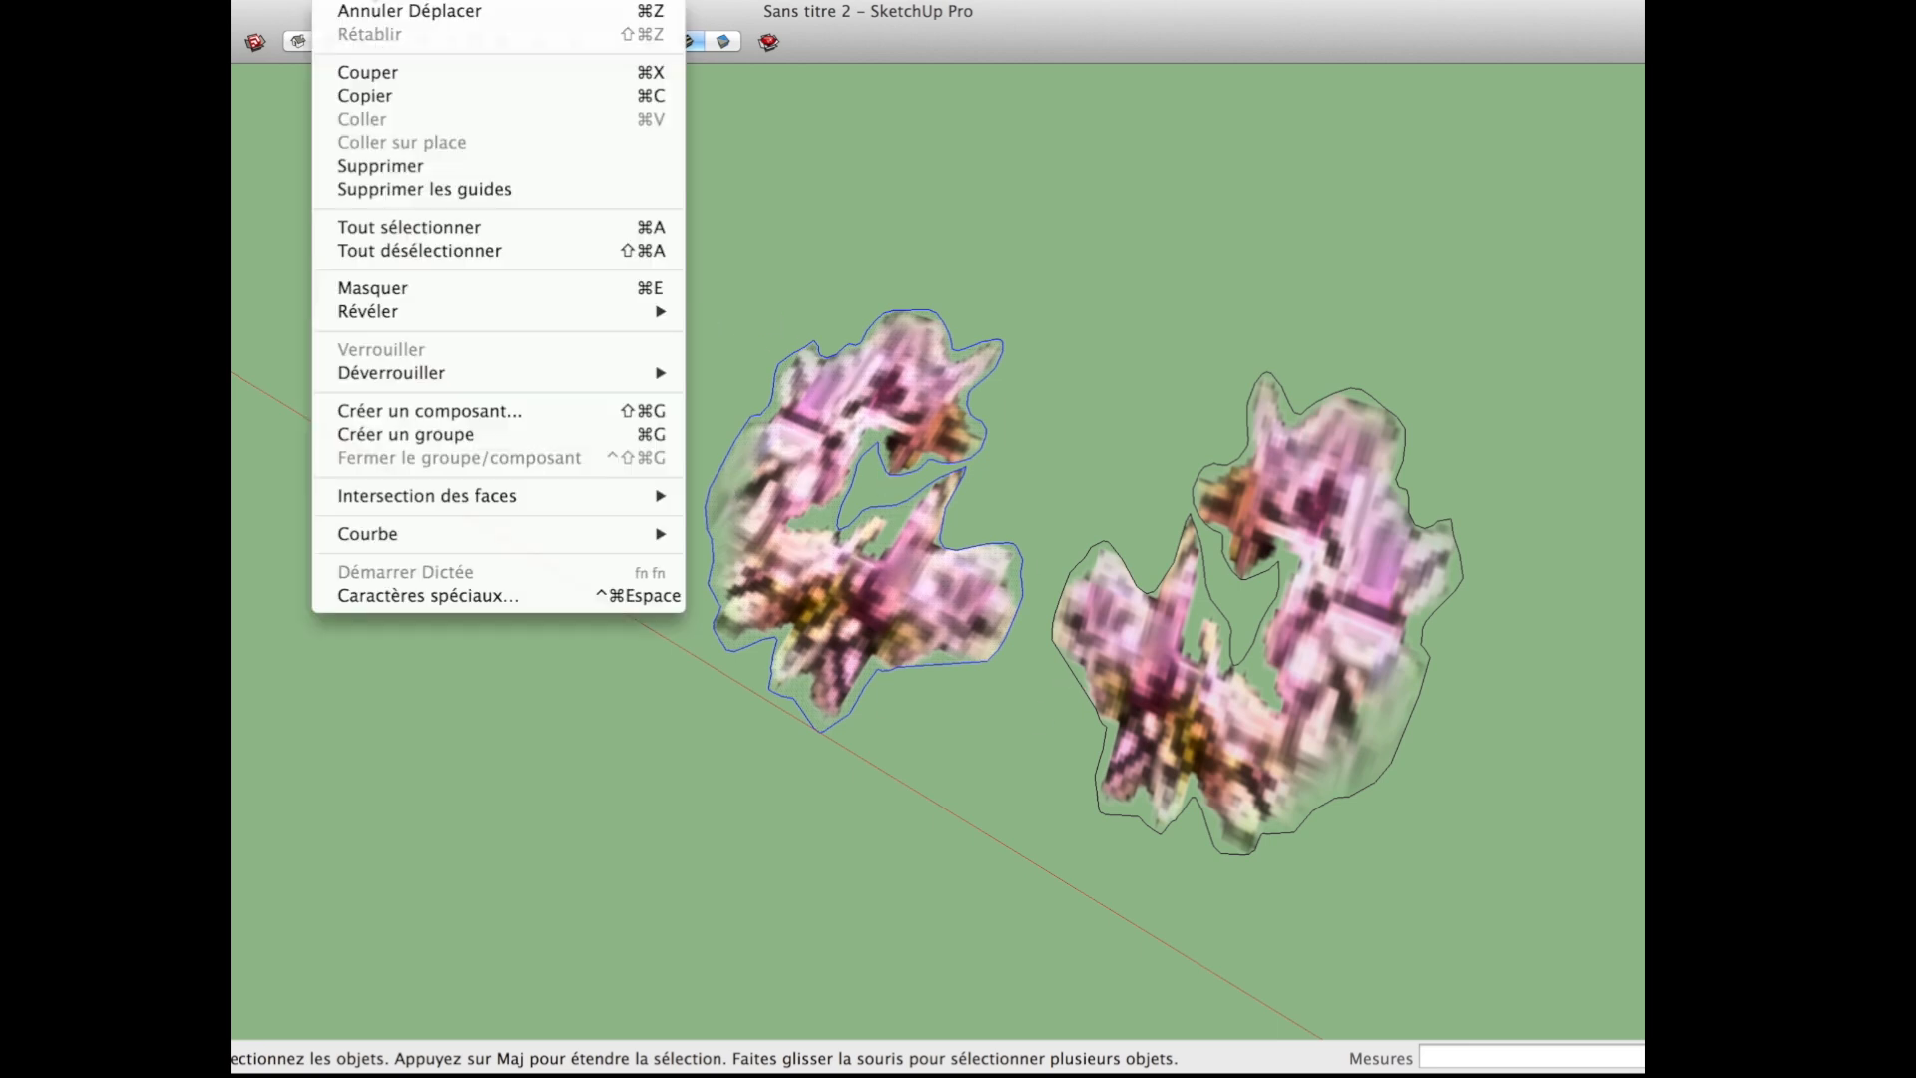
pyautogui.click(398, 289)
# Step: Make the original blossom a component named feuilles that always faces the camera, with its axes origin near the blossom's centre
pyautogui.moveTo(715, 542); pyautogui.dragTo(788, 589, button='middle')
pyautogui.click(788, 593)
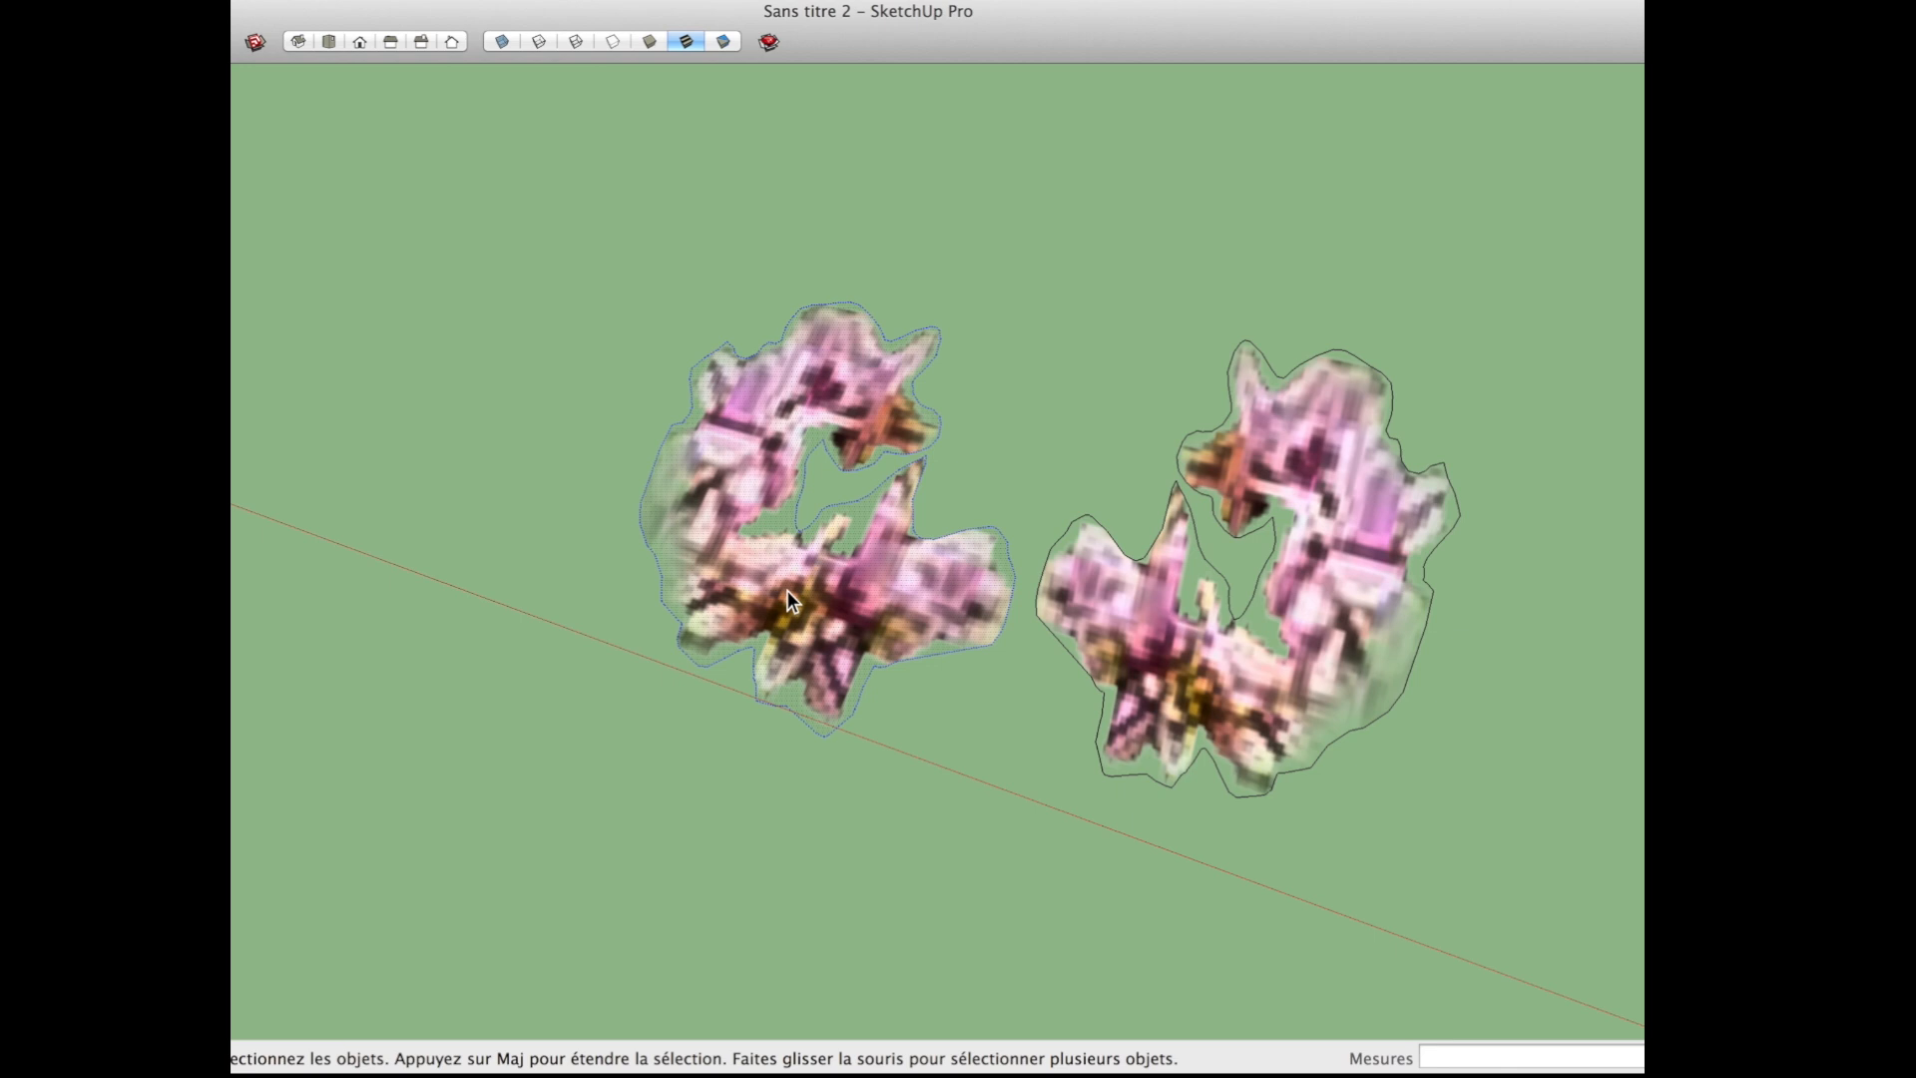
pyautogui.press('g')
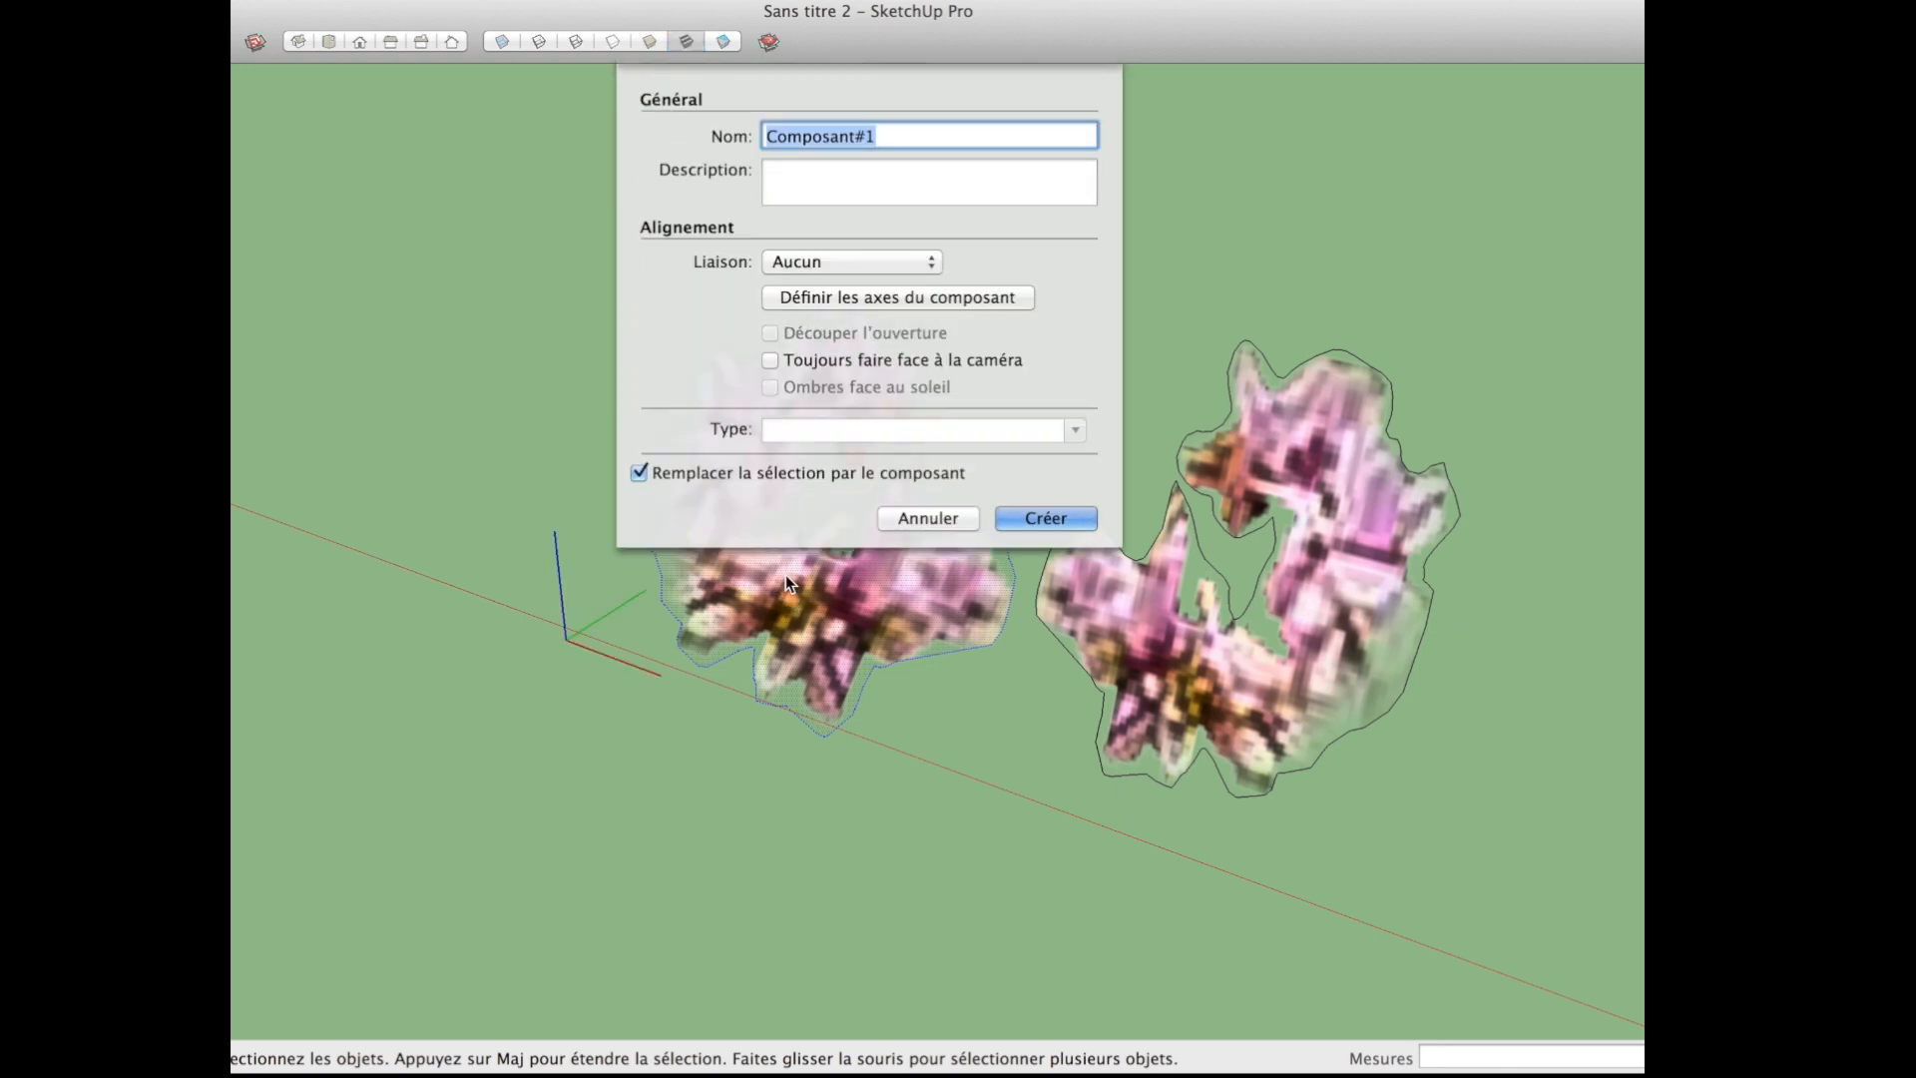
pyautogui.write('feuilles')
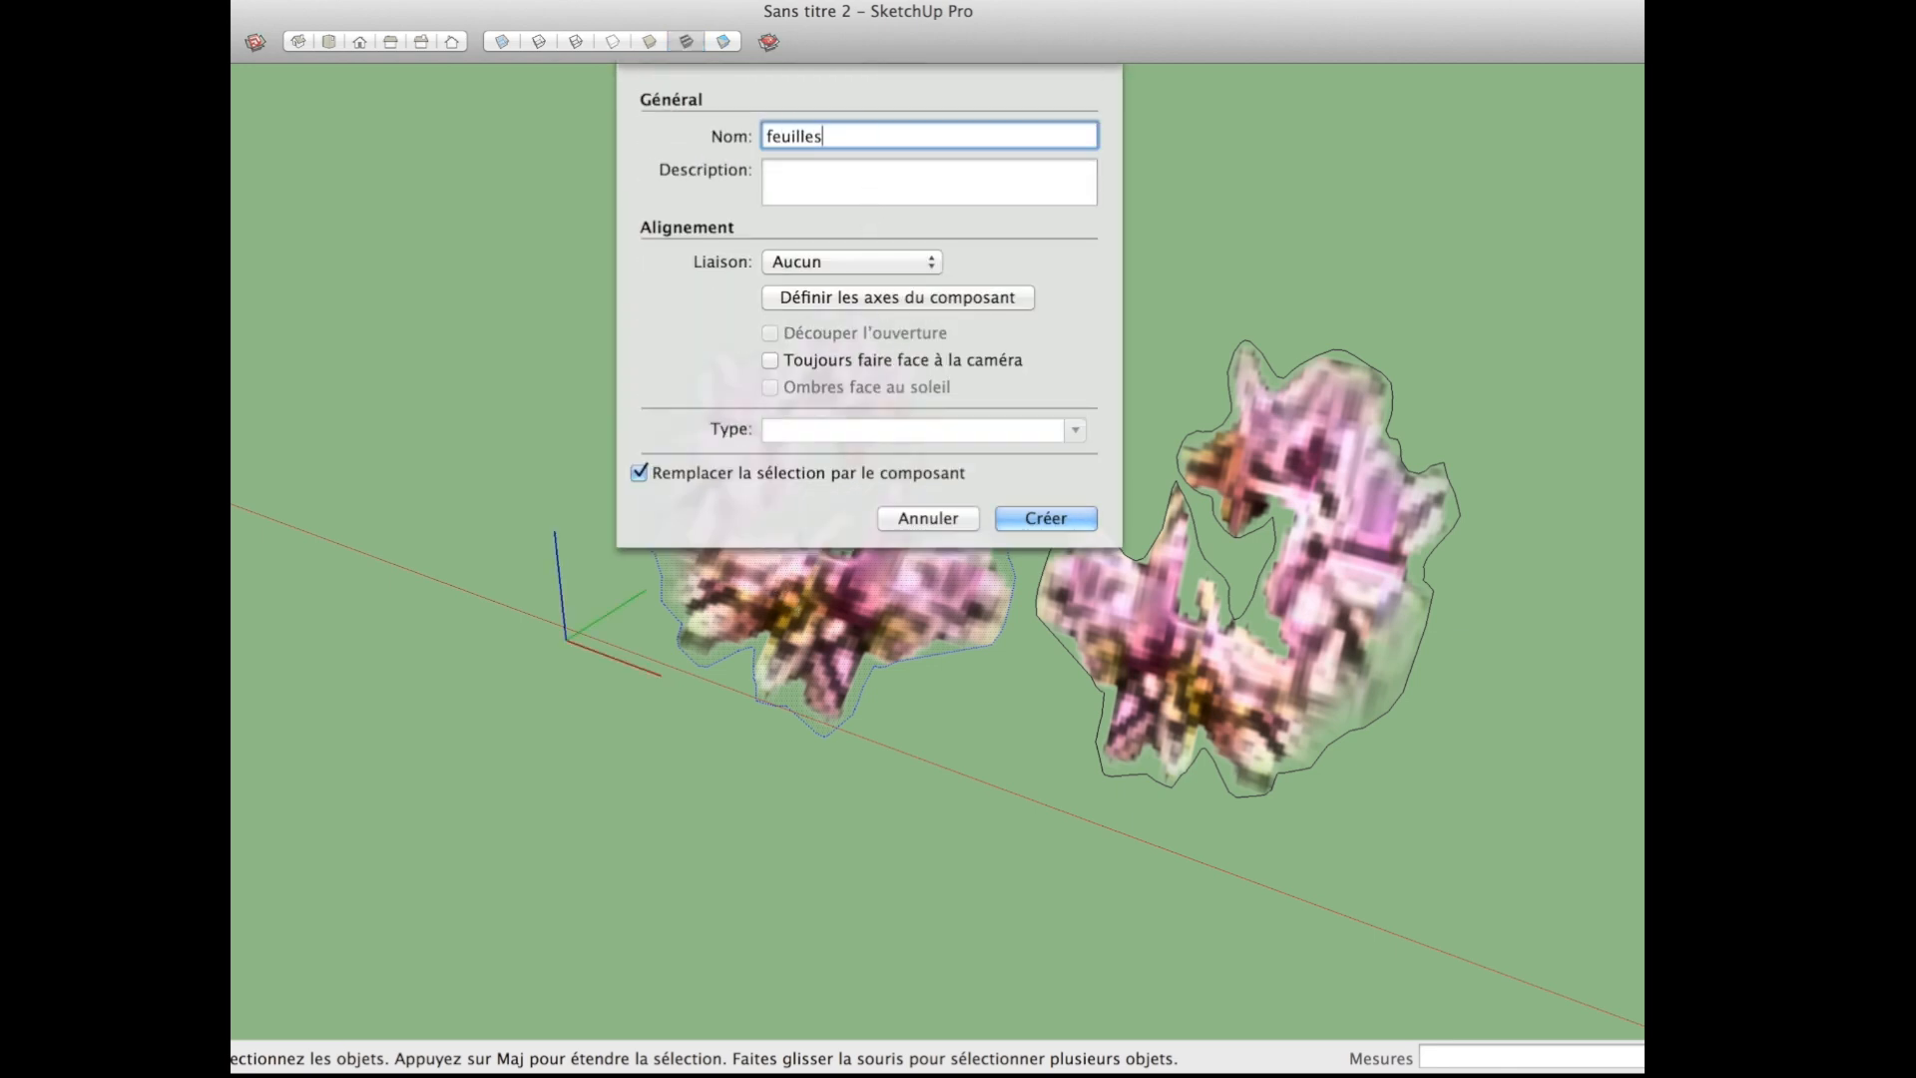
pyautogui.click(810, 361)
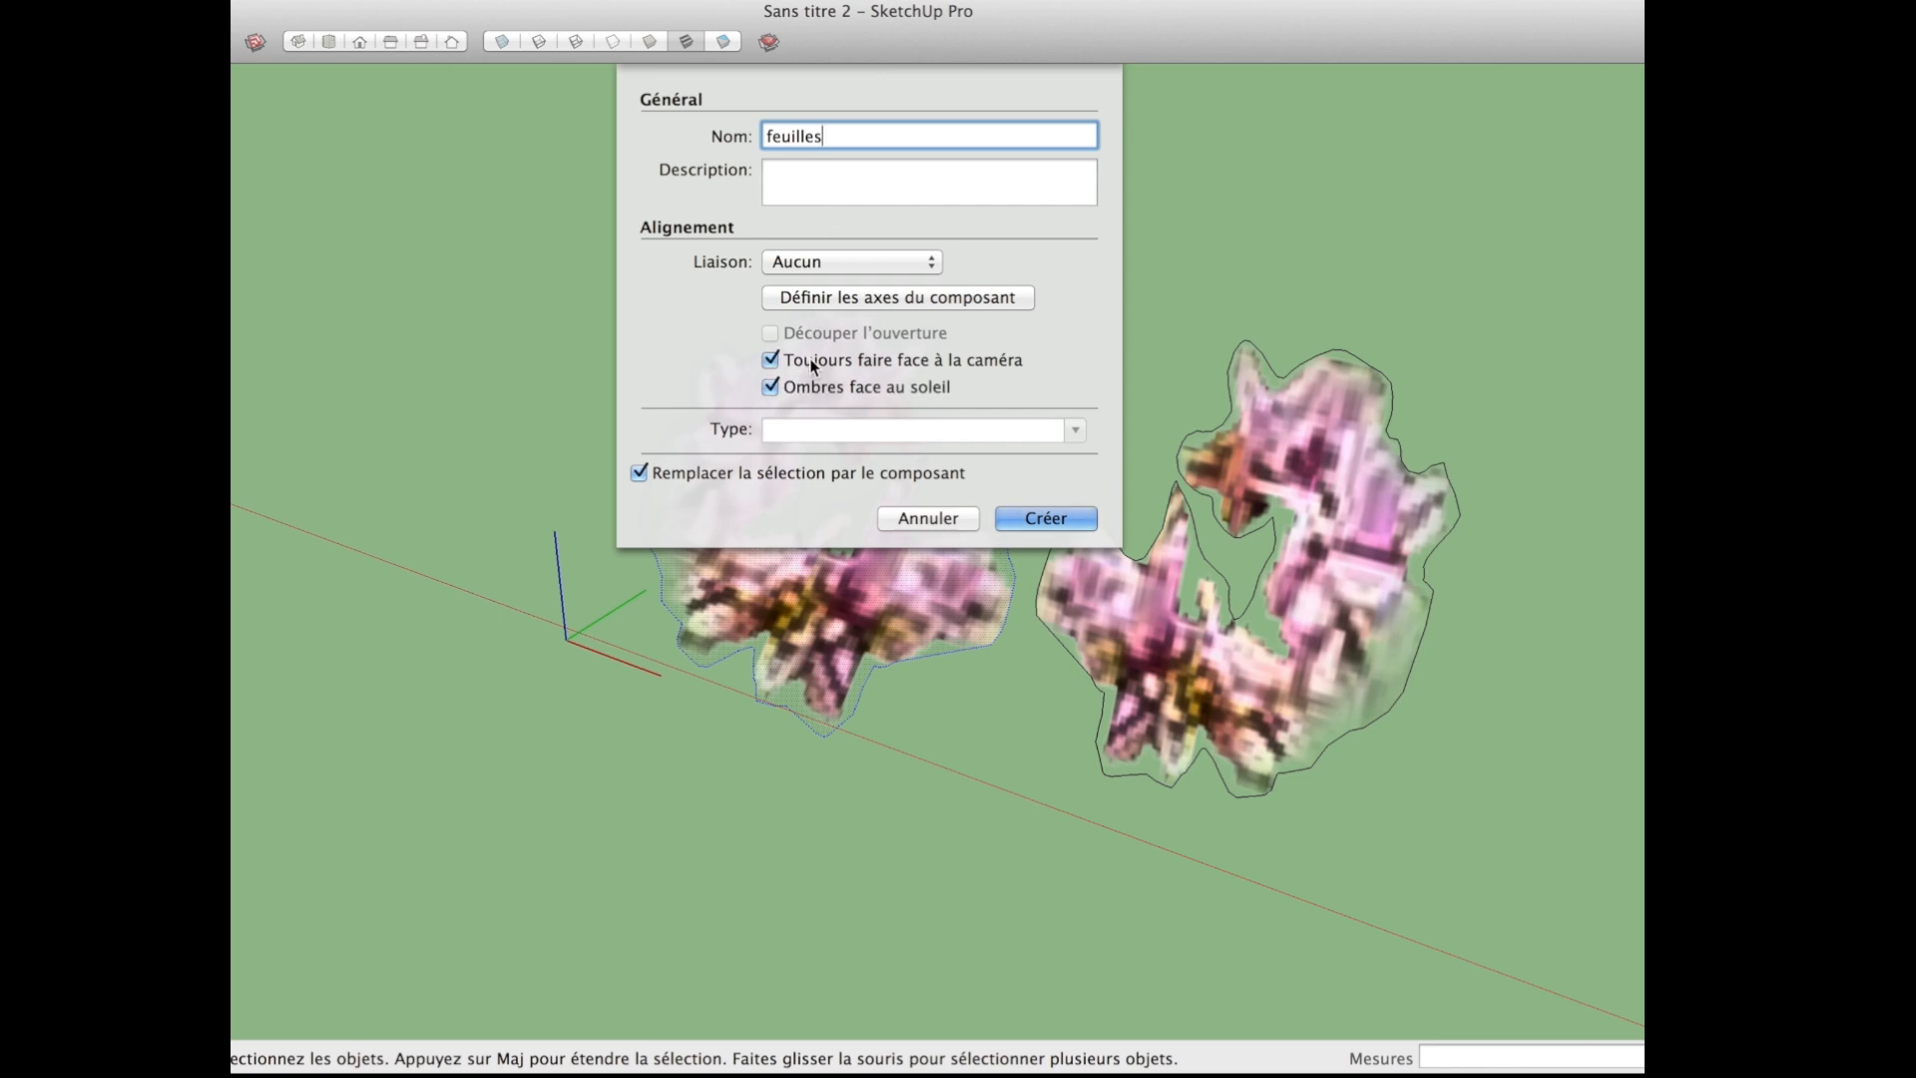
pyautogui.click(823, 299)
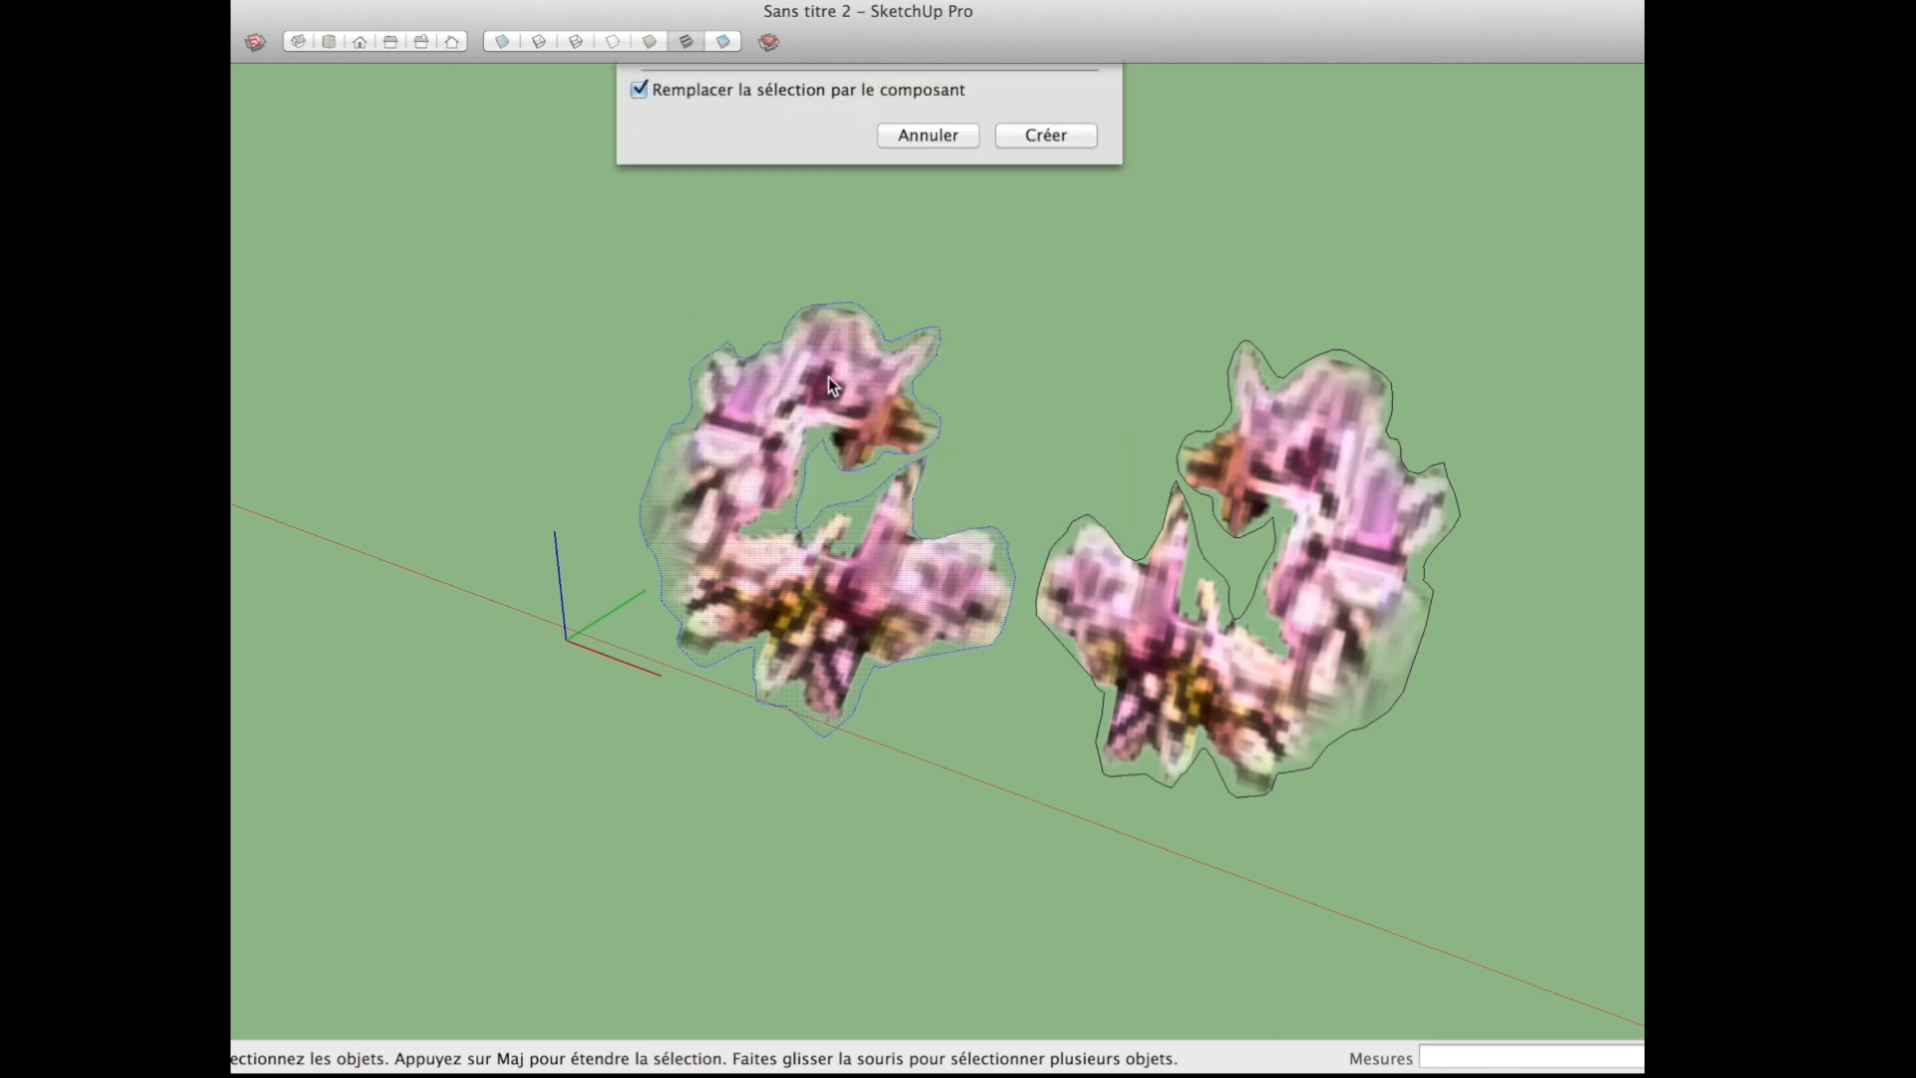
pyautogui.click(775, 530)
pyautogui.click(792, 536)
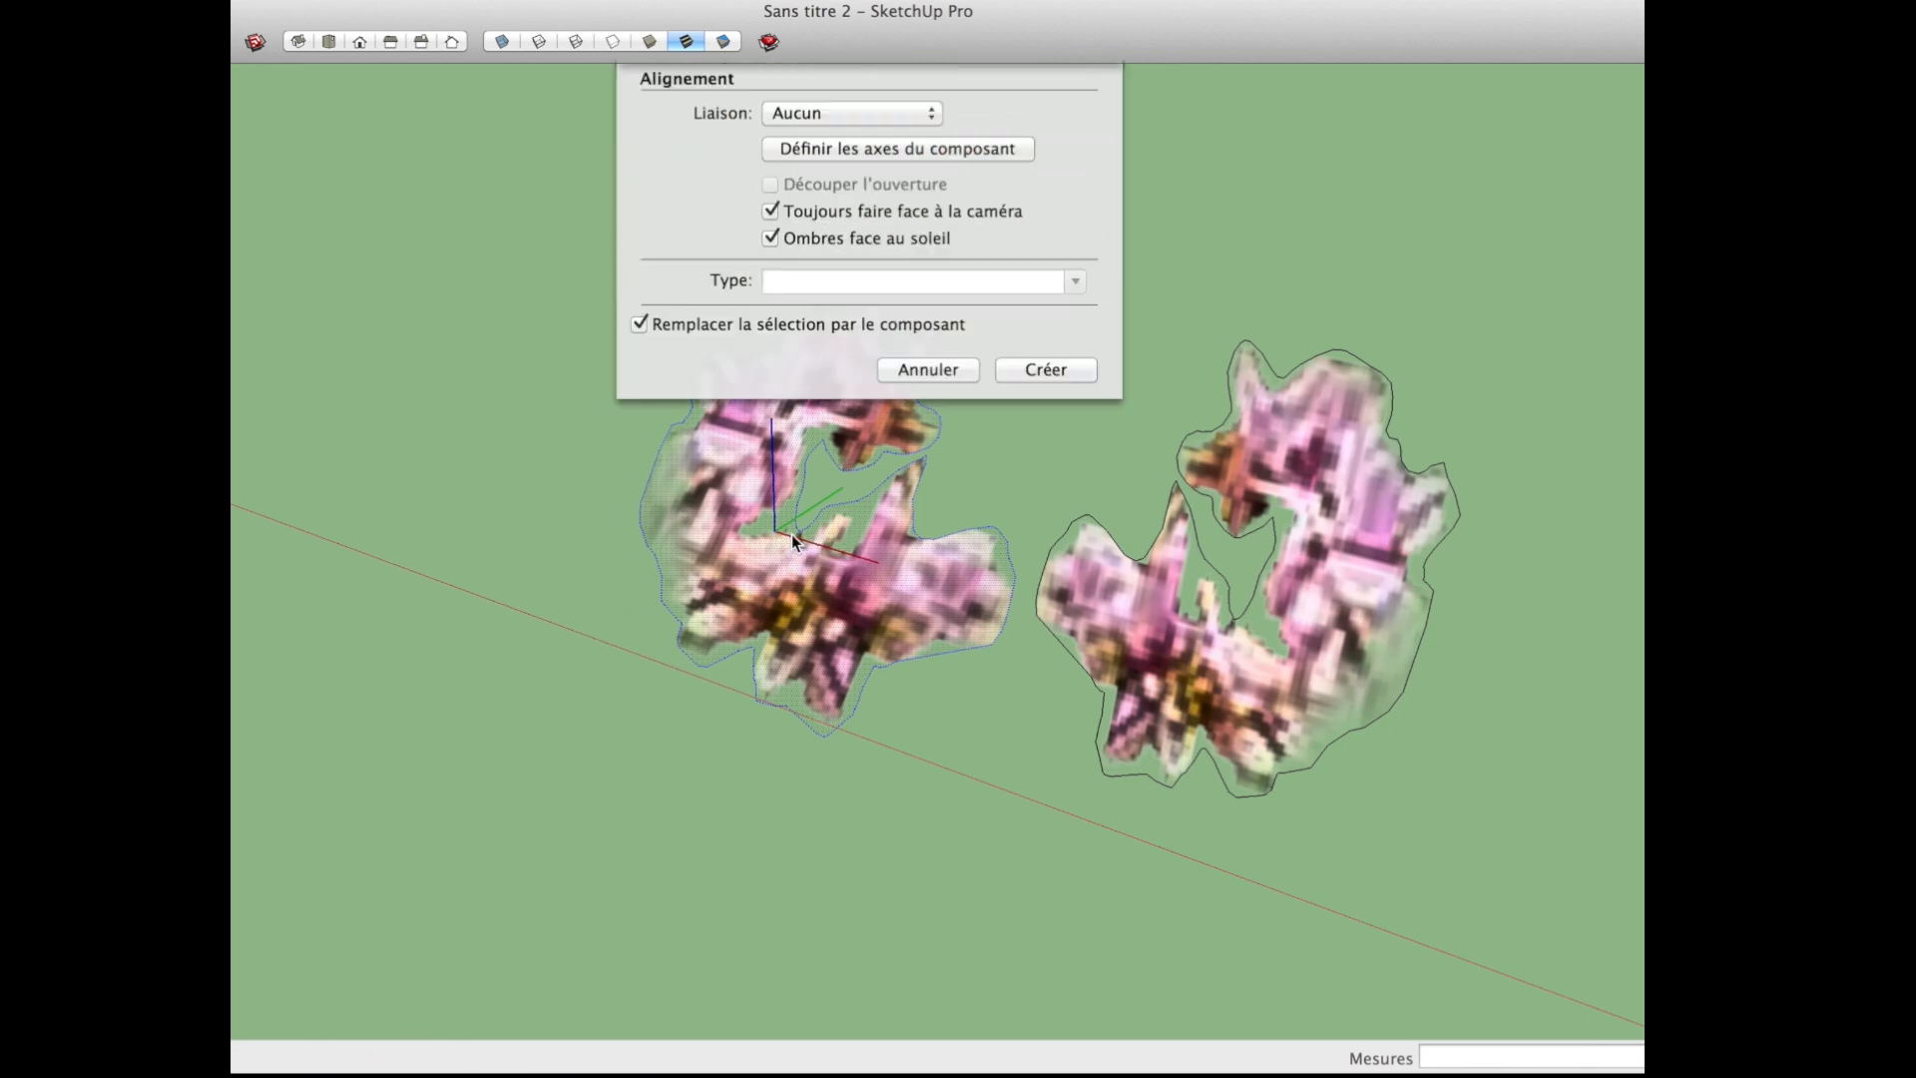
pyautogui.click(1050, 517)
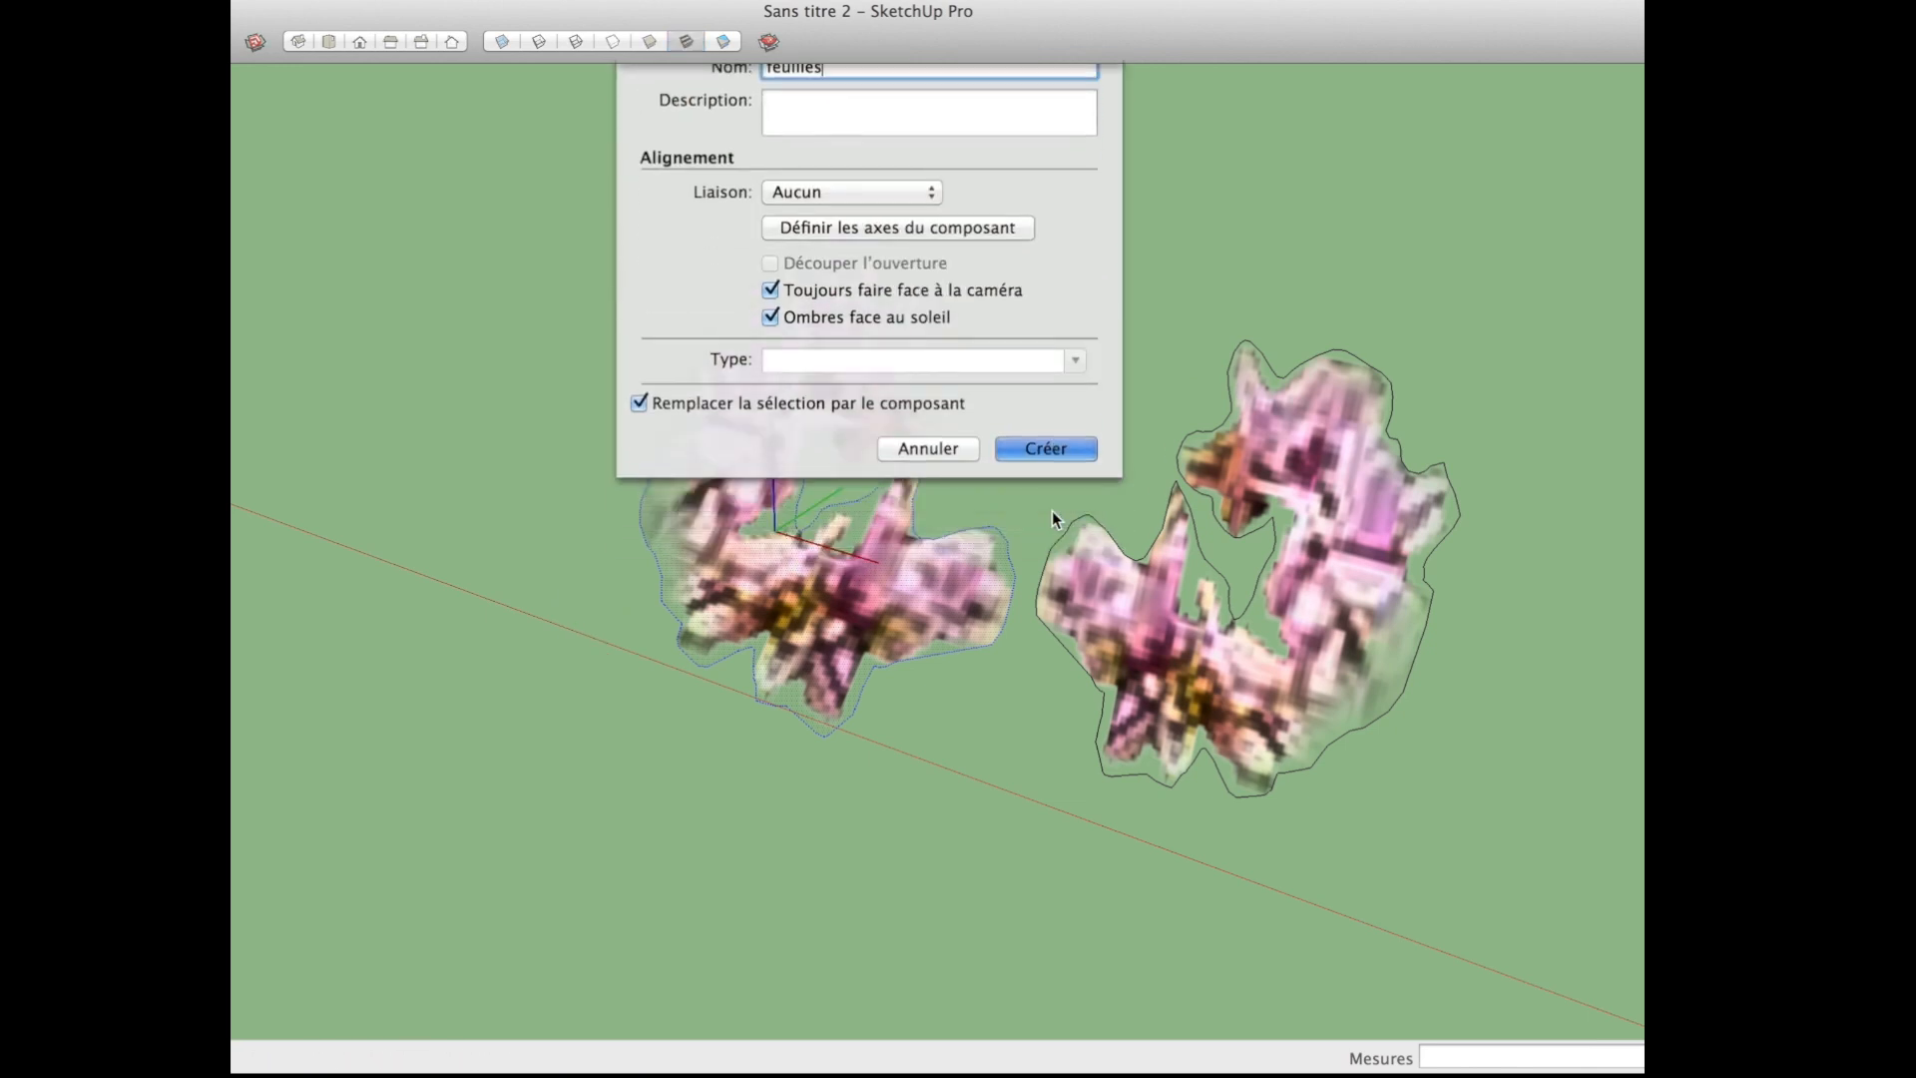
# Step: Select the outline edges of the mirrored blossom and hide them
pyautogui.click(1218, 693)
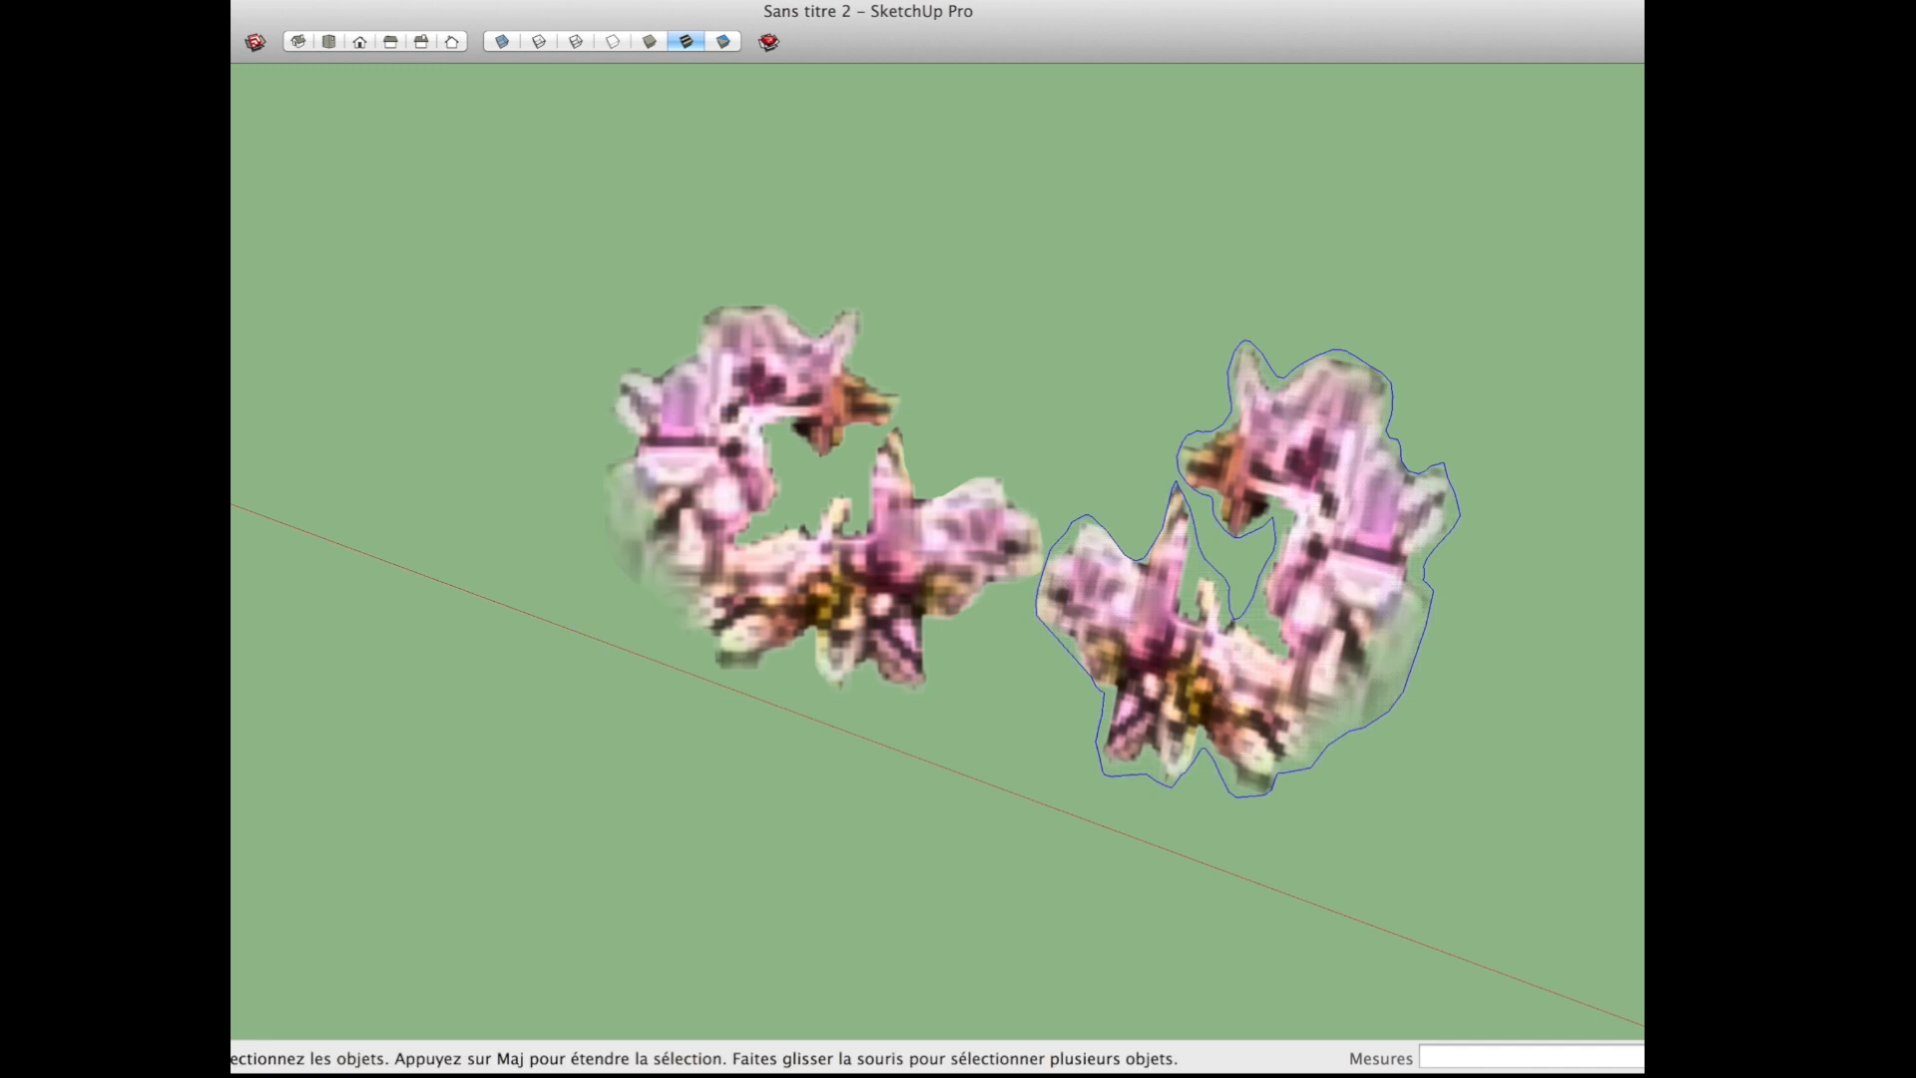
pyautogui.click(330, 2)
pyautogui.click(415, 290)
# Step: Make the mirrored blossom its own named component that always faces the camera, with its axes origin near the blossom's centre
pyautogui.click(1301, 659)
pyautogui.press('g')
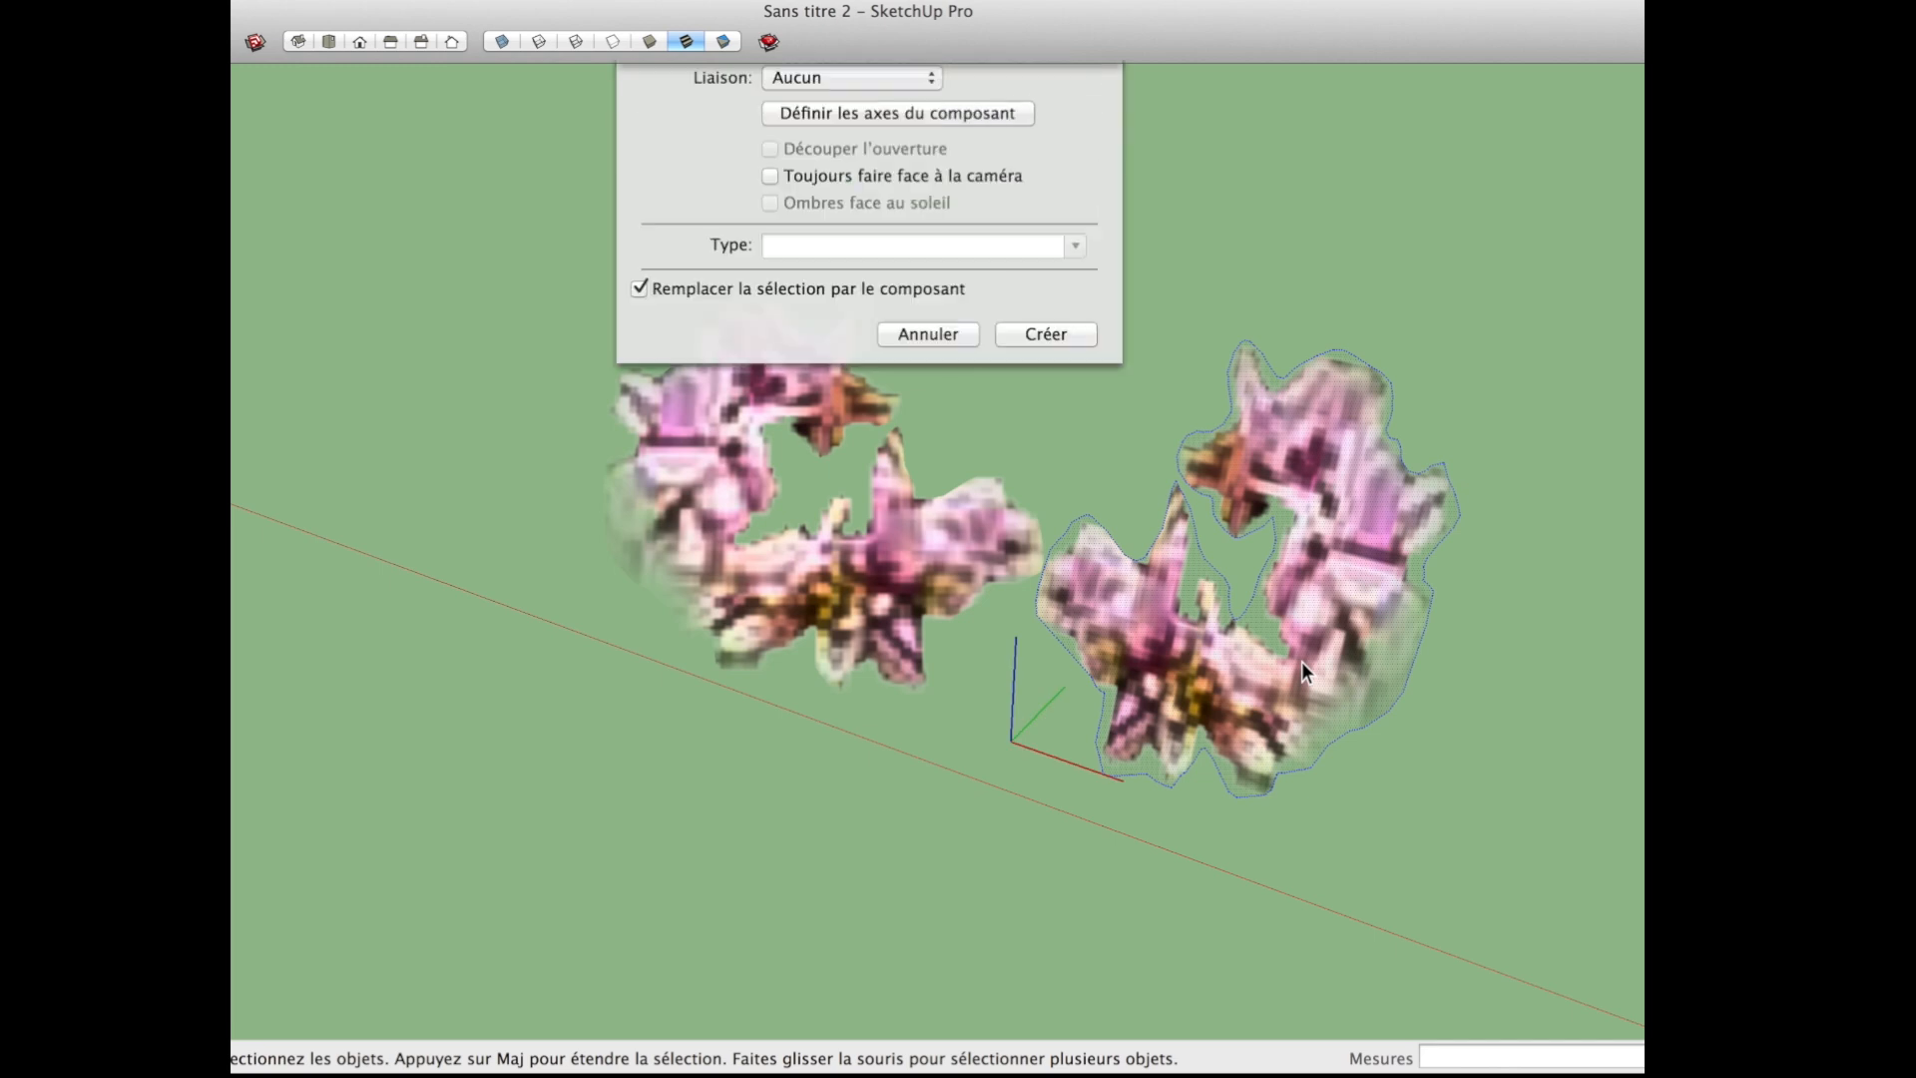
pyautogui.click(859, 360)
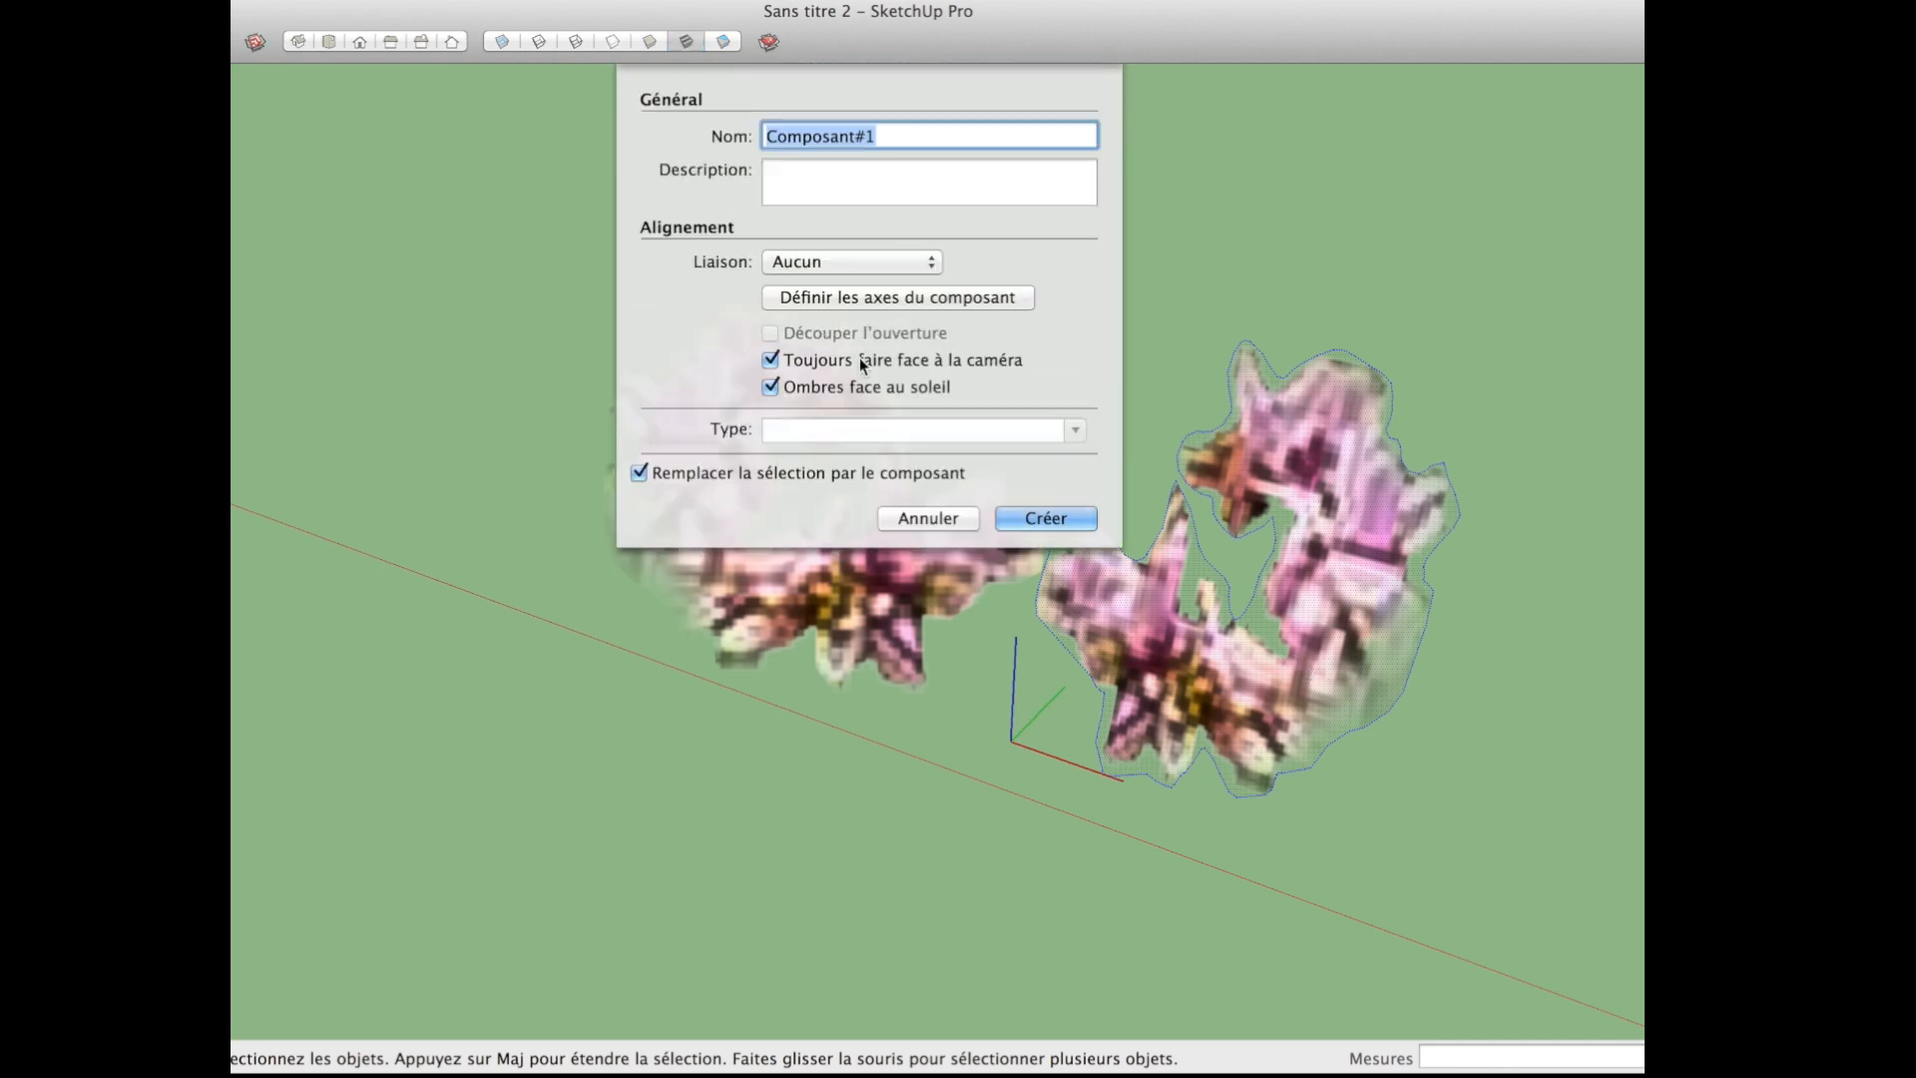
pyautogui.click(908, 297)
pyautogui.click(1214, 672)
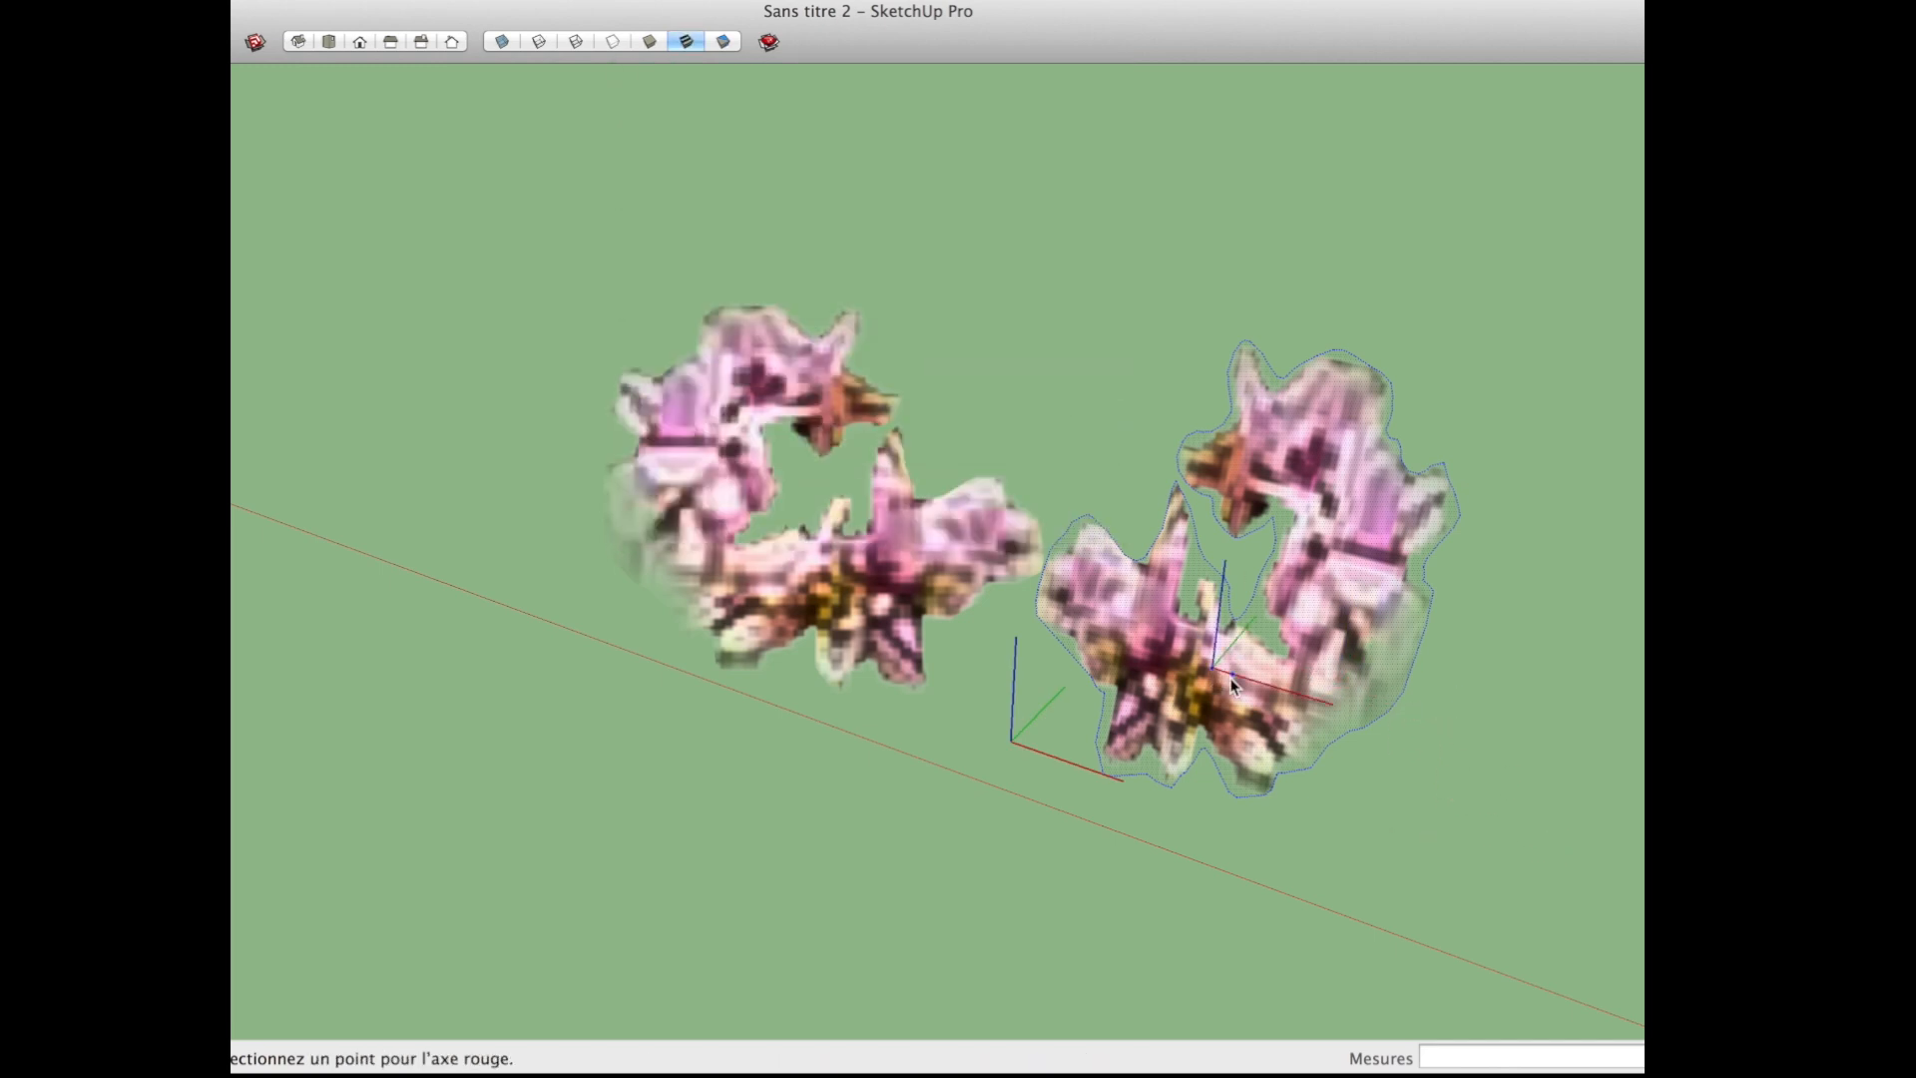
pyautogui.click(1254, 689)
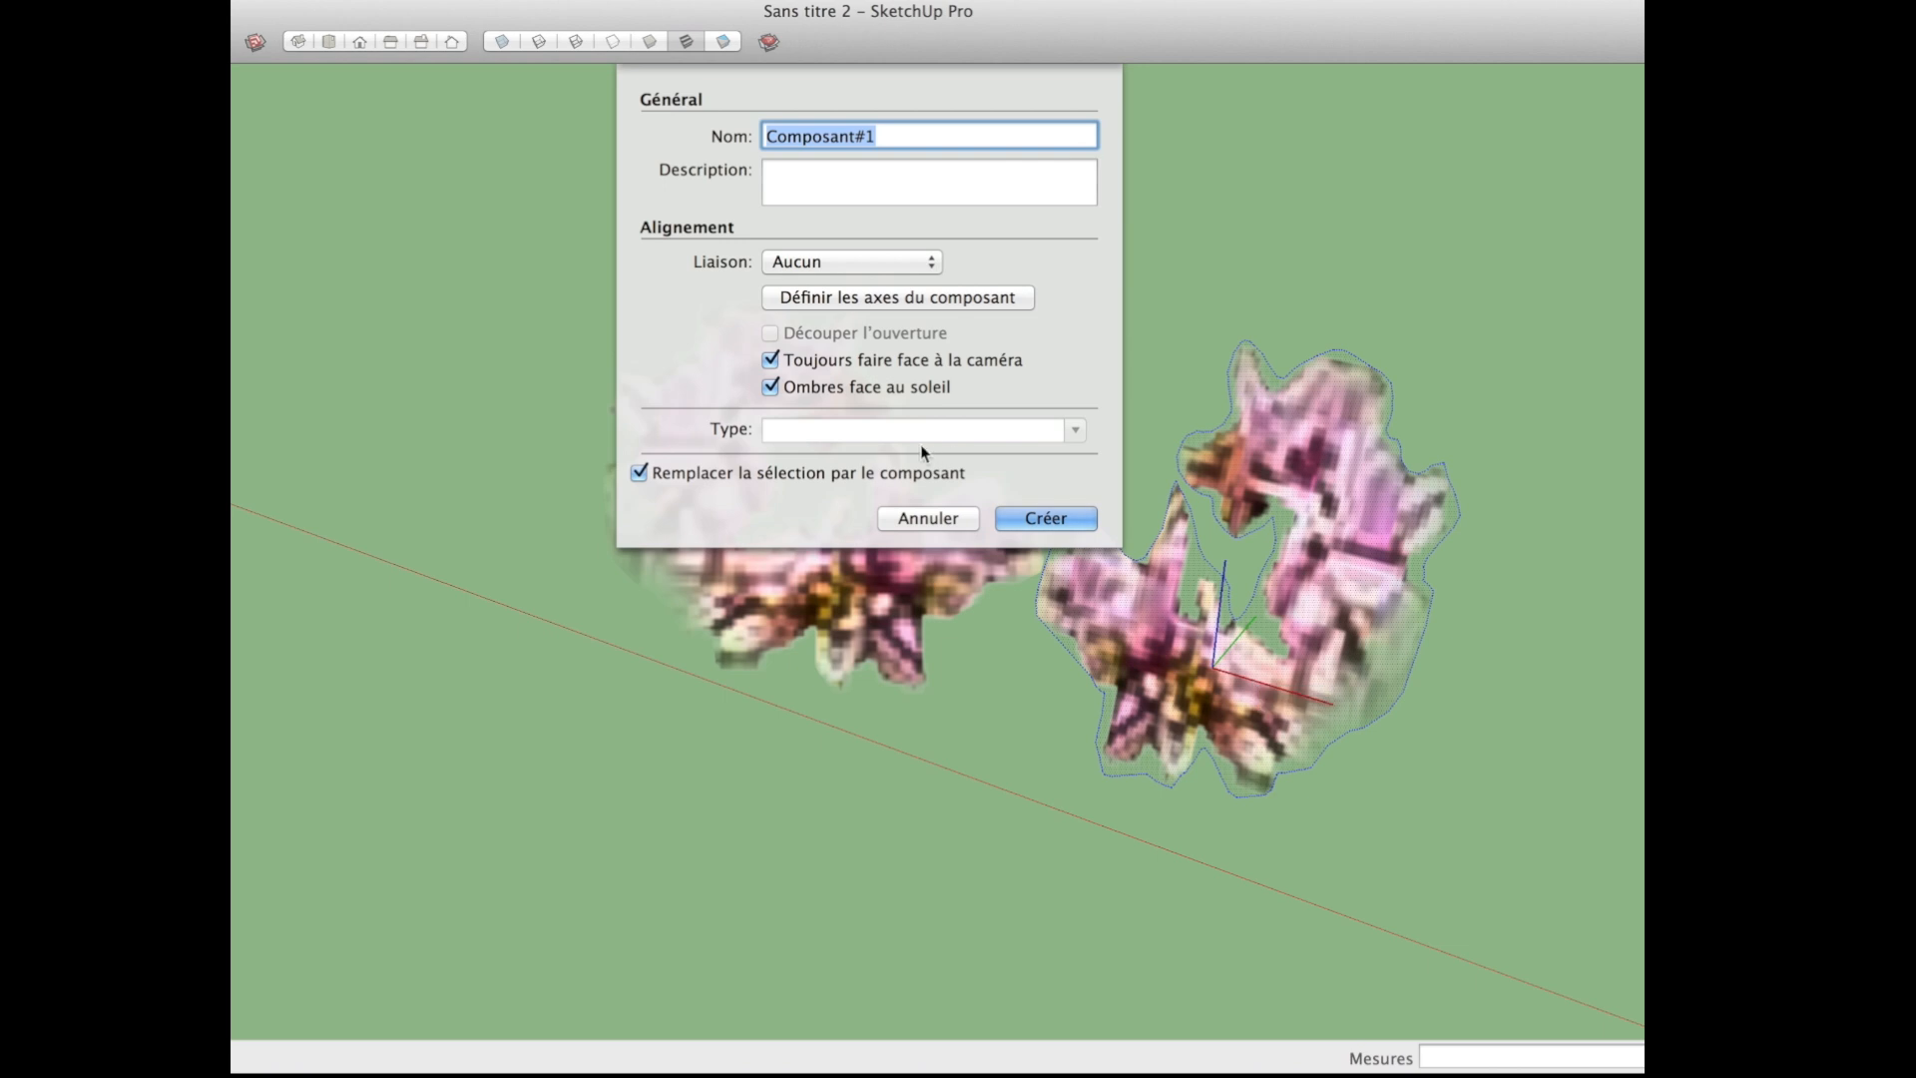
pyautogui.write('feuille')
pyautogui.press('BackSpace')
pyautogui.press('BackSpace')
pyautogui.press('BackSpace')
pyautogui.press('BackSpace')
pyautogui.press('BackSpace')
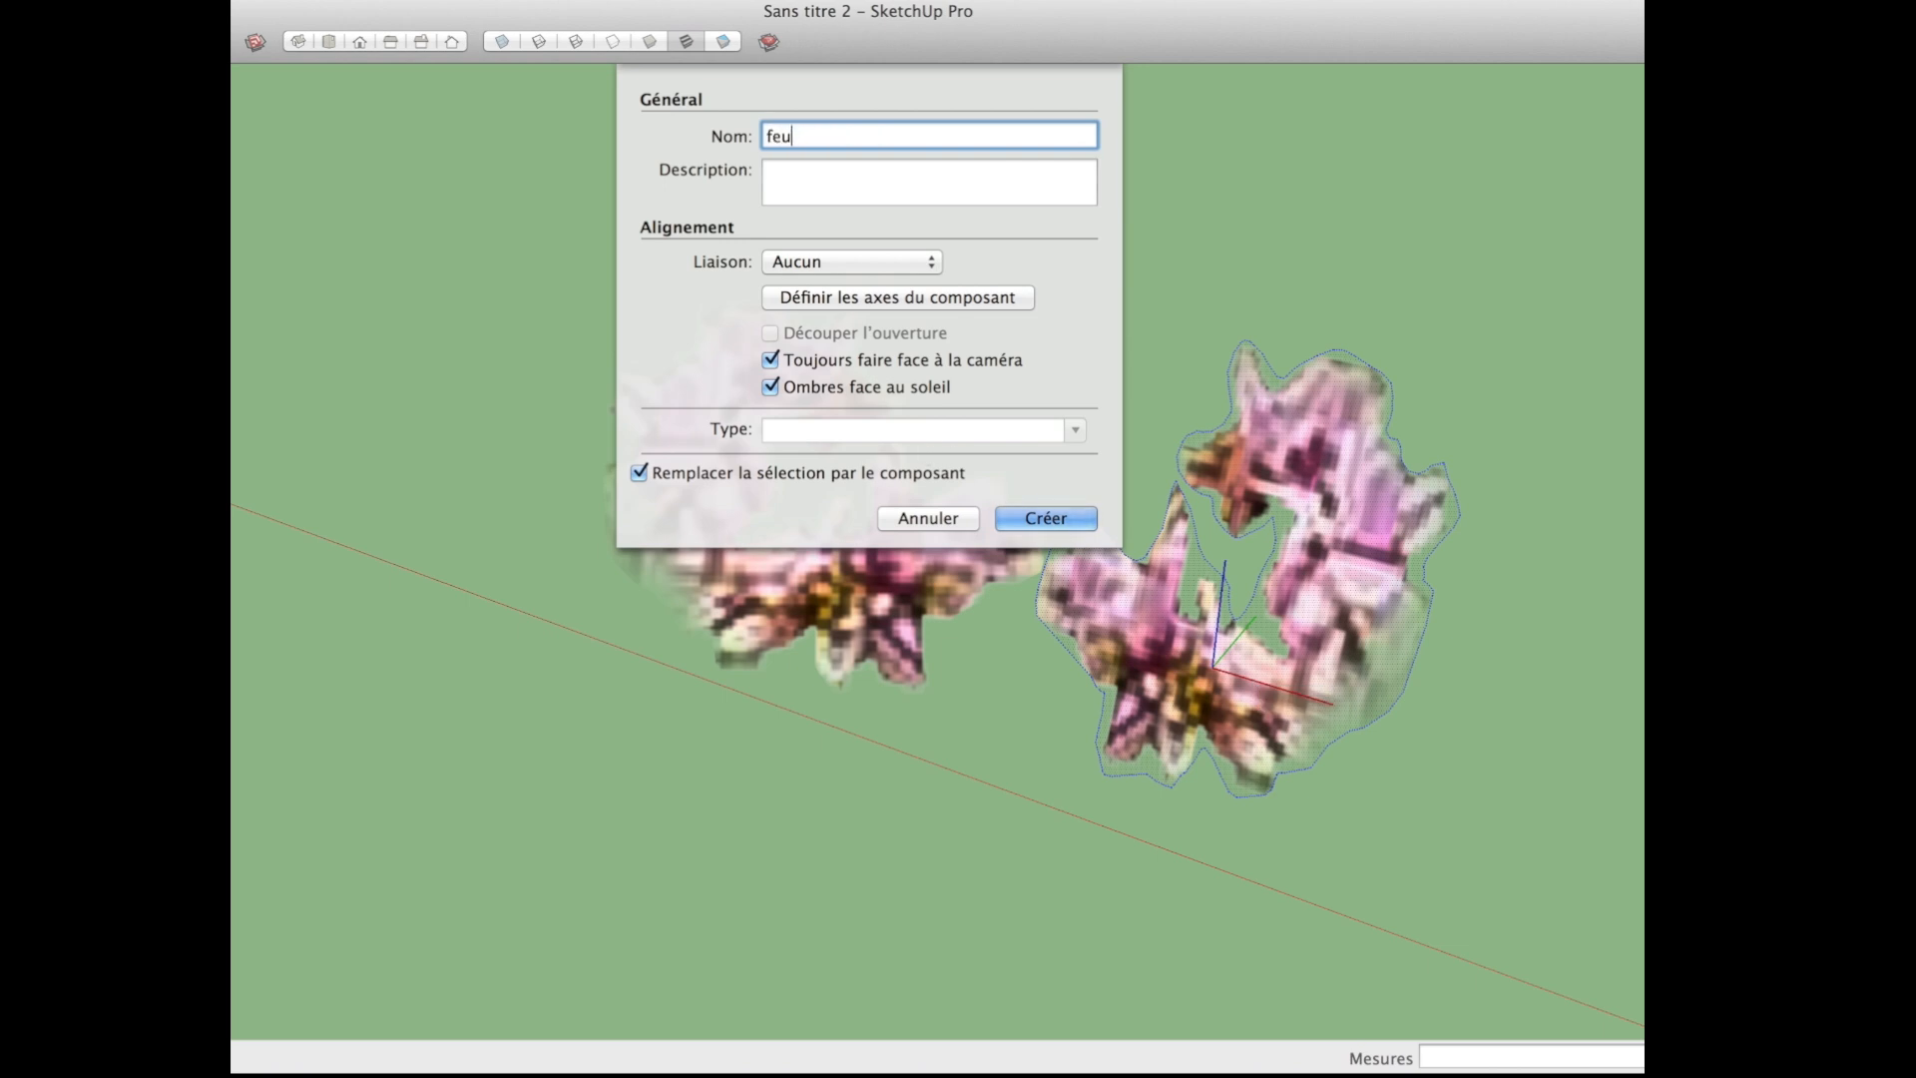
pyautogui.write('leur')
pyautogui.click(1037, 516)
# Step: Select both blossom components and place two copies of the pair next to them
pyautogui.moveTo(1042, 525); pyautogui.dragTo(735, 561, button='middle')
pyautogui.scroll(-6, 610, 571)
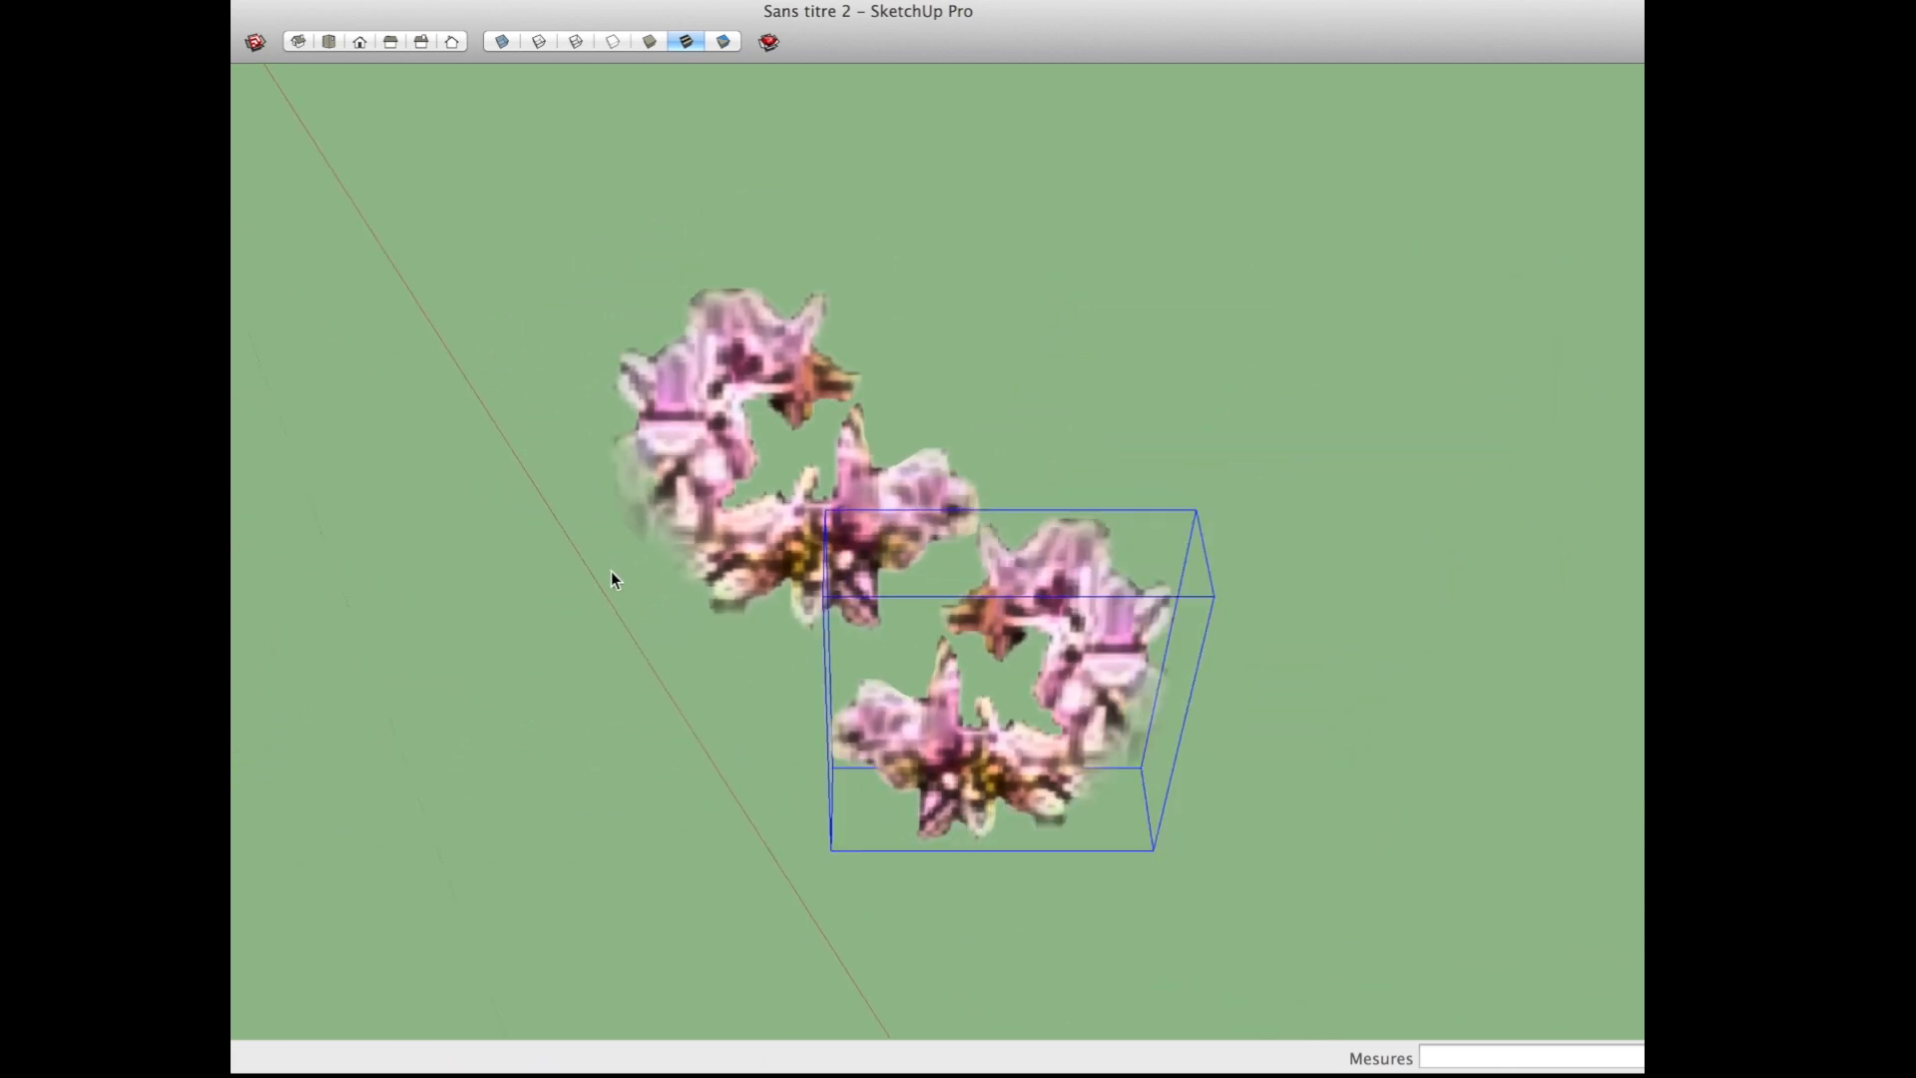
pyautogui.press('m')
pyautogui.moveTo(792, 707); pyautogui.dragTo(599, 583)
pyautogui.press('space')
pyautogui.press('m')
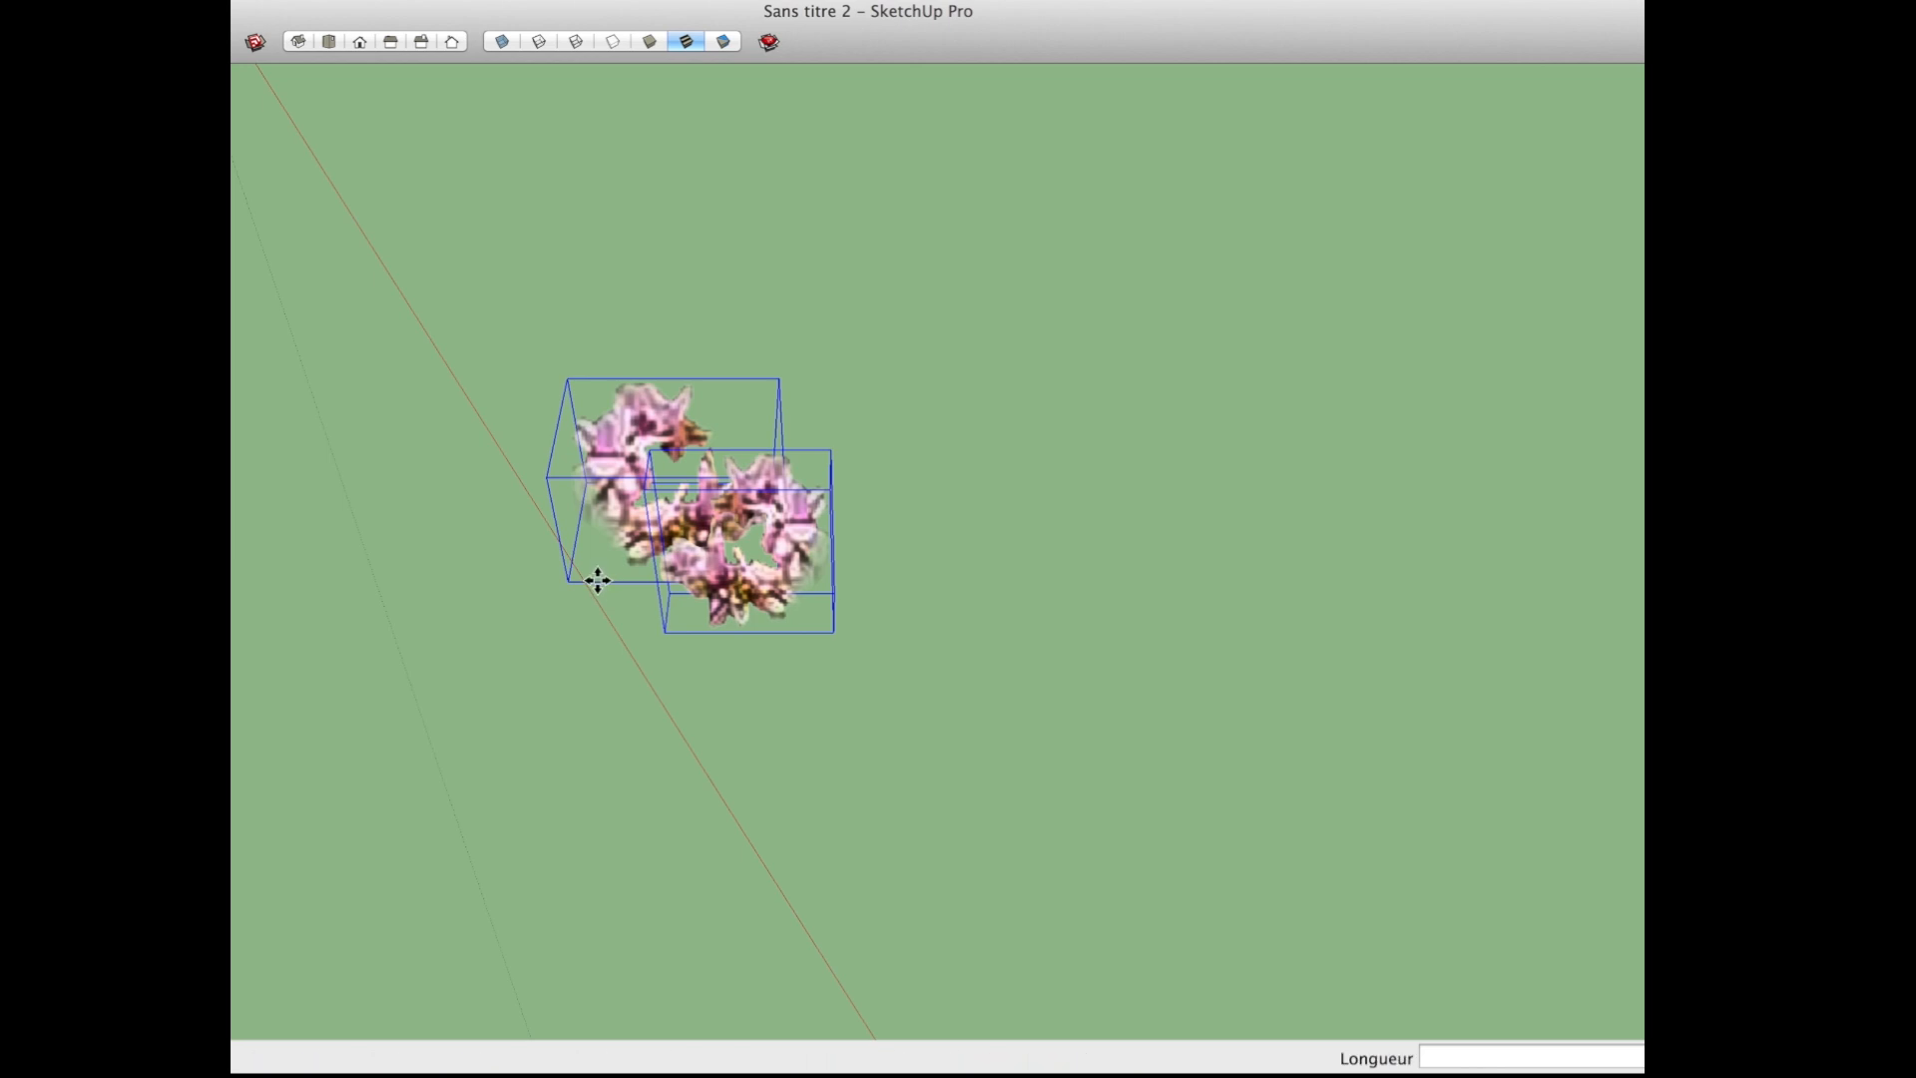
pyautogui.keyDown('alt'); pyautogui.moveTo(675, 651); pyautogui.dragTo(816, 804); pyautogui.keyUp('alt')
pyautogui.moveTo(816, 804); pyautogui.dragTo(1224, 628, button='middle')
pyautogui.moveTo(1116, 740); pyautogui.dragTo(1121, 641, button='middle')
# Step: Scale the selected pair of blossom copies down uniformly to about 0.70
pyautogui.press('s')
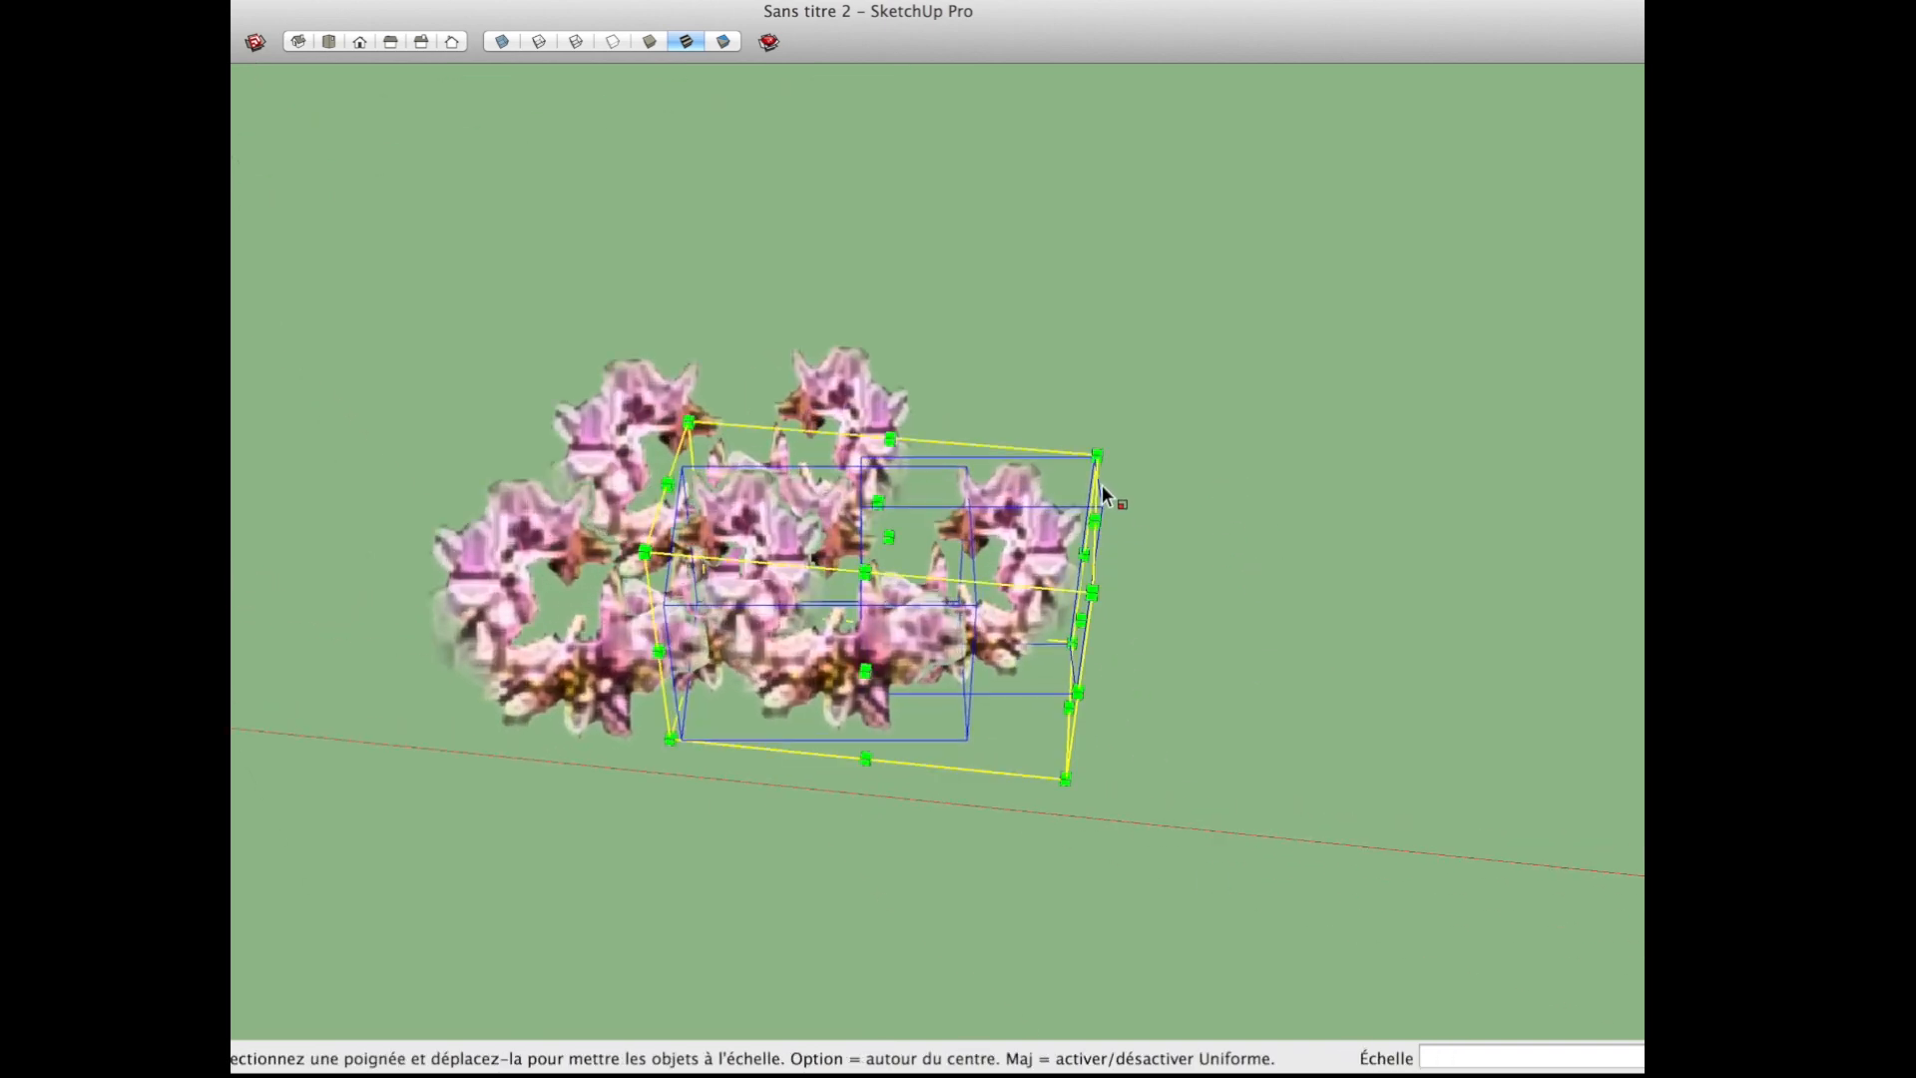
pyautogui.moveTo(1096, 455); pyautogui.dragTo(960, 545)
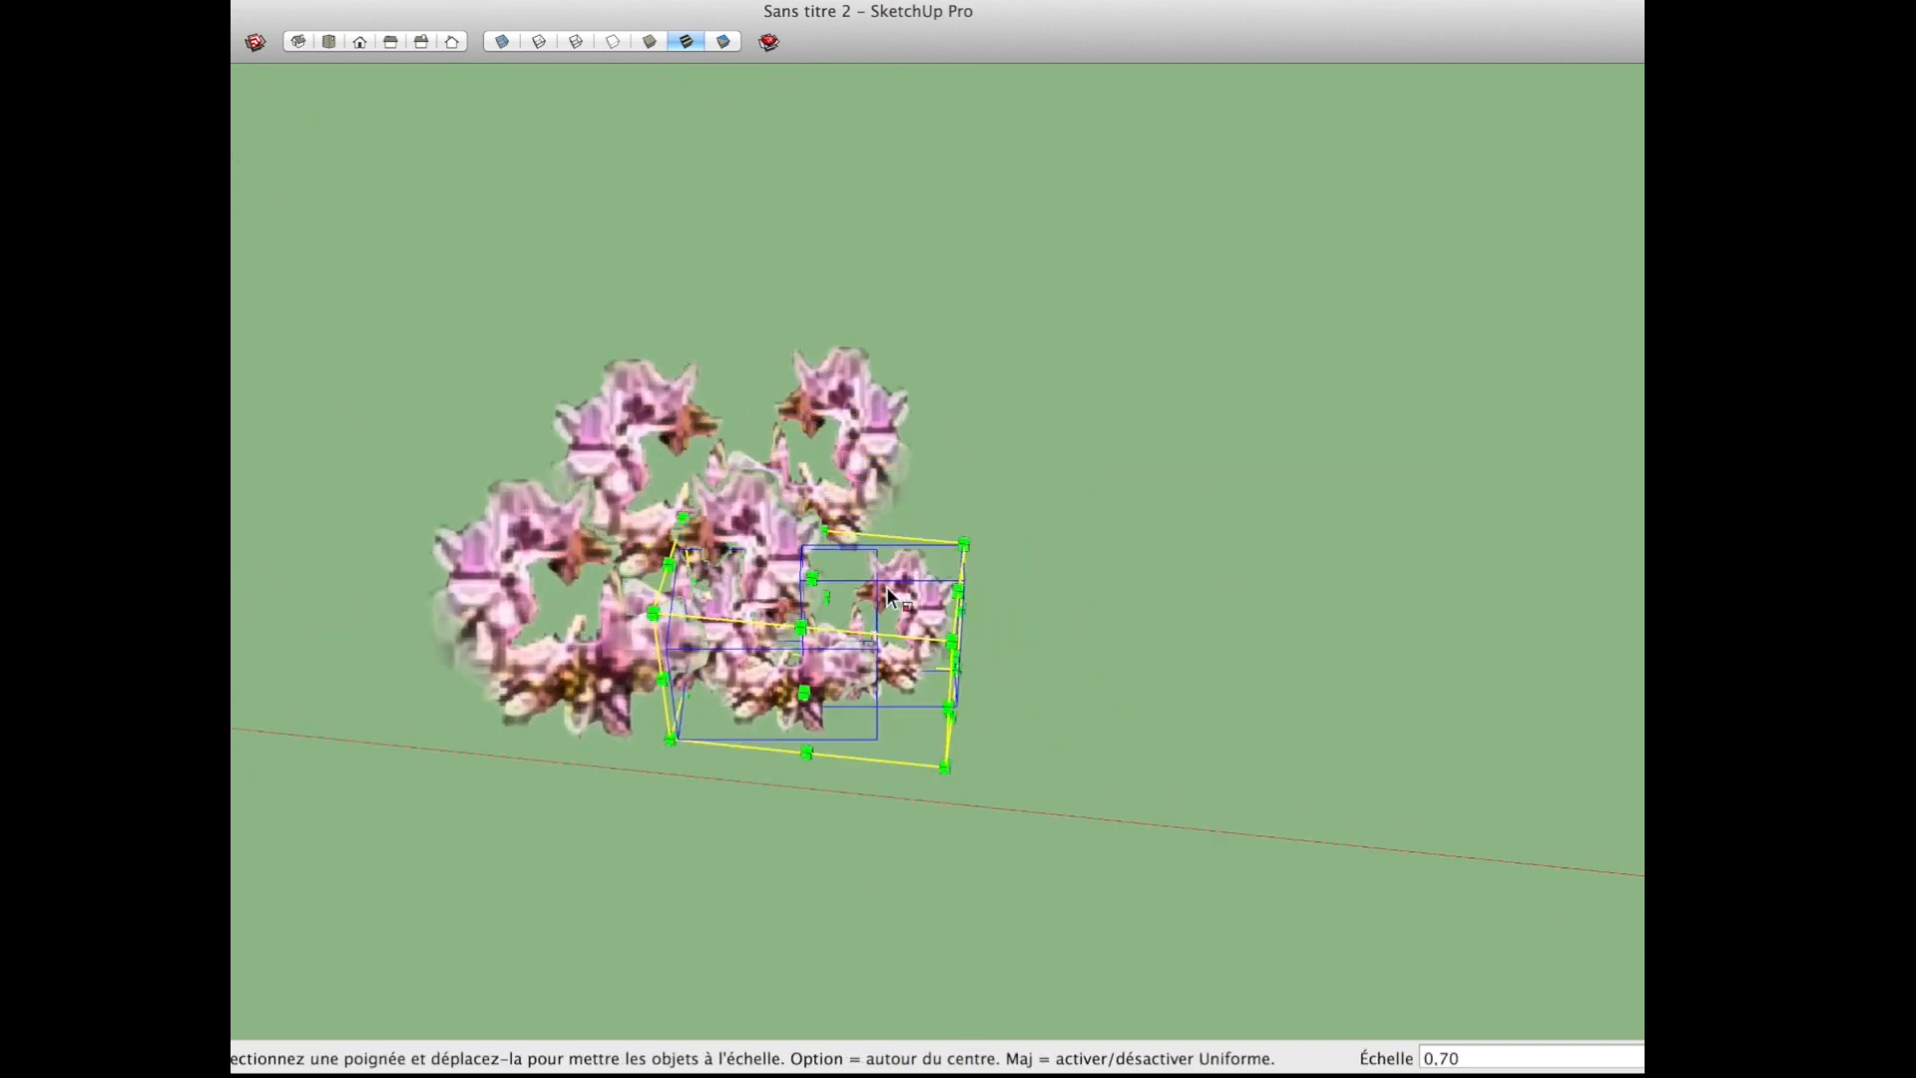
pyautogui.moveTo(960, 544); pyautogui.dragTo(936, 751, button='middle')
# Step: Rotate the reduced pair of blossoms so it is oriented differently from the other pairs
pyautogui.press('q')
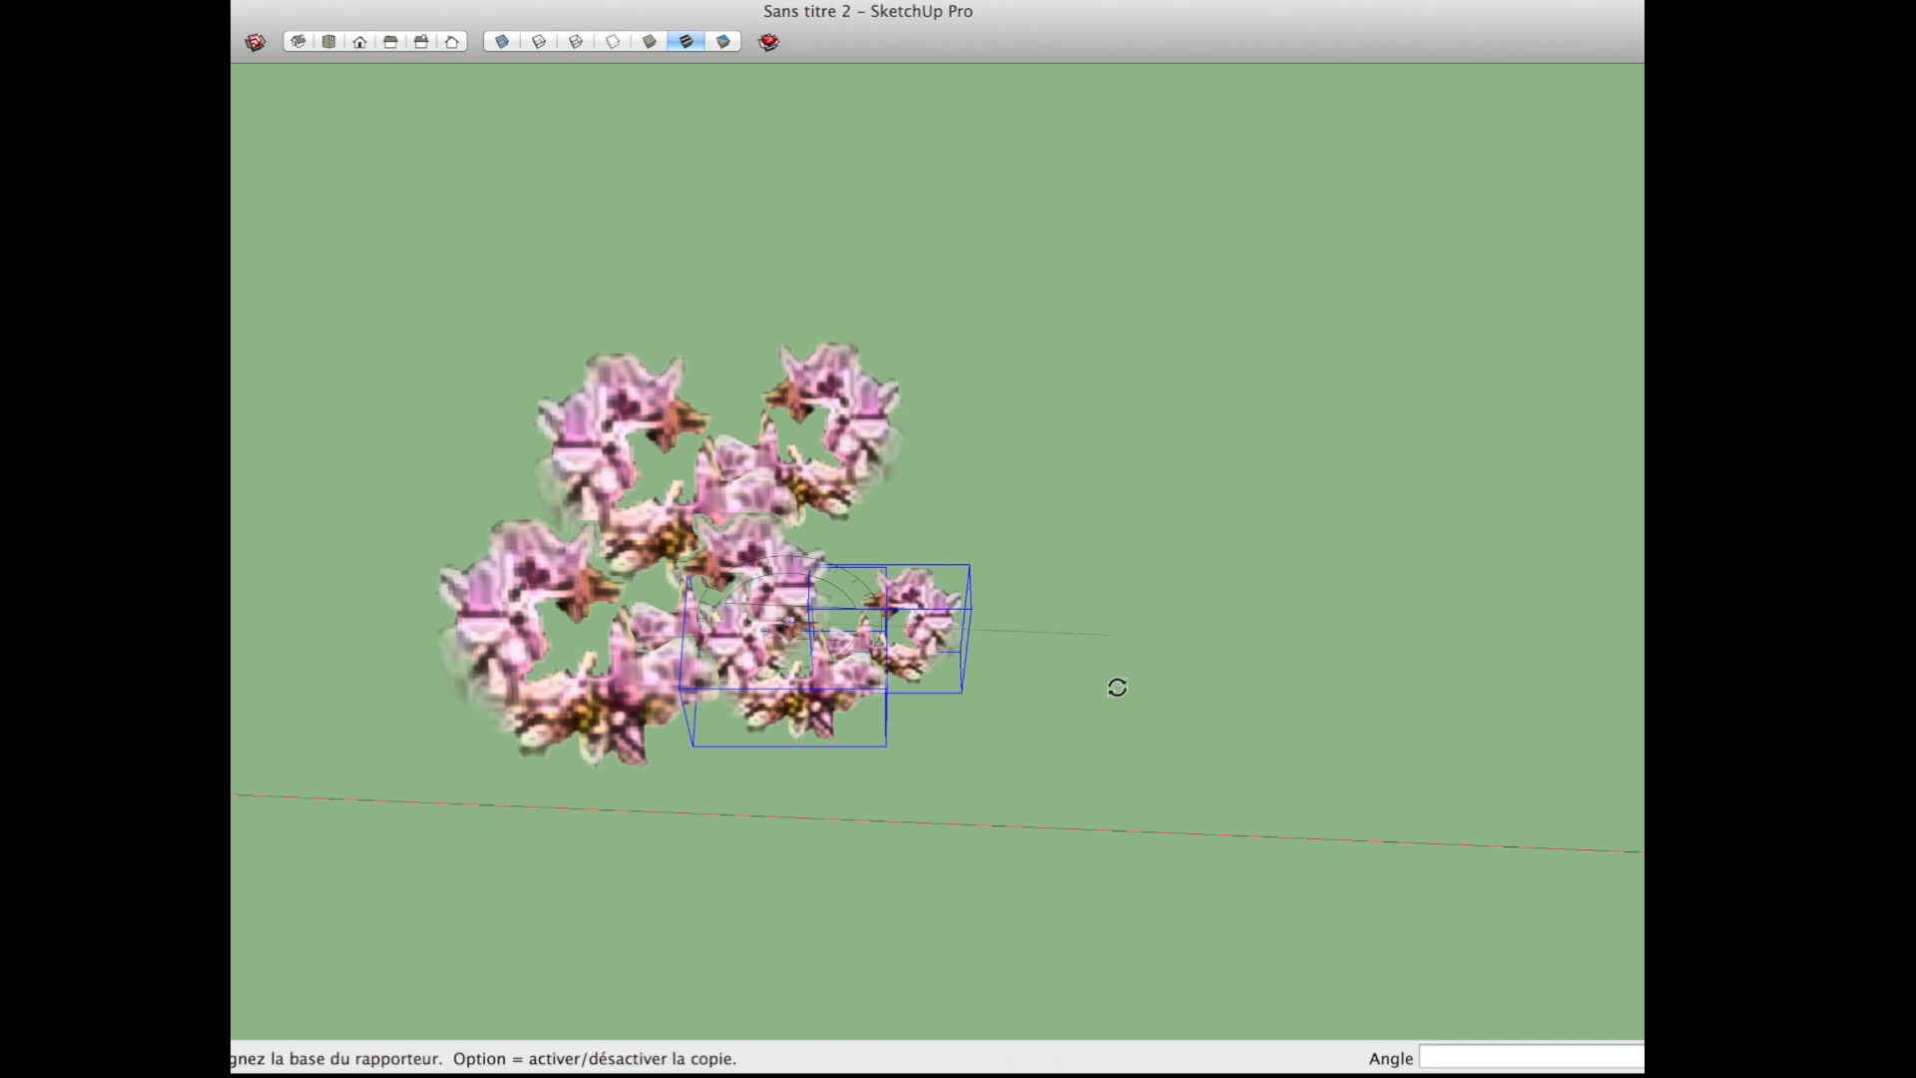
pyautogui.click(740, 604)
pyautogui.click(874, 631)
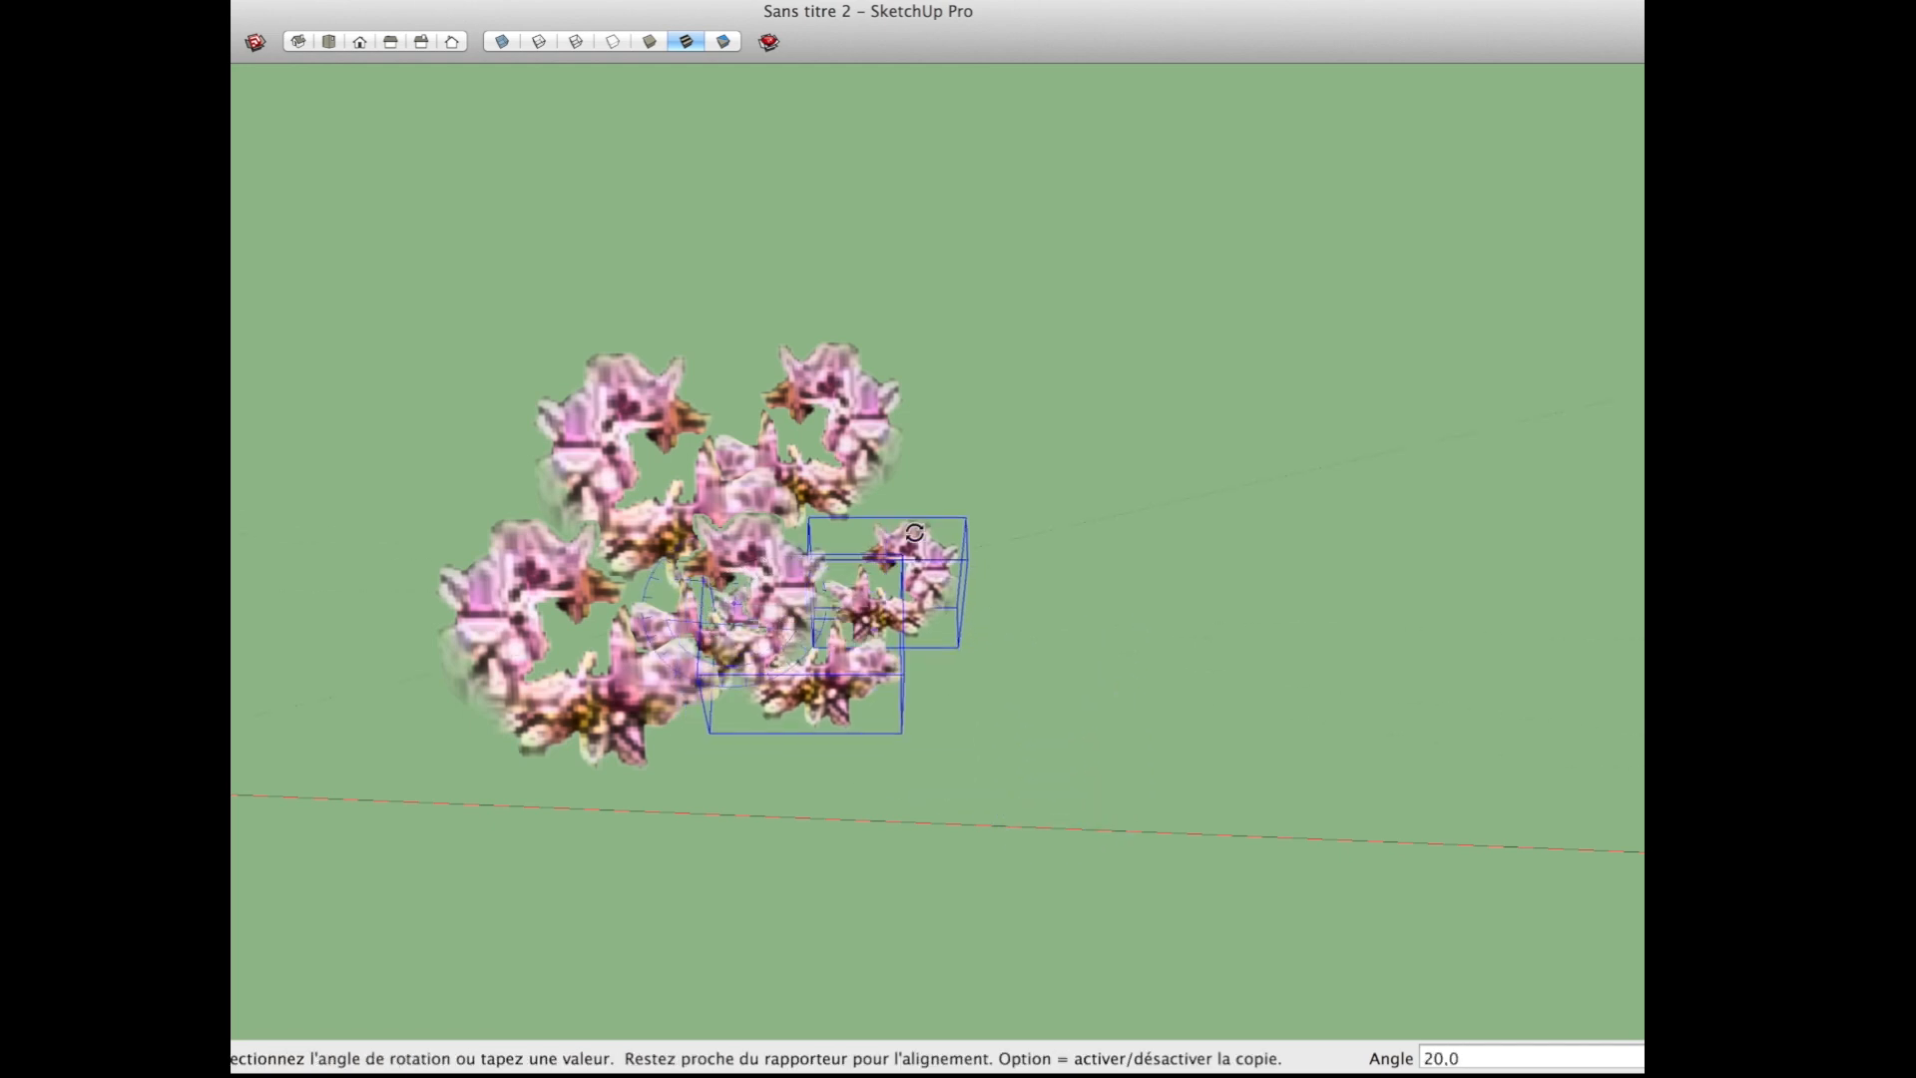
pyautogui.click(917, 473)
pyautogui.moveTo(977, 477); pyautogui.dragTo(1006, 439, button='middle')
# Step: Select several blossoms of the cluster and place a copy of them diagonally above the existing ones
pyautogui.press('space')
pyautogui.moveTo(1021, 672); pyautogui.dragTo(798, 425)
pyautogui.press('m')
pyautogui.press('alt')
pyautogui.click(893, 561)
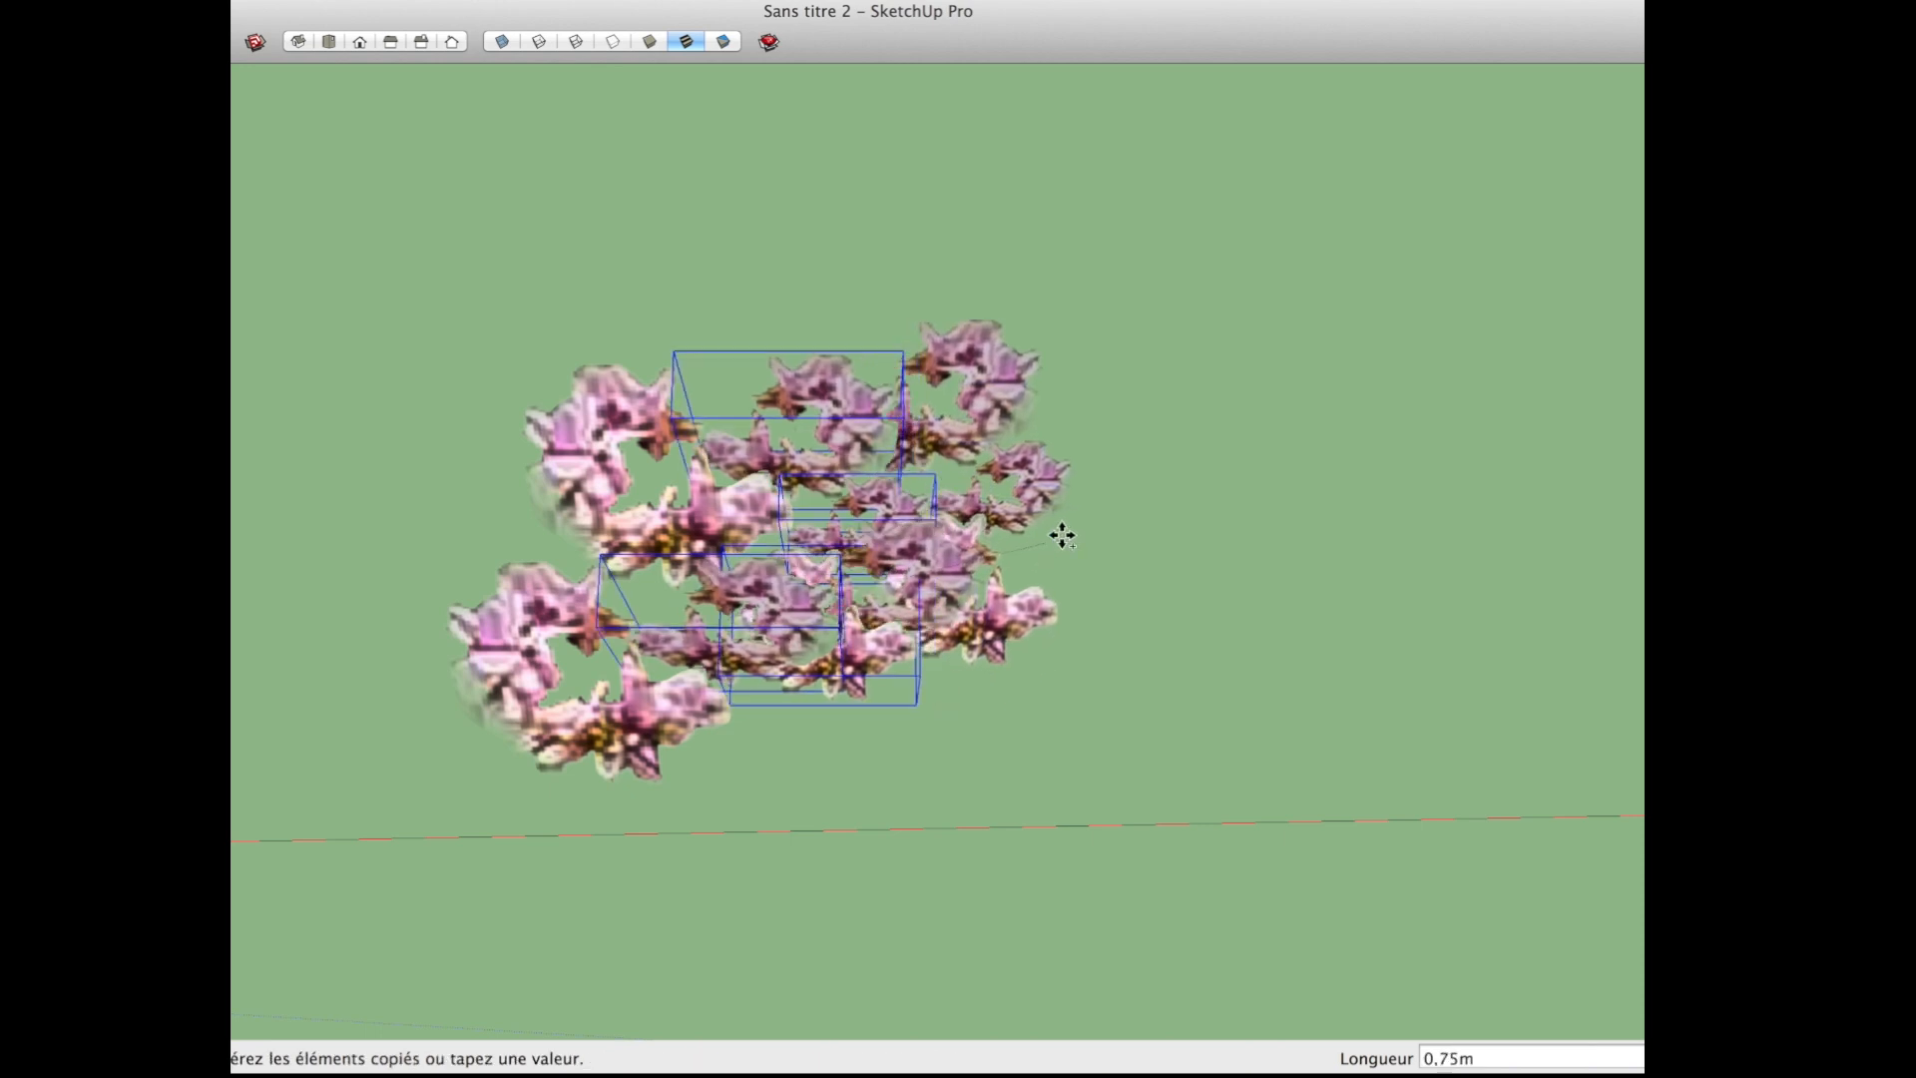
pyautogui.click(1064, 488)
# Step: Enlarge the newly copied group of blossoms uniformly from its upper corner
pyautogui.press('s')
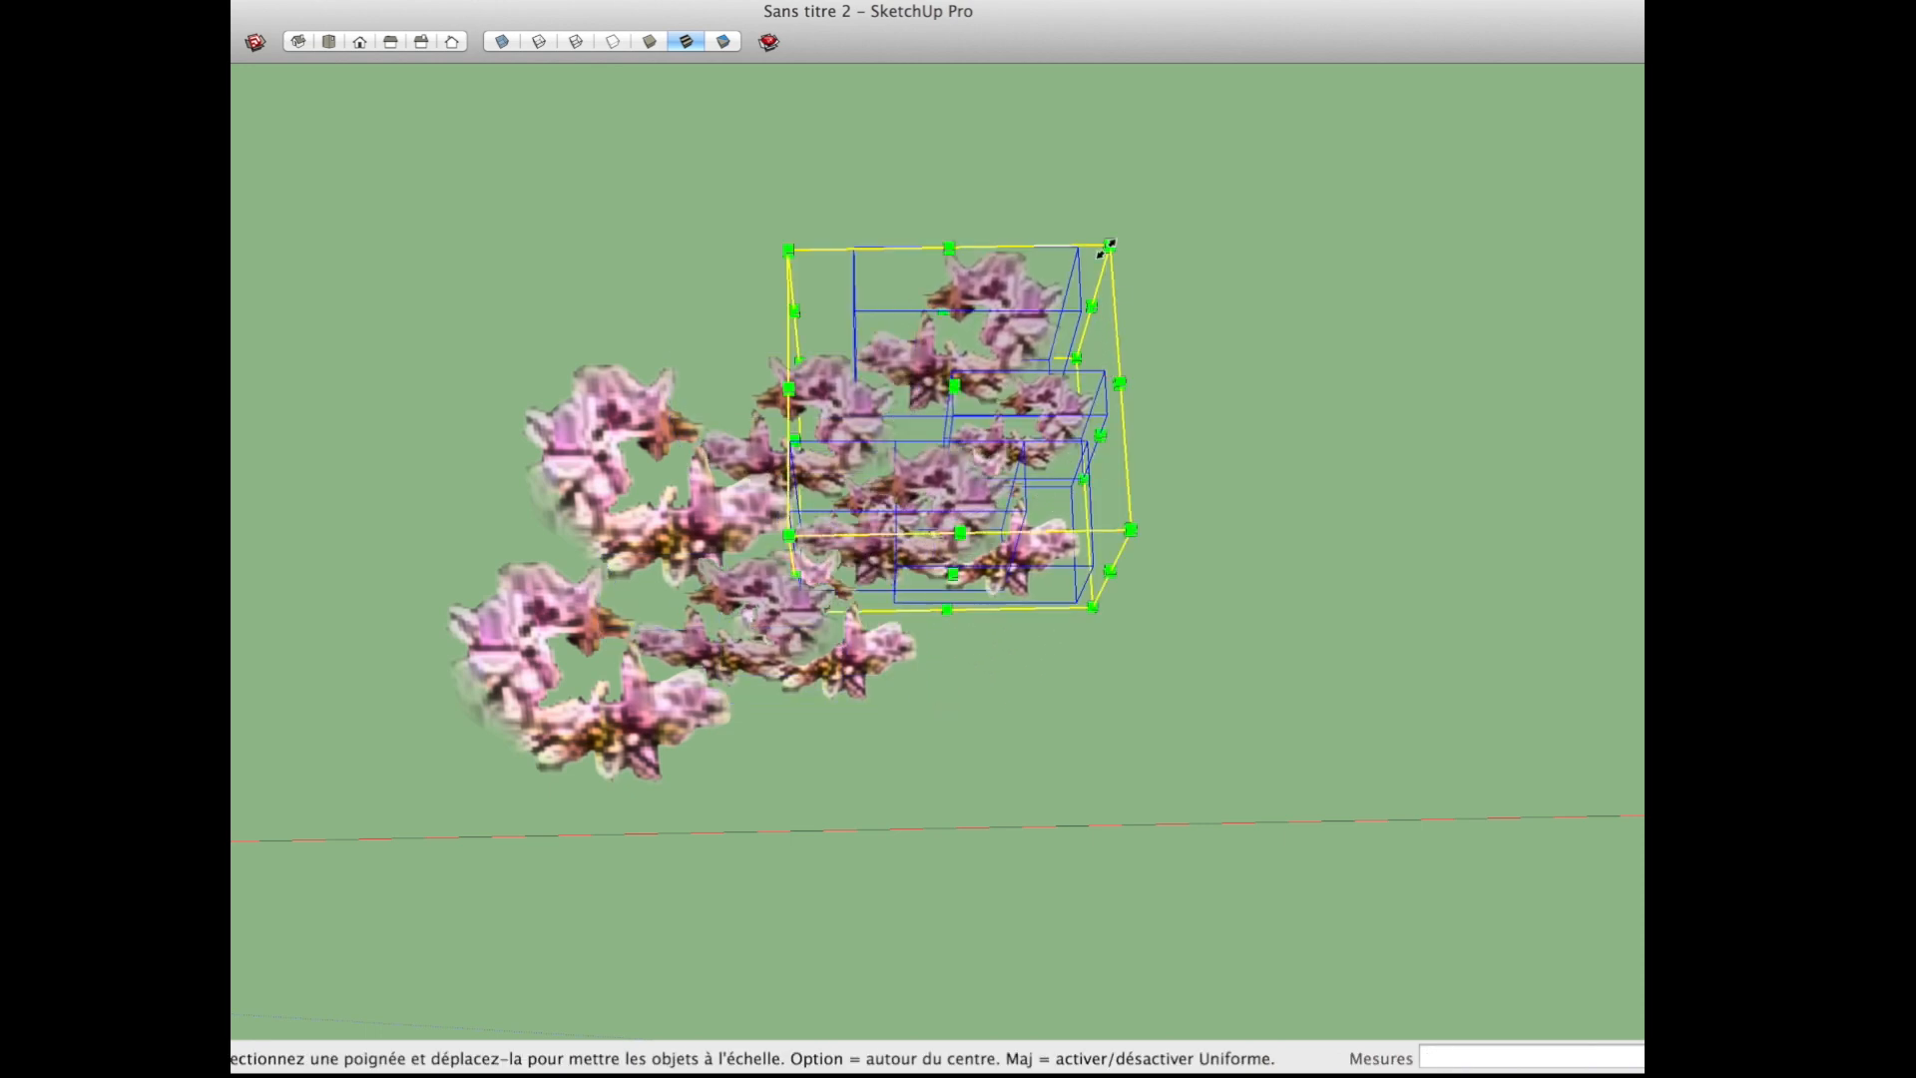
pyautogui.click(1185, 160)
pyautogui.moveTo(1127, 659); pyautogui.dragTo(1084, 531, button='middle')
pyautogui.press('space')
# Step: Place a copy of the selected blossoms about 1.1 m above the originals
pyautogui.press('m')
pyautogui.click(1113, 698)
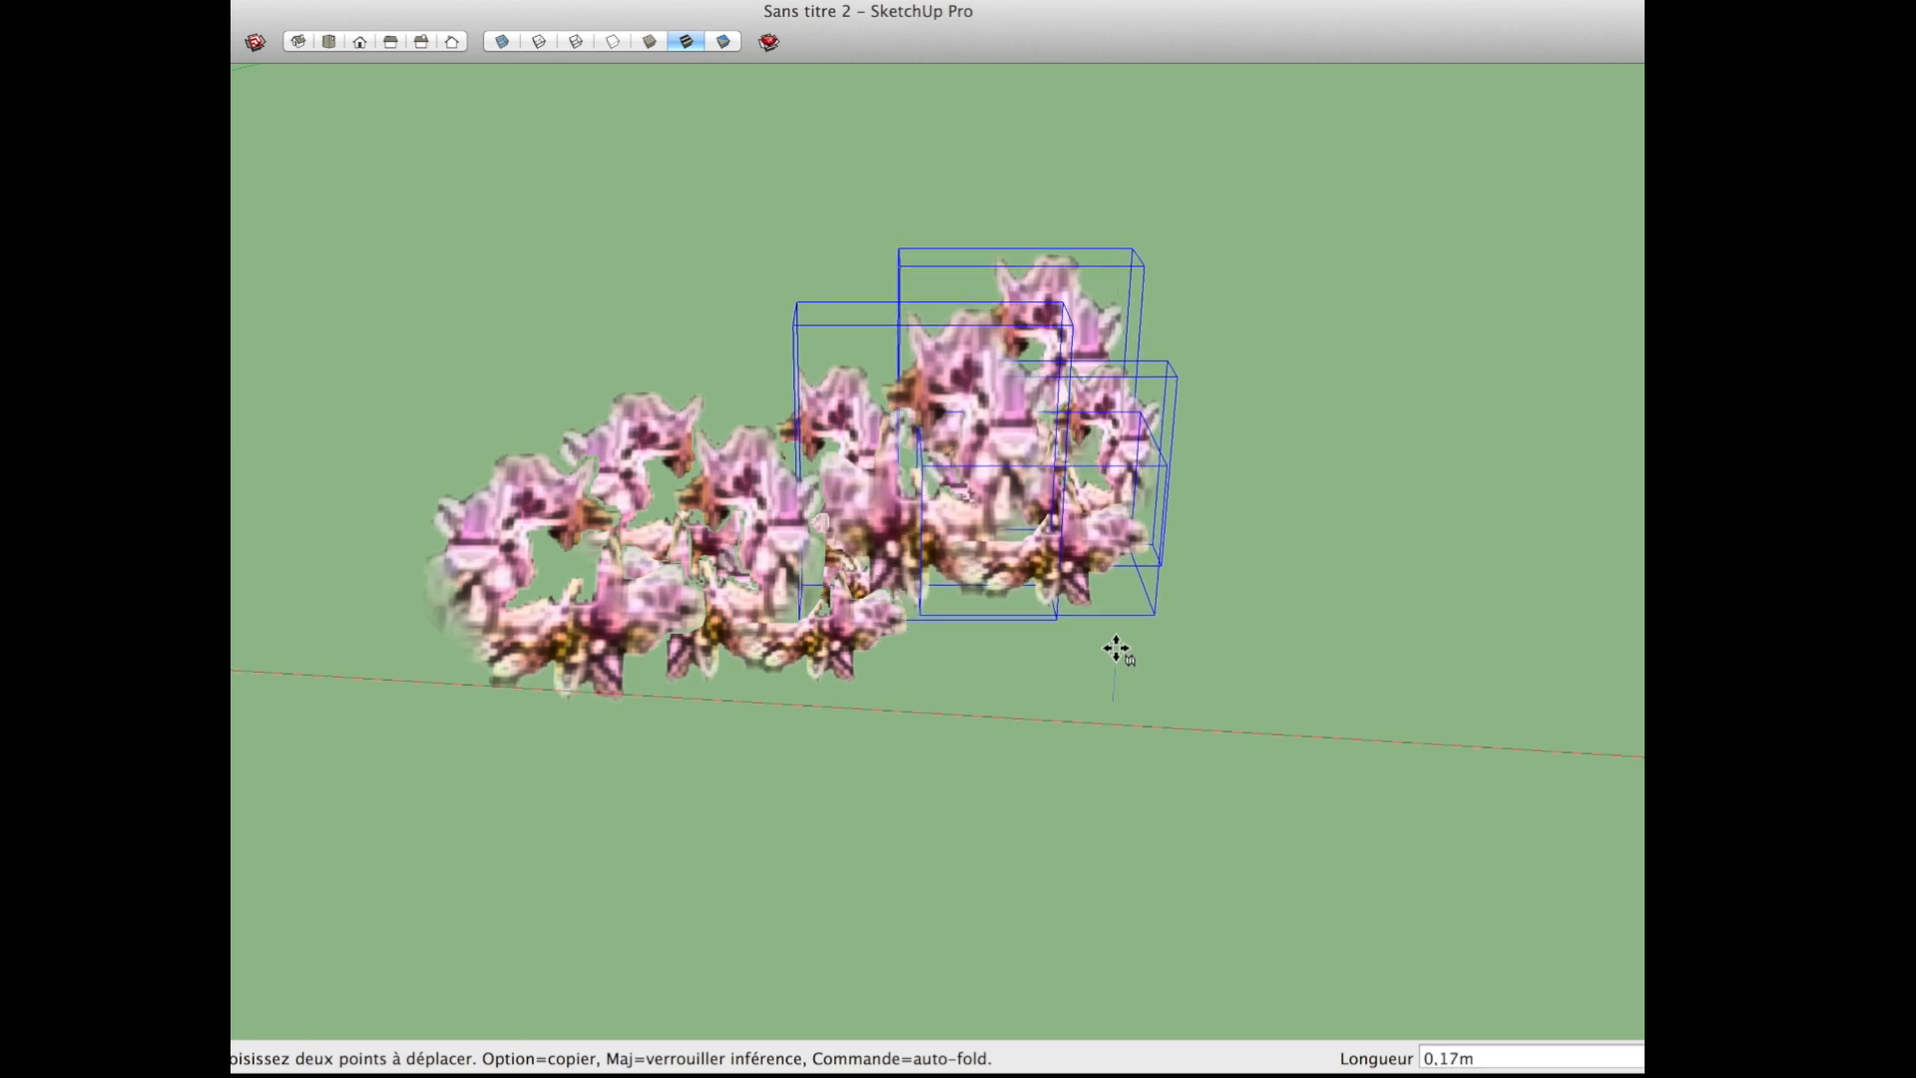
pyautogui.press('alt')
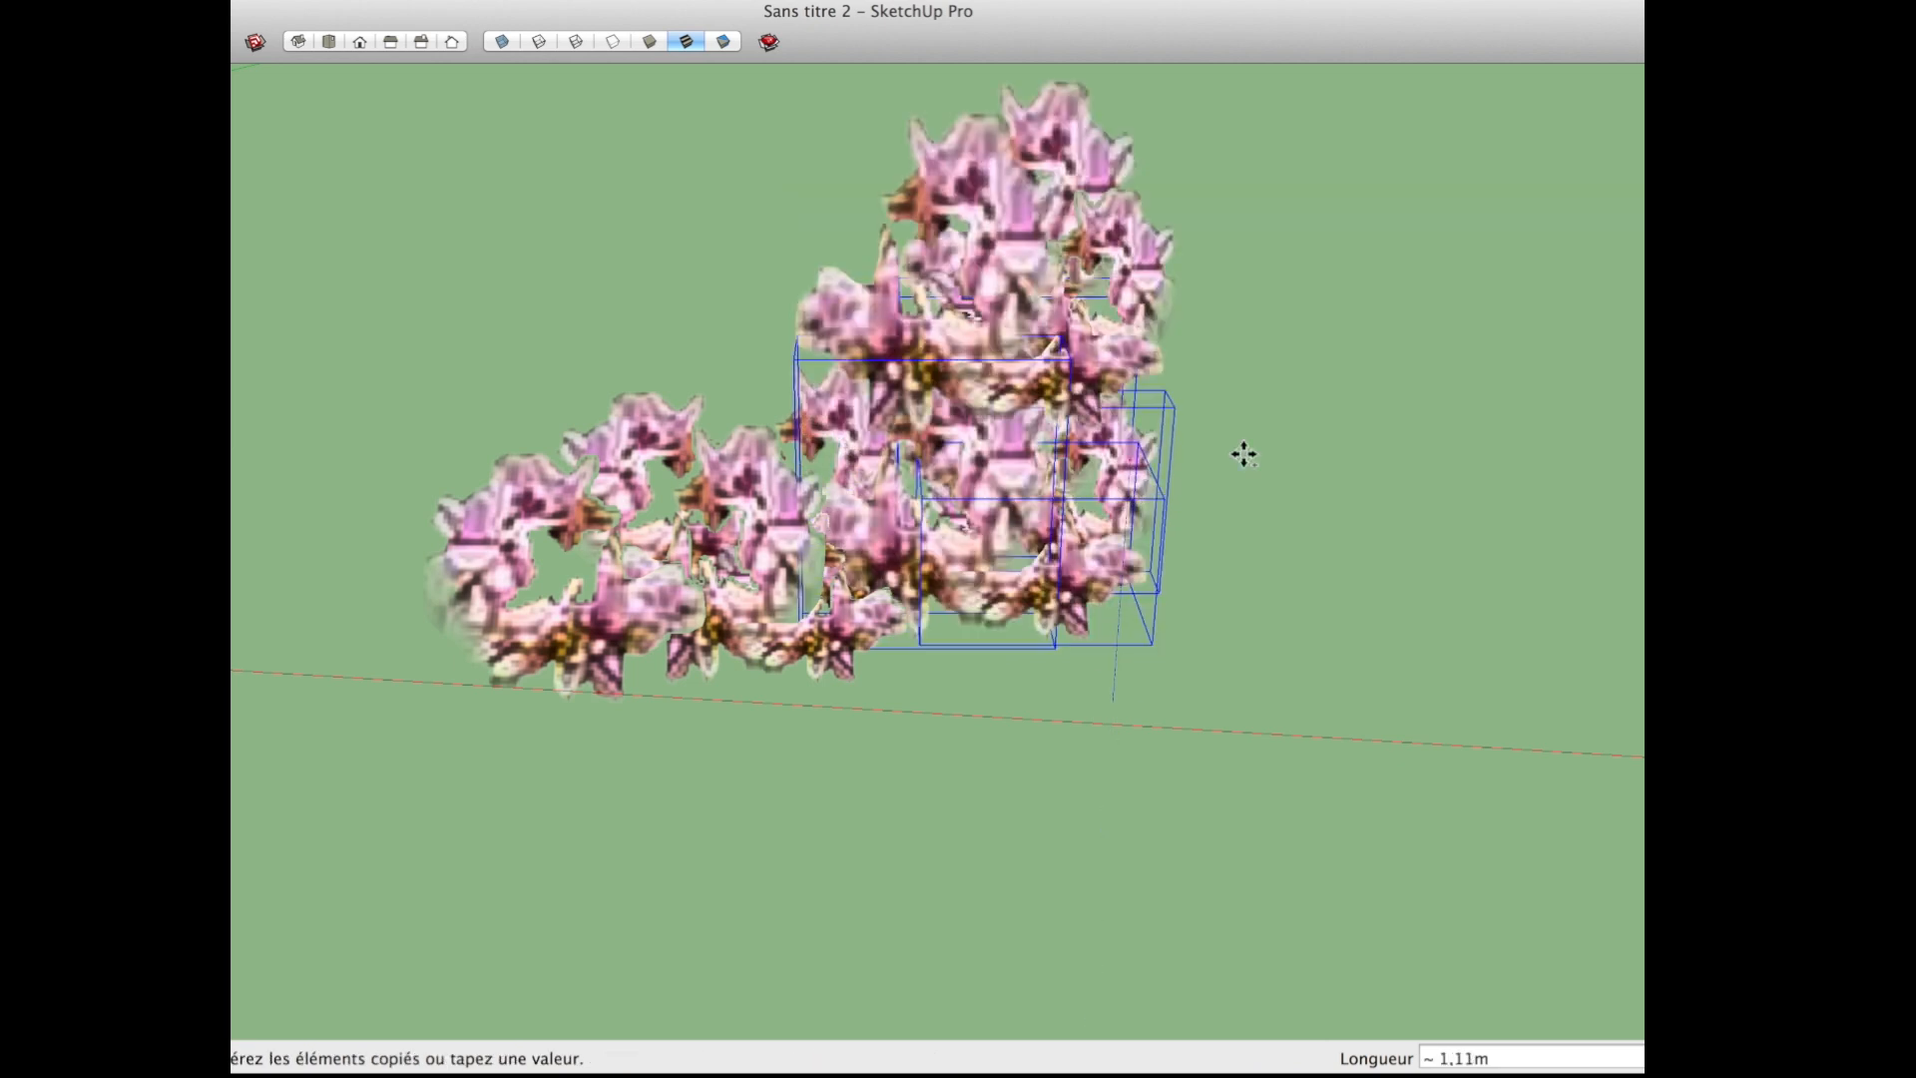
pyautogui.click(1267, 529)
# Step: Copy the raised blossoms about 1.6 m sideways so they sit above the rest of the cluster
pyautogui.press('space')
pyautogui.press('m')
pyautogui.moveTo(1254, 576); pyautogui.dragTo(1194, 591, button='middle')
pyautogui.click(1195, 590)
pyautogui.press('alt')
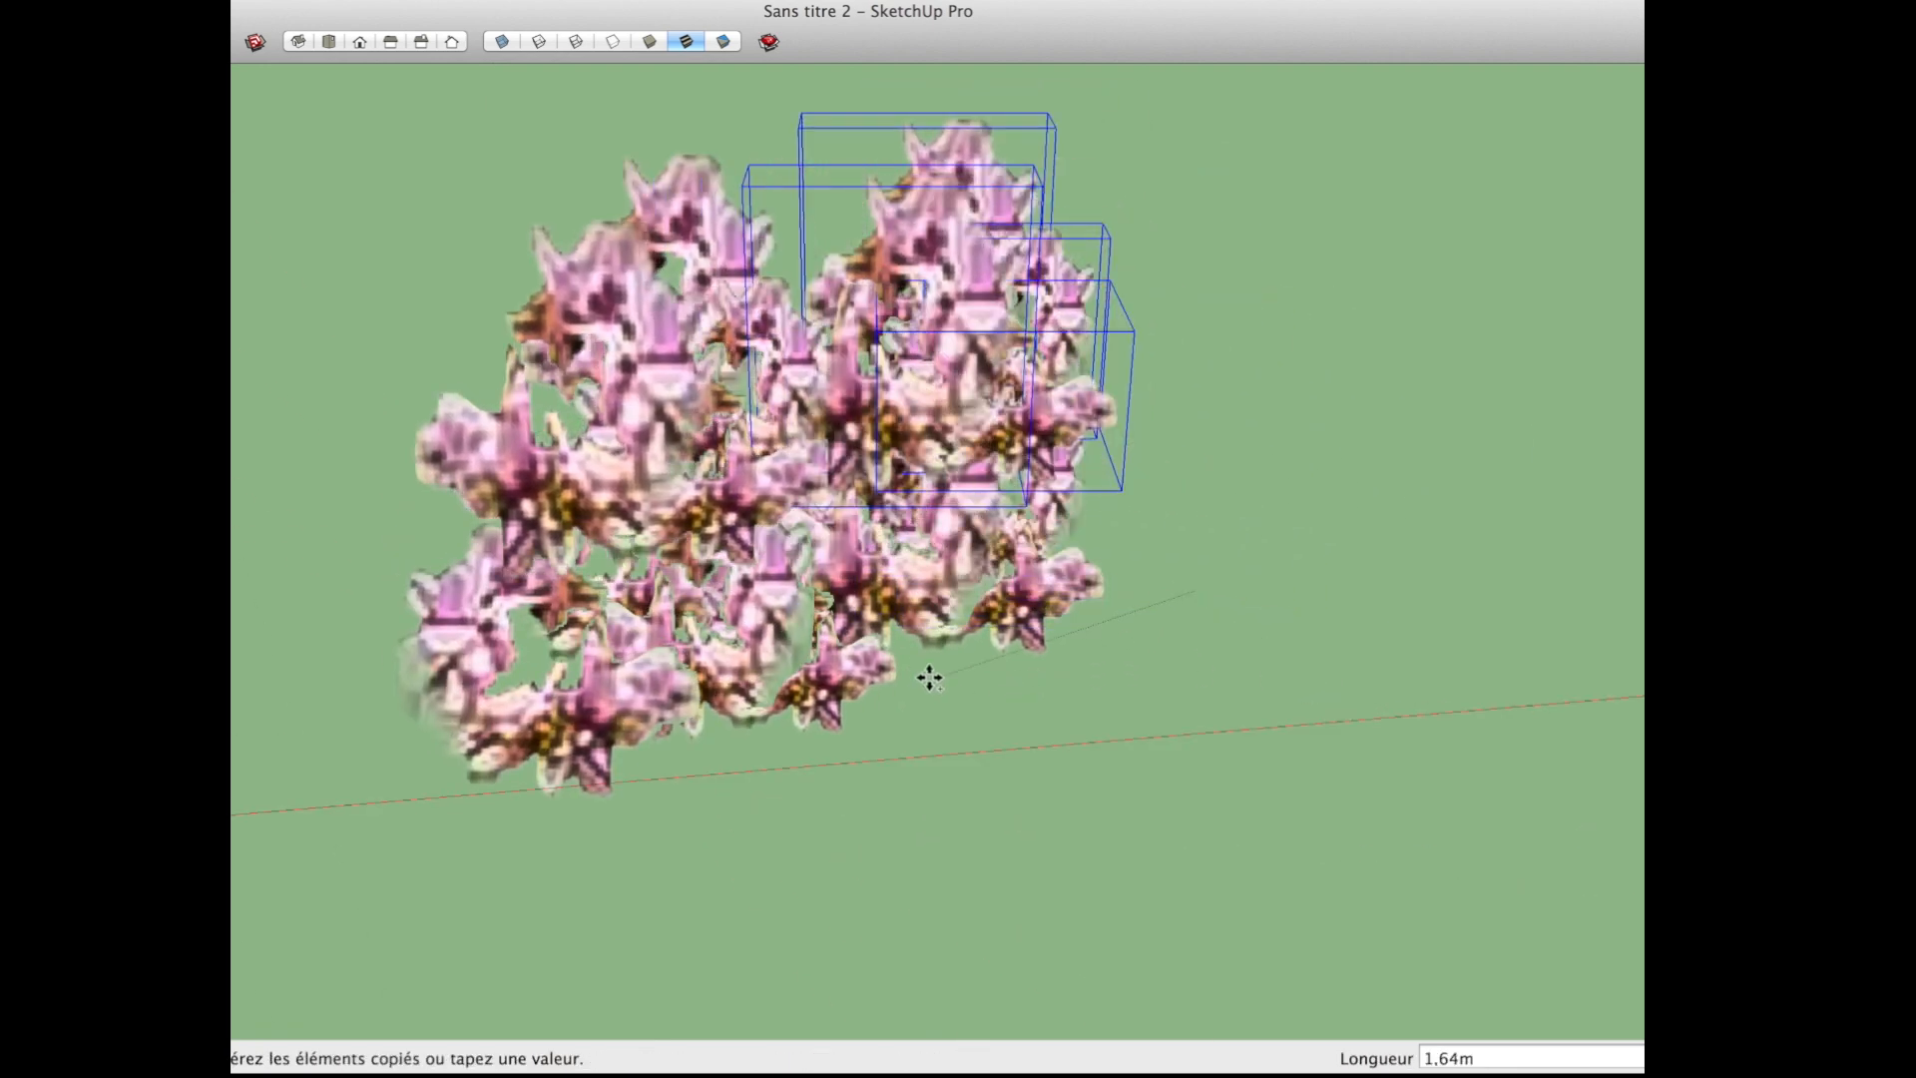
pyautogui.click(939, 651)
# Step: Place another copy of the selected blossoms beside the existing ones to give the cluster more depth
pyautogui.click(874, 850)
pyautogui.press('alt')
pyautogui.click(645, 817)
pyautogui.moveTo(646, 818); pyautogui.dragTo(1168, 815, button='middle')
pyautogui.click(1153, 828)
pyautogui.press('alt')
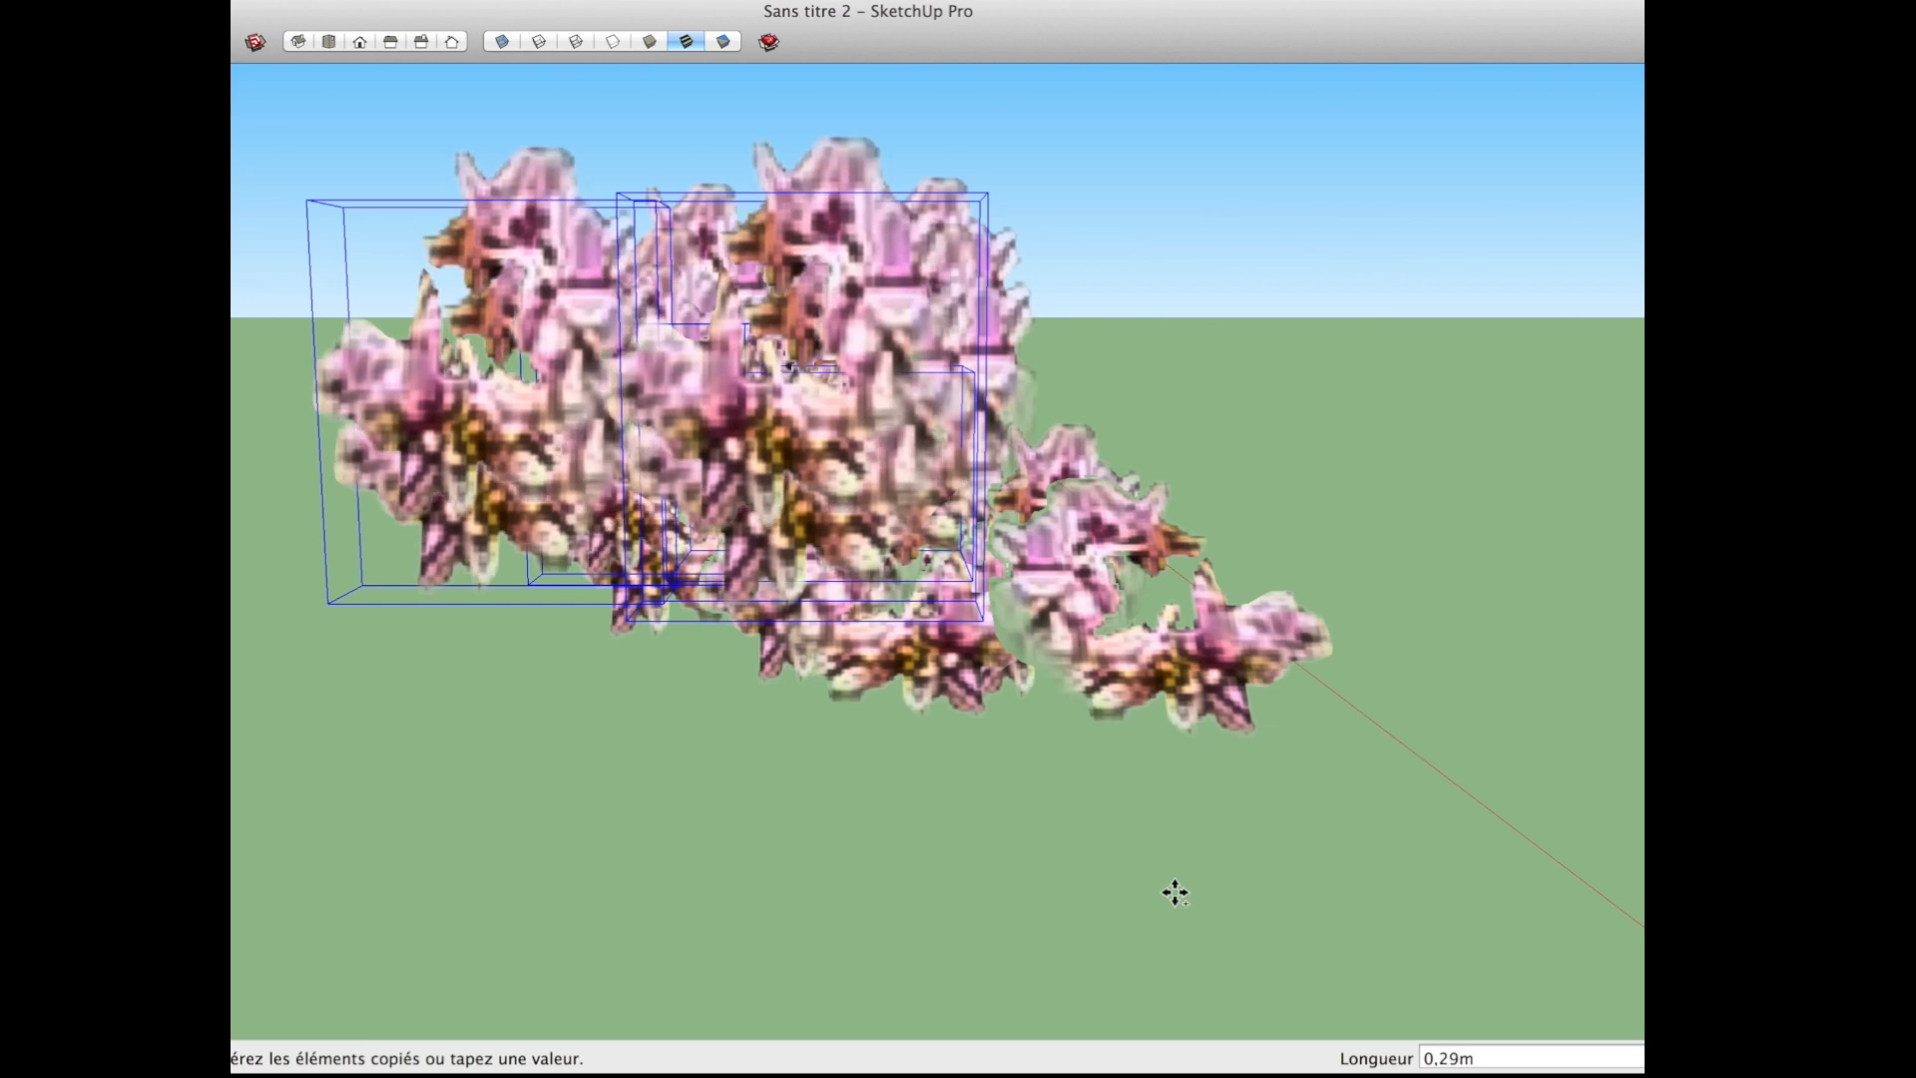
pyautogui.click(1253, 522)
# Step: Scale the newly copied blossoms at the cluster's lower side slightly smaller from a corner
pyautogui.moveTo(1253, 522); pyautogui.dragTo(489, 846, button='middle')
pyautogui.scroll(-3, 559, 833)
pyautogui.moveTo(1018, 842); pyautogui.dragTo(811, 764, button='middle')
pyautogui.scroll(5, 735, 781)
pyautogui.press('s')
pyautogui.moveTo(517, 794); pyautogui.dragTo(556, 763)
pyautogui.moveTo(784, 599); pyautogui.dragTo(1065, 724, button='middle')
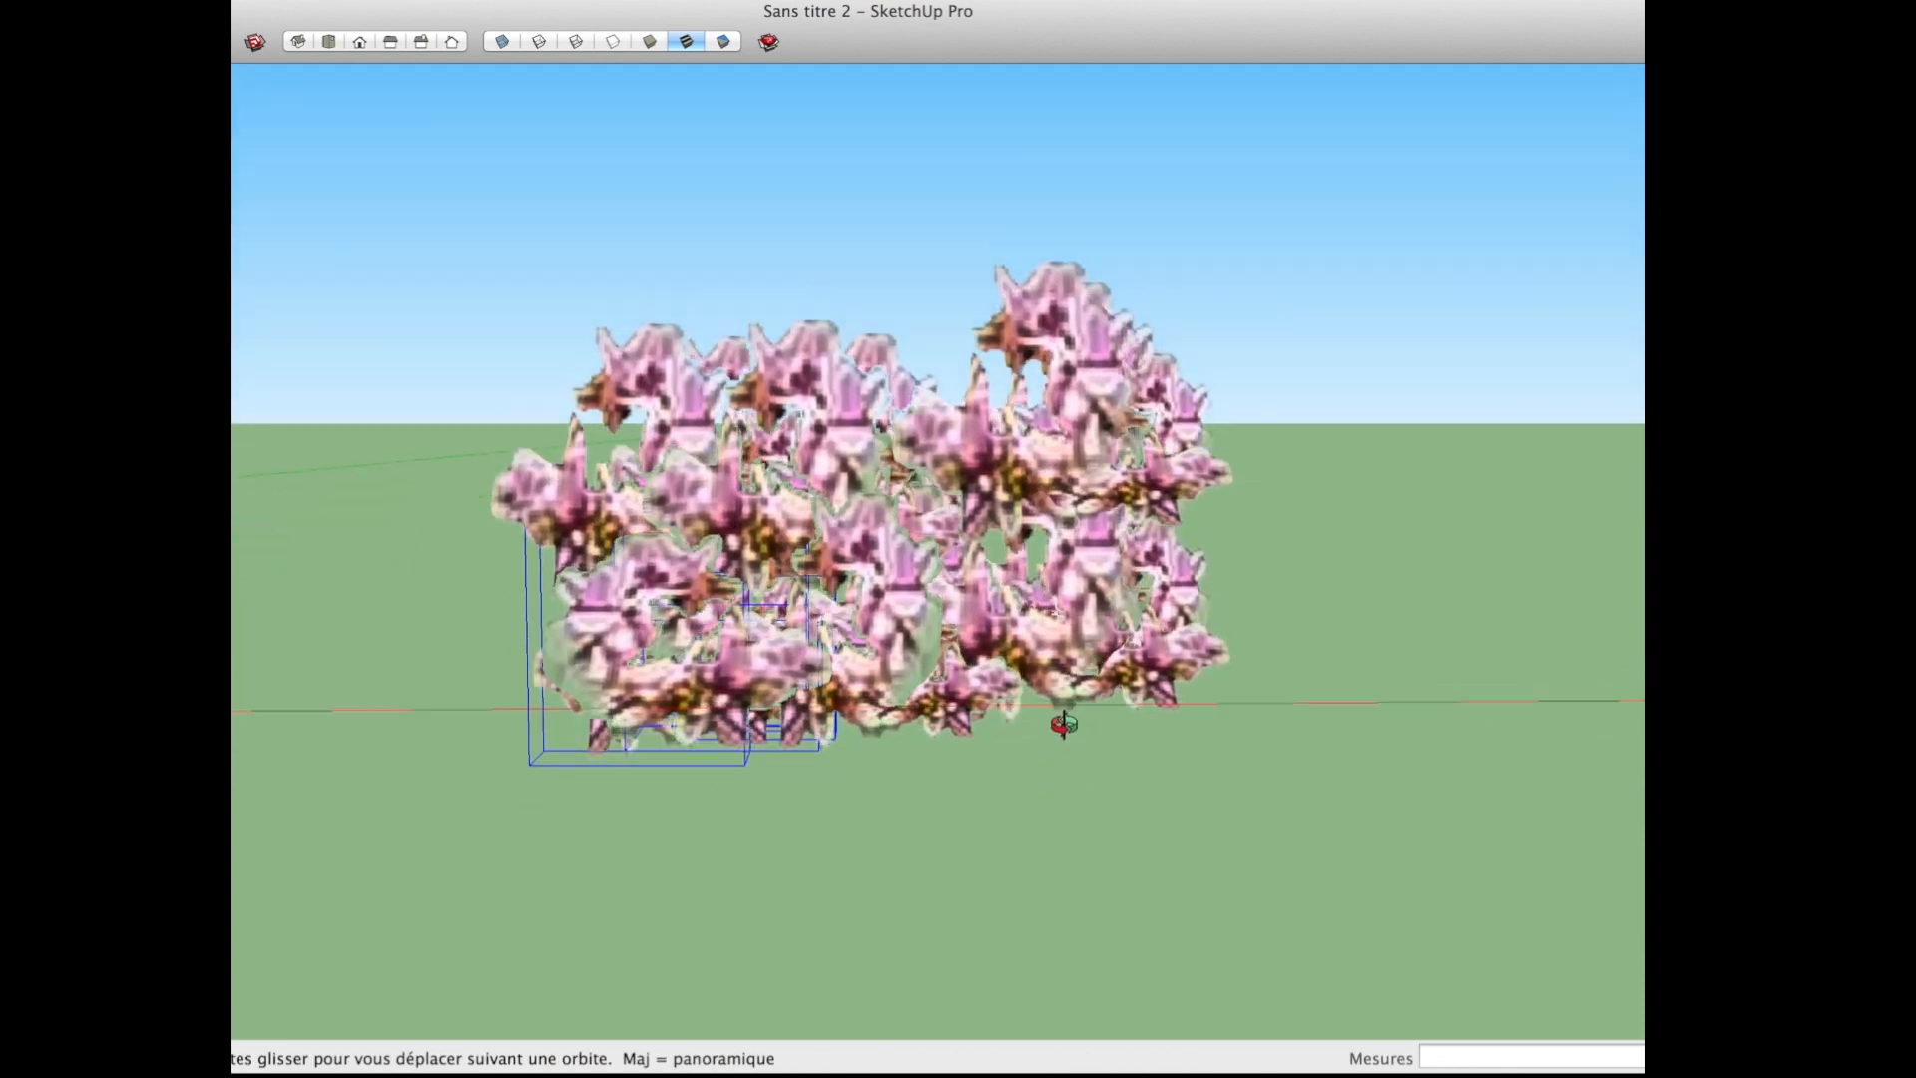
# Step: Select a blossom near the middle of the cluster and rotate it in place to vary its orientation
pyautogui.scroll(2, 978, 669)
pyautogui.press('space')
pyautogui.click(955, 630)
pyautogui.press('q')
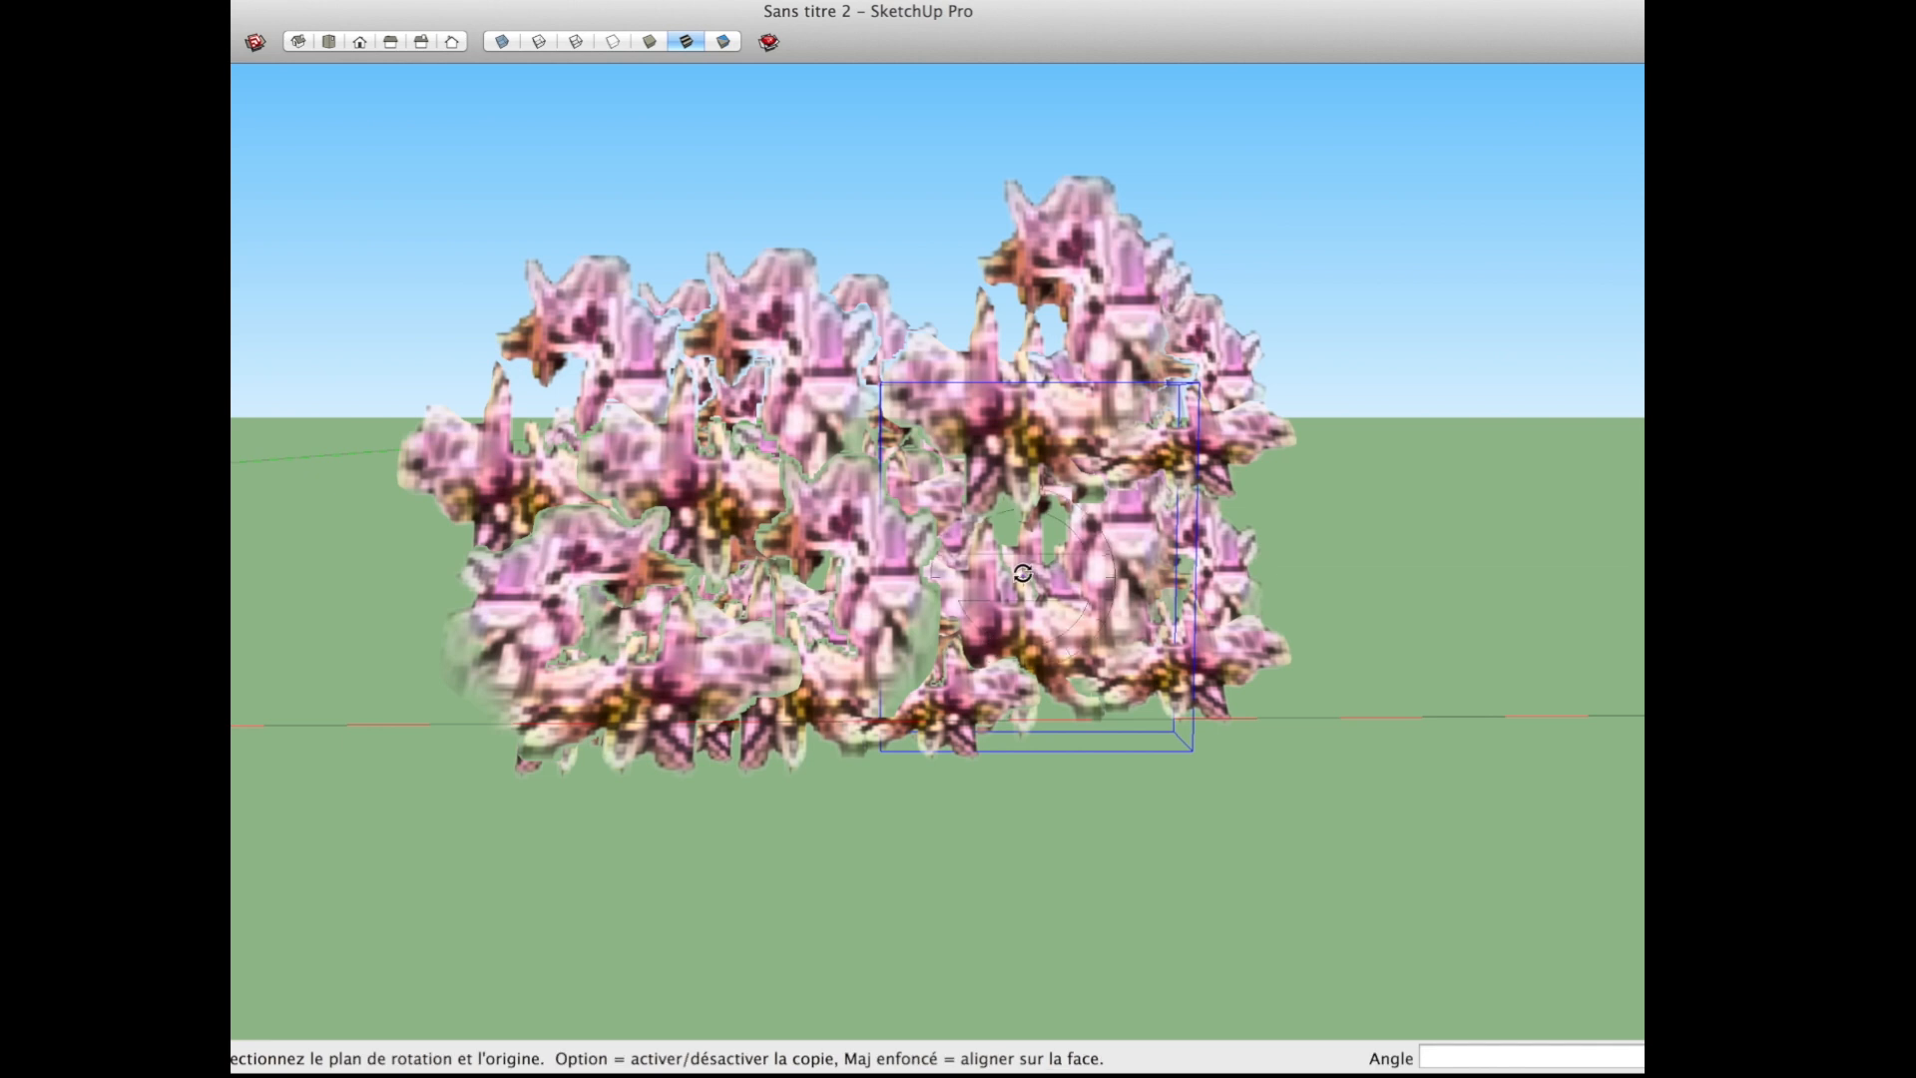
pyautogui.press('m')
pyautogui.moveTo(1166, 571); pyautogui.dragTo(1072, 736)
pyautogui.moveTo(1214, 696); pyautogui.dragTo(1188, 730, button='middle')
# Step: Rotate two upper blossoms of the cluster in place, turning the second by about -56.8 degrees
pyautogui.press('space')
pyautogui.click(762, 326)
pyautogui.press('m')
pyautogui.moveTo(842, 433); pyautogui.dragTo(803, 540)
pyautogui.press('space')
pyautogui.click(1083, 423)
pyautogui.press('m')
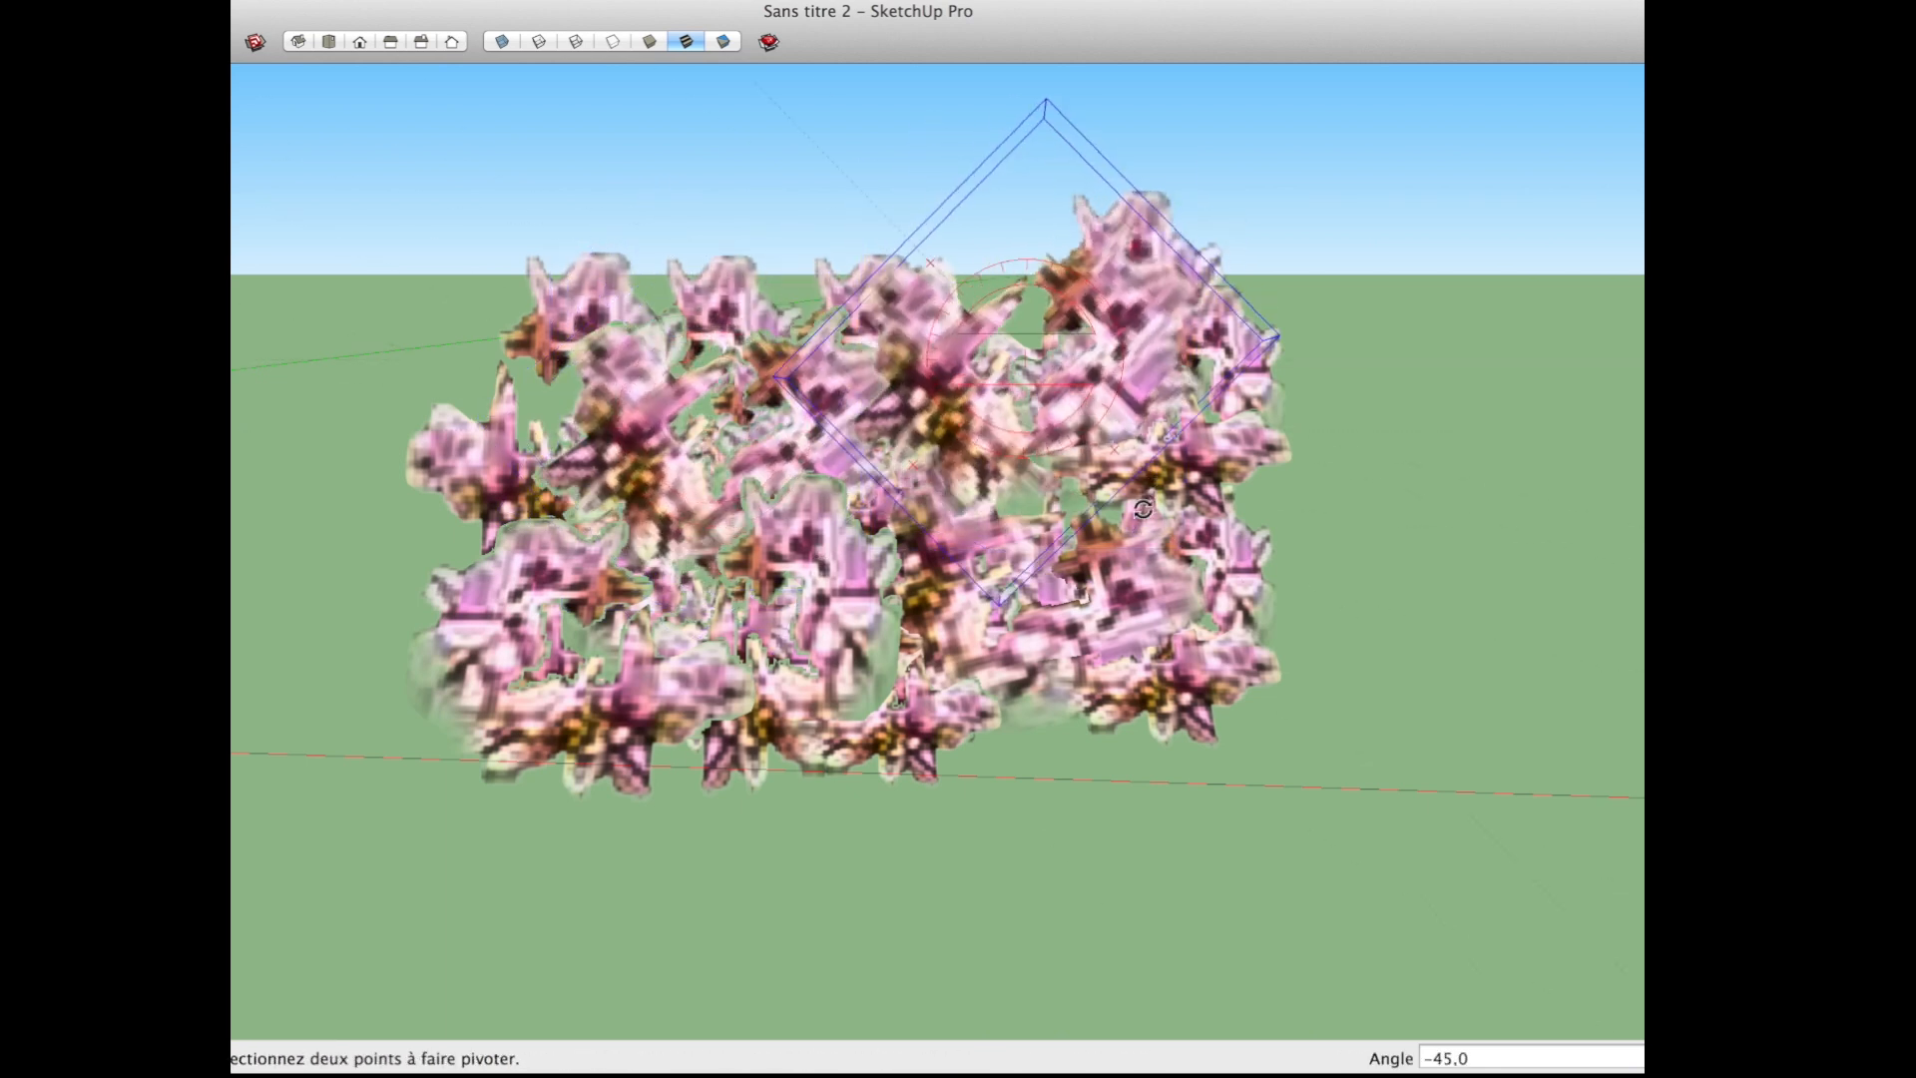
pyautogui.click(1118, 523)
pyautogui.press('m')
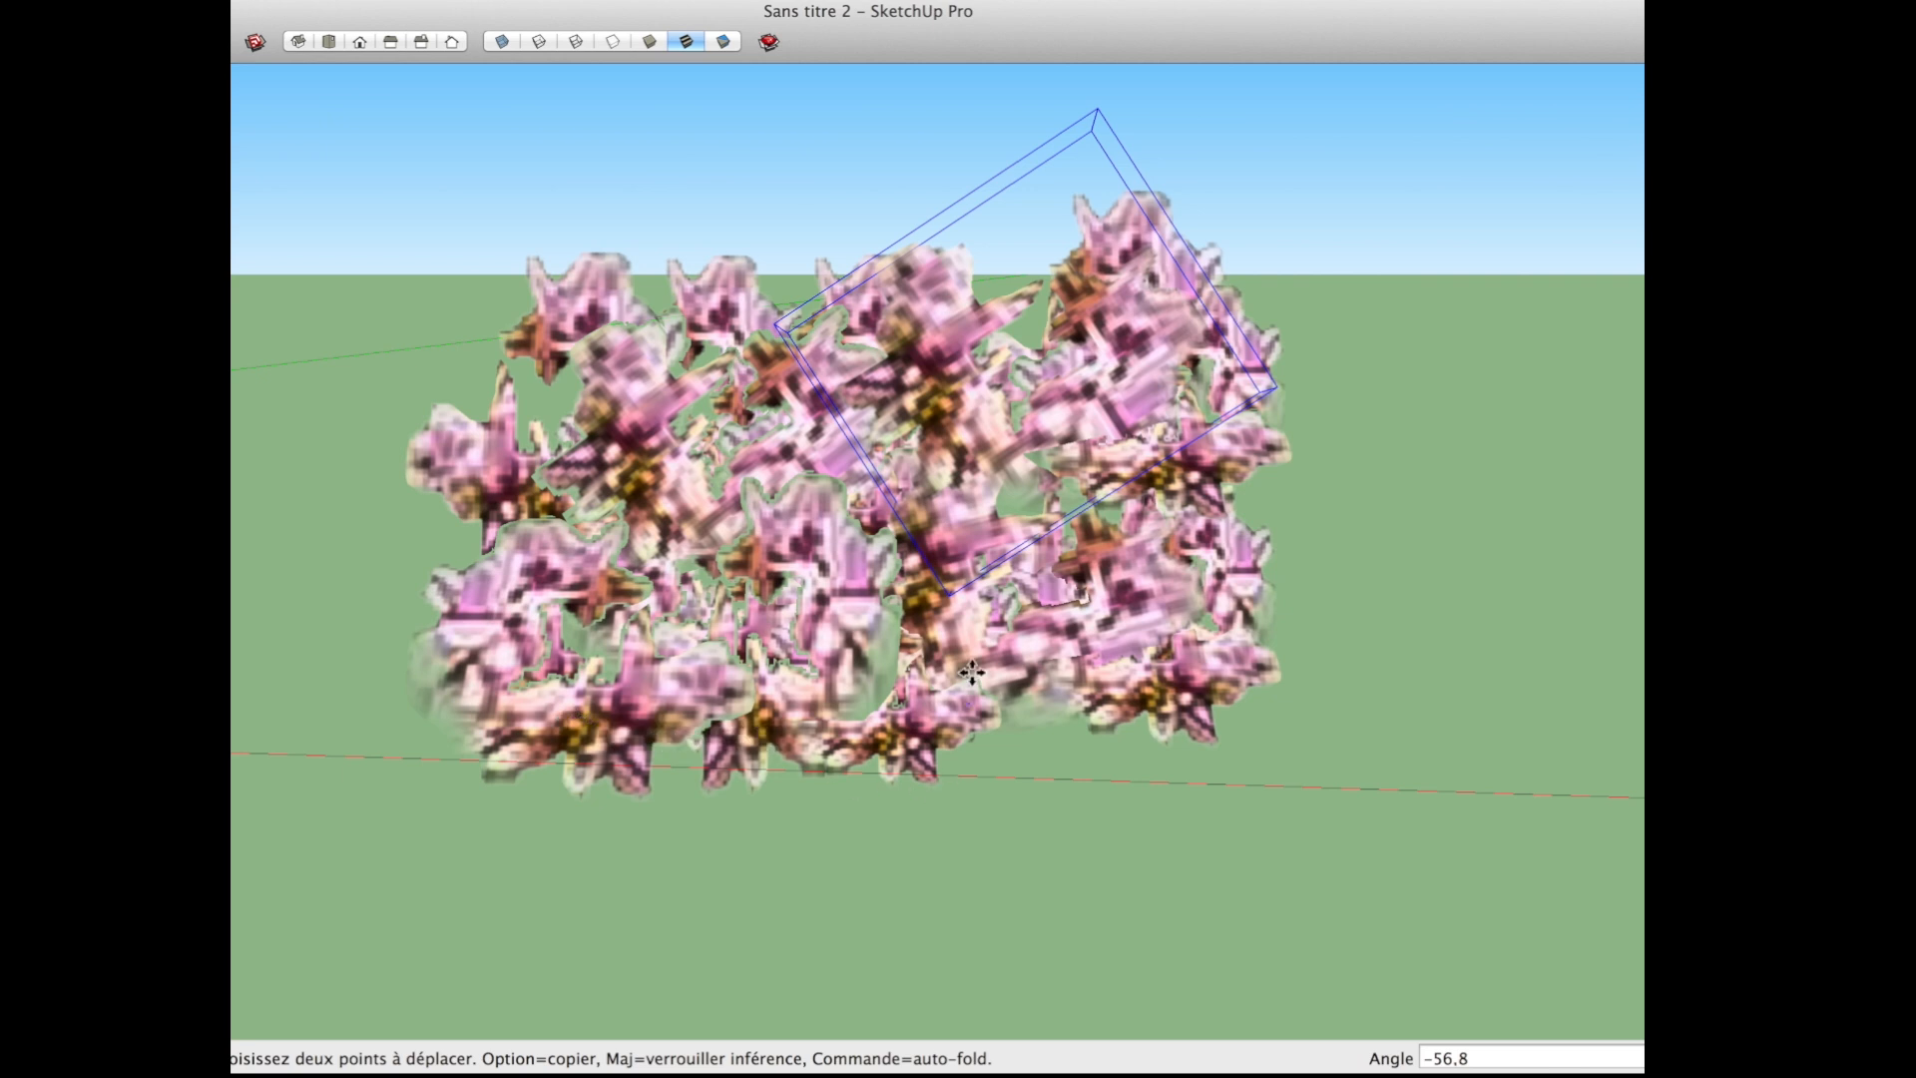
# Step: Select a large part of the cluster's blossoms and place a copy of them about 0.8 m behind
pyautogui.moveTo(972, 678); pyautogui.dragTo(753, 847, button='middle')
pyautogui.scroll(-5, 824, 707)
pyautogui.moveTo(824, 706); pyautogui.dragTo(1020, 588, button='middle')
pyautogui.scroll(-4, 1051, 704)
pyautogui.press('space')
pyautogui.scroll(5, 966, 587)
pyautogui.press('super+a')
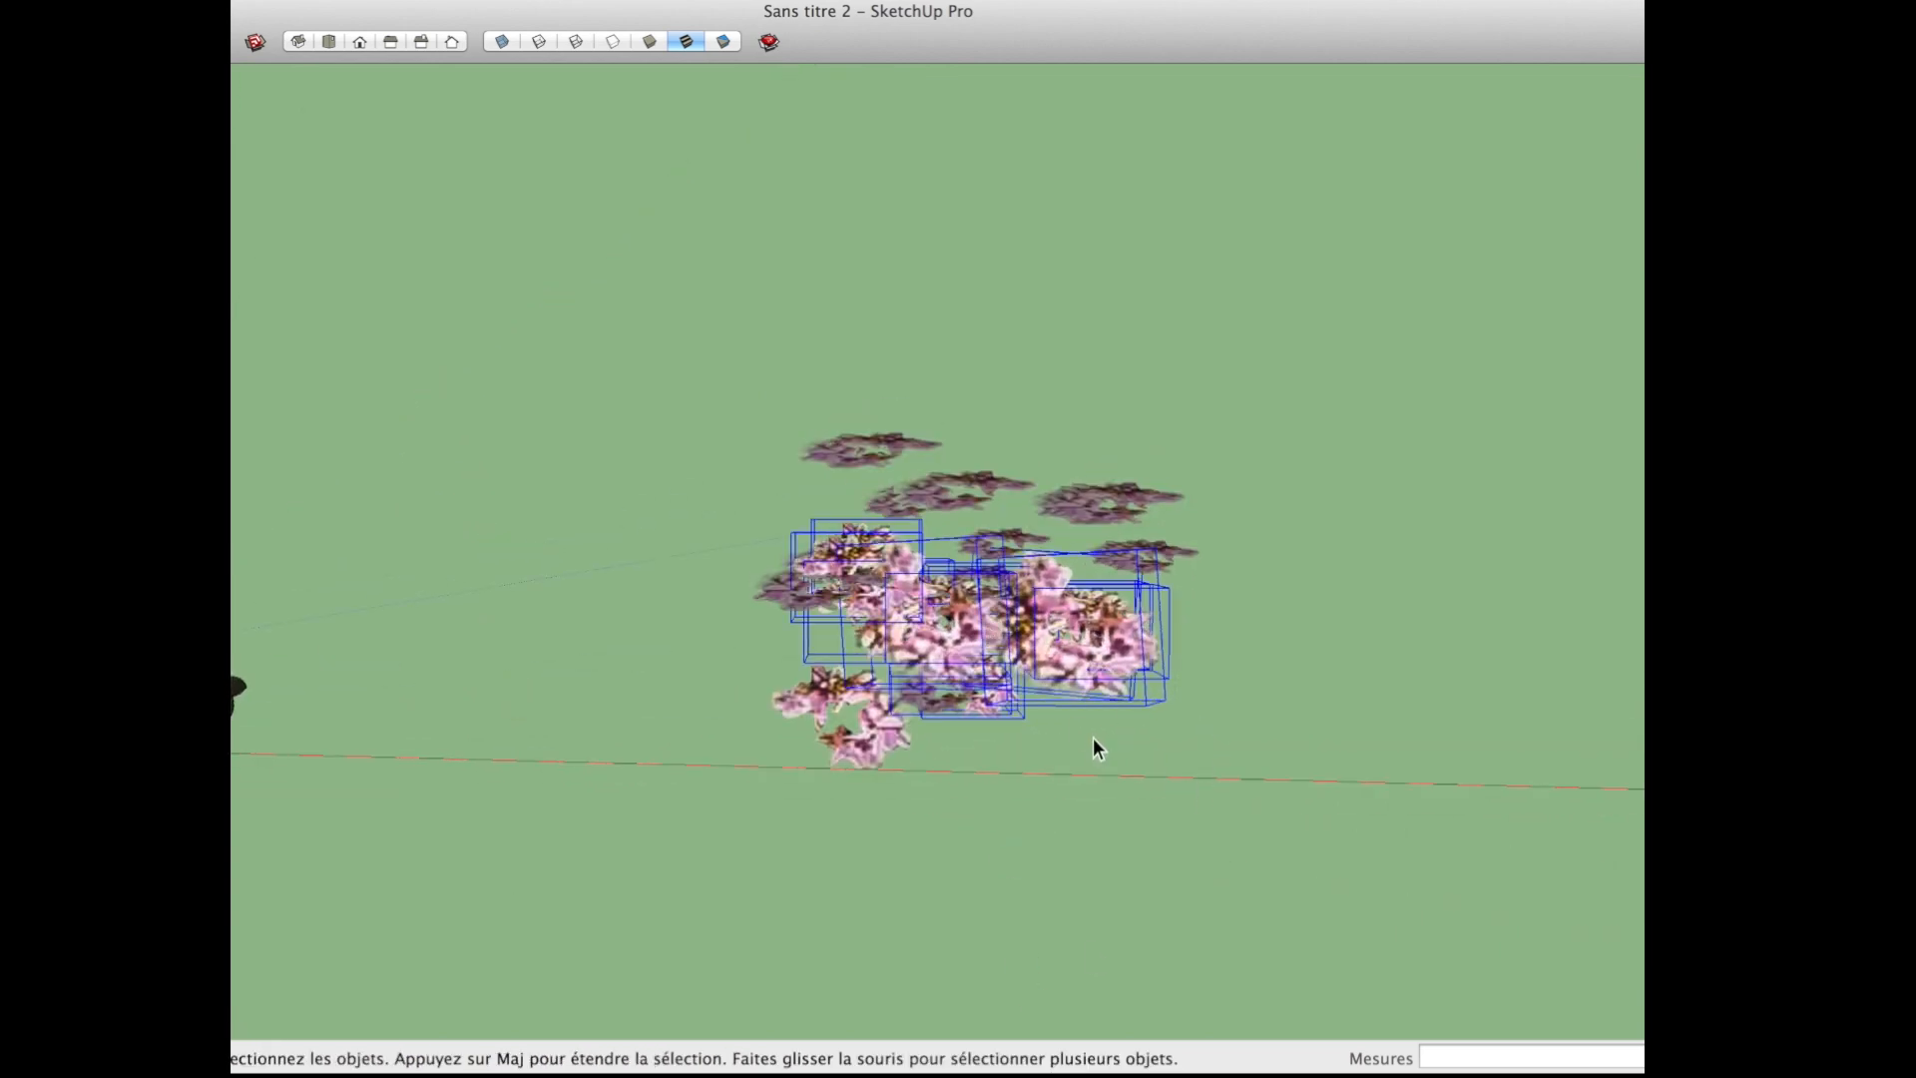
pyautogui.click(1231, 731)
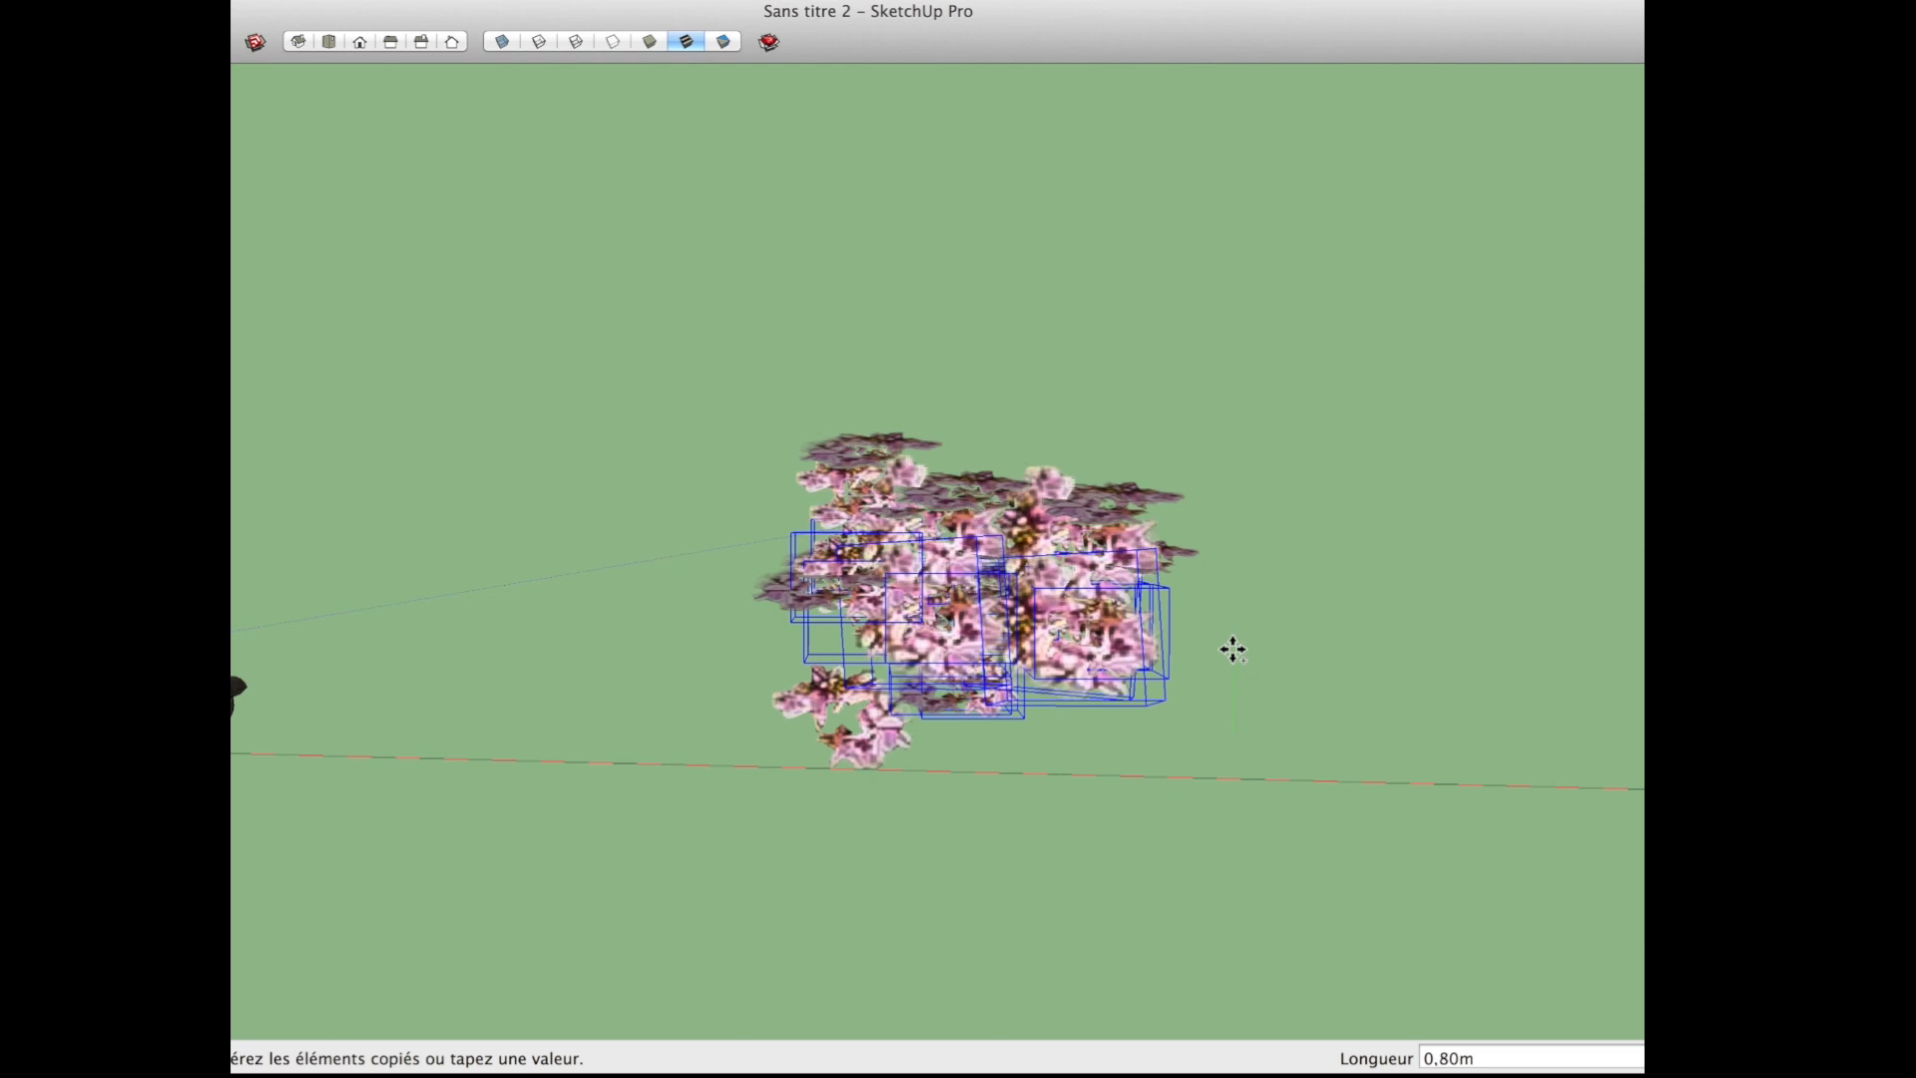
pyautogui.click(1233, 642)
# Step: Move the single stray blossom closer to the rest of the cluster
pyautogui.press('space')
pyautogui.click(876, 763)
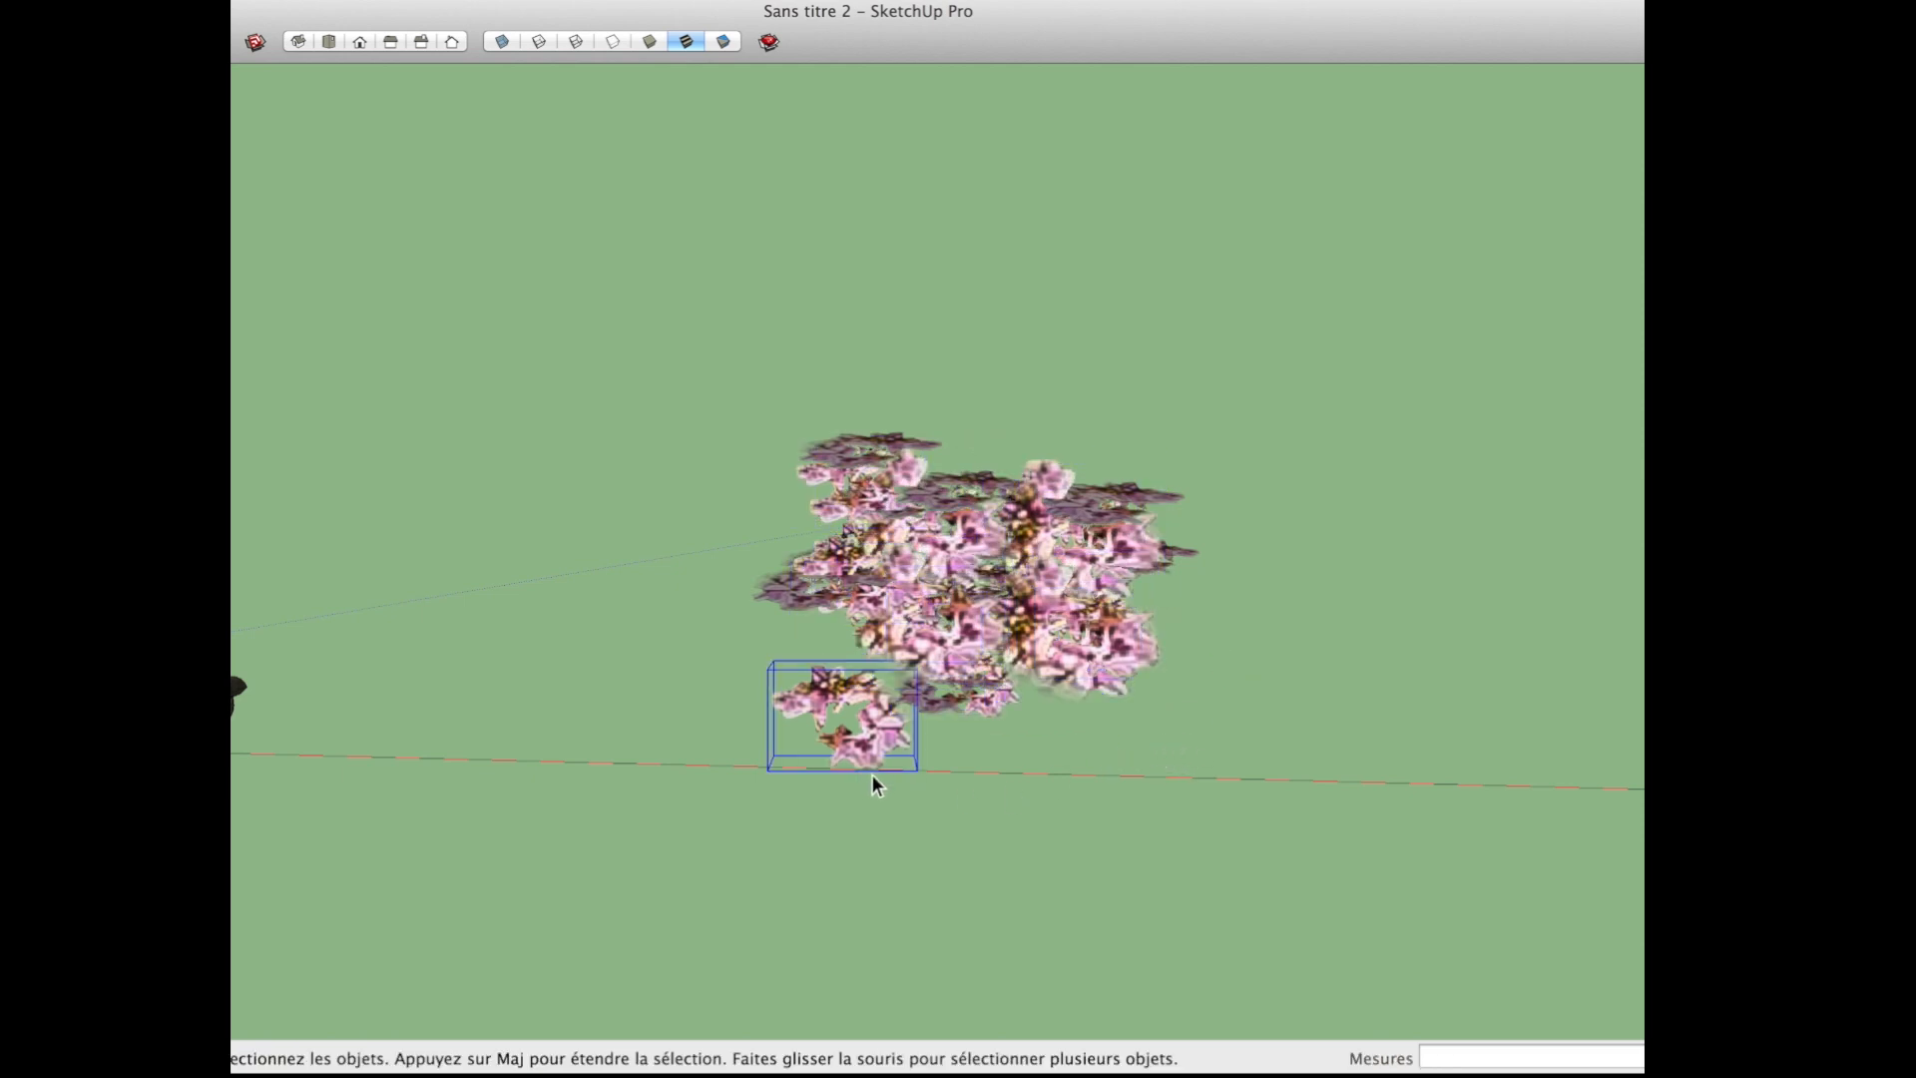
pyautogui.press('m')
pyautogui.click(960, 750)
# Step: Select all the blossoms of the cluster and combine them into a single component
pyautogui.press('space')
pyautogui.moveTo(1026, 753); pyautogui.dragTo(728, 489, button='middle')
pyautogui.moveTo(1039, 789); pyautogui.dragTo(752, 449)
pyautogui.scroll(5, 893, 666)
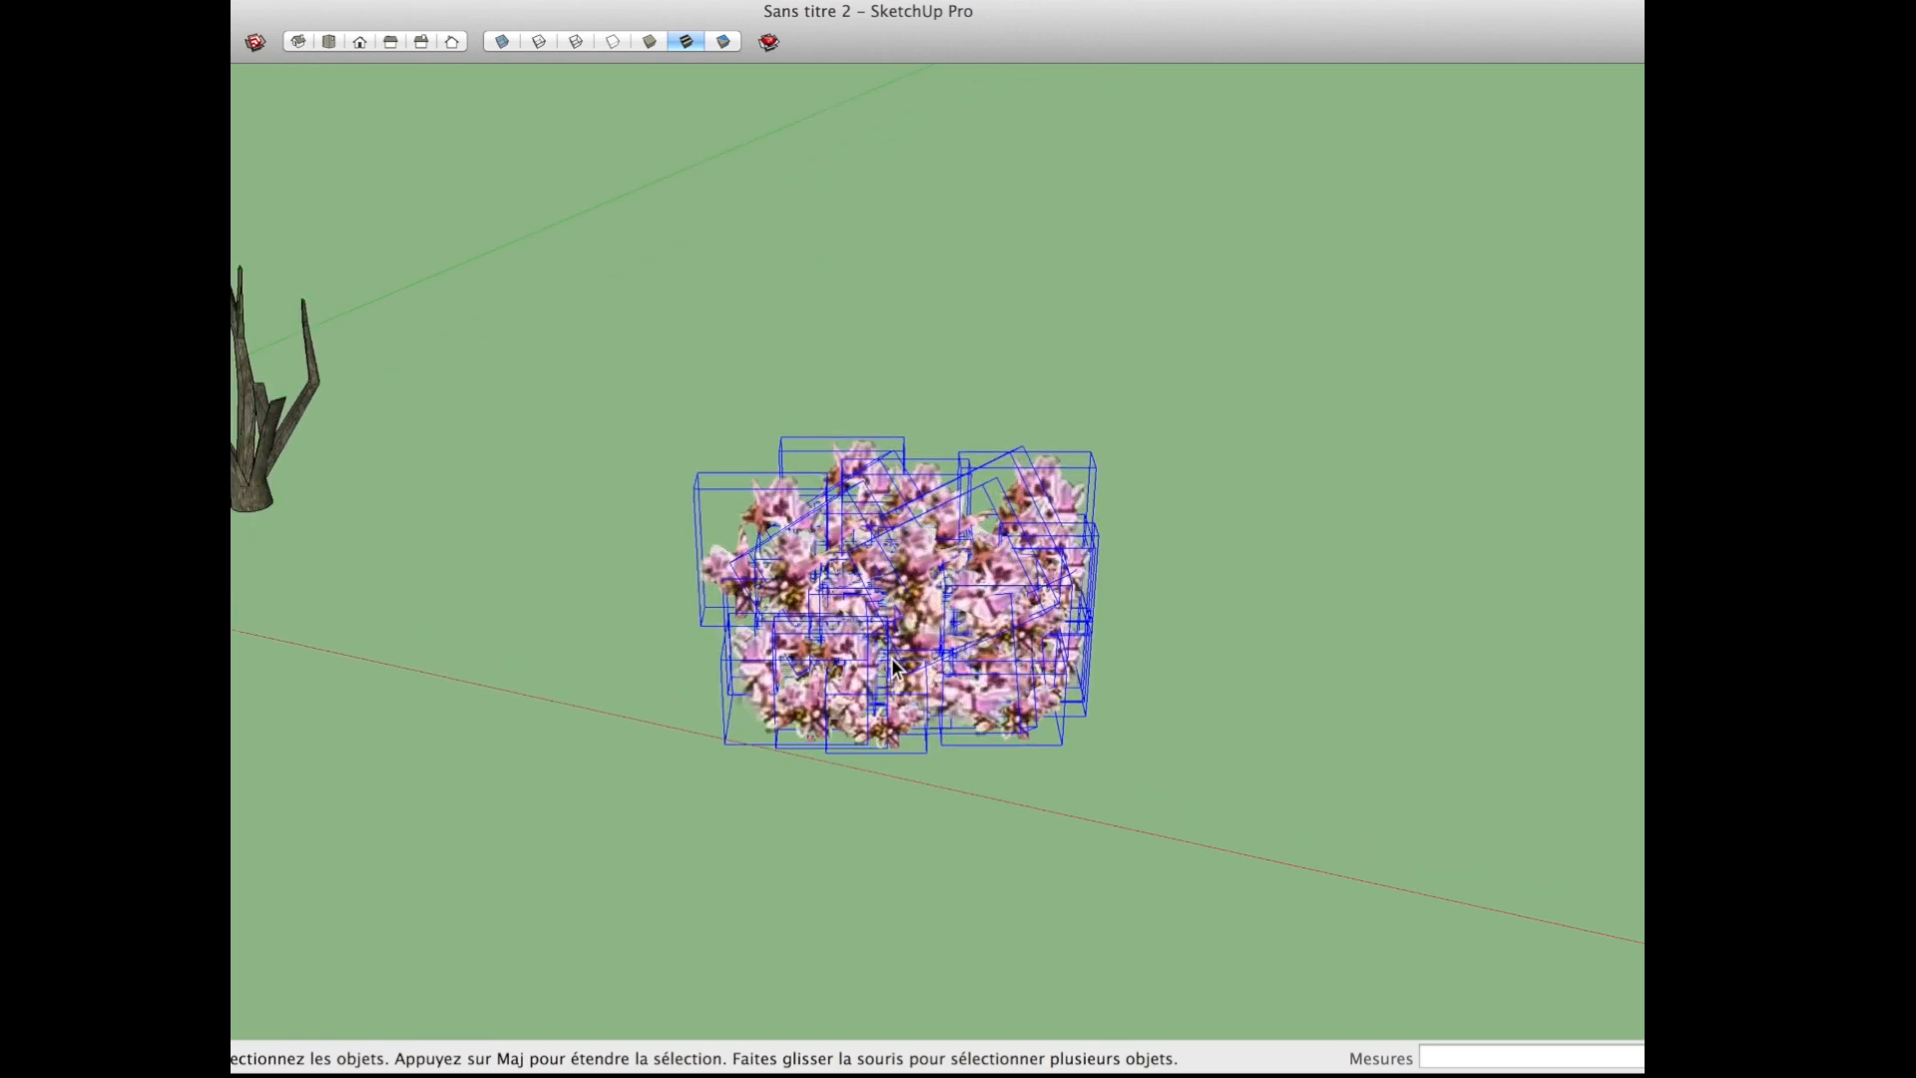
pyautogui.press('g')
pyautogui.click(1011, 520)
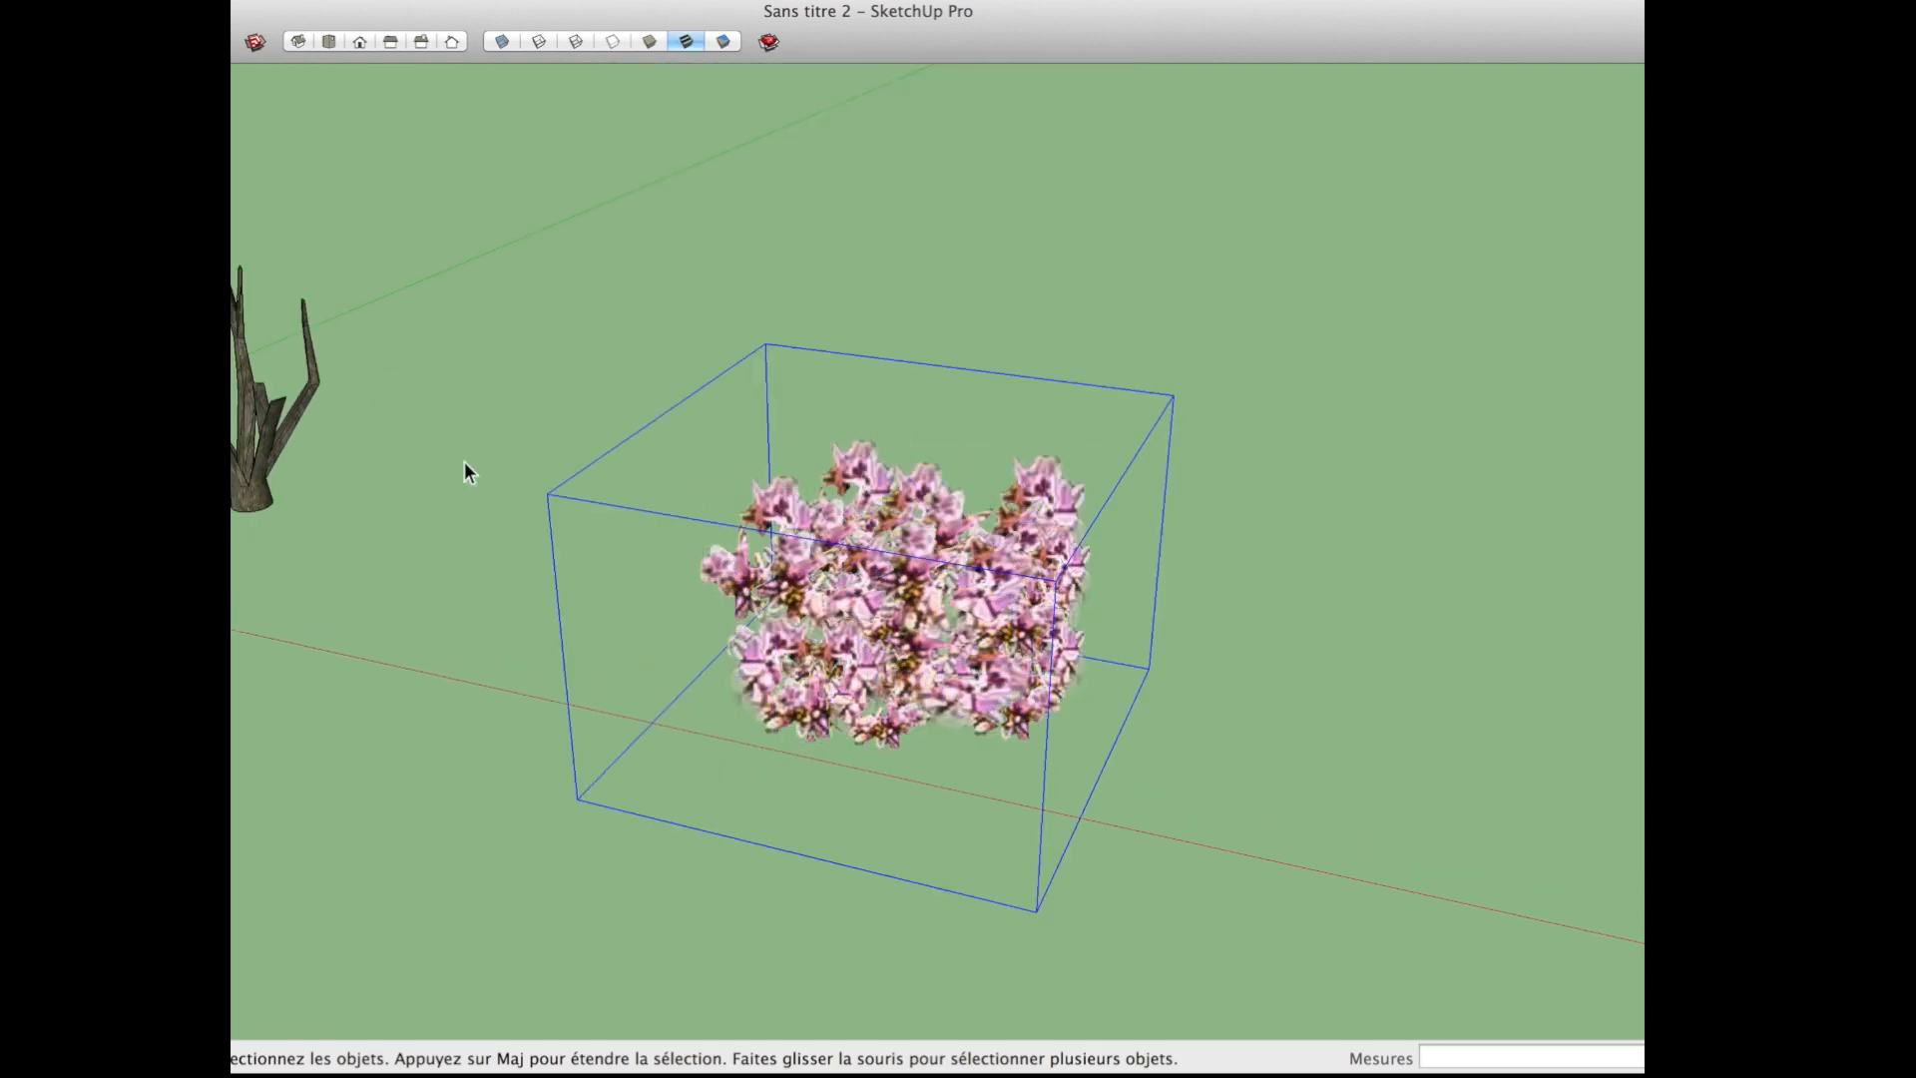
# Step: Show hidden geometry and unhide the magnolia reference photo
pyautogui.rightClick(392, 41)
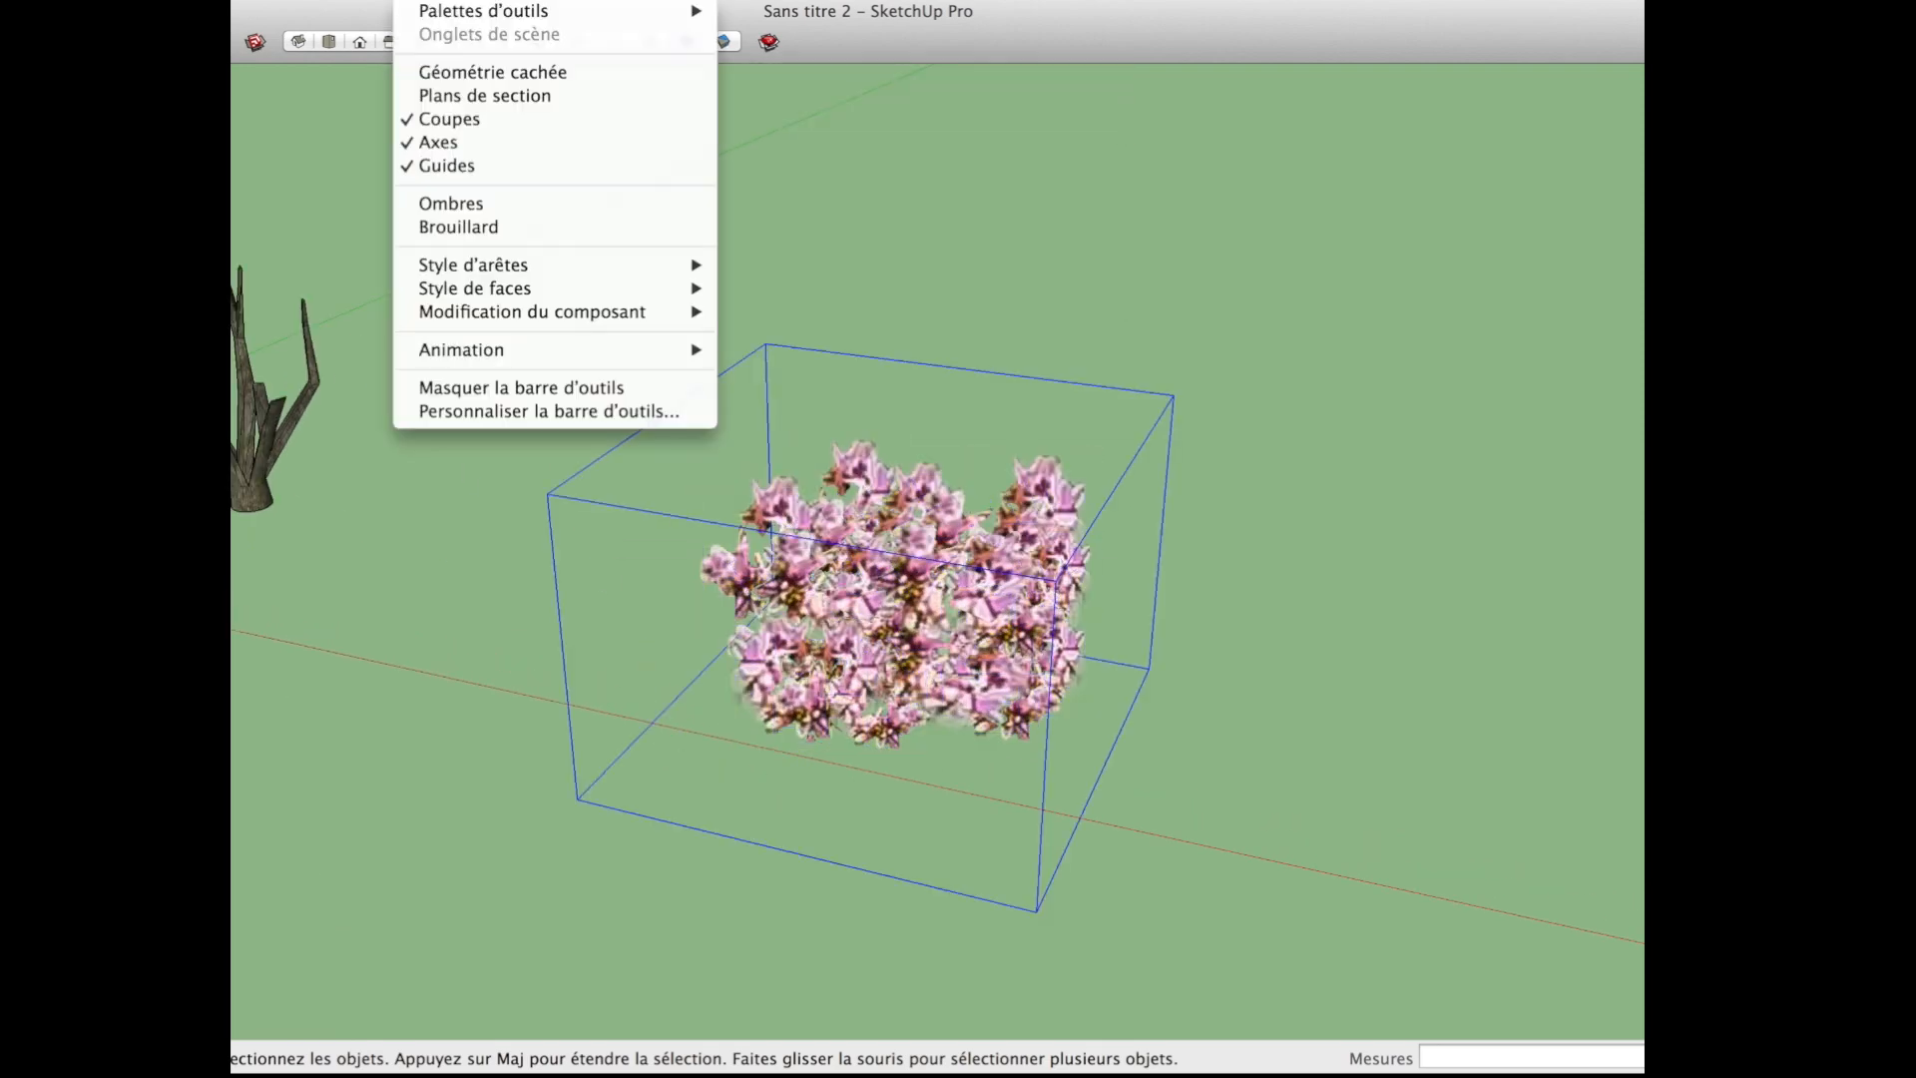
pyautogui.click(471, 80)
pyautogui.rightClick(461, 301)
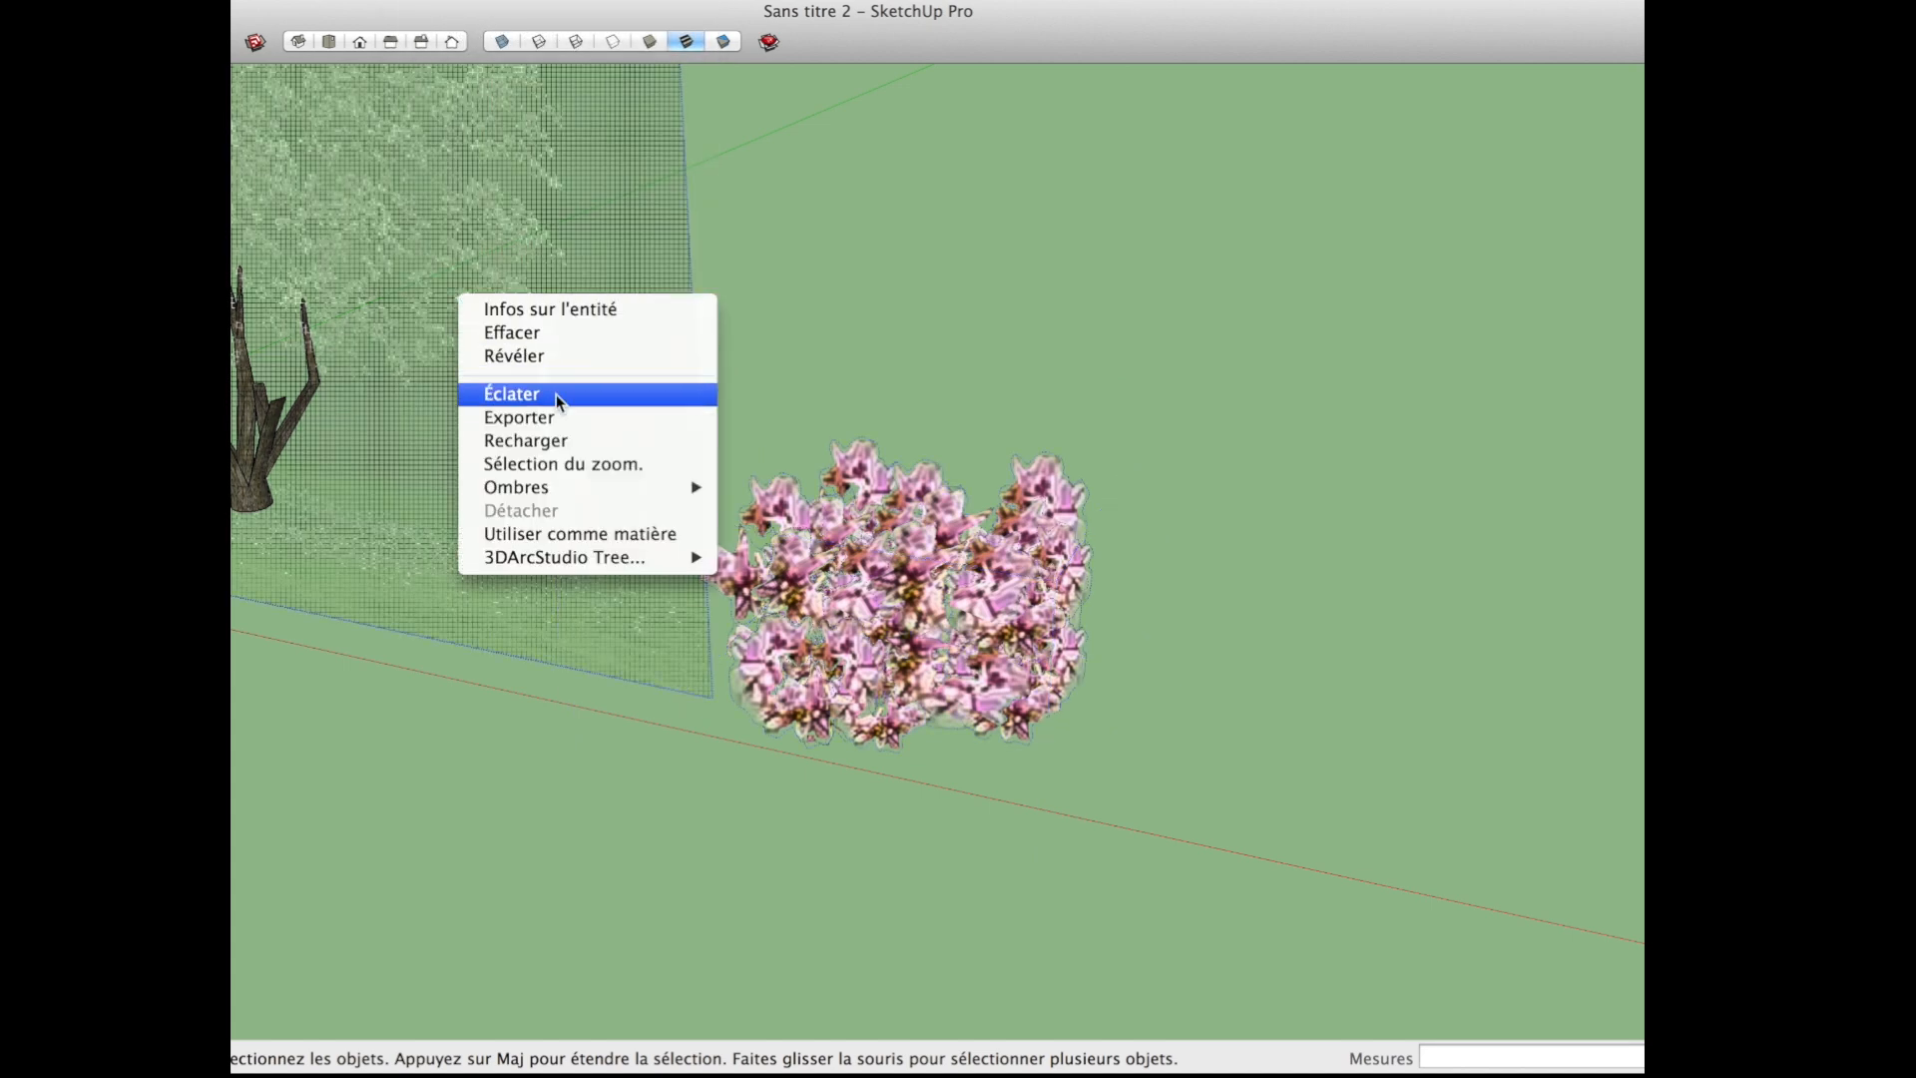
pyautogui.click(566, 359)
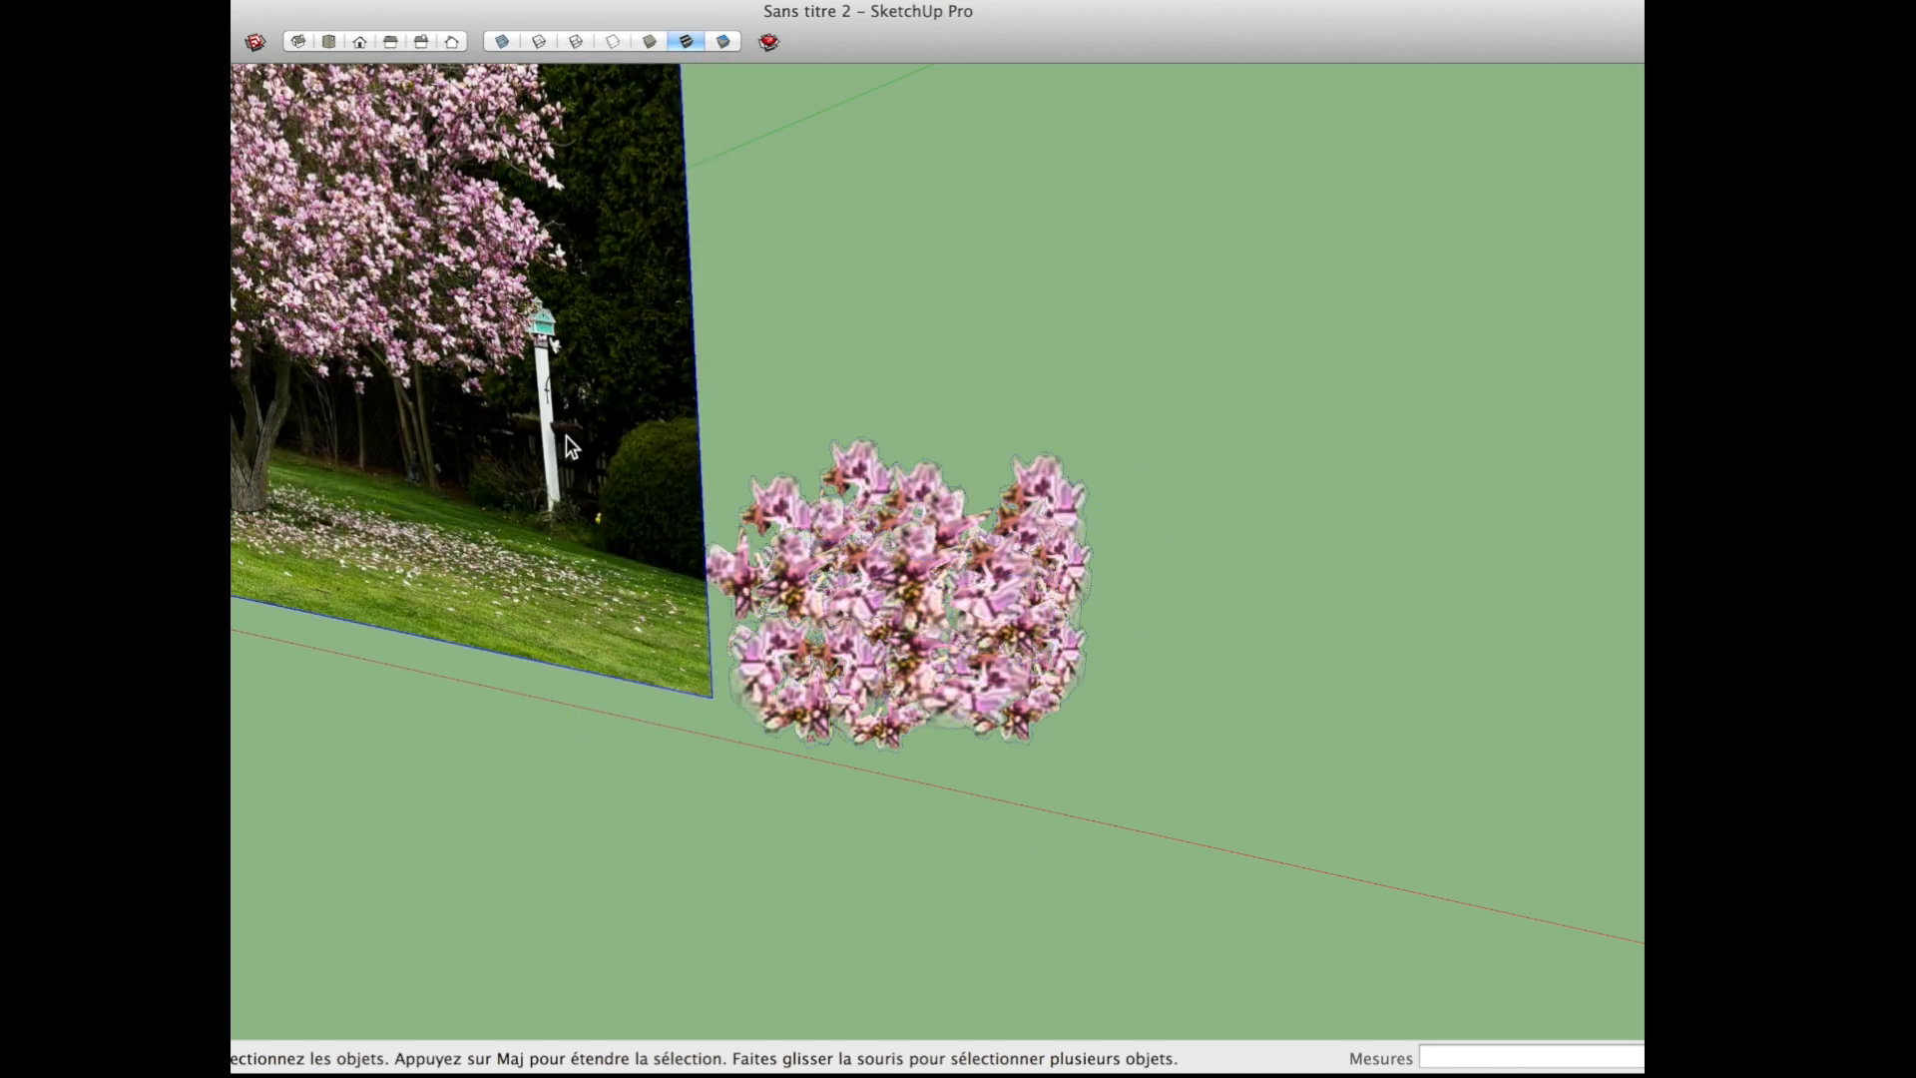
# Step: Move the whole blossom cluster onto the crown of the tree in the reference photo
pyautogui.scroll(-2, 973, 626)
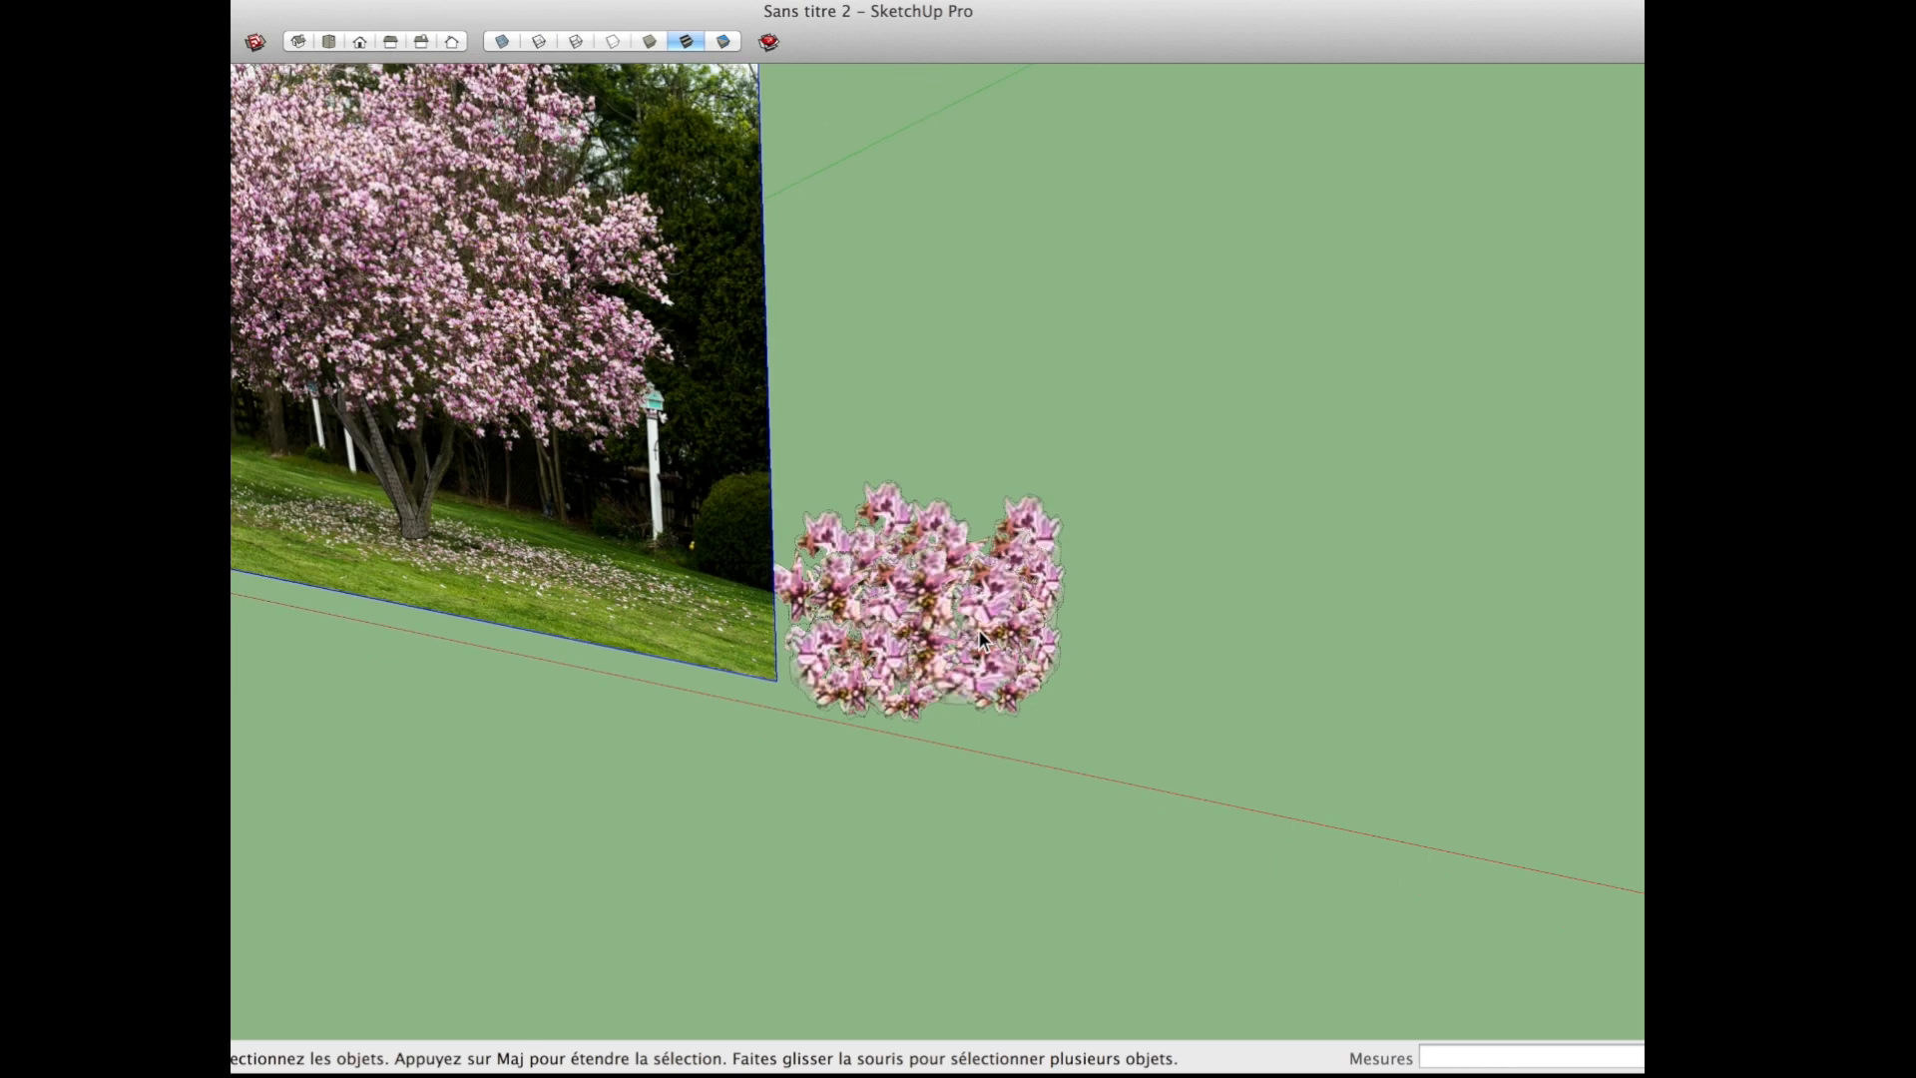
pyautogui.click(978, 639)
pyautogui.scroll(2, 978, 638)
pyautogui.moveTo(1122, 726); pyautogui.dragTo(836, 452)
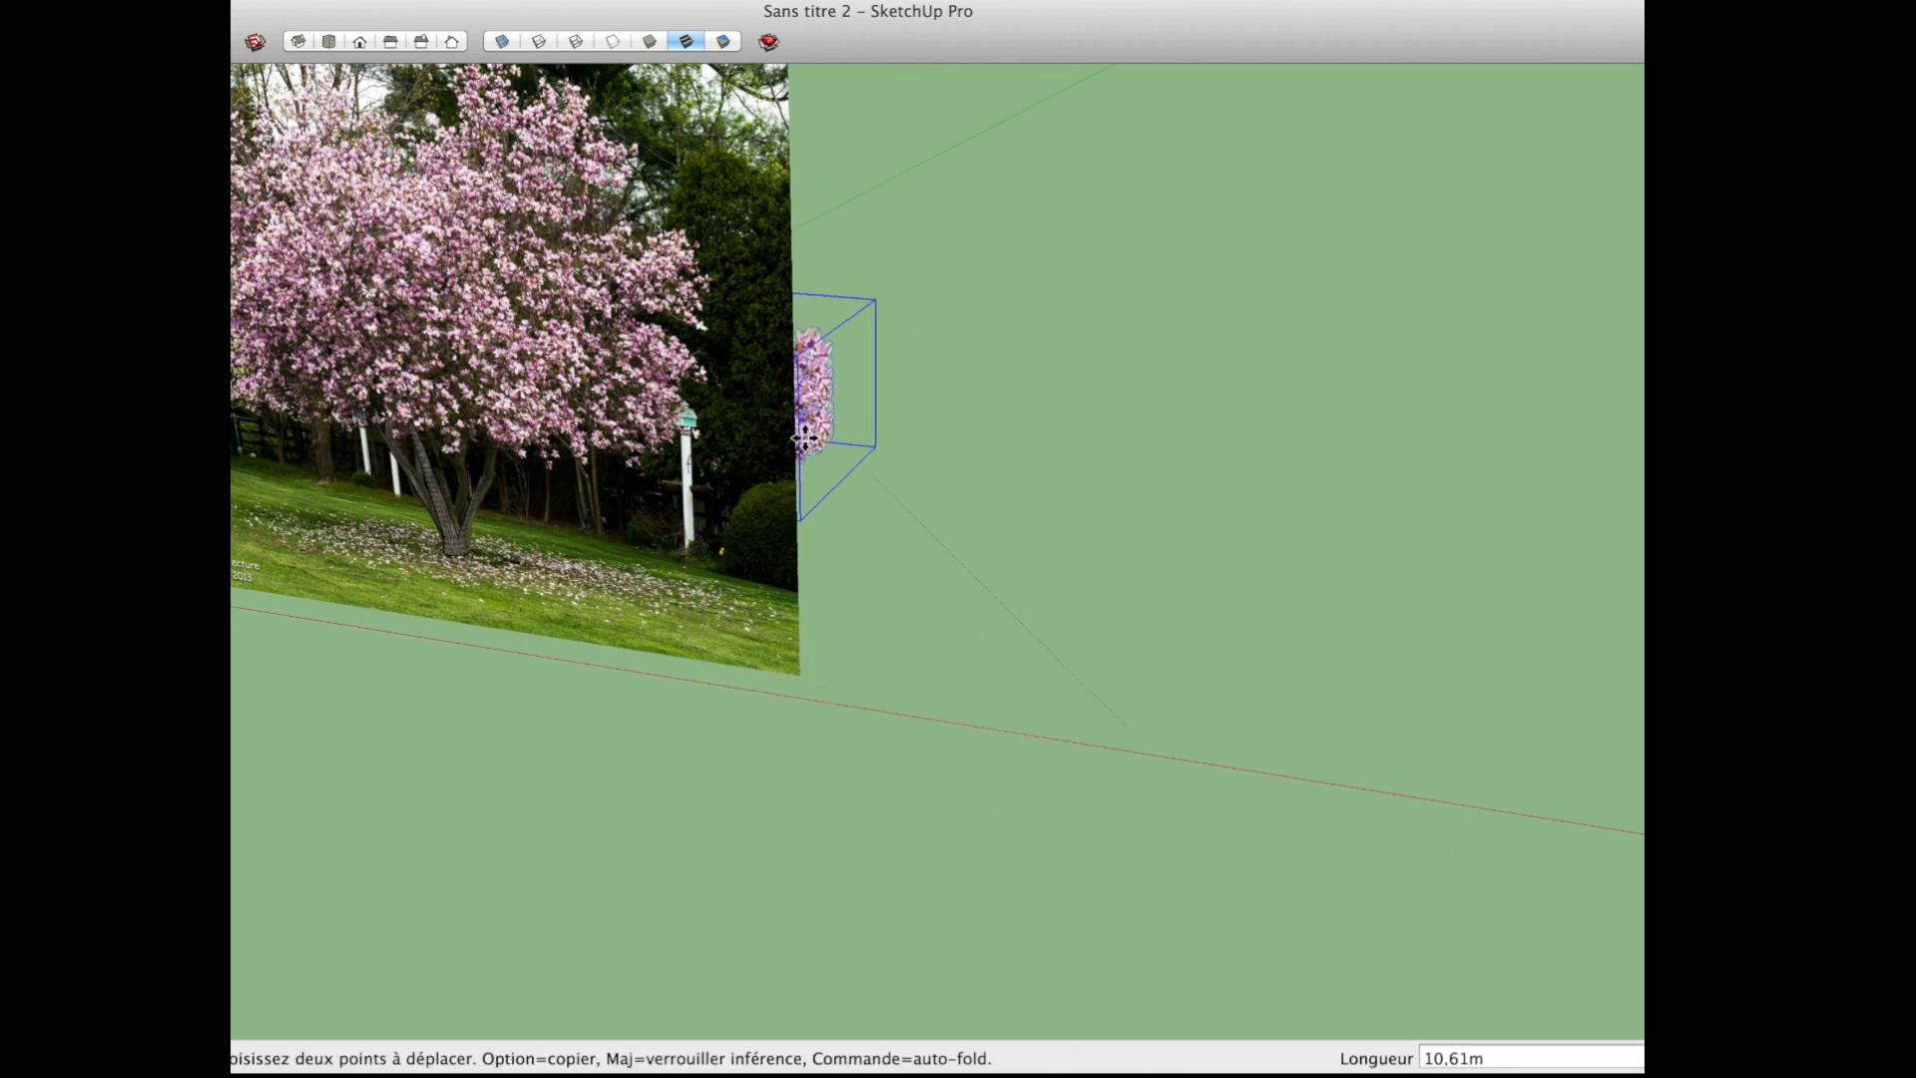
pyautogui.moveTo(699, 516); pyautogui.dragTo(704, 519)
pyautogui.moveTo(889, 613); pyautogui.dragTo(245, 561, button='middle')
pyautogui.moveTo(1032, 771); pyautogui.dragTo(929, 779)
pyautogui.moveTo(771, 753); pyautogui.dragTo(1259, 534, button='middle')
# Step: Copy the cluster along the lower part of the crown, offsetting the leftmost copy about 2.67 m
pyautogui.moveTo(937, 474); pyautogui.dragTo(941, 423)
pyautogui.moveTo(941, 424); pyautogui.dragTo(968, 459, button='middle')
pyautogui.moveTo(968, 459); pyautogui.dragTo(847, 480)
pyautogui.press('alt')
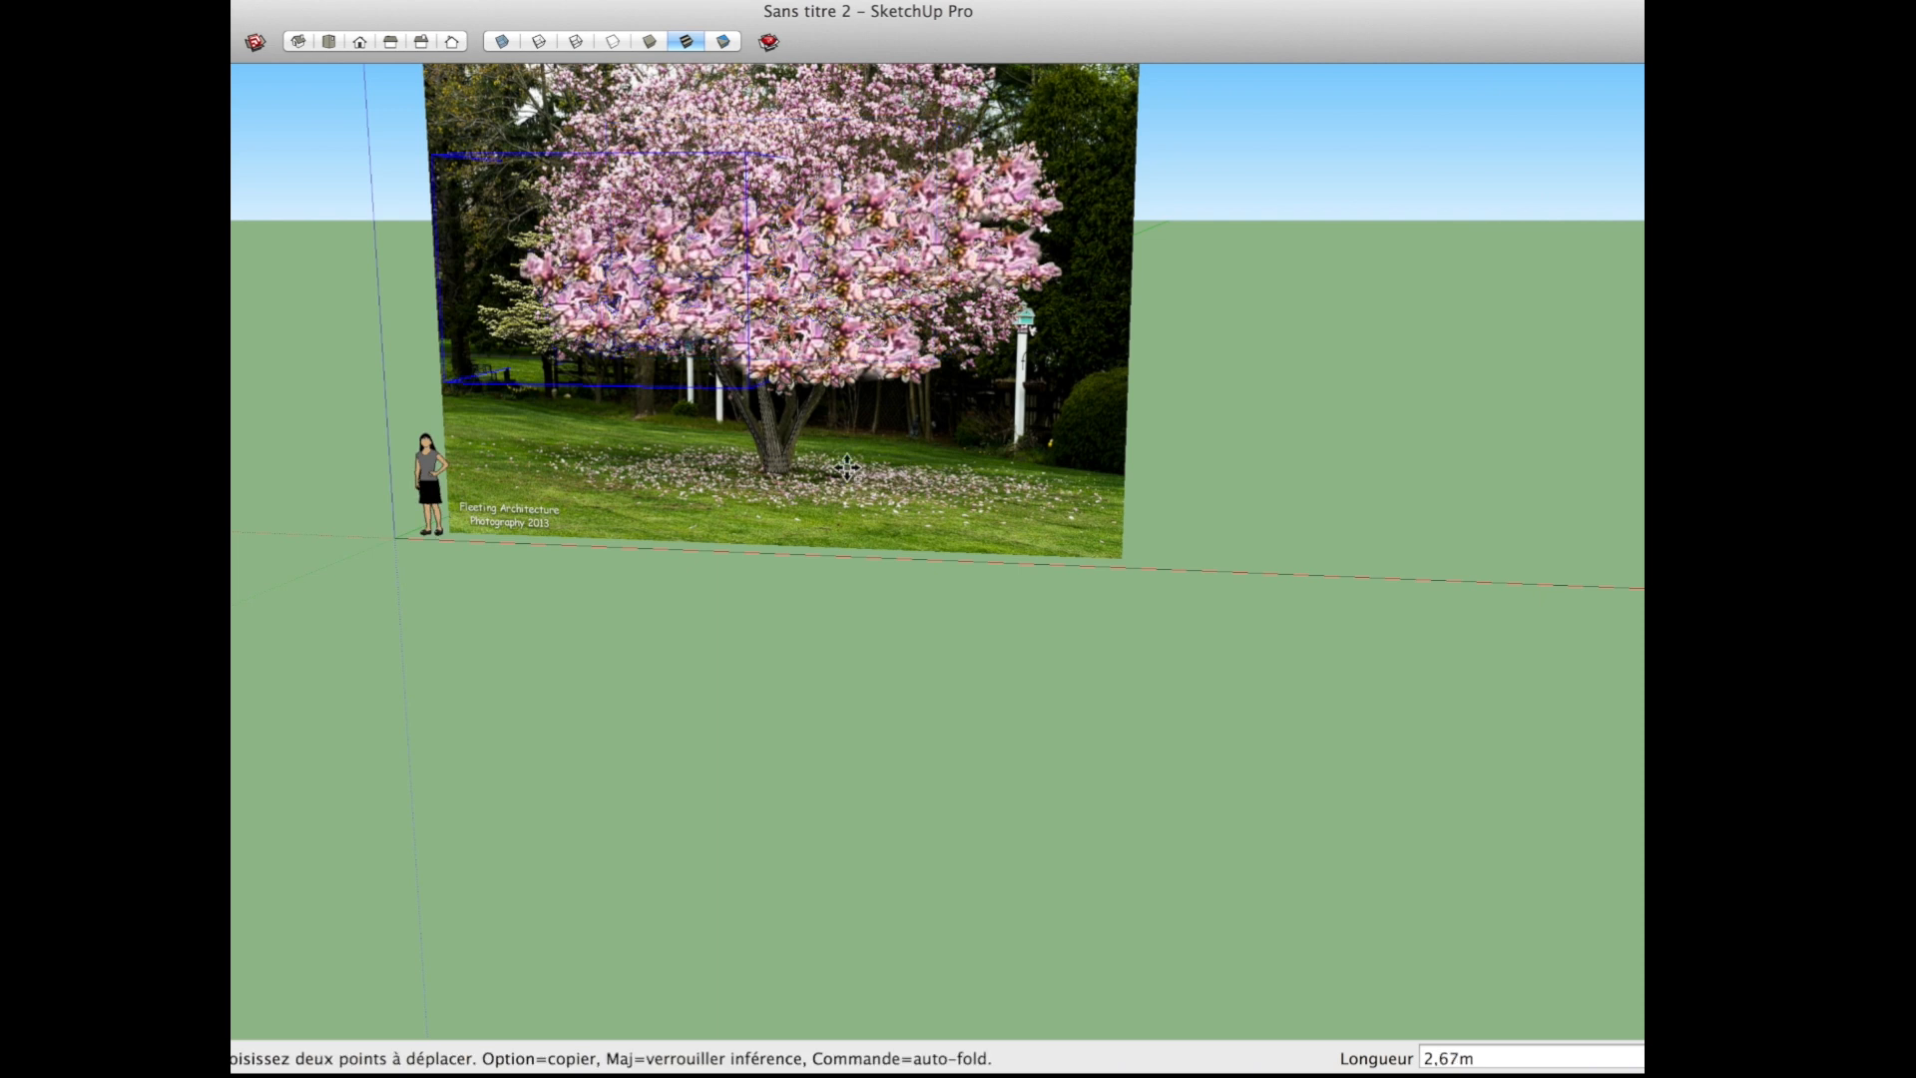
# Step: Add further cluster copies over the right side and top of the crown, undoing one placement
pyautogui.moveTo(917, 418); pyautogui.dragTo(1072, 446)
pyautogui.moveTo(1068, 356); pyautogui.dragTo(1081, 234)
pyautogui.keyDown('shift'); pyautogui.moveTo(1082, 234); pyautogui.dragTo(1078, 429, button='middle'); pyautogui.keyUp('shift')
pyautogui.moveTo(998, 268); pyautogui.dragTo(1181, 499)
pyautogui.press('super+z')
pyautogui.moveTo(1023, 499); pyautogui.dragTo(1322, 644, button='middle')
pyautogui.press('space')
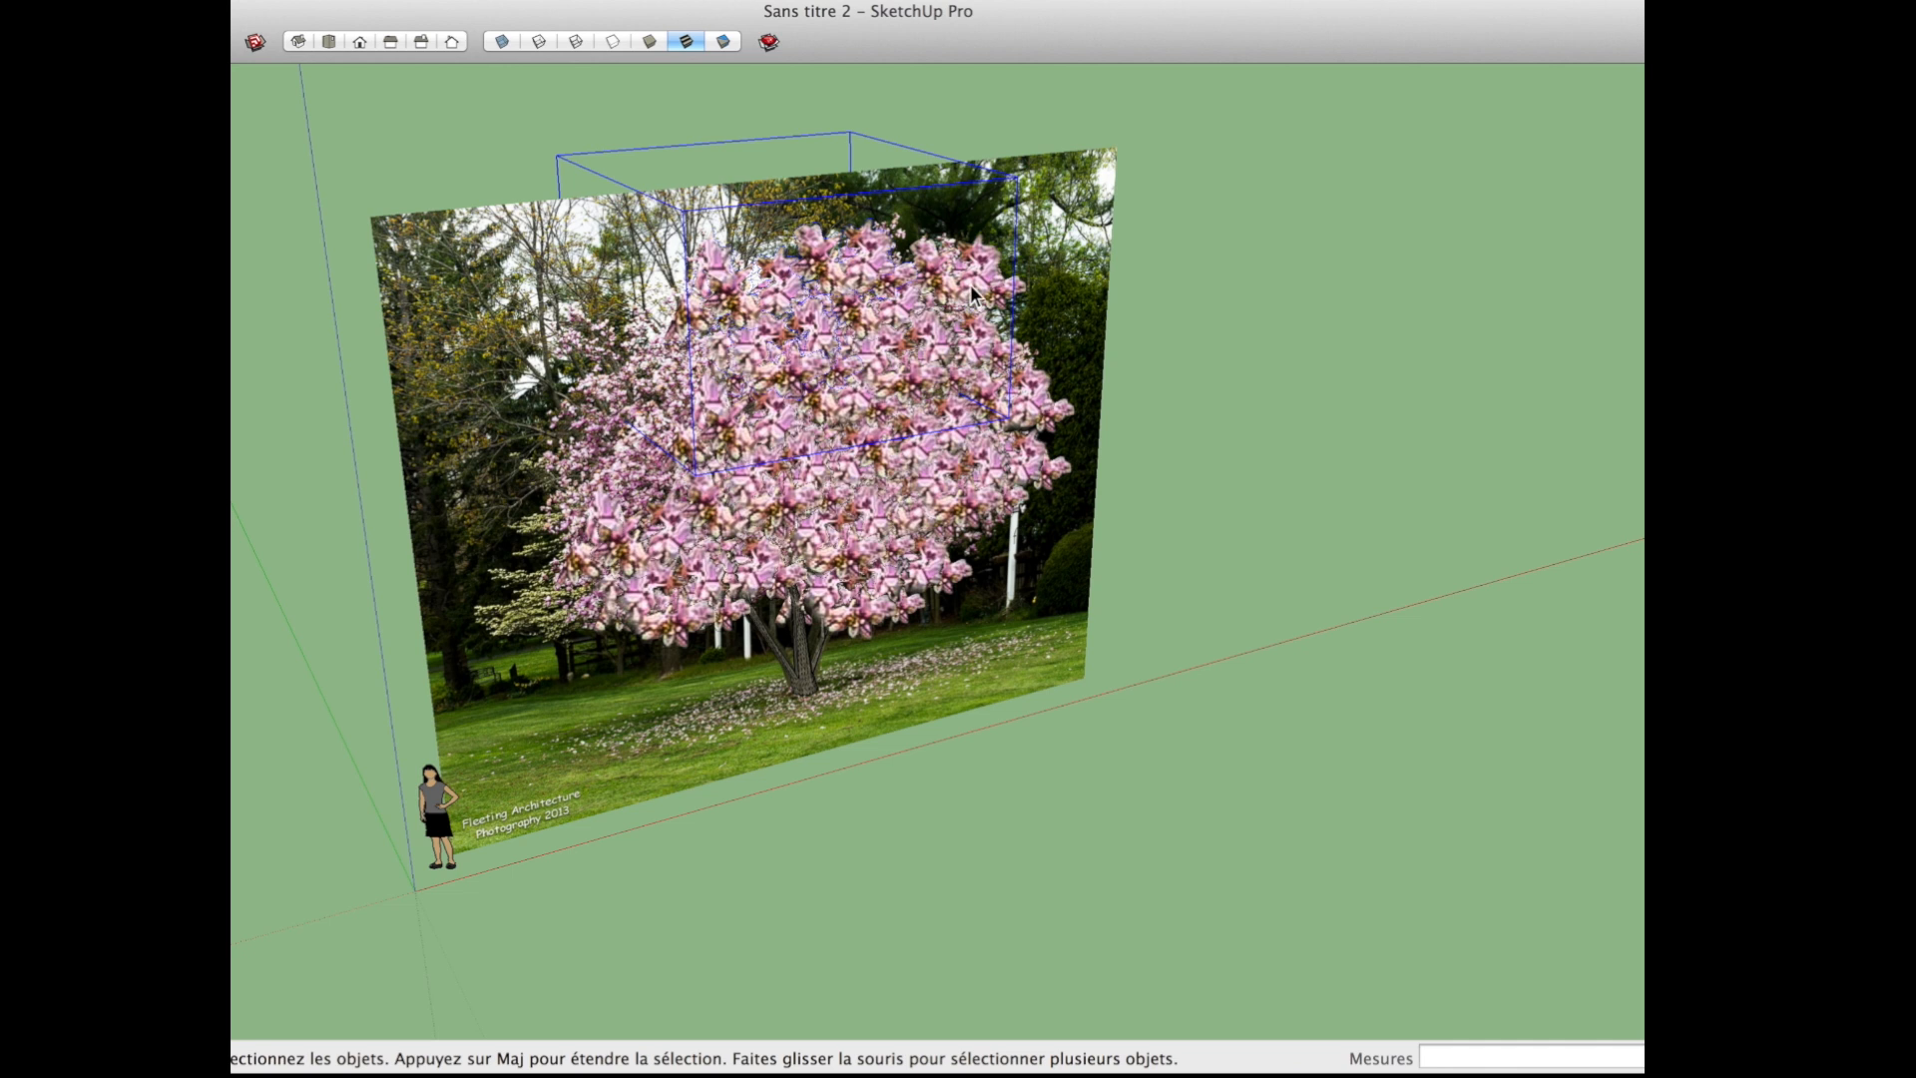
# Step: Copy the top cluster about 1.78 m toward the crown's upper left and adjust the foliage there
pyautogui.press('m')
pyautogui.keyDown('alt'); pyautogui.moveTo(1041, 206); pyautogui.dragTo(1267, 574); pyautogui.keyUp('alt')
pyautogui.keyDown('alt'); pyautogui.moveTo(1327, 800); pyautogui.dragTo(1235, 866); pyautogui.keyUp('alt')
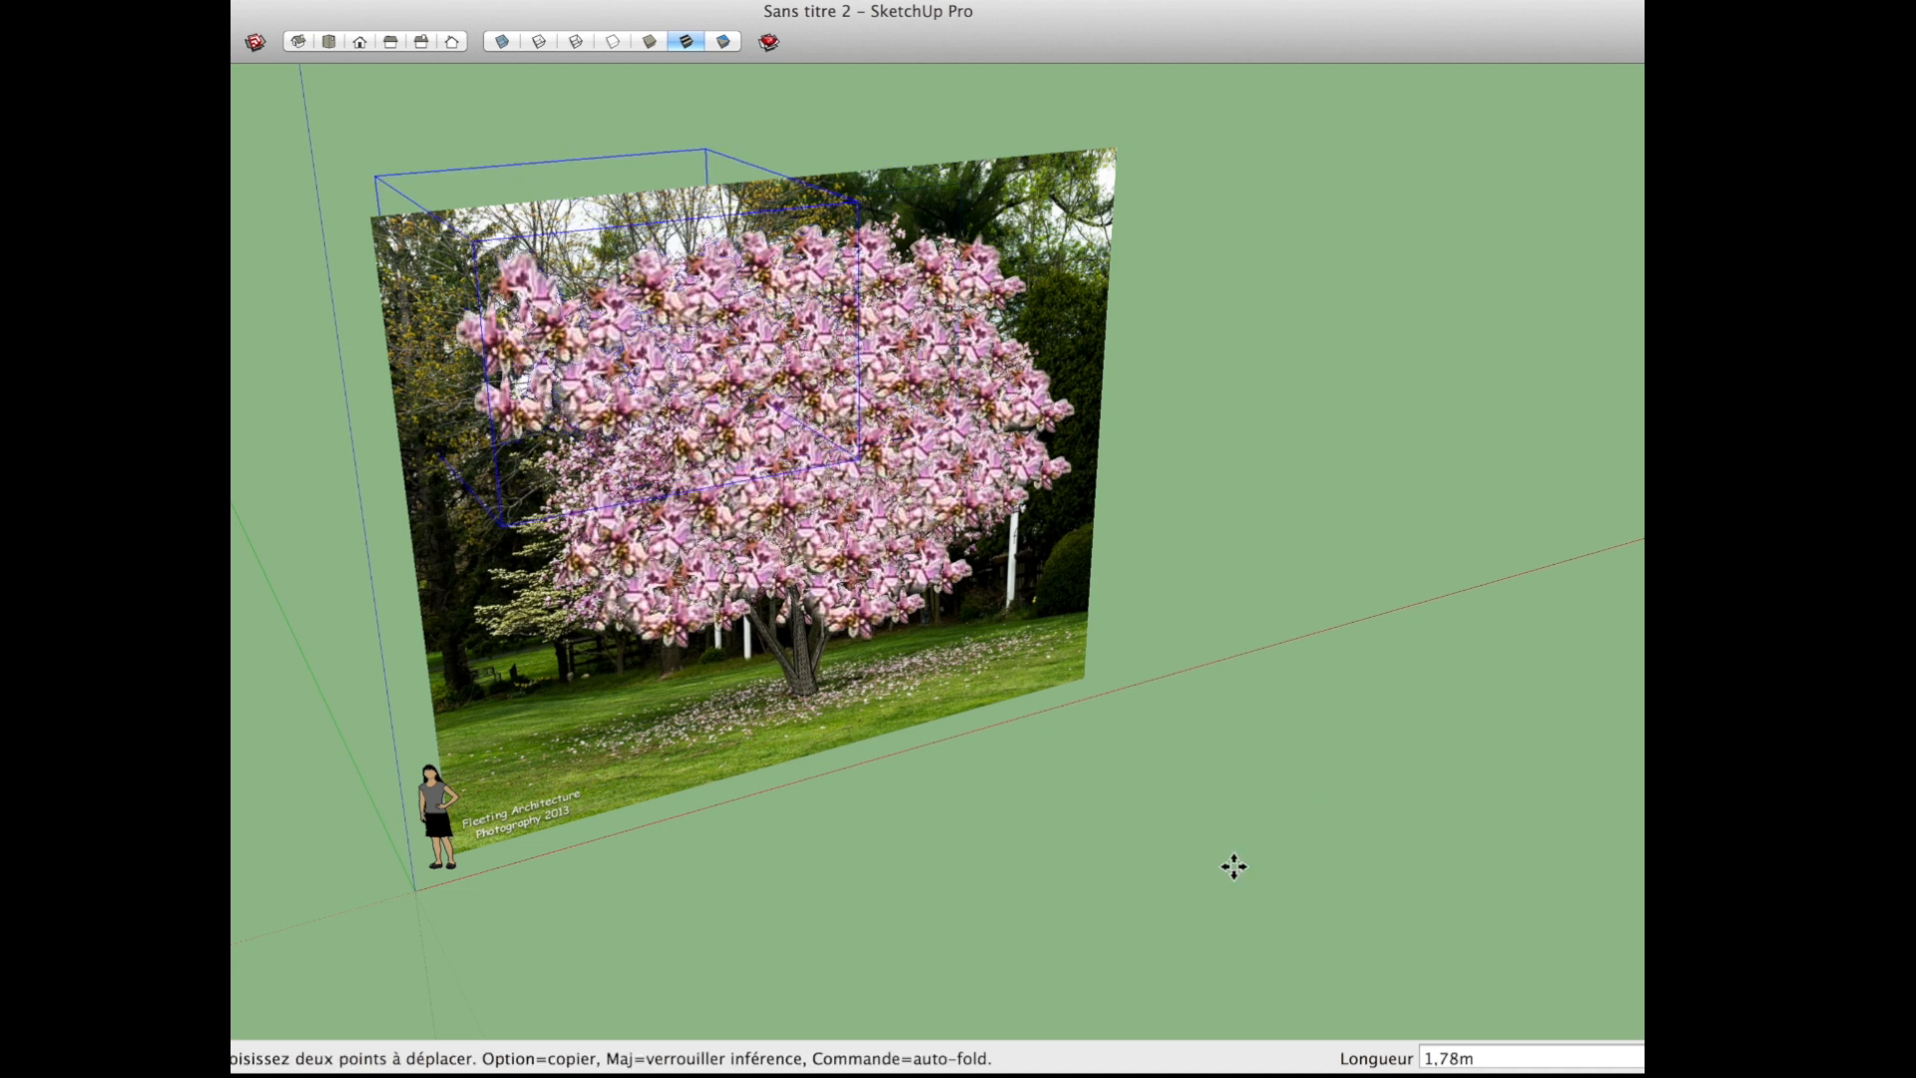
pyautogui.moveTo(998, 762); pyautogui.dragTo(1107, 735, button='middle')
pyautogui.scroll(3, 743, 439)
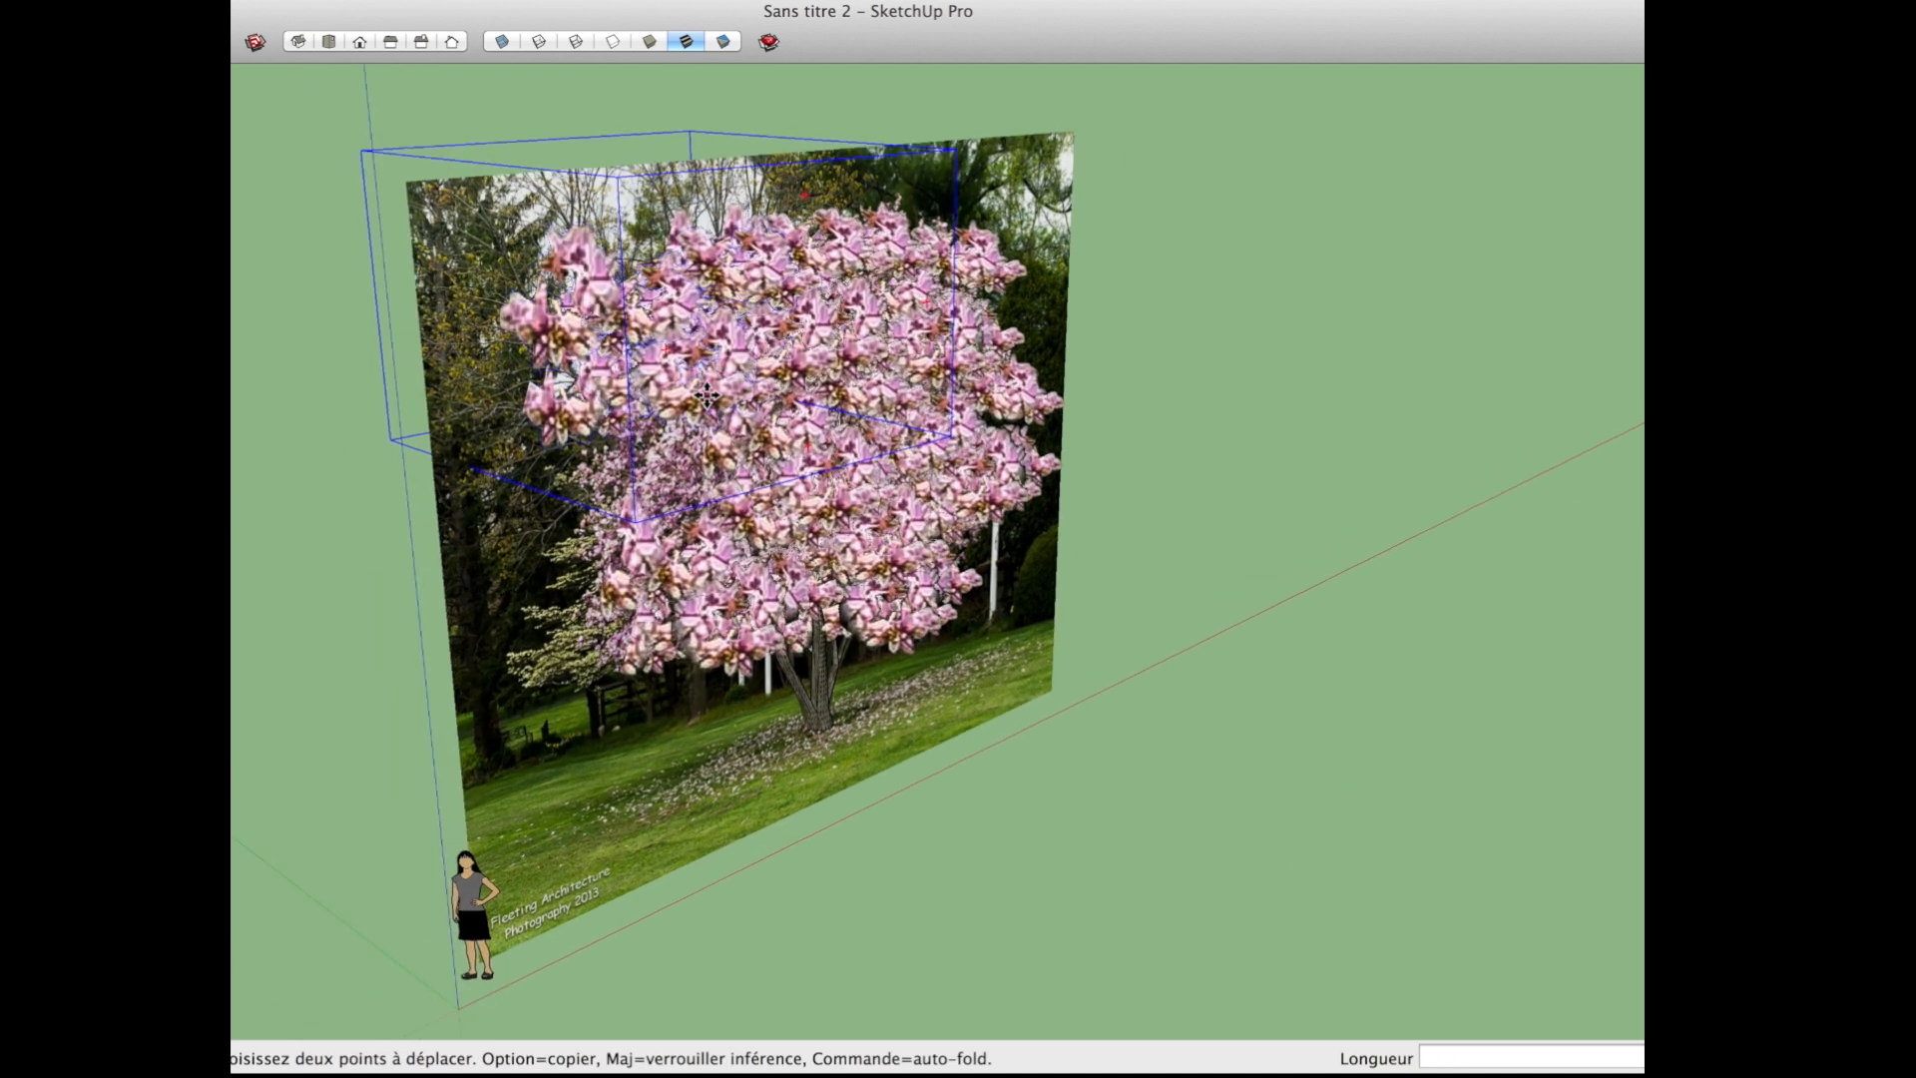
pyautogui.moveTo(420, 368); pyautogui.dragTo(471, 534)
pyautogui.moveTo(609, 623); pyautogui.dragTo(970, 491, button='middle')
# Step: Hide the reference photo and turn off the display of hidden geometry
pyautogui.rightClick(968, 459)
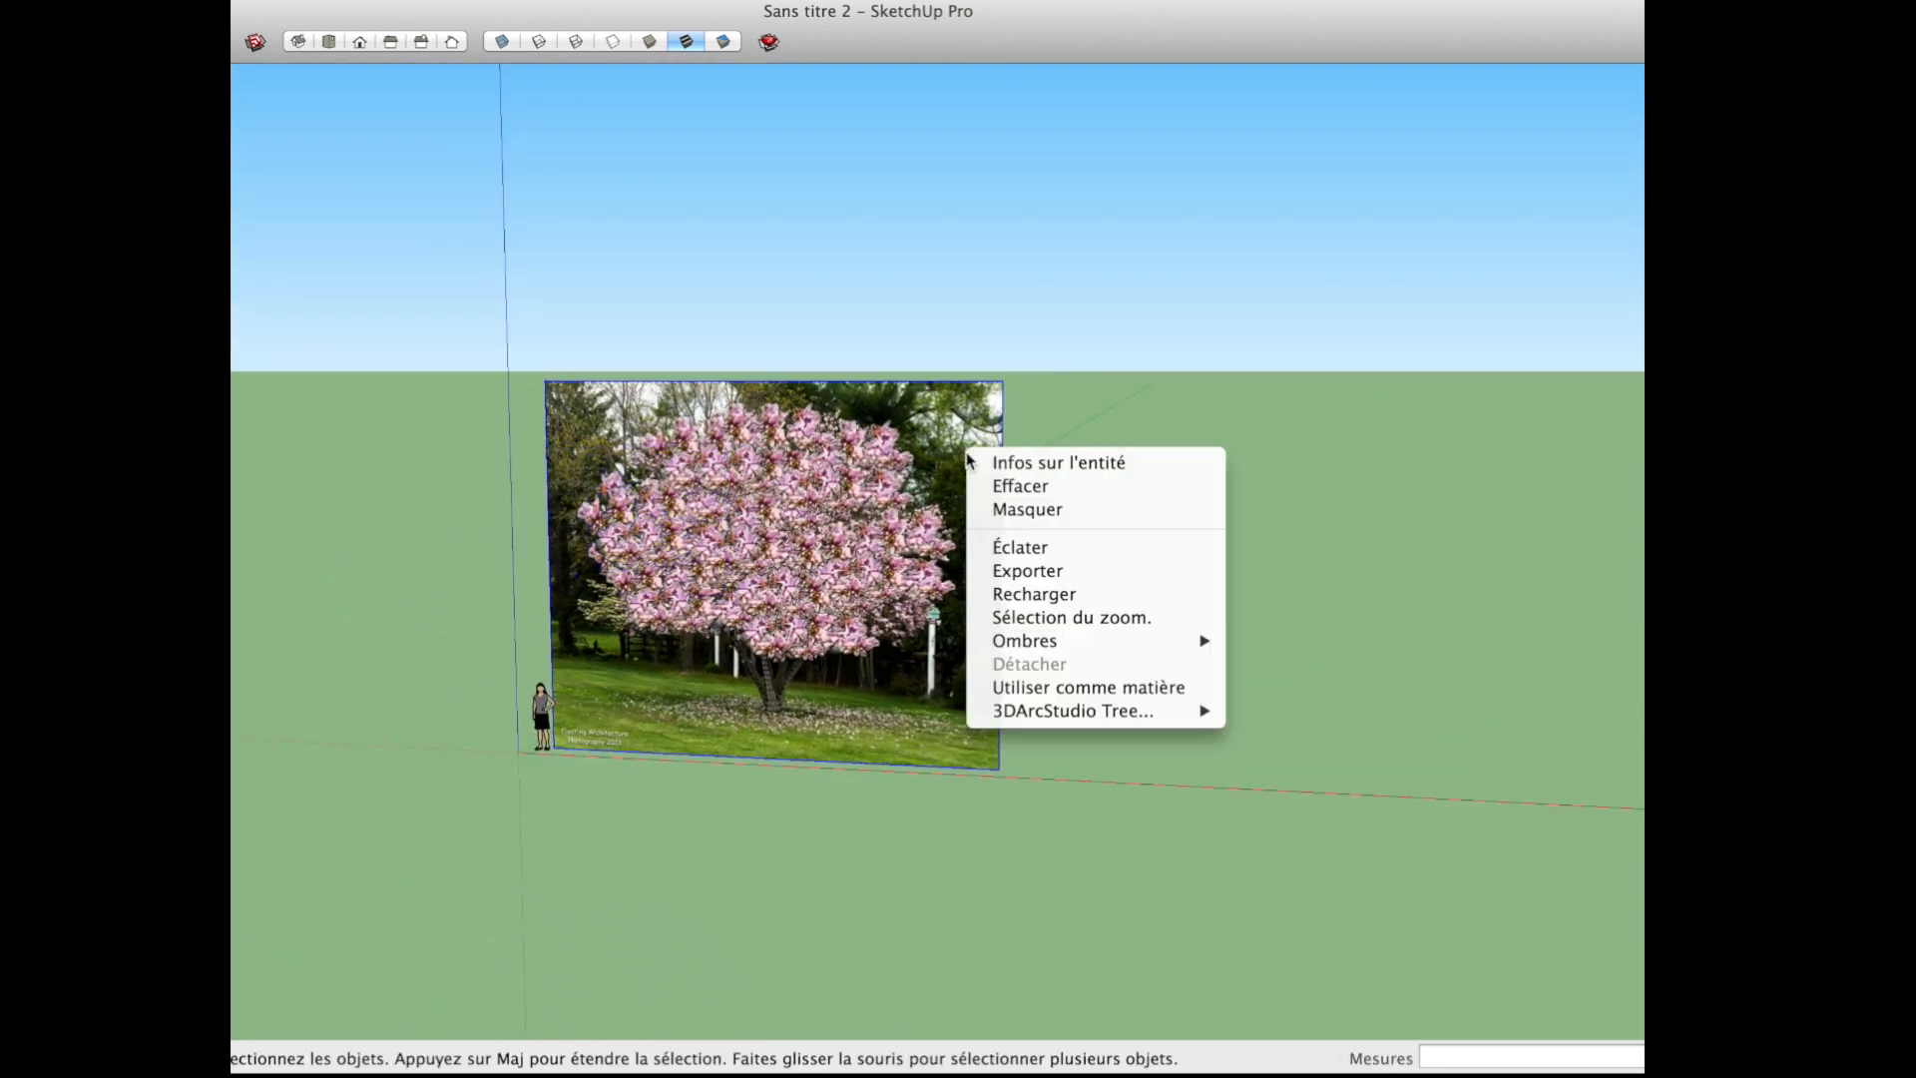
pyautogui.click(1064, 502)
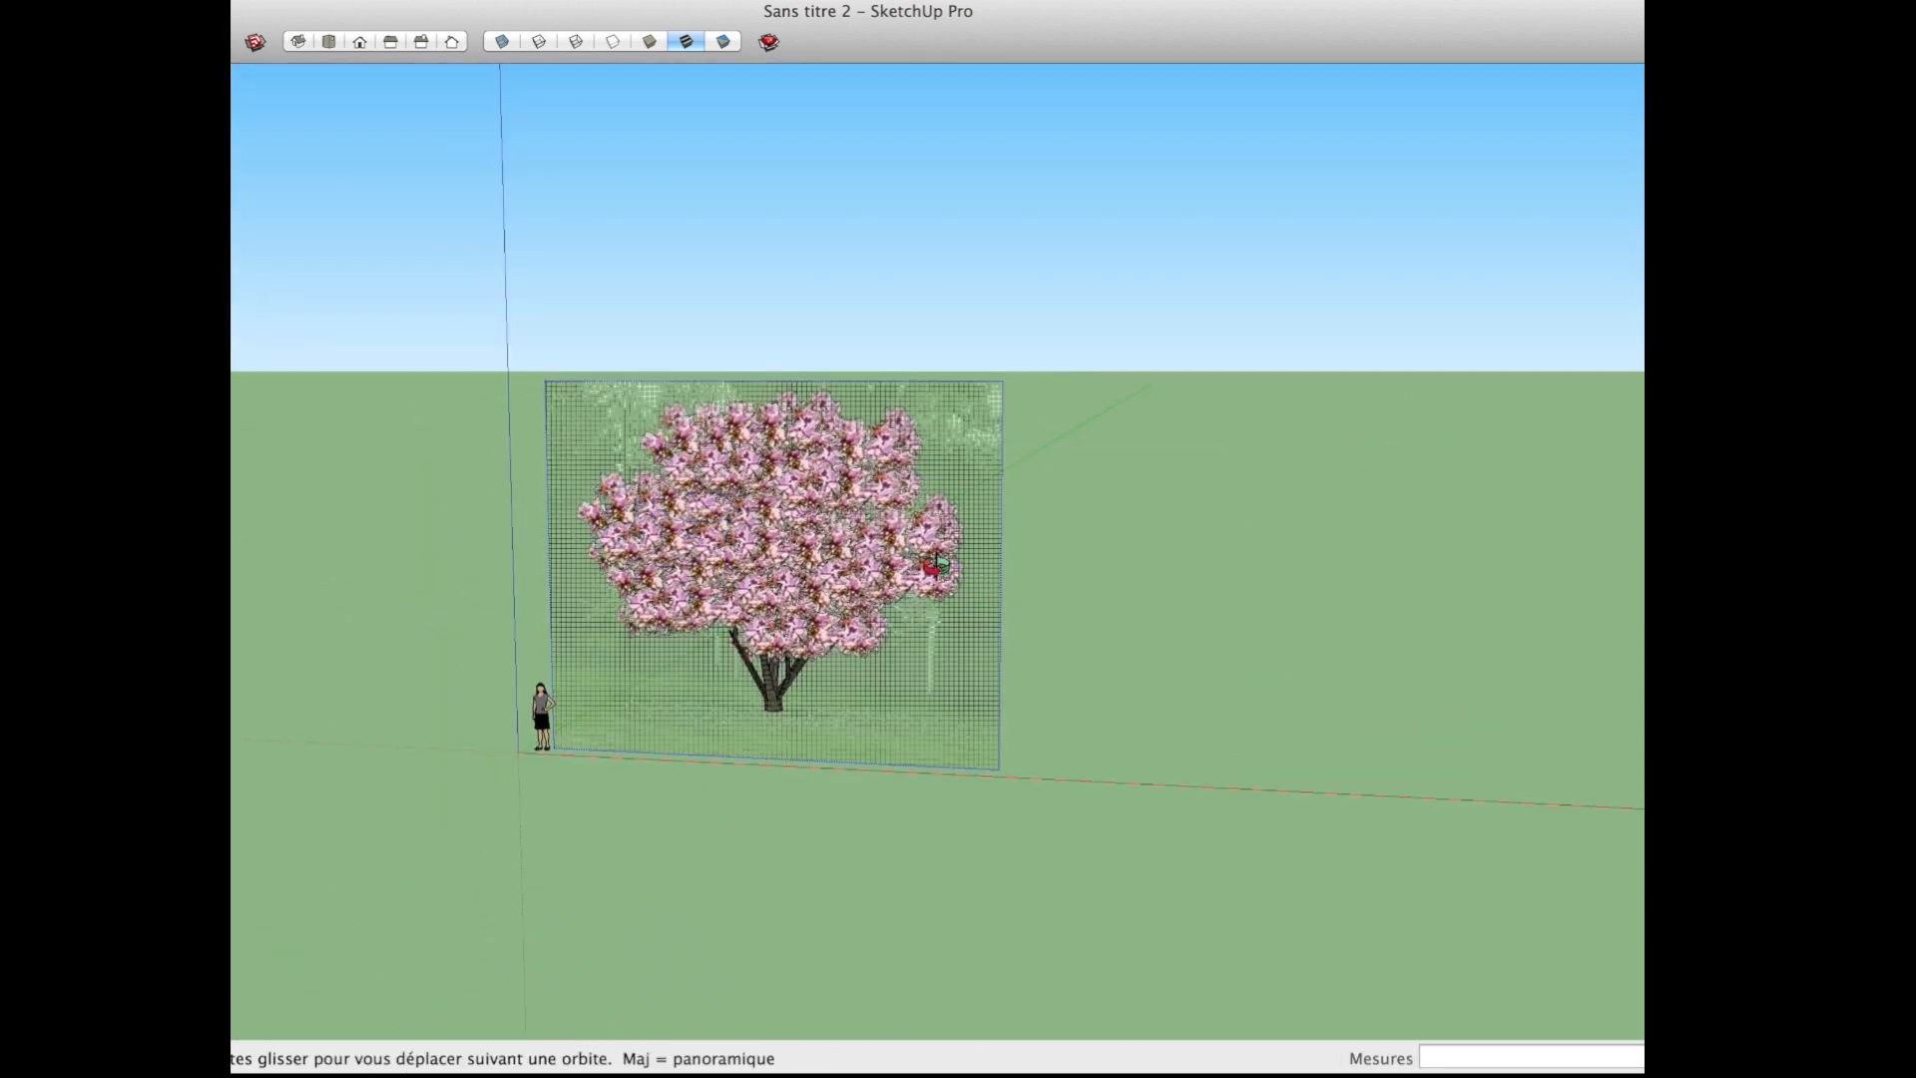
pyautogui.moveTo(942, 563); pyautogui.dragTo(866, 549, button='middle')
pyautogui.click(437, 1)
pyautogui.click(453, 76)
# Step: Select a lower foliage cluster and shift it in depth relative to the trunk
pyautogui.moveTo(680, 604)
pyautogui.mouseDown(button='middle')
pyautogui.moveTo(346, 555)
pyautogui.moveTo(698, 613)
pyautogui.mouseUp(button='middle')
pyautogui.scroll(4, 847, 539)
pyautogui.moveTo(847, 537); pyautogui.dragTo(470, 650, button='middle')
pyautogui.click(776, 652)
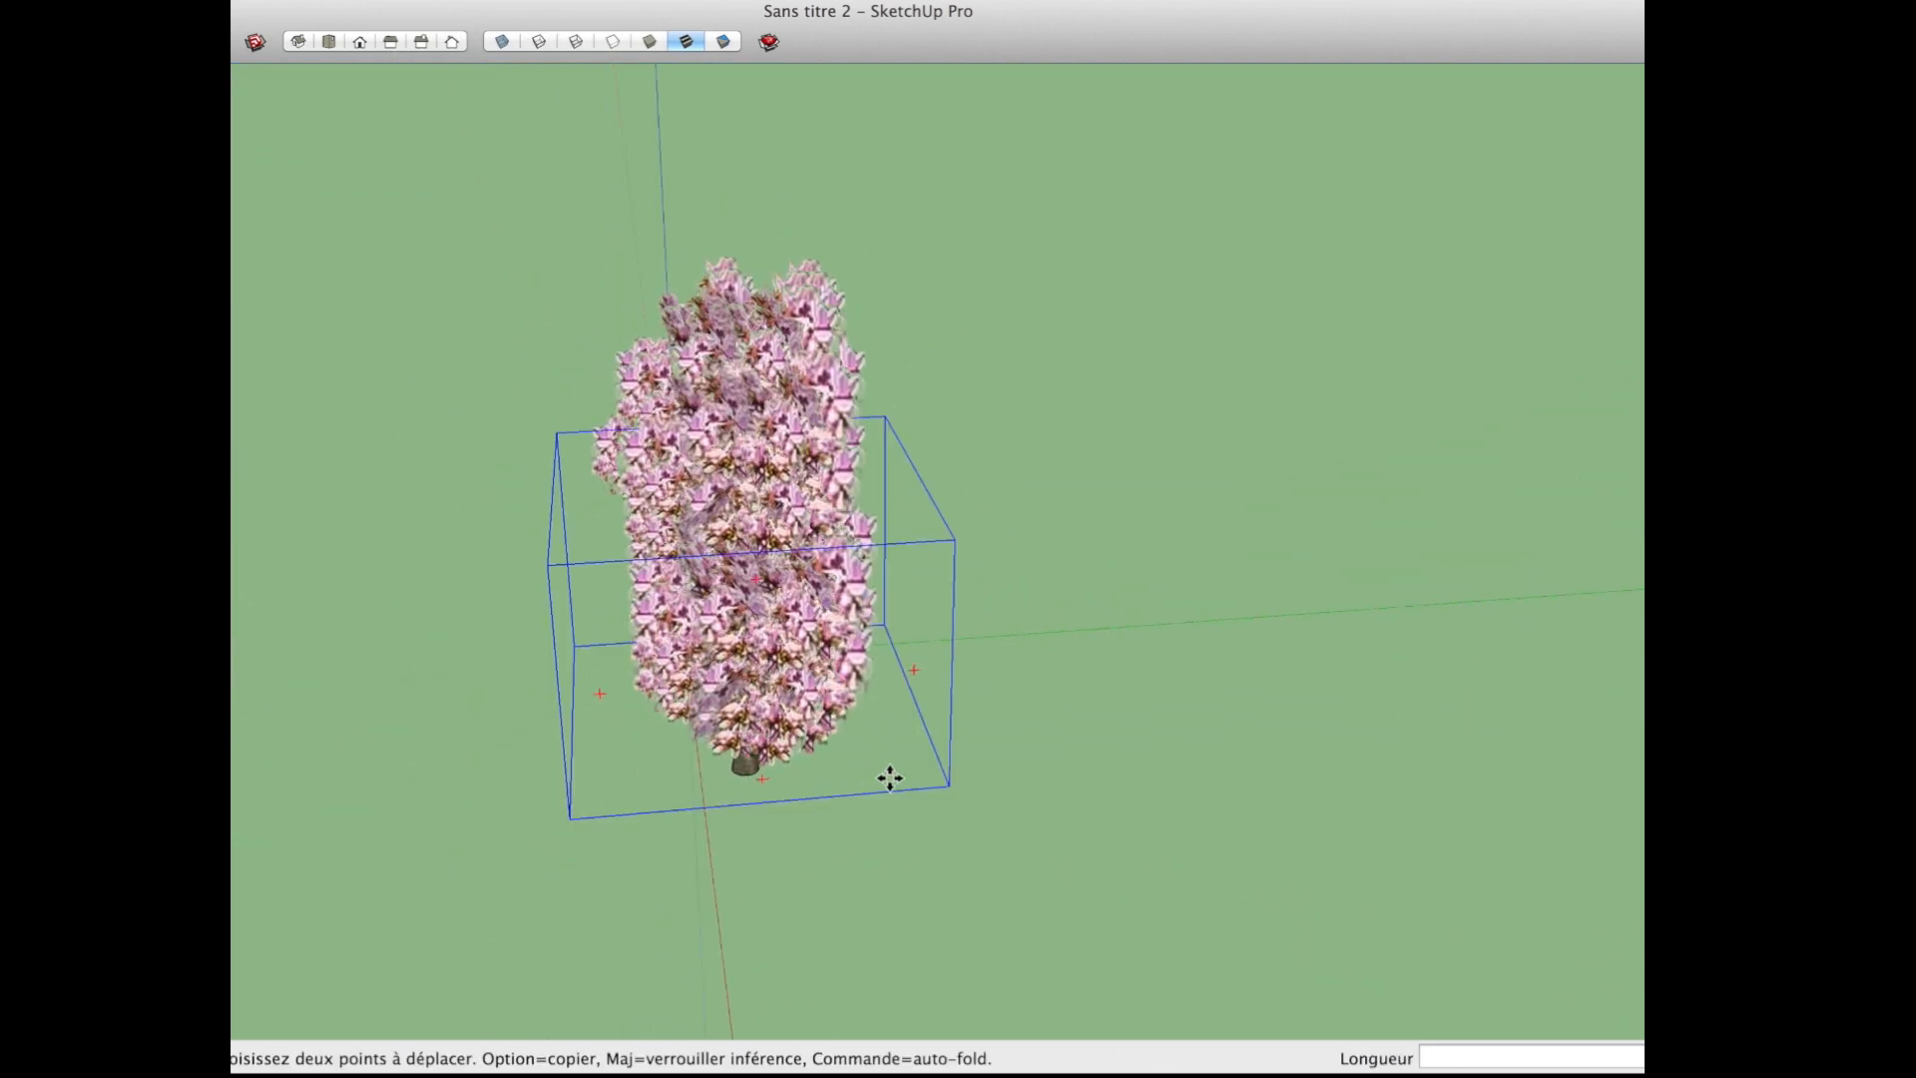
pyautogui.click(813, 864)
# Step: Select an upper foliage cluster and place a copy of it in depth to widen the crown
pyautogui.press('space')
pyautogui.click(643, 473)
pyautogui.press('m')
pyautogui.click(816, 840)
pyautogui.click(718, 860)
pyautogui.press('alt')
pyautogui.click(854, 853)
# Step: Select another foliage cluster and move it about 1.4 m outward to round out the crown
pyautogui.moveTo(763, 731); pyautogui.dragTo(830, 653, button='middle')
pyautogui.press('space')
pyautogui.click(680, 654)
pyautogui.press('m')
pyautogui.click(1046, 841)
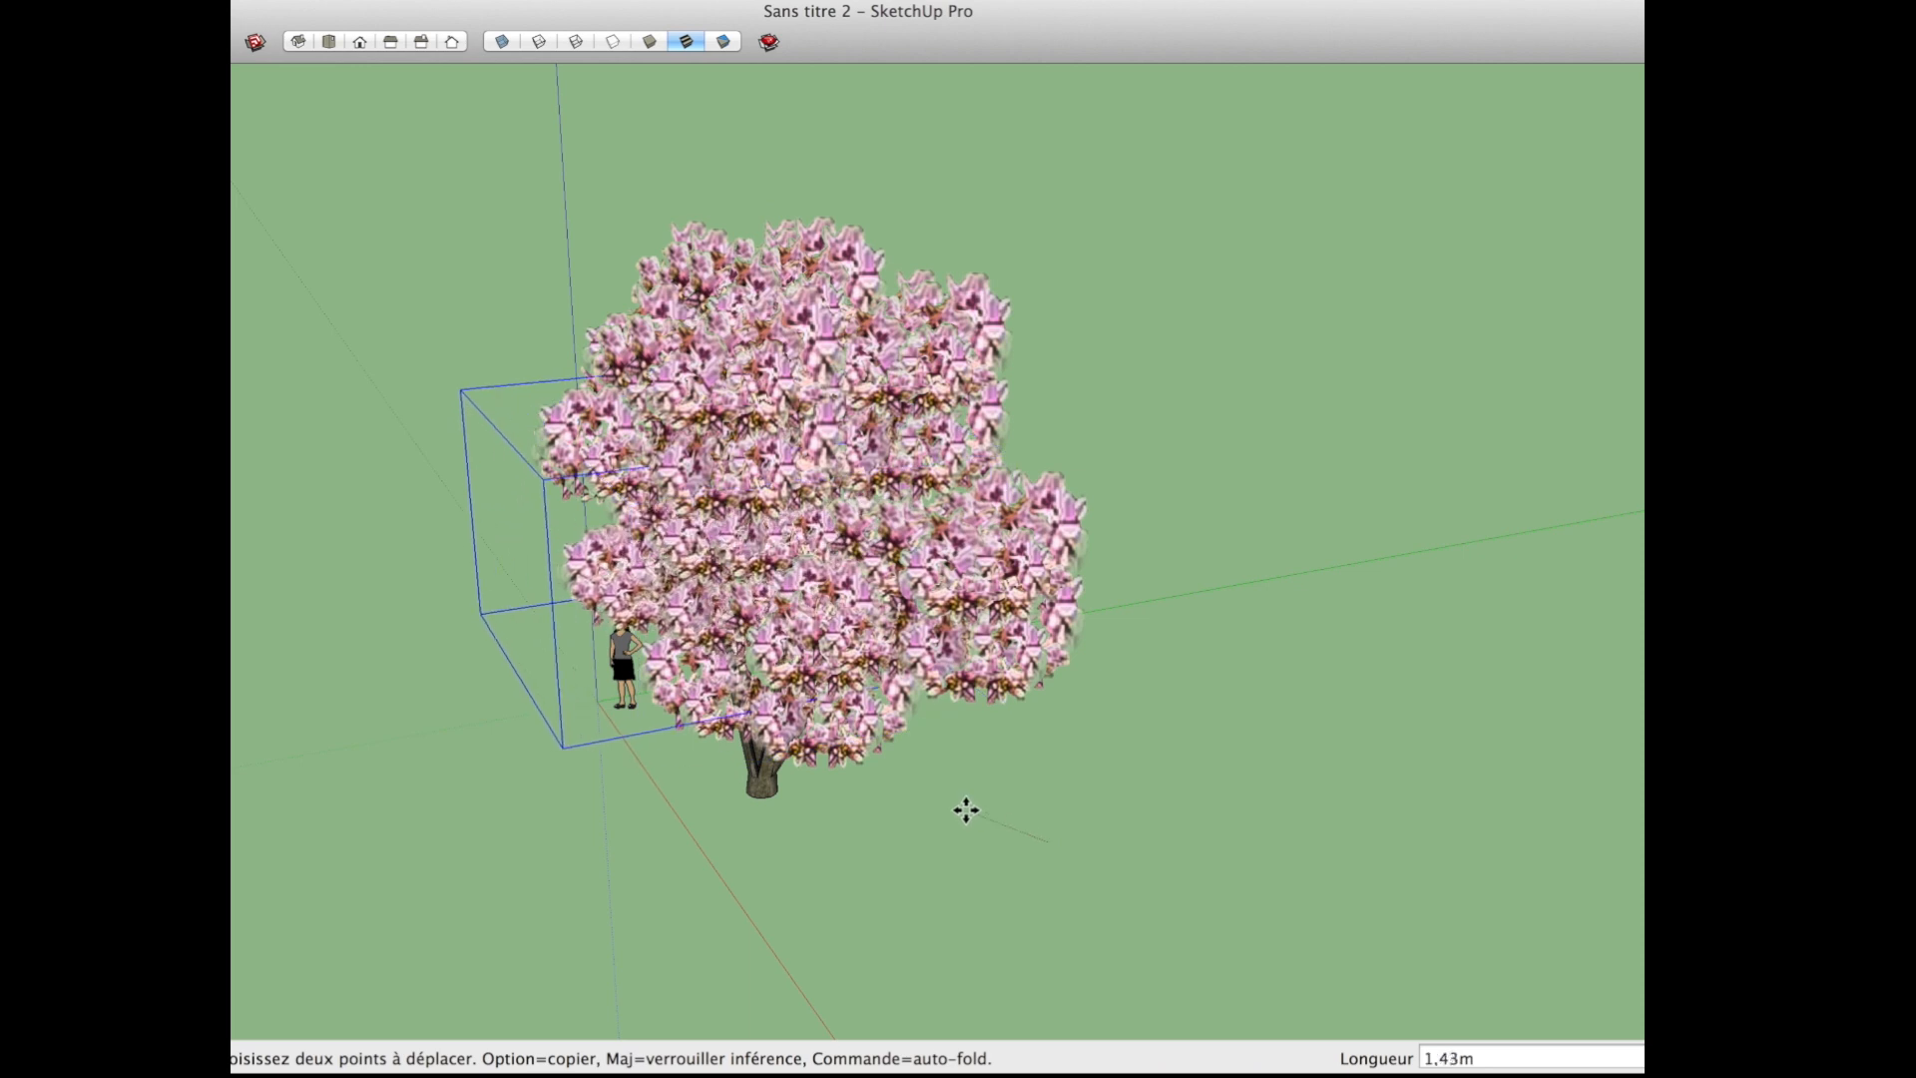
pyautogui.click(975, 857)
# Step: Move the lower-left foliage cluster about 0.33 m
pyautogui.moveTo(975, 856); pyautogui.dragTo(985, 686, button='middle')
pyautogui.press('space')
pyautogui.click(703, 631)
pyautogui.press('m')
pyautogui.click(714, 612)
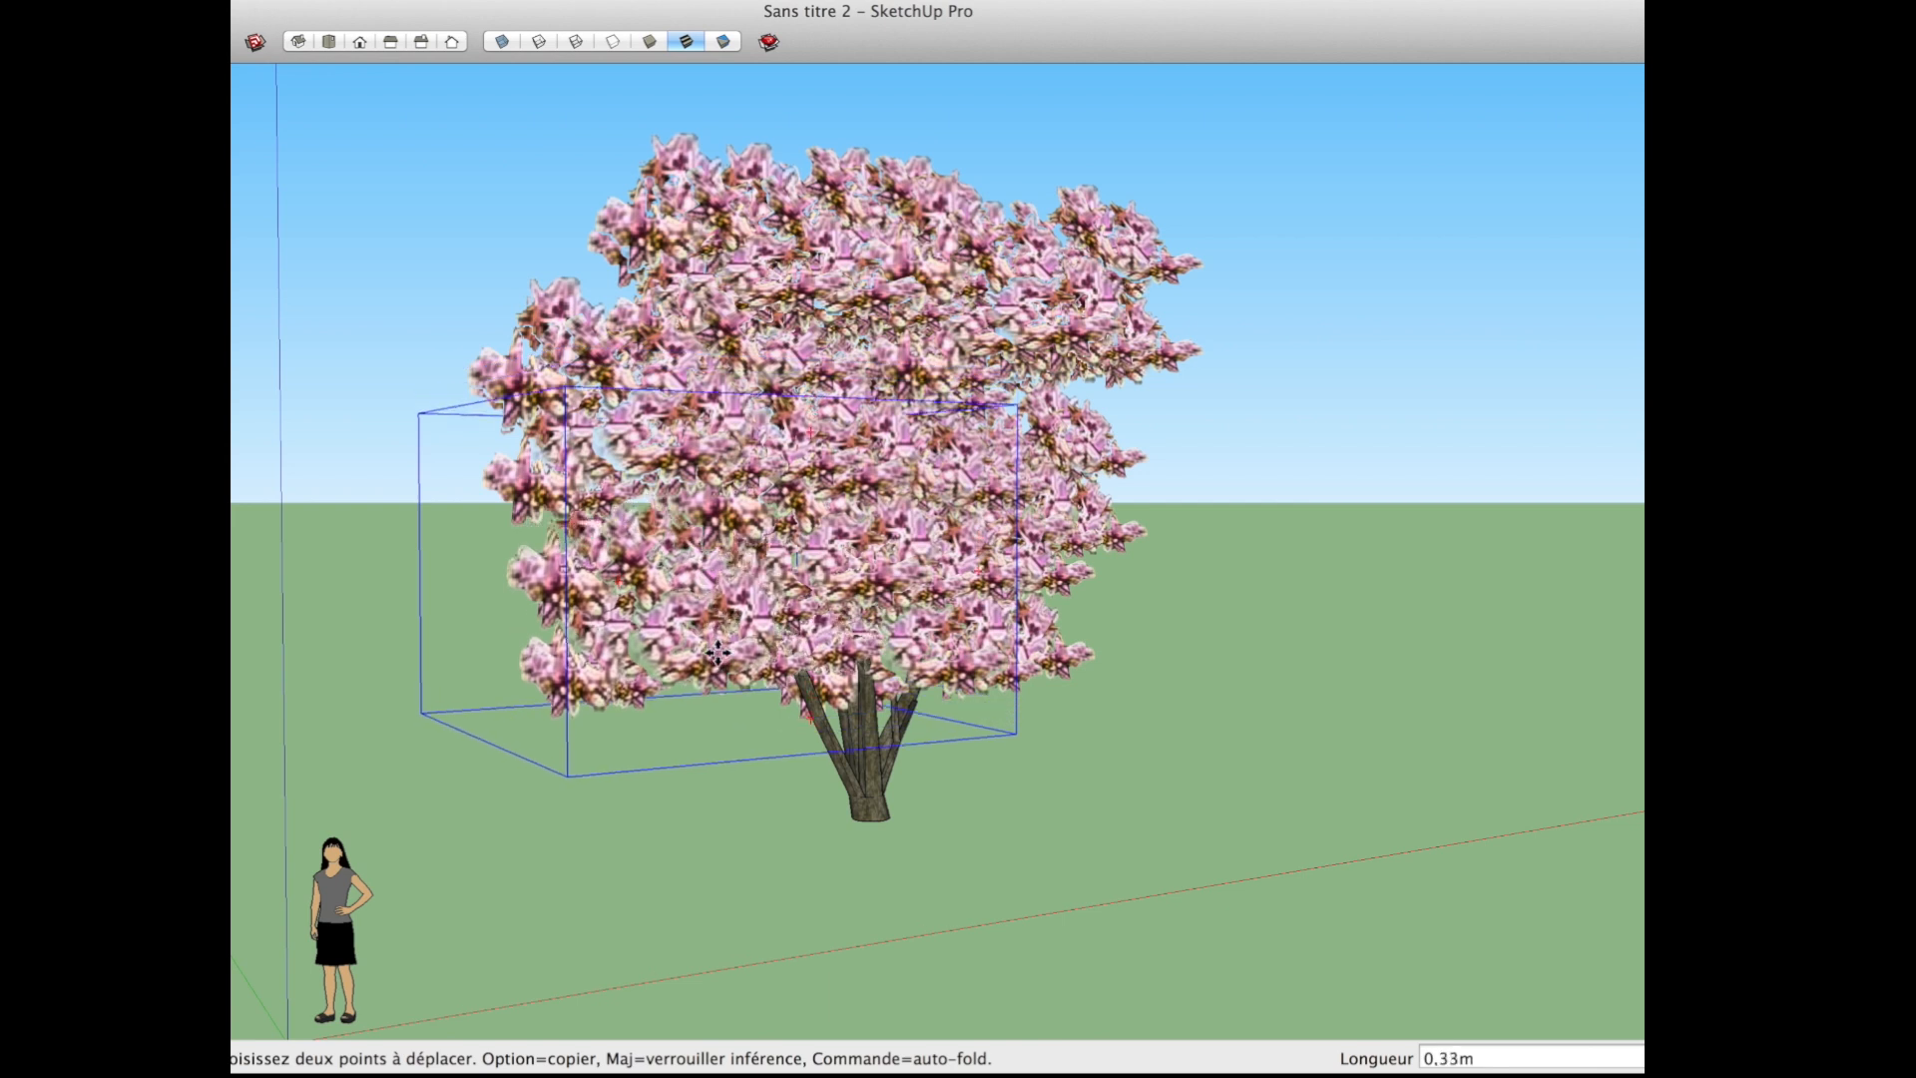
# Step: Scale the lower-left foliage cluster uniformly to 0.62 and reduce the lower-right cluster from its outer corner
pyautogui.press('s')
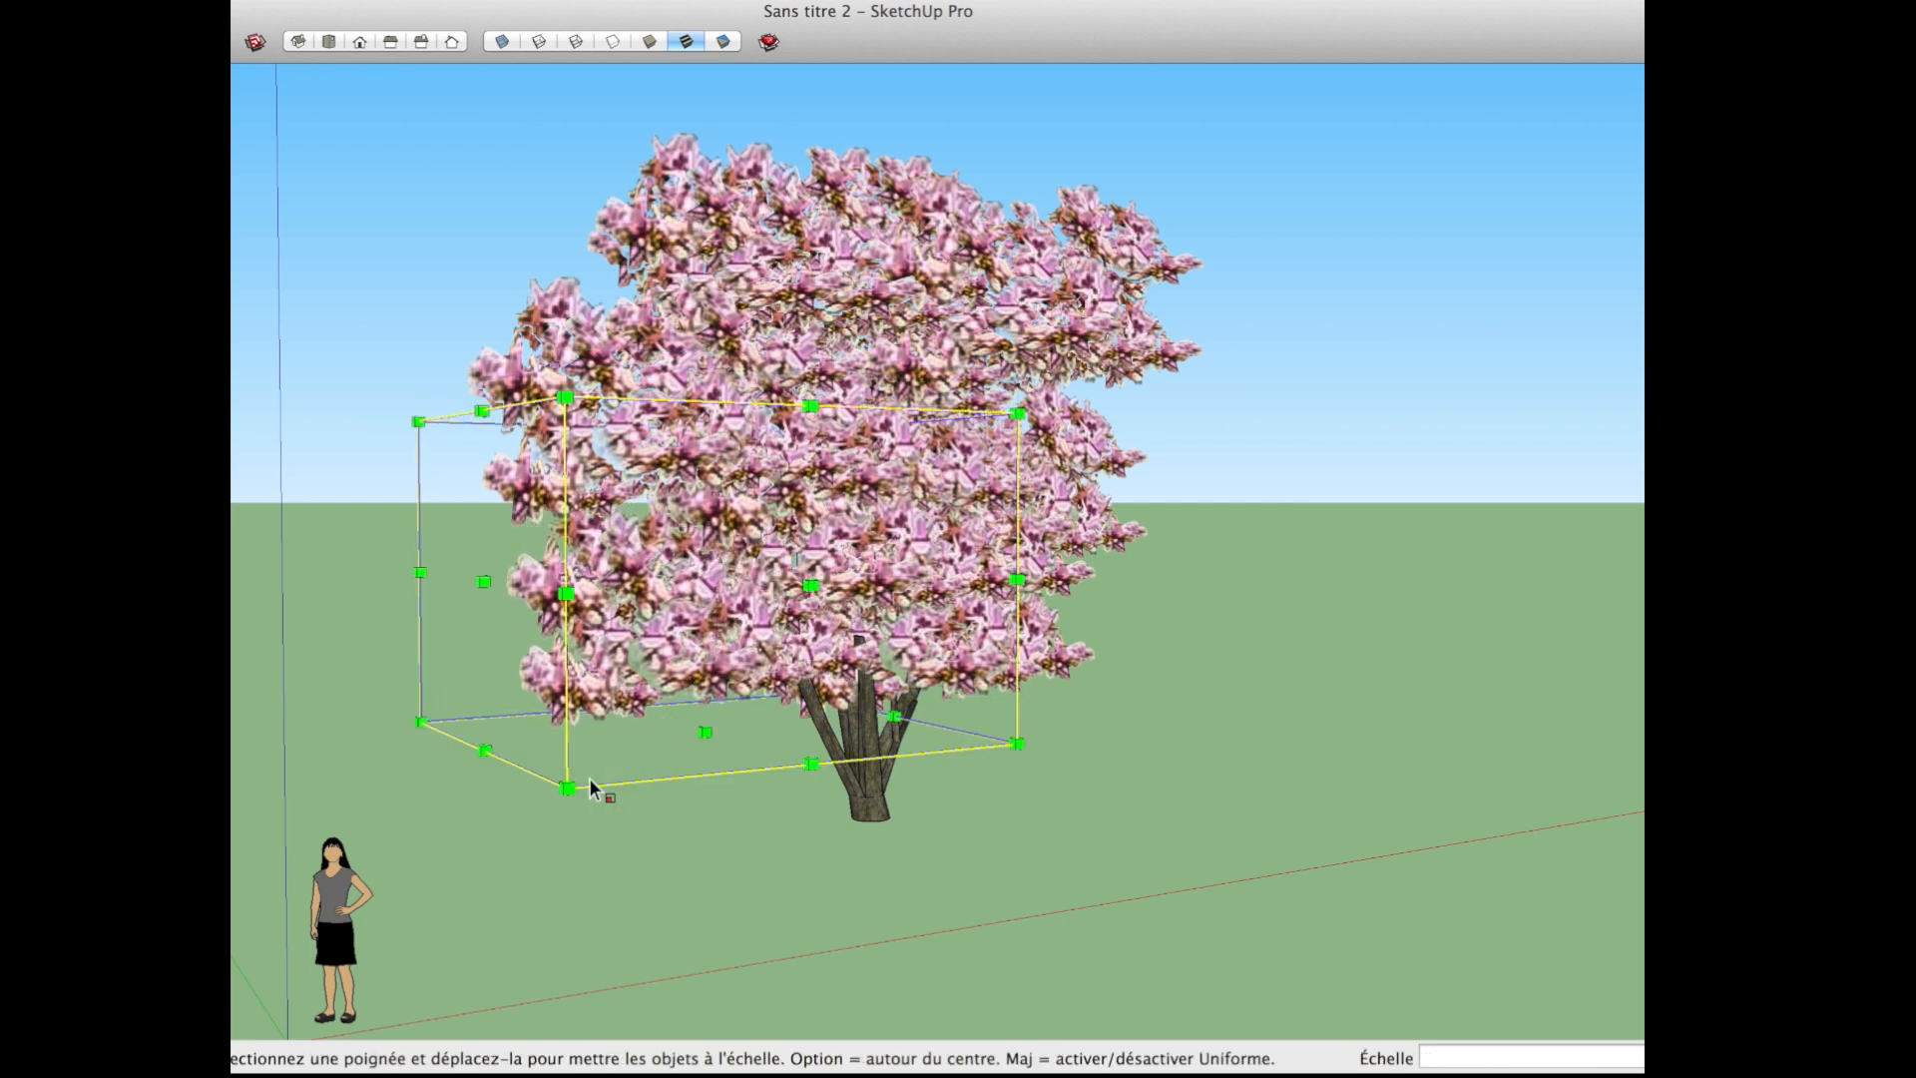
pyautogui.moveTo(567, 787); pyautogui.dragTo(660, 718)
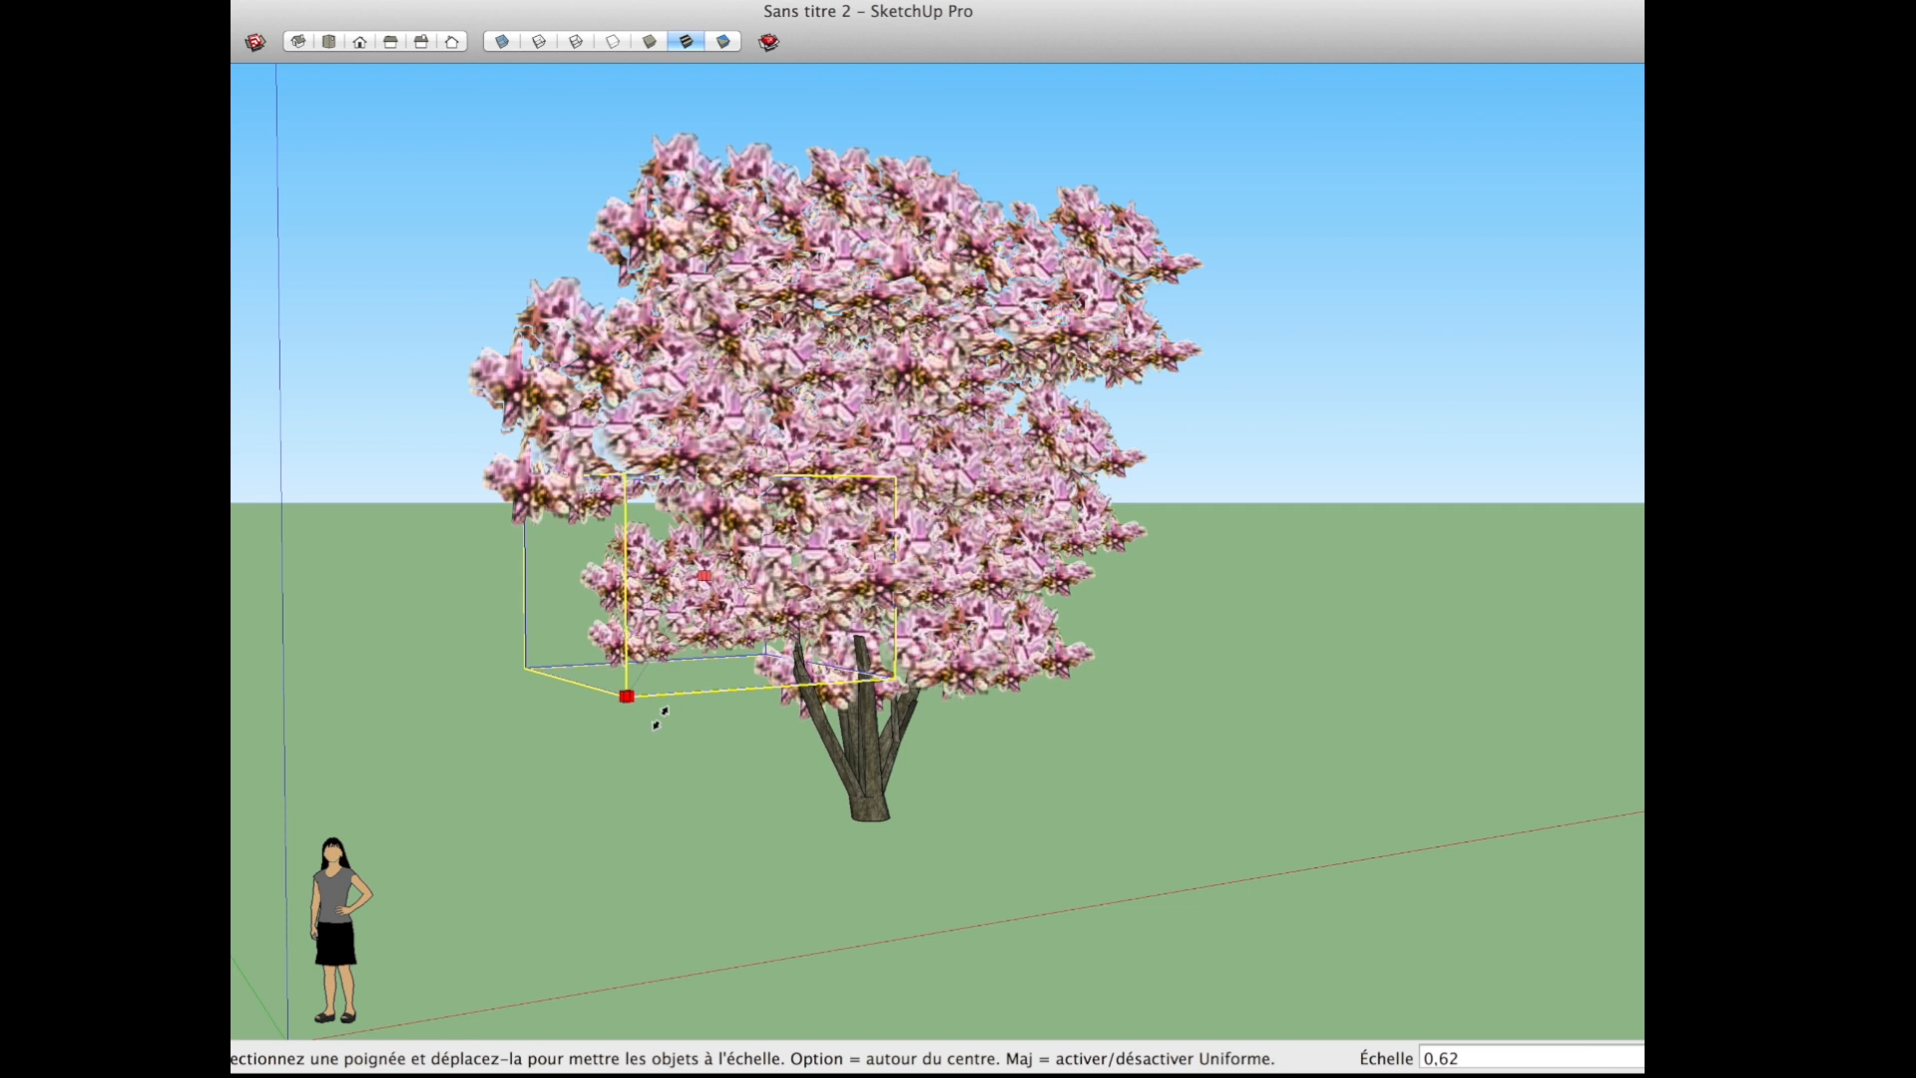
pyautogui.press('space')
pyautogui.press('s')
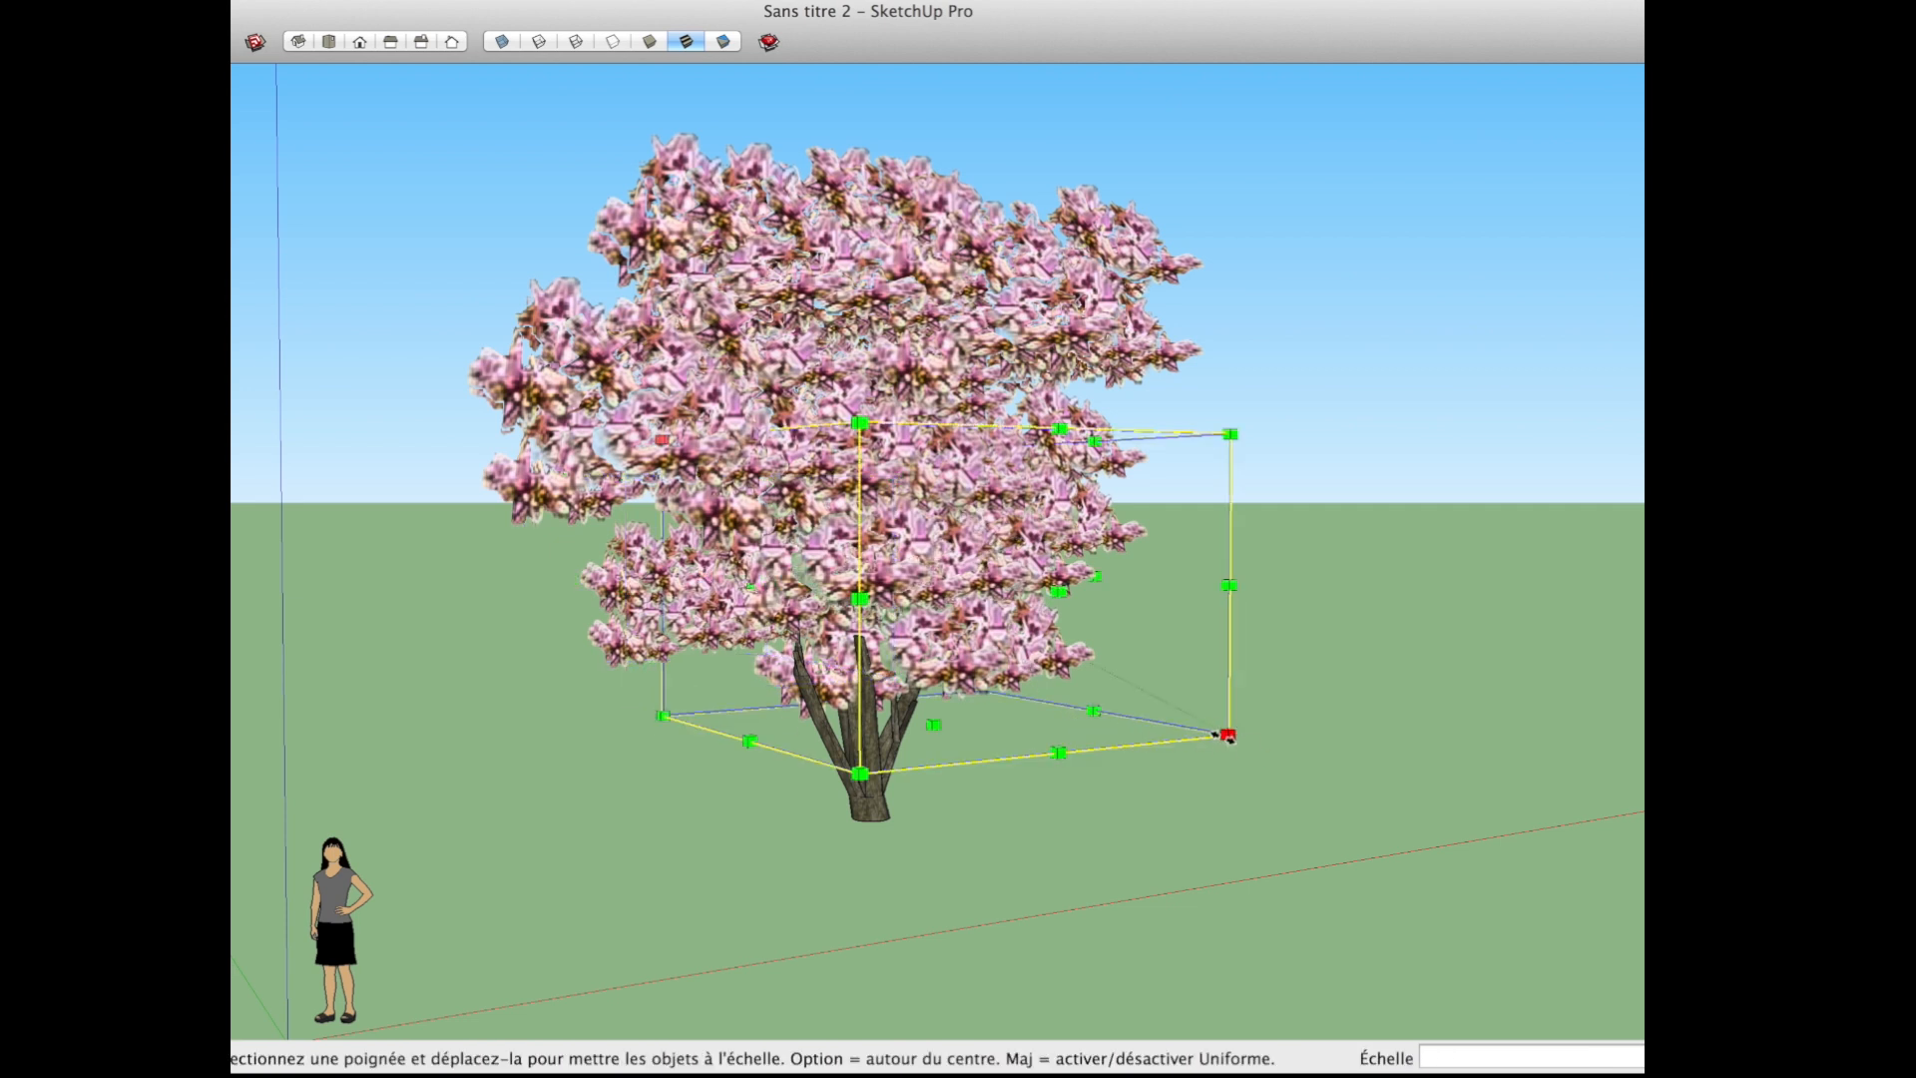
pyautogui.moveTo(1226, 736); pyautogui.dragTo(1145, 692)
# Step: Scale the foliage cluster on the crown's upper left down uniformly from its top corner
pyautogui.press('space')
pyautogui.click(503, 457)
pyautogui.press('s')
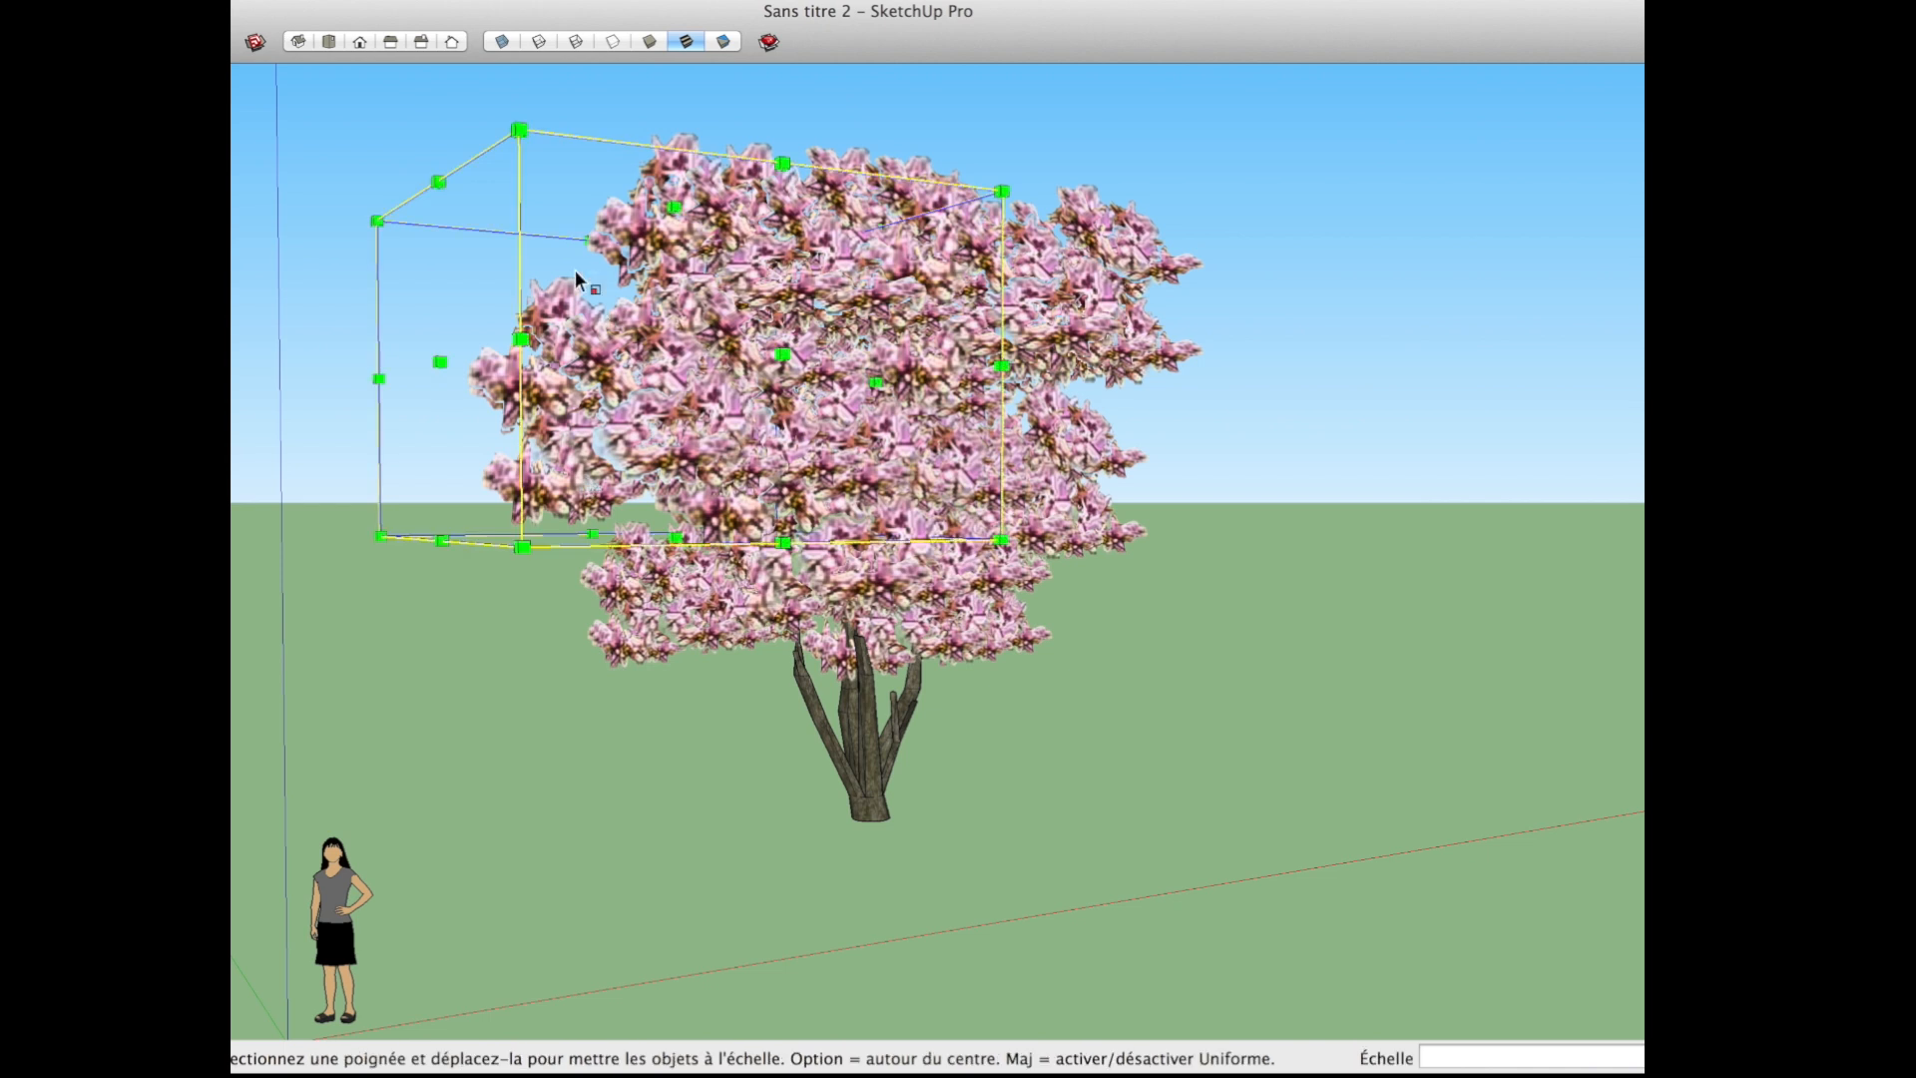
pyautogui.moveTo(513, 122); pyautogui.dragTo(567, 334)
# Step: Place a copy of the reduced cluster elsewhere in the crown to fill out its foliage
pyautogui.moveTo(864, 795); pyautogui.dragTo(1228, 853, button='middle')
pyautogui.press('m')
pyautogui.moveTo(1038, 835); pyautogui.dragTo(1150, 769)
pyautogui.press('alt')
pyautogui.moveTo(1090, 688); pyautogui.dragTo(521, 731, button='middle')
pyautogui.scroll(3, 1130, 558)
pyautogui.scroll(1, 1129, 558)
pyautogui.moveTo(1373, 413); pyautogui.dragTo(1287, 706)
pyautogui.moveTo(1128, 632); pyautogui.dragTo(850, 638, button='middle')
# Step: Rotate one of the upper foliage clusters in place and scale it down from its corner
pyautogui.scroll(-3, 823, 659)
pyautogui.scroll(-1, 923, 928)
pyautogui.press('space')
pyautogui.click(859, 529)
pyautogui.scroll(-2, 859, 531)
pyautogui.press('m')
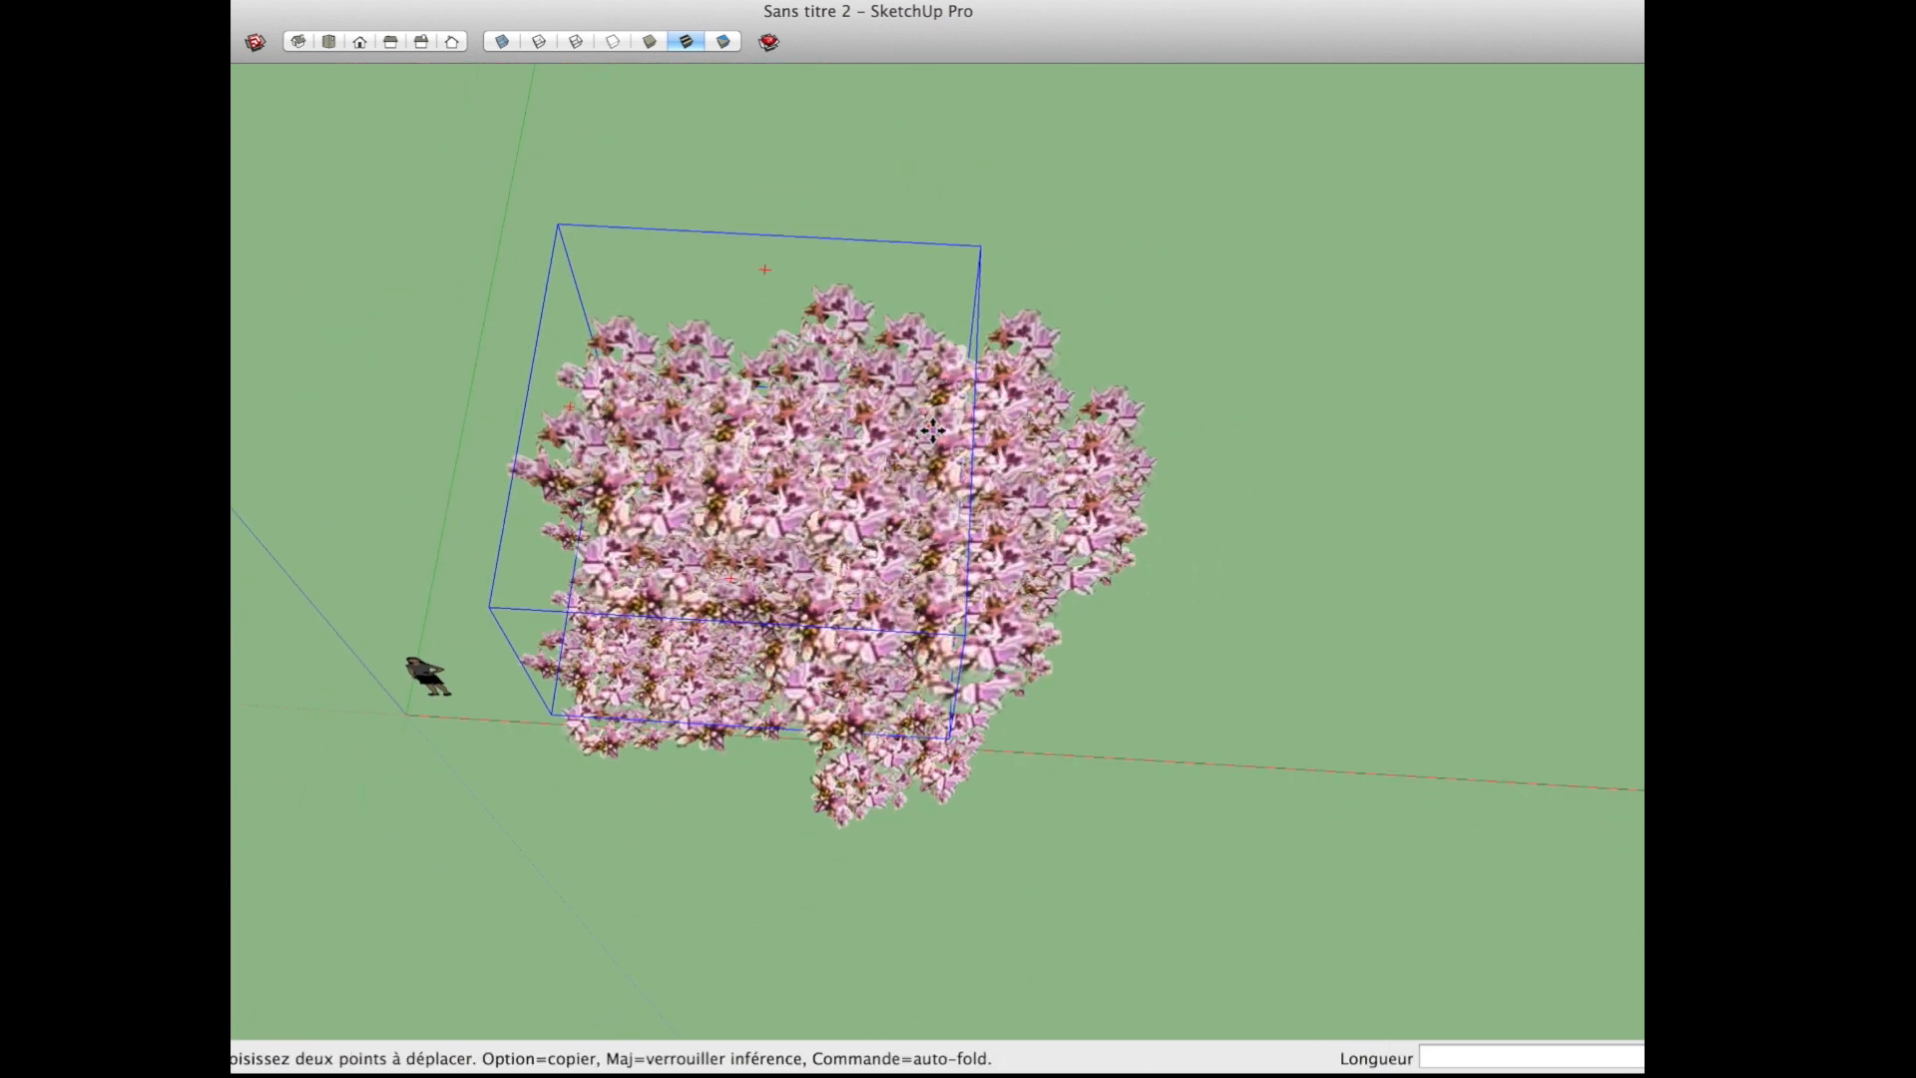
pyautogui.click(933, 426)
pyautogui.click(902, 335)
pyautogui.press('s')
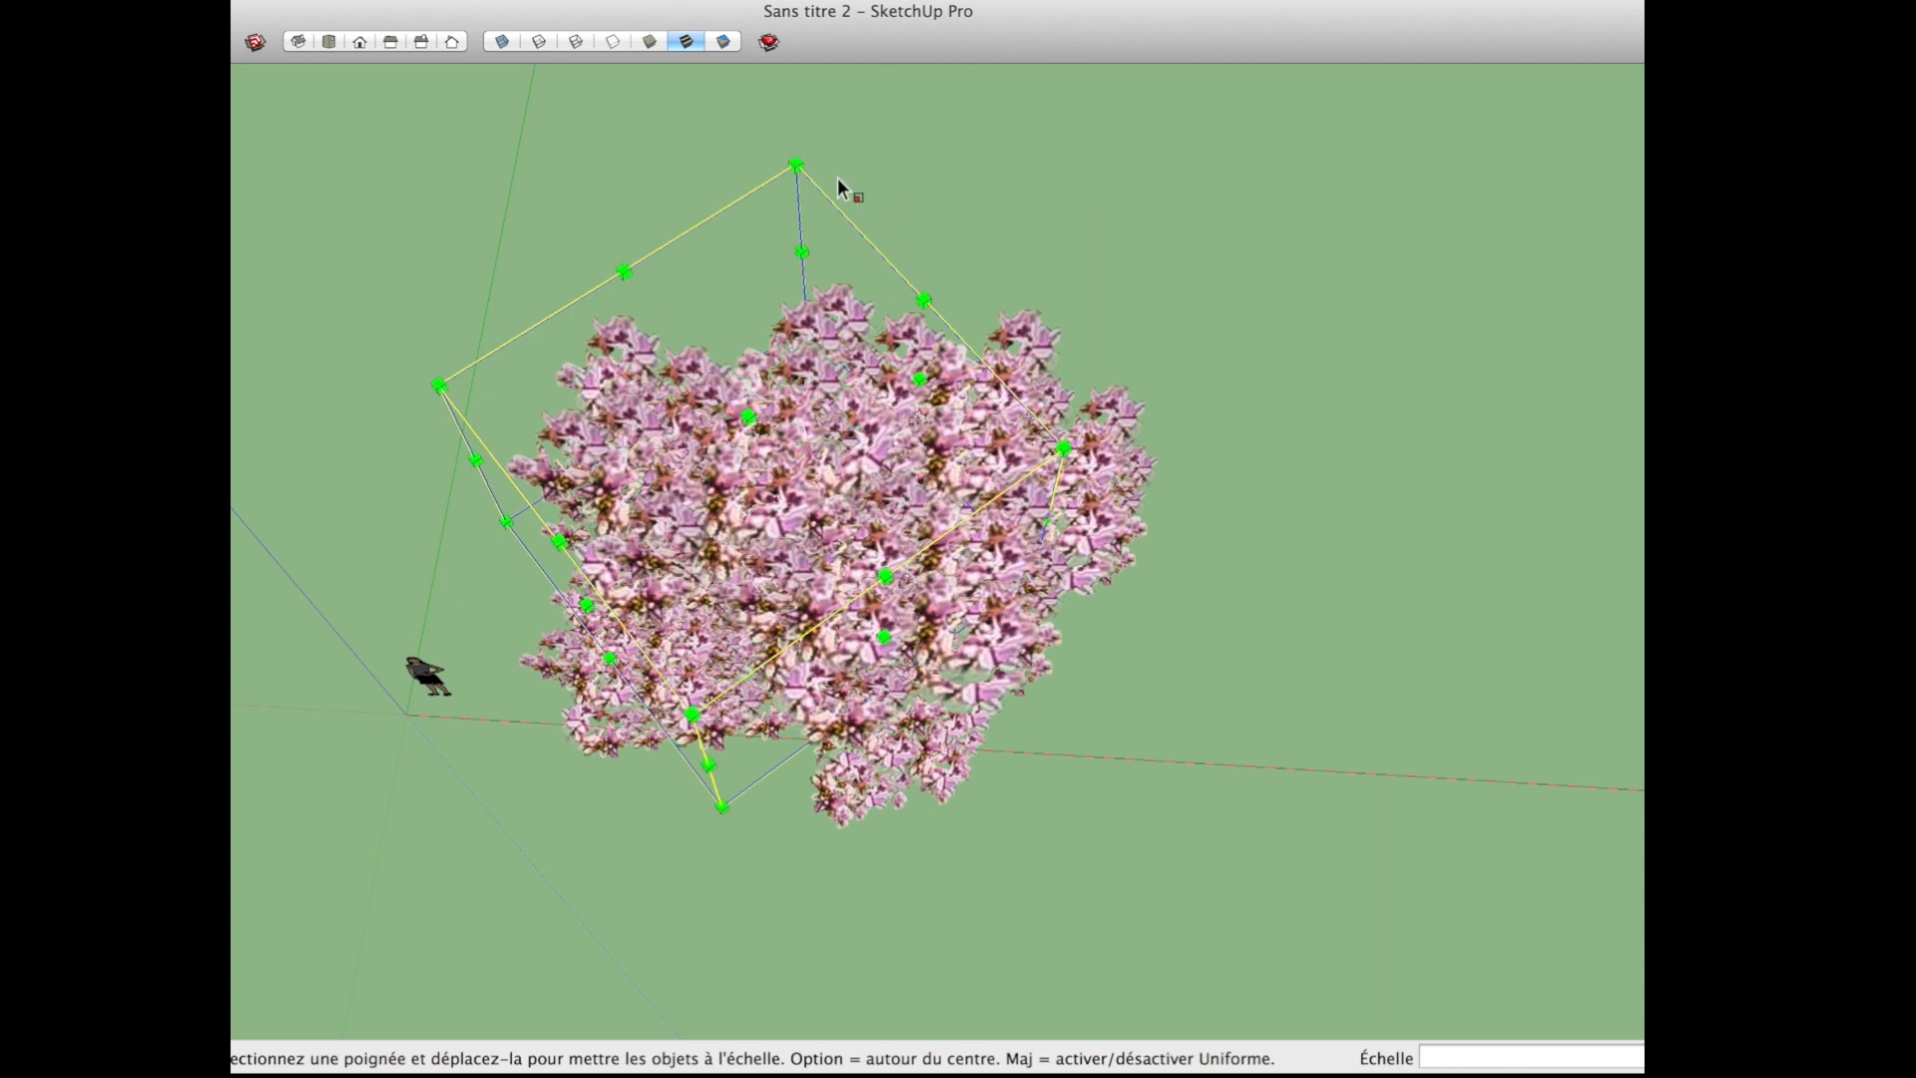
pyautogui.moveTo(796, 165); pyautogui.dragTo(779, 315)
# Step: Select the foliage cluster on the crown's right side and rotate it in place
pyautogui.press('space')
pyautogui.click(1082, 583)
pyautogui.moveTo(1081, 582); pyautogui.dragTo(1044, 573, button='middle')
pyautogui.scroll(2, 1044, 571)
pyautogui.press('m')
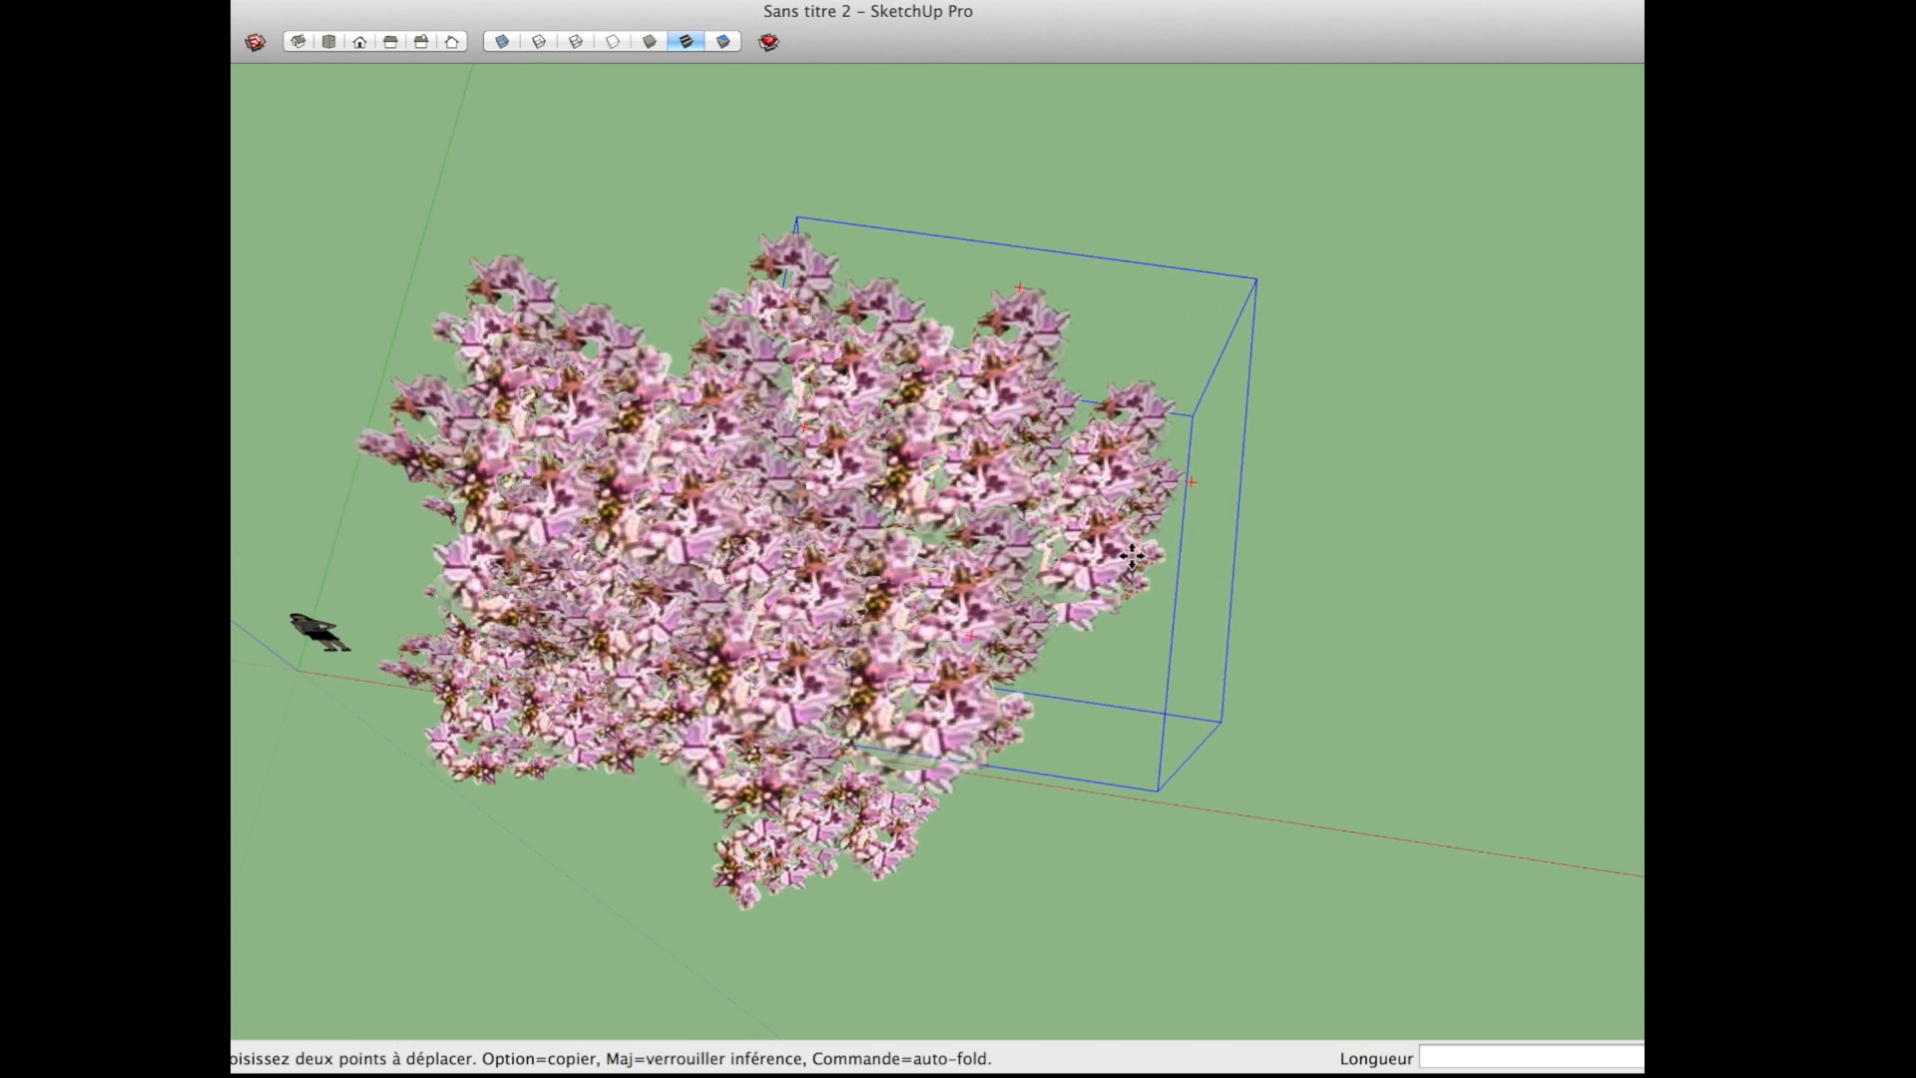
pyautogui.click(1196, 482)
pyautogui.click(1203, 341)
# Step: Rotate the foliage cluster at the crown's upper right in place and shift it slightly within the crown
pyautogui.moveTo(1227, 658); pyautogui.dragTo(1014, 751, button='middle')
pyautogui.click(846, 414)
pyautogui.press('m')
pyautogui.click(939, 276)
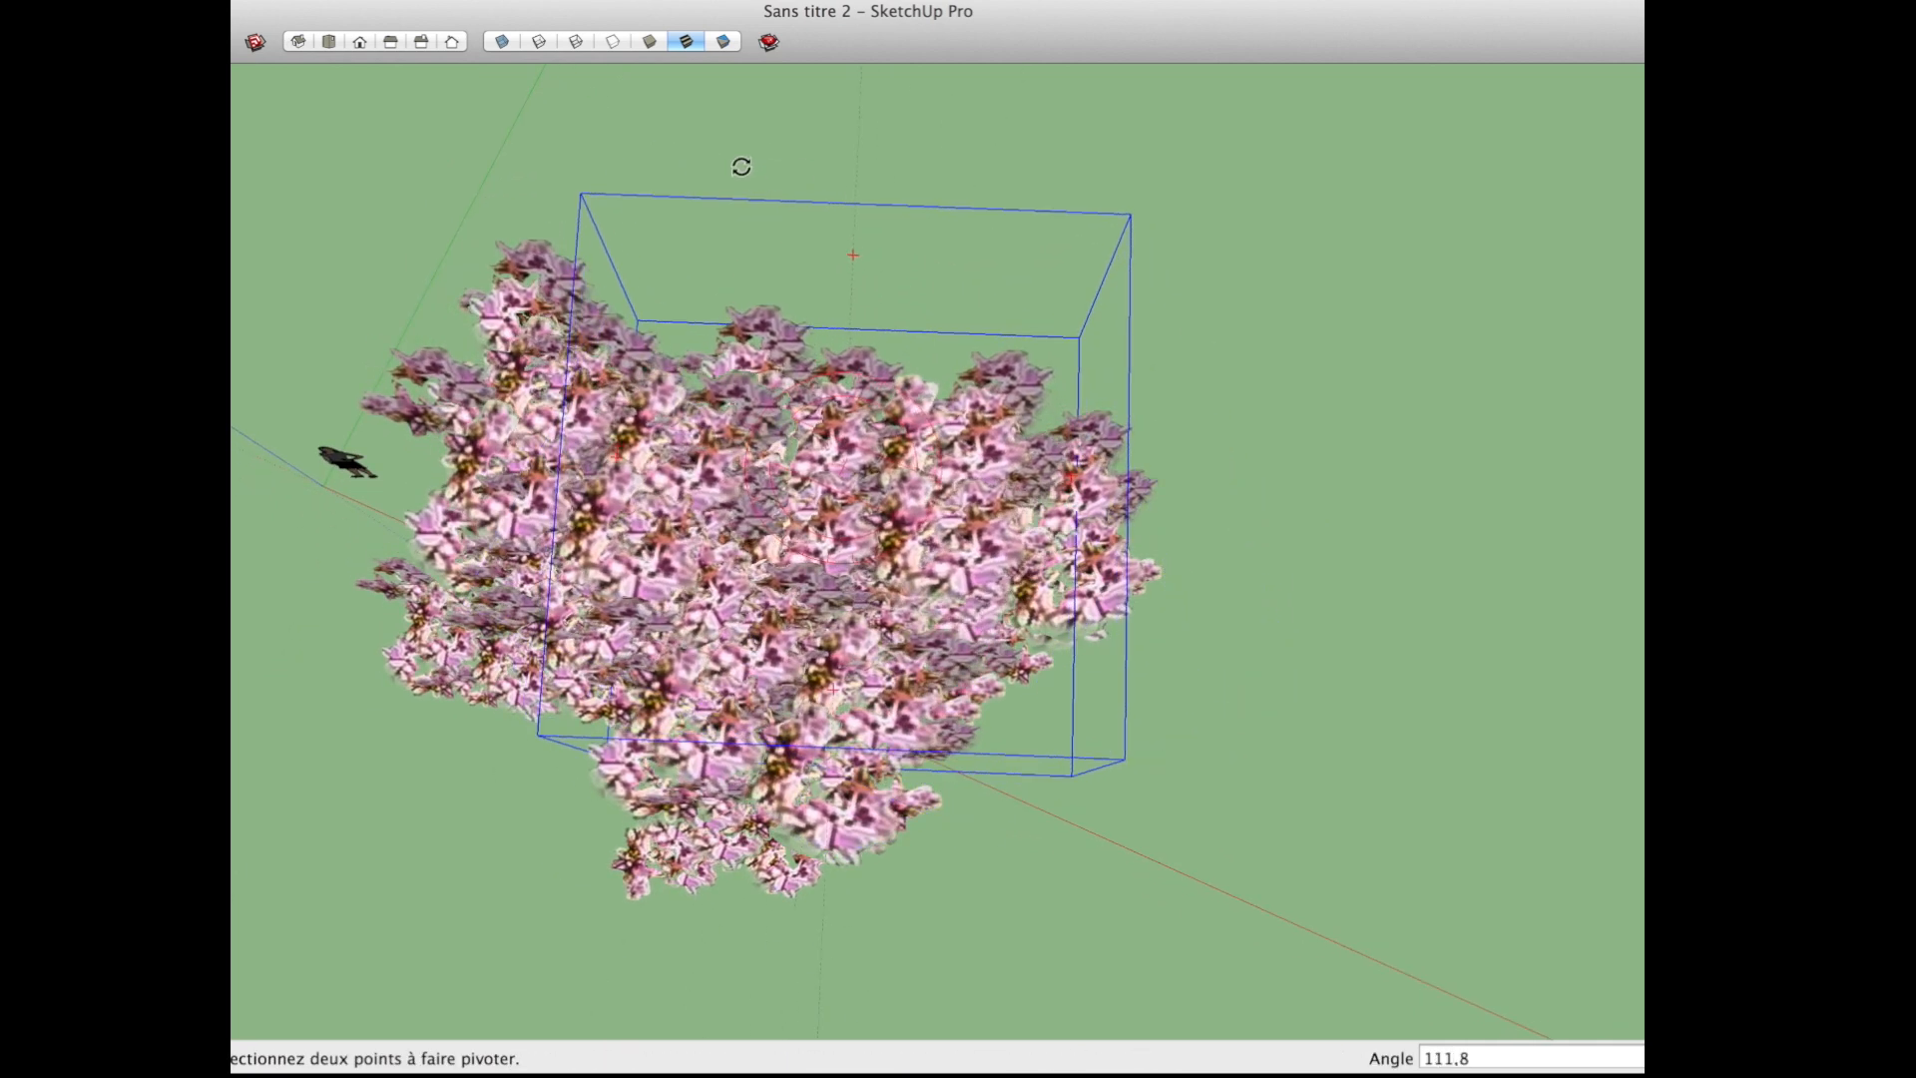
pyautogui.click(754, 202)
pyautogui.click(1425, 862)
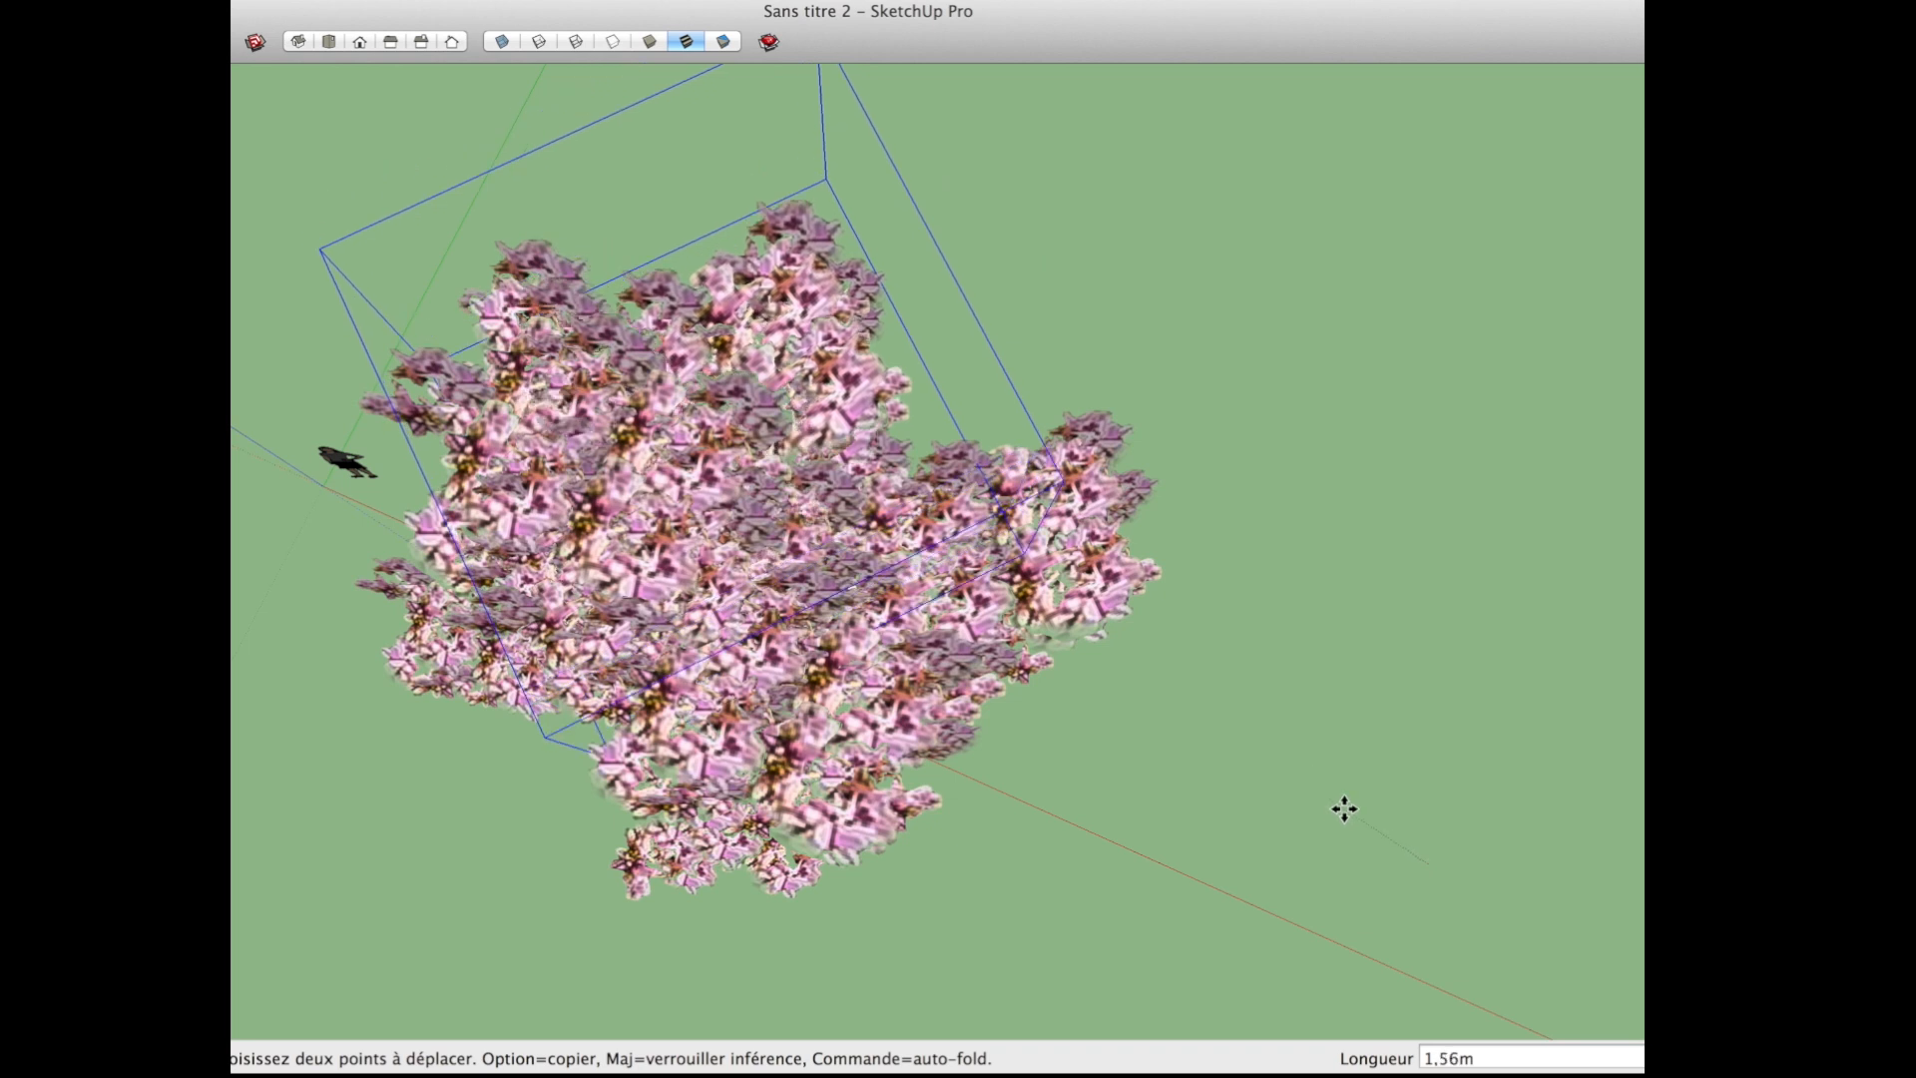
pyautogui.click(1361, 804)
# Step: Scale the rotated foliage cluster down from its top corner and reposition it among the upper blossoms
pyautogui.press('s')
pyautogui.scroll(-2, 911, 584)
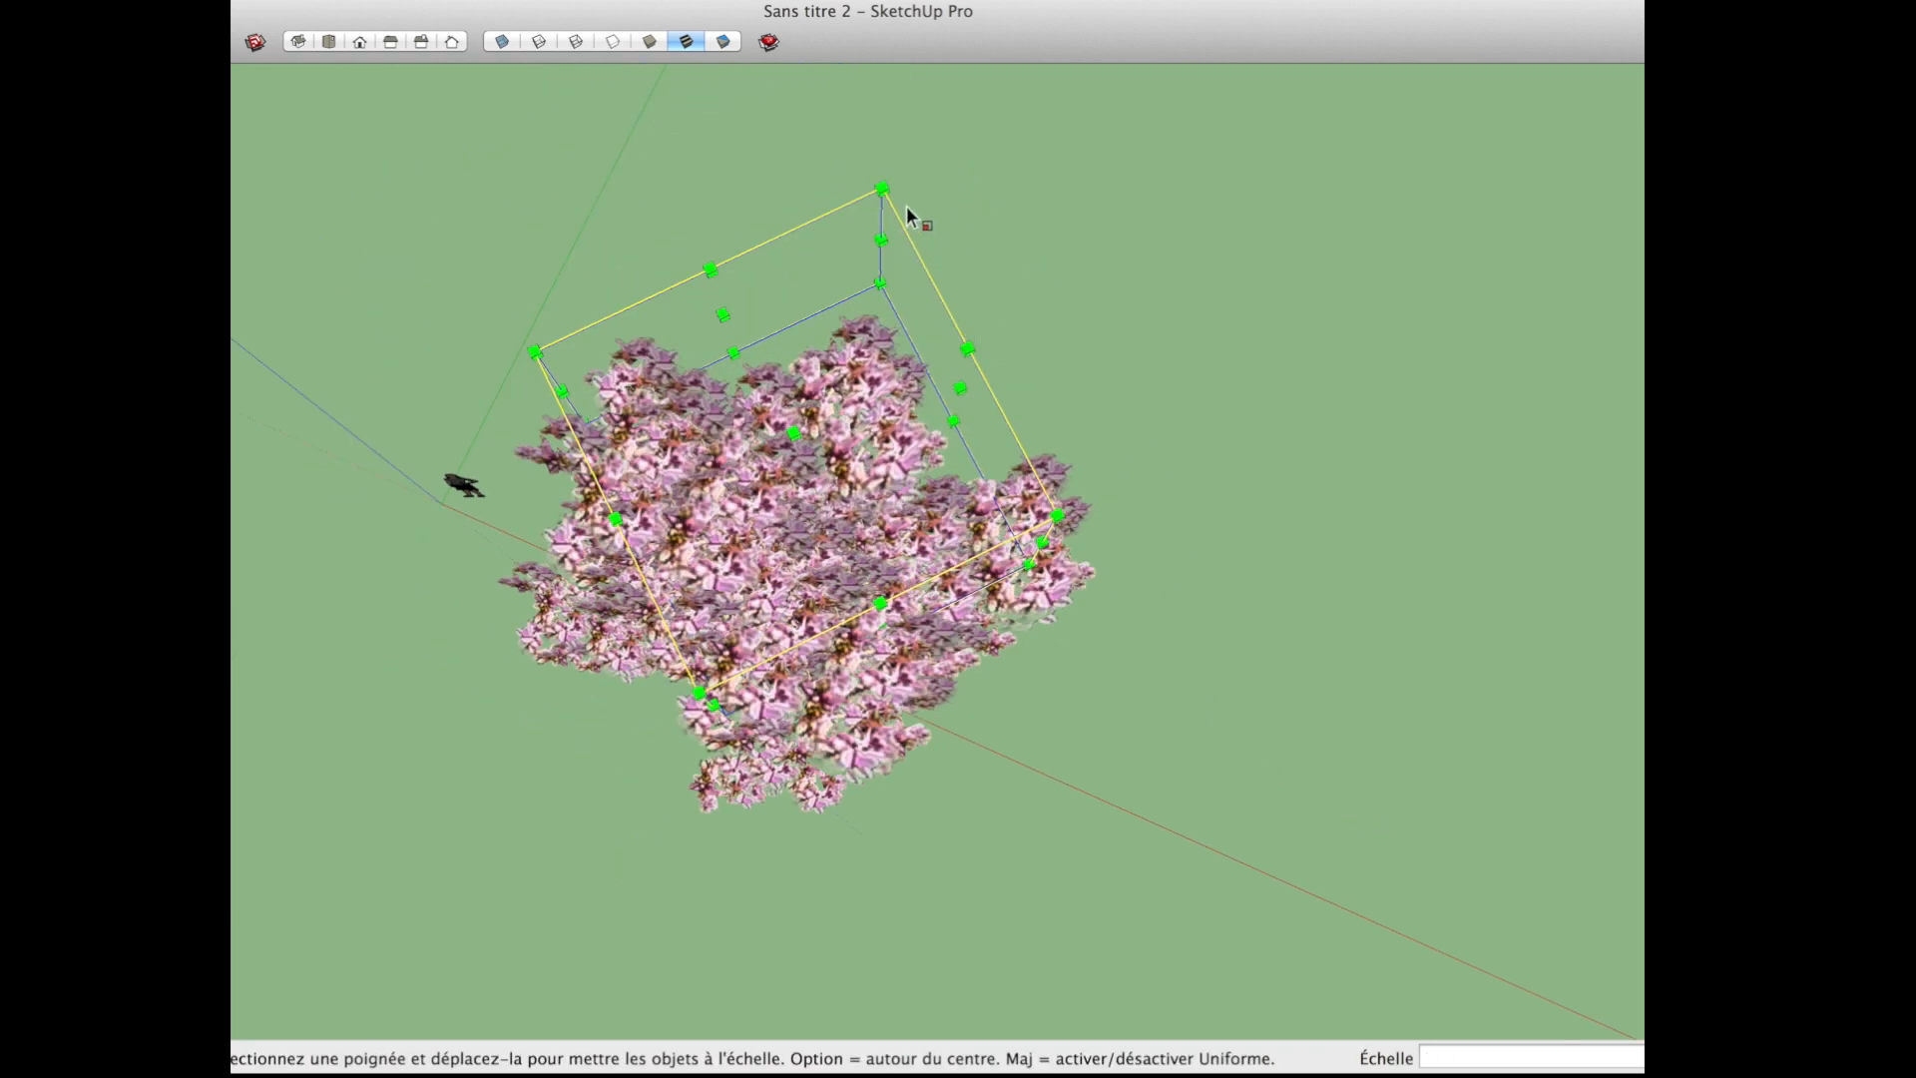
pyautogui.click(896, 265)
pyautogui.moveTo(823, 623); pyautogui.dragTo(900, 619, button='middle')
pyautogui.press('m')
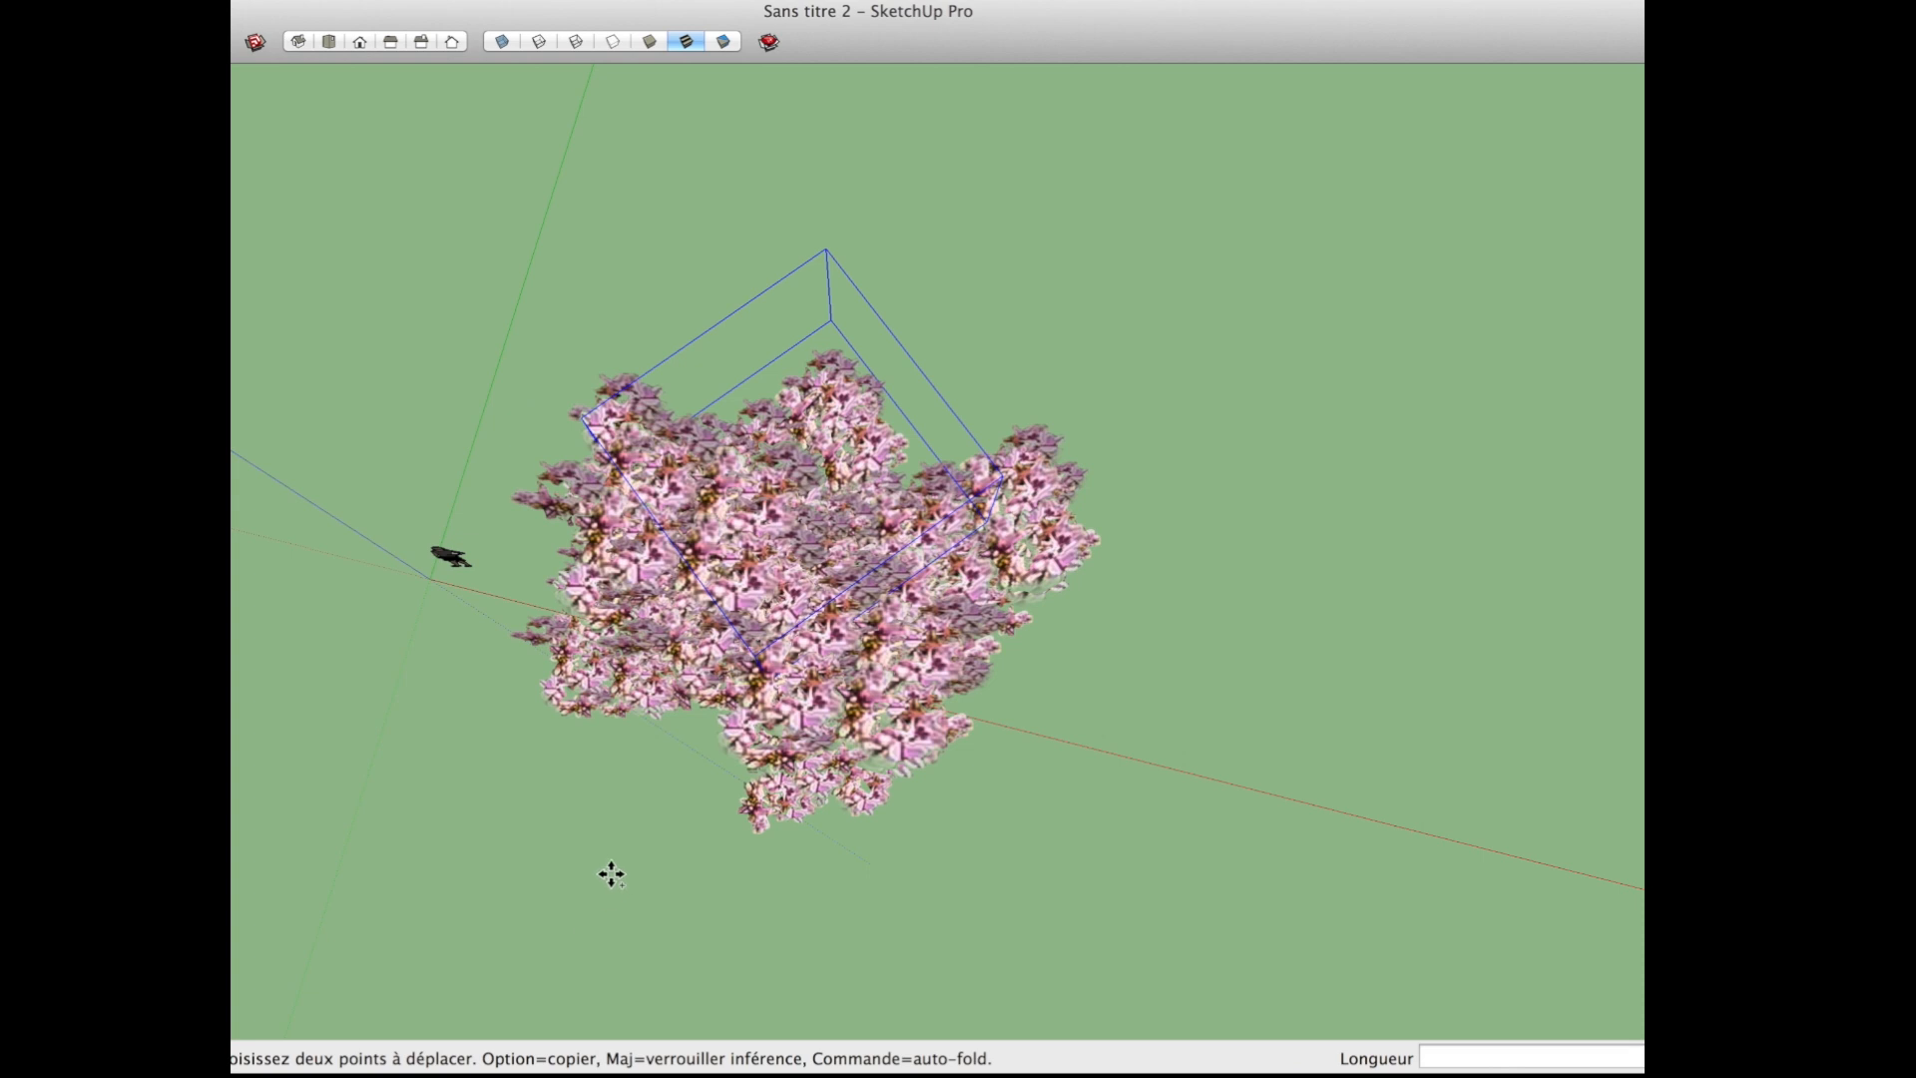
pyautogui.click(670, 856)
pyautogui.click(787, 834)
pyautogui.moveTo(805, 639); pyautogui.dragTo(978, 170, button='middle')
pyautogui.click(488, 119)
pyautogui.press('Escape')
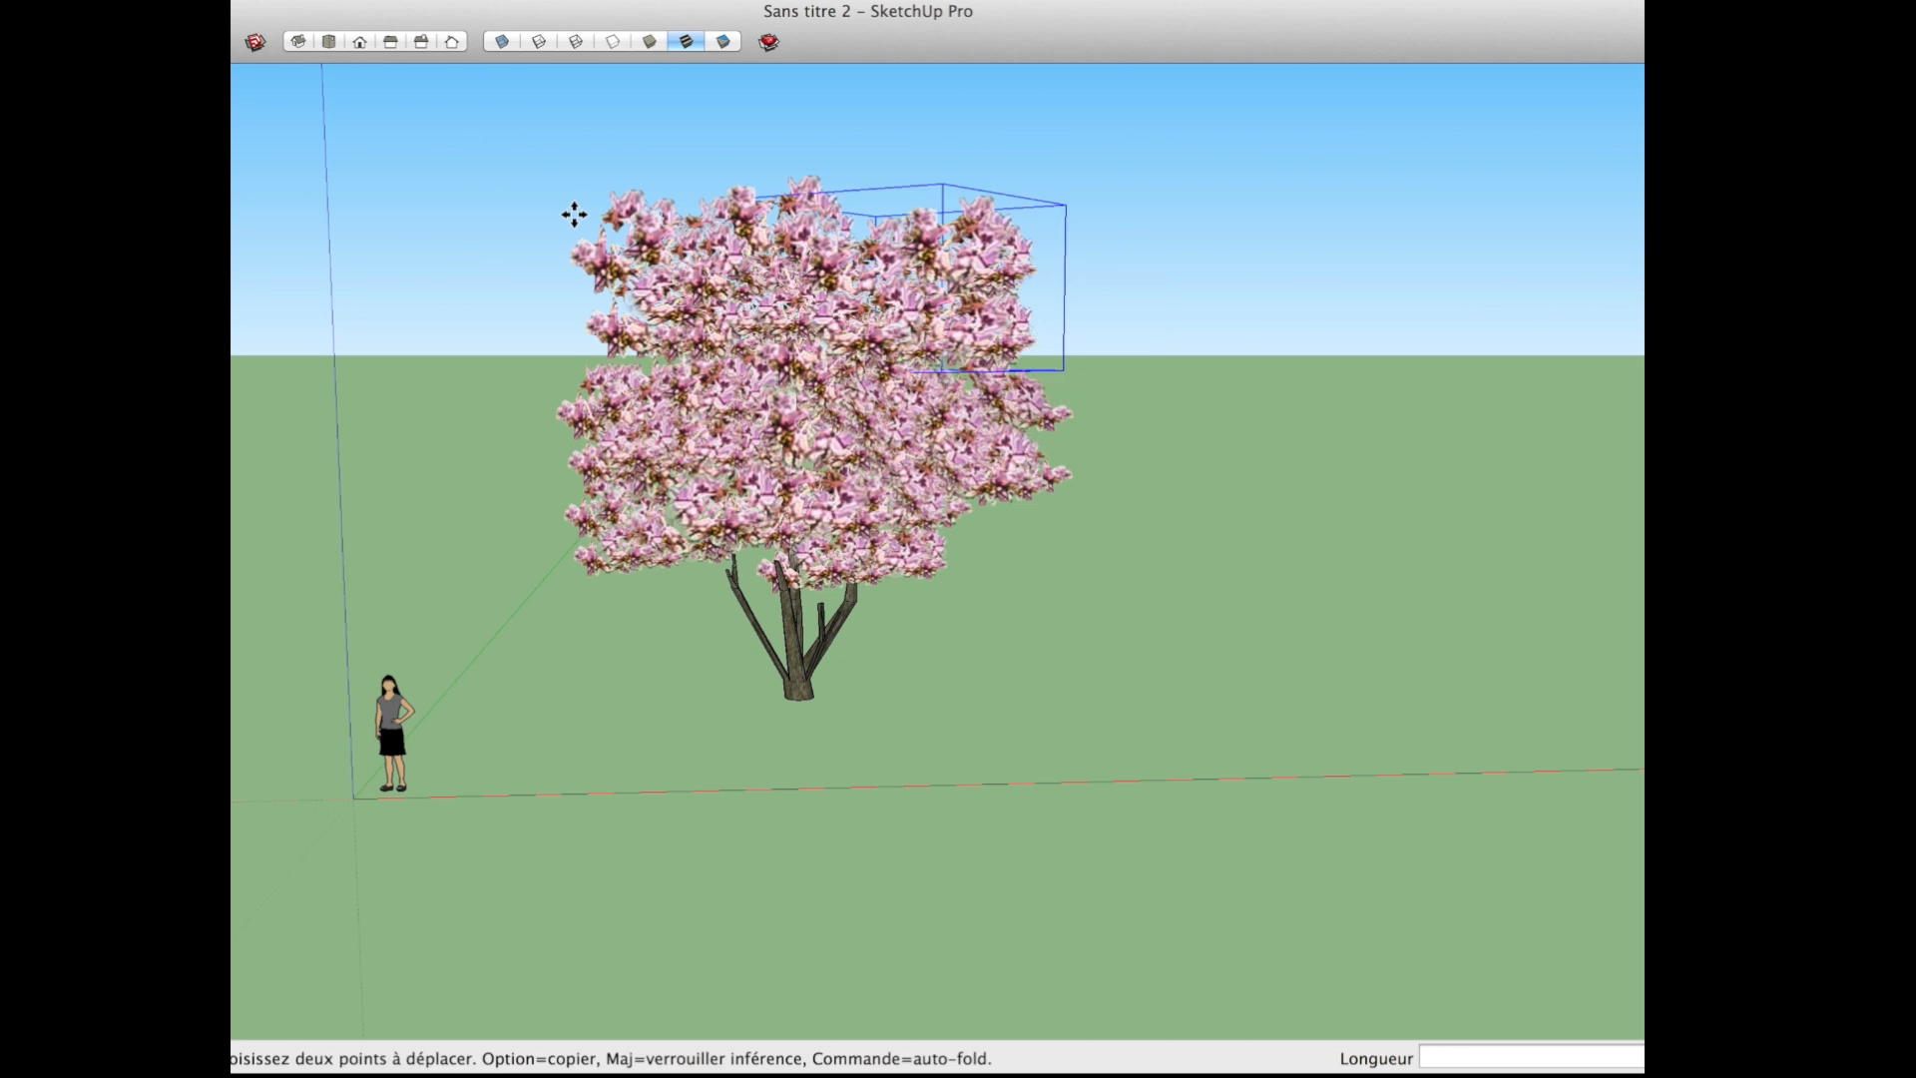
pyautogui.moveTo(1174, 597); pyautogui.dragTo(1174, 598)
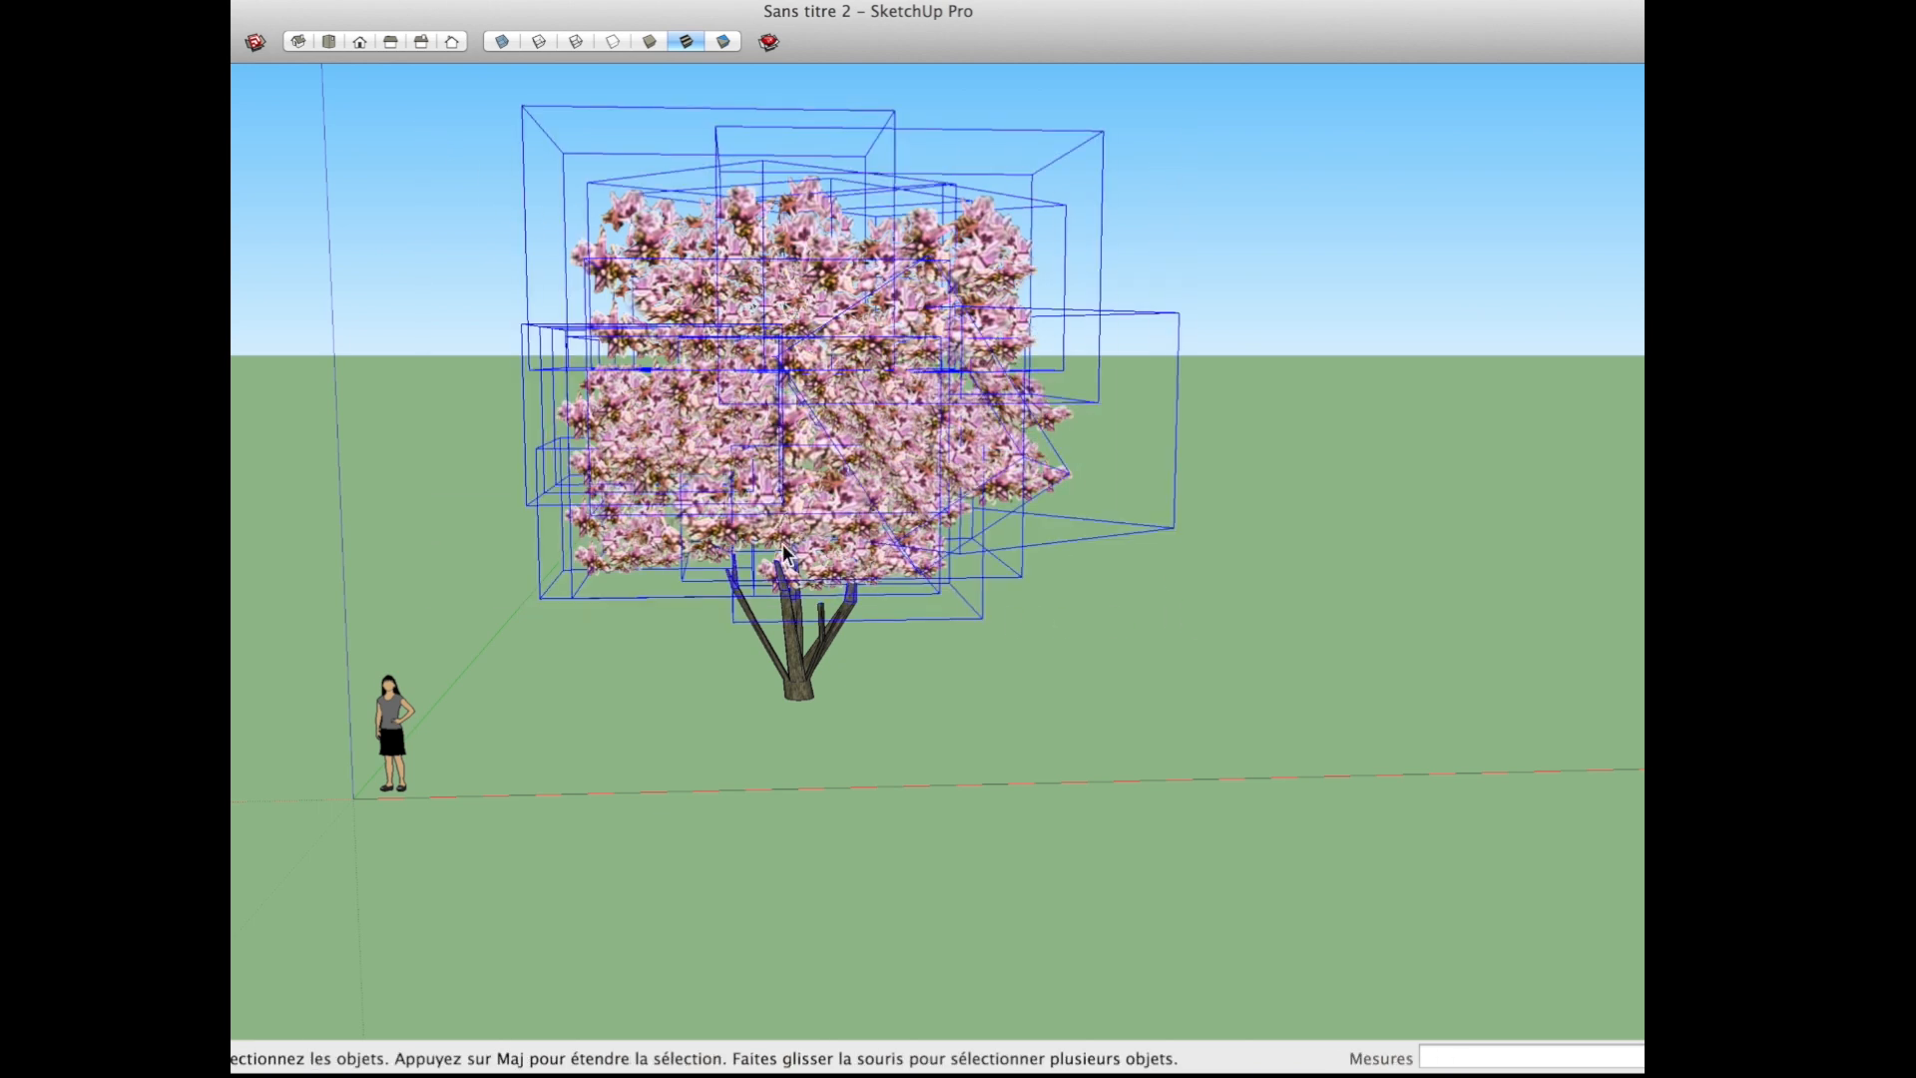
pyautogui.scroll(1, 813, 493)
pyautogui.press('m')
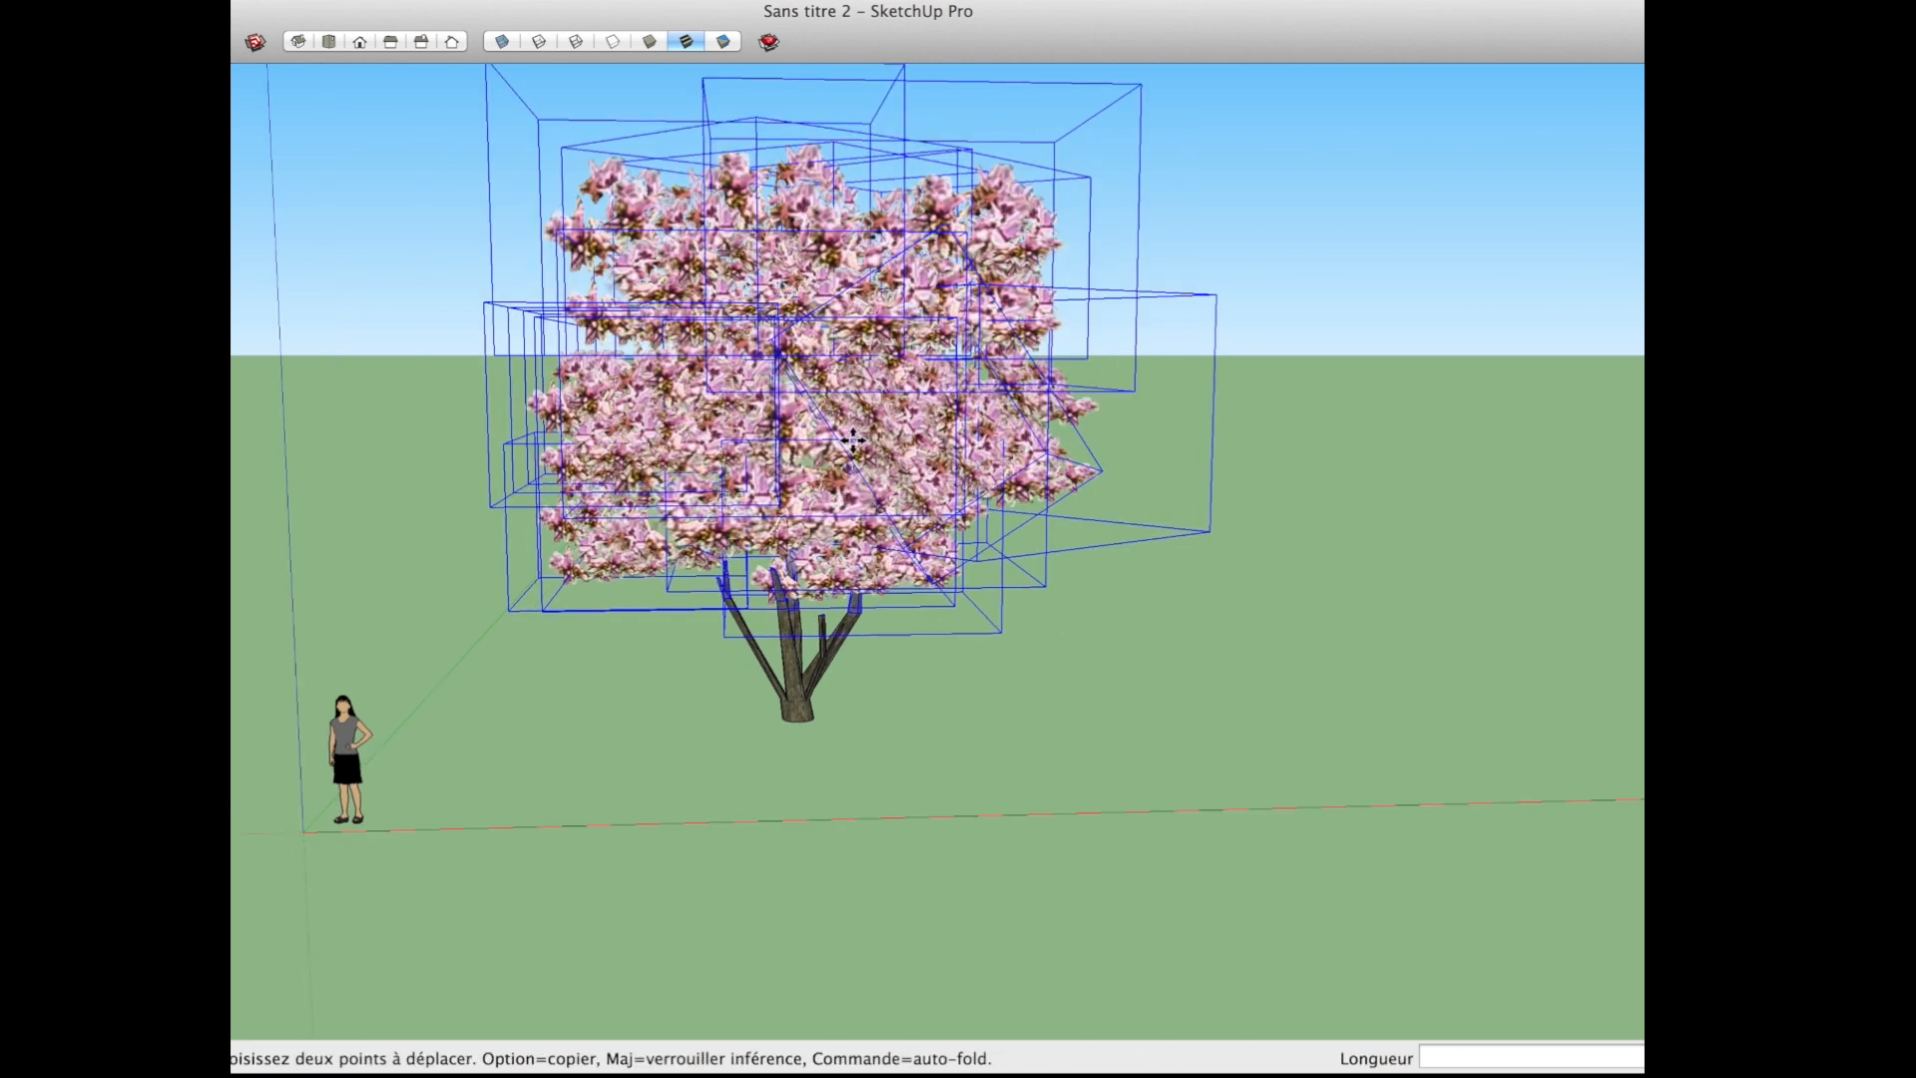
pyautogui.click(1323, 398)
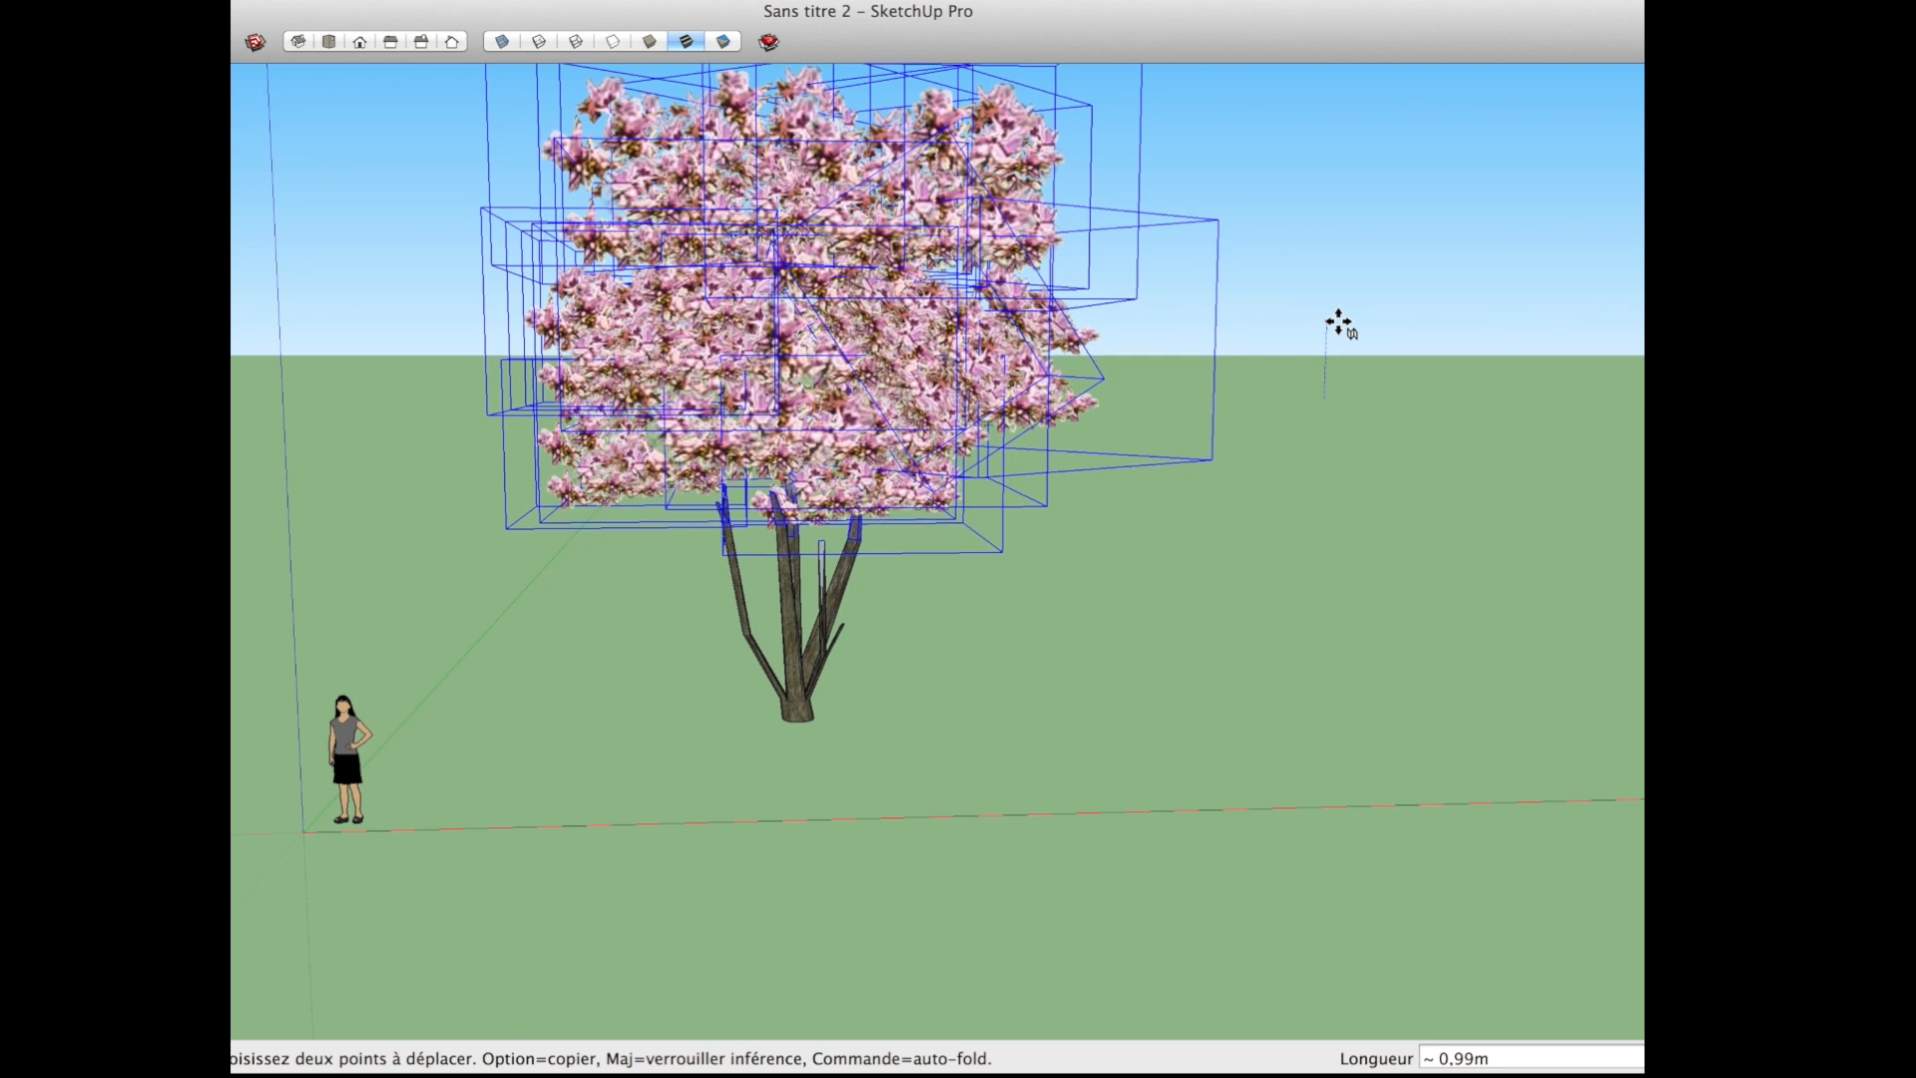
pyautogui.press('Escape')
# Step: Select the trunk and branch geometry and make it a group
pyautogui.press('space')
pyautogui.click(799, 709)
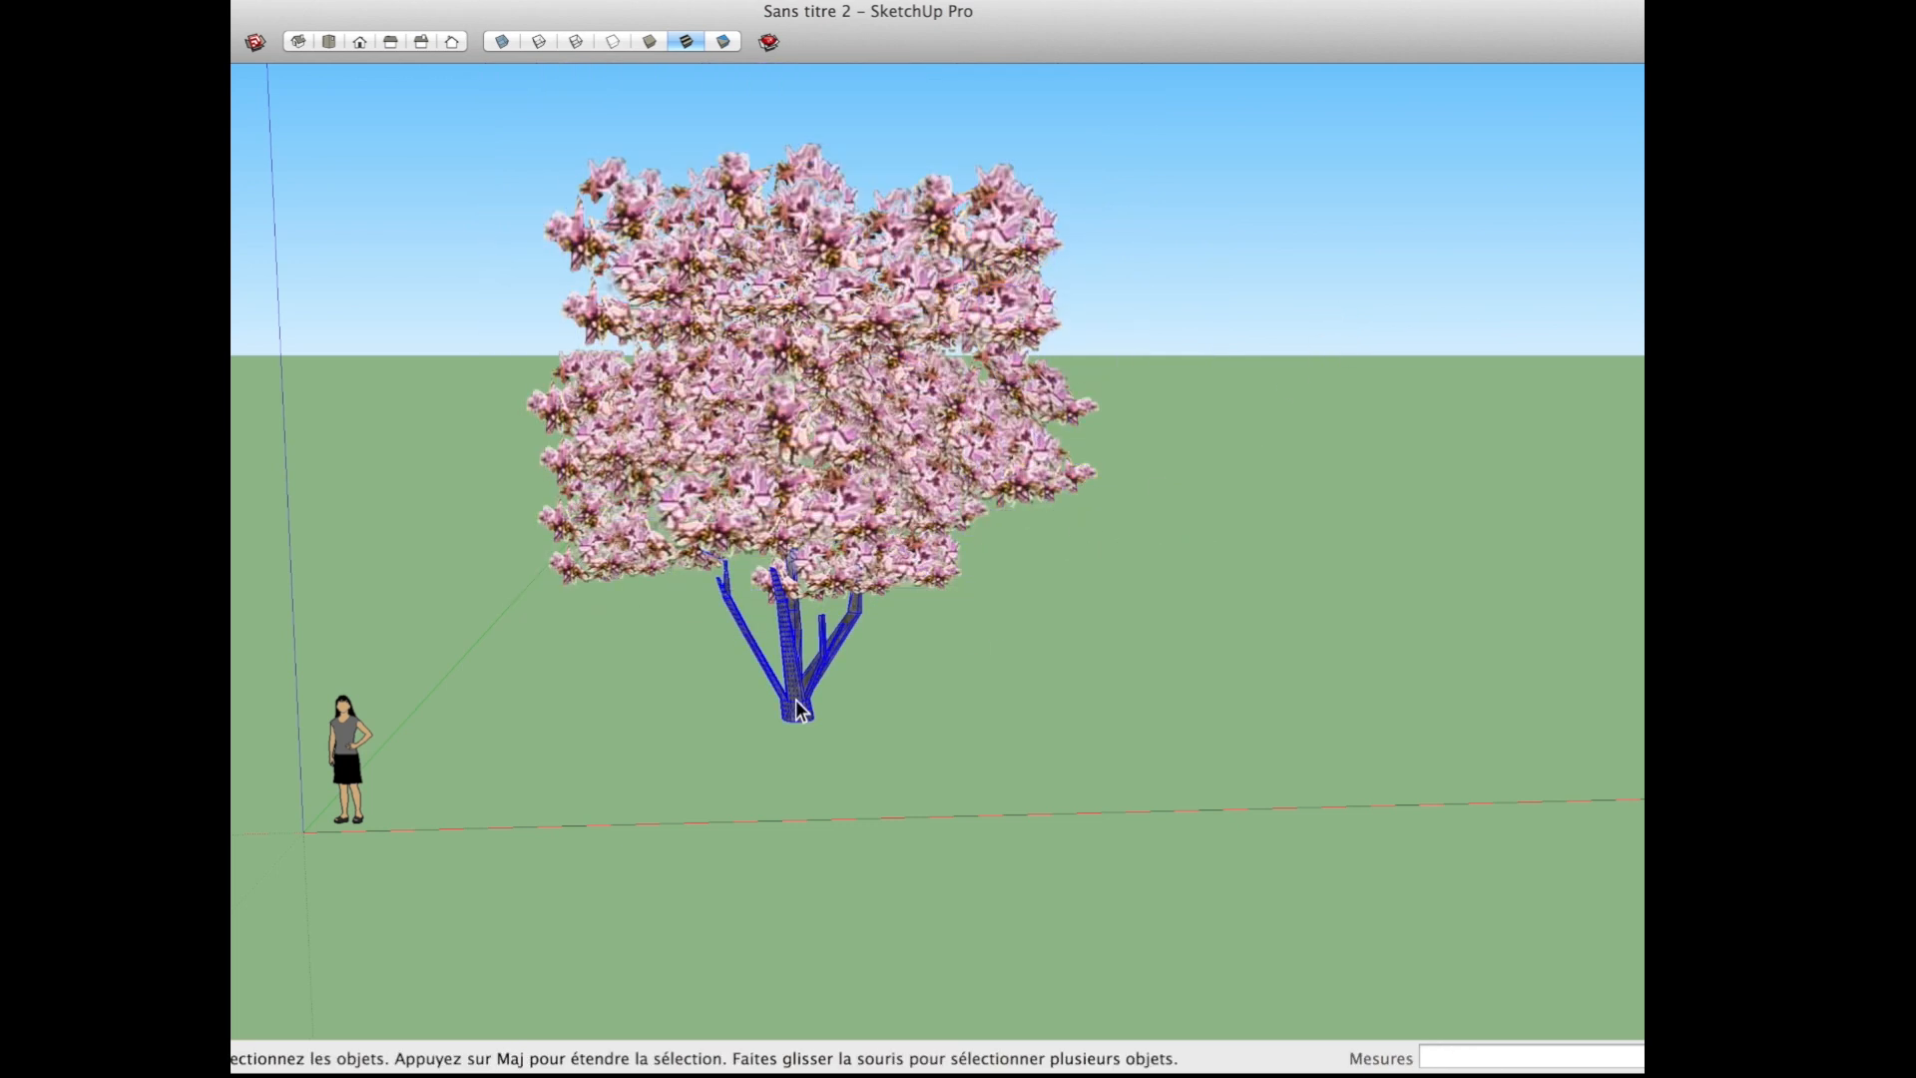
pyautogui.scroll(2, 798, 709)
pyautogui.rightClick(799, 703)
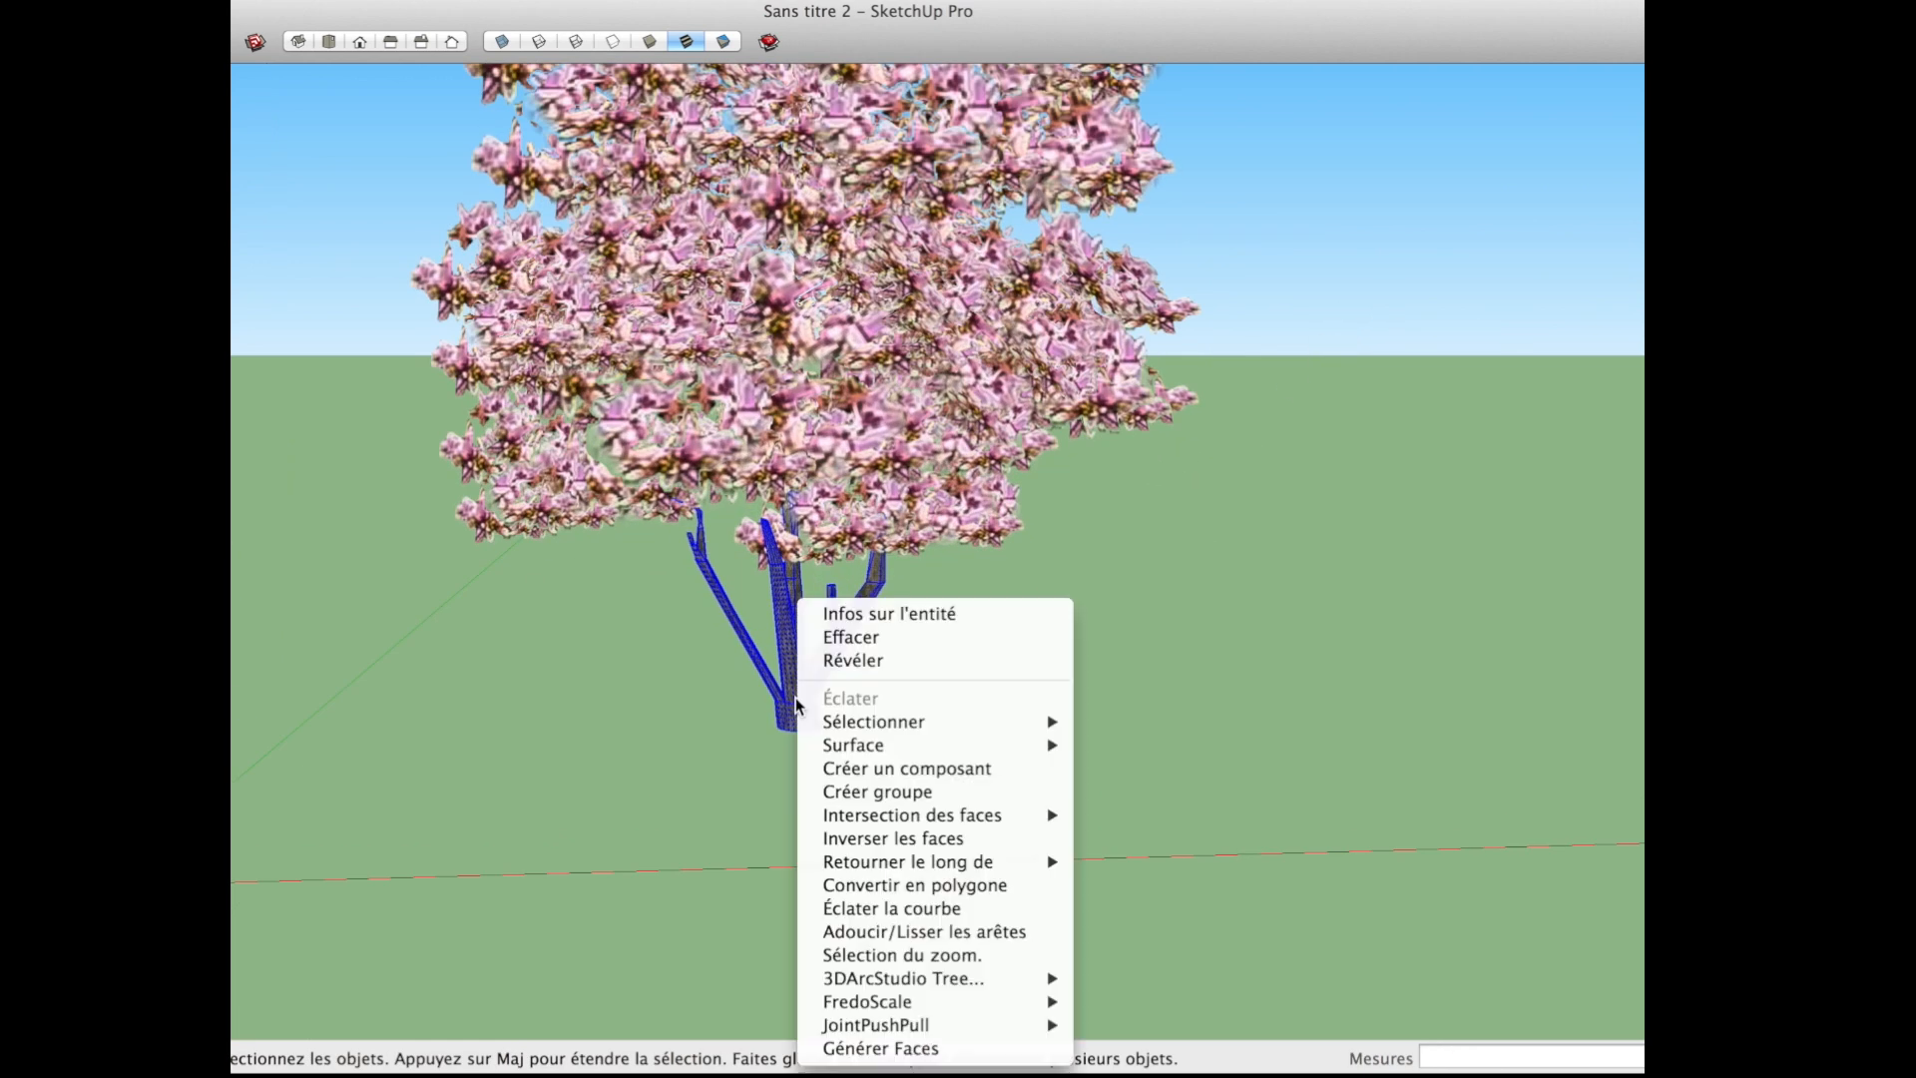
pyautogui.click(924, 790)
# Step: Select all the crown's foliage clusters and lower them vertically onto the trunk's branches
pyautogui.scroll(-5, 926, 798)
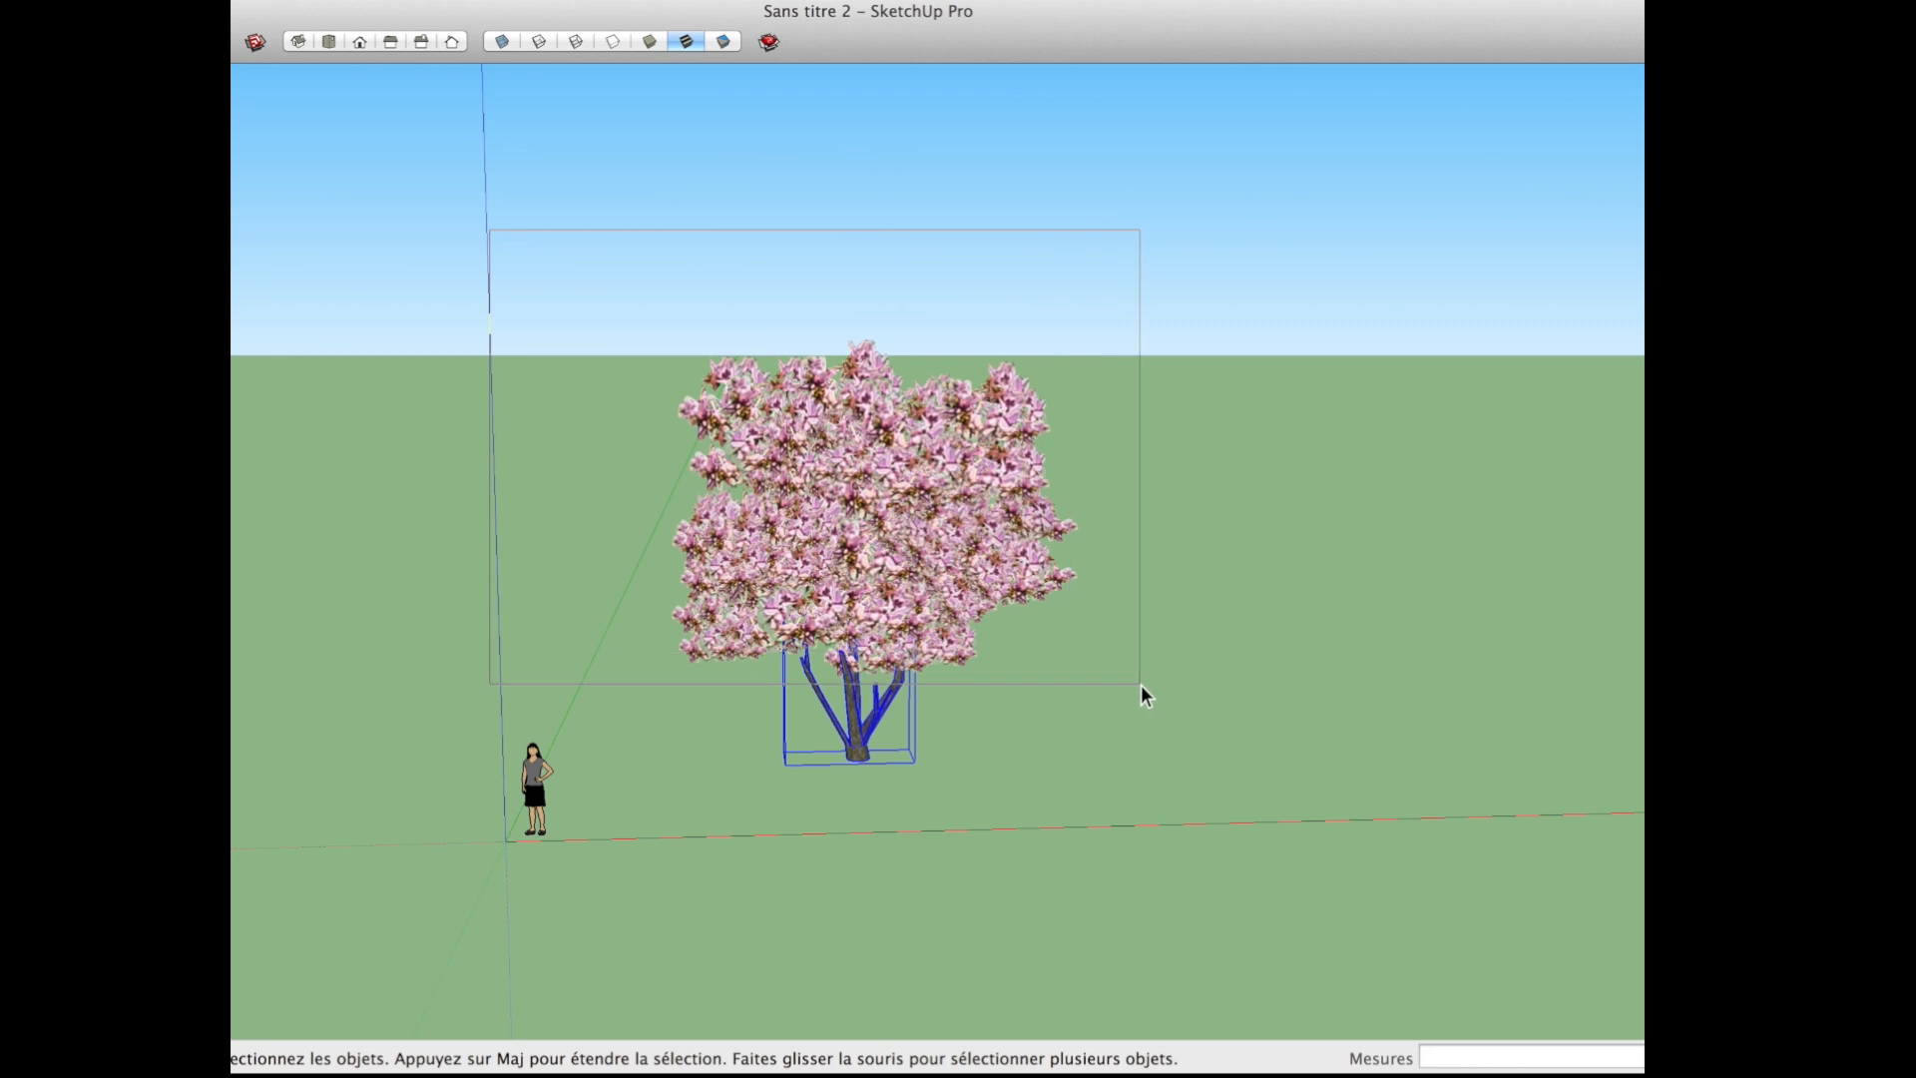
pyautogui.moveTo(1141, 685); pyautogui.dragTo(1140, 684)
pyautogui.scroll(3, 1004, 599)
pyautogui.press('m')
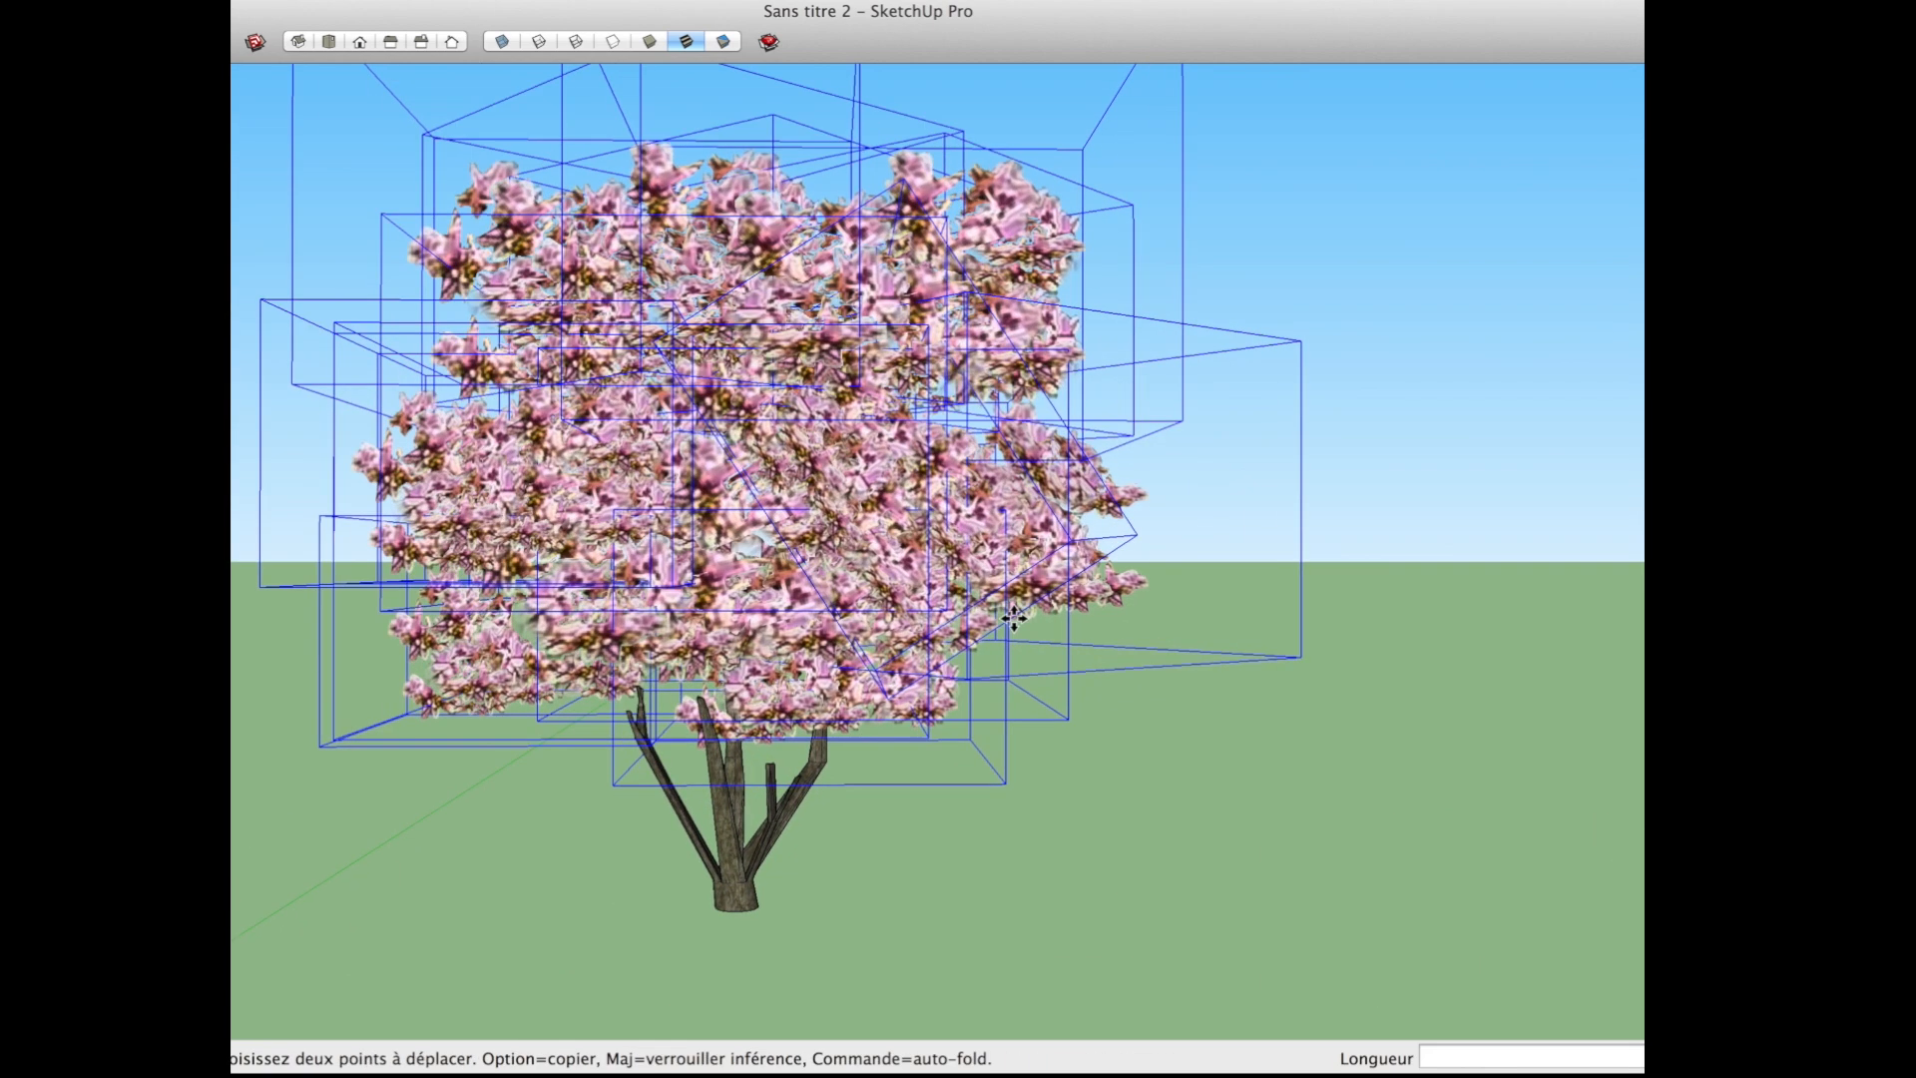
pyautogui.click(1013, 617)
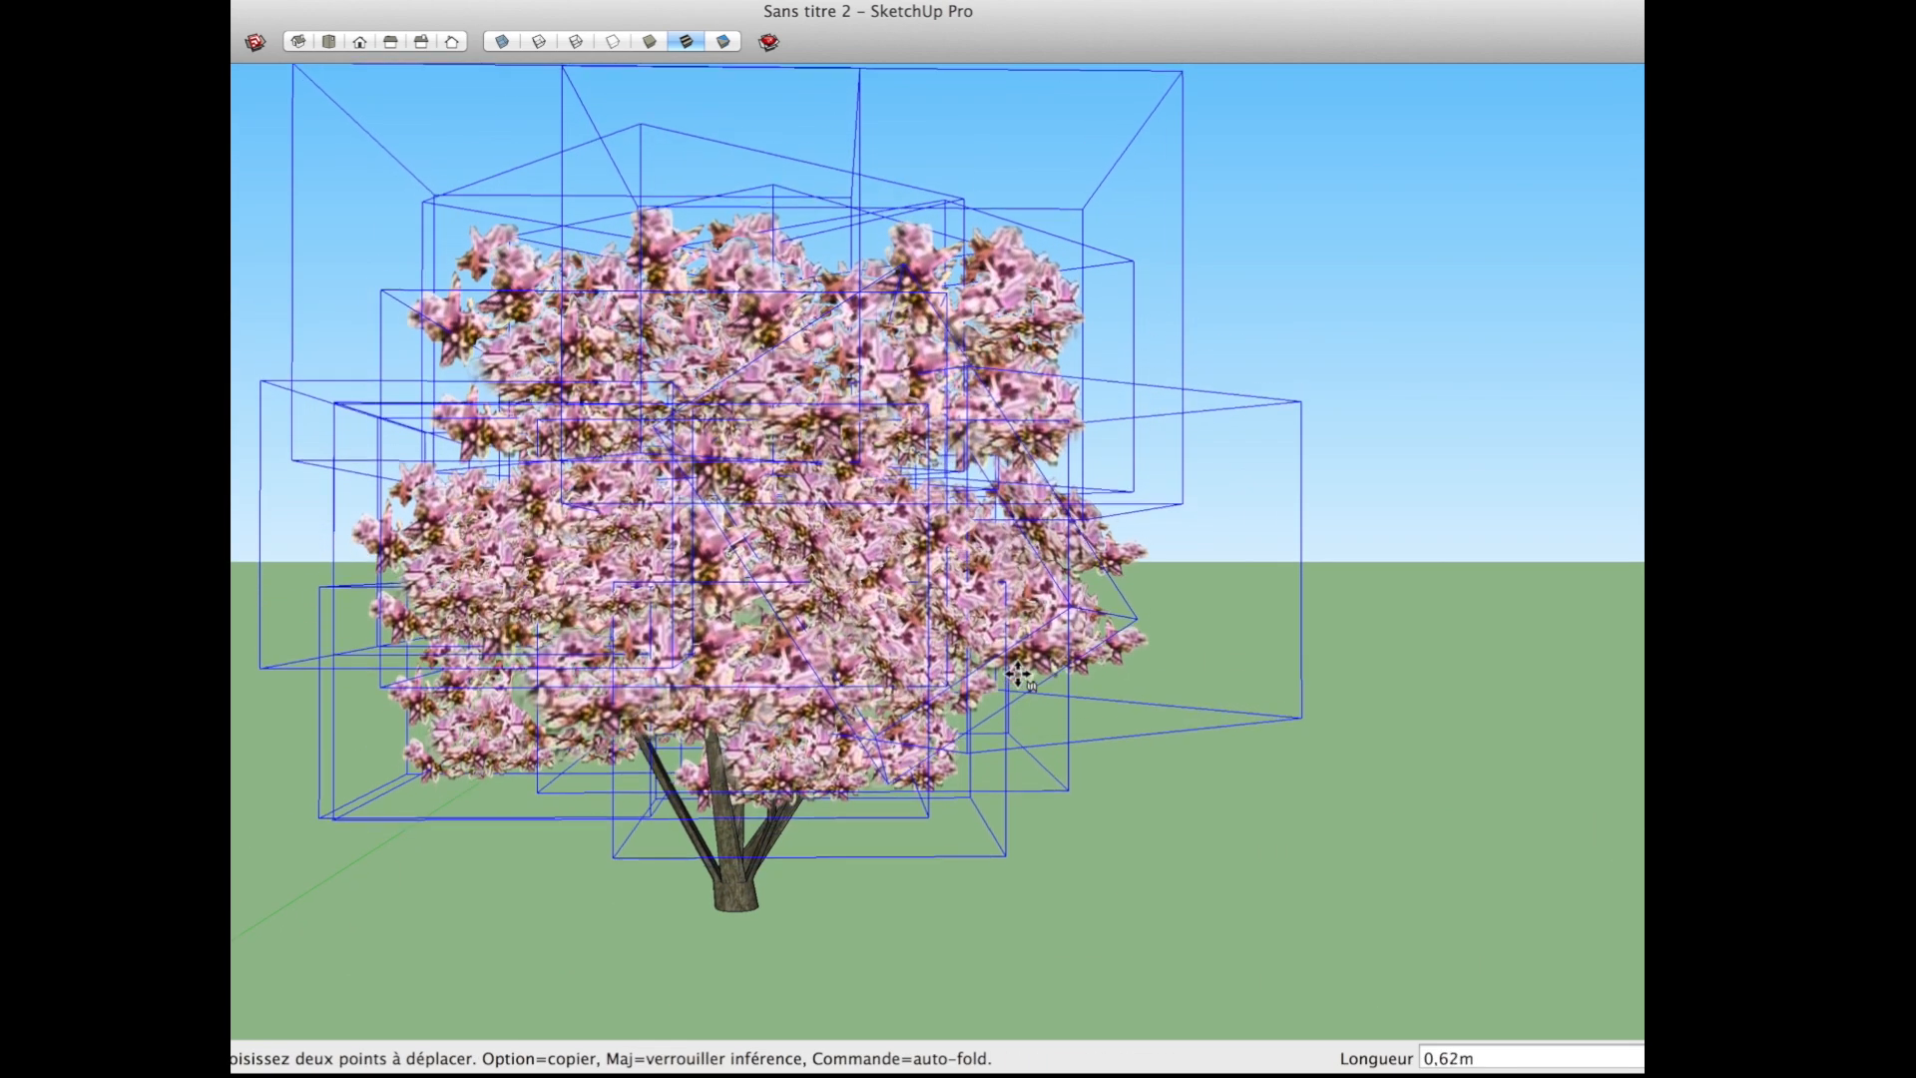
pyautogui.click(1020, 659)
pyautogui.click(1088, 805)
# Step: Select the trunk and all foliage clusters and start a new component named Magnolia
pyautogui.moveTo(1087, 806)
pyautogui.mouseDown(button='middle')
pyautogui.moveTo(1074, 842)
pyautogui.moveTo(966, 820)
pyautogui.moveTo(988, 791)
pyautogui.moveTo(1079, 797)
pyautogui.mouseUp(button='middle')
pyautogui.scroll(-3, 966, 820)
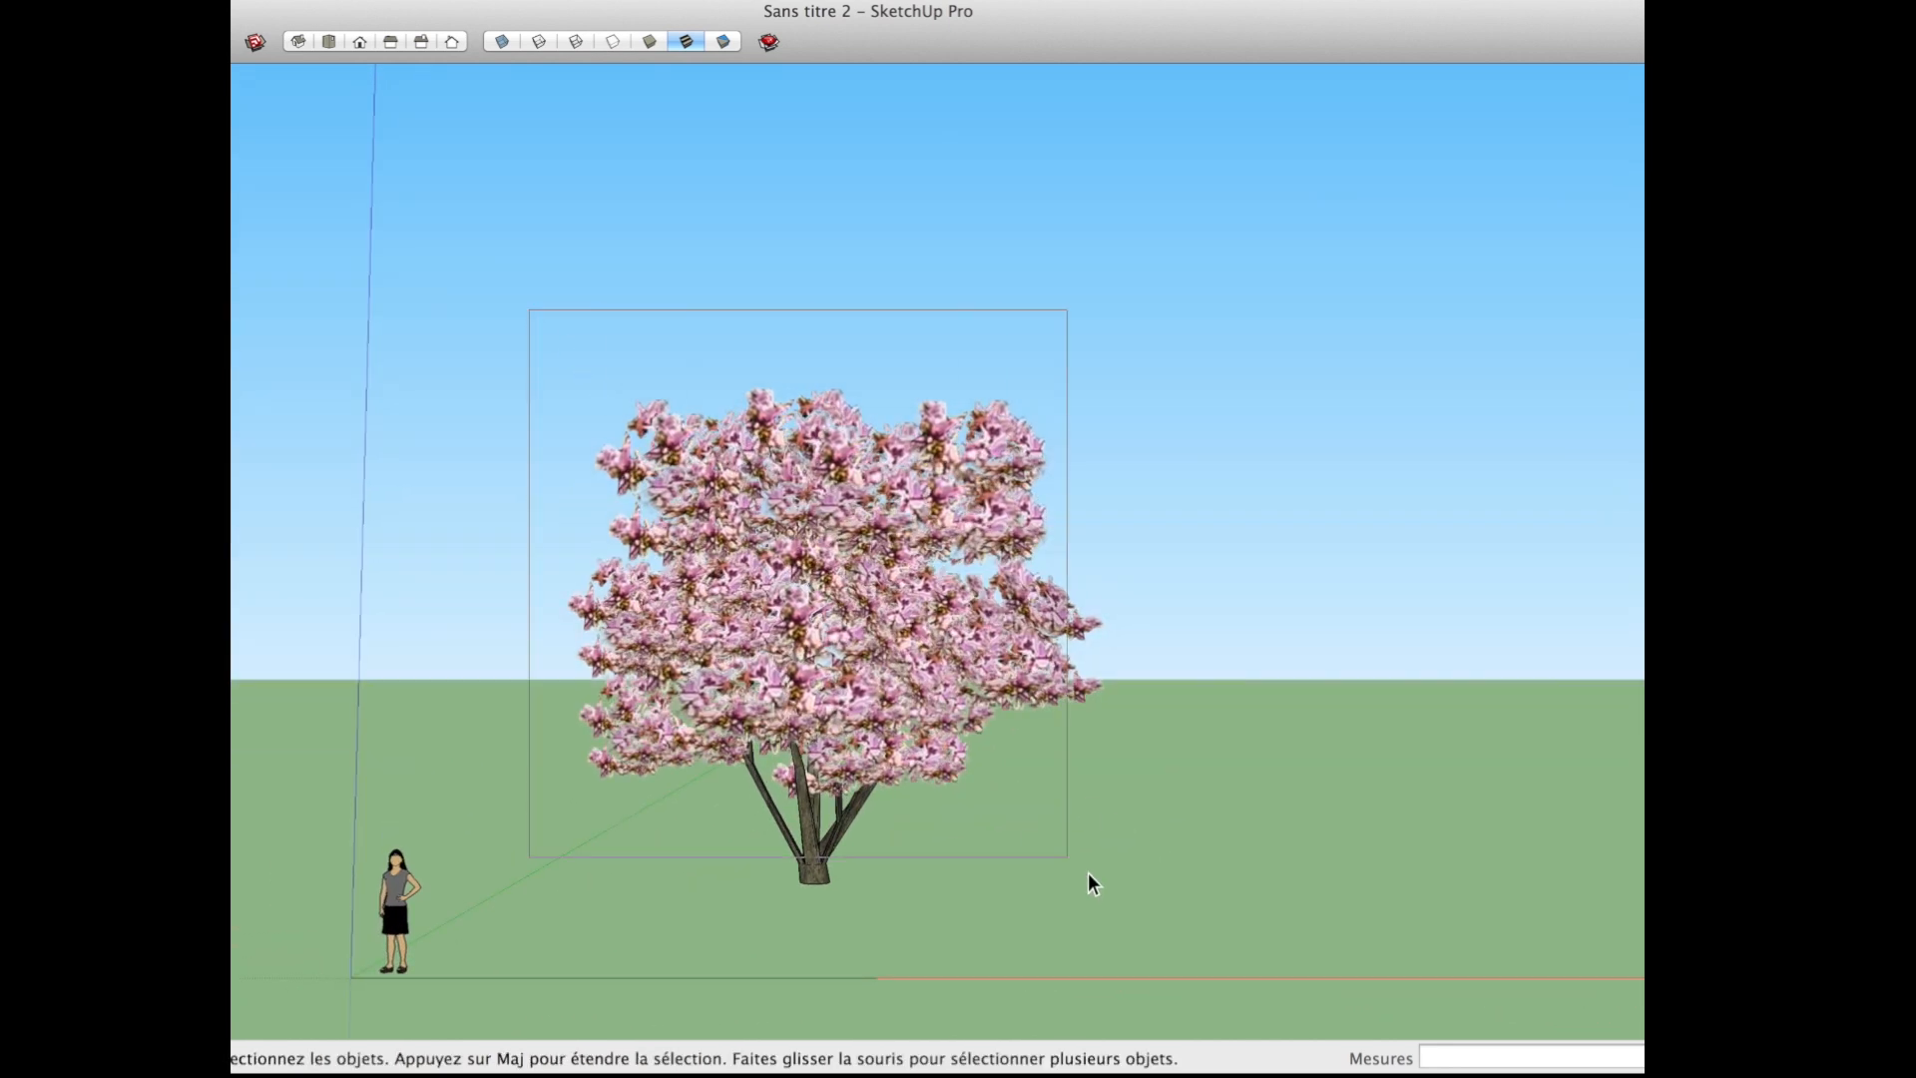
pyautogui.moveTo(1269, 1004); pyautogui.dragTo(1272, 1006)
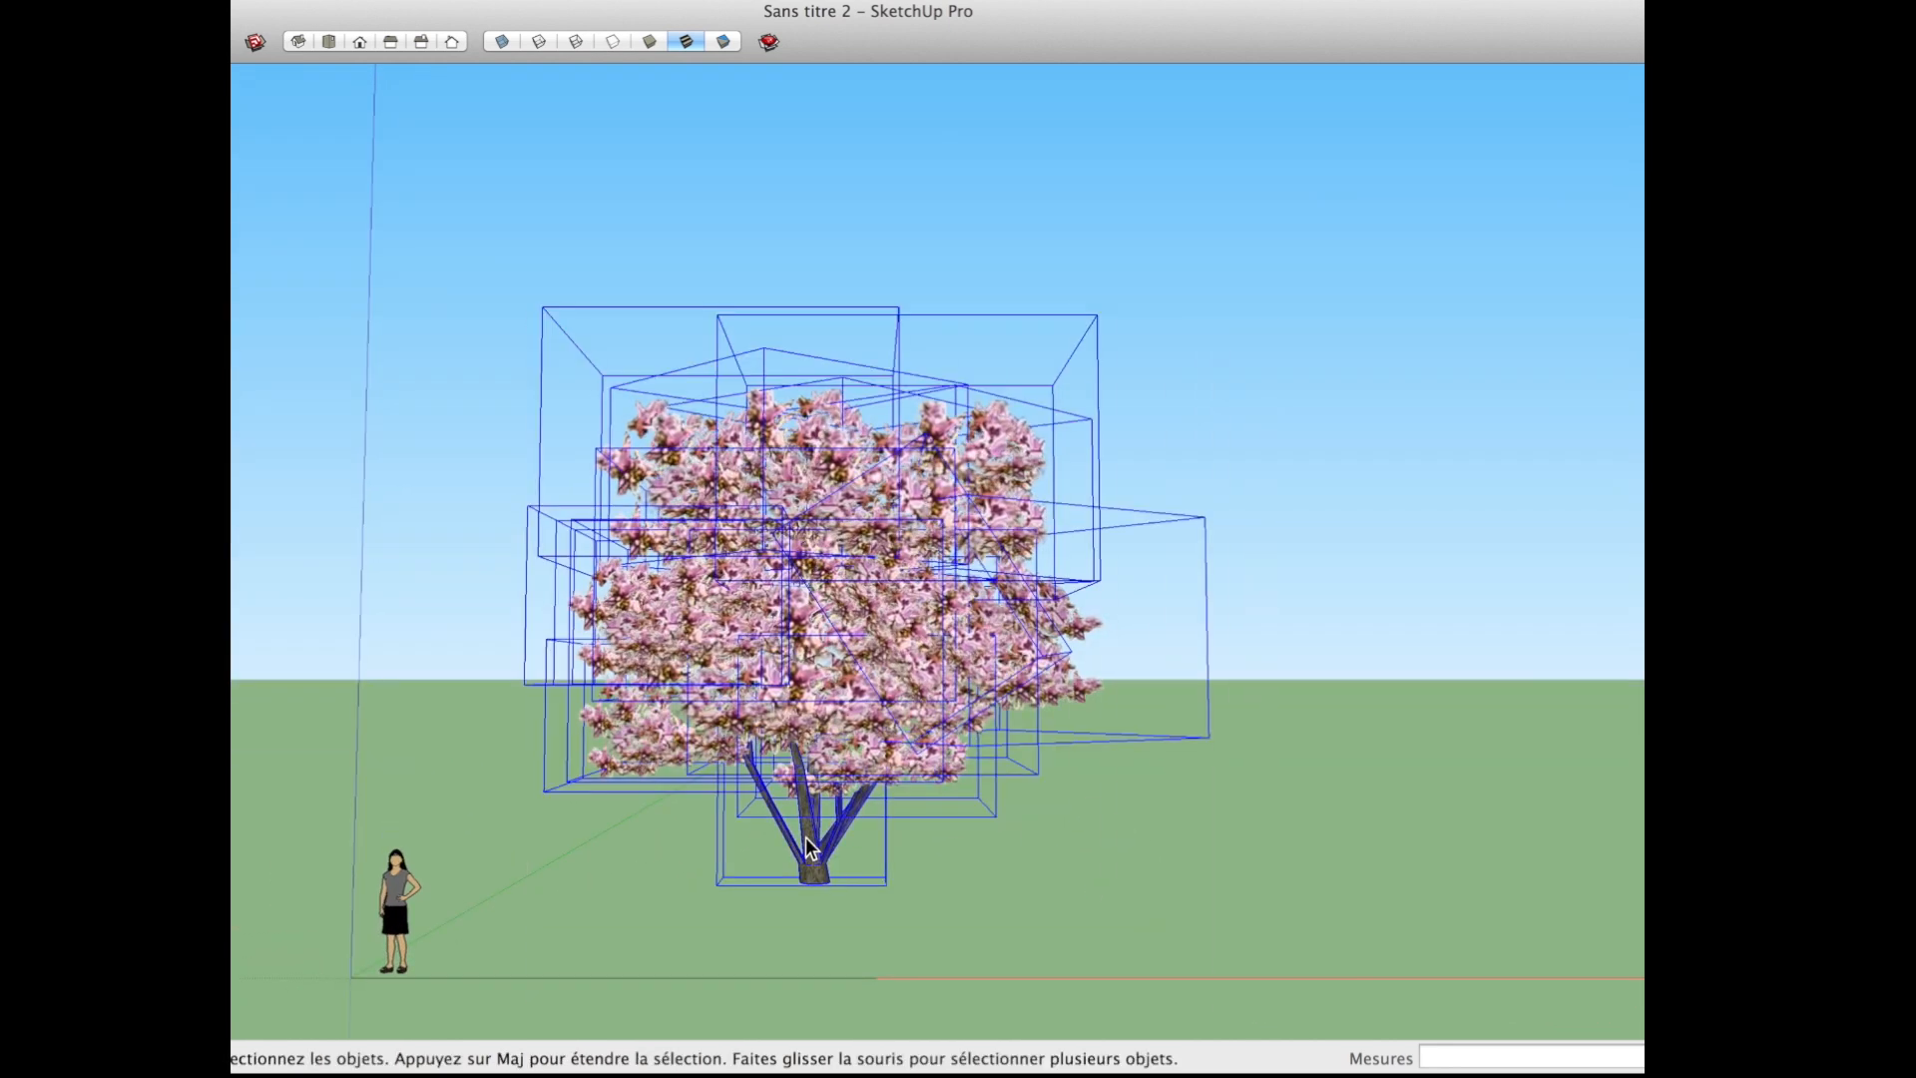
pyautogui.rightClick(790, 603)
pyautogui.click(923, 743)
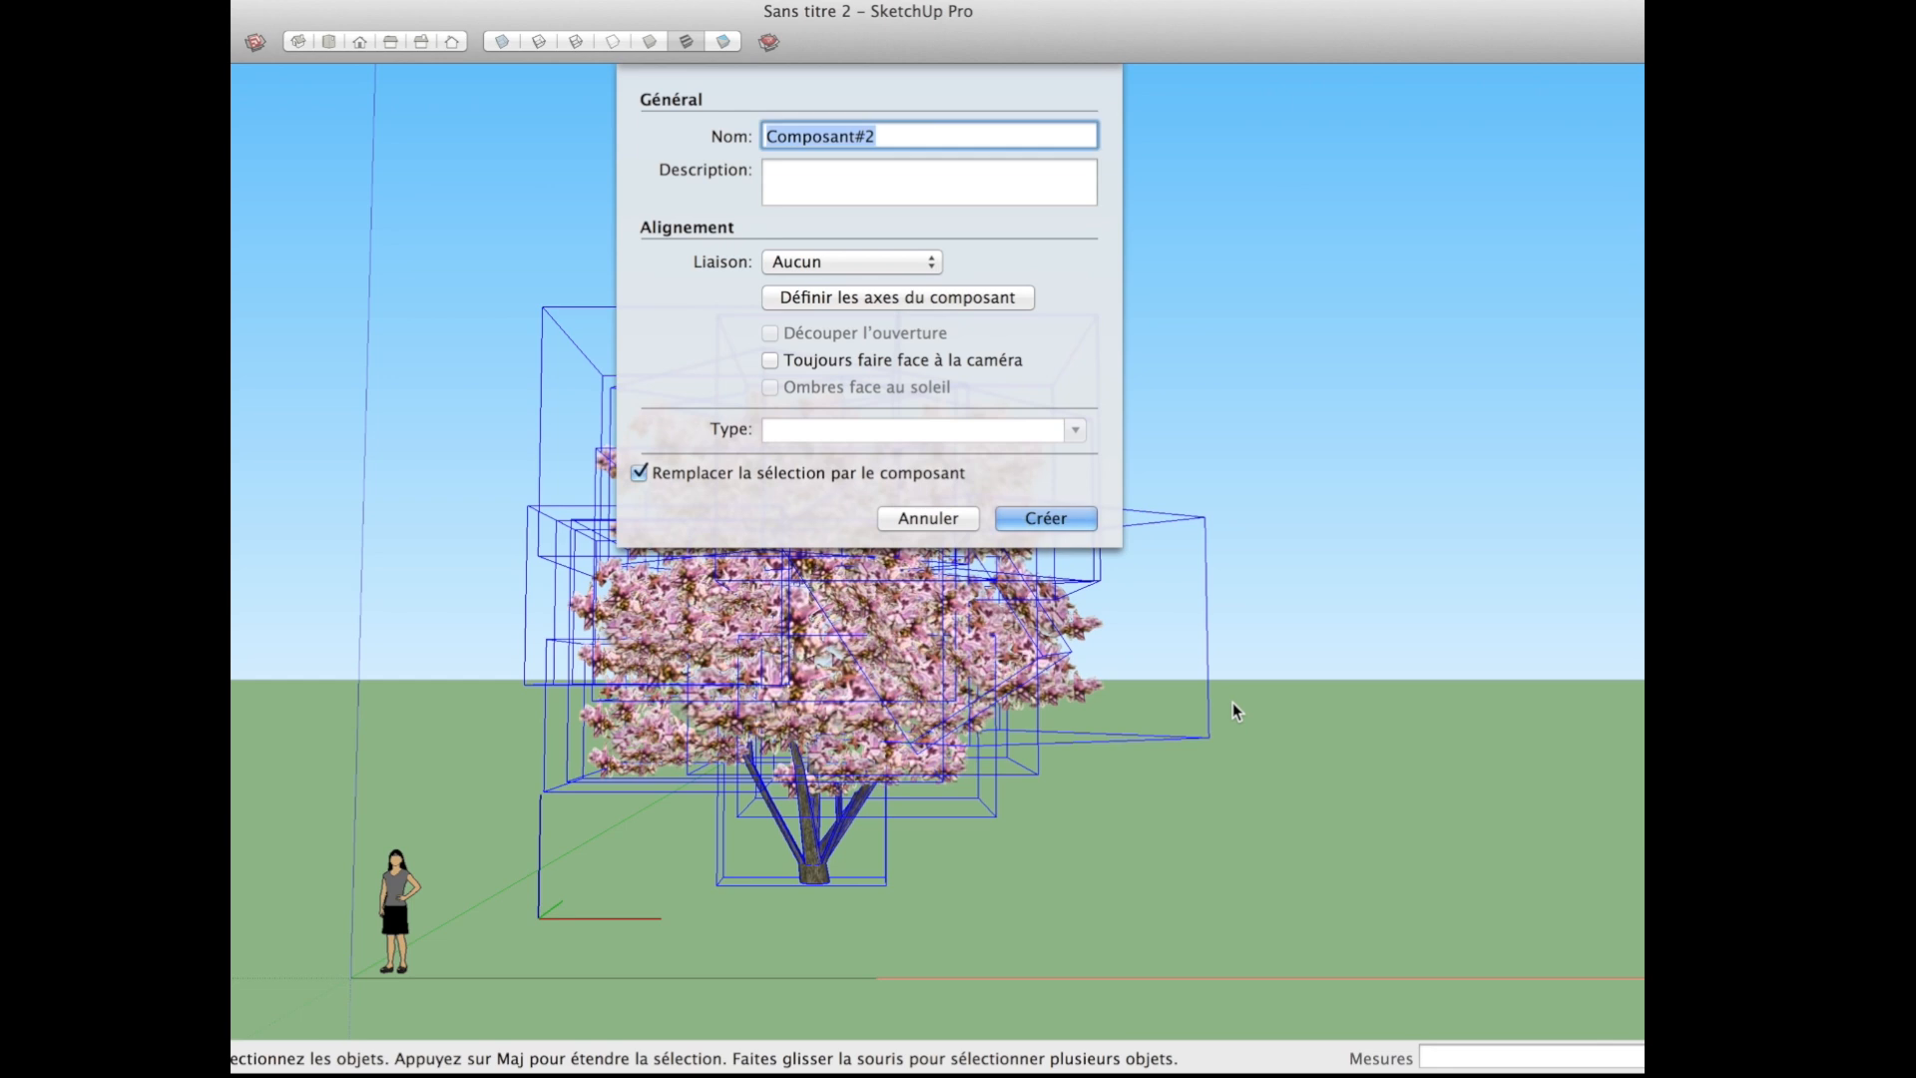
pyautogui.write('Magnolia')
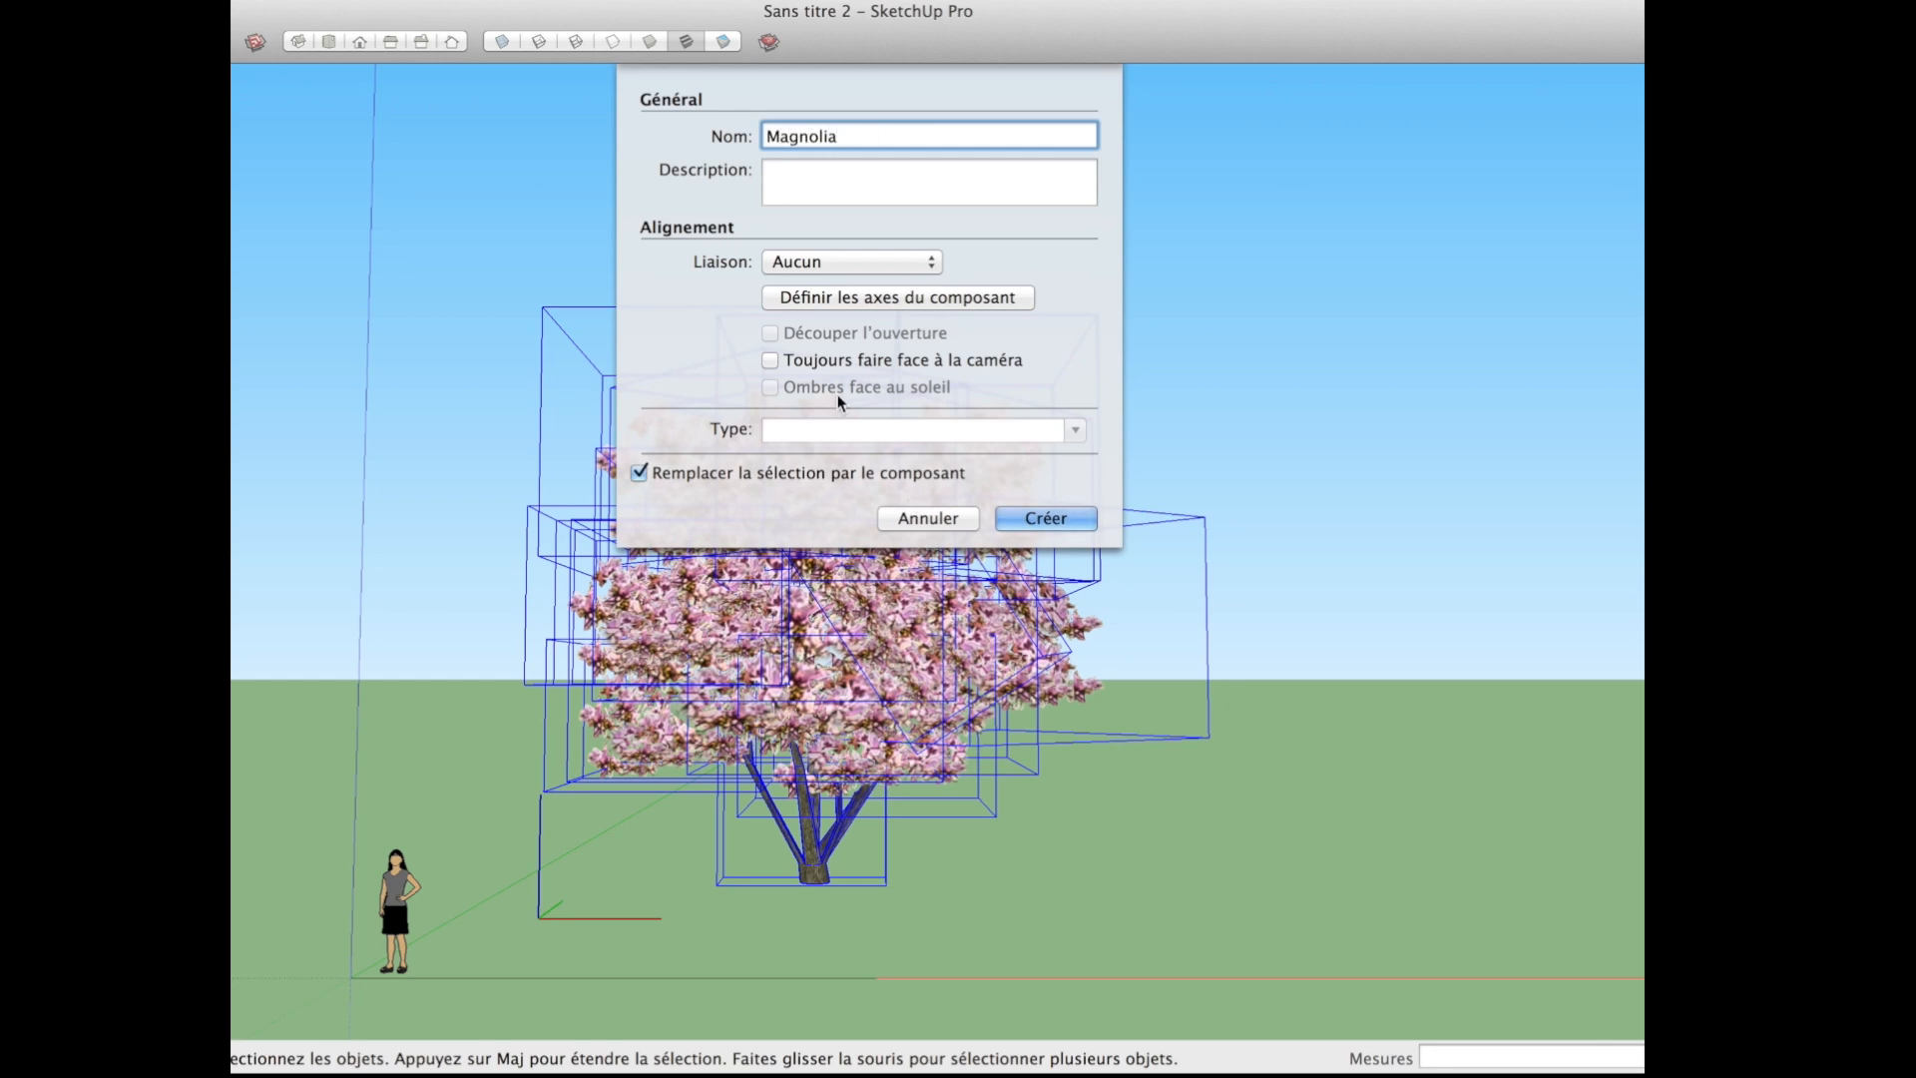
# Step: Set the component's axes origin at the centre of the trunk's base and create the component
pyautogui.click(851, 300)
pyautogui.moveTo(752, 949); pyautogui.dragTo(829, 607, button='middle')
pyautogui.scroll(4, 822, 739)
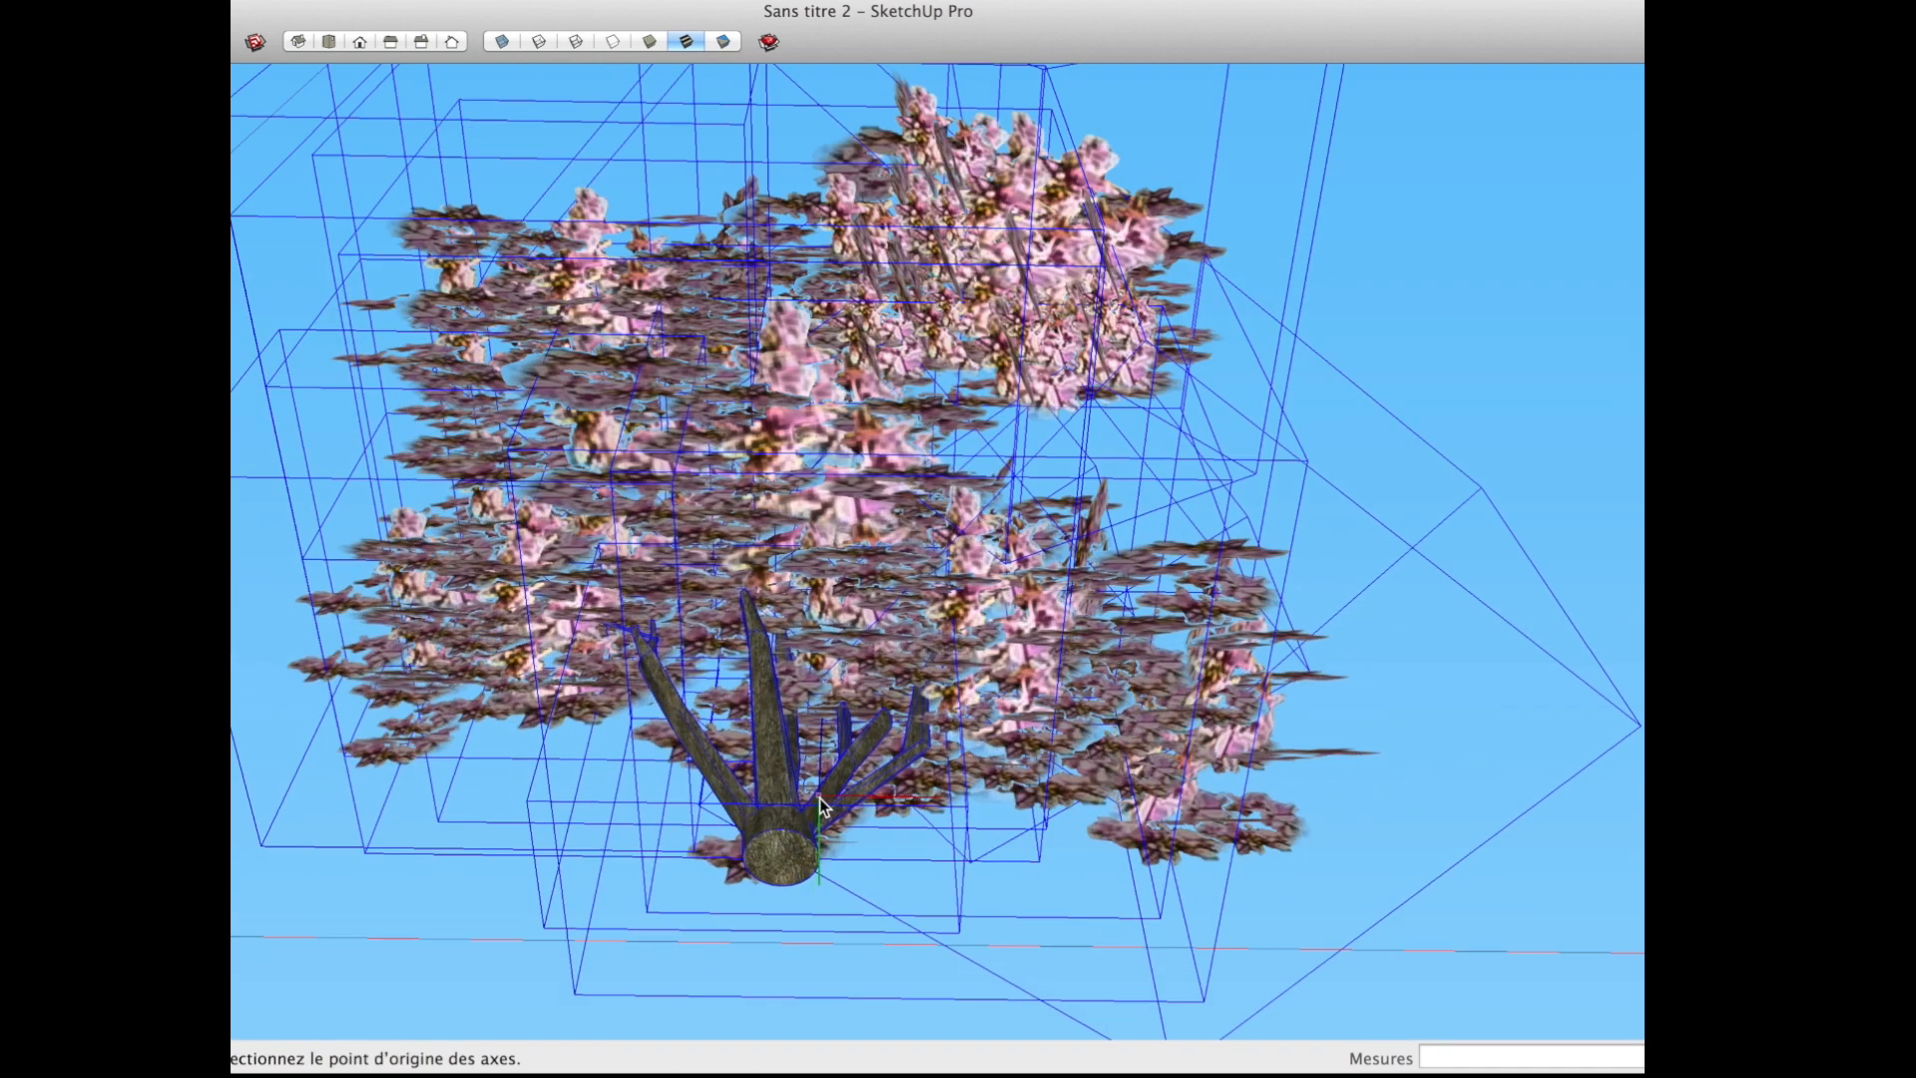
pyautogui.click(785, 864)
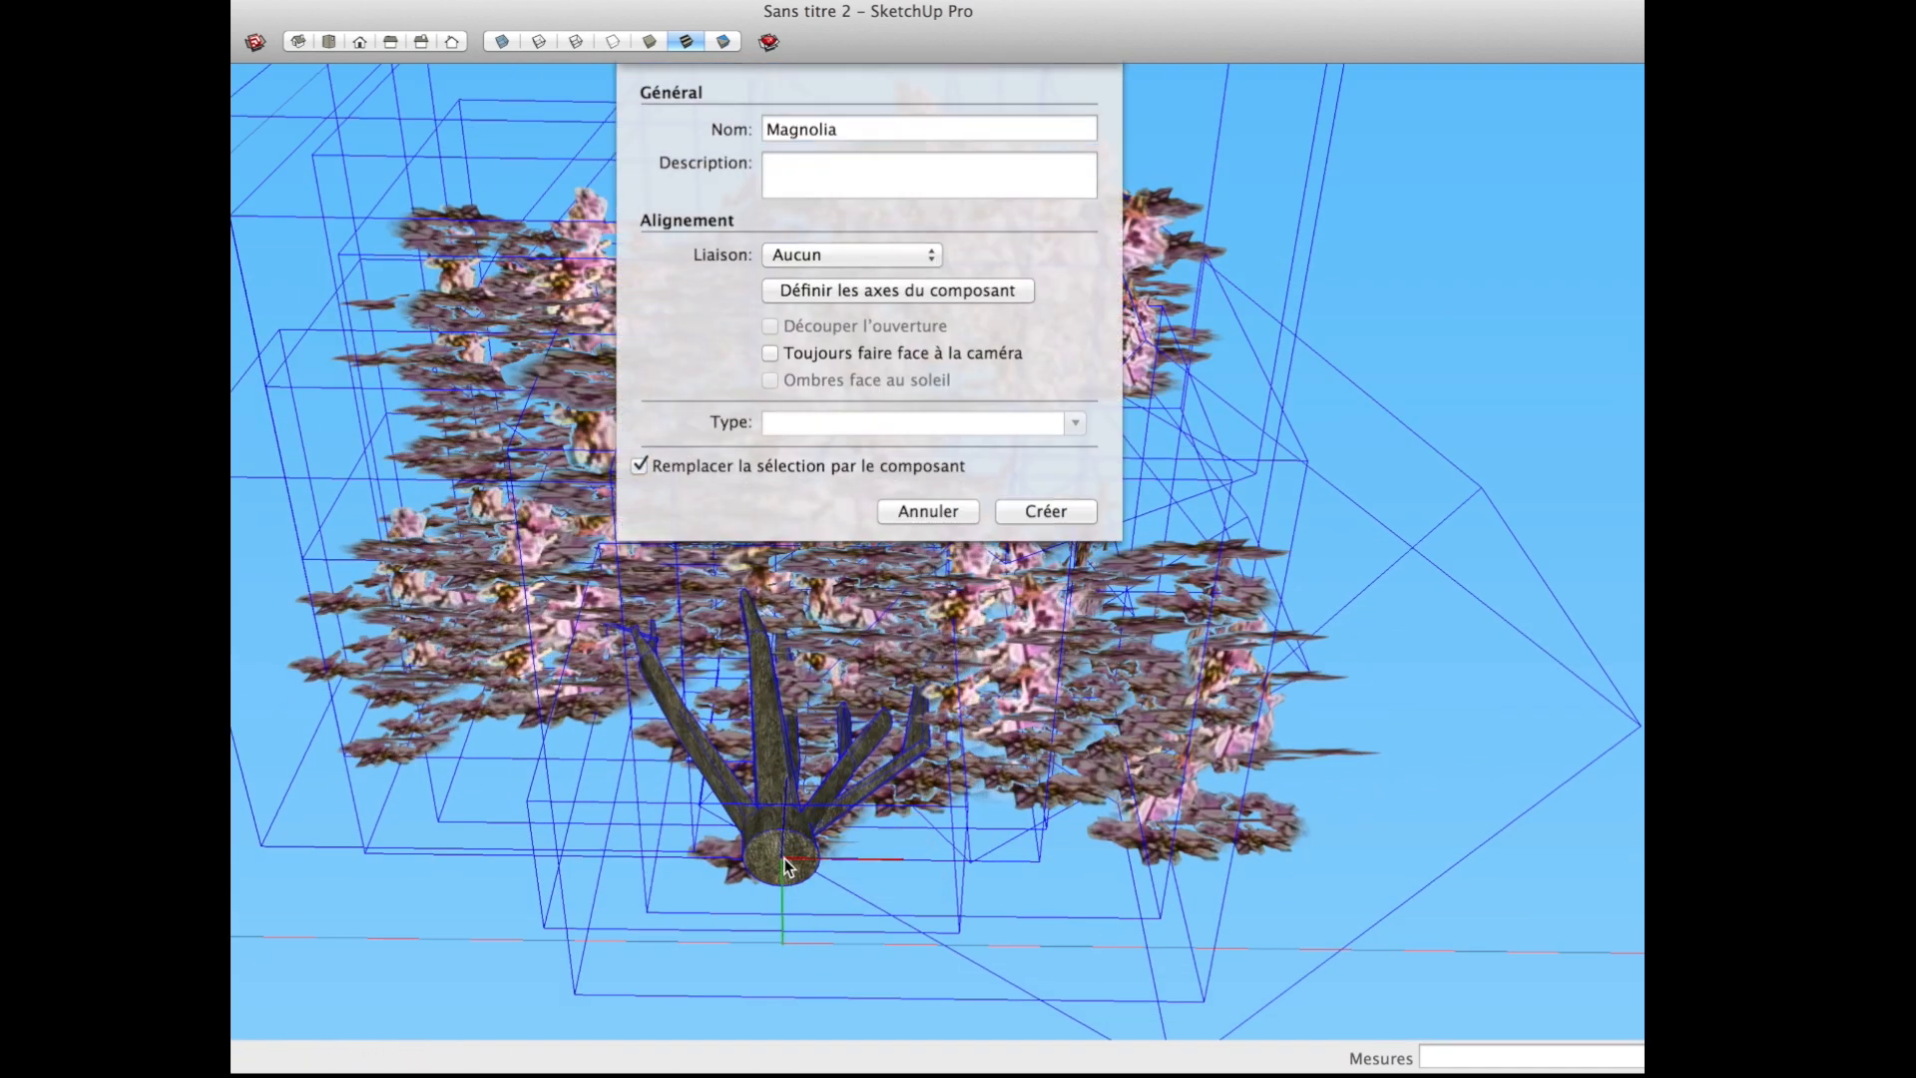
pyautogui.click(1052, 517)
# Step: Examine the complete magnolia from several sides for badly oriented or uneven foliage
pyautogui.moveTo(1046, 541); pyautogui.dragTo(806, 699, button='middle')
pyautogui.scroll(-5, 803, 644)
pyautogui.scroll(6, 806, 698)
pyautogui.scroll(-6, 812, 746)
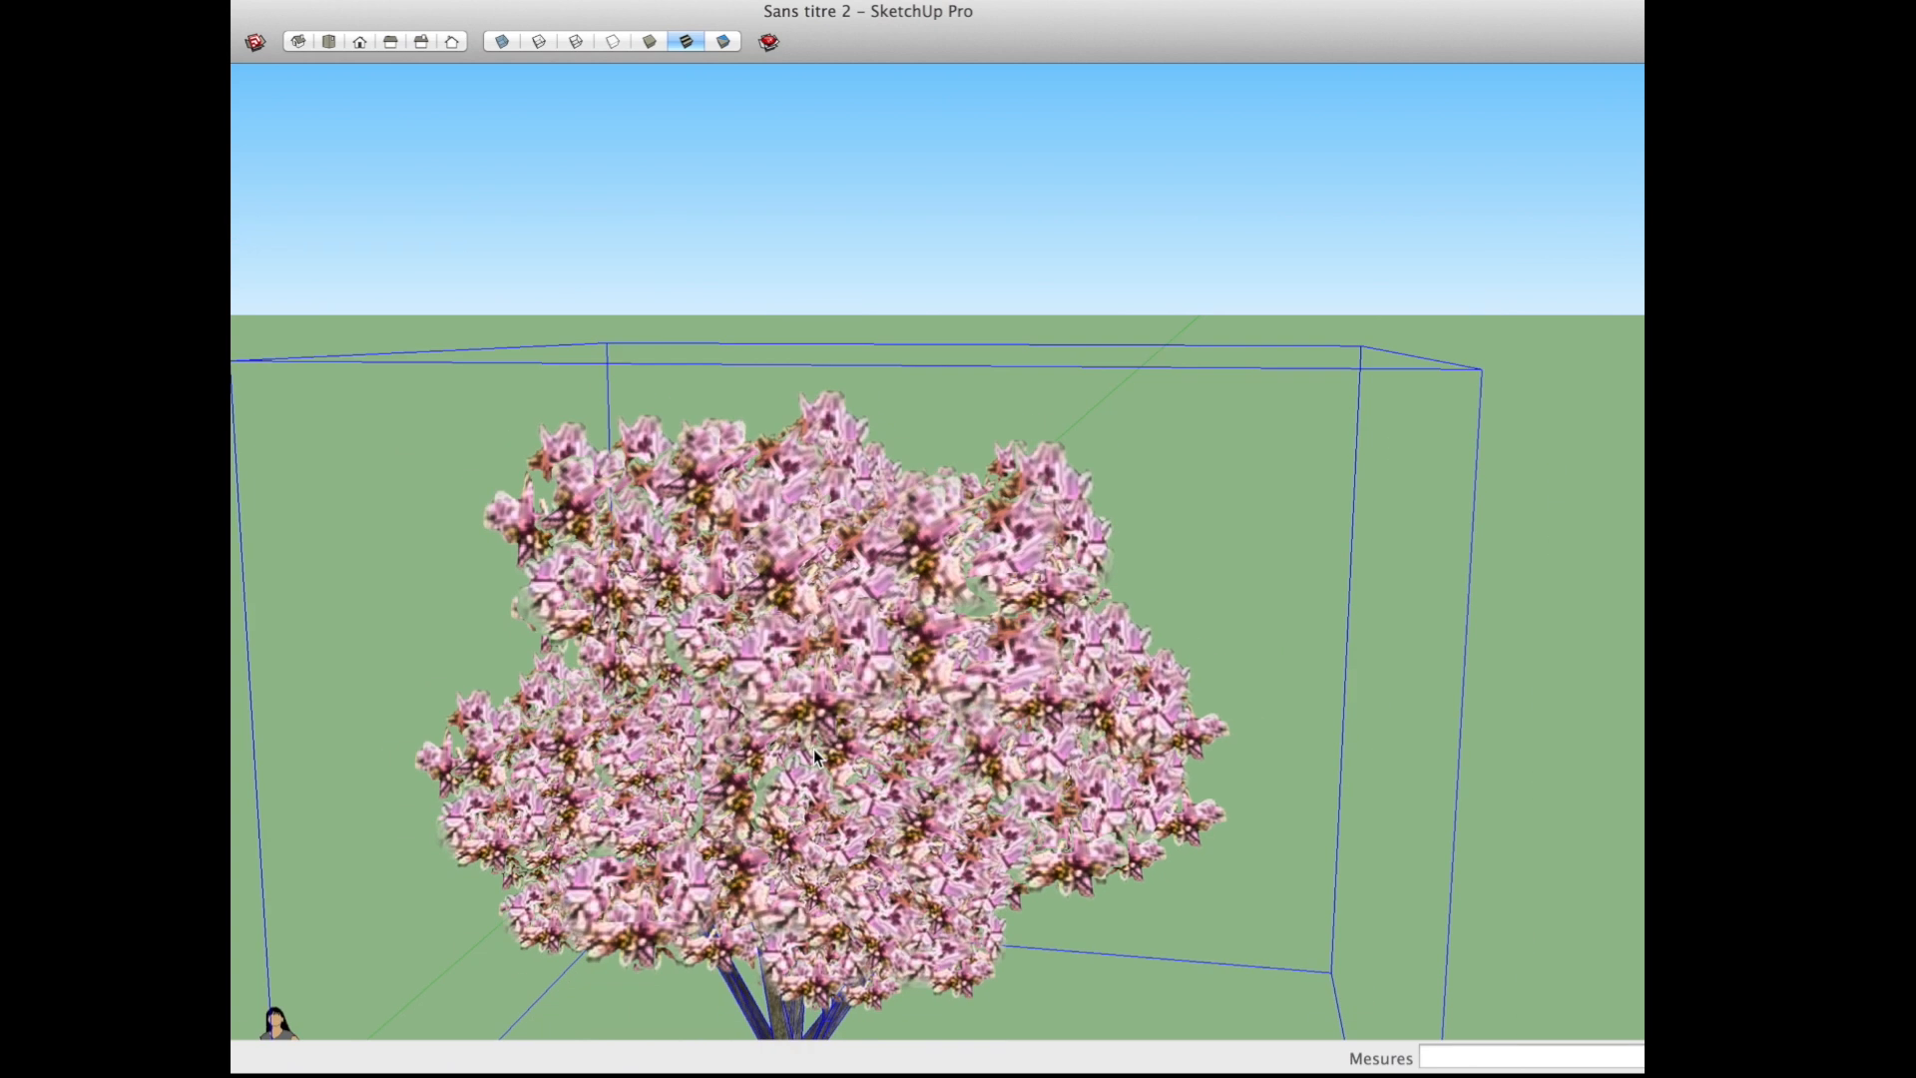
pyautogui.moveTo(811, 740); pyautogui.dragTo(742, 726, button='middle')
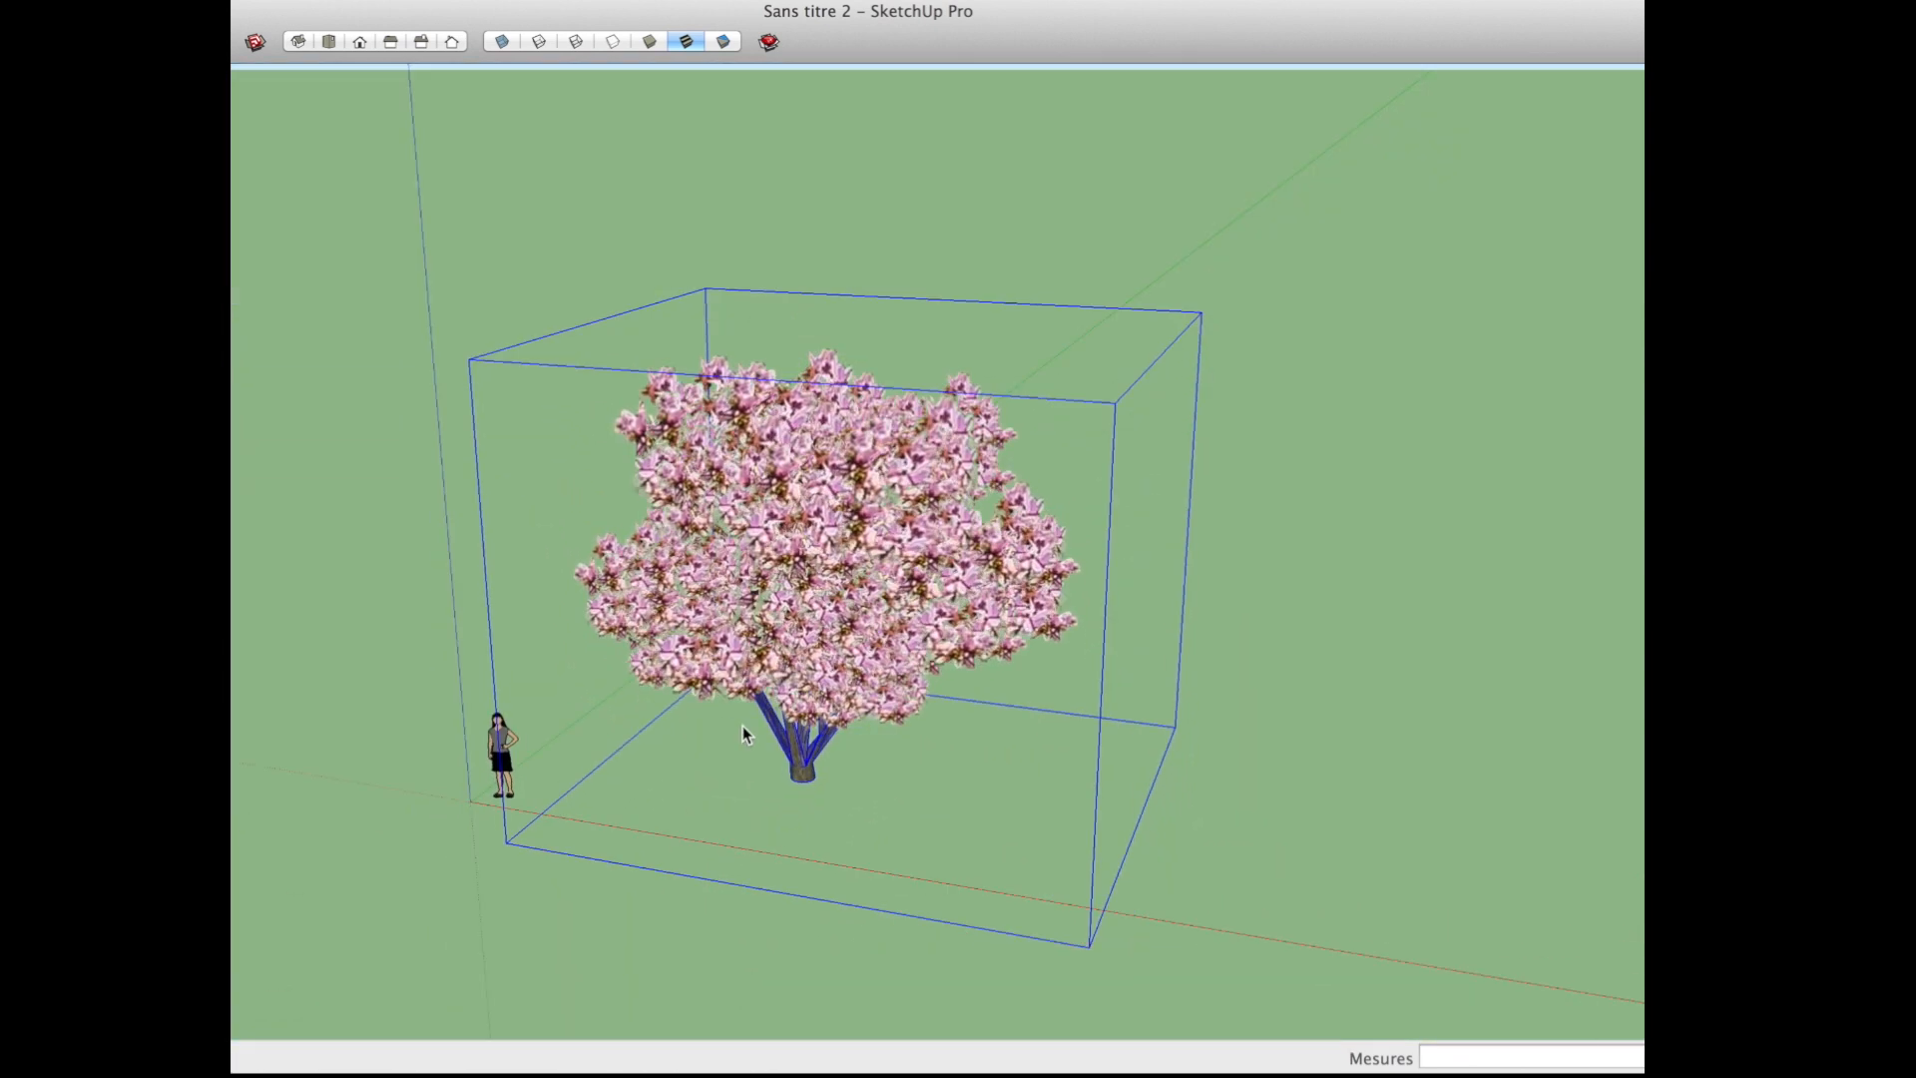
pyautogui.moveTo(1055, 791); pyautogui.dragTo(1746, 769, button='middle')
pyautogui.moveTo(858, 638); pyautogui.dragTo(958, 594, button='middle')
pyautogui.moveTo(773, 549); pyautogui.dragTo(860, 625, button='middle')
pyautogui.scroll(5, 922, 614)
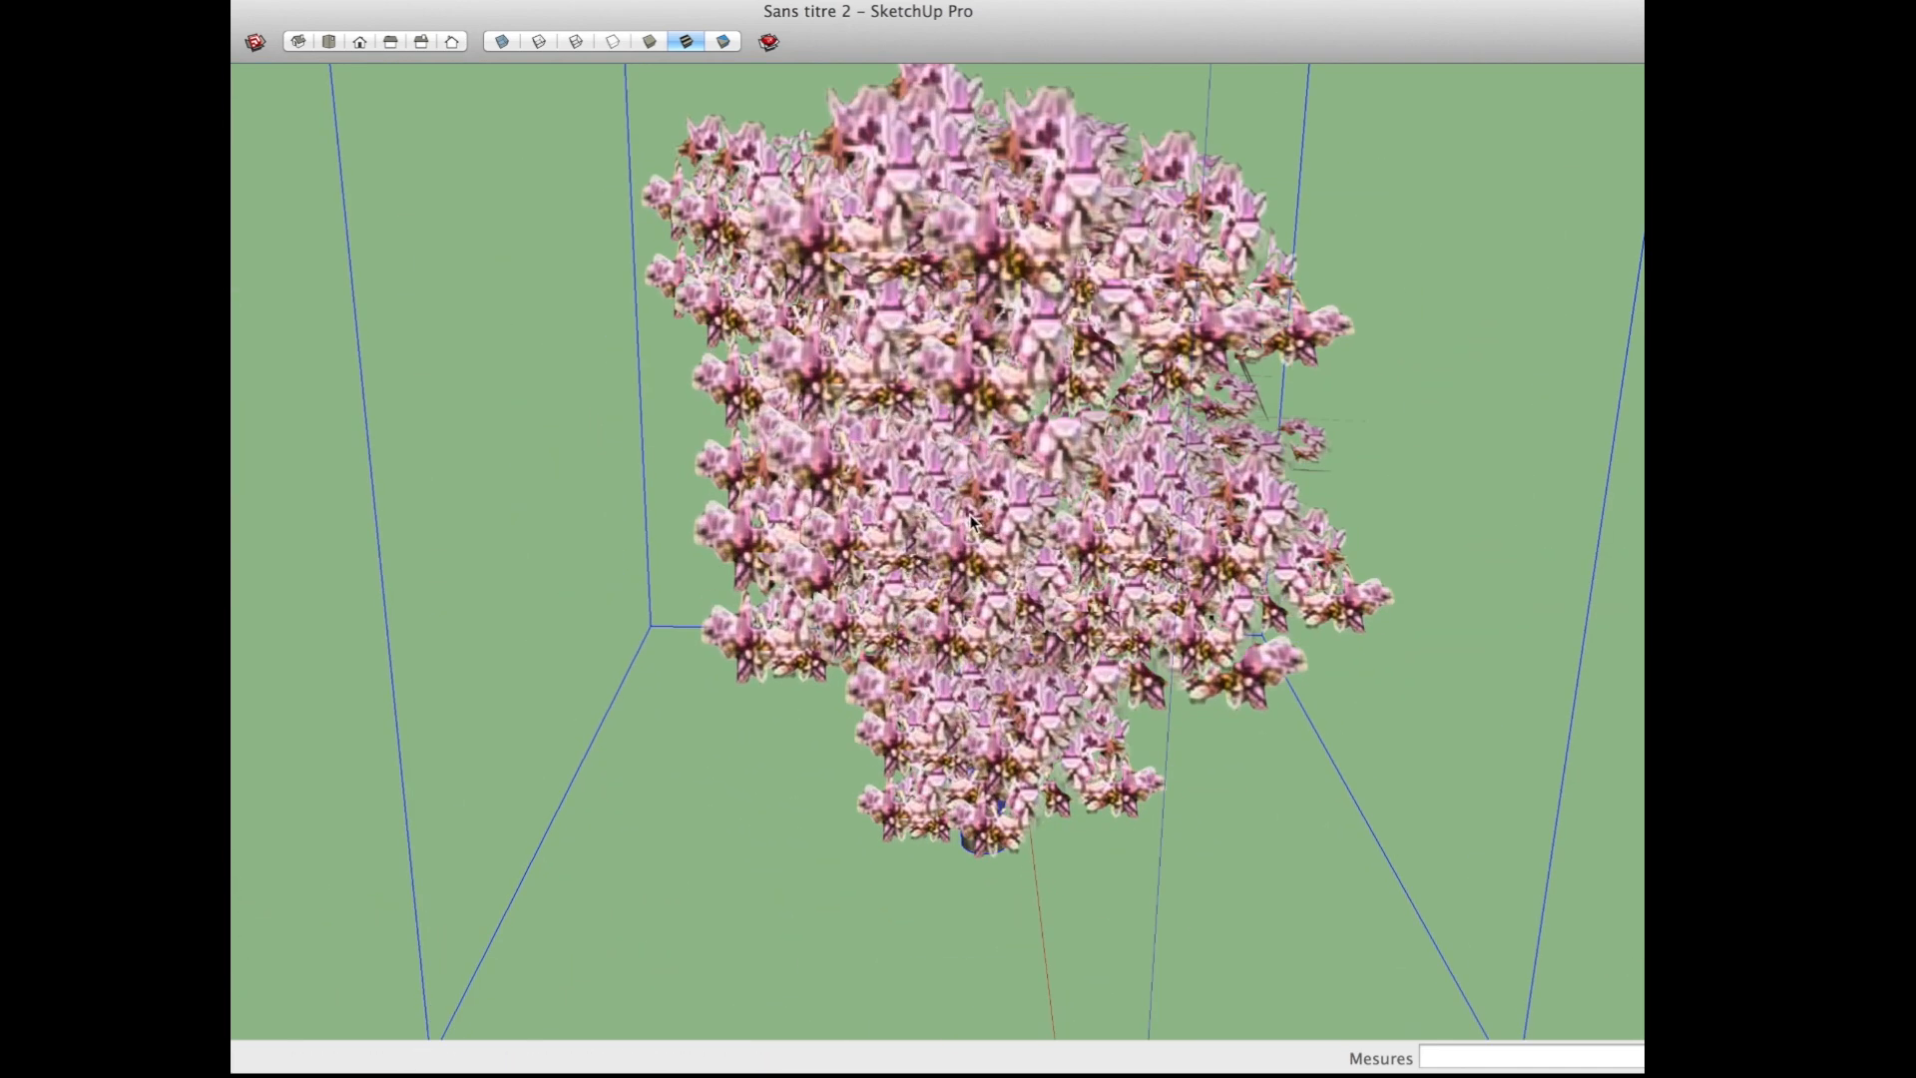
pyautogui.scroll(-6, 913, 543)
# Step: Open the Magnolia component for editing, rotate one of its foliage clusters in place, and close the component
pyautogui.doubleClick(886, 584)
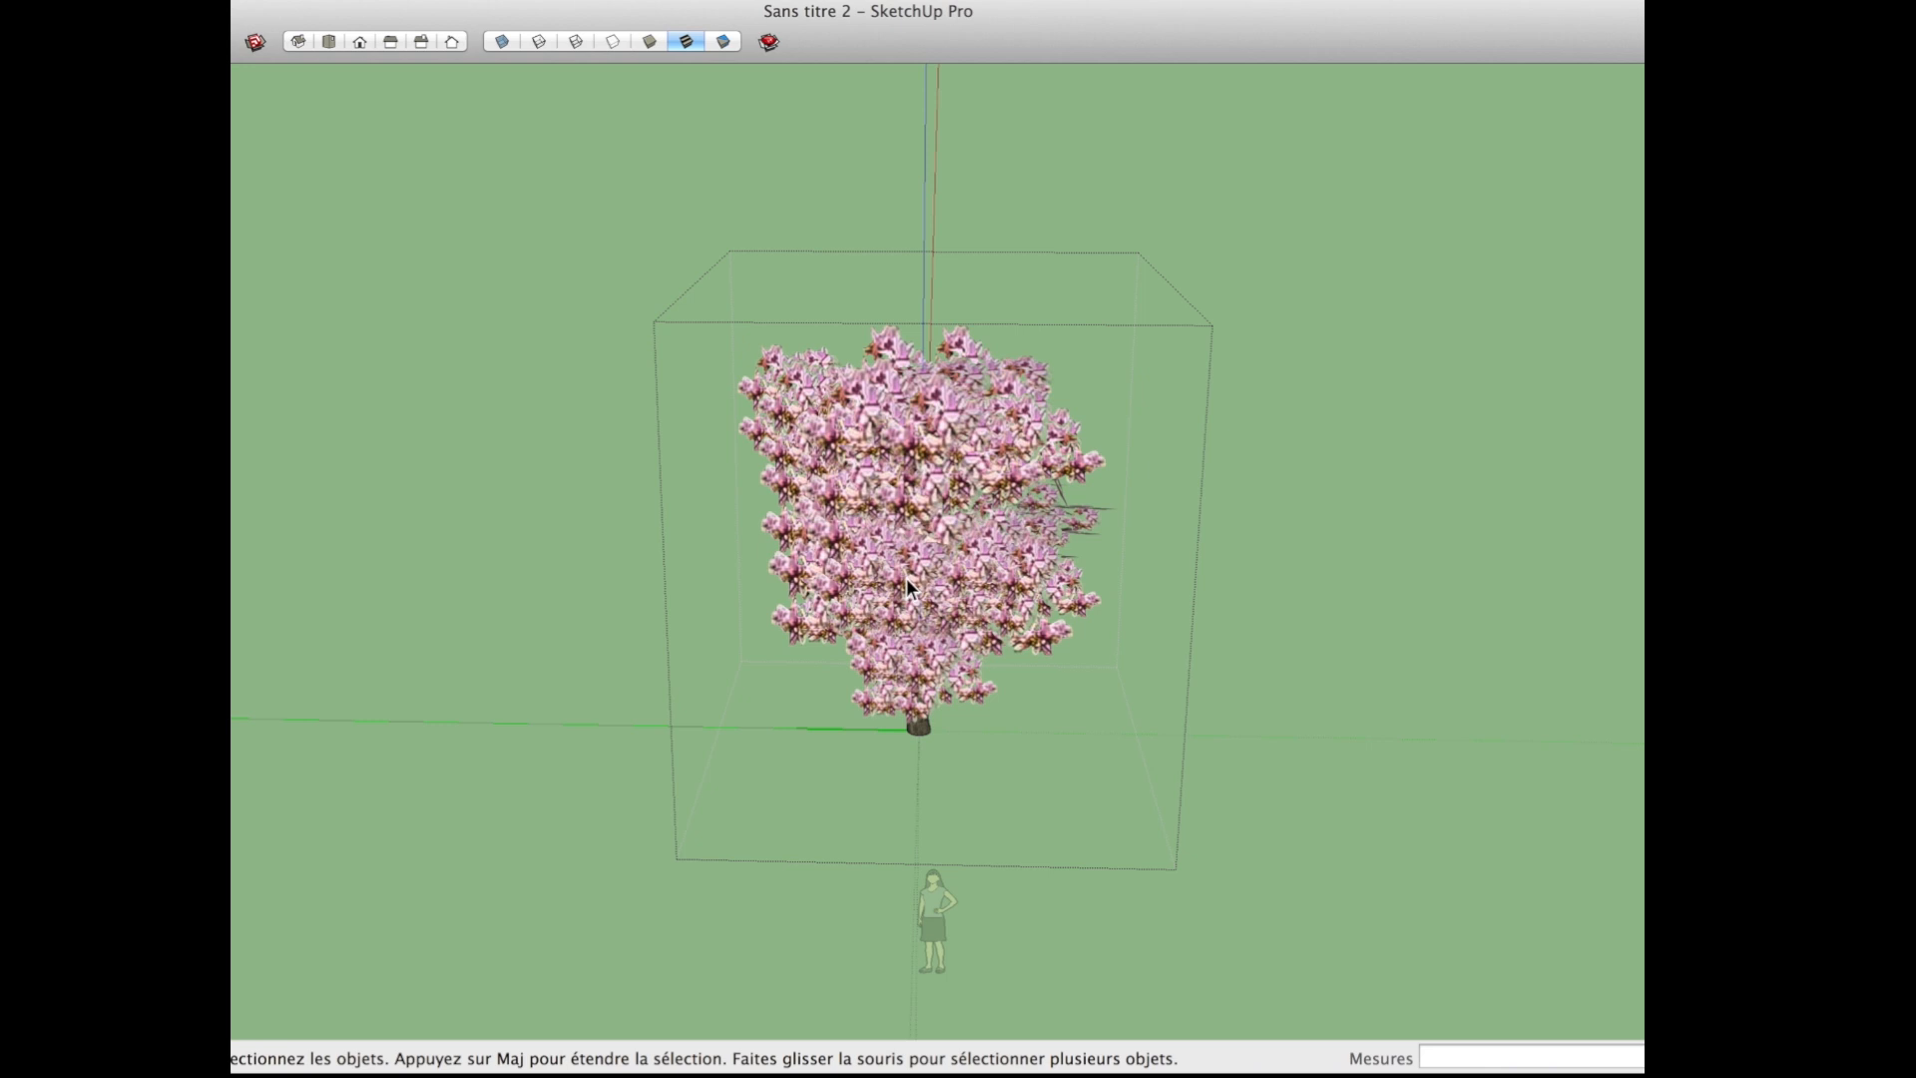
pyautogui.press('m')
pyautogui.scroll(3, 888, 549)
pyautogui.press('q')
pyautogui.click(969, 612)
pyautogui.click(944, 535)
pyautogui.scroll(2, 930, 629)
pyautogui.scroll(-4, 926, 636)
pyautogui.moveTo(1057, 688); pyautogui.dragTo(479, 671, button='middle')
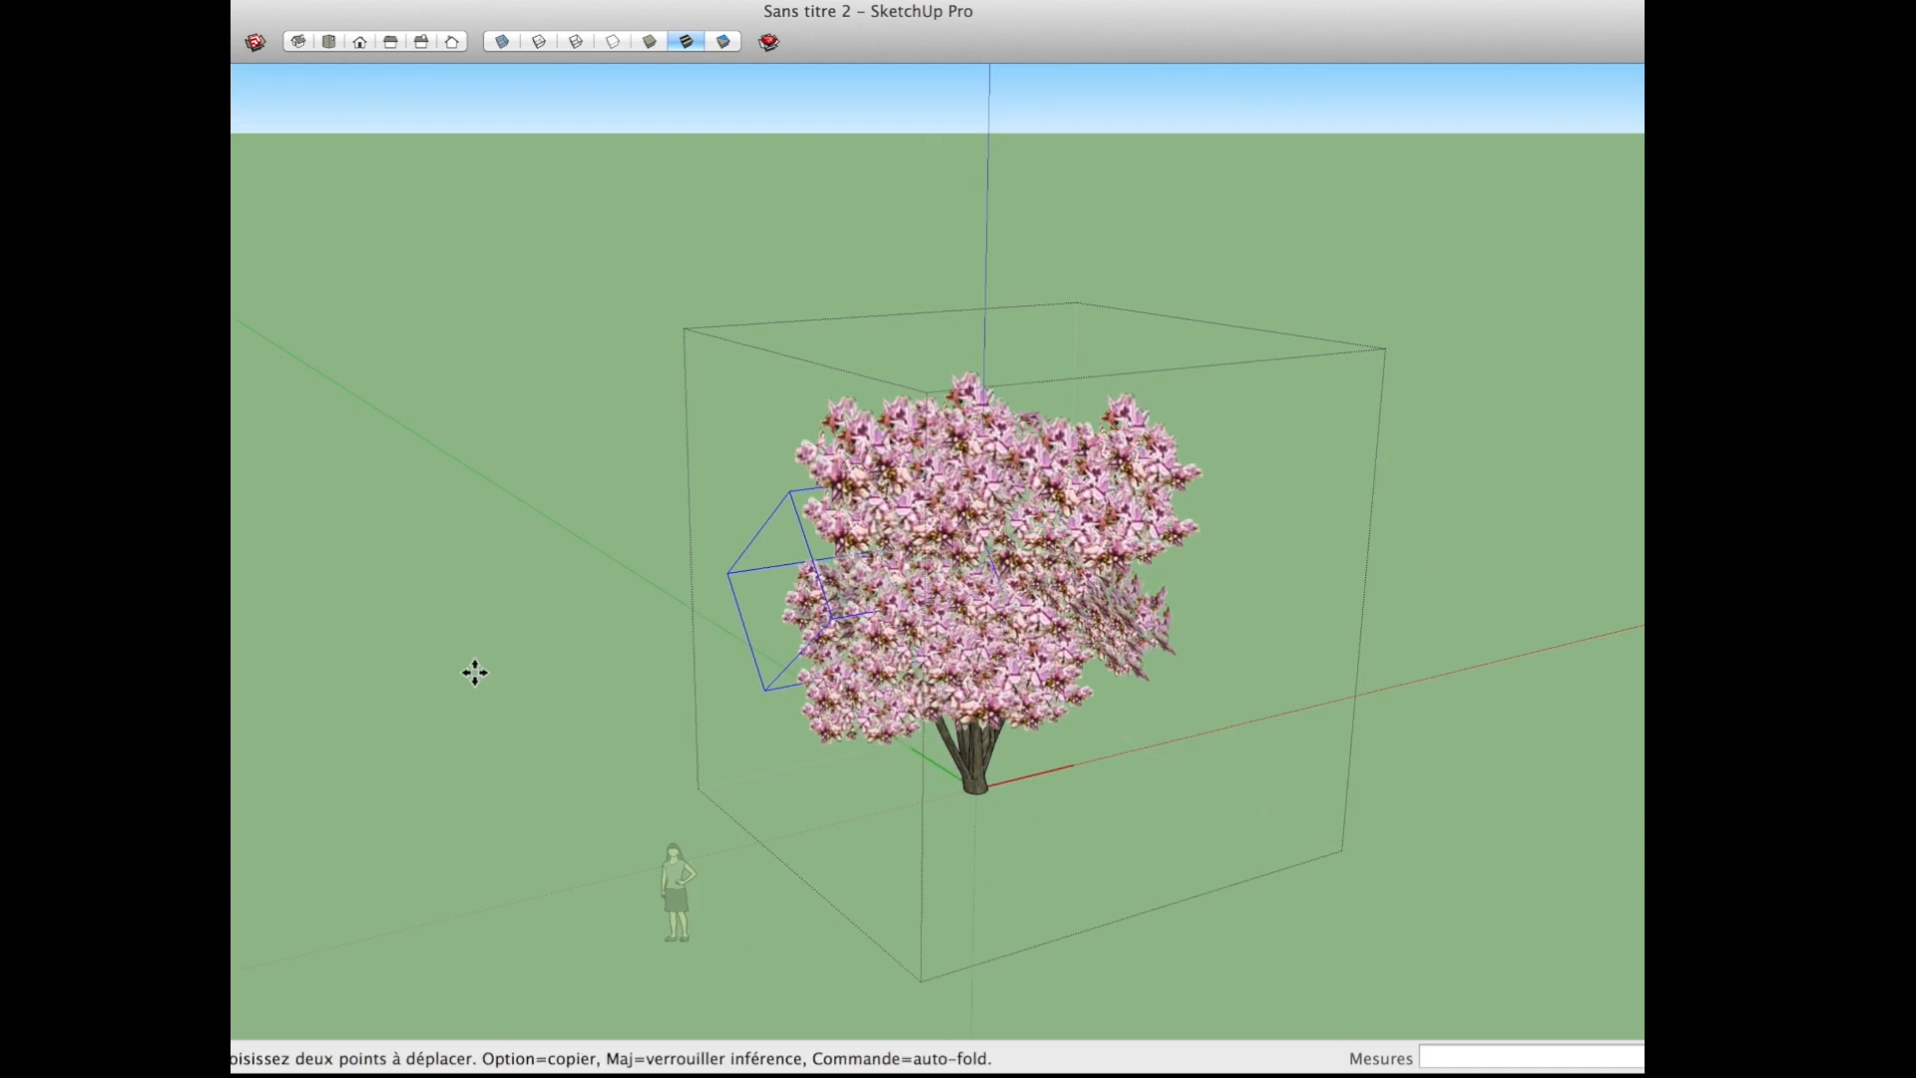
pyautogui.press('space')
pyautogui.click(1467, 906)
# Step: Copy the magnolia about 10 m along the green axis and repeat the copy 10 times to form a row
pyautogui.moveTo(1301, 860); pyautogui.dragTo(359, 851, button='middle')
pyautogui.moveTo(748, 759); pyautogui.dragTo(757, 720, button='middle')
pyautogui.click(756, 712)
pyautogui.scroll(-1, 775, 810)
pyautogui.press('m')
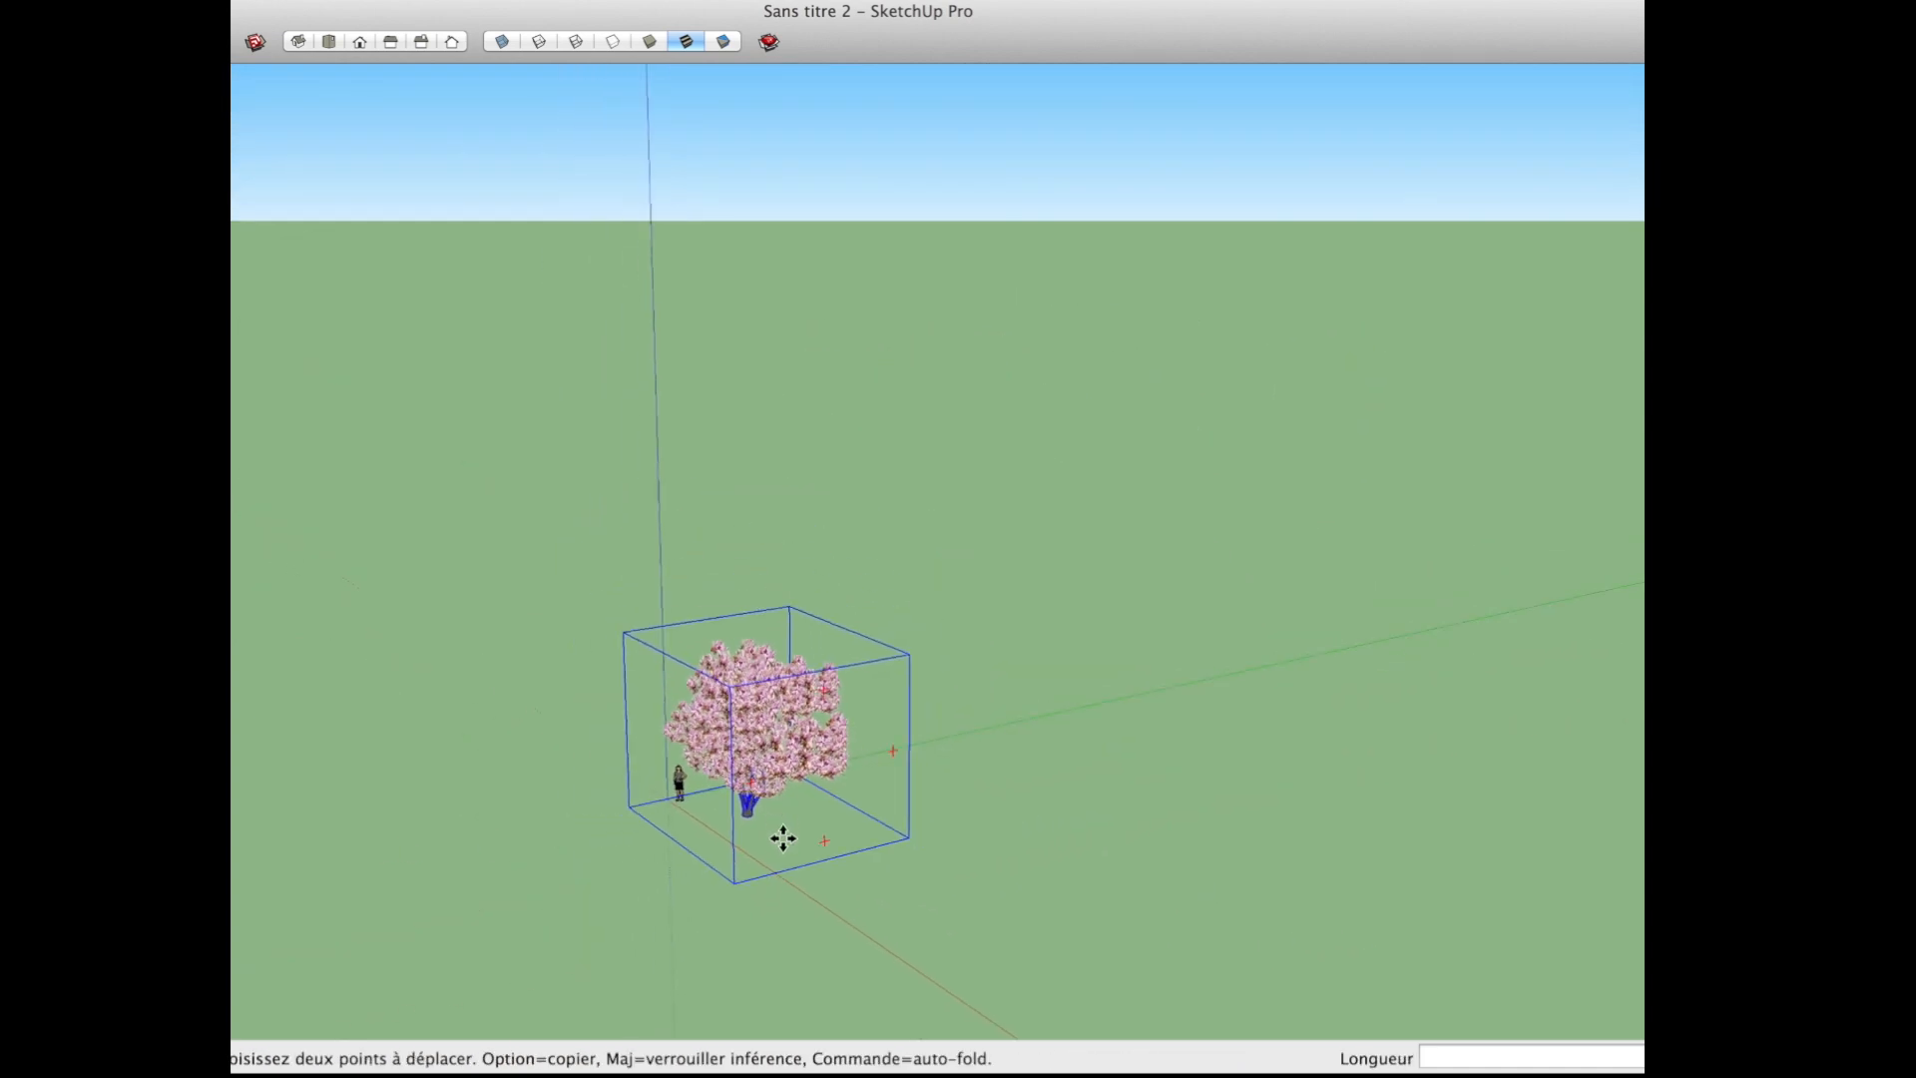
pyautogui.press('alt')
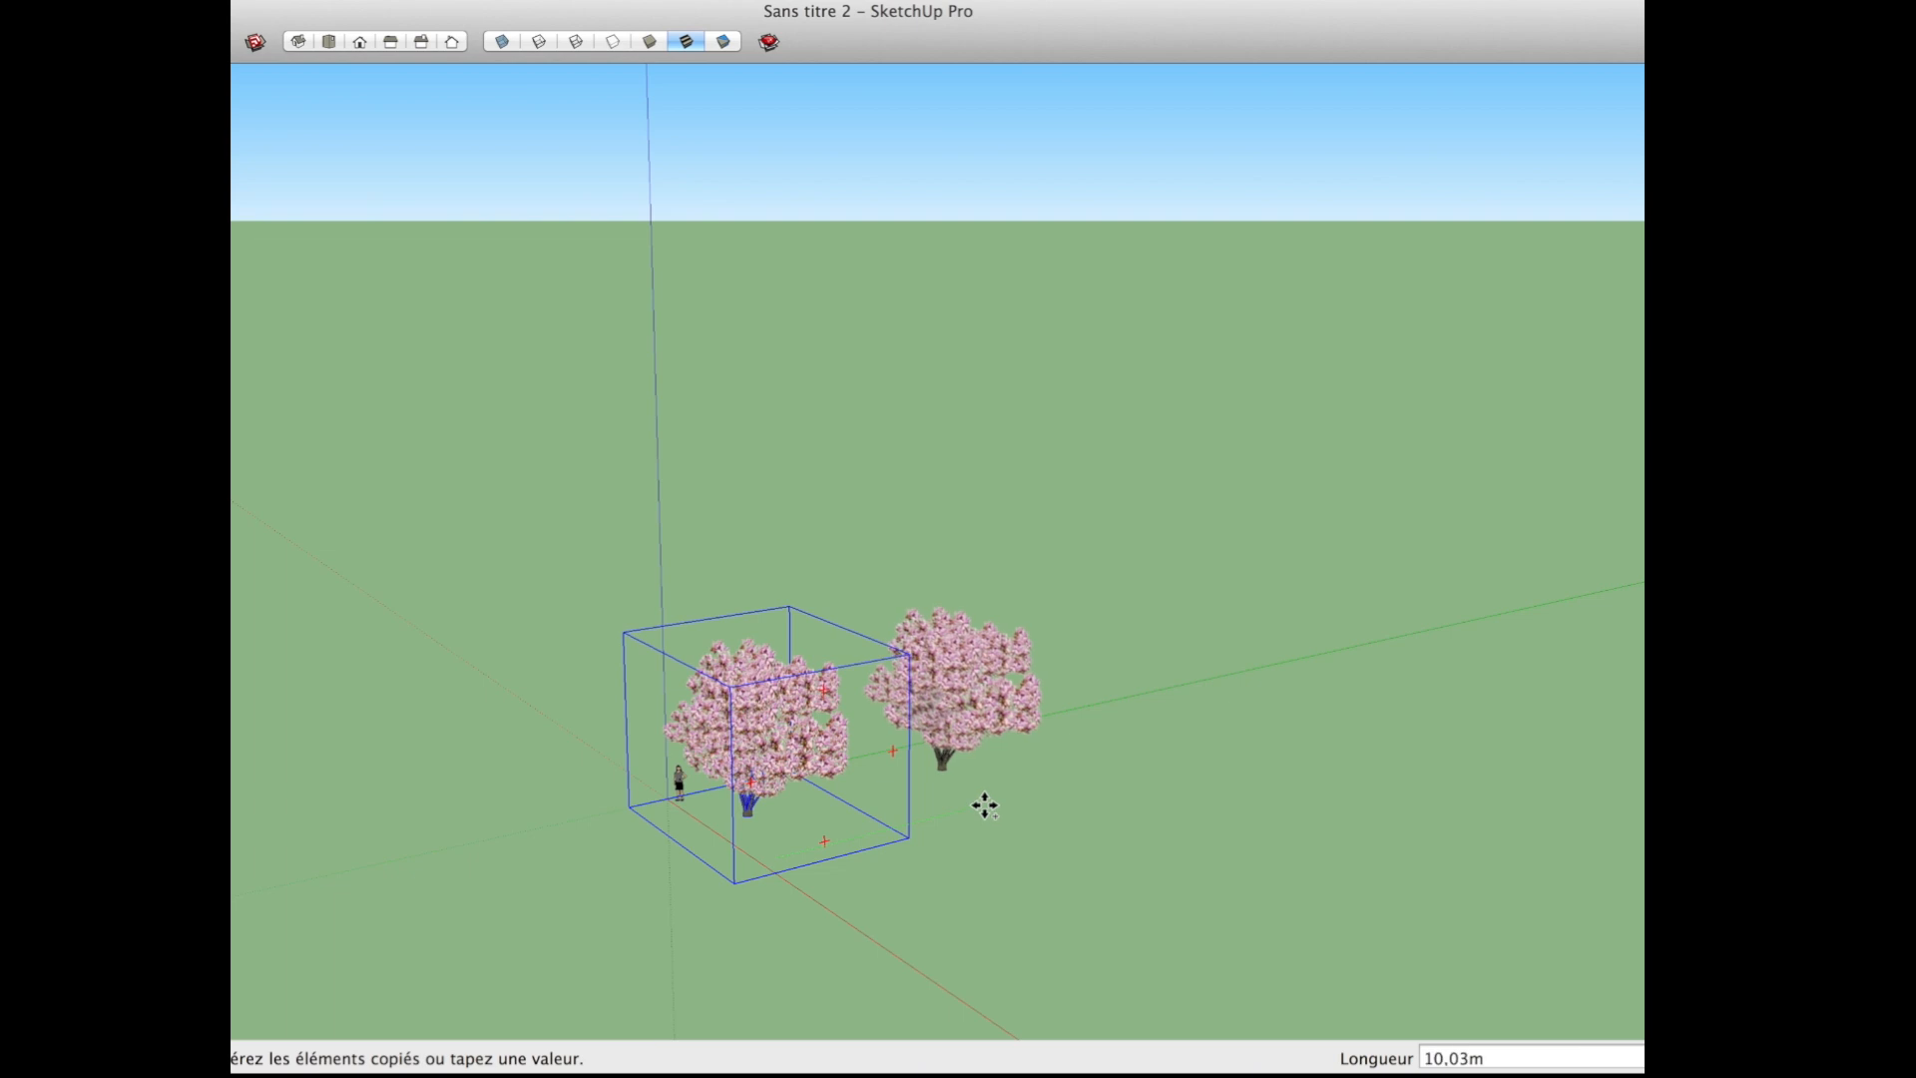
pyautogui.click(983, 805)
pyautogui.write('*10')
pyautogui.press('Return')
# Step: Rotate the second and third magnolias of the row about their vertical axes to vary their appearance
pyautogui.moveTo(985, 801); pyautogui.dragTo(943, 781, button='middle')
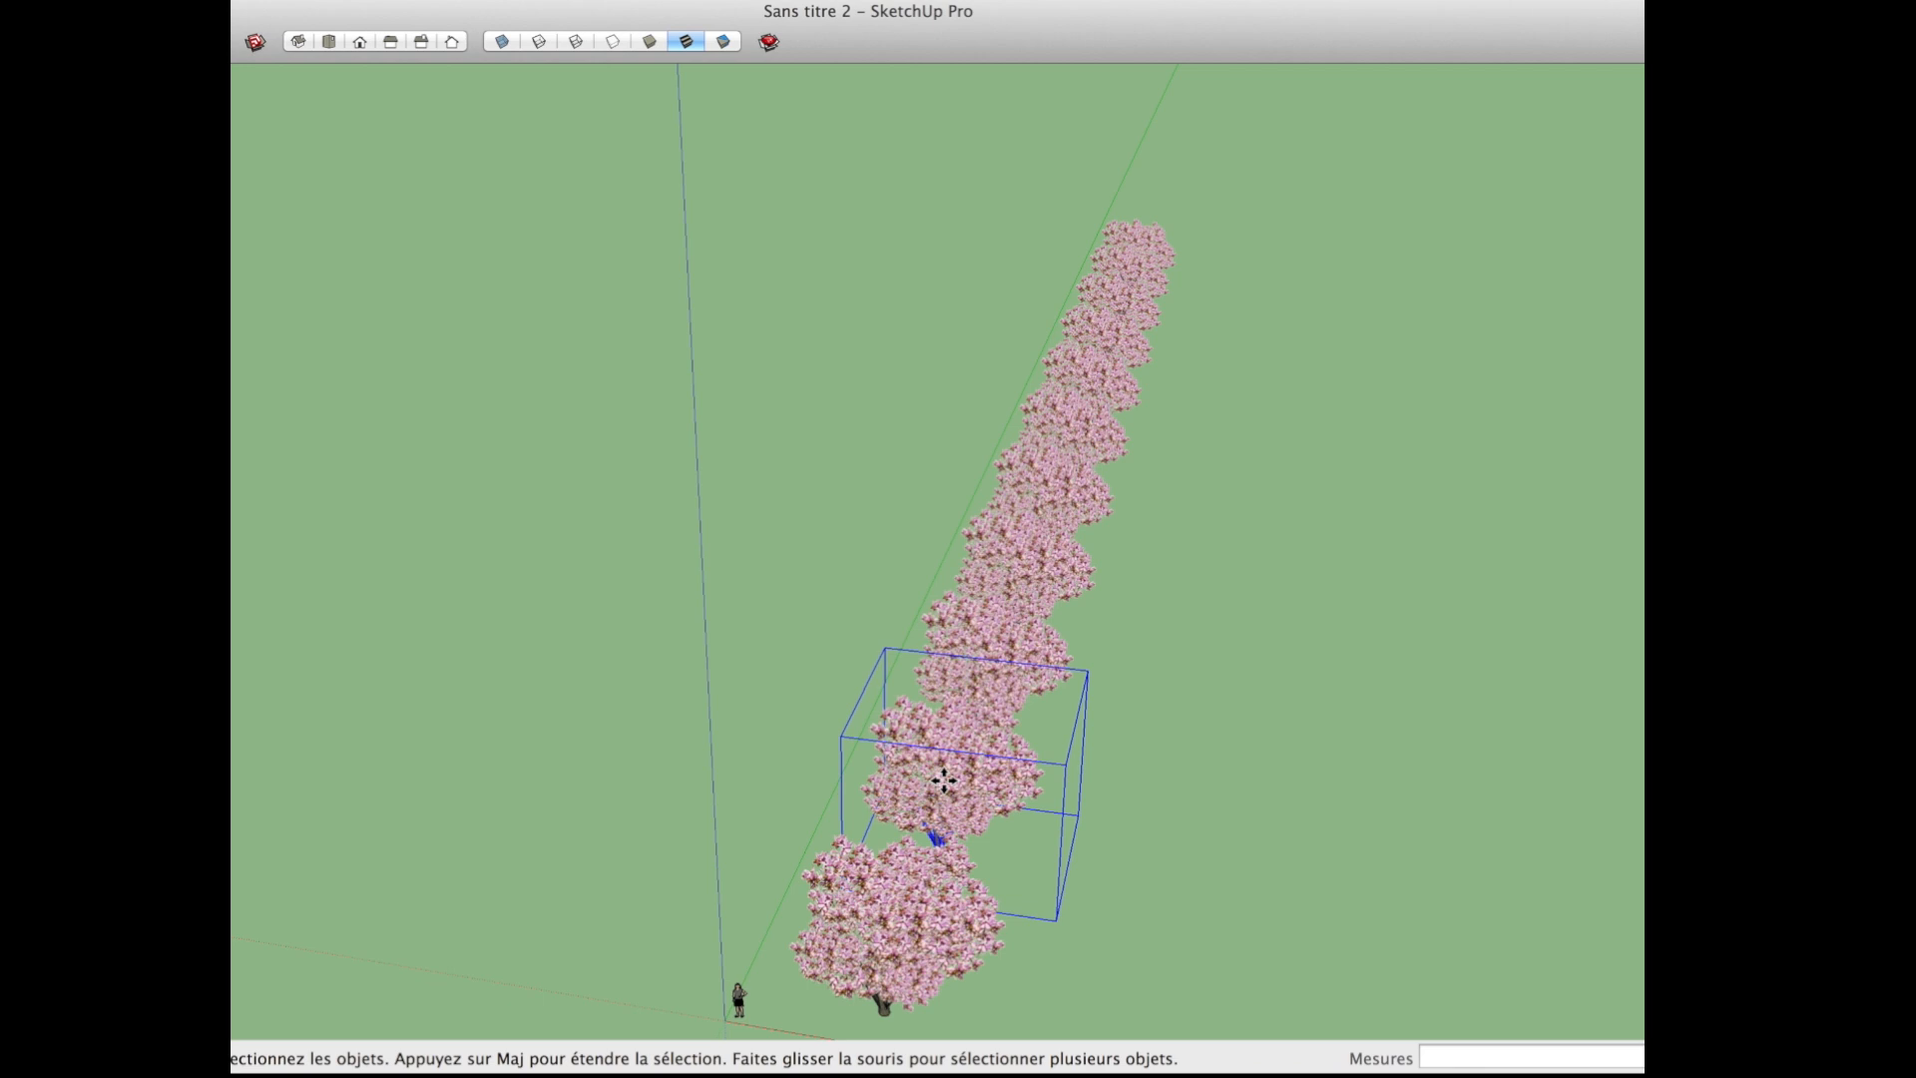
pyautogui.press('m')
pyautogui.click(1056, 712)
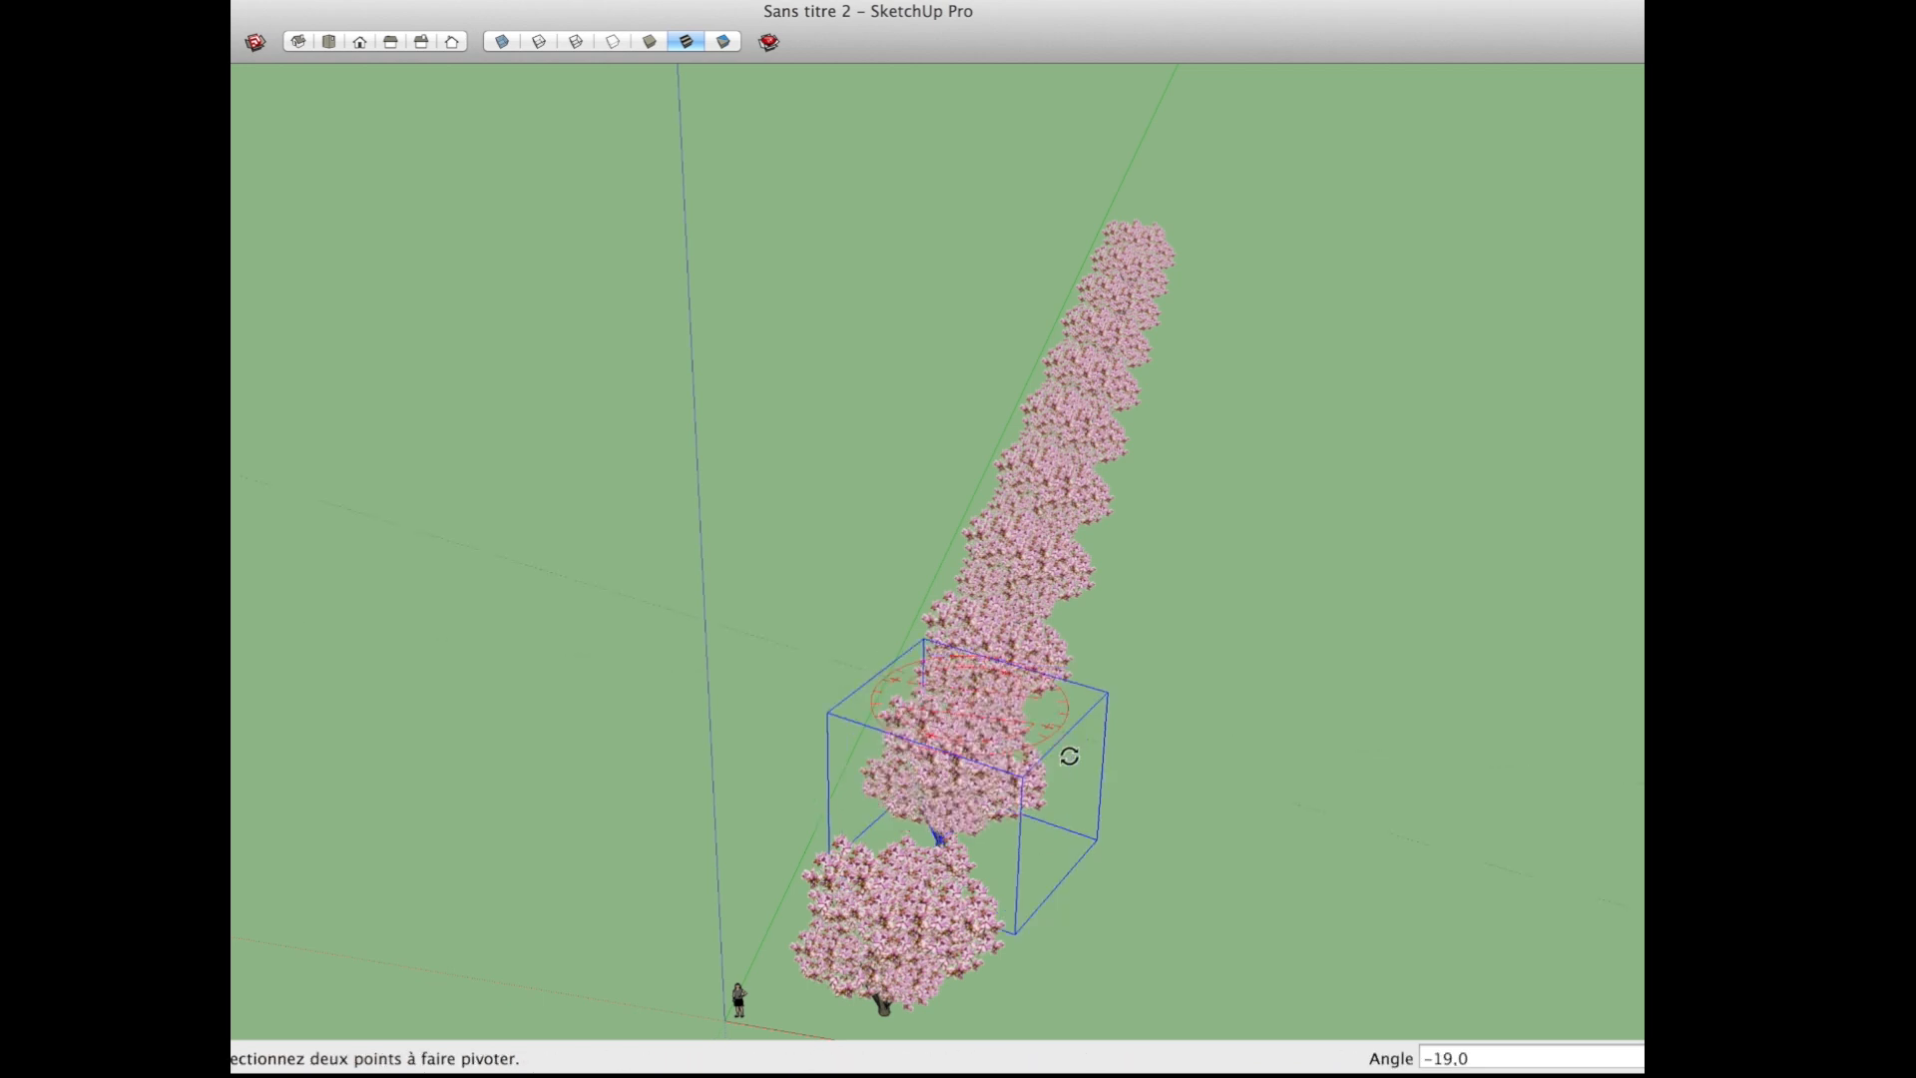
pyautogui.press('Escape')
pyautogui.click(1086, 601)
pyautogui.click(1075, 653)
# Step: Scale the fourth magnolia of the row up from its corner and clear the selection
pyautogui.press('space')
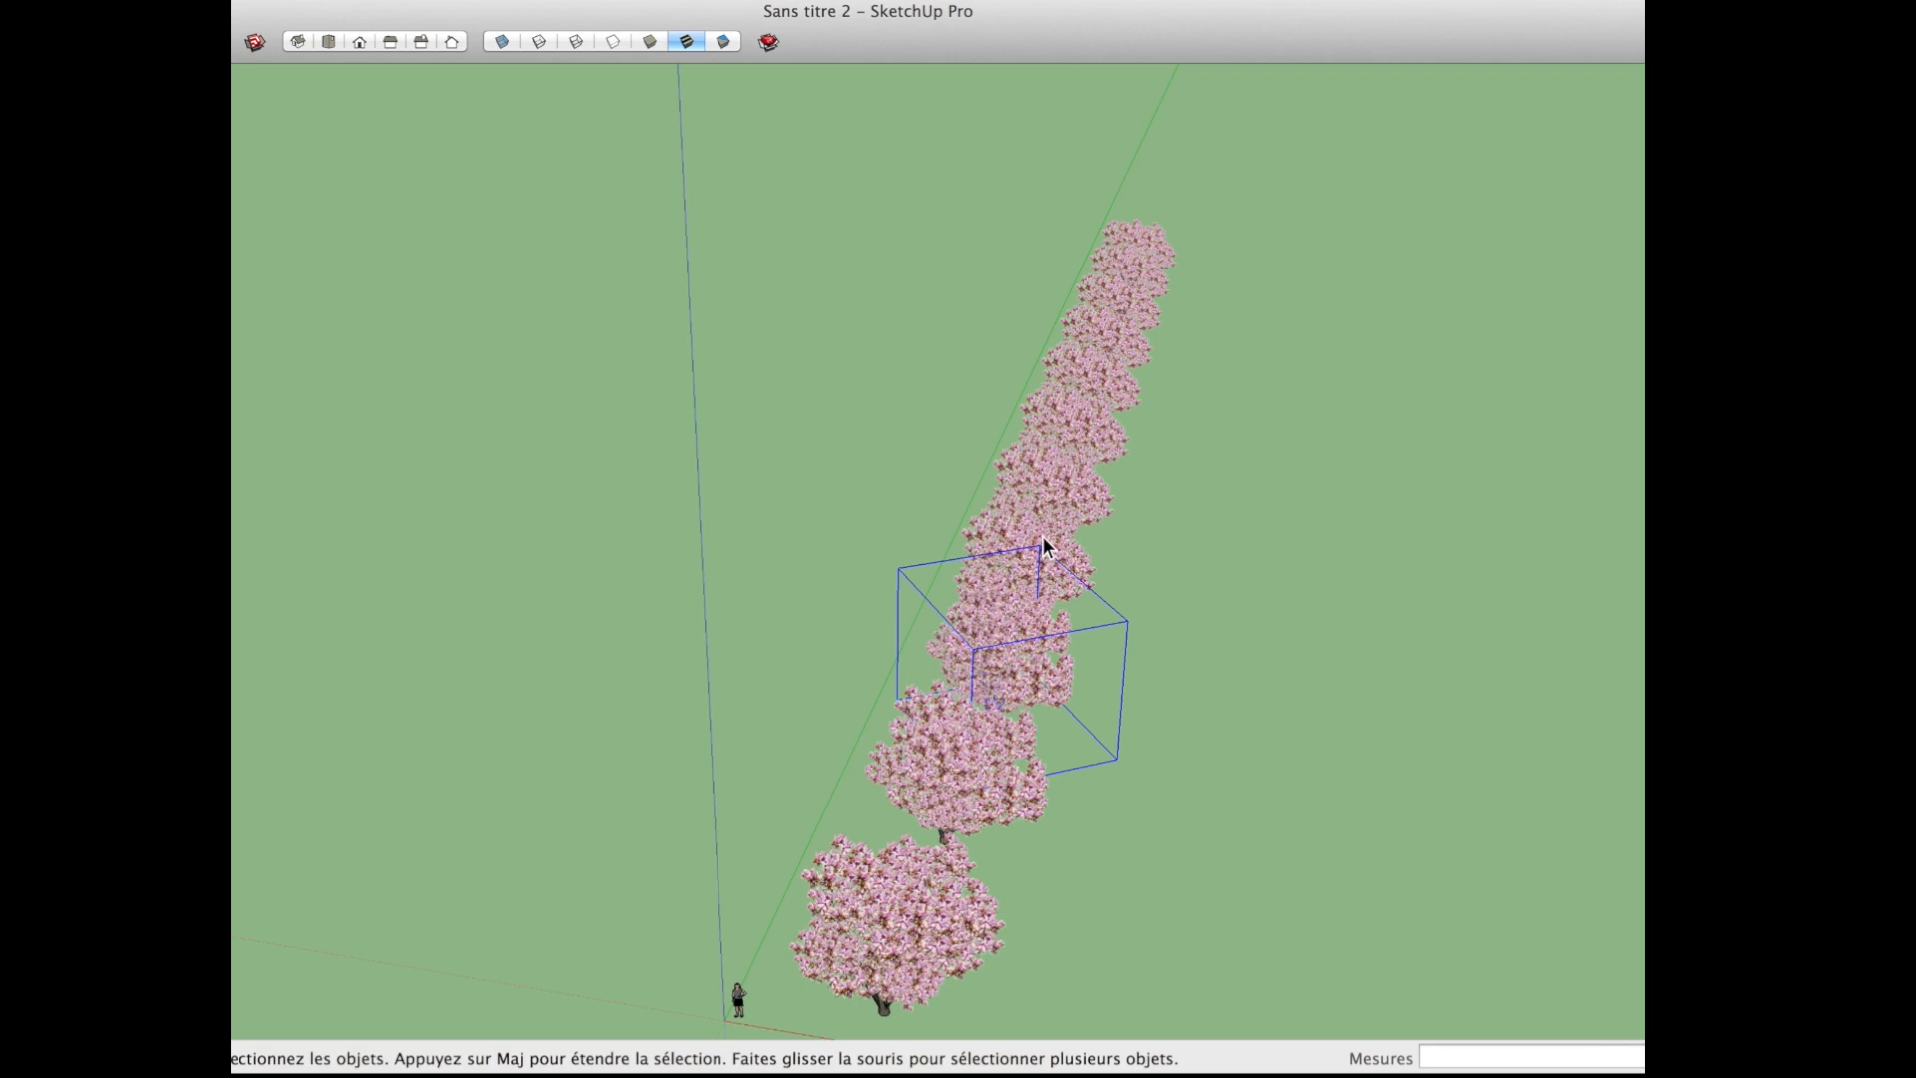
pyautogui.press('s')
pyautogui.moveTo(1040, 509); pyautogui.dragTo(1040, 489)
pyautogui.moveTo(1083, 607); pyautogui.dragTo(820, 699, button='middle')
pyautogui.scroll(5, 1195, 547)
pyautogui.scroll(-2, 820, 691)
pyautogui.press('space')
pyautogui.click(893, 770)
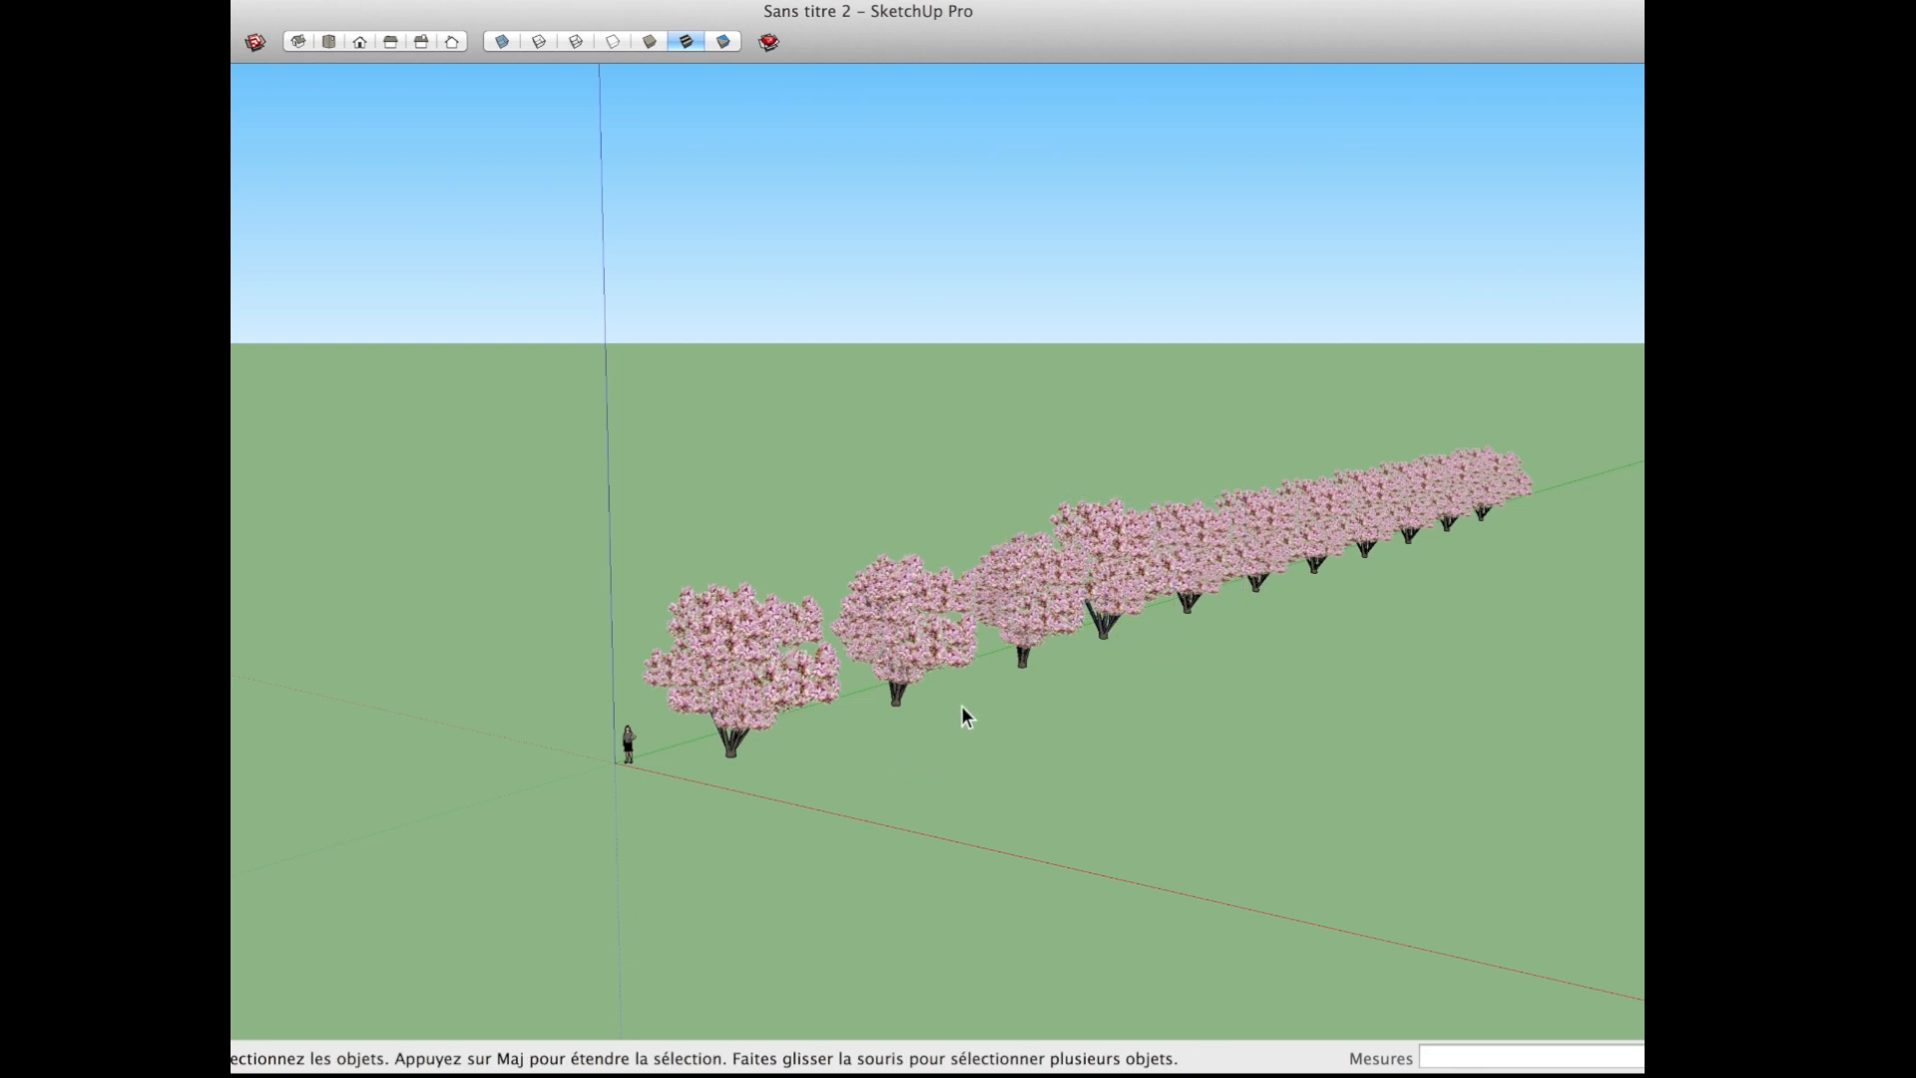